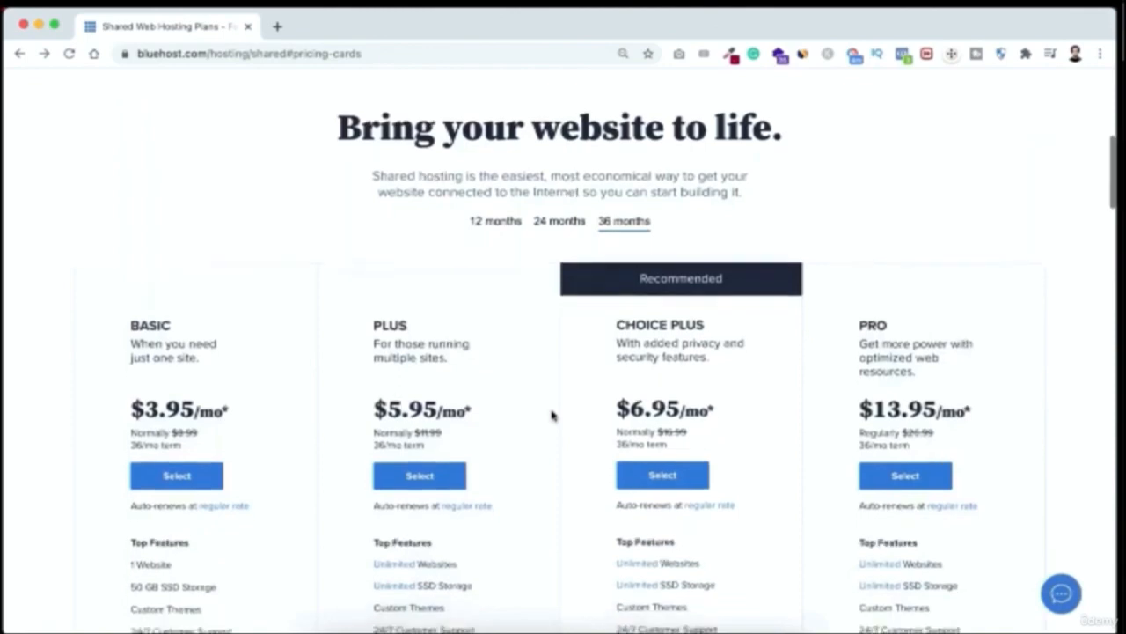
scroll(553, 415, "down", 3)
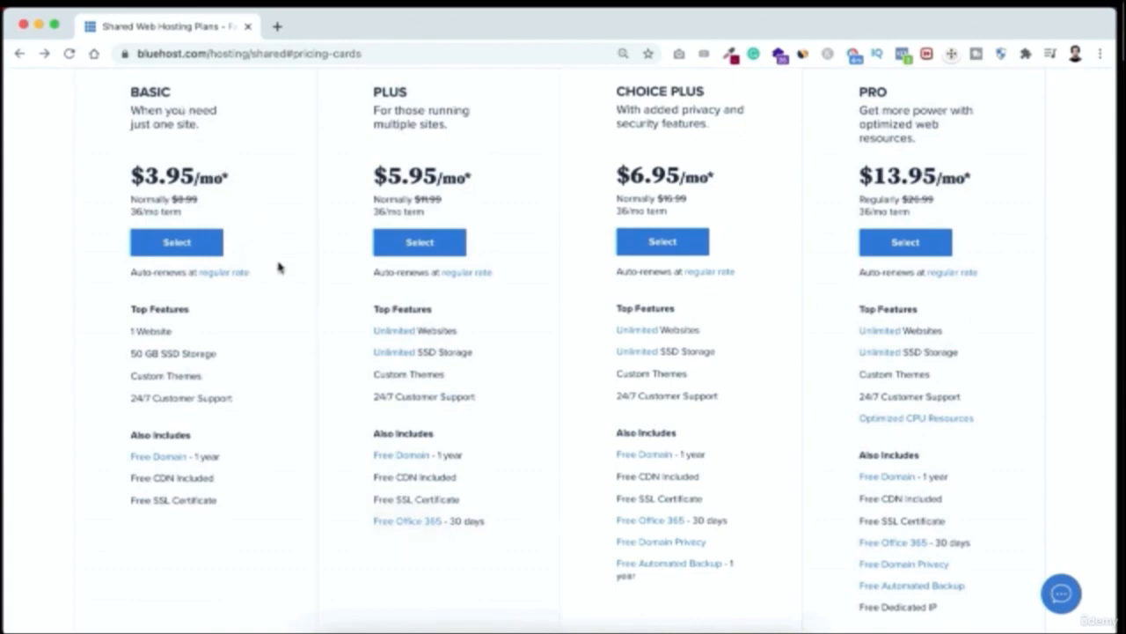
Select the Basic shared hosting plan at $3.95/mo
left_click(201, 244)
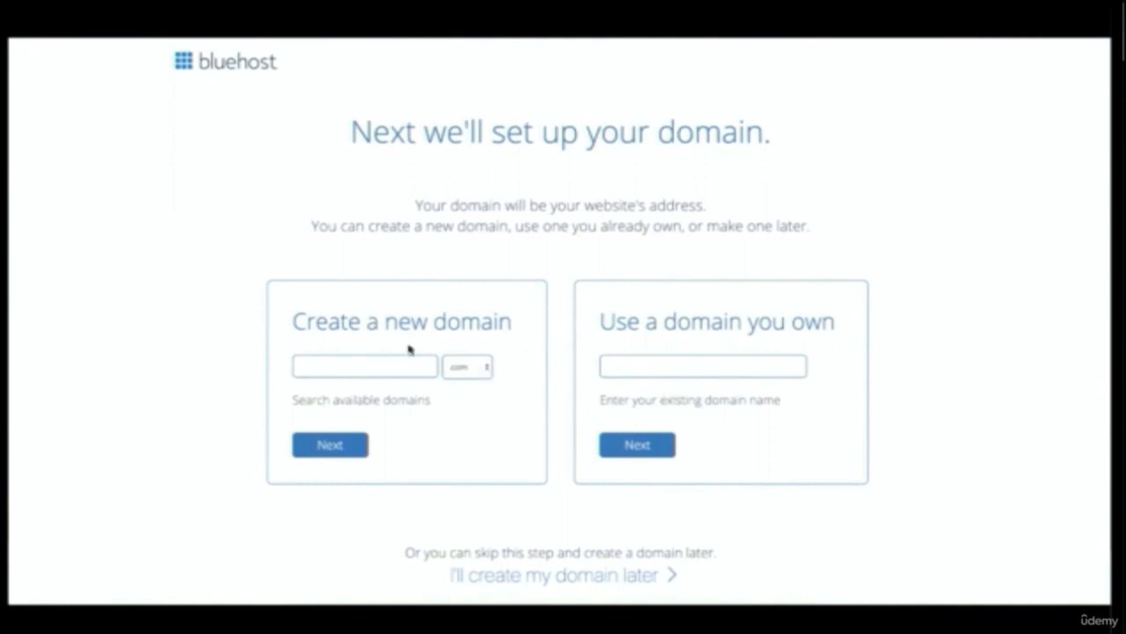
Try to create the new domain apple.com for the hosting account
left_click(362, 364)
type("apple")
left_click(341, 457)
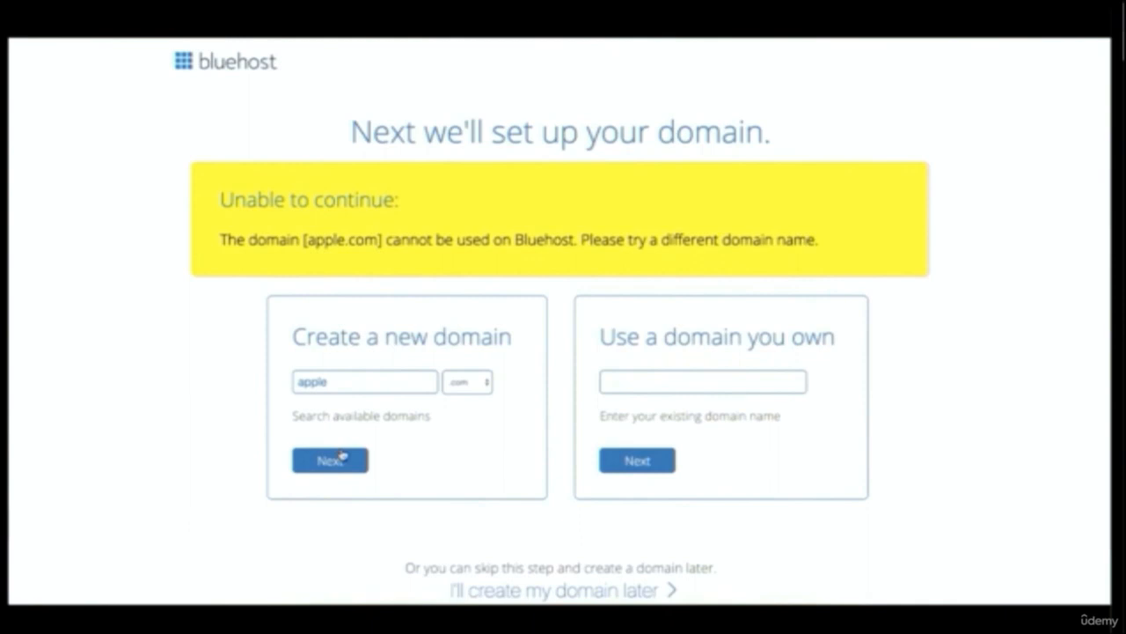
Replace the new domain name with ourelementor, keep the .com extension, and continue to account creation
double_click(293, 380)
left_click(464, 383)
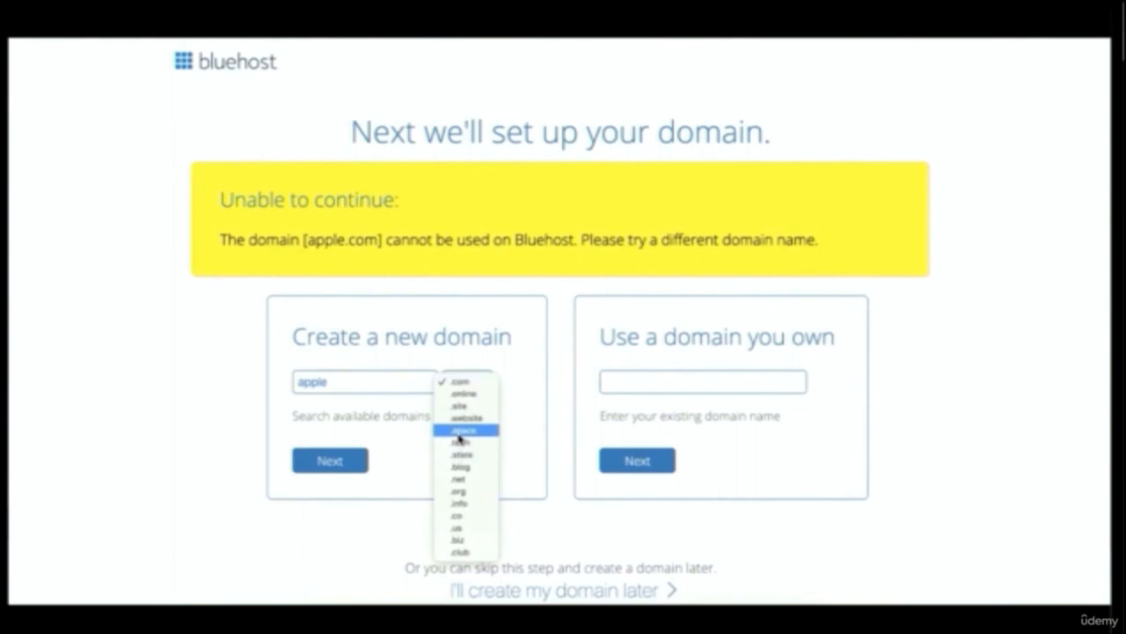
left_click(463, 382)
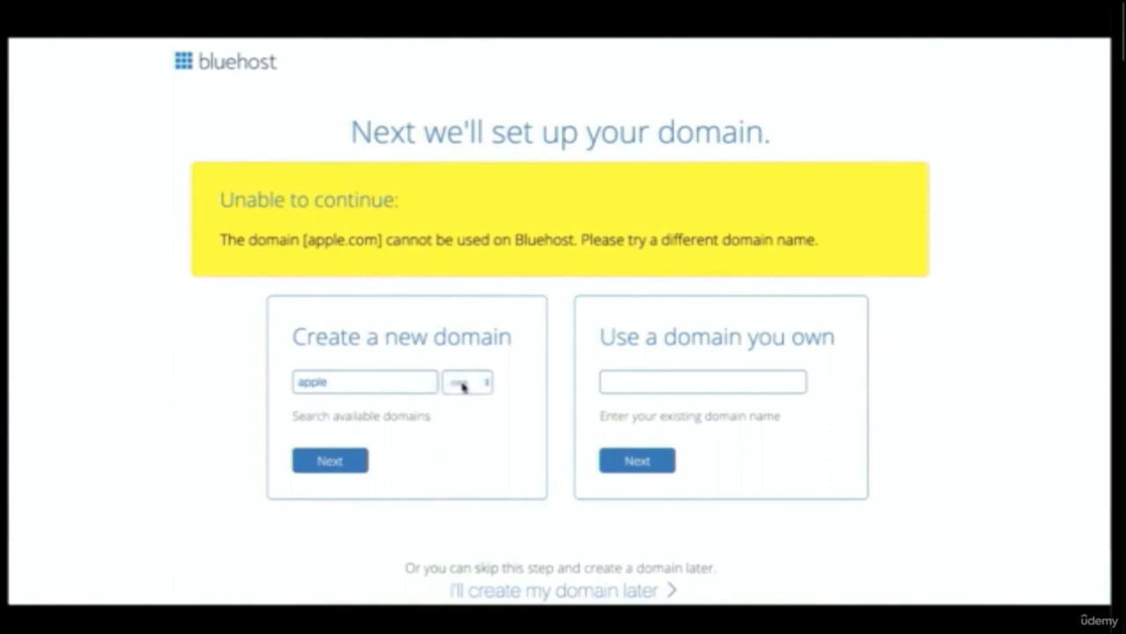
double_click(351, 380)
type("our")
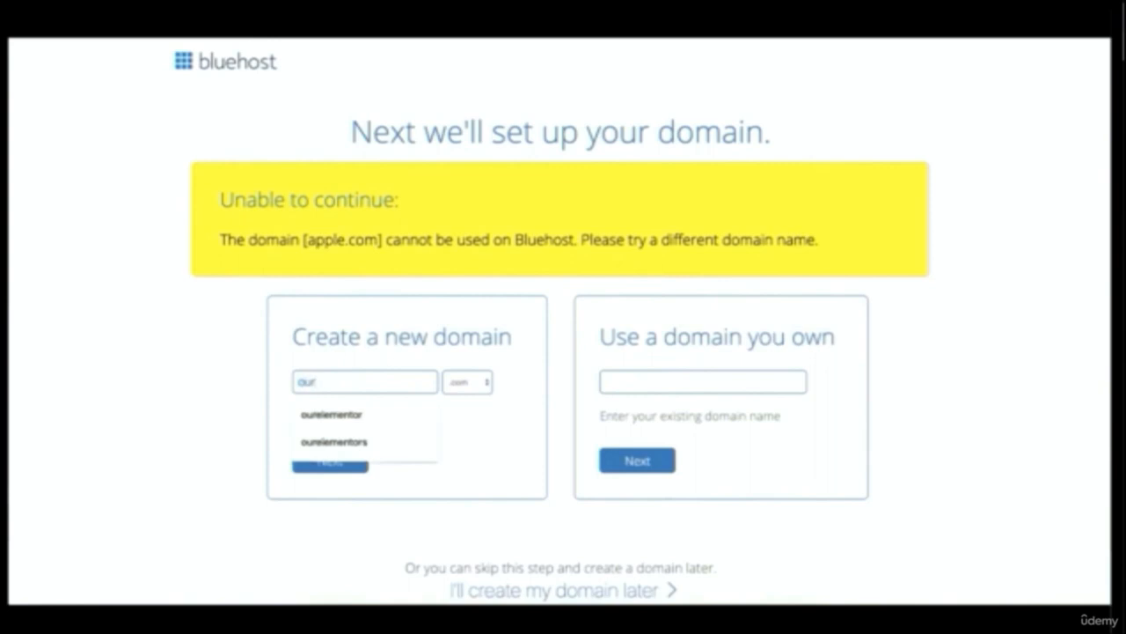
type("elementor")
left_click(266, 417)
left_click(333, 459)
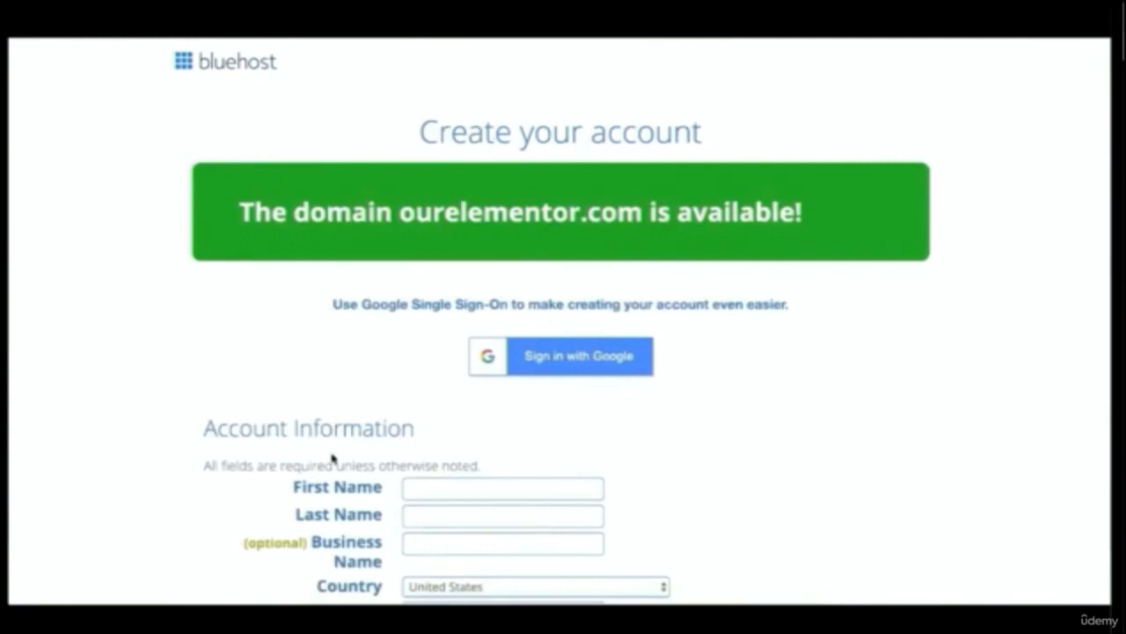
Enter the account holder's first name, last name and business name in the account information
scroll(333, 456, "down", 5)
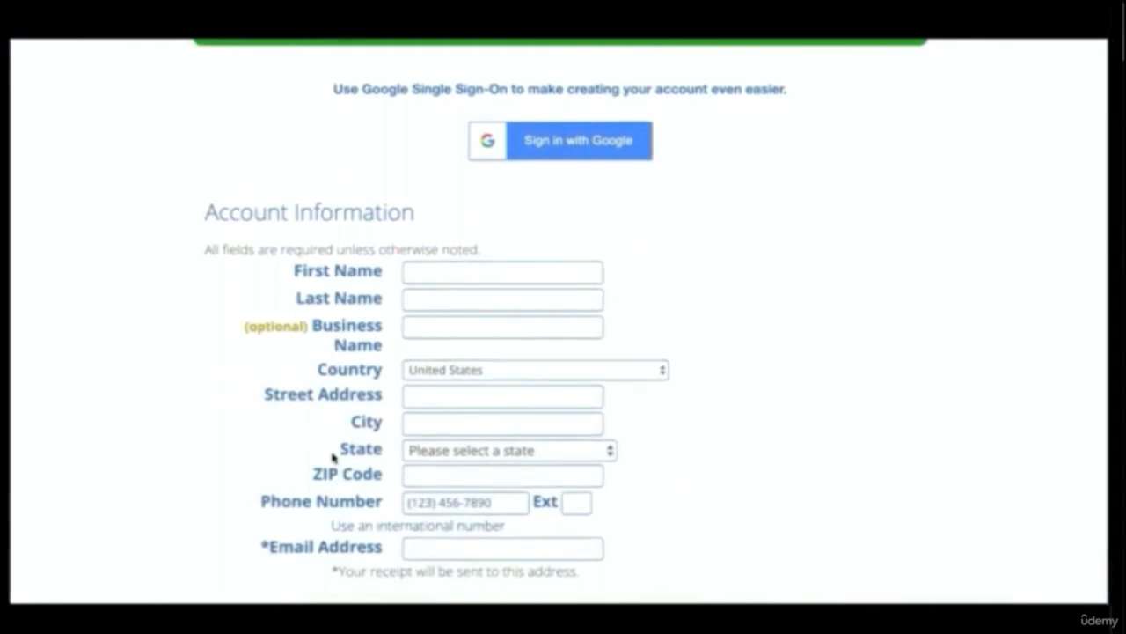
left_click(442, 273)
type("Jim")
key("Tab")
type("Fahad")
key("Tab")
type("Jim Fahad Digital")
Set the country to Bangladesh and fill in the street address, city, postal code, phone number and email address
left_click(467, 370)
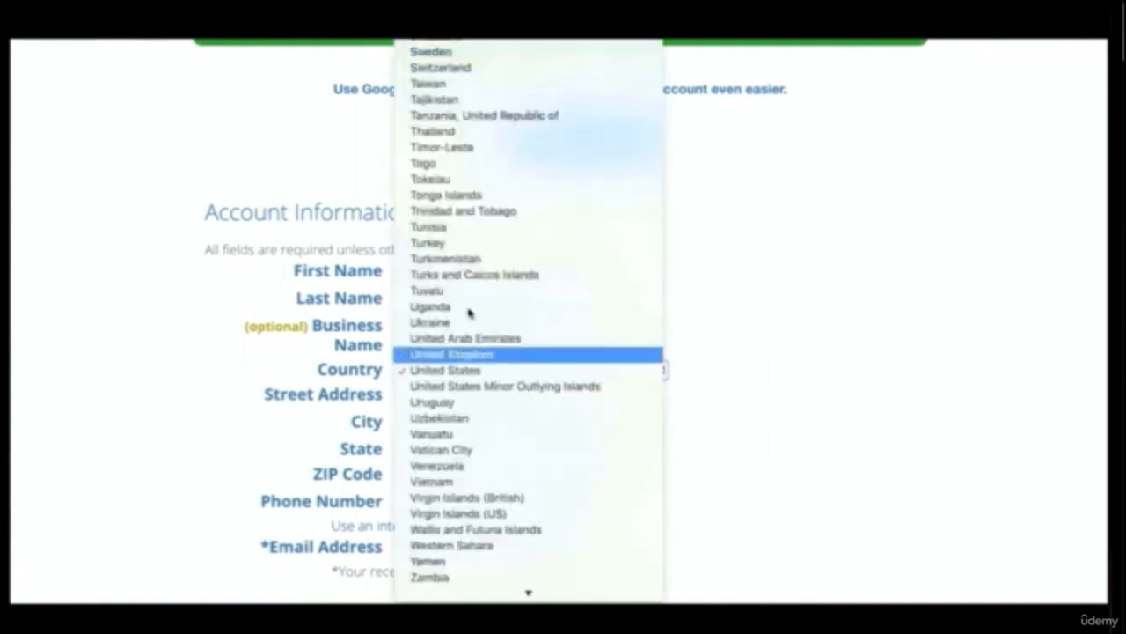
left_click(454, 395)
left_click(455, 435)
left_click(469, 524)
left_click(483, 434)
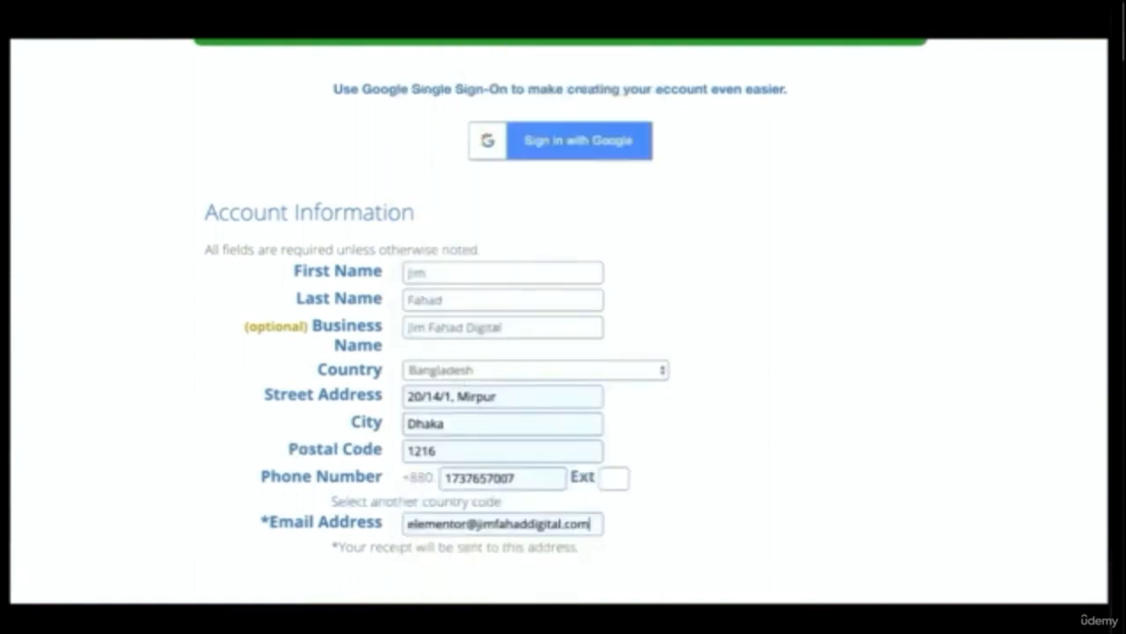
left_click_drag(506, 324, 405, 325)
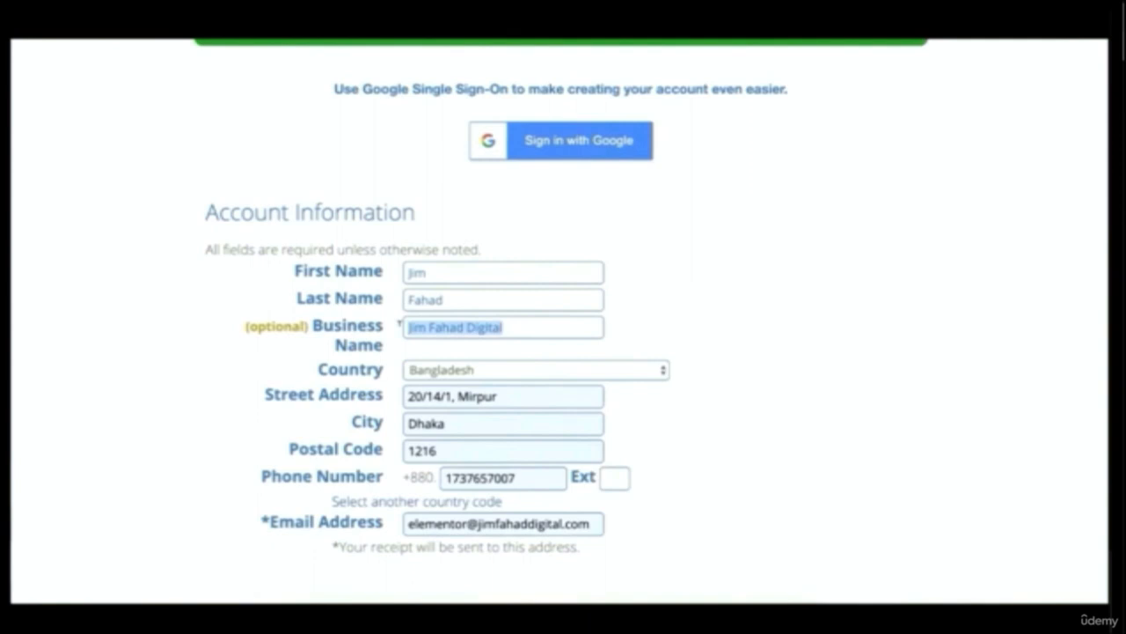
left_click(397, 324)
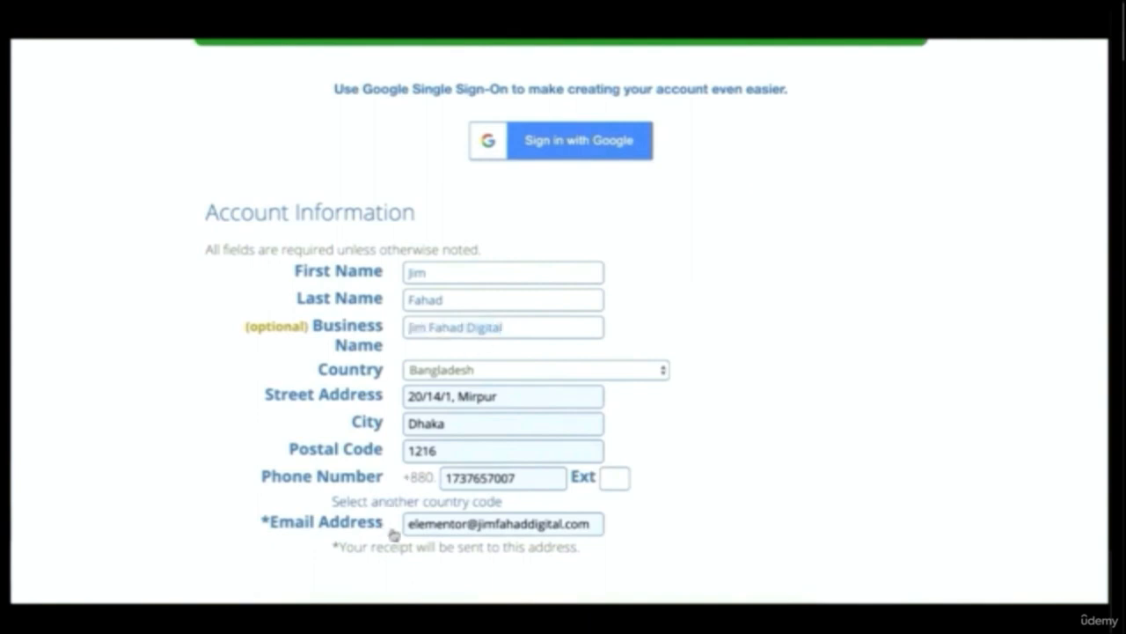
left_click(464, 524)
Change the account plan to the Basic 12 Month Price at $5.95/mo
scroll(659, 519, "down", 3)
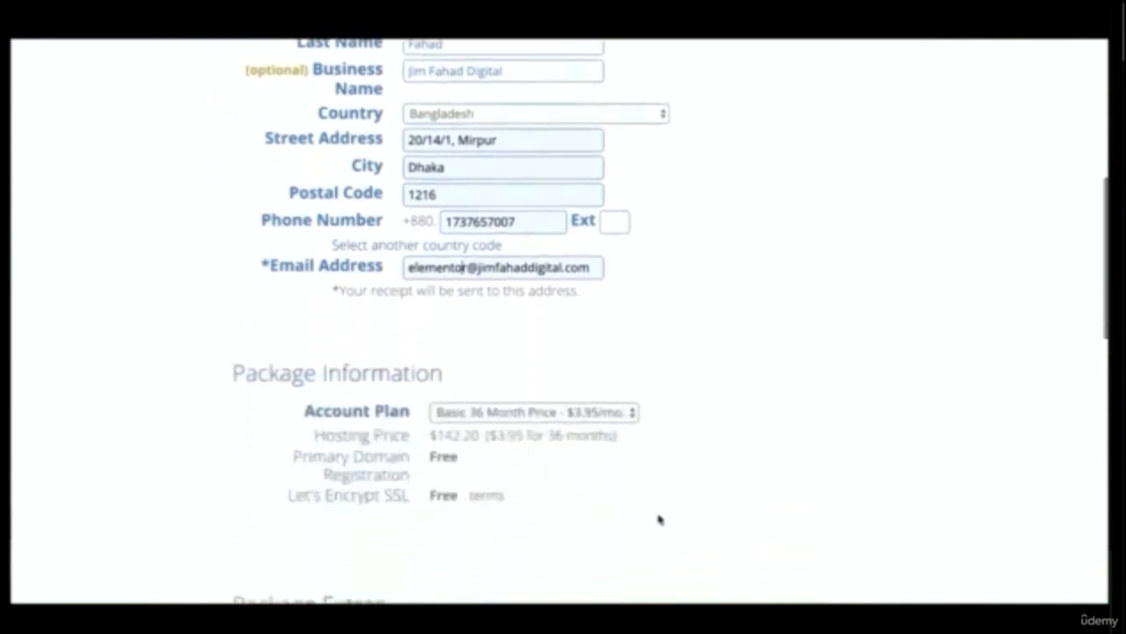
left_click(529, 418)
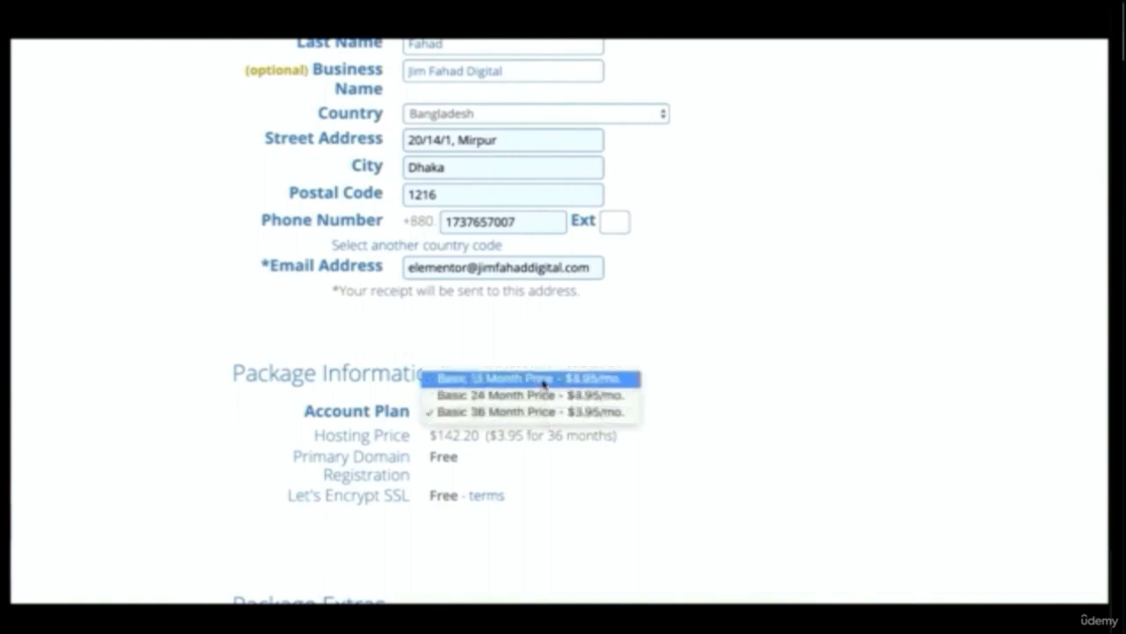
left_click(543, 380)
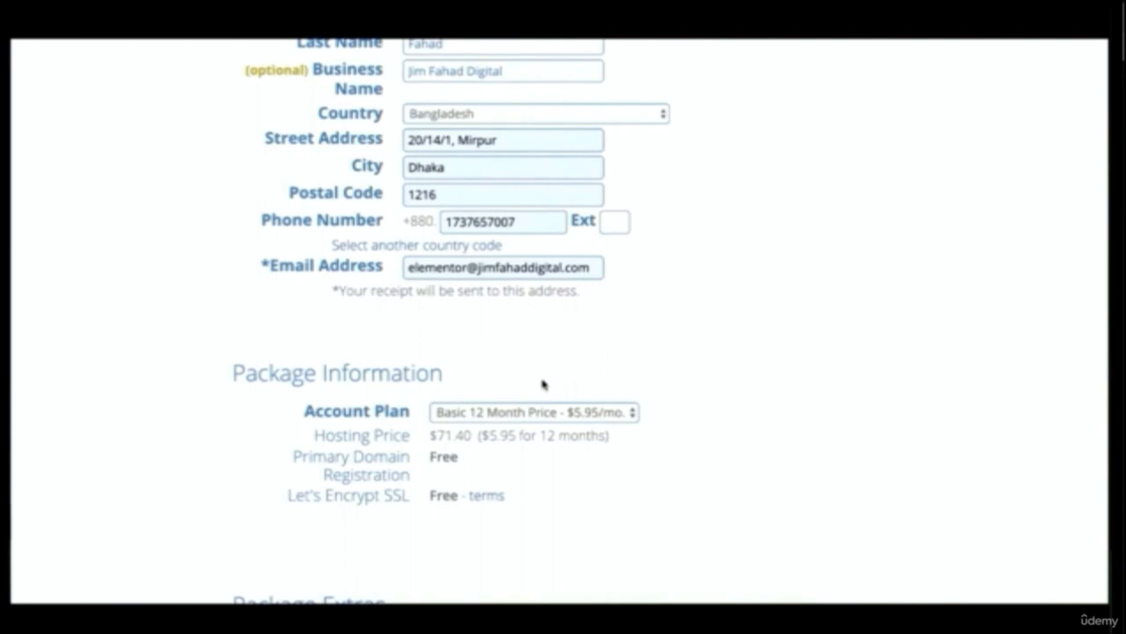
Remove the Domain Privacy + Protection, Codeguard Basic and SiteLock Security - Essential extras from the package
scroll(542, 384, "down", 5)
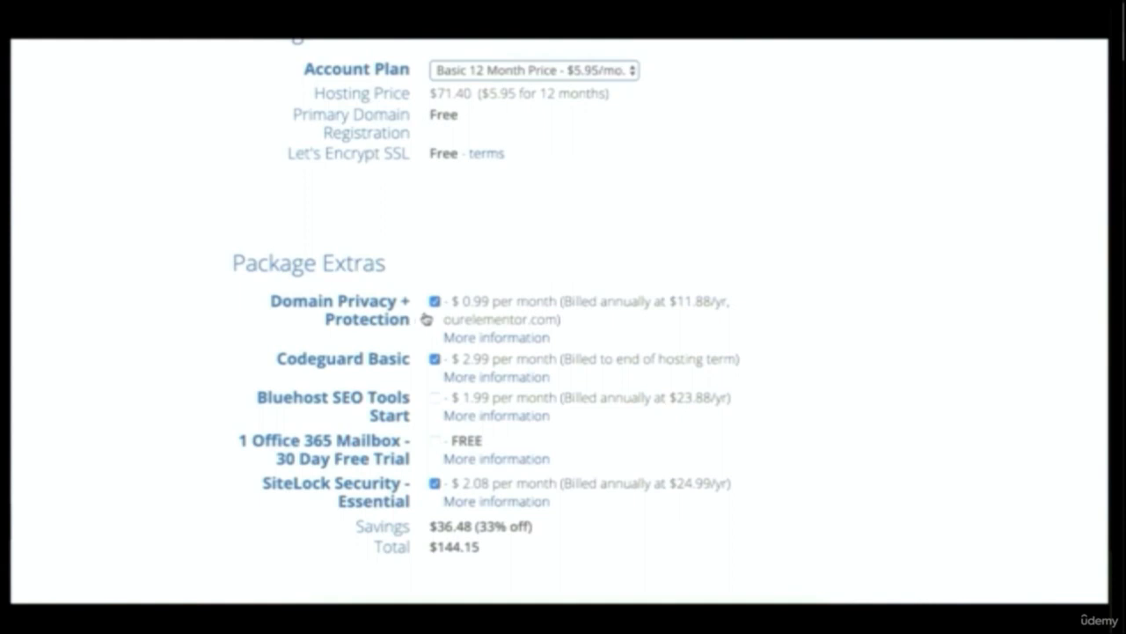
left_click(434, 301)
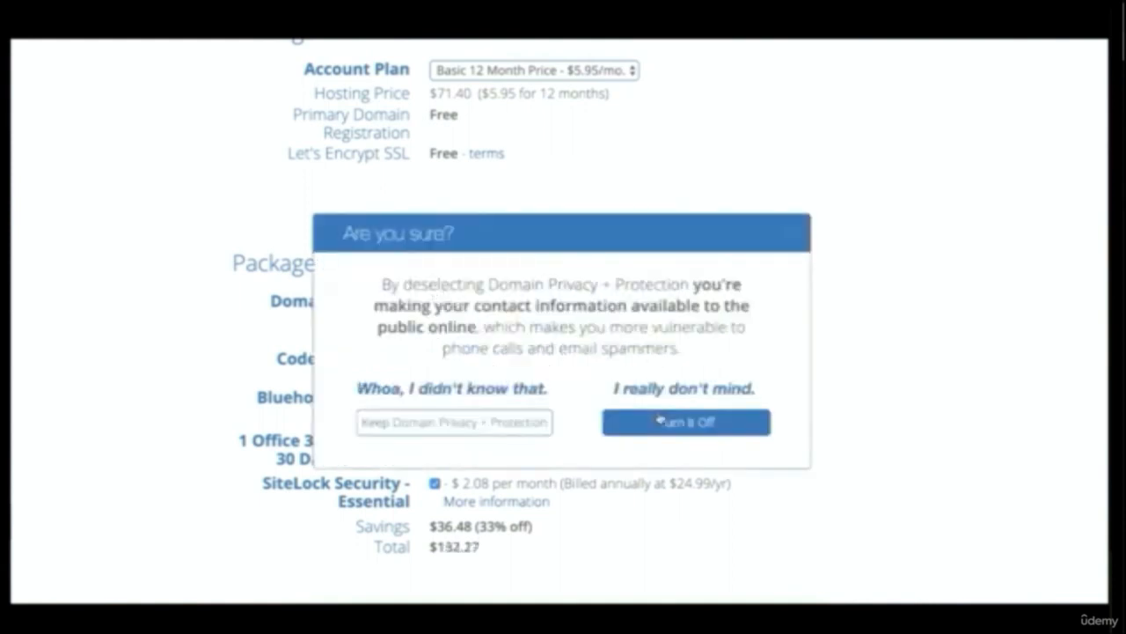
left_click(661, 424)
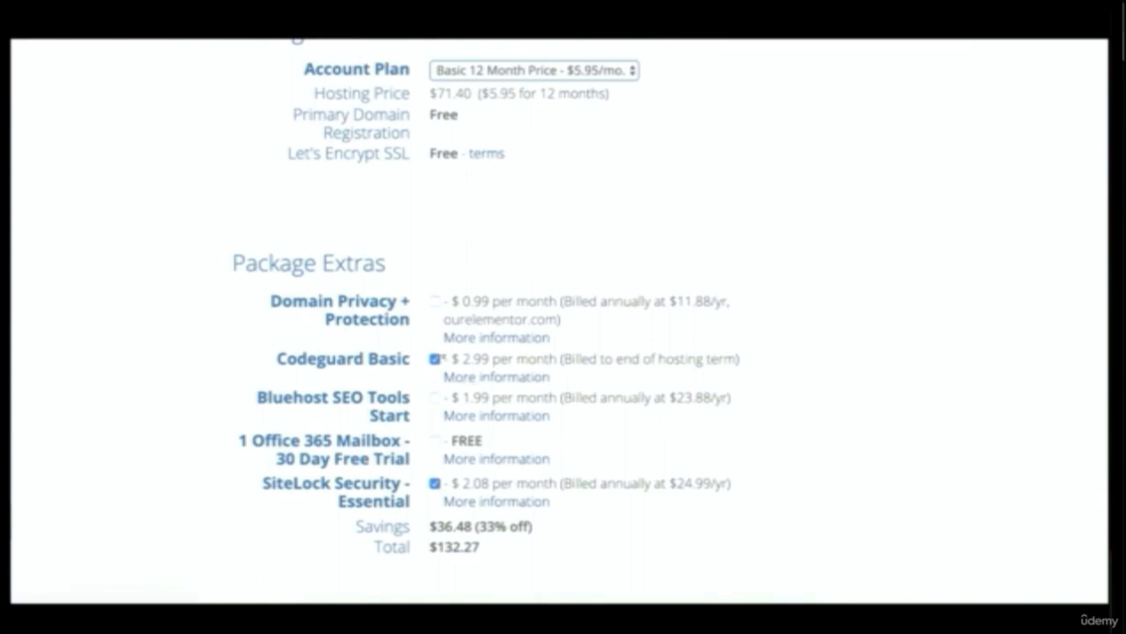
left_click(434, 360)
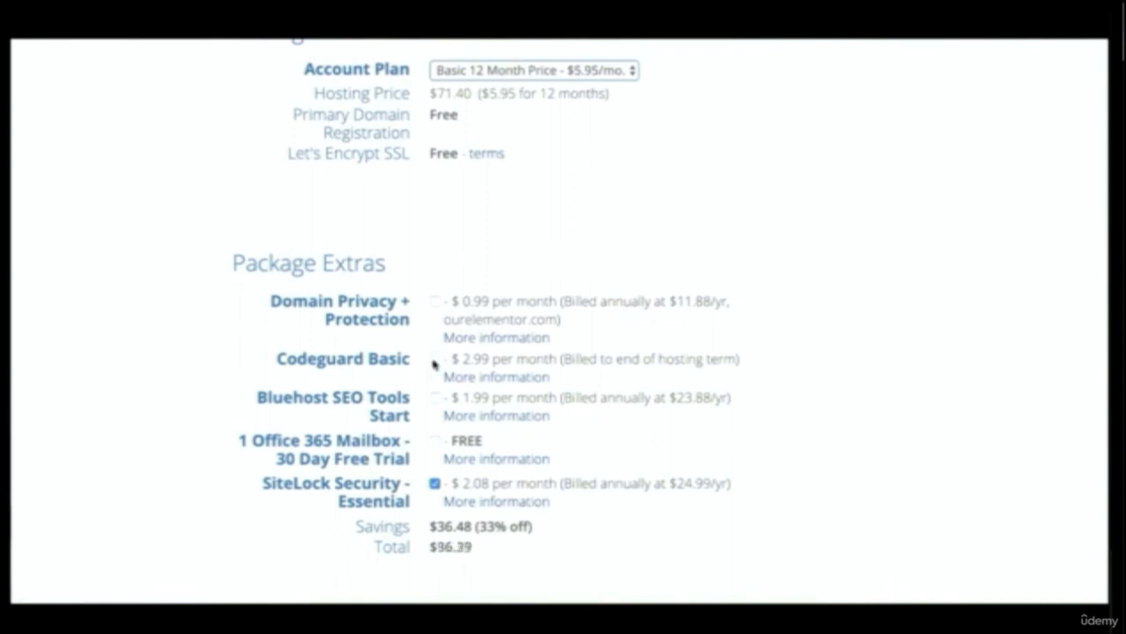
left_click(432, 480)
Fill in the credit card number, CVV2 code and expiration date, then submit the order with Bluehost's terms accepted
scroll(479, 556, "down", 5)
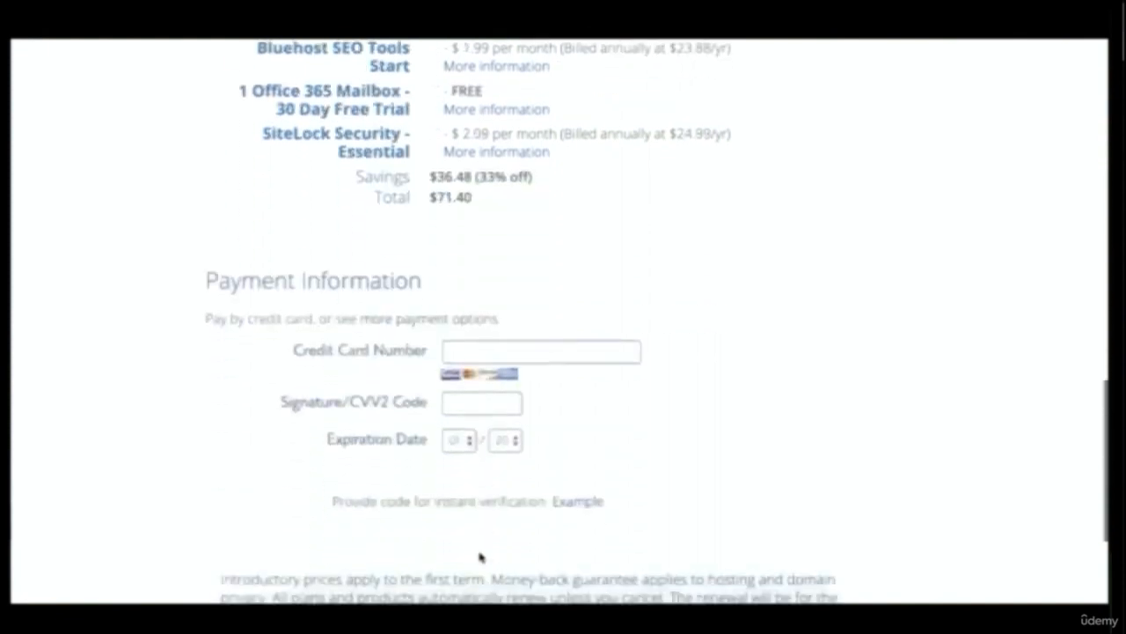
scroll(480, 550, "down", 1)
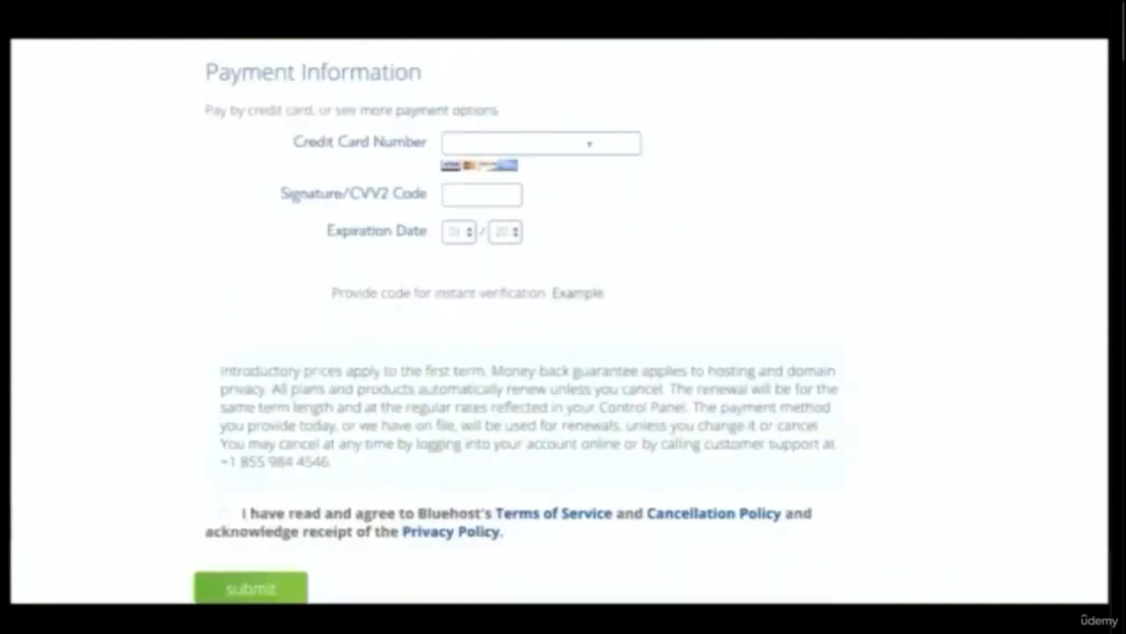
left_click(591, 143)
left_click(577, 180)
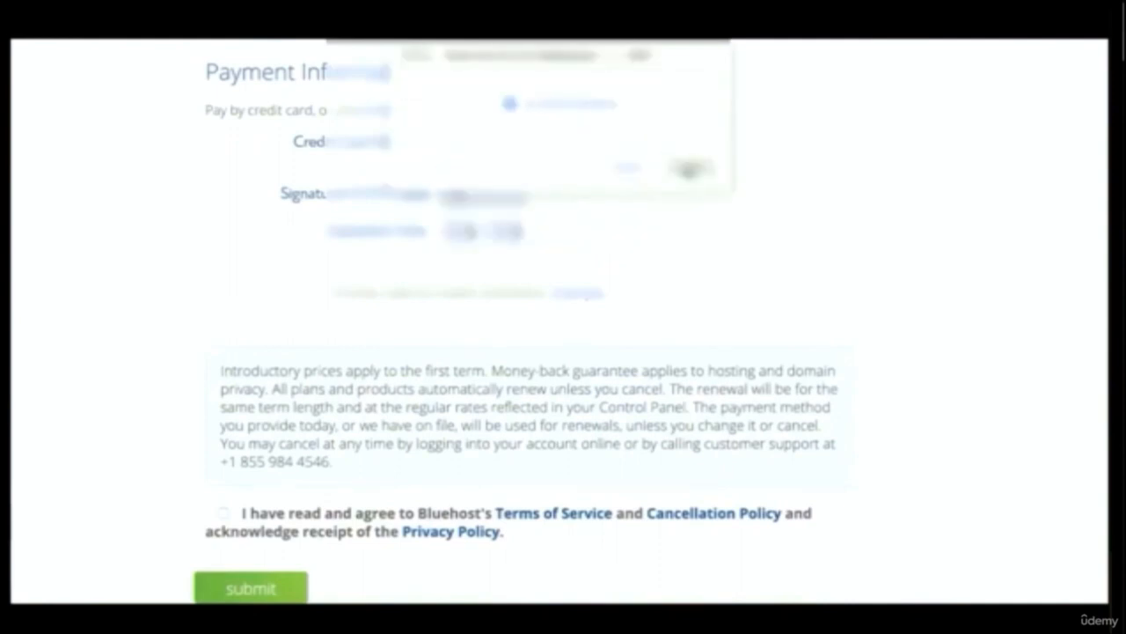
left_click(224, 514)
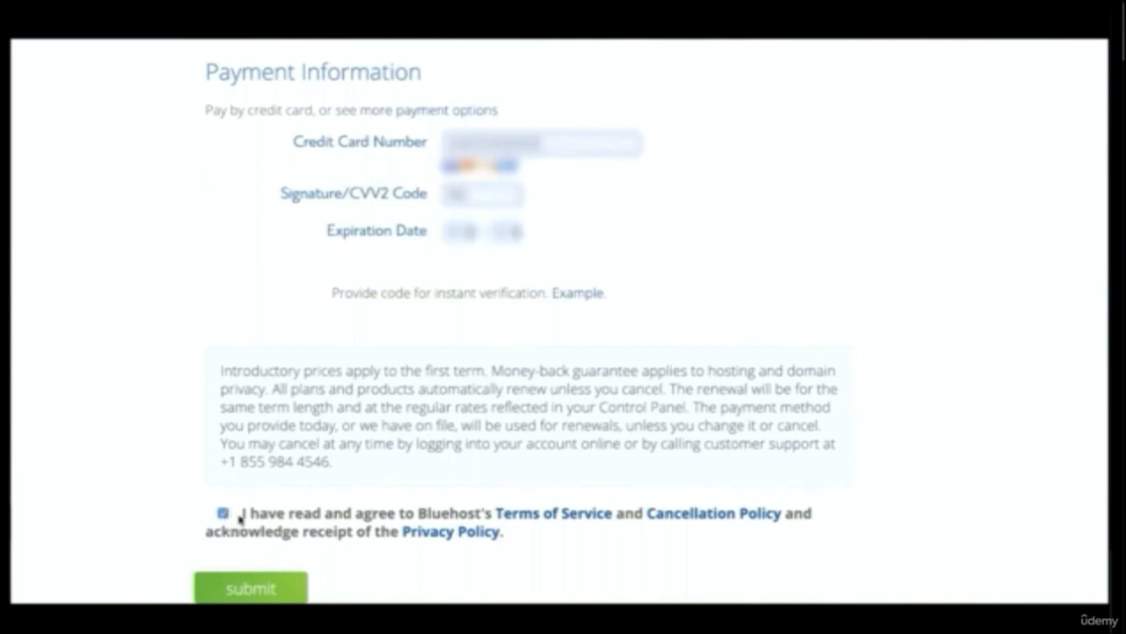
left_click(267, 585)
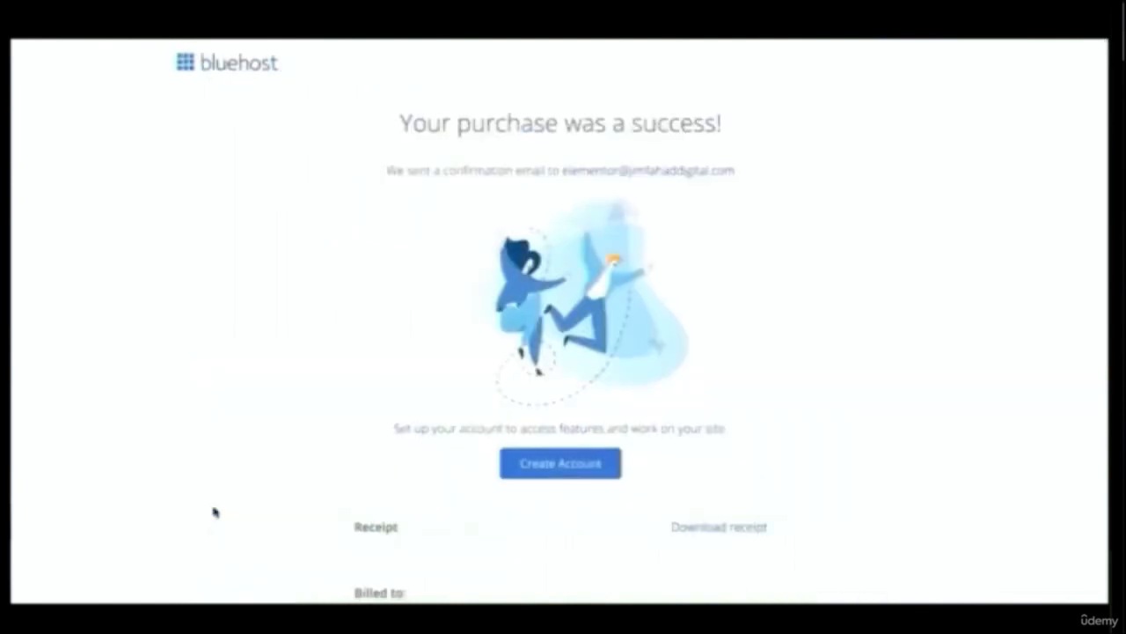
Start creating the account from the purchase receipt page and enter a strong new account password
scroll(214, 512, "down", 5)
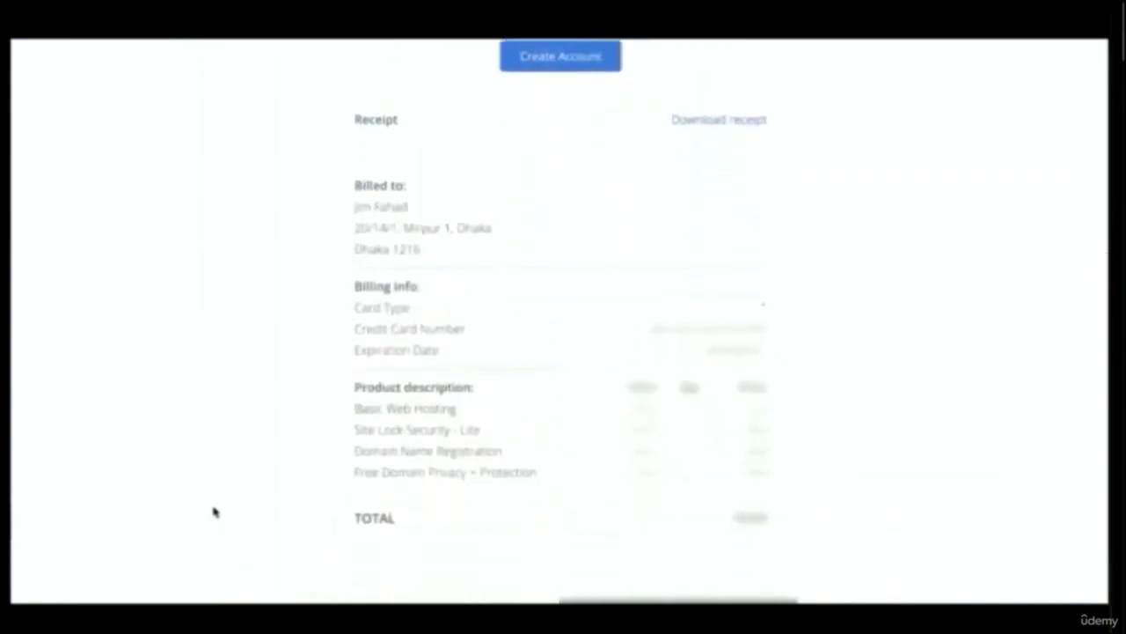
scroll(213, 512, "up", 5)
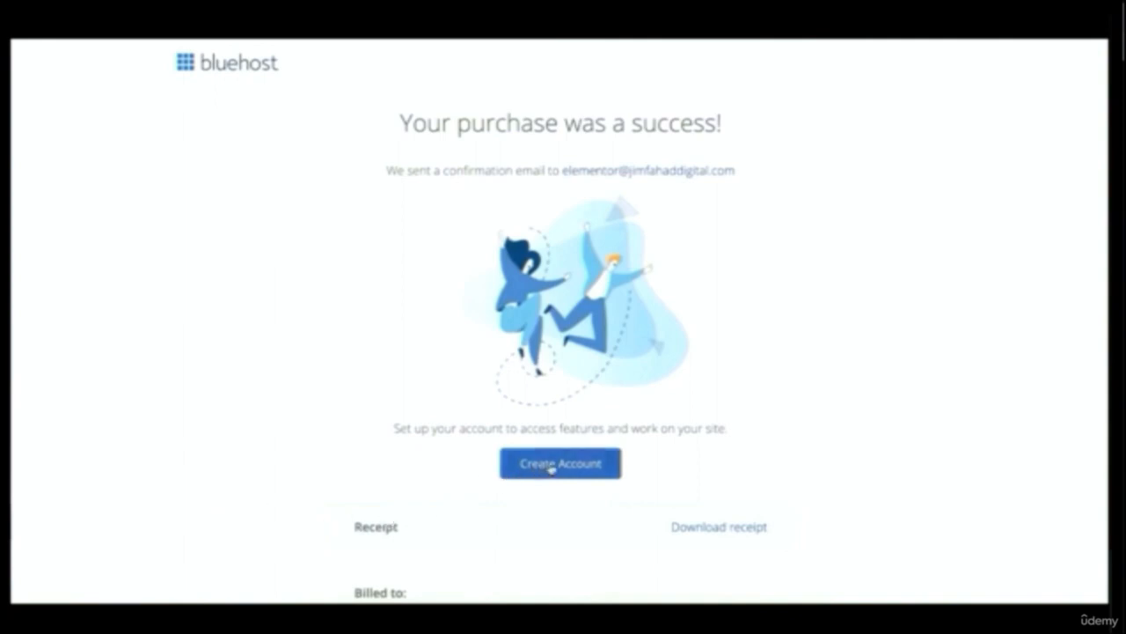
left_click(522, 466)
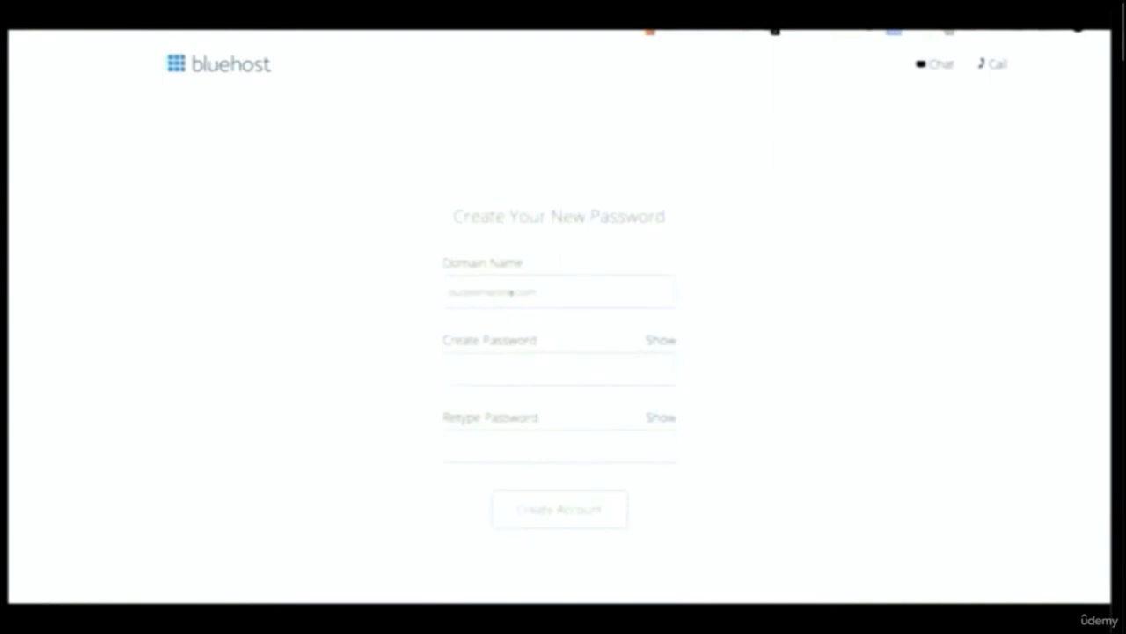
left_click(543, 290)
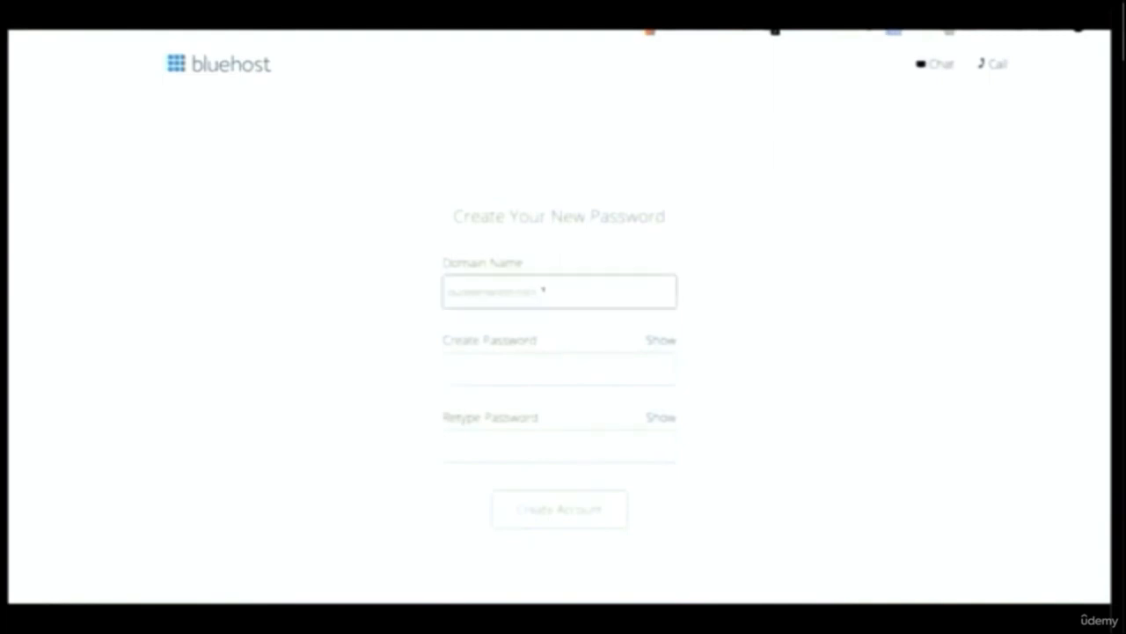
left_click(477, 368)
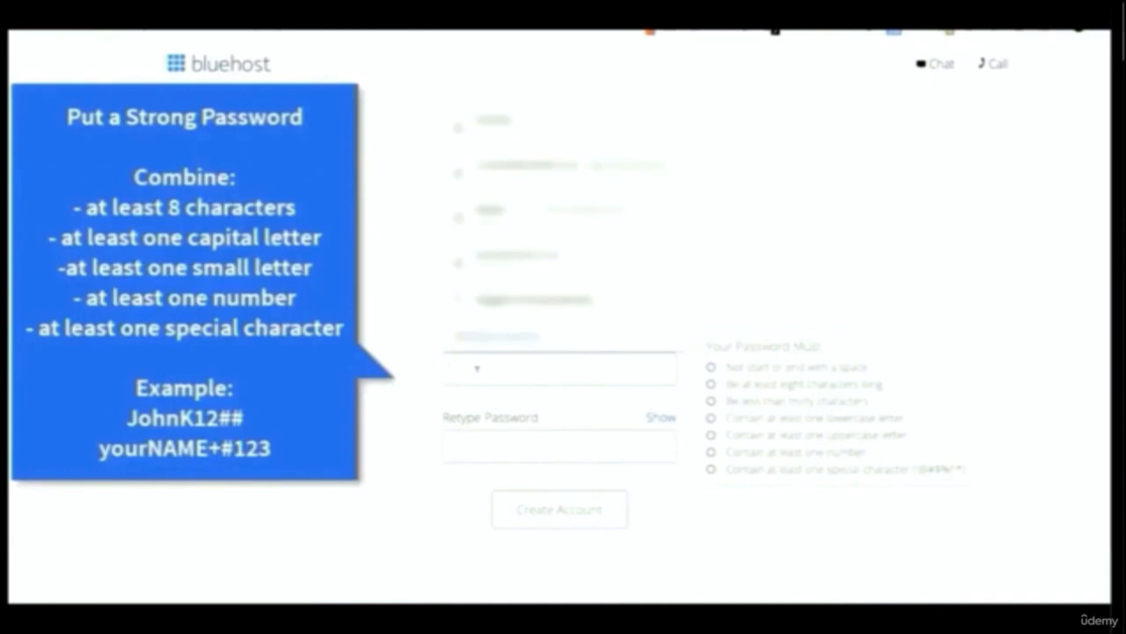
type("•••••")
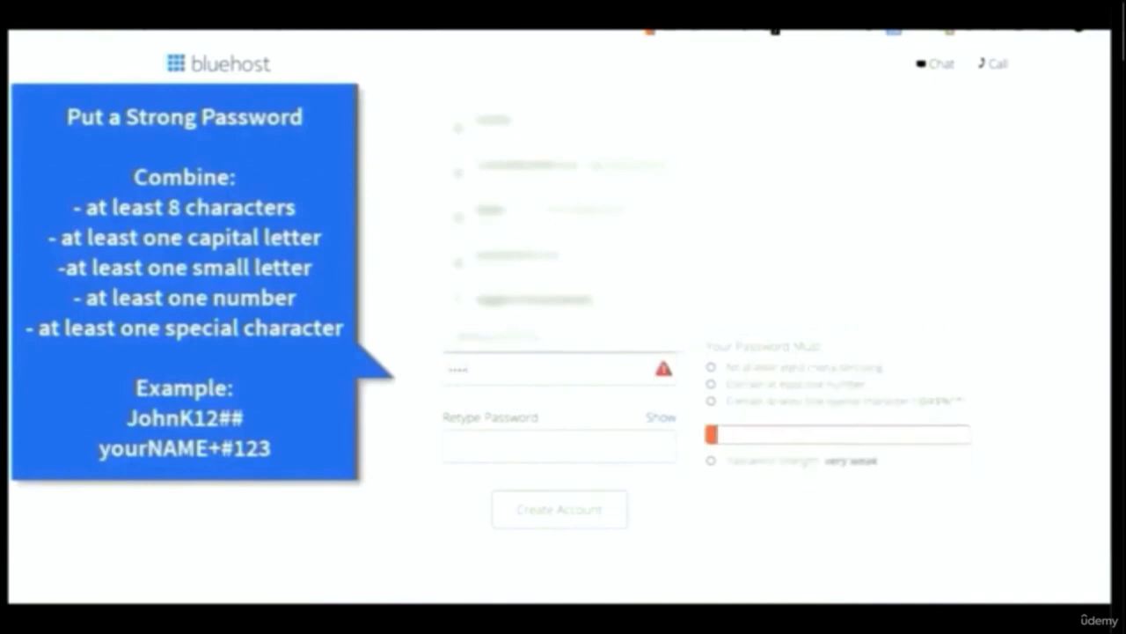
type("••••••••")
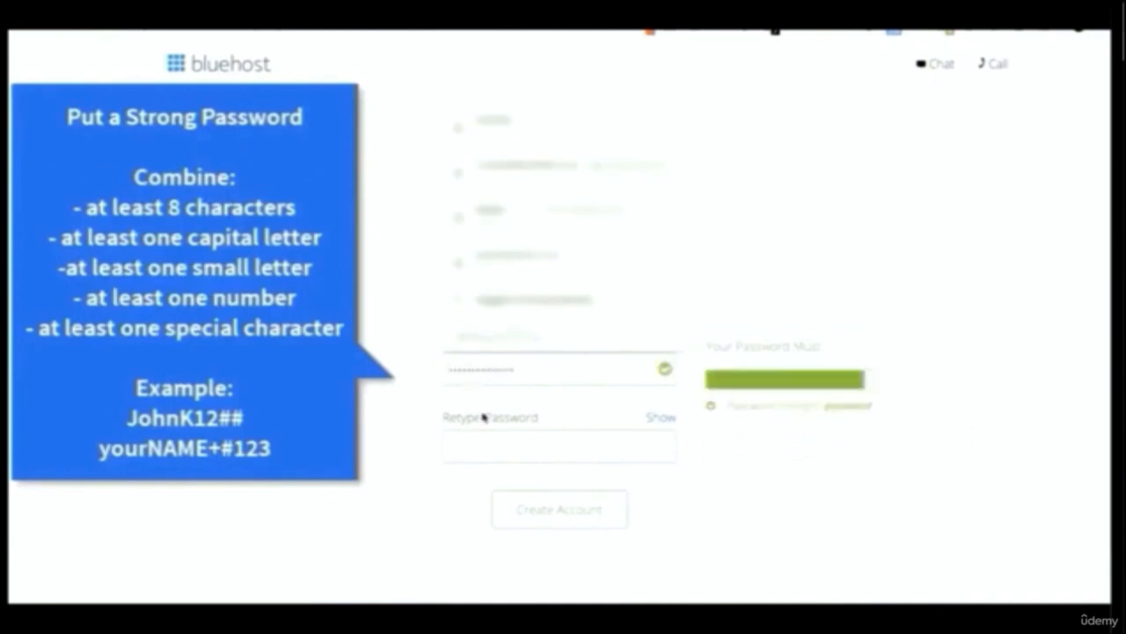
Retype the new account password in the confirmation field
left_click(484, 434)
type("•••")
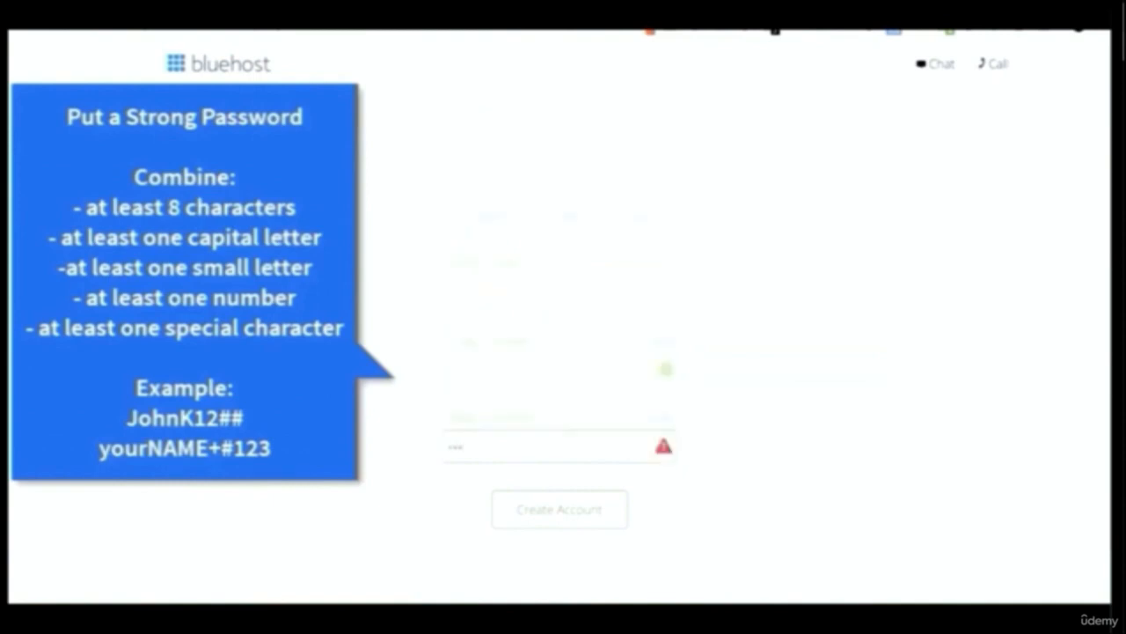
type("•••••••")
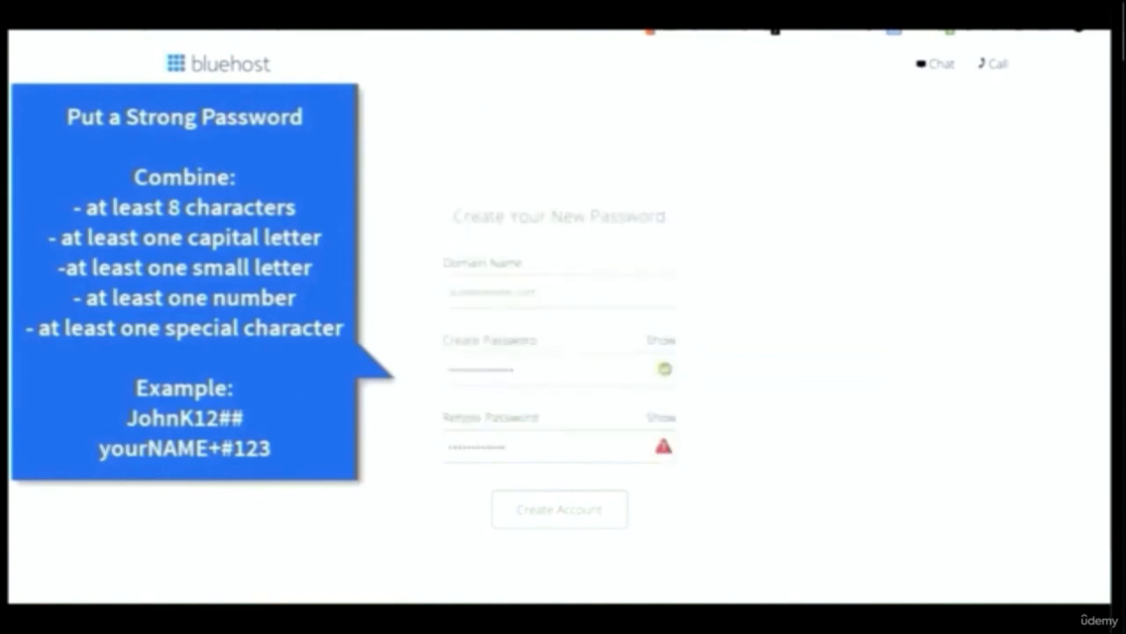
type("••")
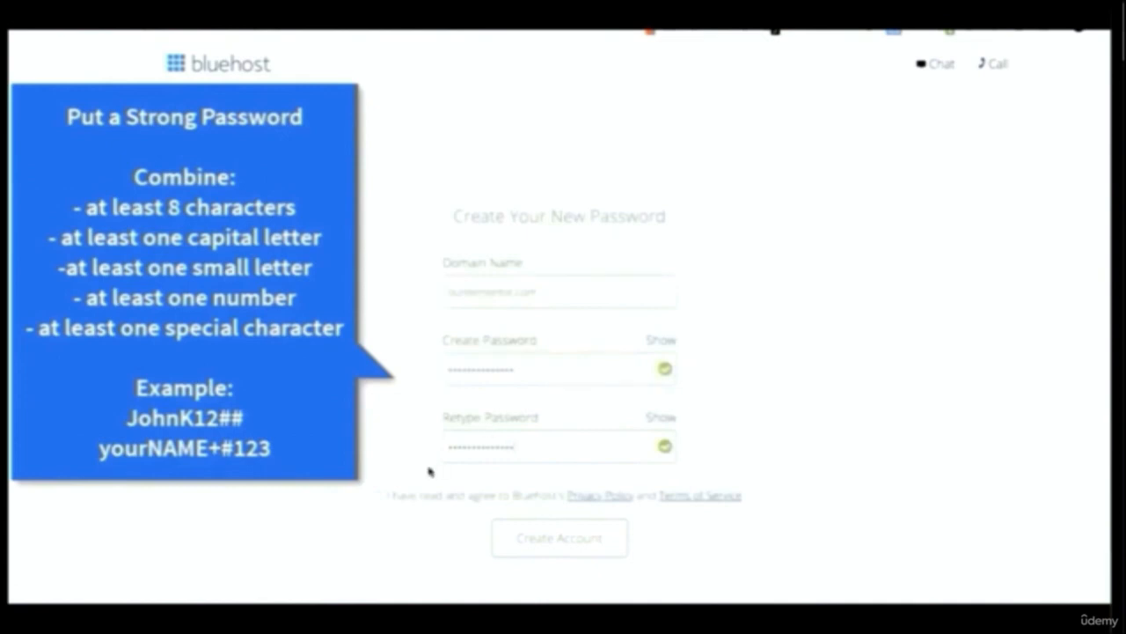
Agree to Bluehost's Privacy Policy and Terms of Service and create the account
left_click(380, 498)
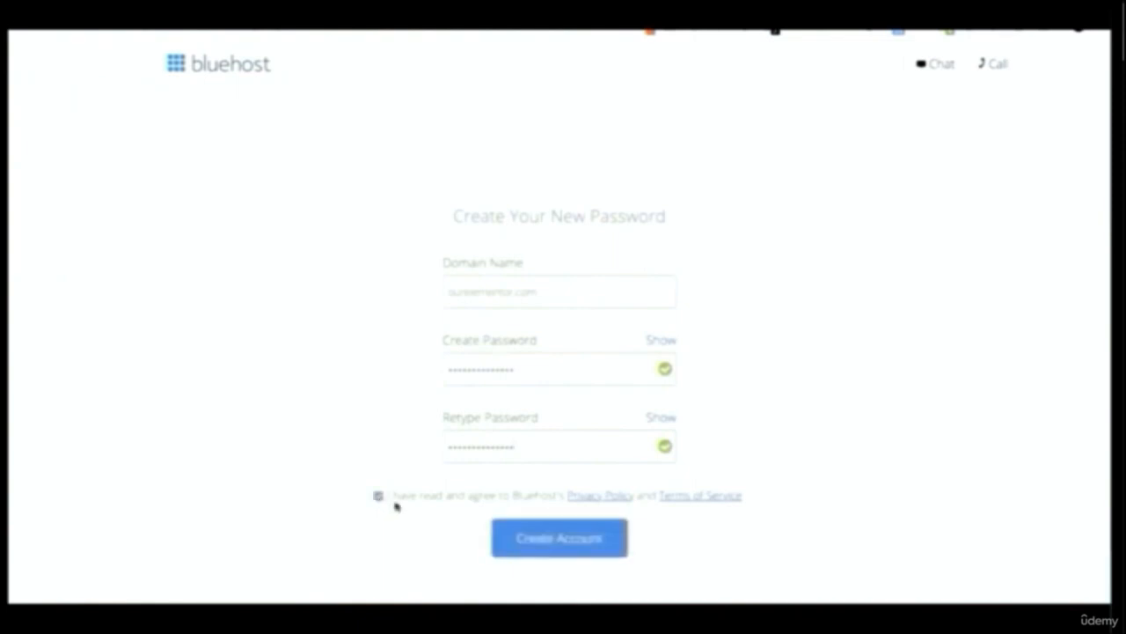
left_click(525, 542)
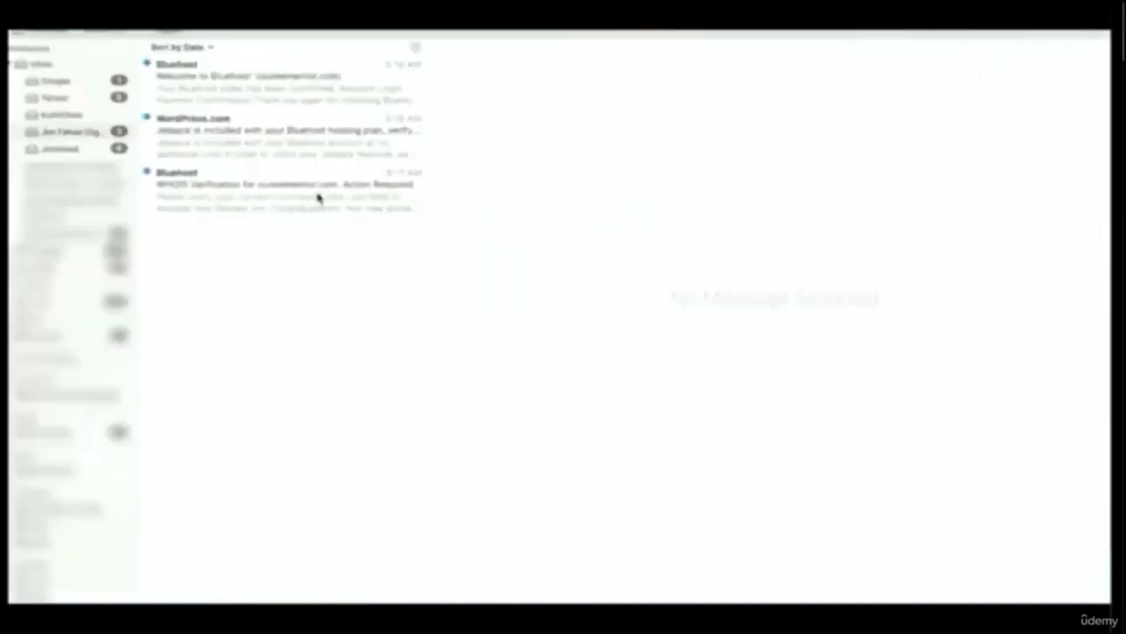
Open Bluehost's WHOIS verification message for ourelementor.com in the mail app and verify the email address
left_click(319, 197)
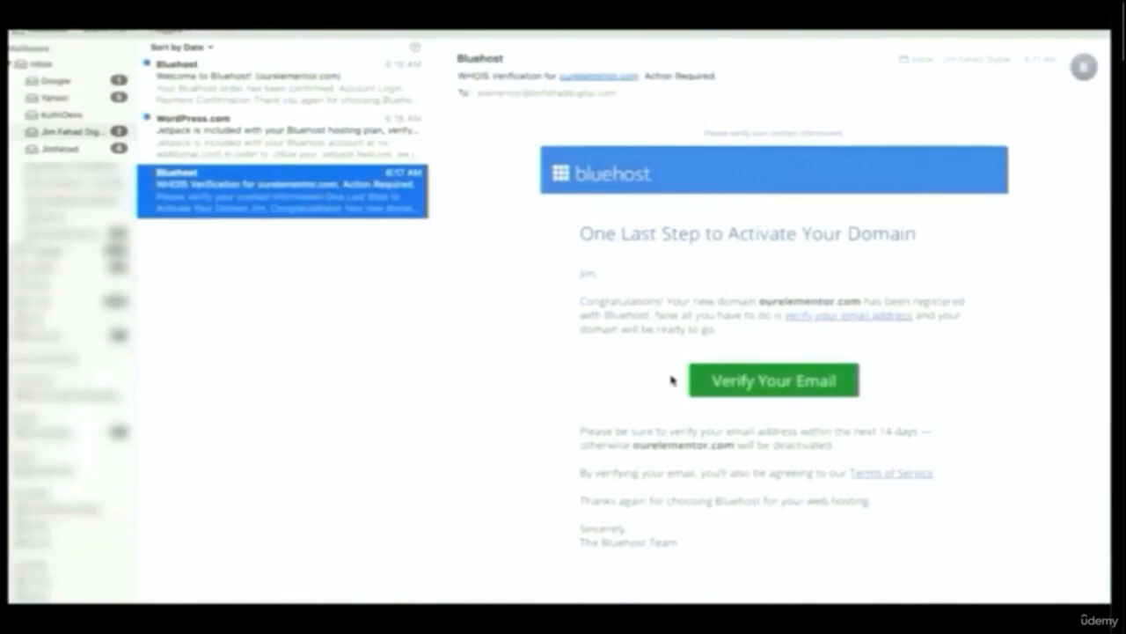
left_click(746, 385)
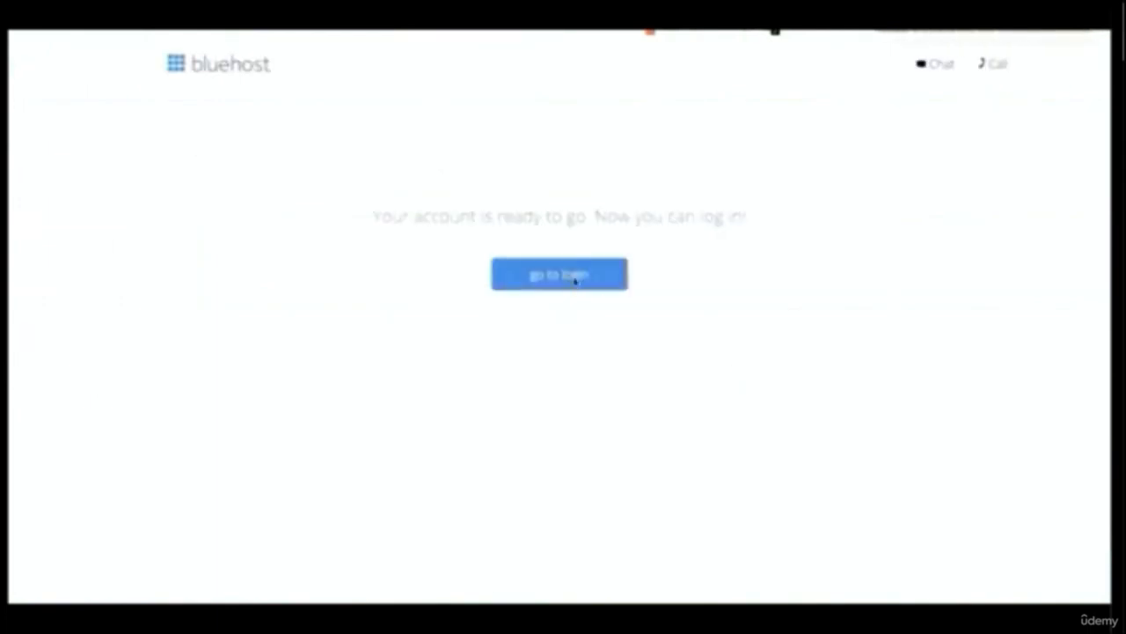
Go to the Bluehost login and log in to the ourelementor.com hosting account with the account password
left_click(559, 274)
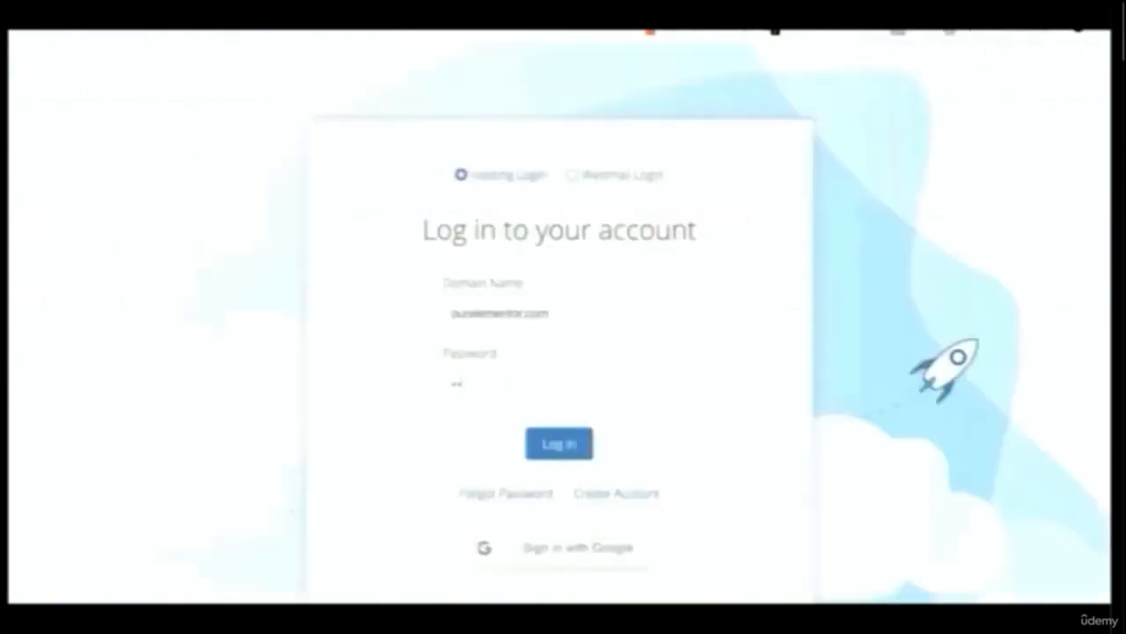
type("**********")
type("**")
left_click(556, 443)
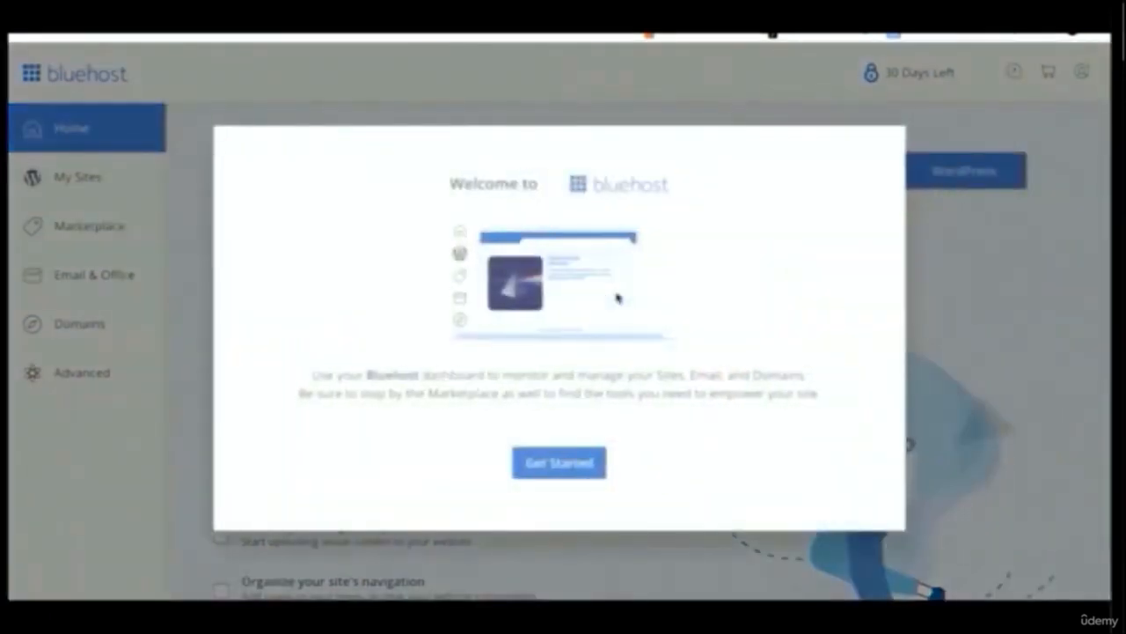
Turn off Domain Privacy + Protection at no charge and confirm that privacy is not wanted
left_click(545, 466)
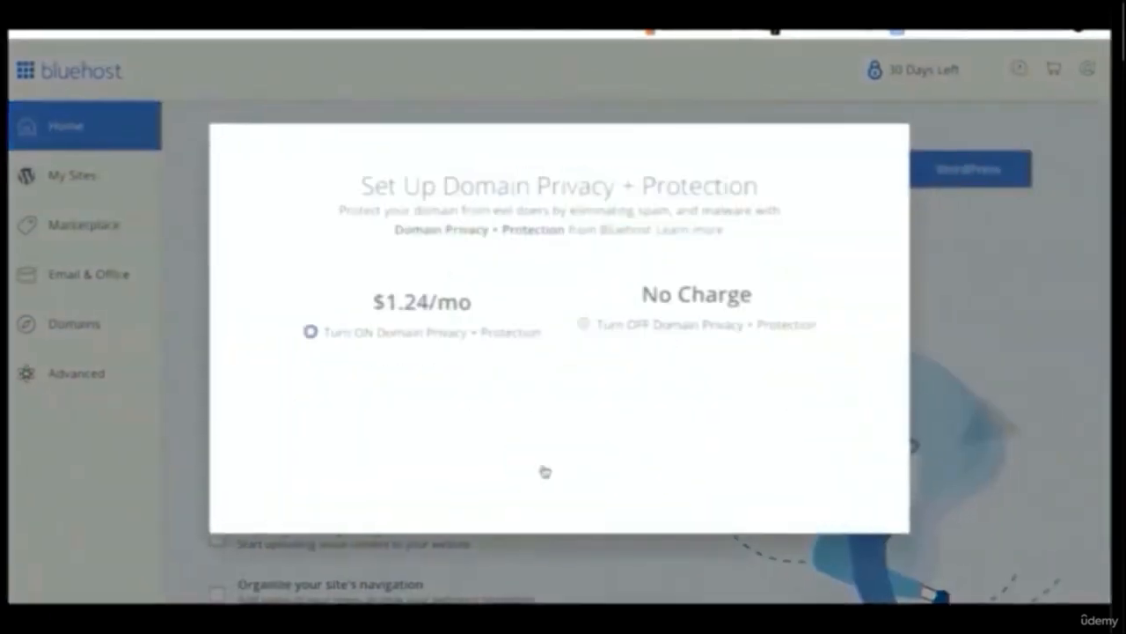
left_click(583, 413)
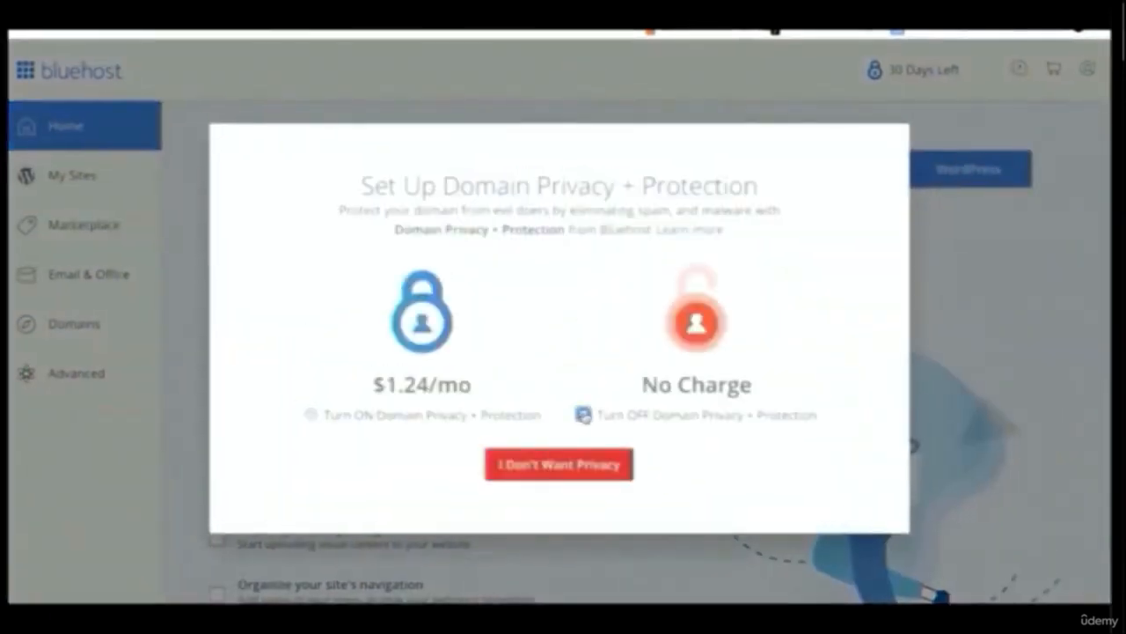
left_click(581, 466)
left_click(516, 501)
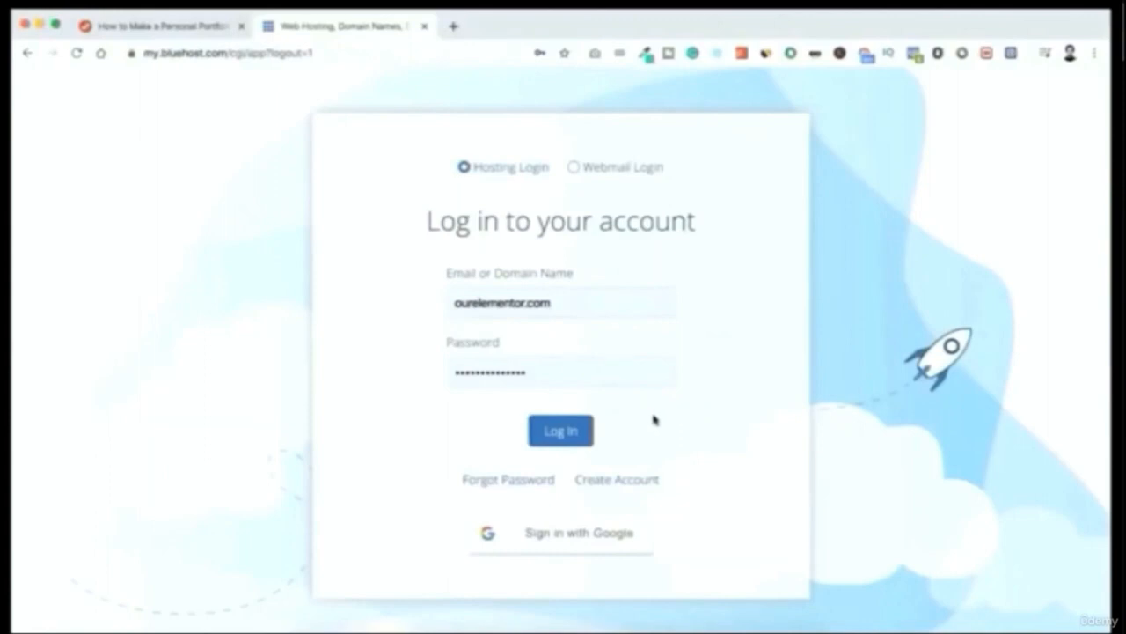
Log back in to the ourelementor.com hosting account and start adding a new WordPress site in My Sites
left_click(570, 431)
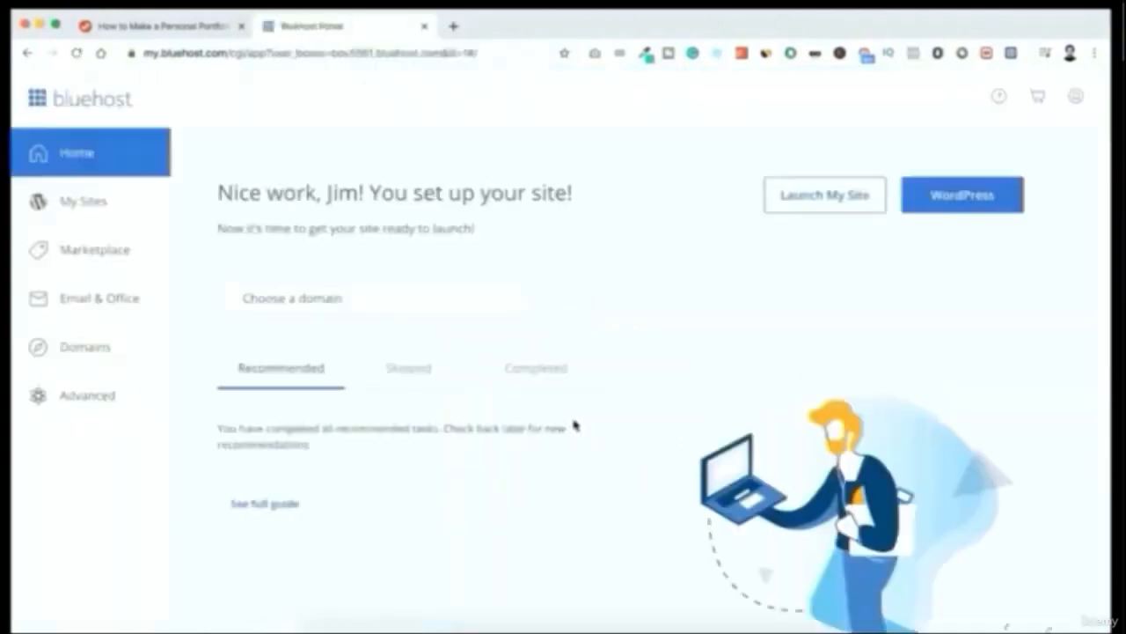
left_click(91, 202)
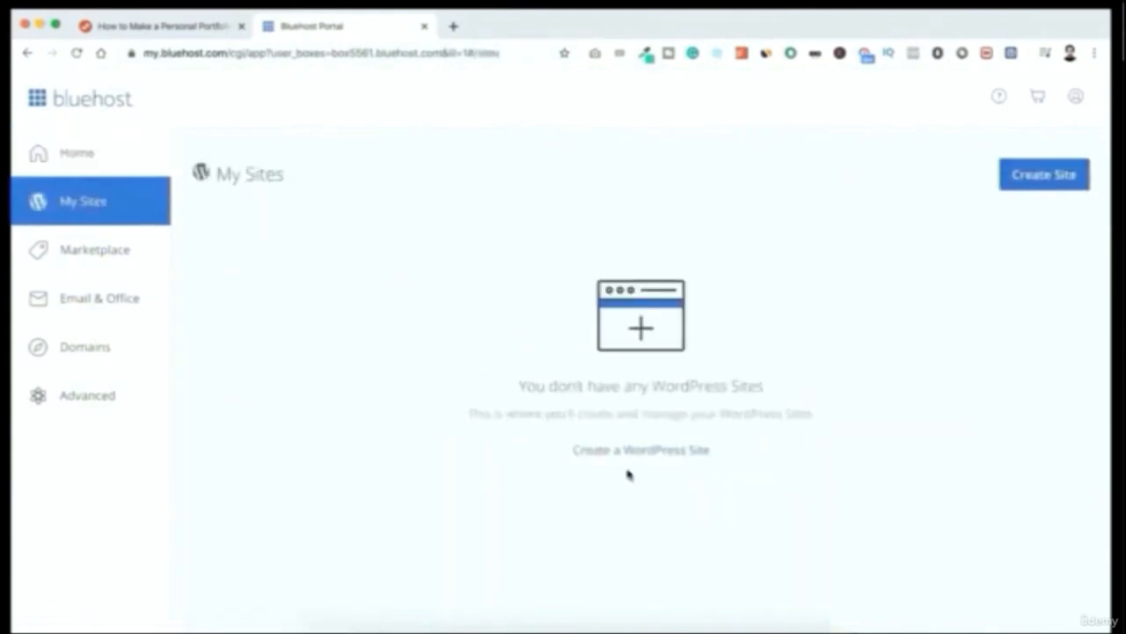
left_click(649, 454)
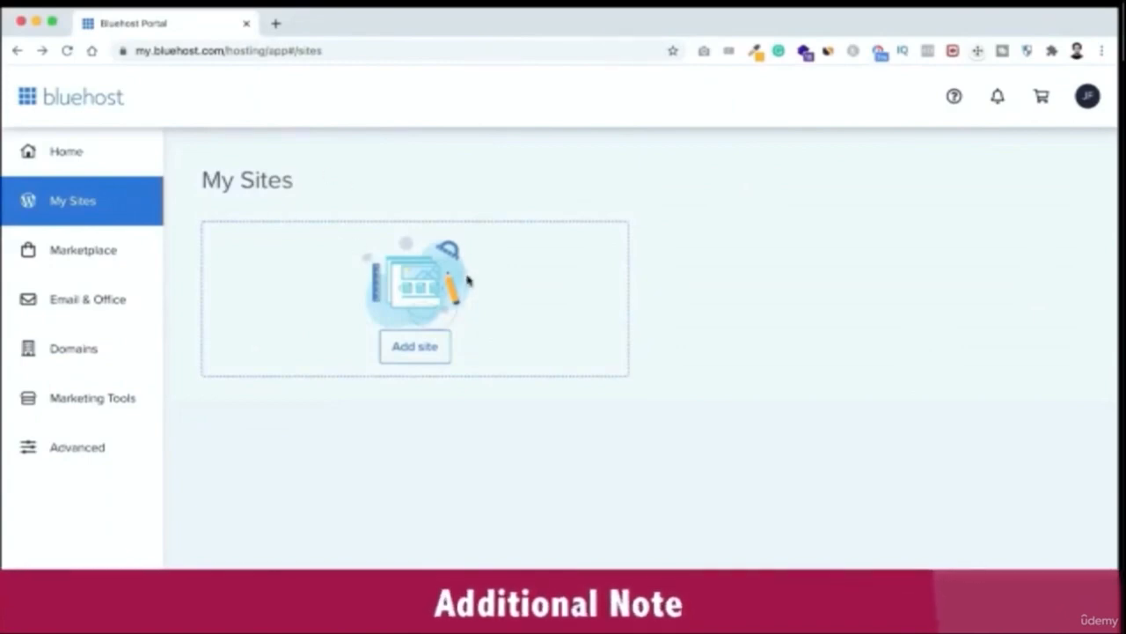
left_click(428, 352)
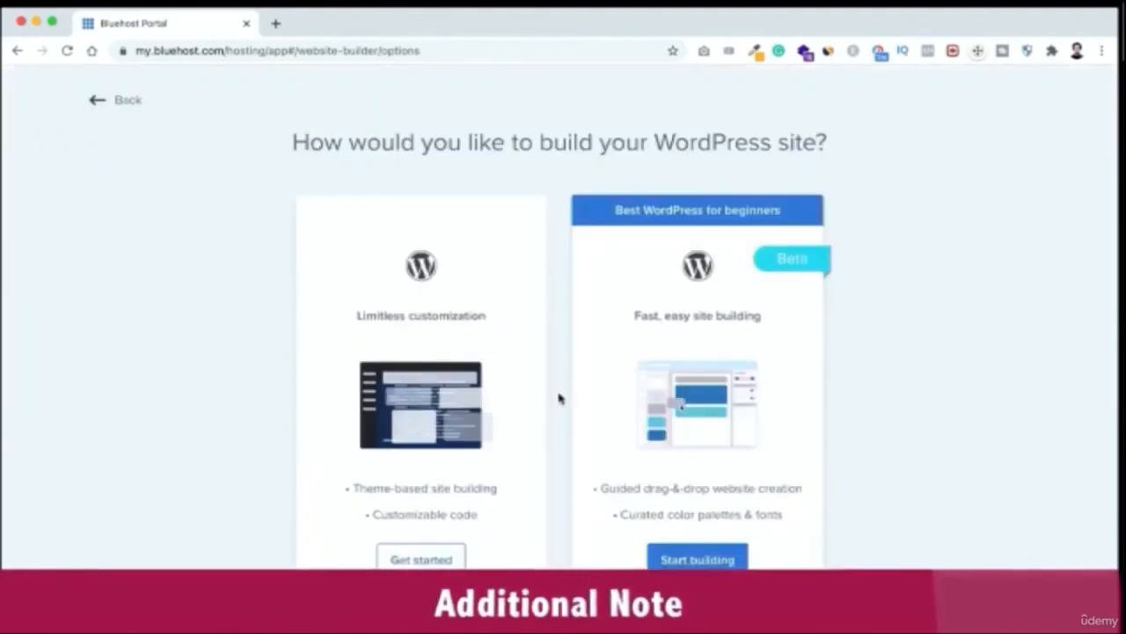
scroll(540, 421, "down", 1)
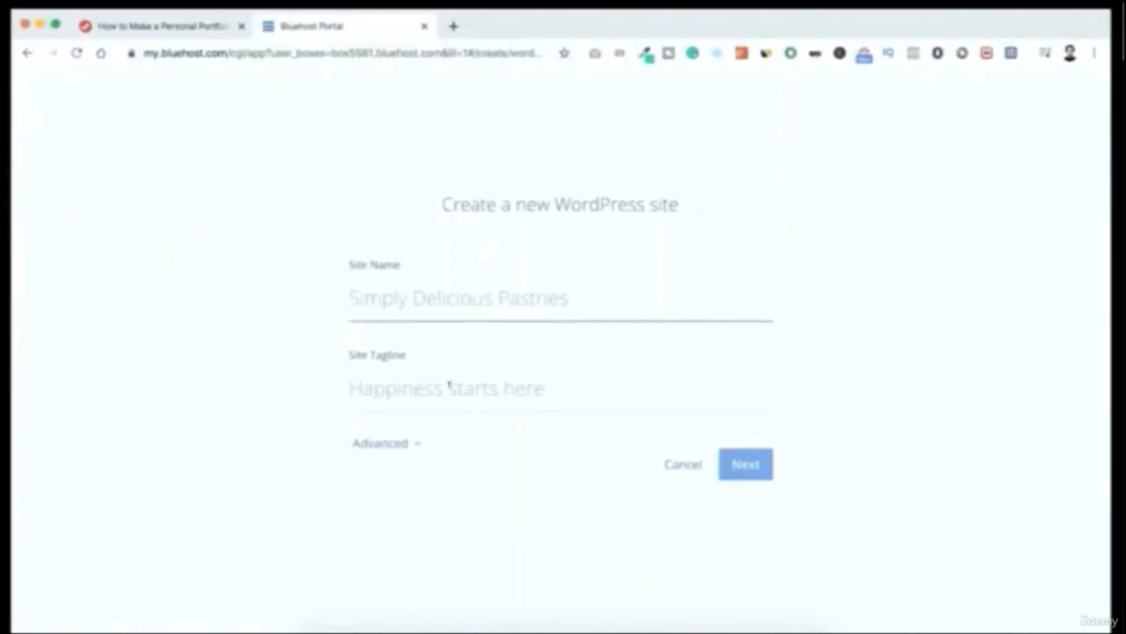
Enter the production business's name as the site name and "You Deserve To Be Seen" as the site tagline
type("Jim Fahad Production")
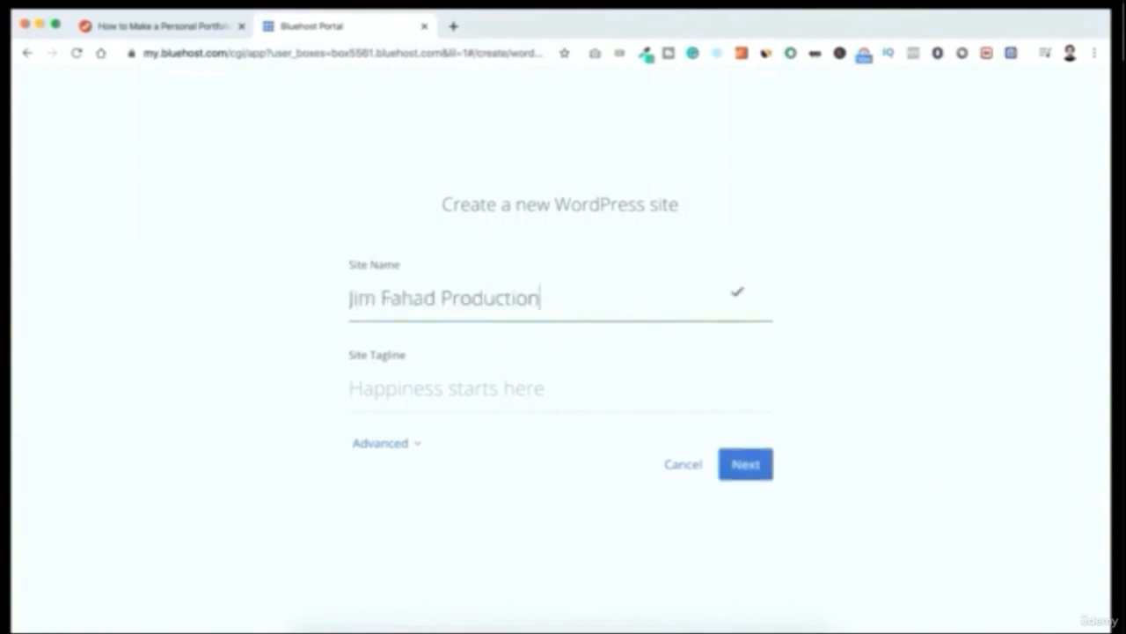
key("Tab")
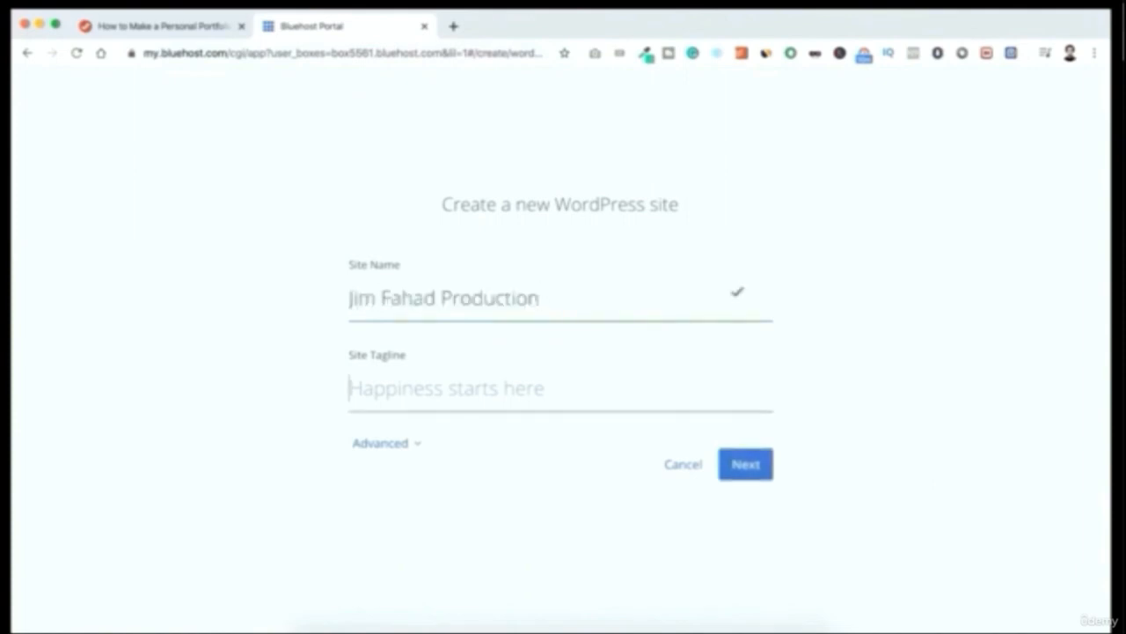
type("You Deserve To Be Seen")
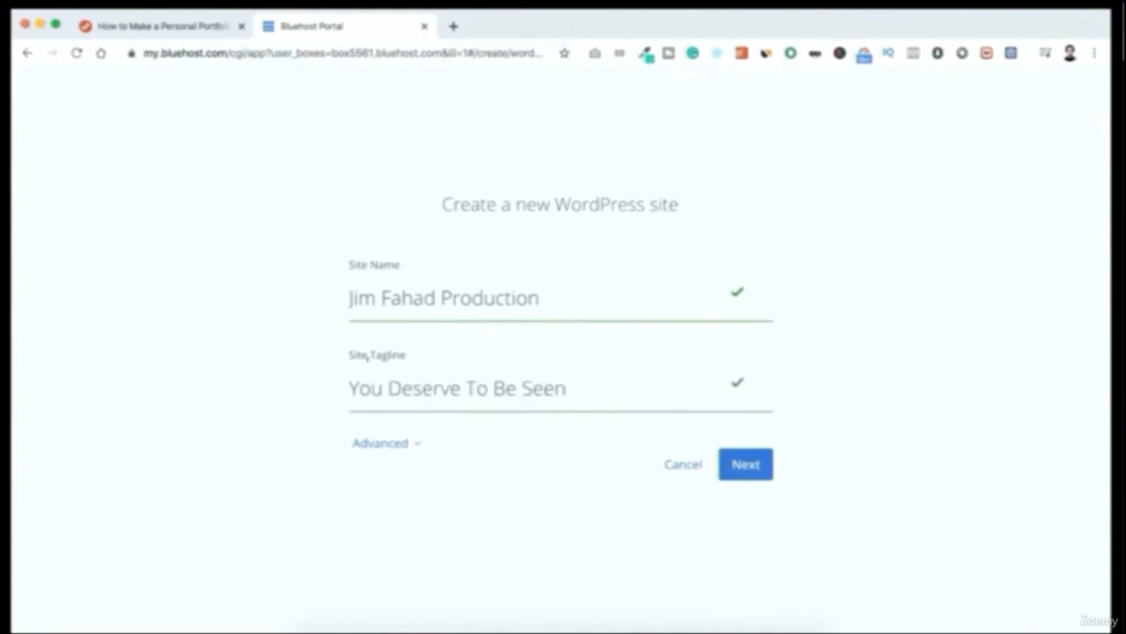
Fill in the advanced site settings with the contact email address and the WordPress admin username
left_click(380, 444)
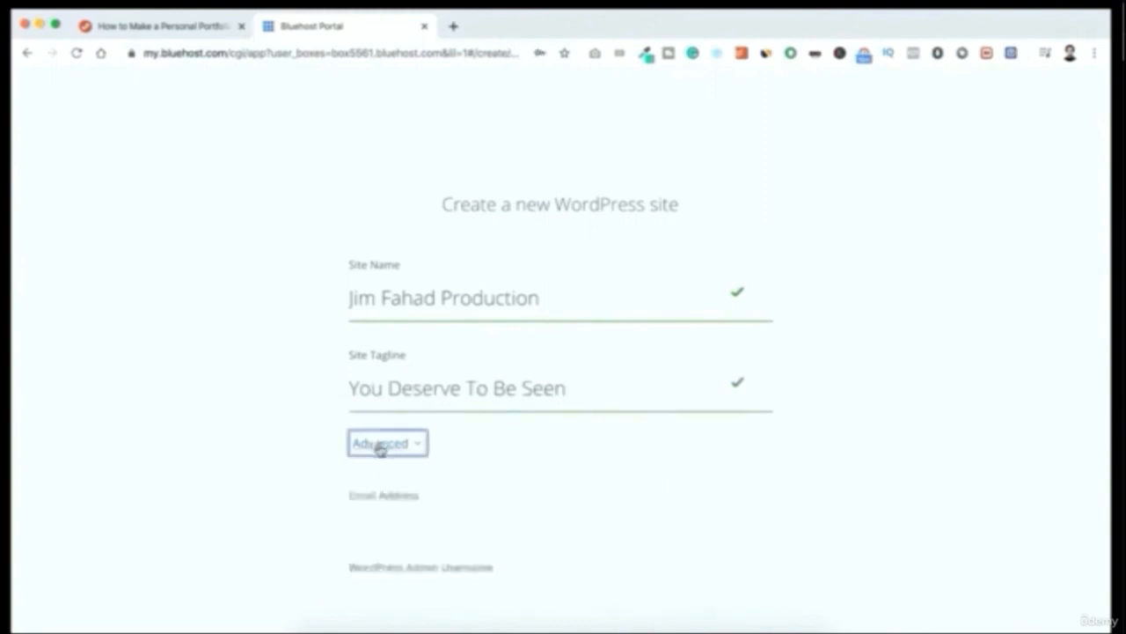
scroll(307, 495, "down", 3)
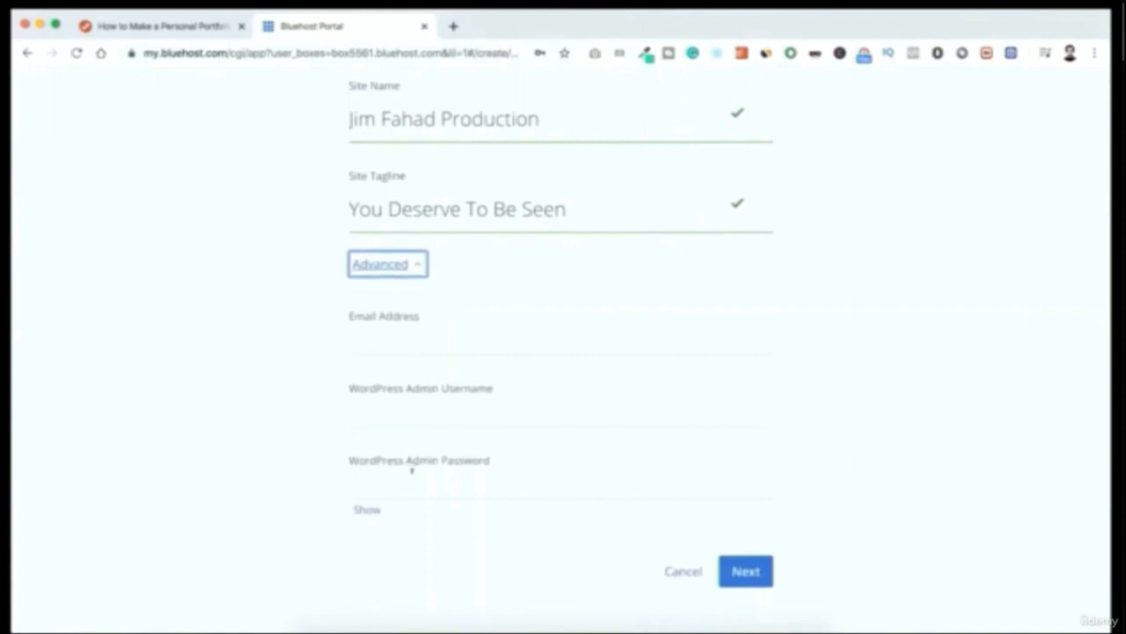
left_click(385, 338)
key("super+v")
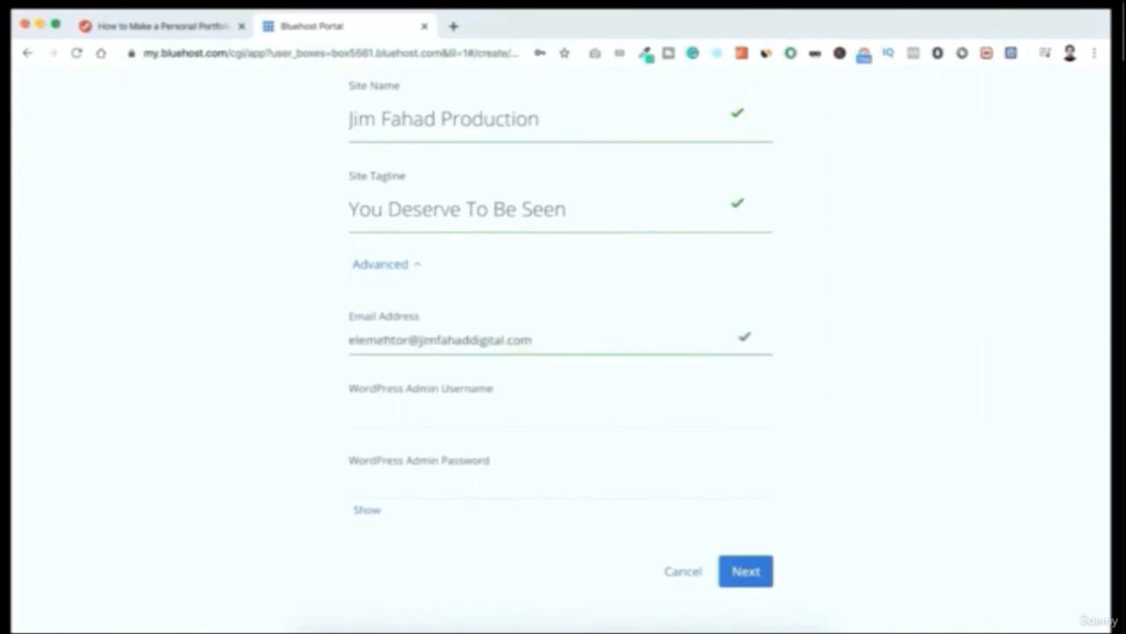
left_click(378, 408)
type("jim")
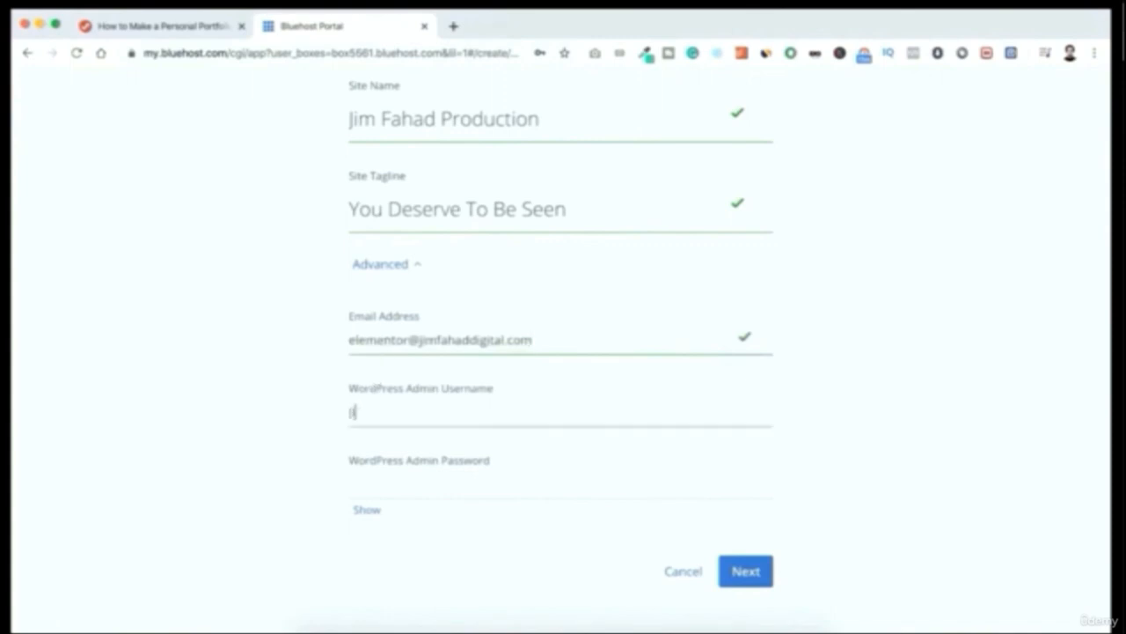
type(" Fahad")
Enter the WordPress admin password, reveal it for checking and continue to the domain selection
left_click(371, 476)
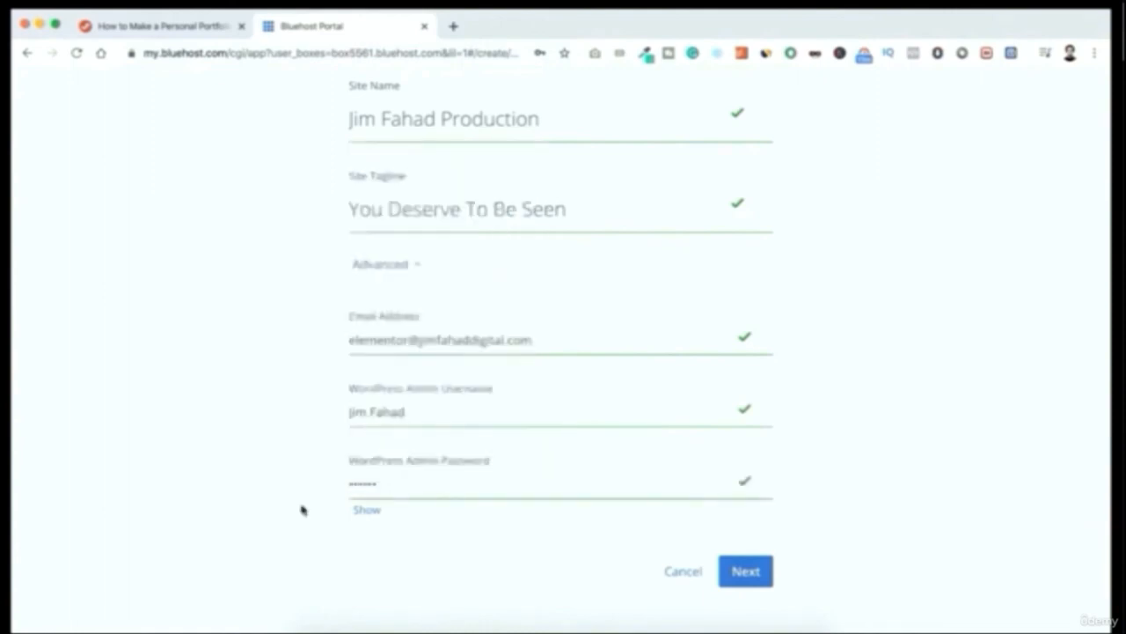
left_click(365, 511)
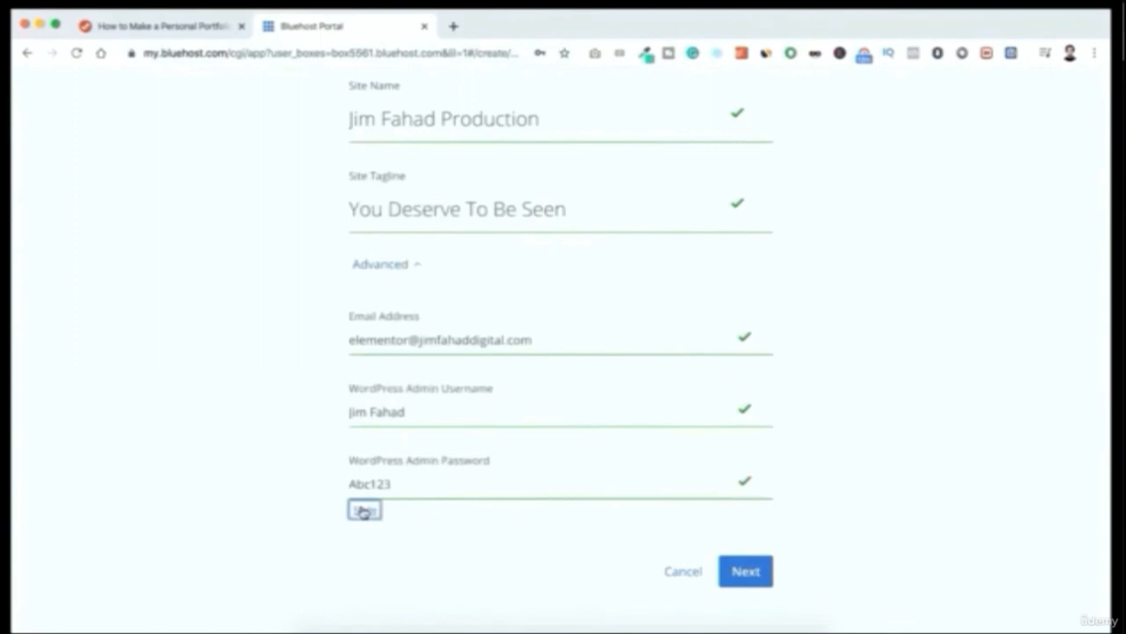
left_click(403, 518)
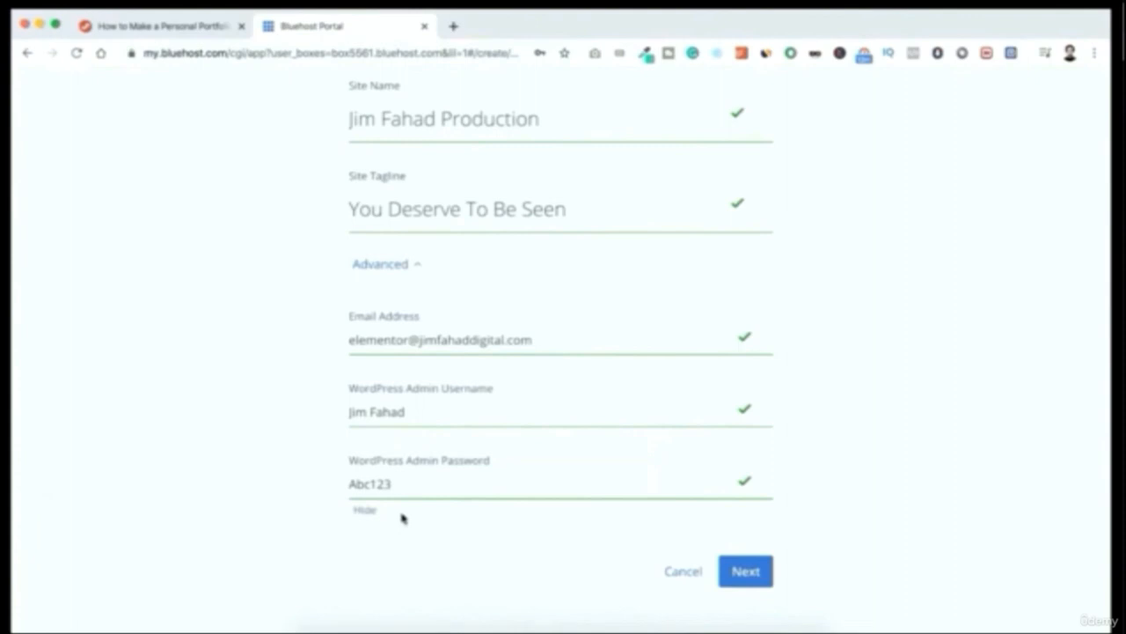
left_click(748, 571)
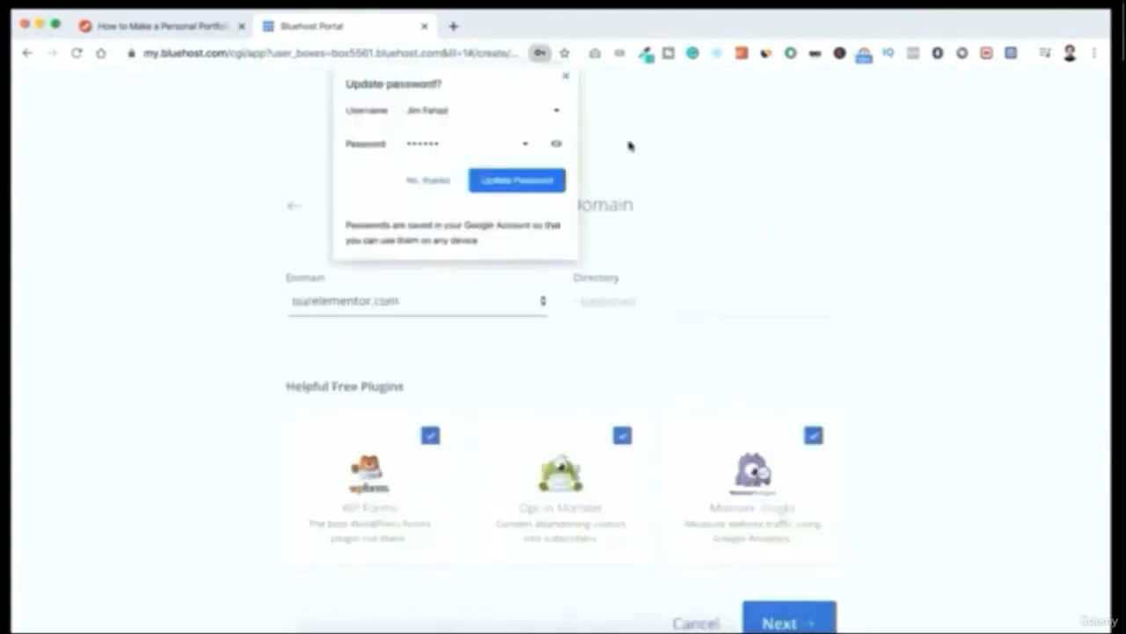
Dismiss the browser's password update prompt and leave the optional directory blank for the ourelementor.com domain
left_click(565, 79)
scroll(583, 121, "down", 1)
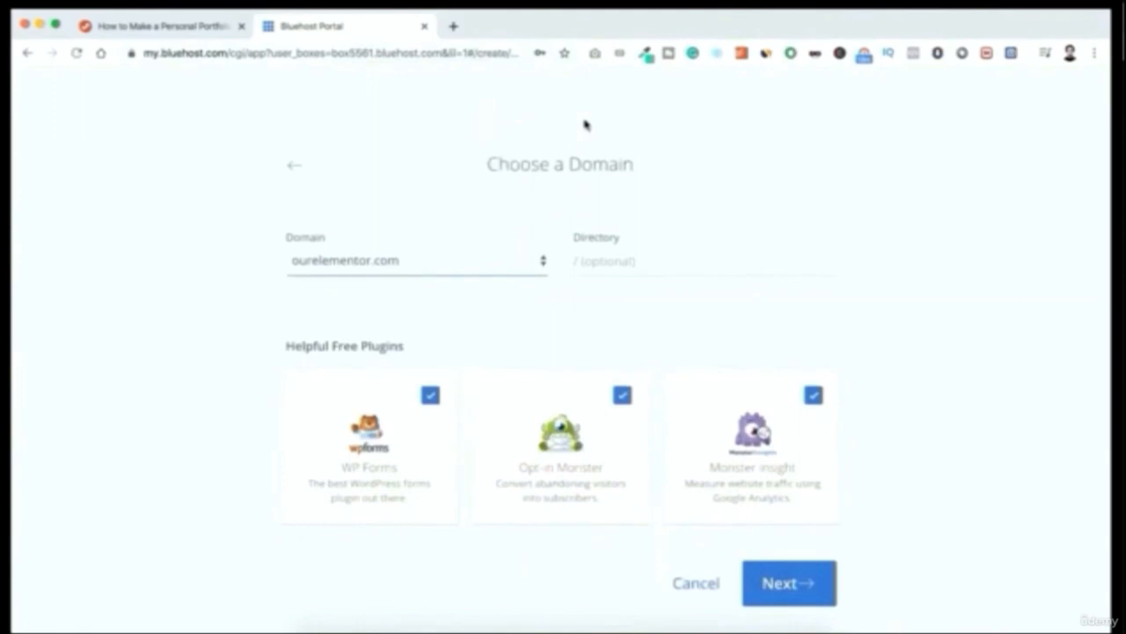
left_click(593, 255)
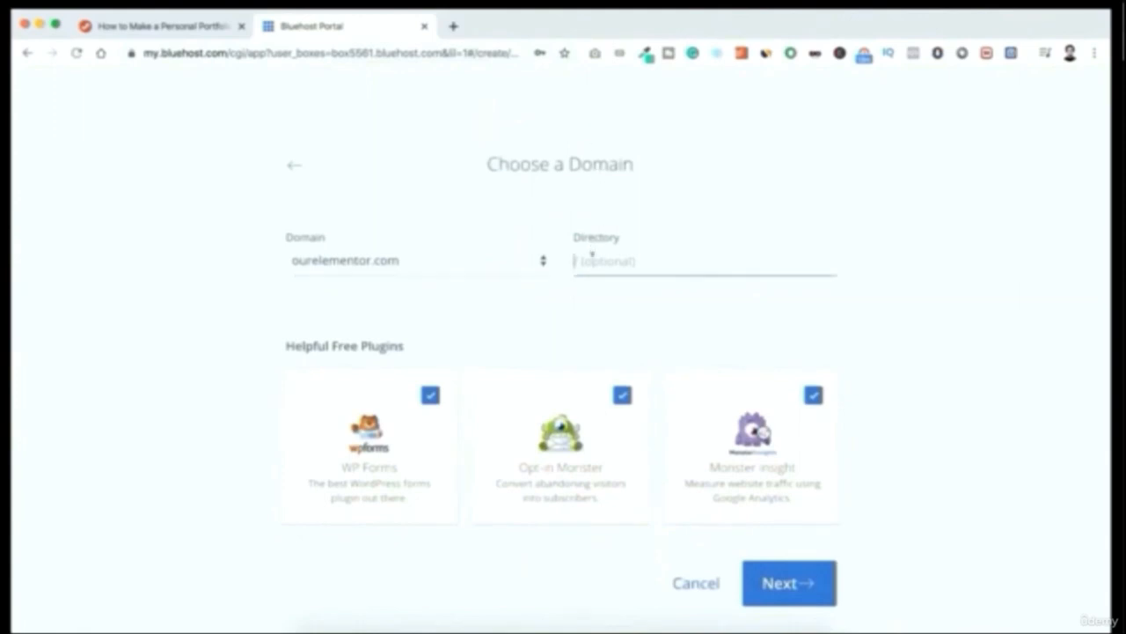
left_click(591, 291)
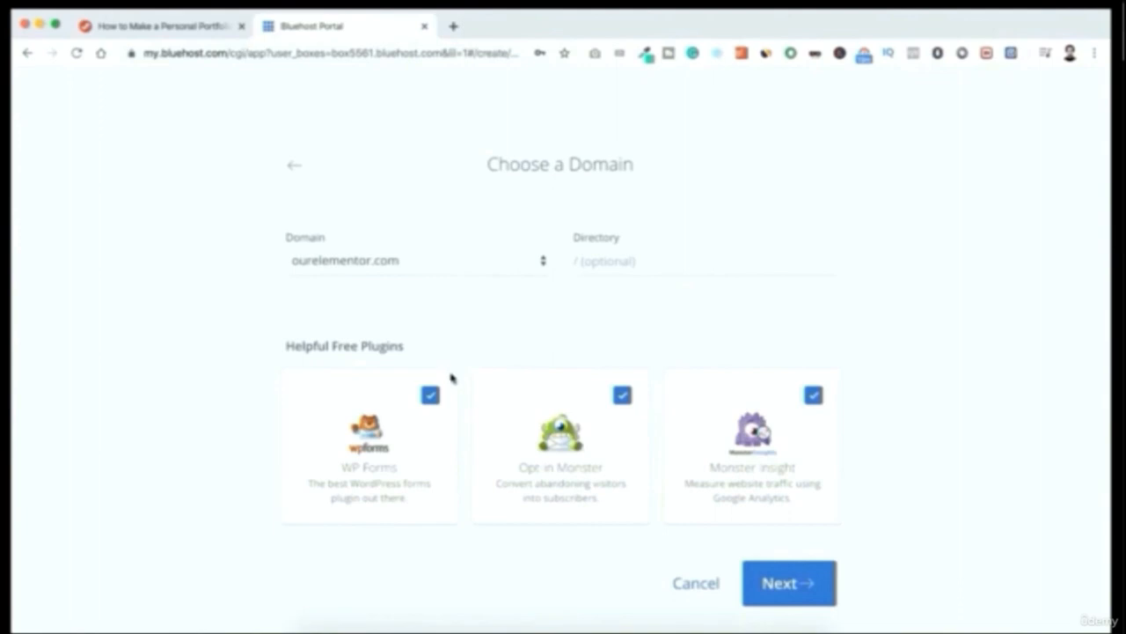
Deselect the free WP Forms, Opt-in Monster and Monster Insight plugins and proceed with the WordPress installation
left_click(431, 397)
left_click(622, 395)
left_click(813, 396)
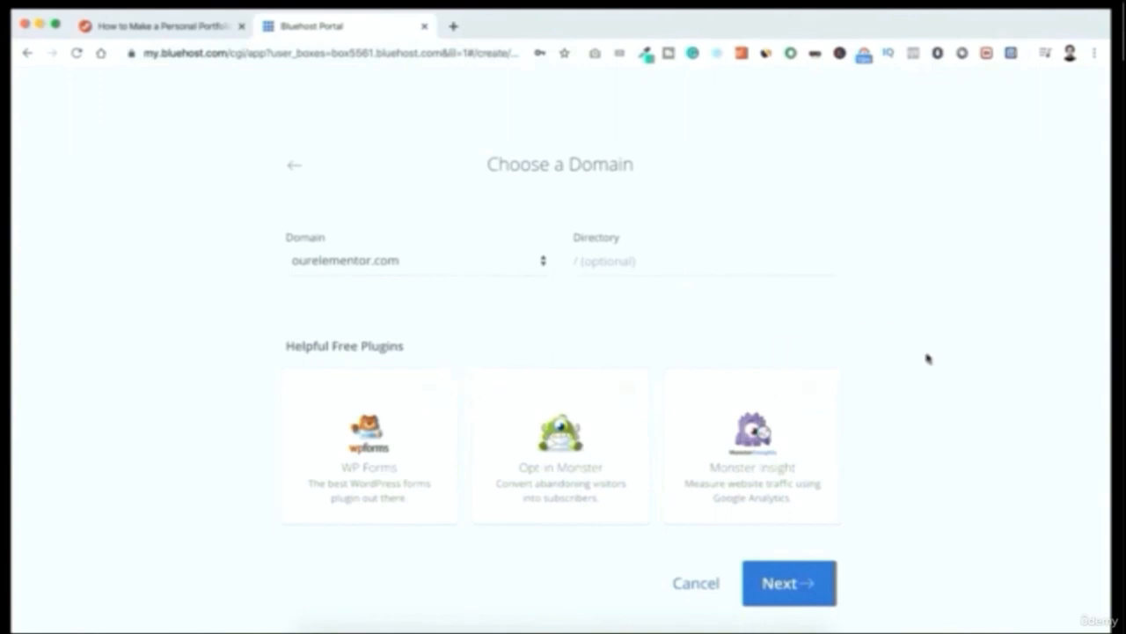
left_click(782, 582)
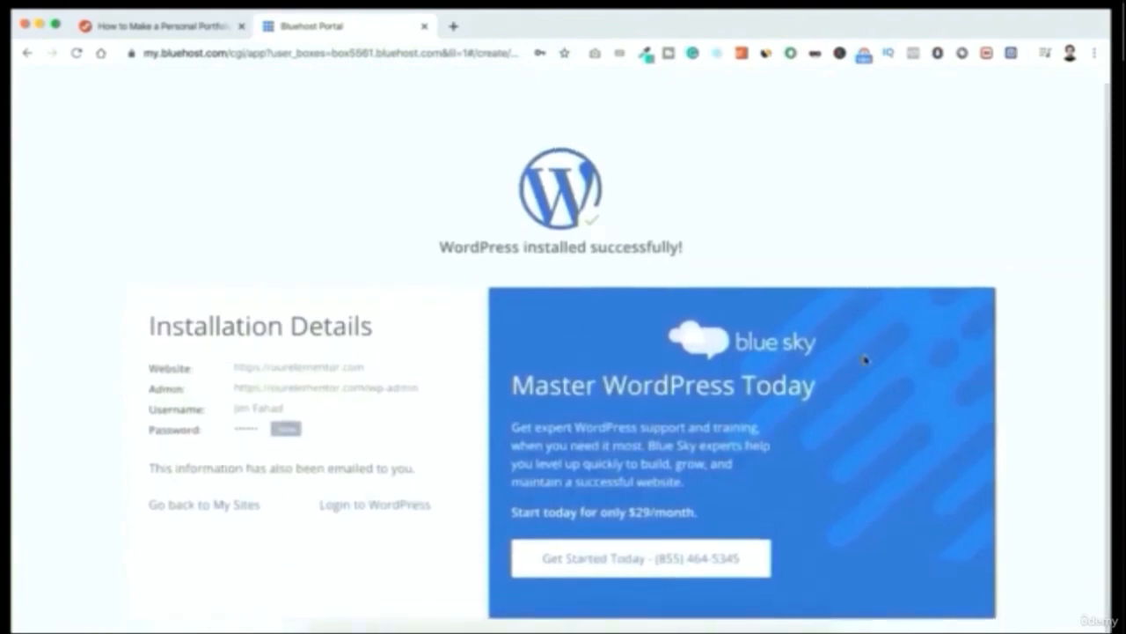
Review the website, admin address and username in the installation details and reveal the admin password
left_click_drag(146, 369, 347, 421)
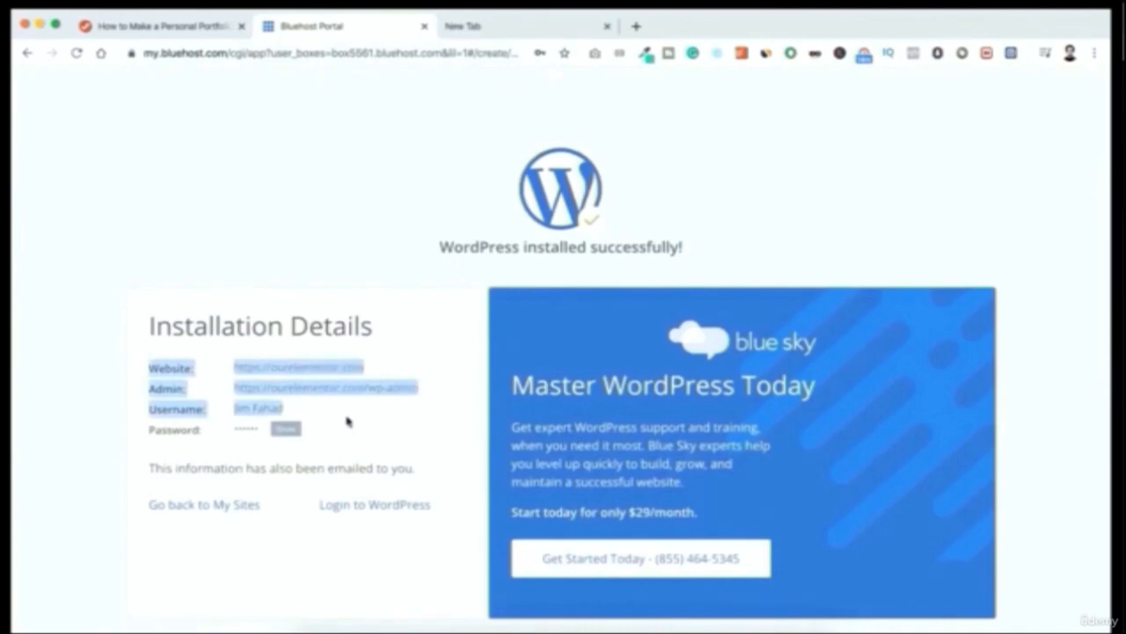
left_click(285, 428)
left_click_drag(234, 429, 272, 429)
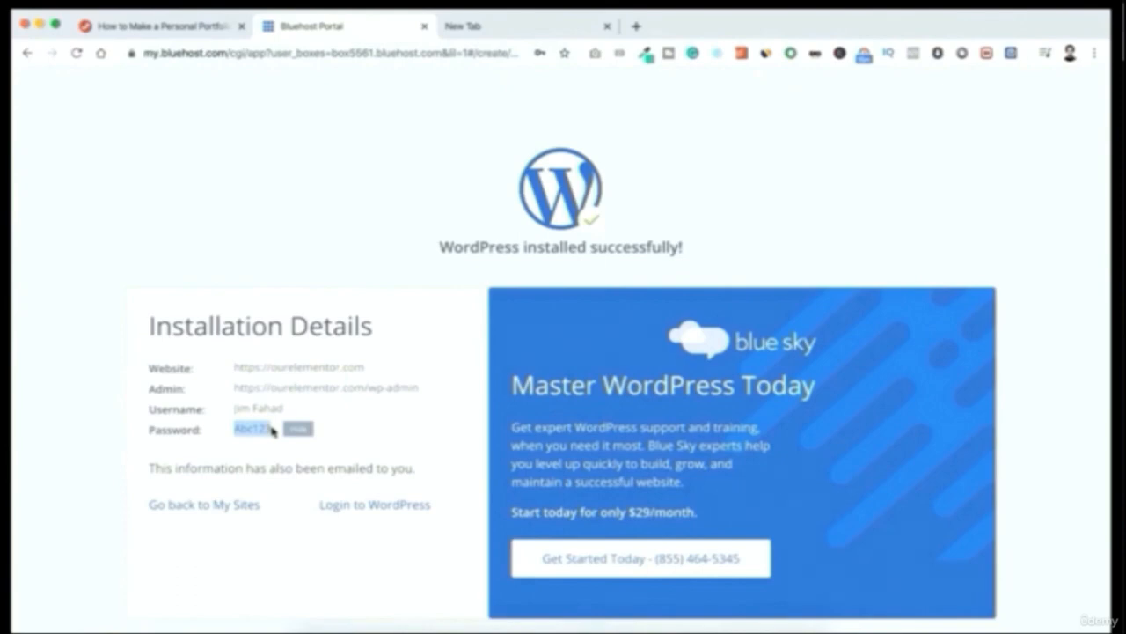
left_click(327, 427)
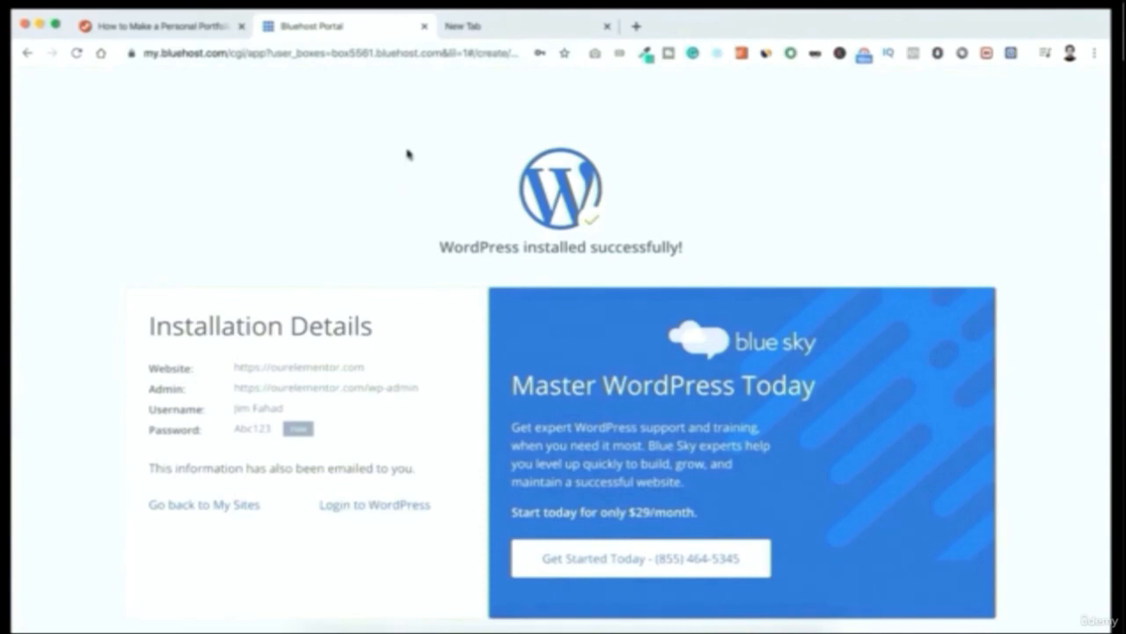
Open the WordPress login page at ourelementor.com/wp-admin in the new browser tab
left_click(485, 28)
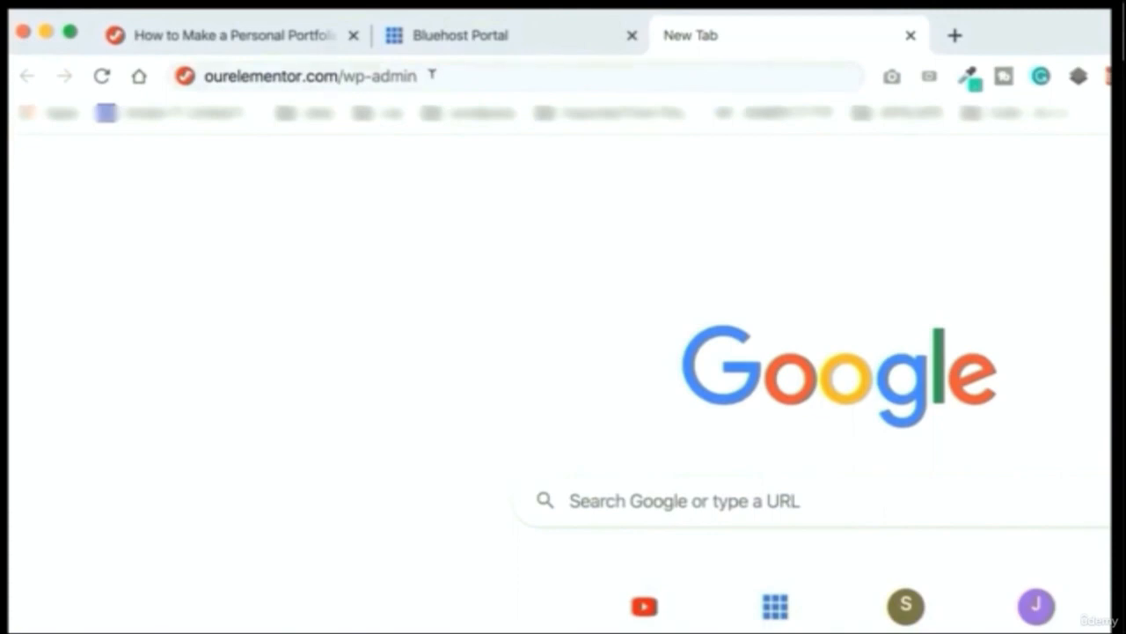
left_click(432, 75)
key("Return")
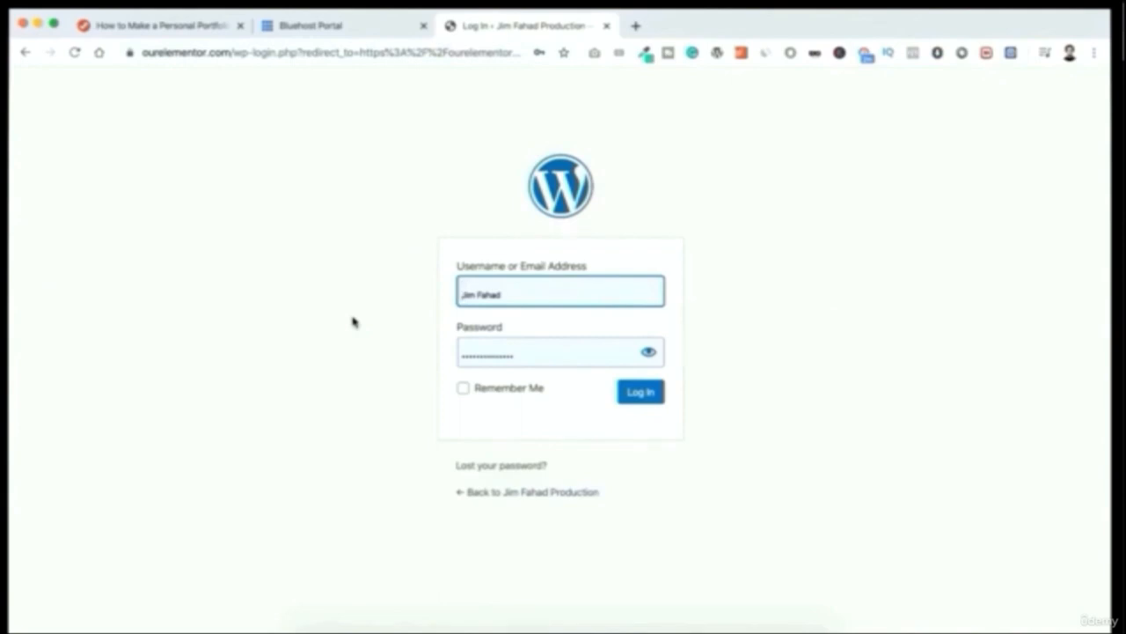
Fill in the admin username, replace the saved password with the account password, reveal it to check, and log in to WordPress
left_click(510, 291)
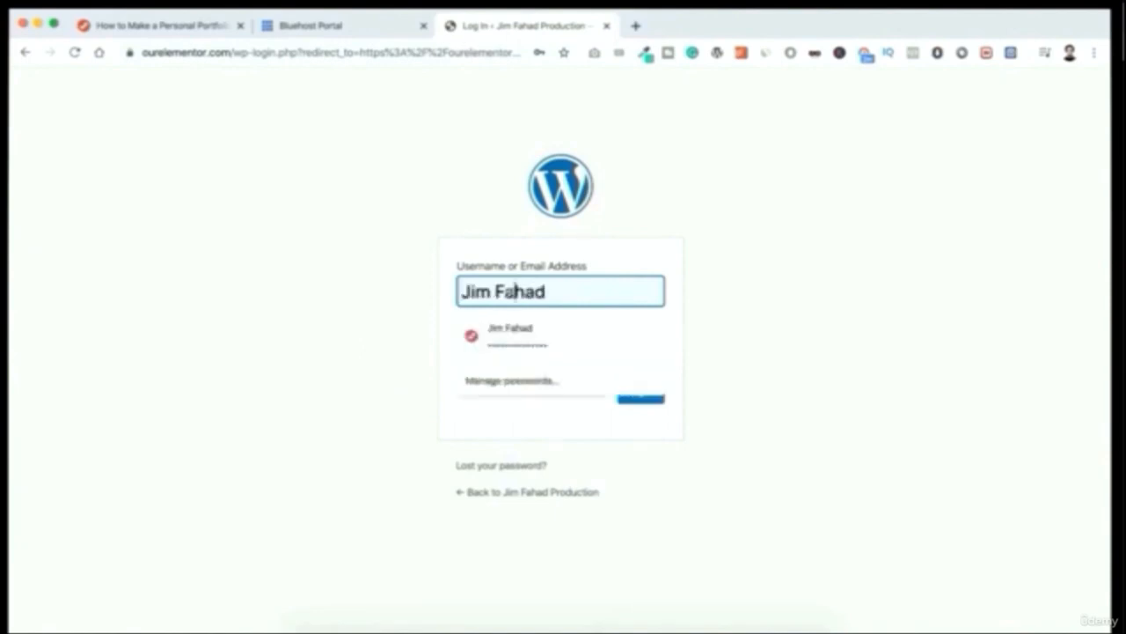
key("Return")
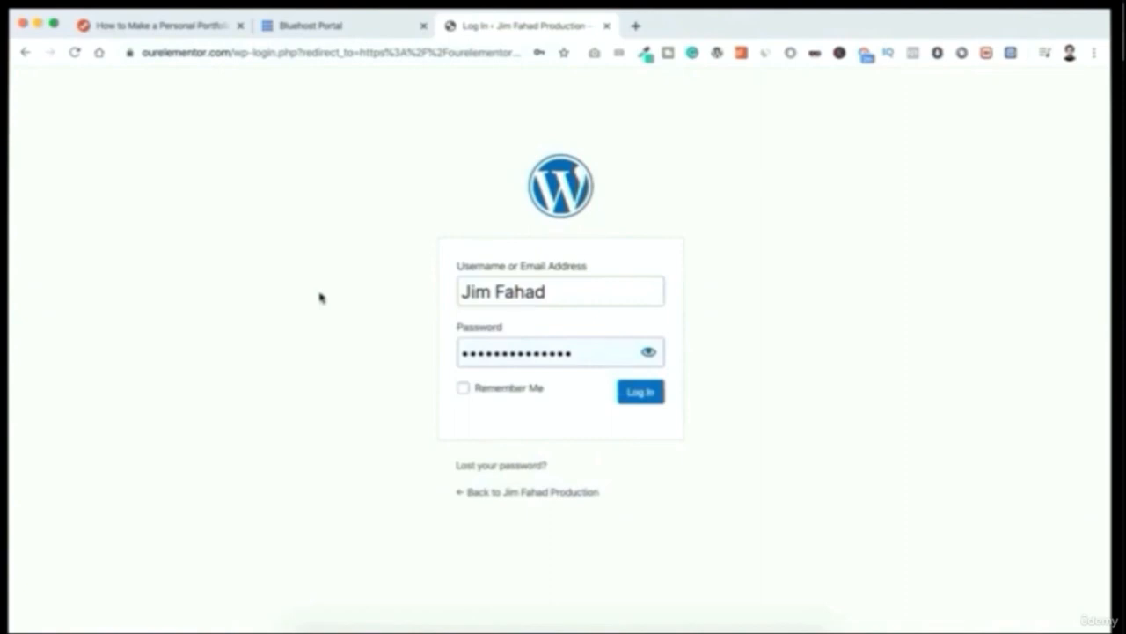
left_click_drag(577, 347, 433, 362)
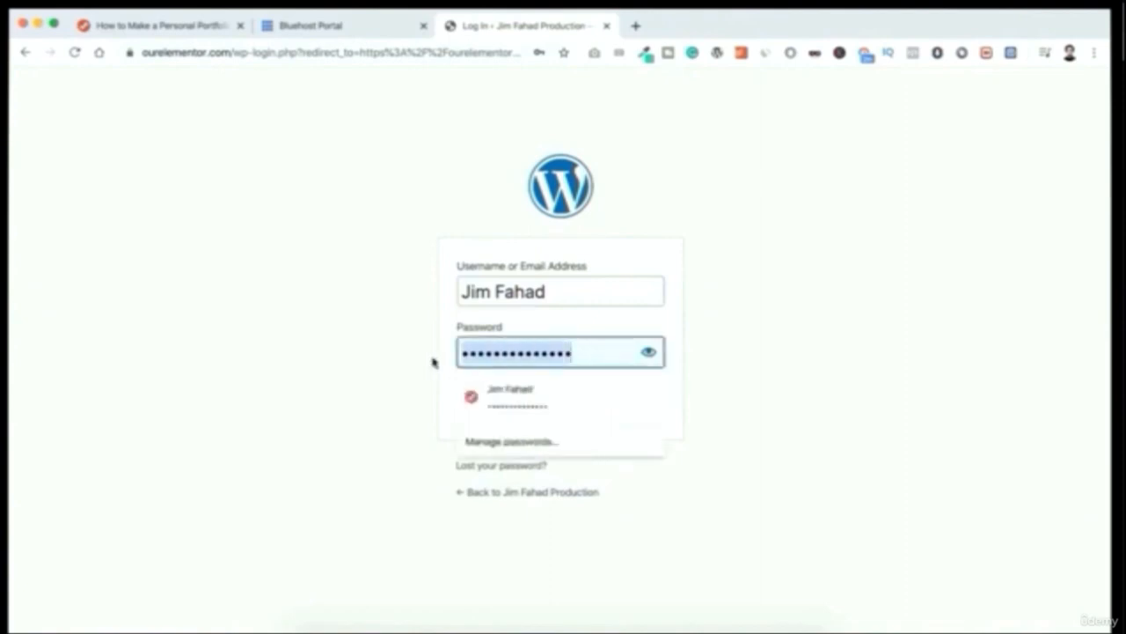
type("••••••")
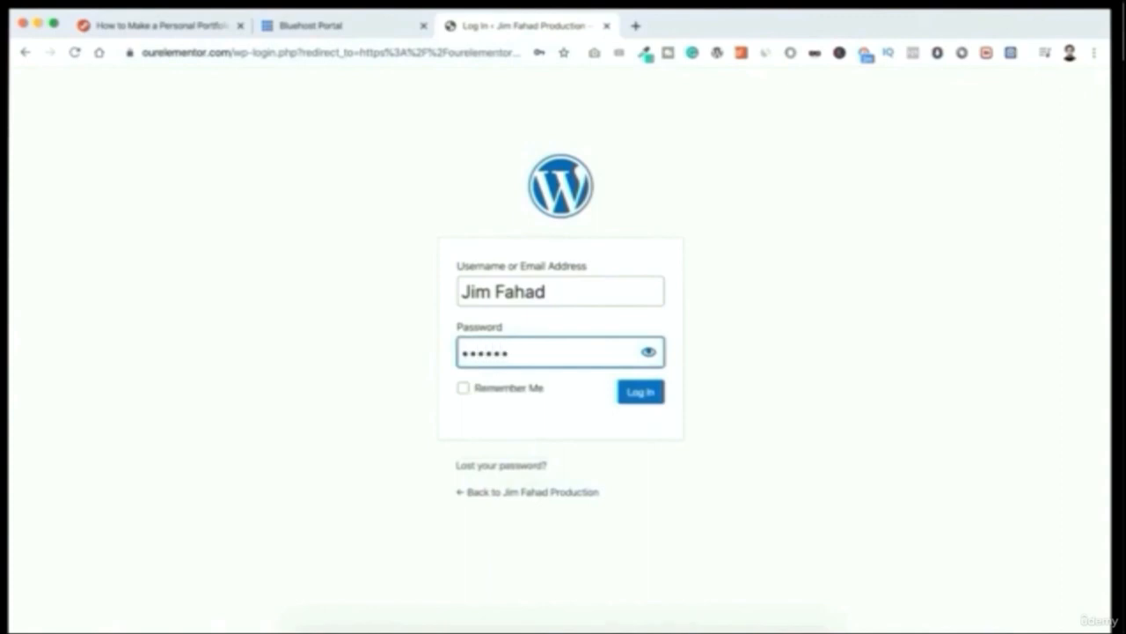
left_click(648, 352)
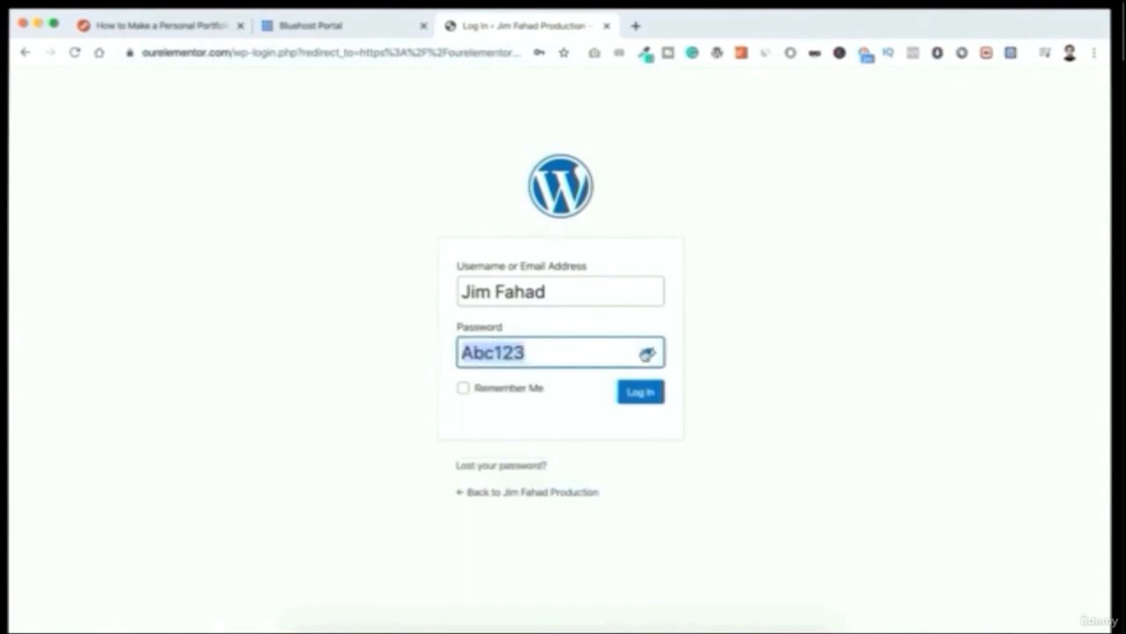
left_click(640, 392)
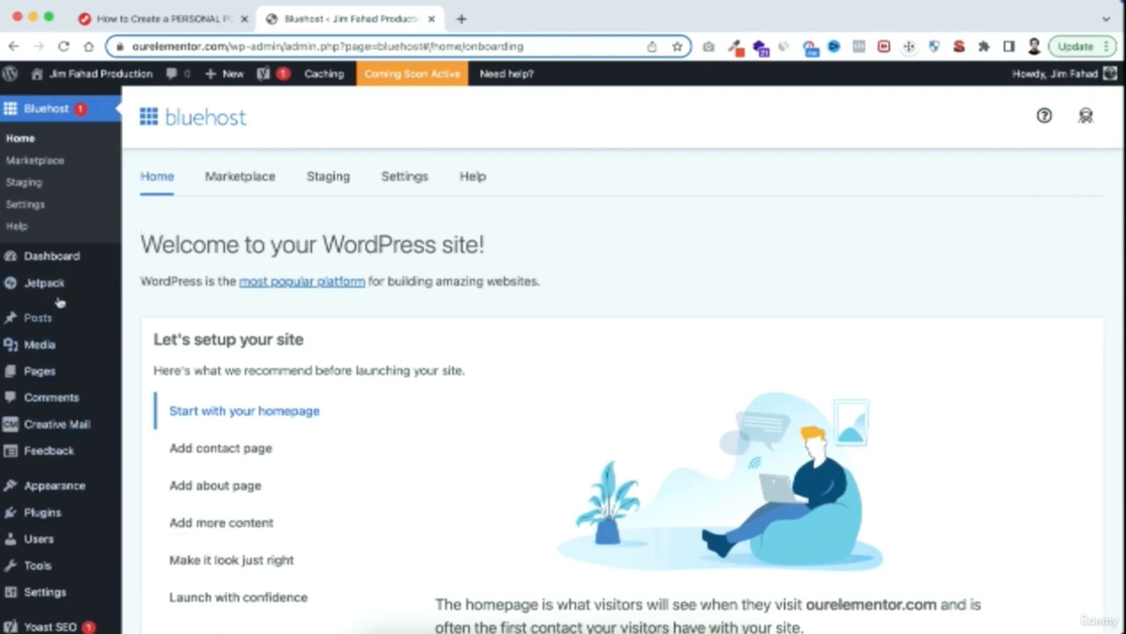
Open the WordPress Dashboard home screen from the Bluehost welcome page
mouse_move(58, 376)
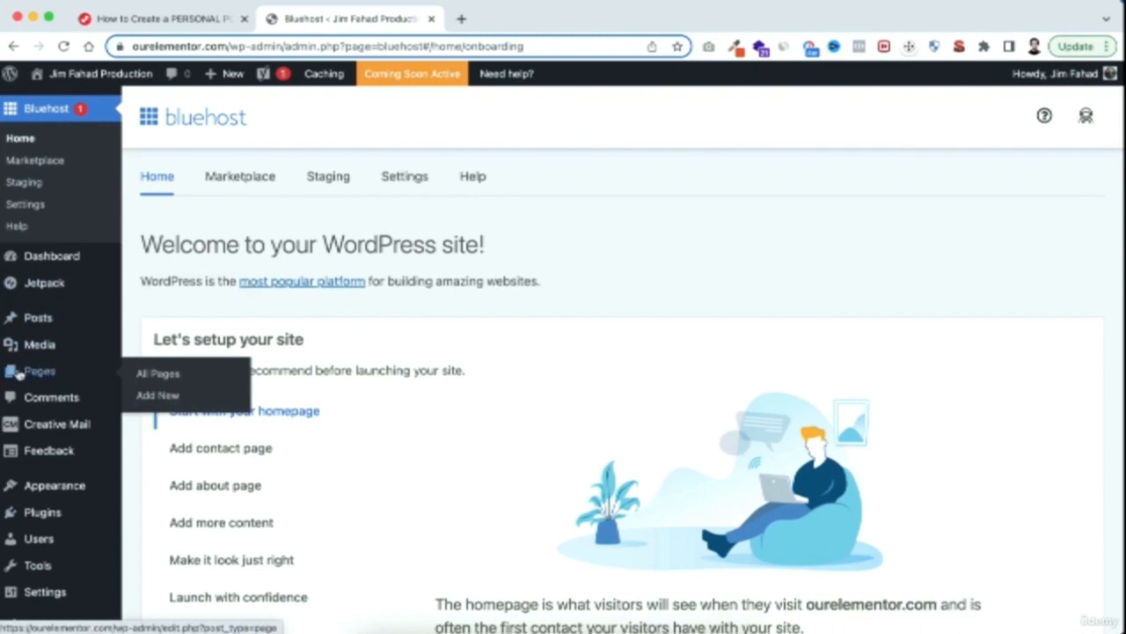
mouse_move(39, 352)
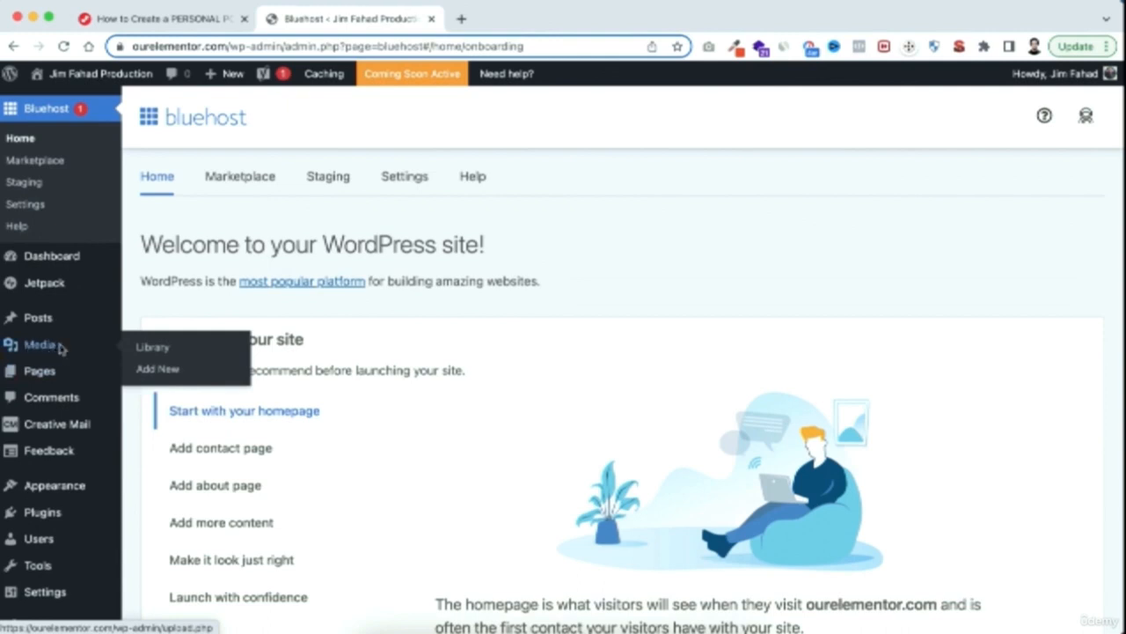
mouse_move(55, 509)
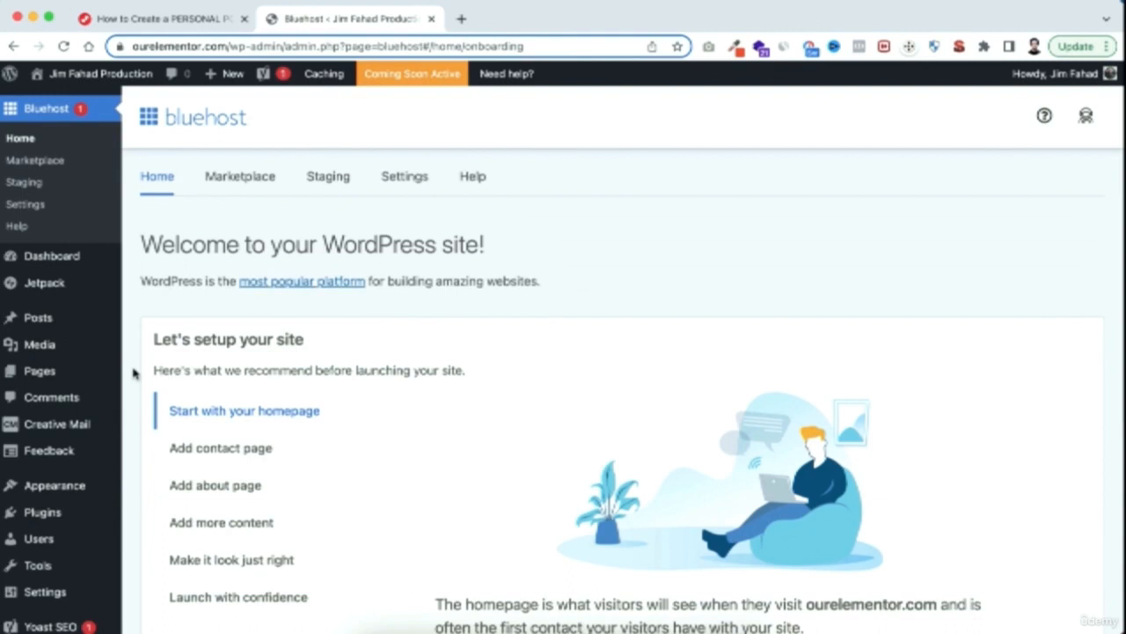
left_click(58, 261)
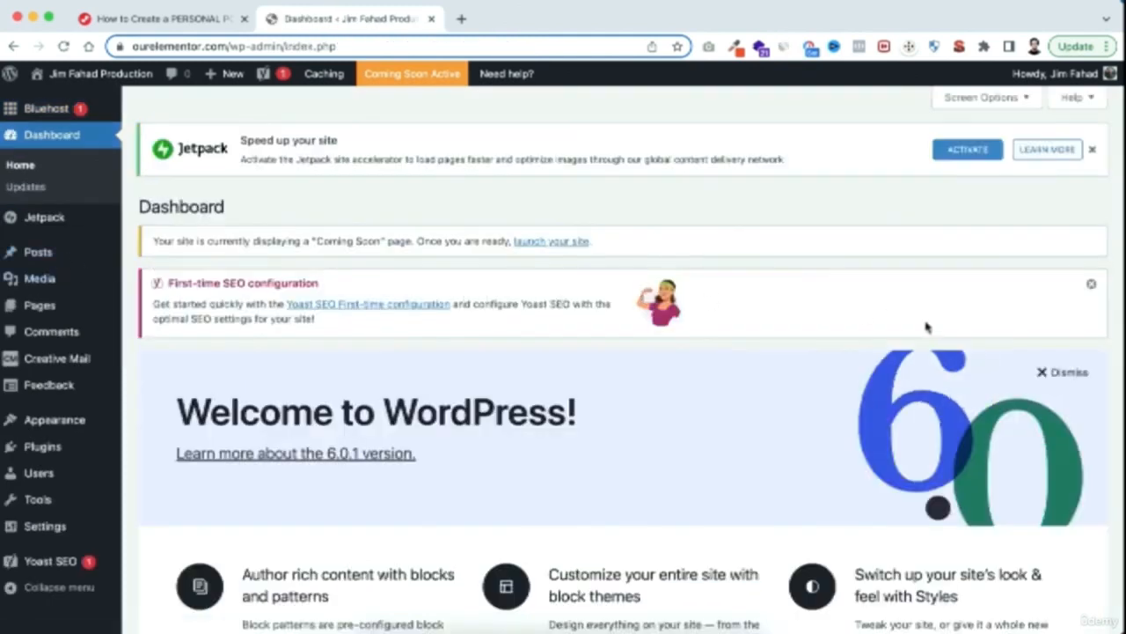
Dismiss the First-time SEO configuration notice and the Welcome banner, and collapse the Bluehost and Email Marketing boxes
left_click(1091, 283)
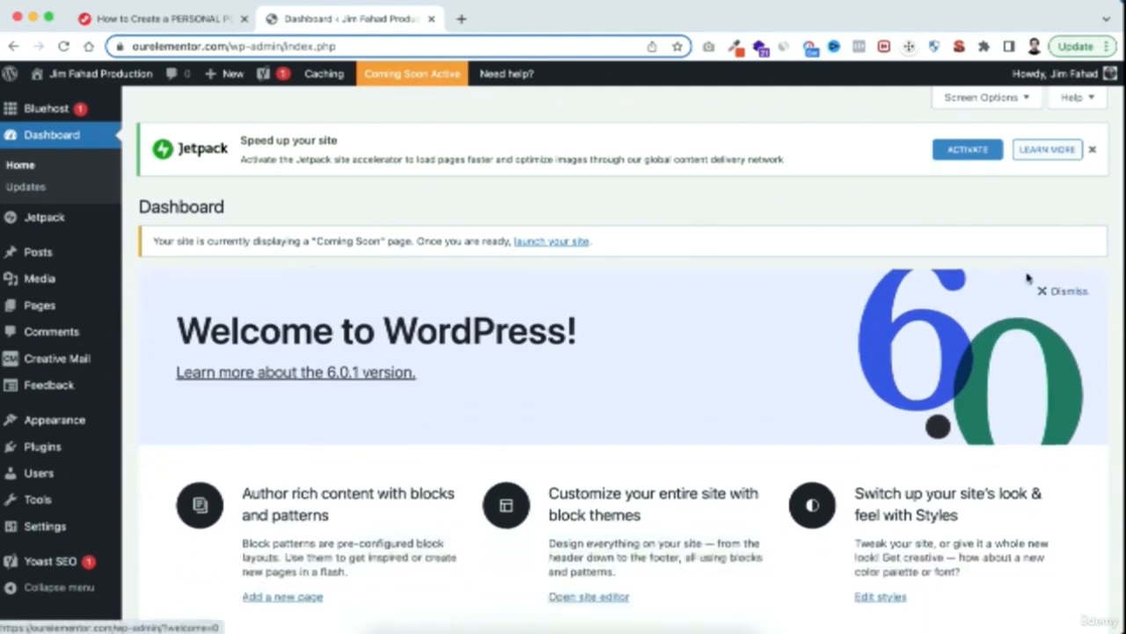
left_click(1045, 292)
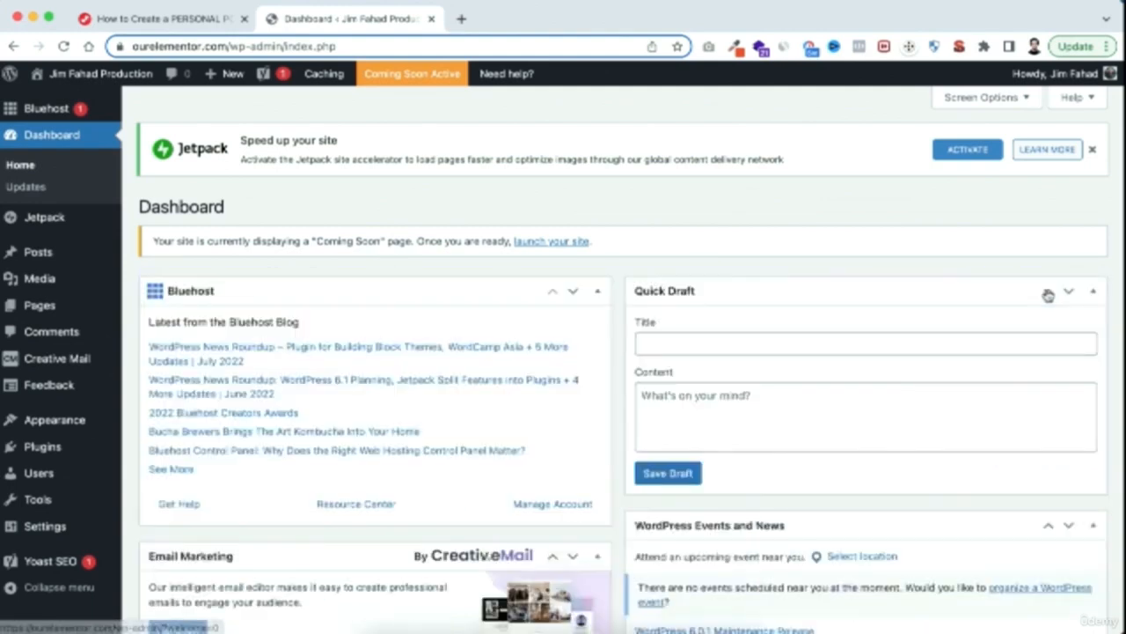
left_click(598, 291)
left_click(597, 335)
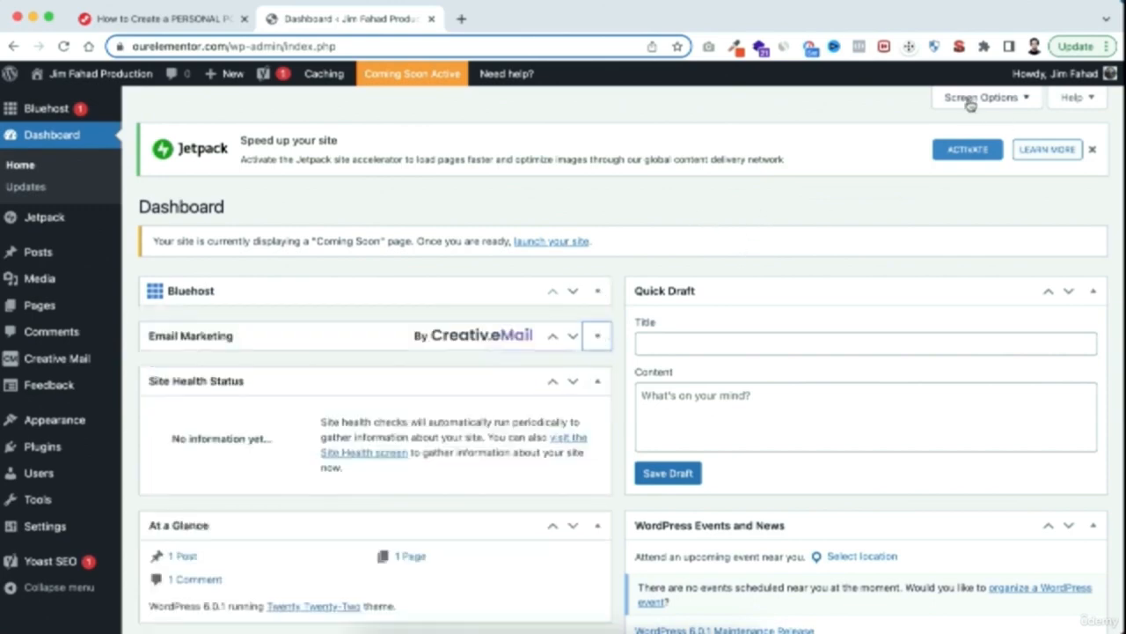
Hide all dashboard boxes in the screen options, from Bluehost, Email Marketing and Site Health Status through Quick Draft and WordPress Events and News
left_click(1004, 101)
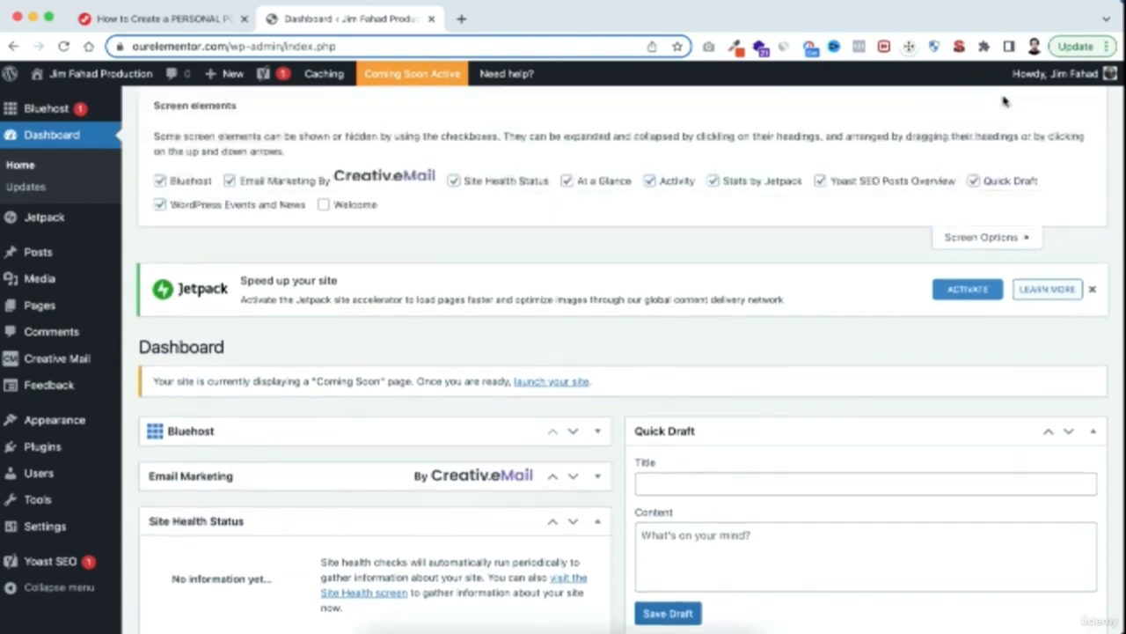
left_click(160, 181)
left_click(252, 180)
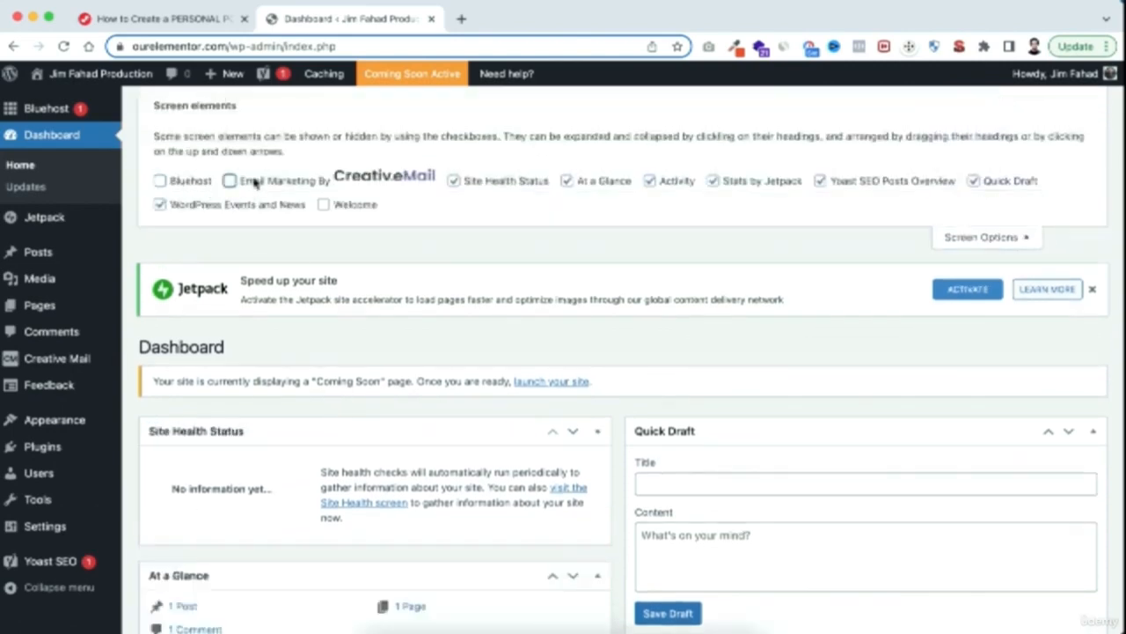
left_click(452, 180)
left_click(567, 180)
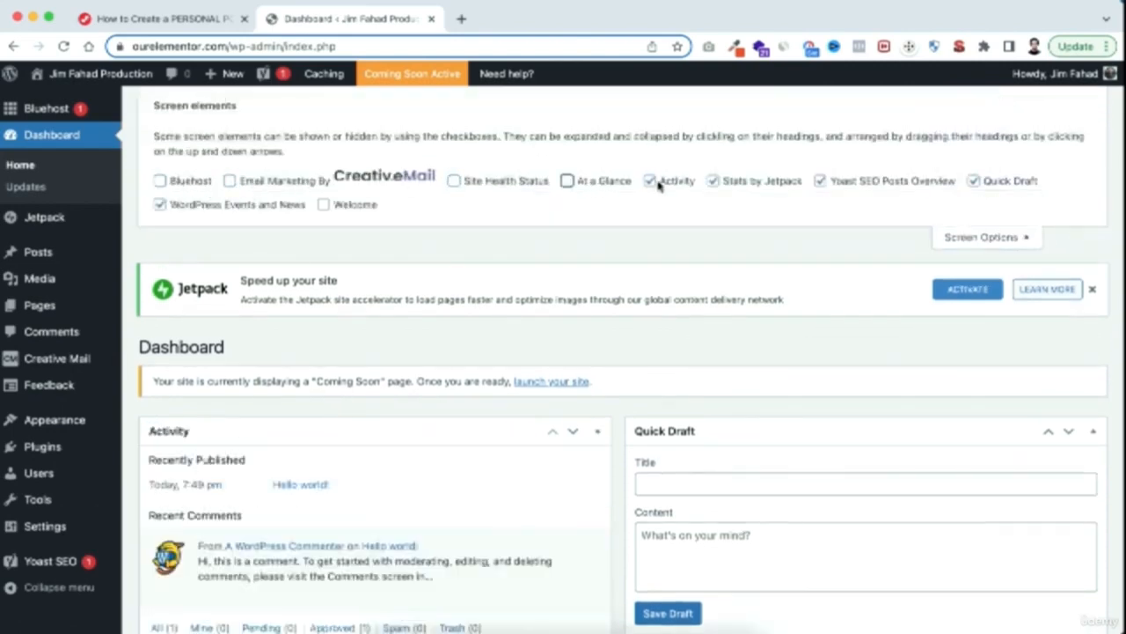
left_click(650, 181)
left_click(748, 185)
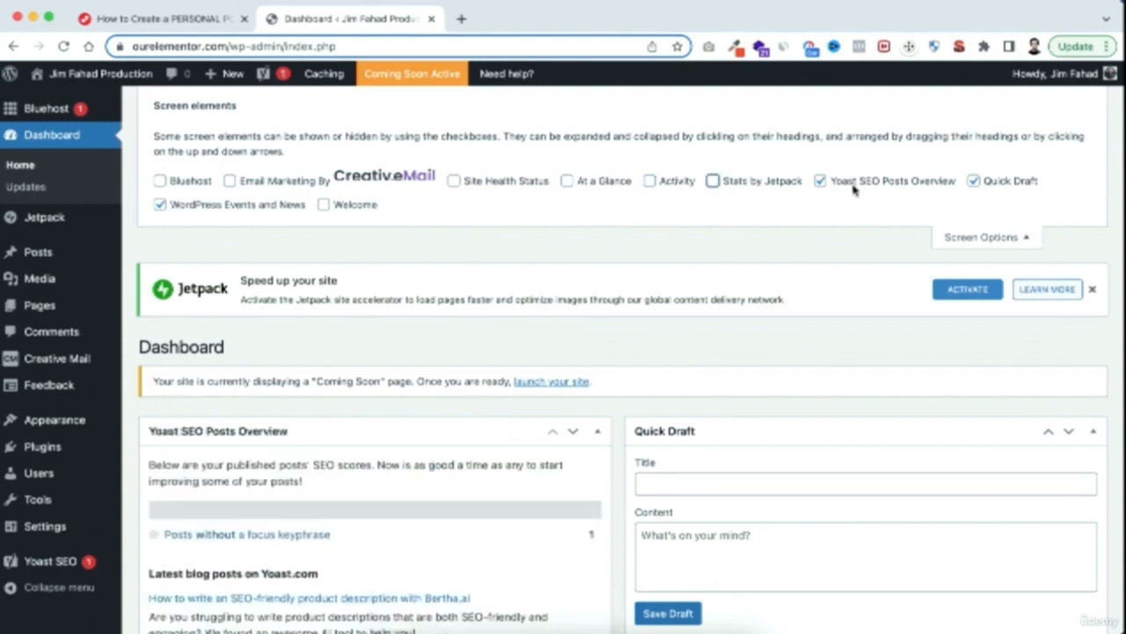
left_click(855, 185)
left_click(974, 183)
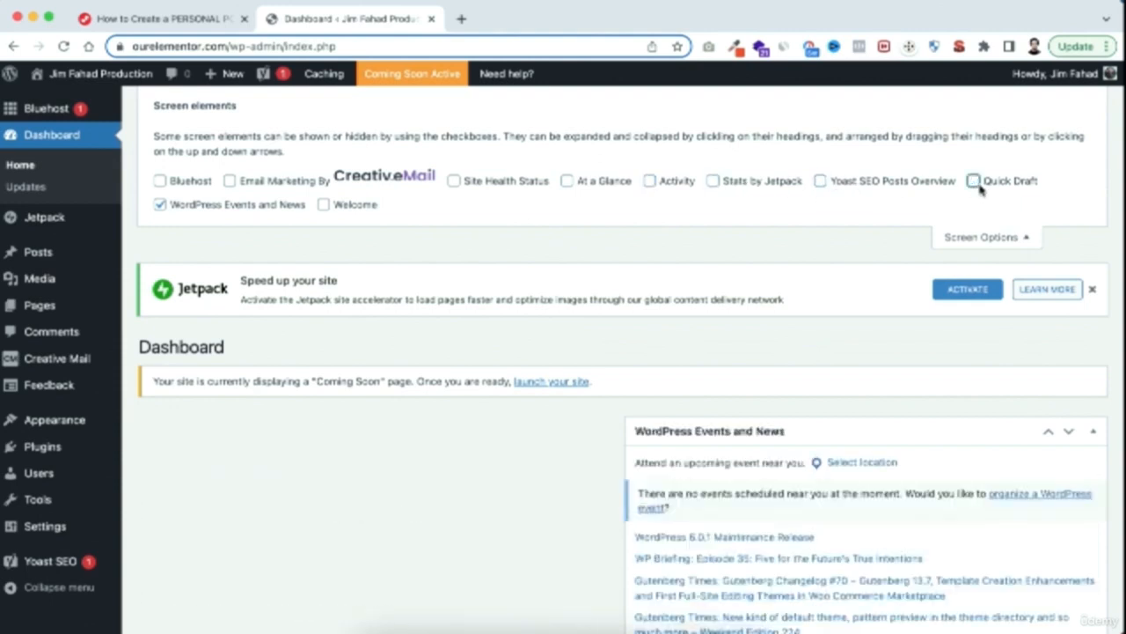
left_click(186, 205)
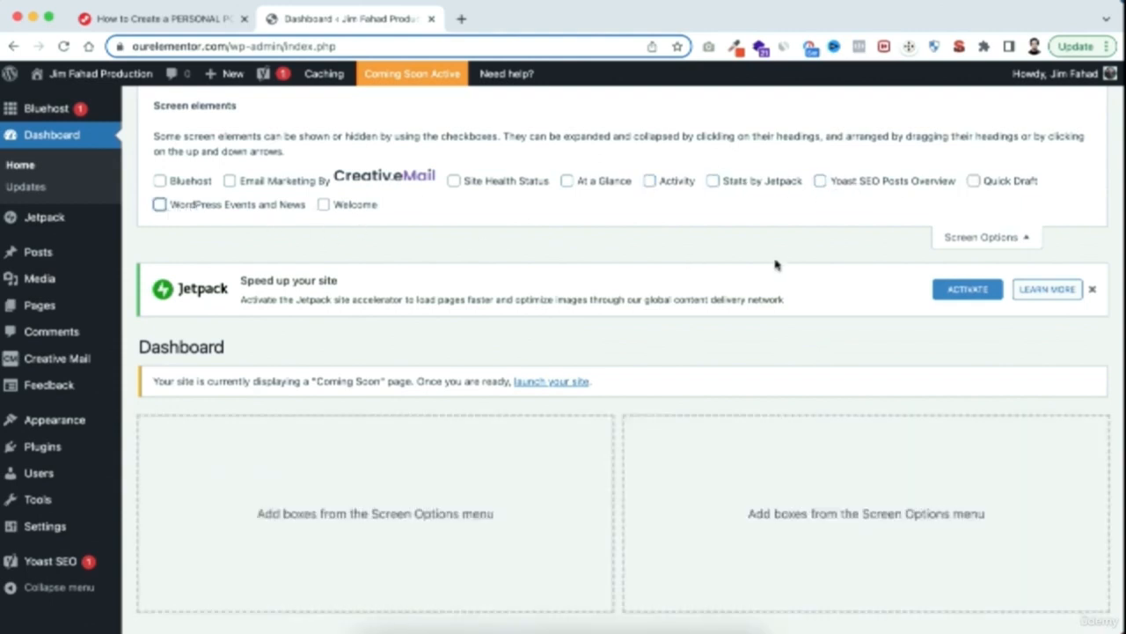
left_click(1003, 238)
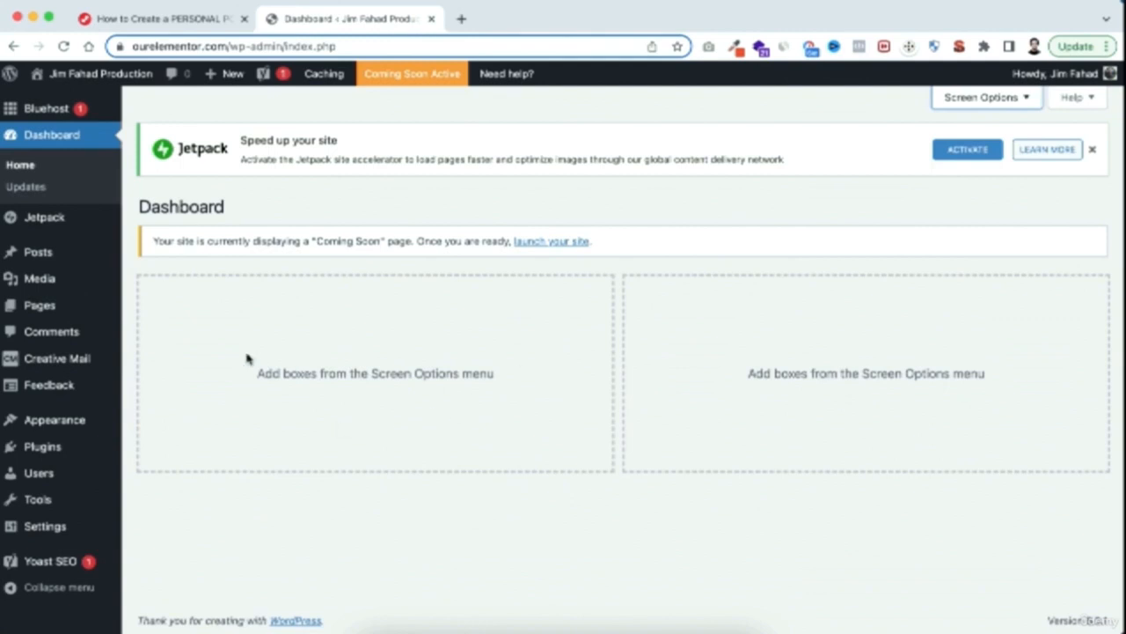
Open the list of installed plugins and look through the preinstalled ones
mouse_move(47, 449)
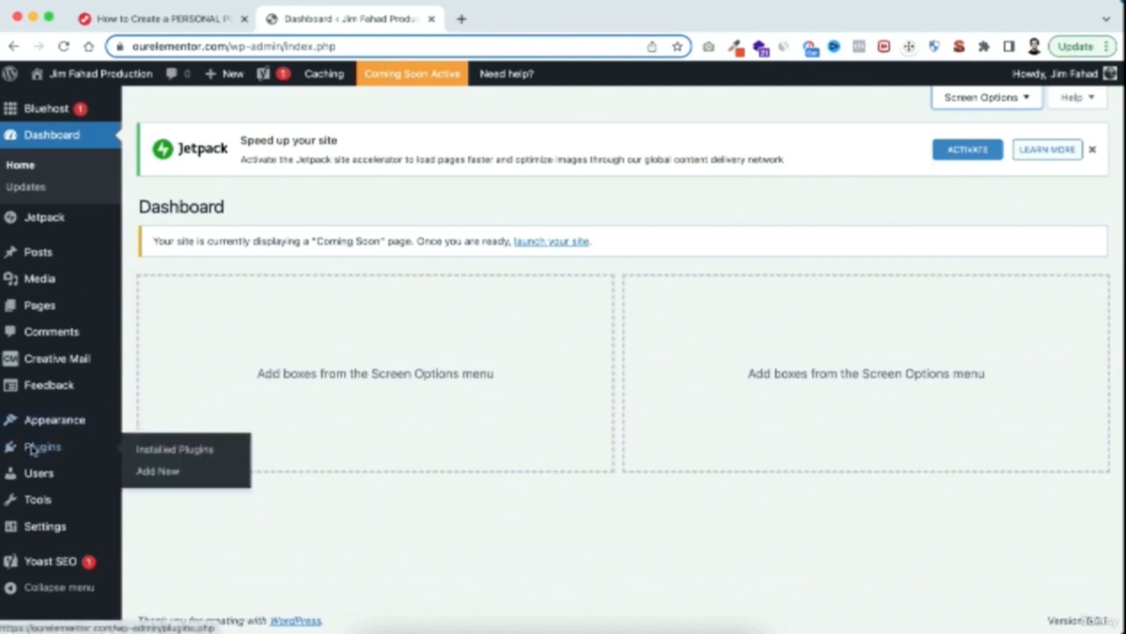
left_click(176, 450)
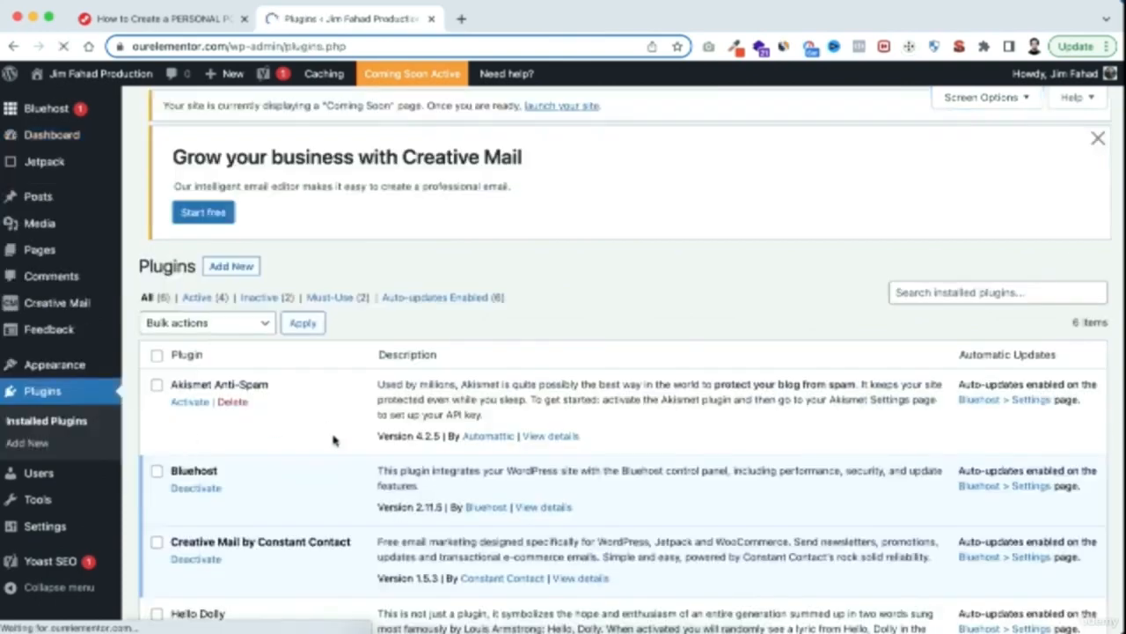
scroll(344, 452, "down", 2)
scroll(344, 452, "down", 5)
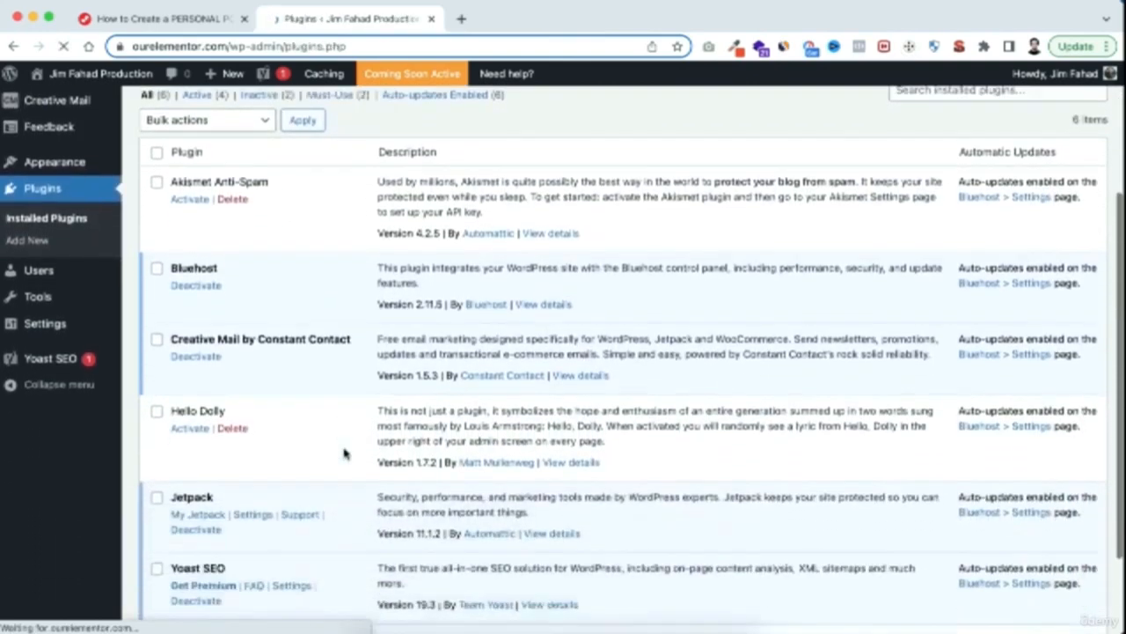
scroll(344, 452, "up", 4)
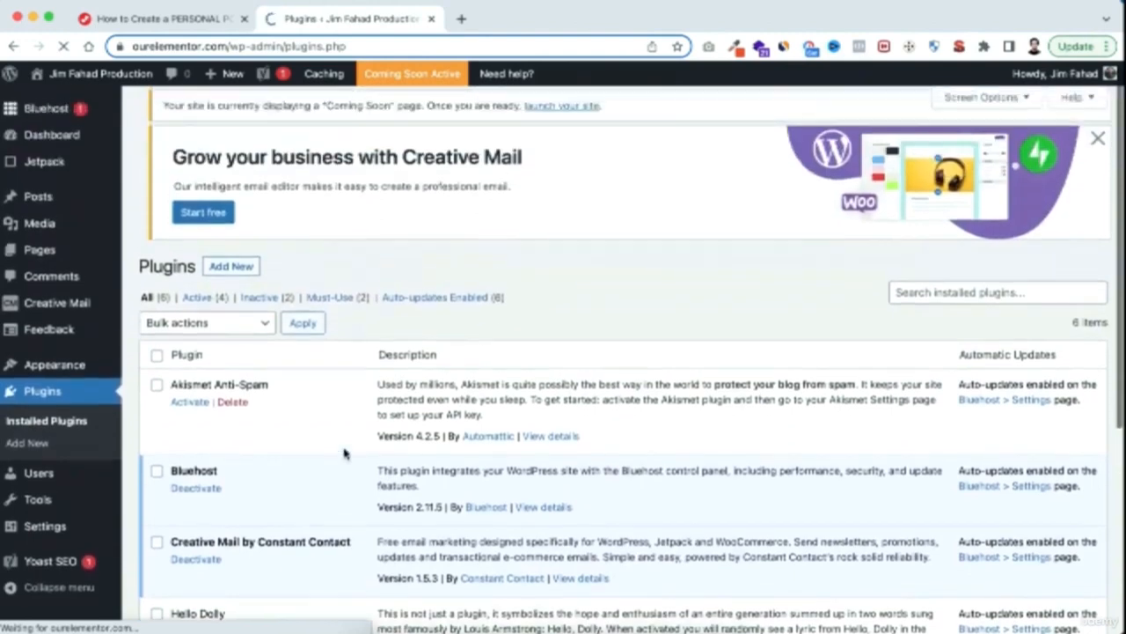
scroll(344, 452, "down", 2)
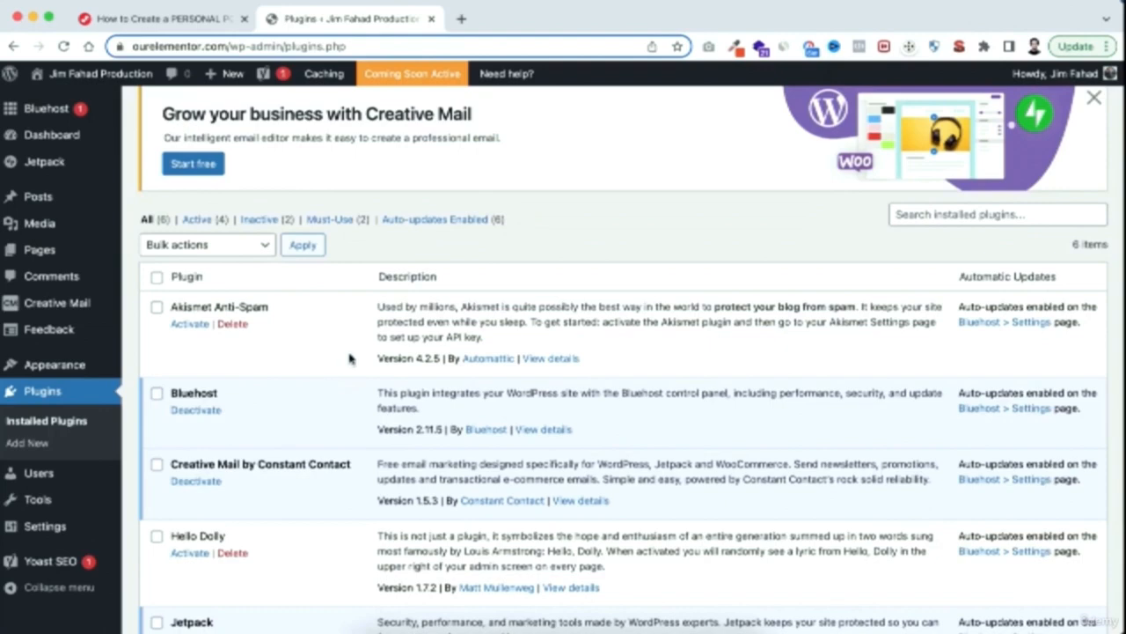
Select all installed plugins and deactivate them with a bulk action
left_click(157, 307)
left_click(157, 394)
left_click(157, 279)
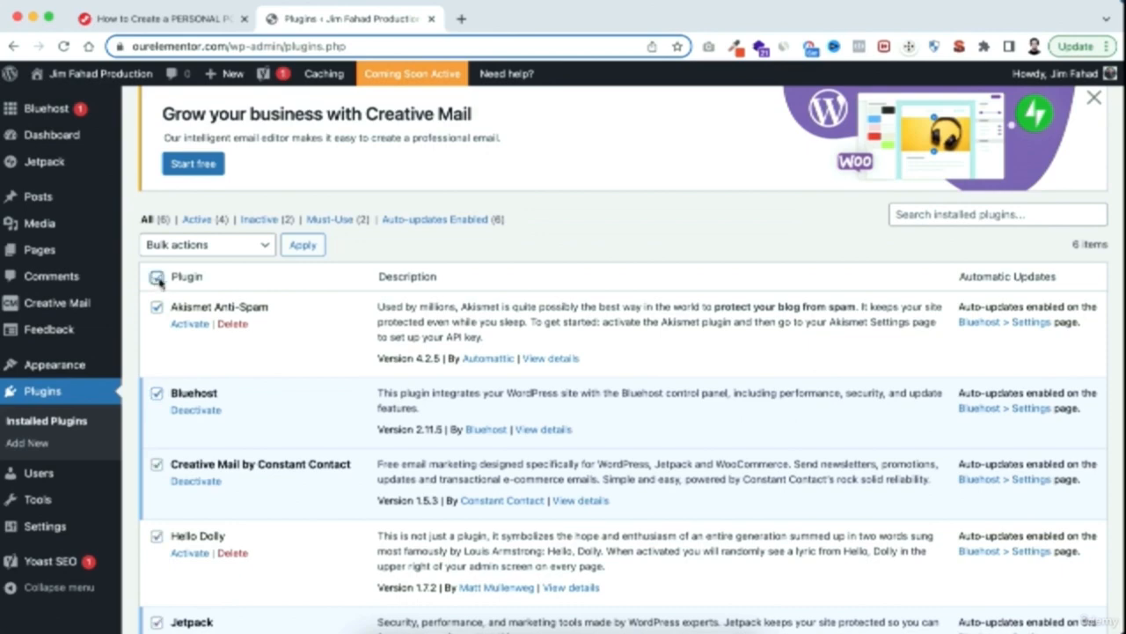
left_click(227, 248)
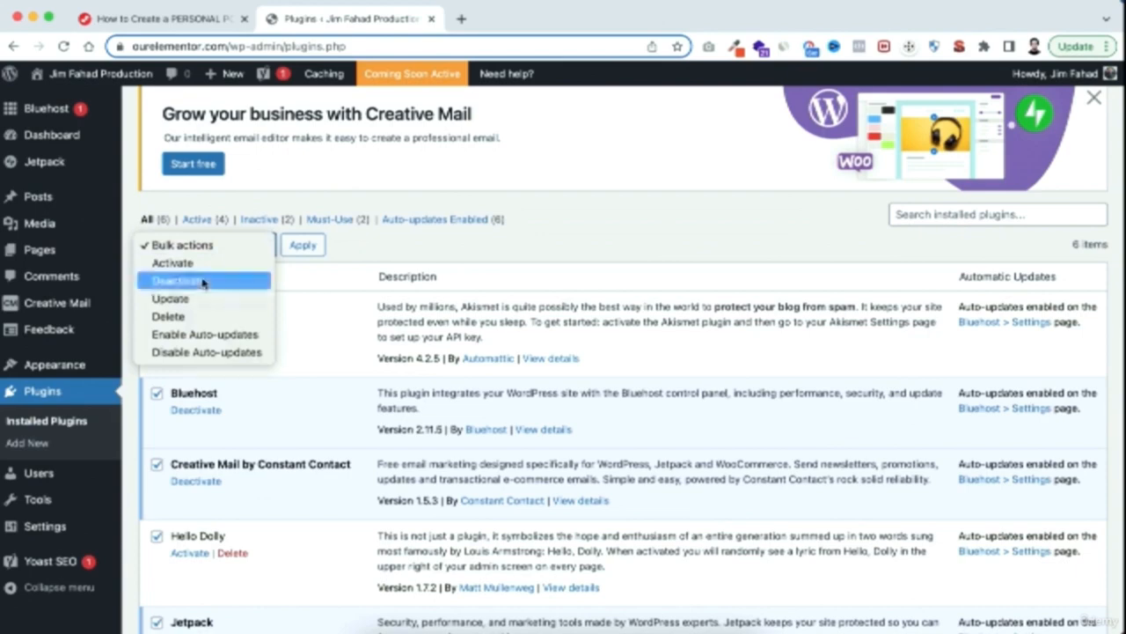
left_click(205, 281)
left_click(308, 251)
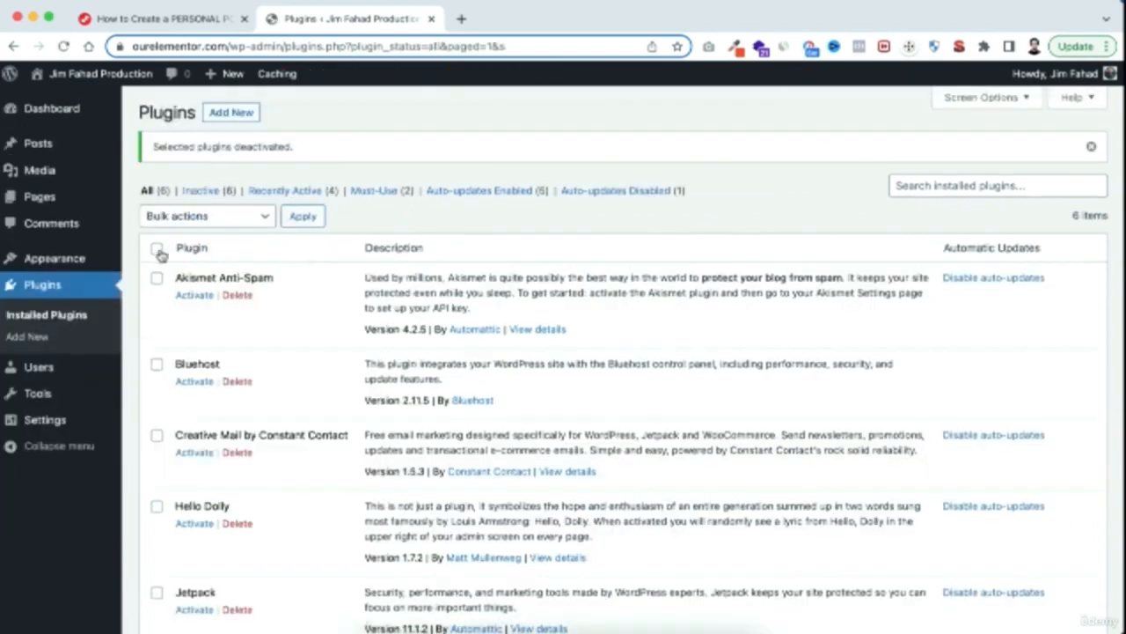
Delete all the deactivated plugins with a bulk action and confirm removing their data
left_click(158, 251)
left_click(201, 222)
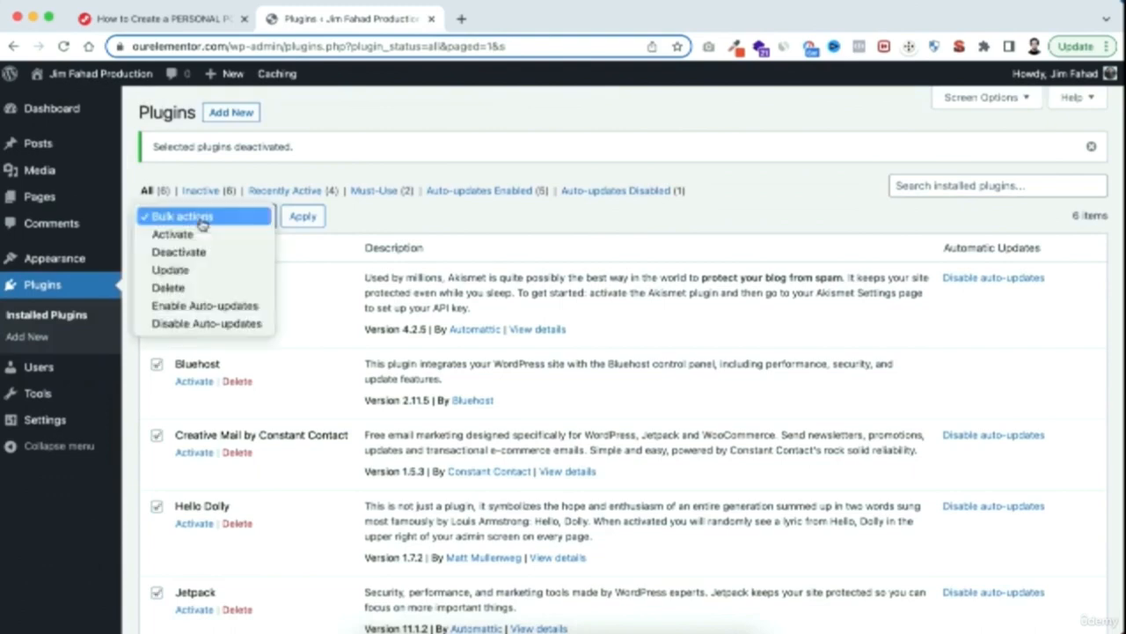
left_click(179, 287)
left_click(302, 216)
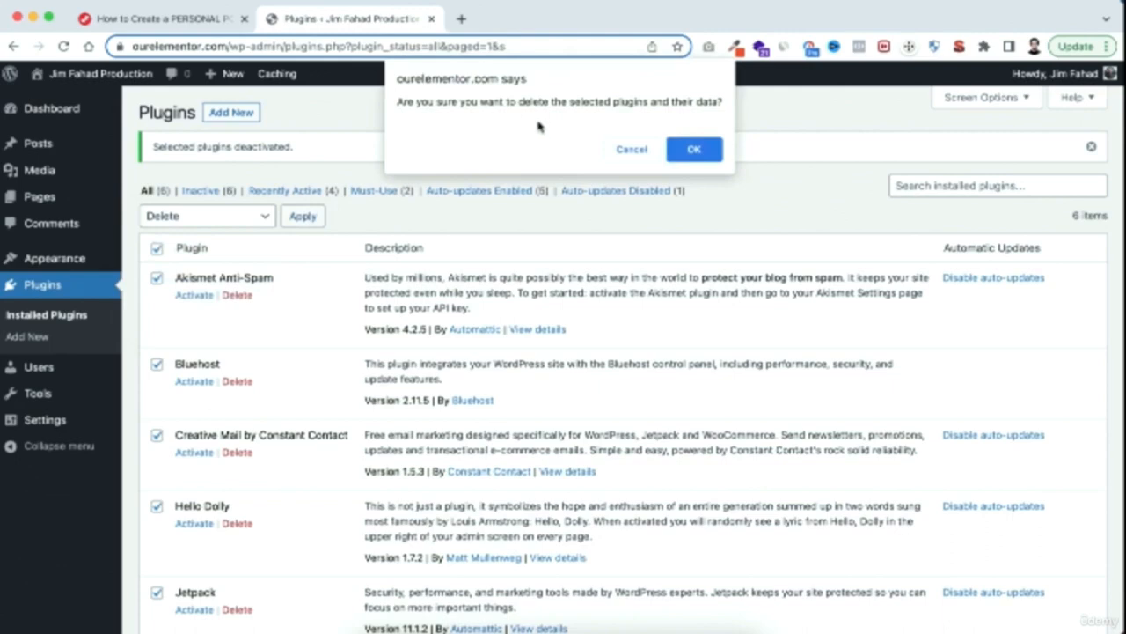
left_click(694, 149)
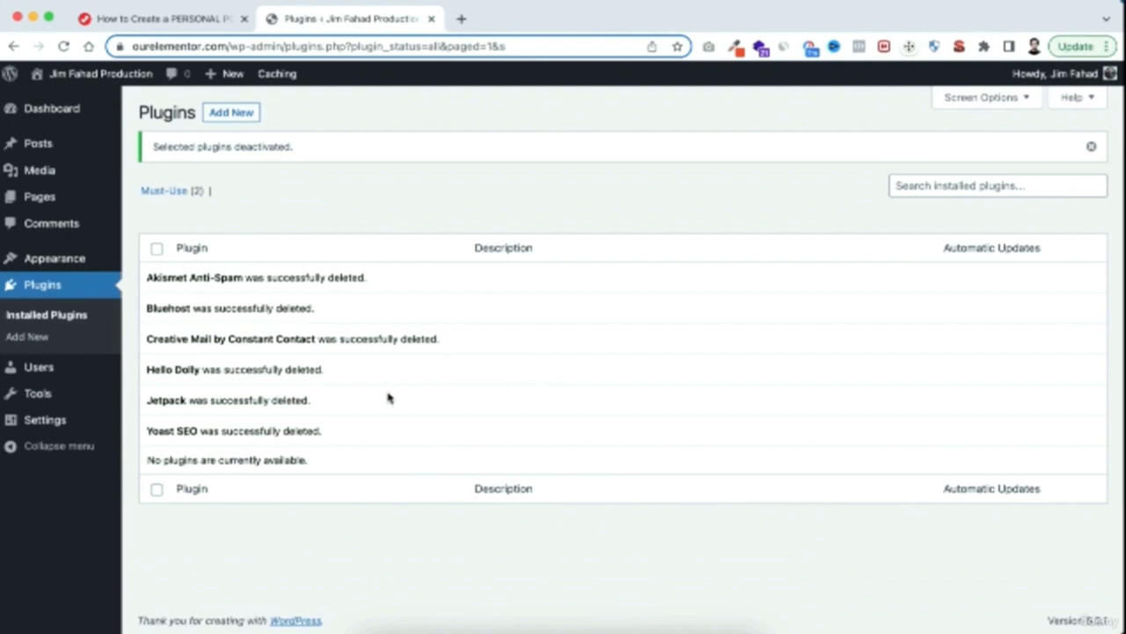
Open the Themes page under Appearance and look through the installed themes
mouse_move(41, 271)
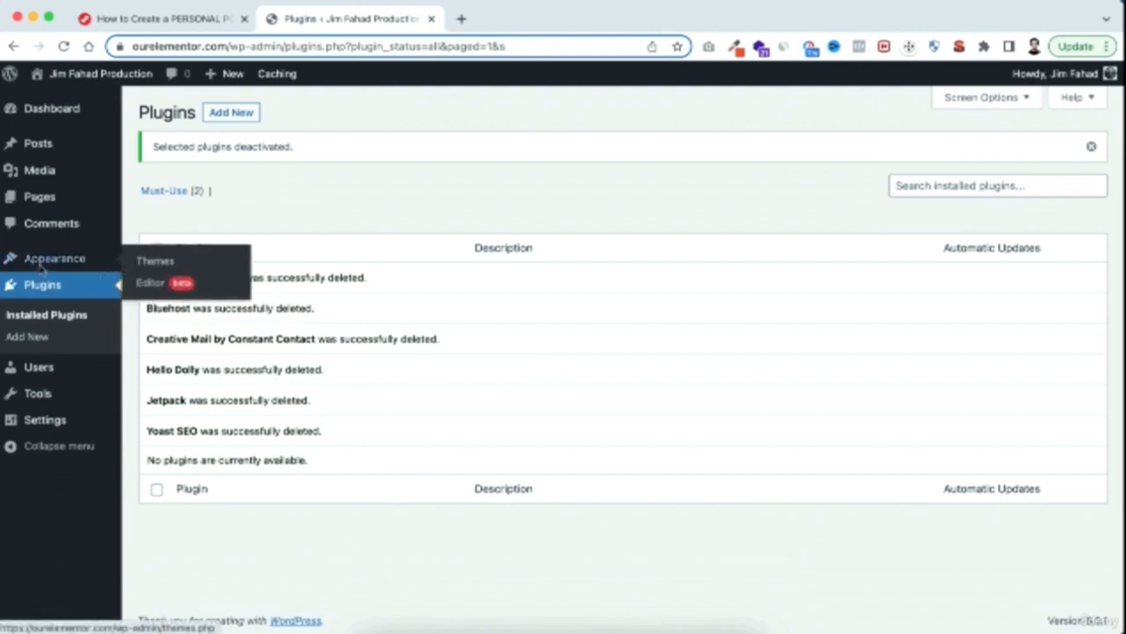
left_click(165, 266)
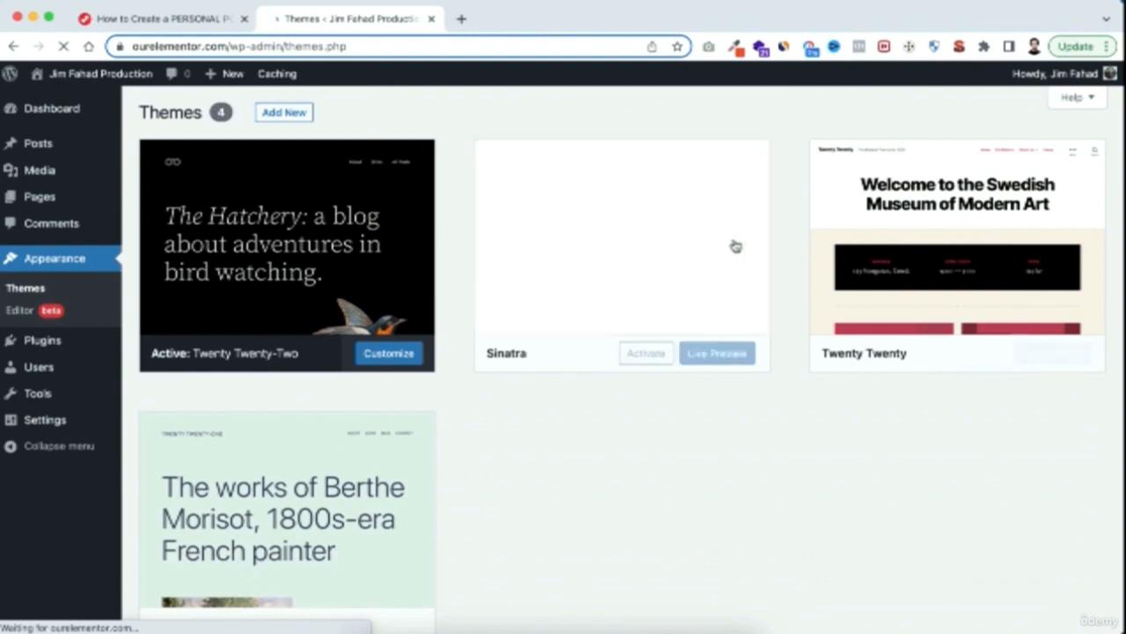
scroll(531, 488, "down", 1)
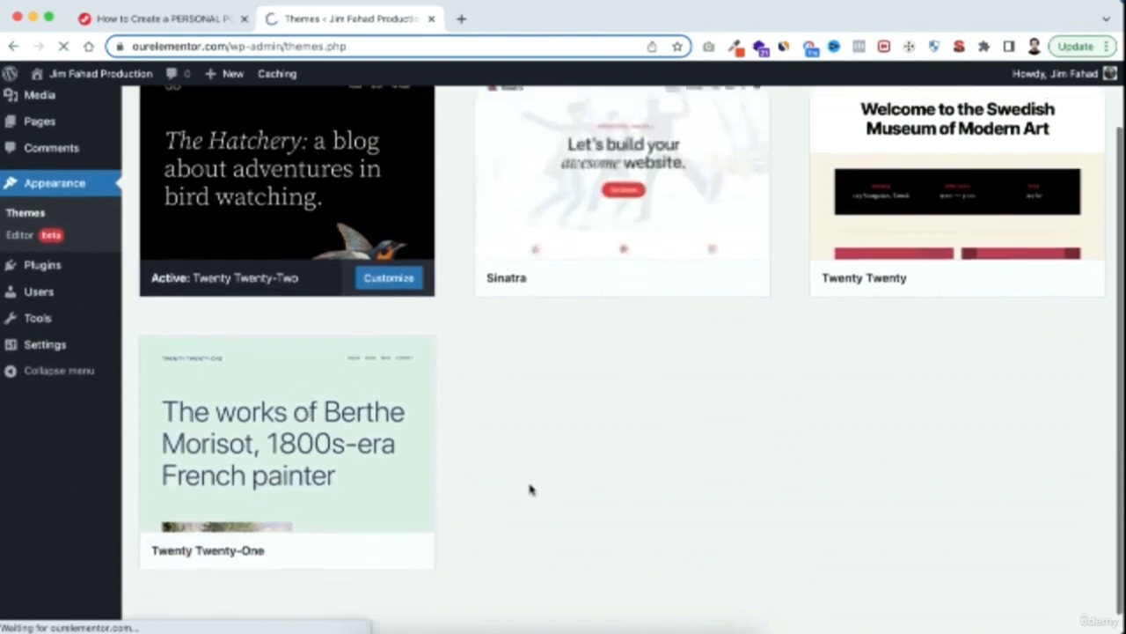
scroll(531, 489, "up", 1)
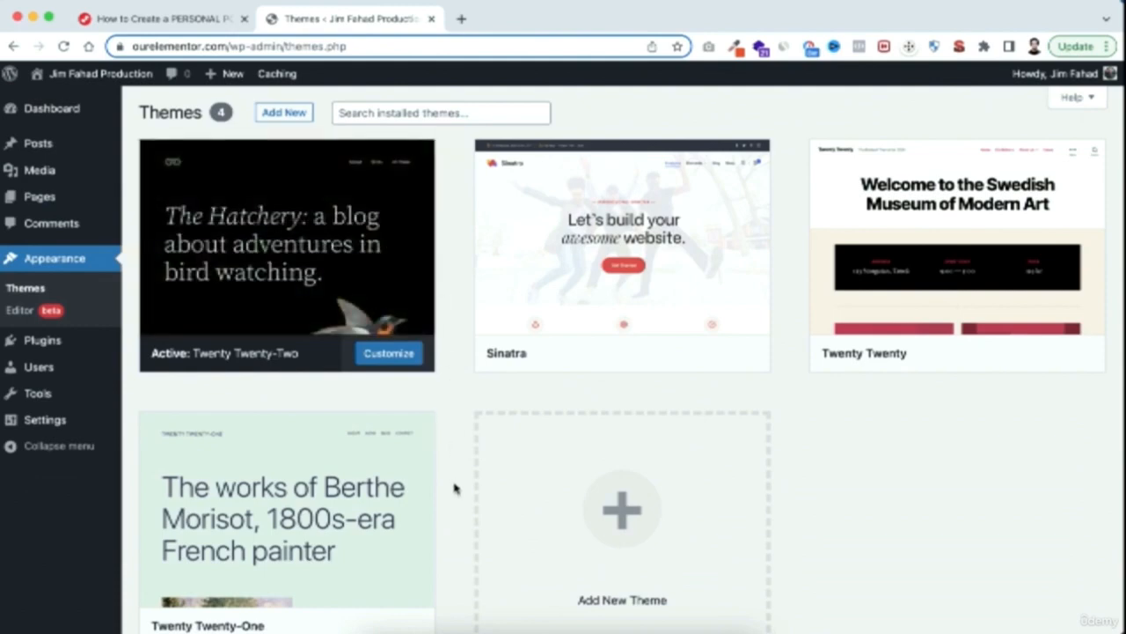
Open the page for adding a new theme and browse the popular themes
scroll(455, 510, "down", 2)
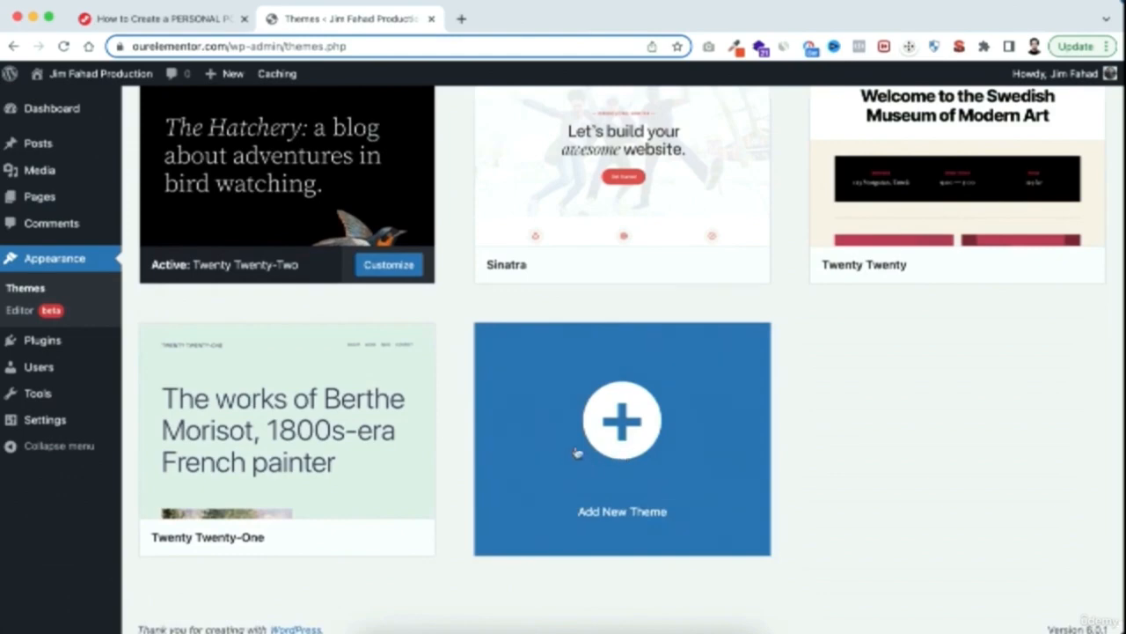
left_click(625, 437)
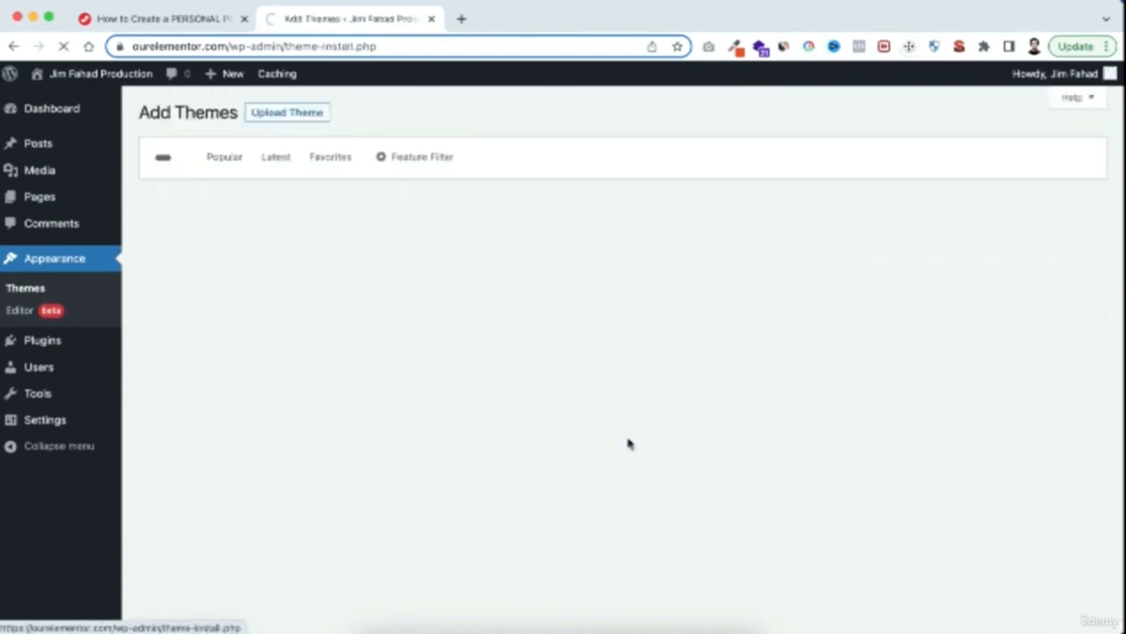
scroll(628, 443, "down", 5)
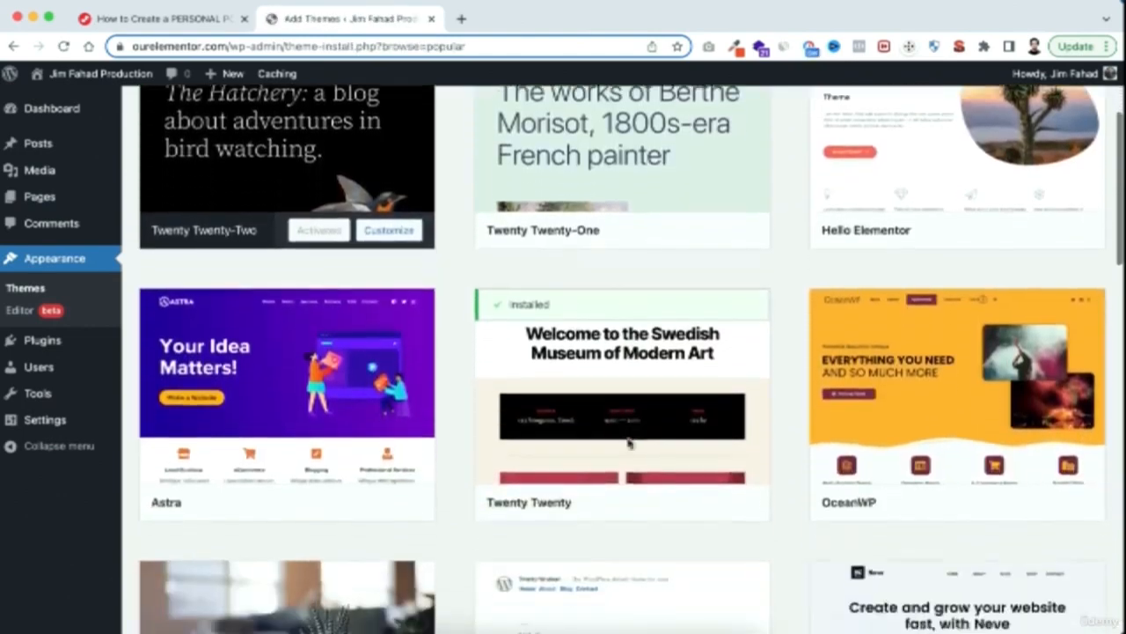
scroll(628, 442, "down", 3)
scroll(628, 442, "up", 7)
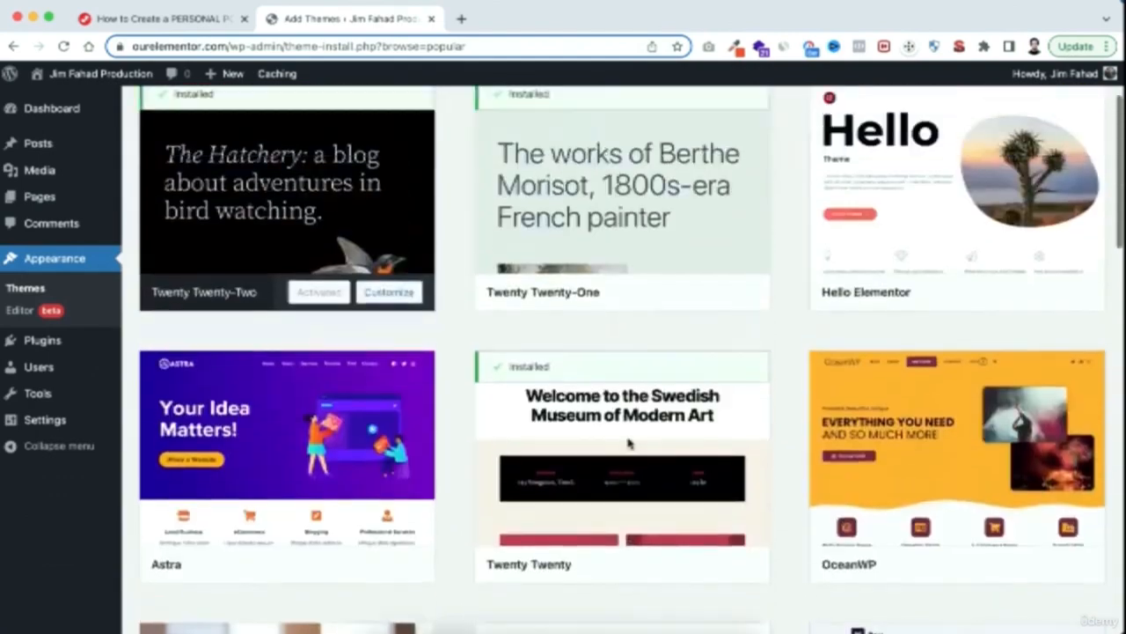
scroll(628, 443, "up", 1)
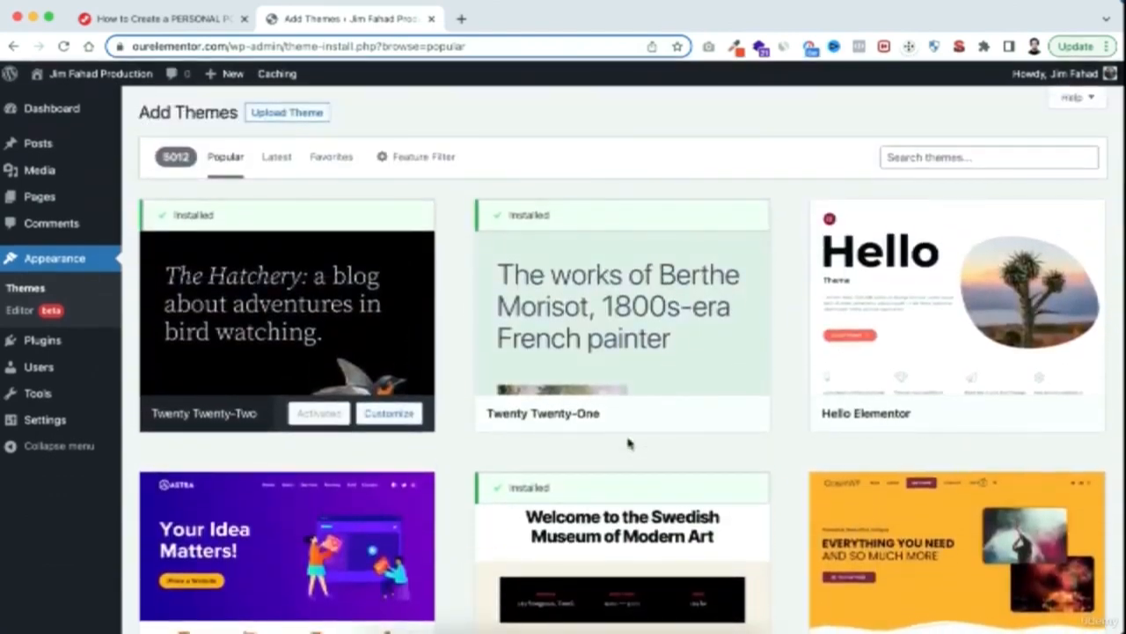
scroll(628, 443, "down", 2)
scroll(628, 443, "up", 3)
Search the theme directory for "astra", then install and activate the Astra theme
left_click(924, 159)
type("astra")
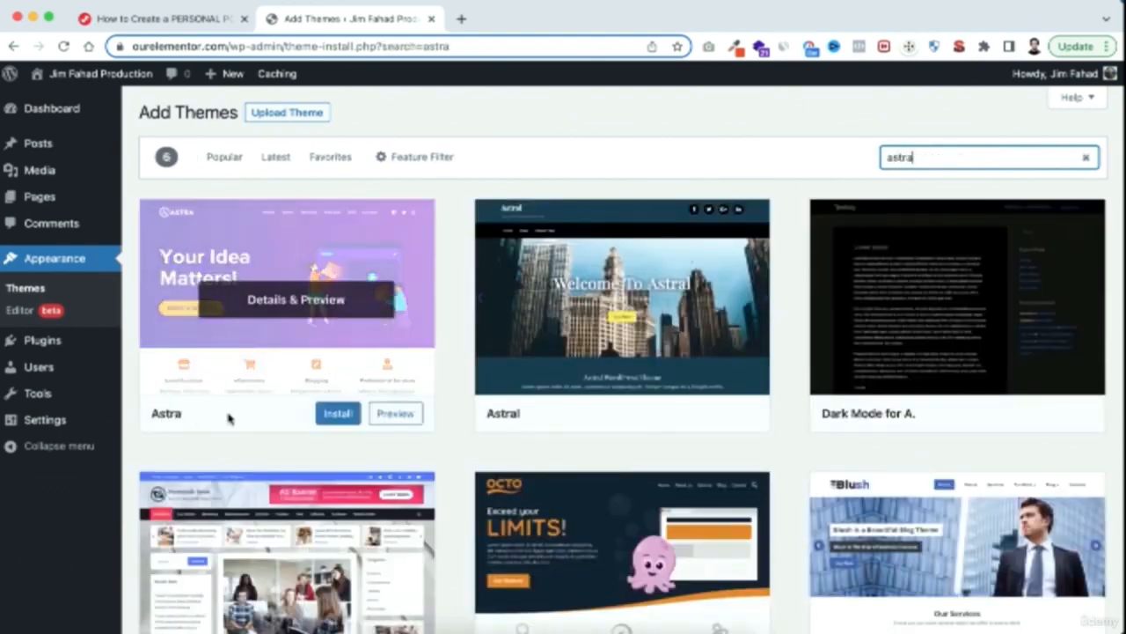
left_click(334, 416)
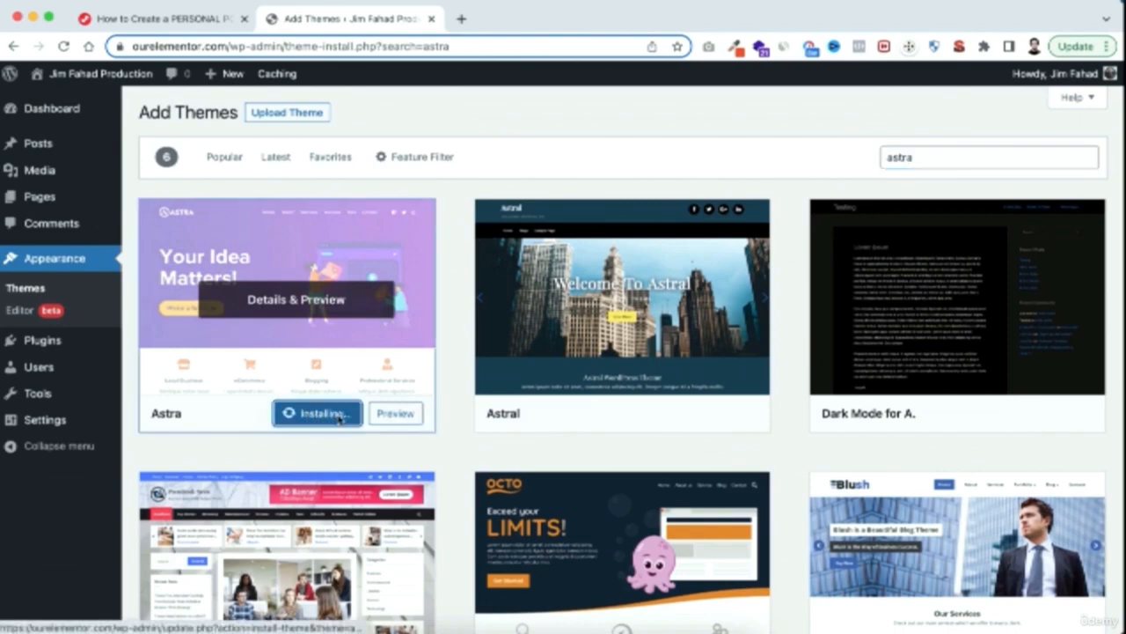
left_click(311, 419)
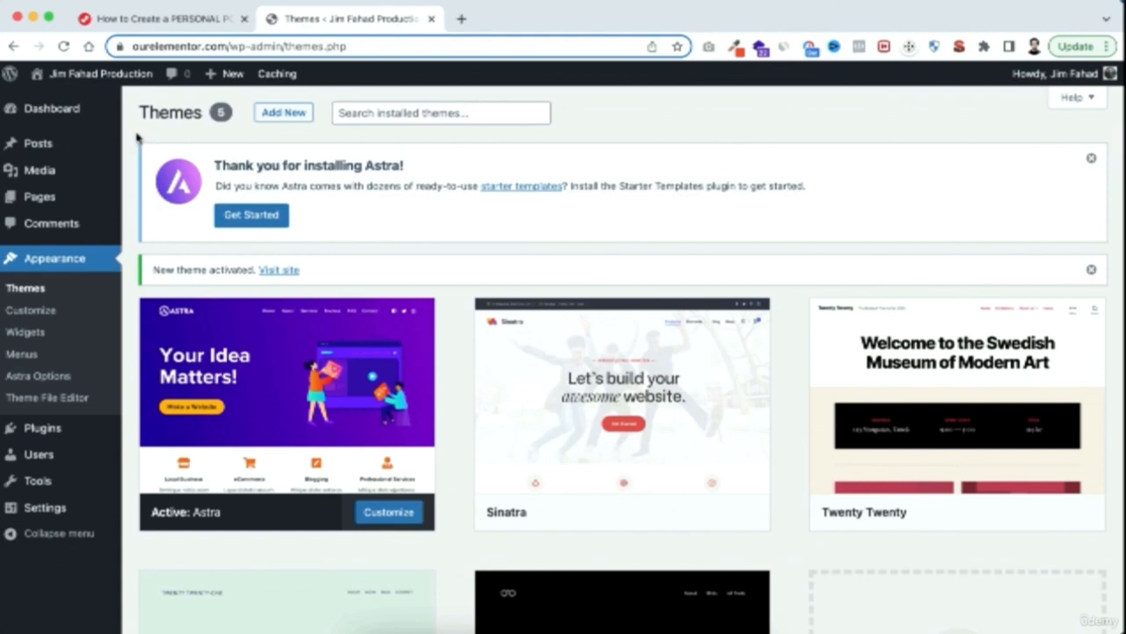
Open the live site in a new browser tab to check its front page, and return to the admin
mouse_move(104, 77)
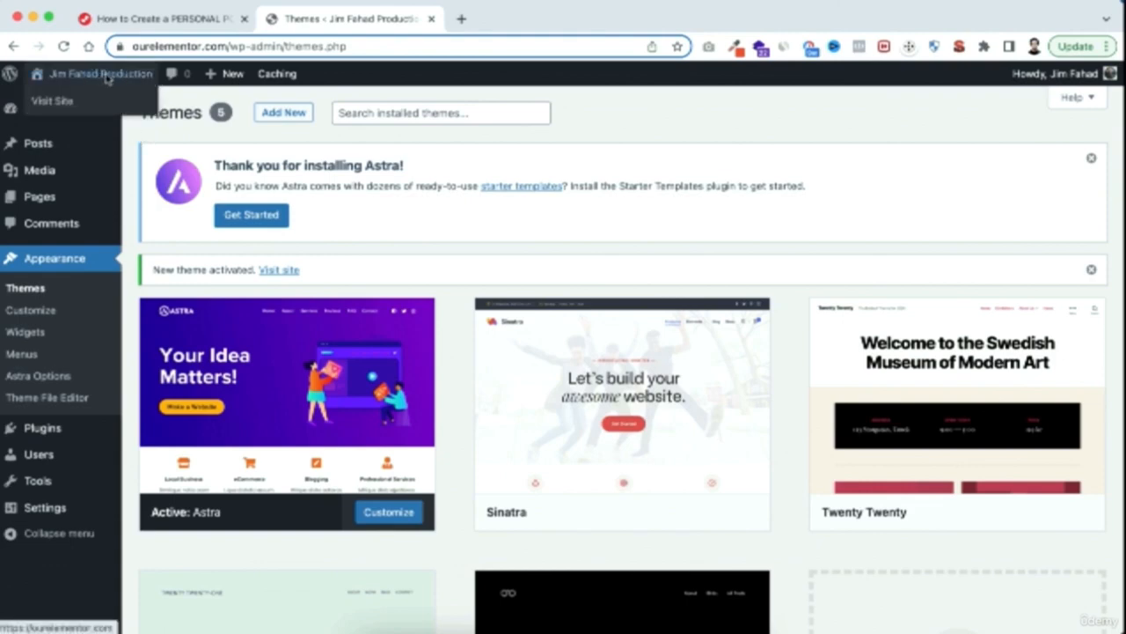
right_click(67, 104)
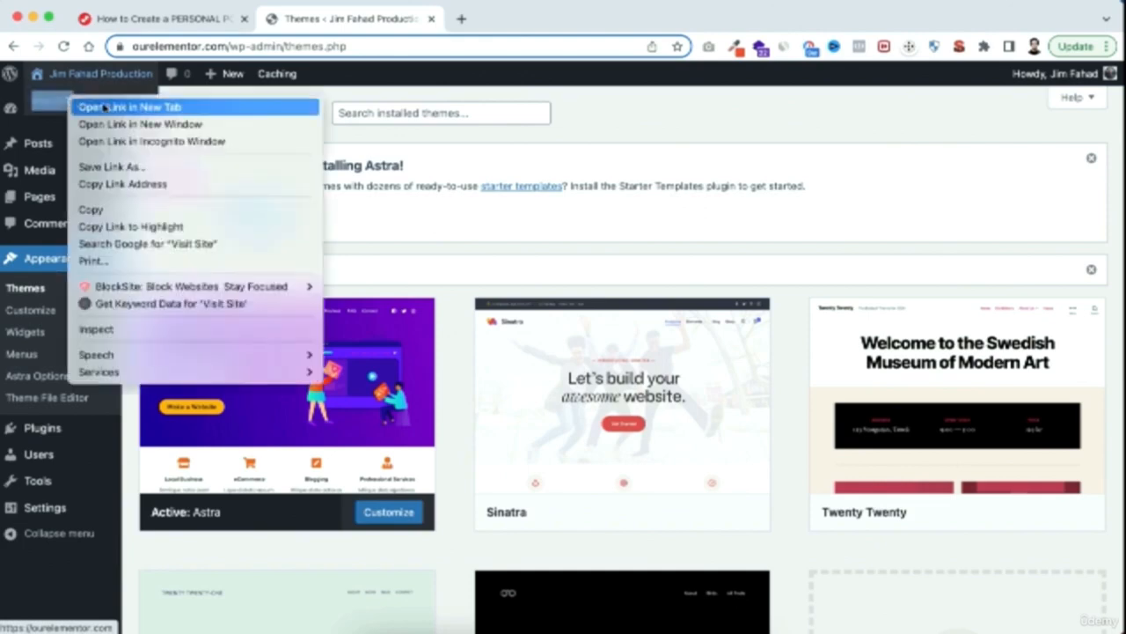
left_click(103, 107)
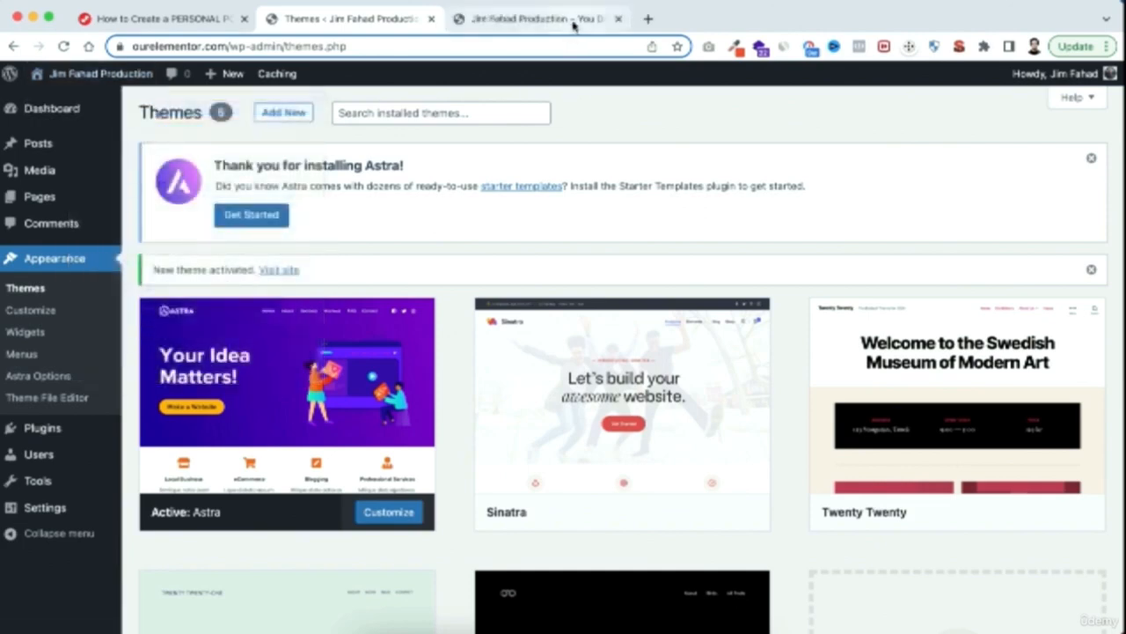
left_click(574, 24)
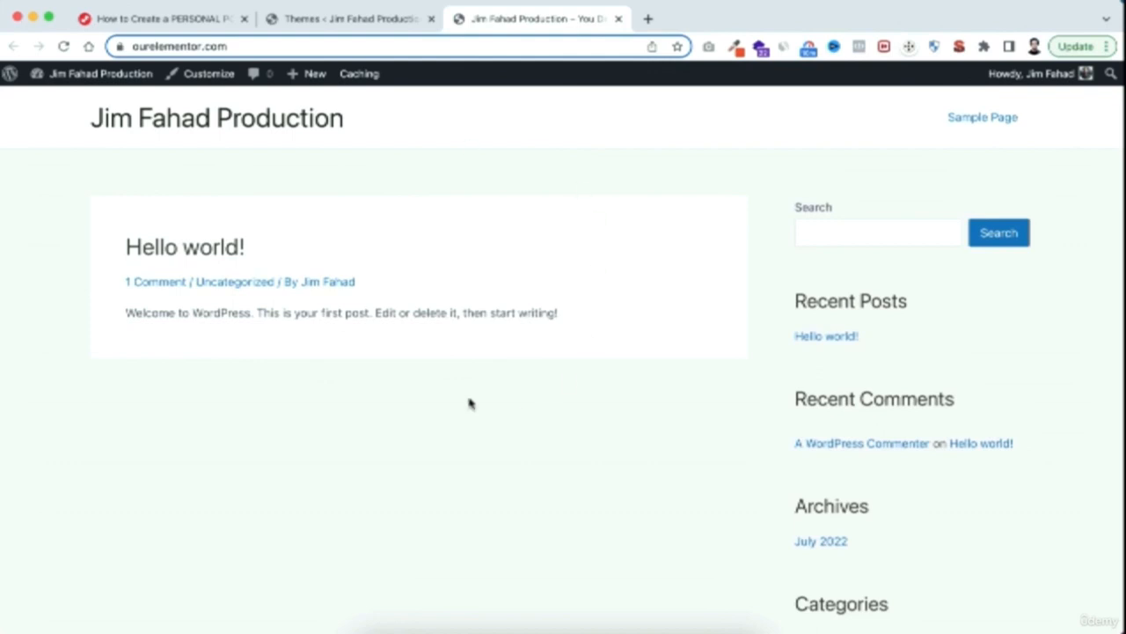
left_click(363, 19)
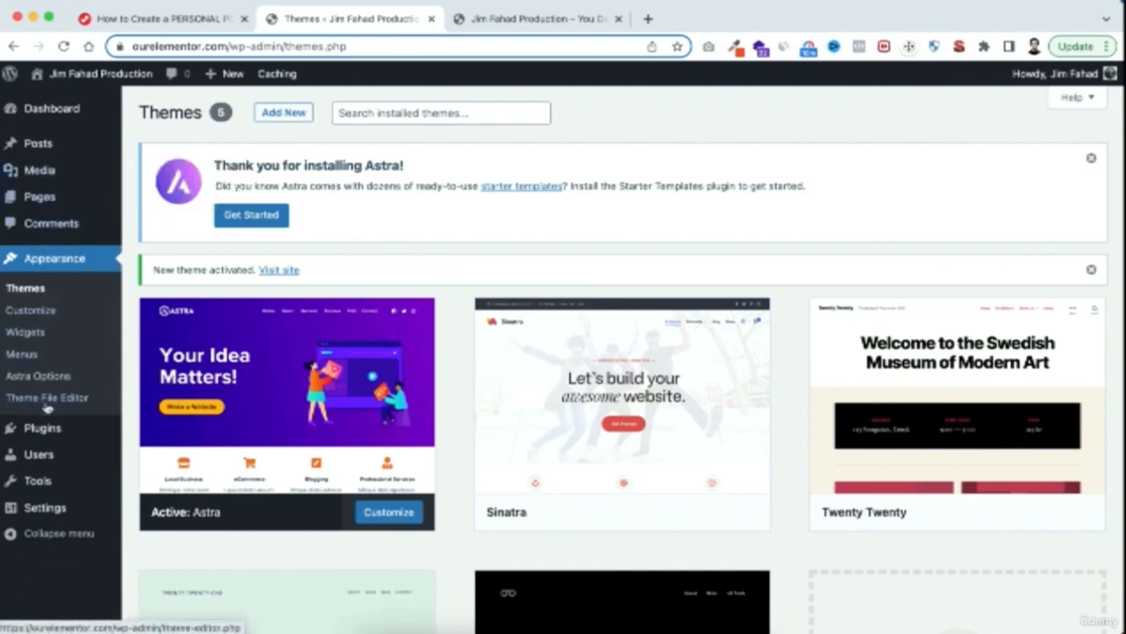
Set the site's permalink structure to Post name and save the changes
mouse_move(35, 508)
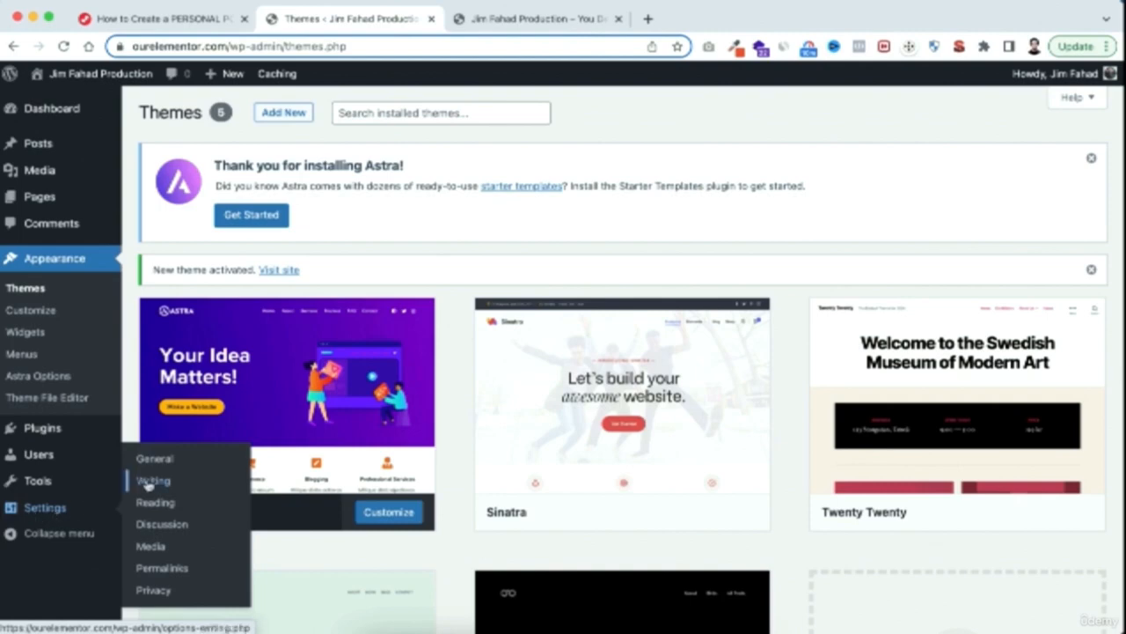
left_click(165, 569)
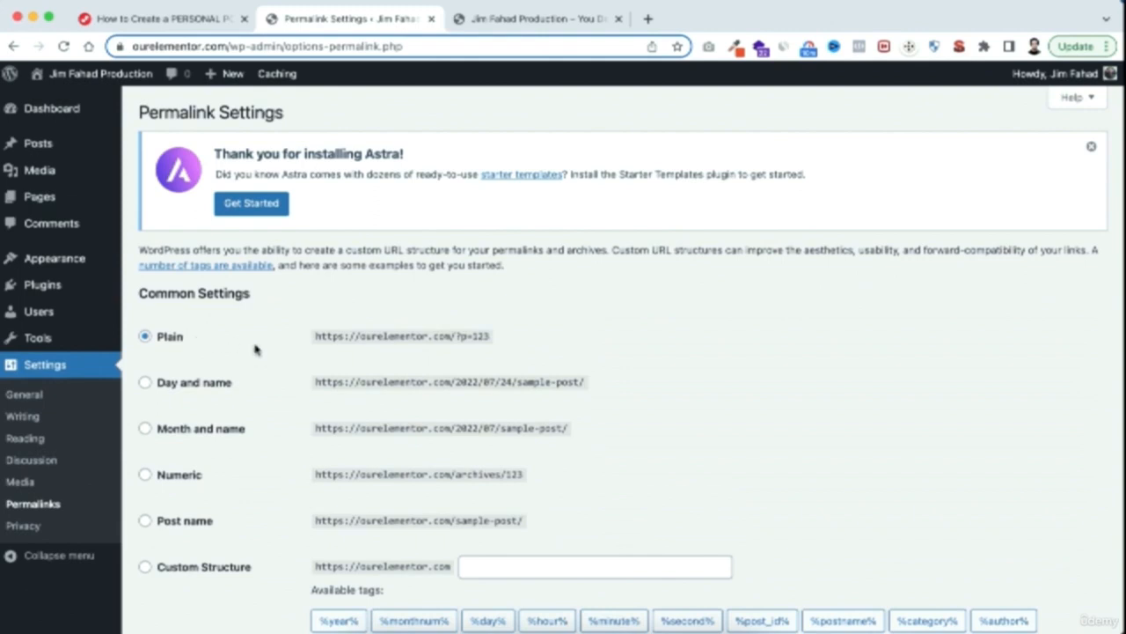
scroll(289, 478, "down", 1)
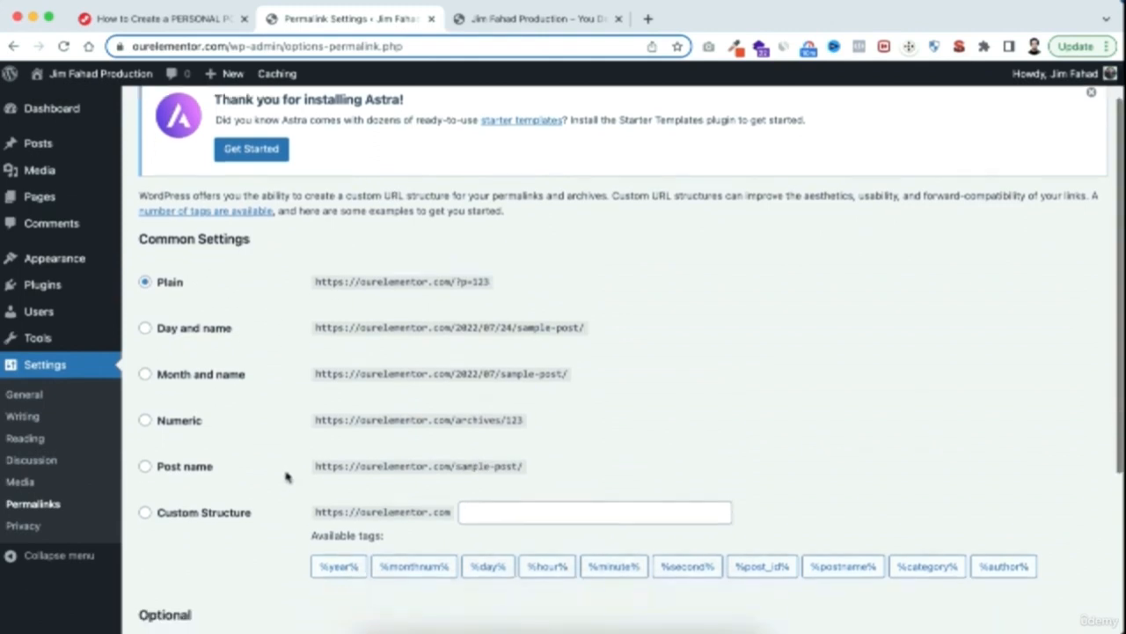
left_click(173, 473)
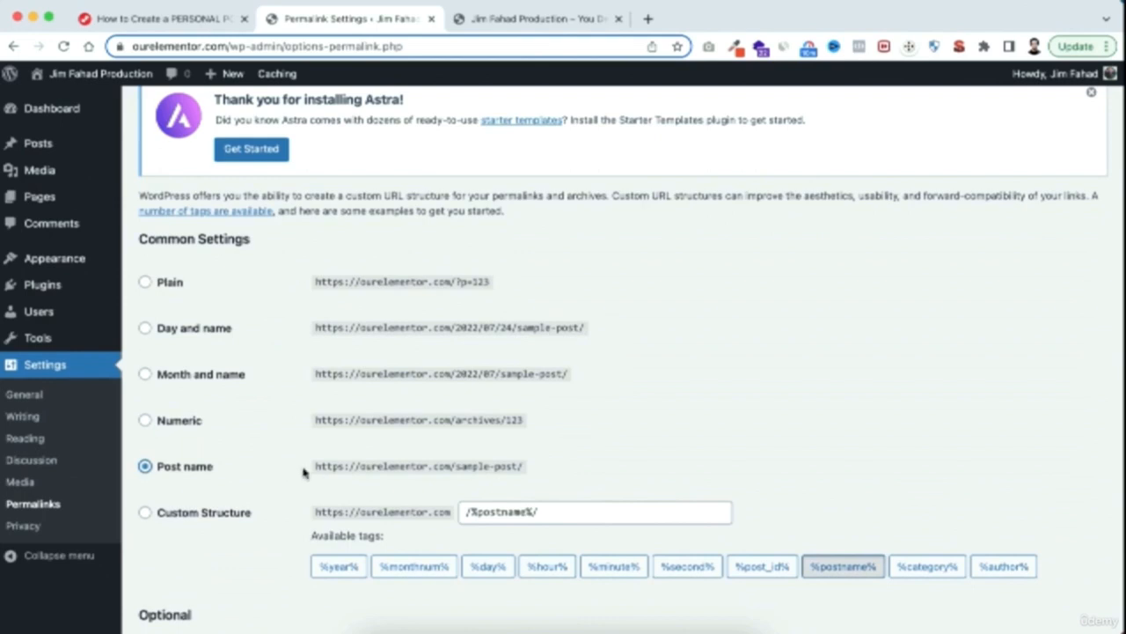
scroll(303, 473, "down", 5)
left_click(202, 557)
left_click(204, 557)
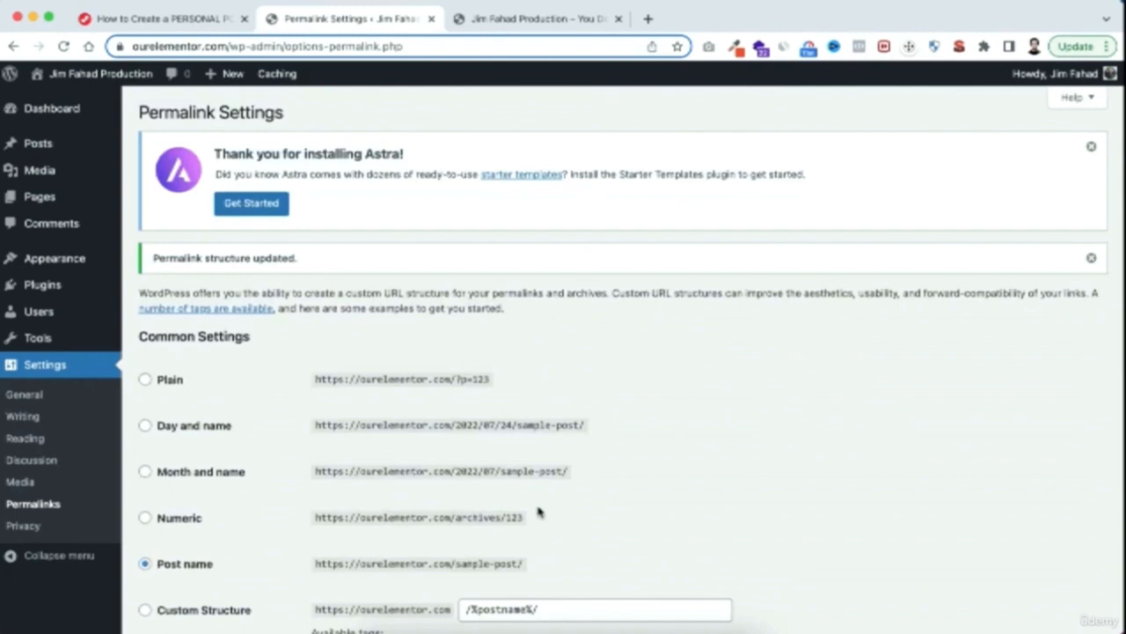
scroll(539, 504, "down", 5)
scroll(538, 502, "up", 5)
Open the user profile page and look through its options as far as Account Management
mouse_move(25, 319)
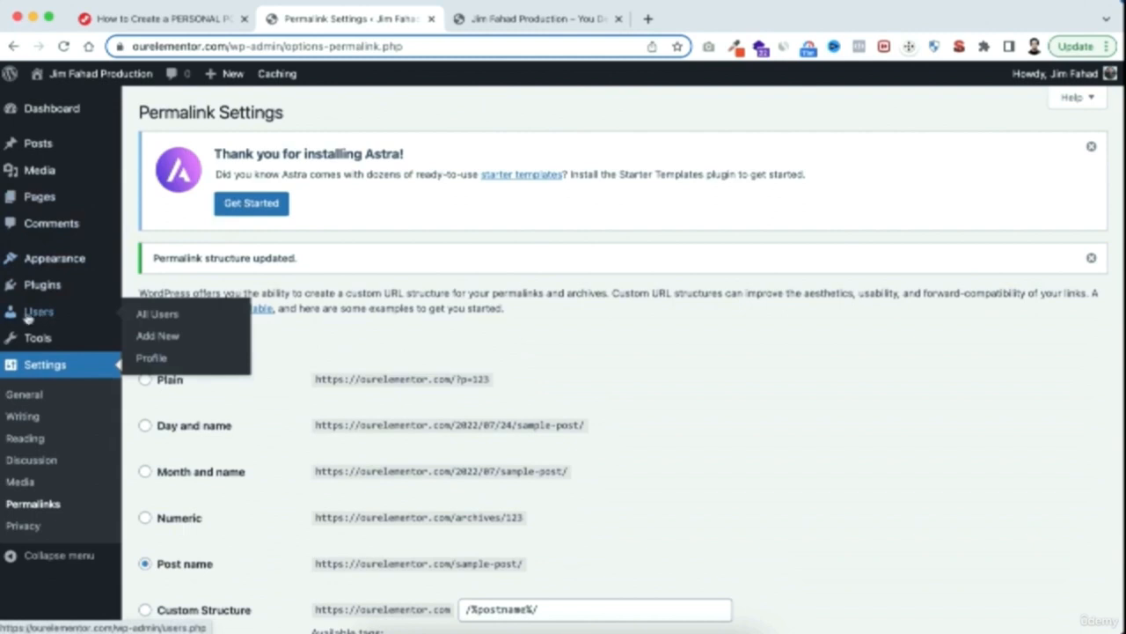
left_click(158, 363)
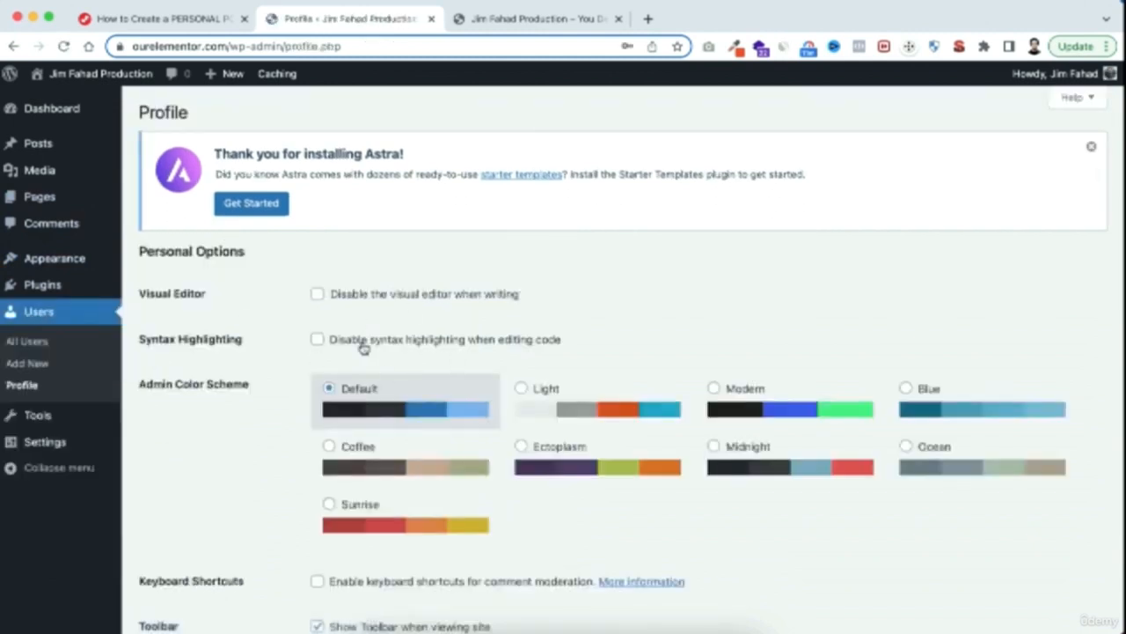
scroll(419, 463, "down", 5)
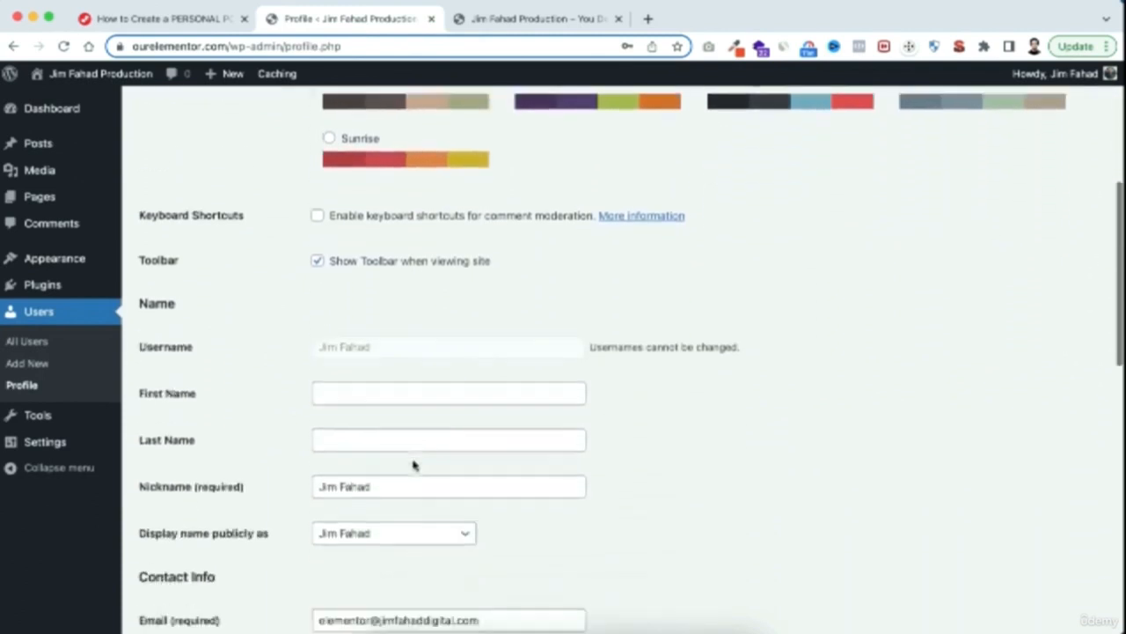
scroll(403, 498, "down", 2)
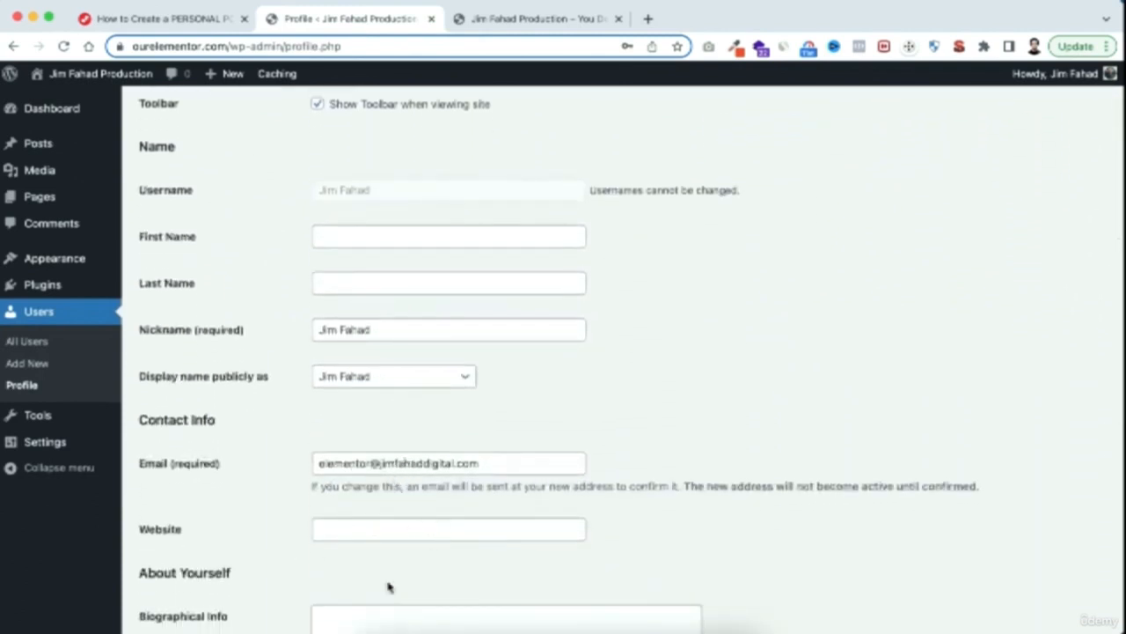
scroll(387, 588, "down", 3)
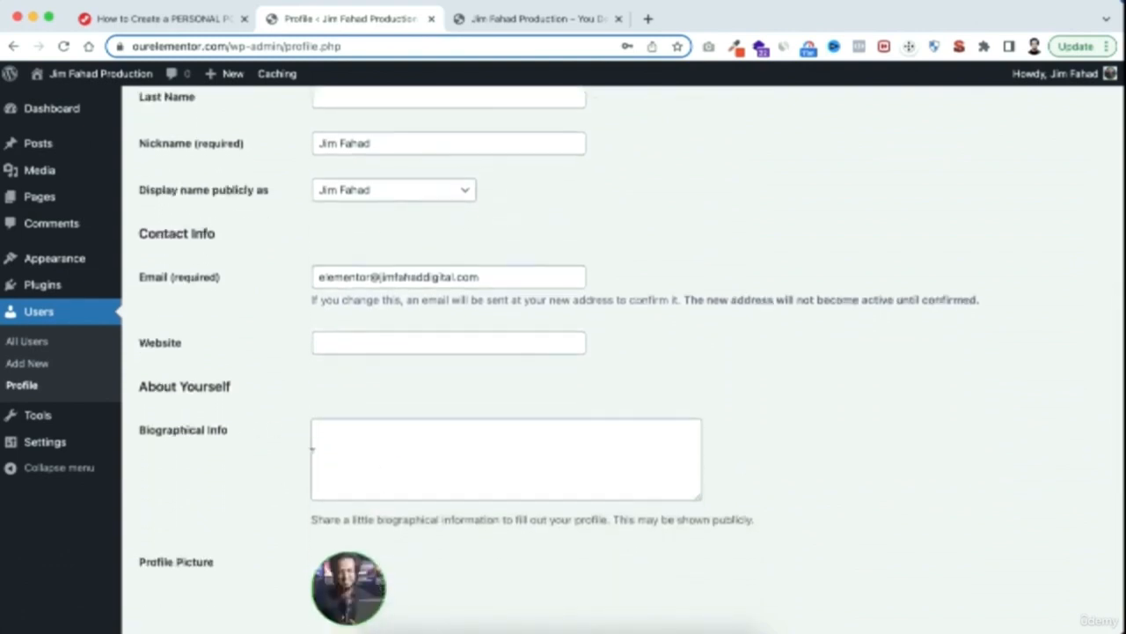
scroll(309, 531, "down", 3)
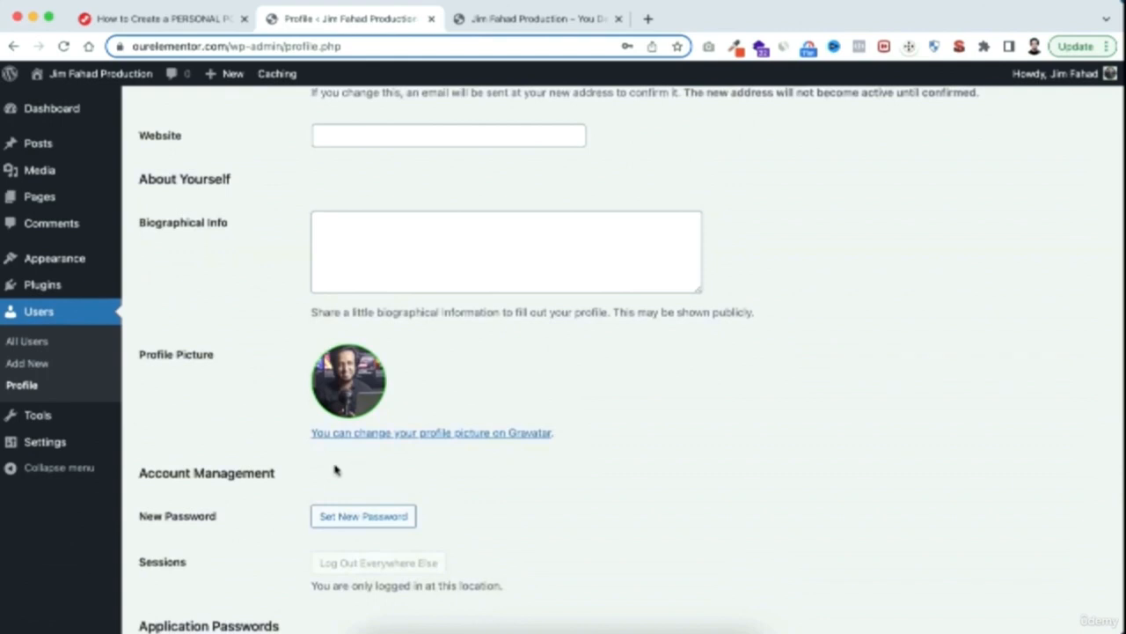
scroll(273, 519, "down", 1)
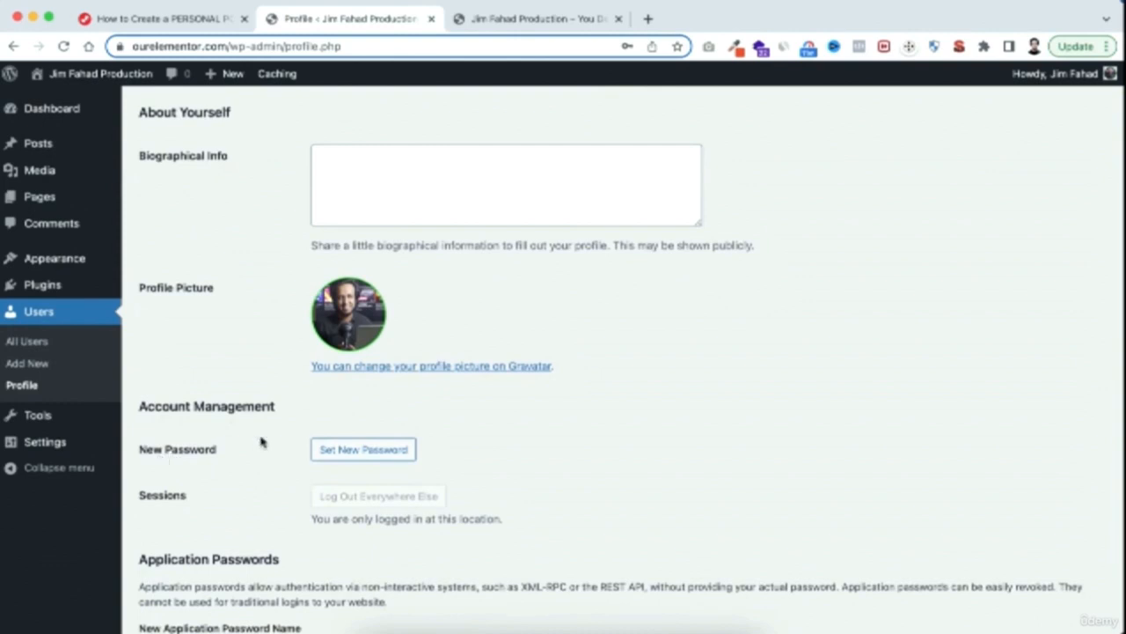
Replace the generated password with a new account password, keeping it hidden, and update the profile
left_click(380, 450)
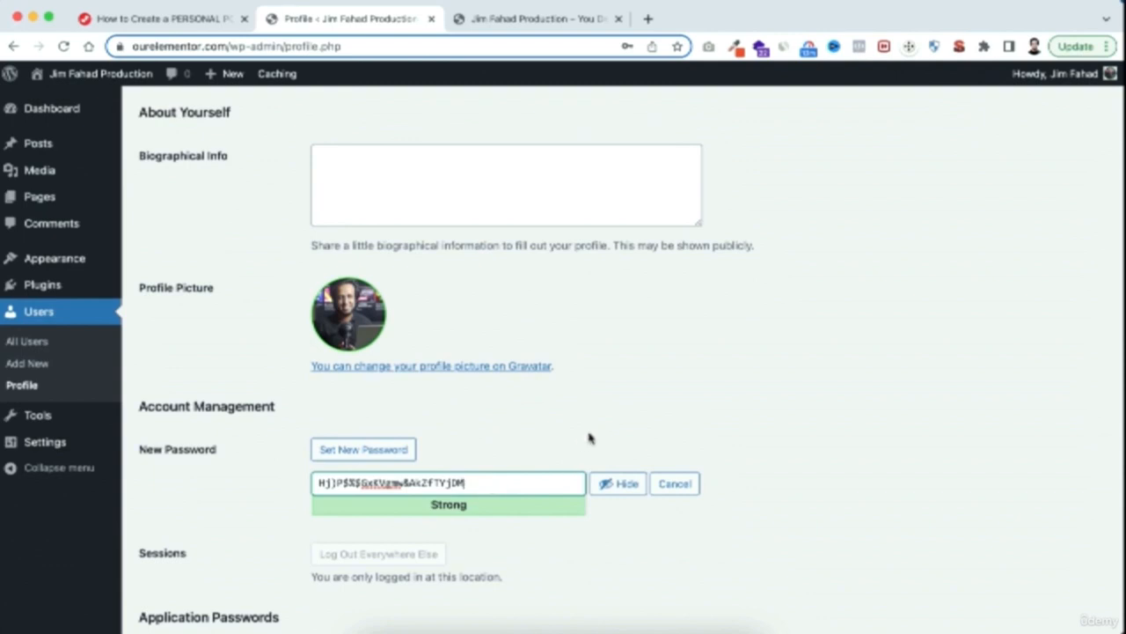
left_click(610, 484)
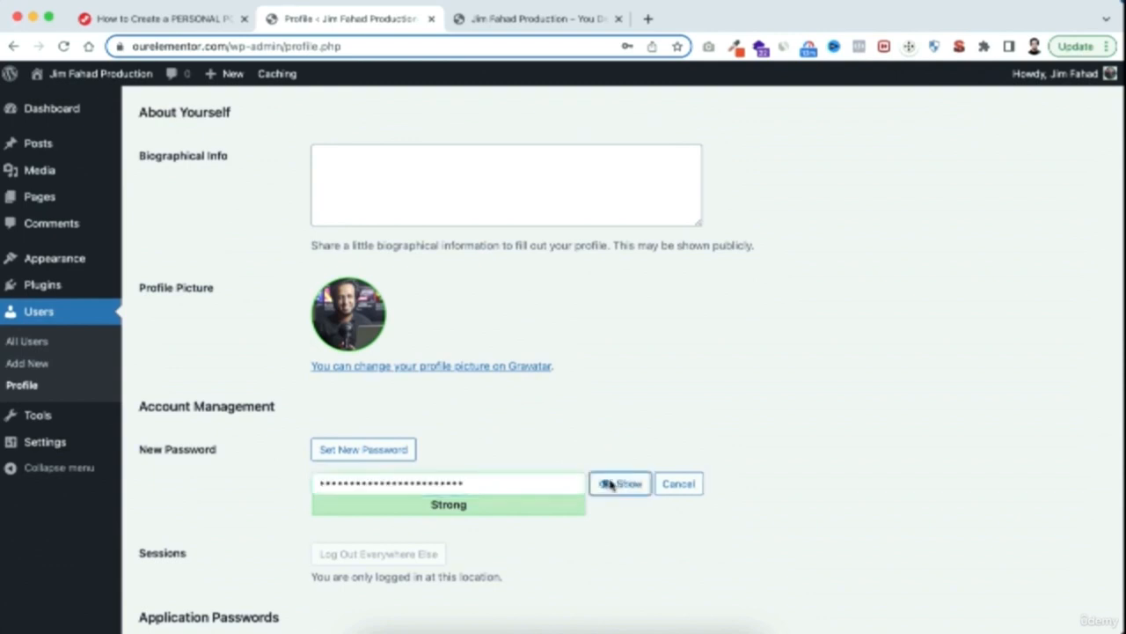
left_click(484, 483)
double_click(484, 483)
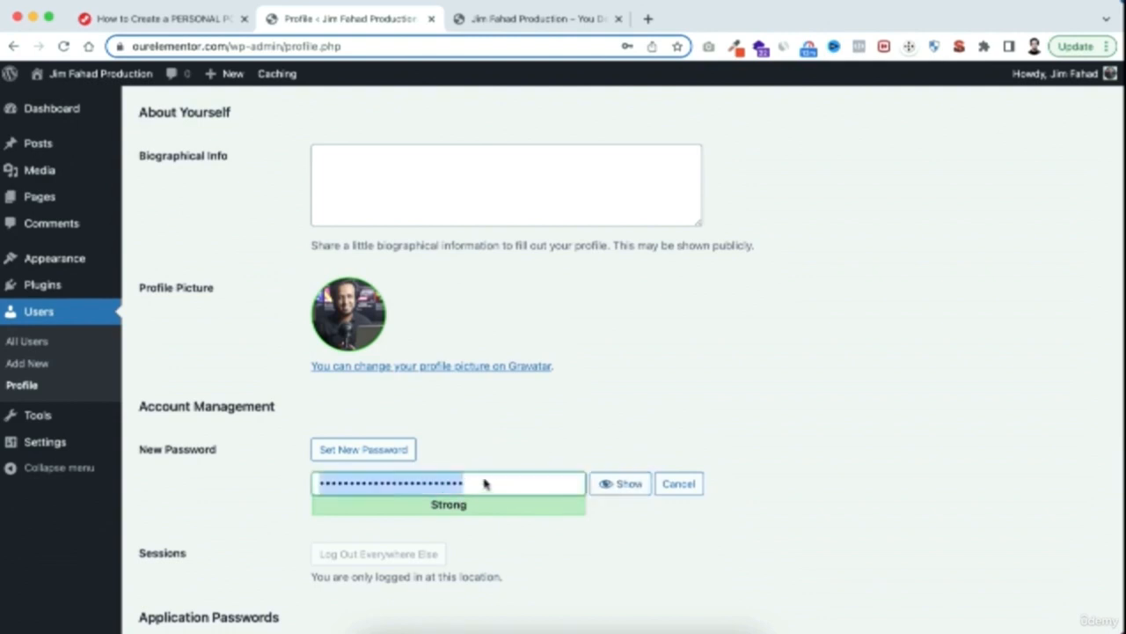
key("super+v")
scroll(573, 548, "down", 3)
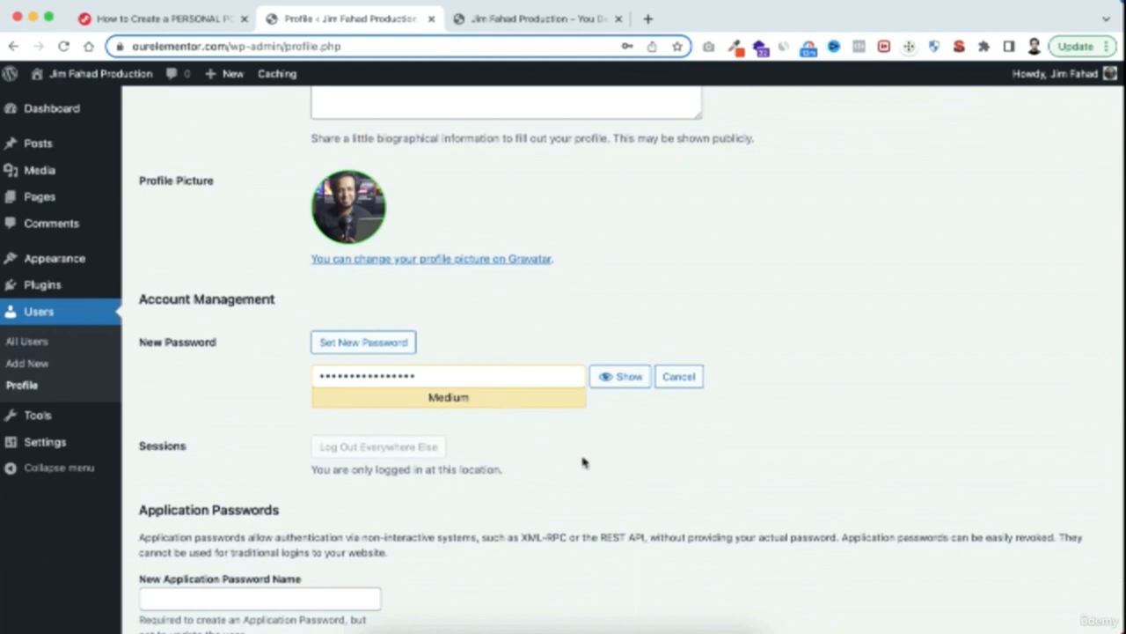
scroll(581, 478, "down", 4)
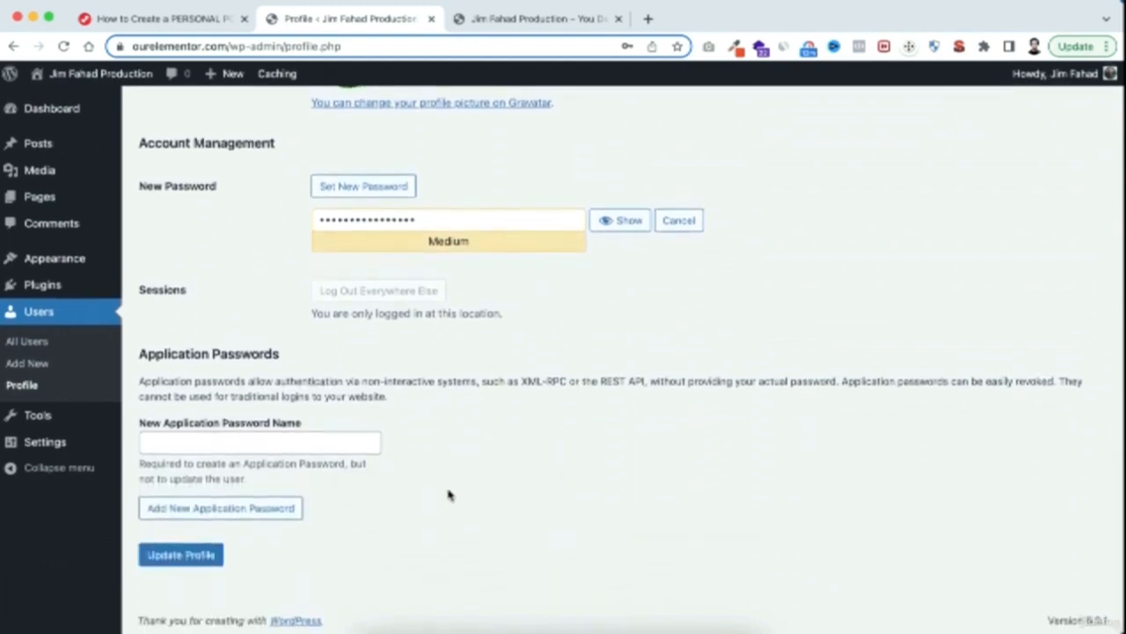
left_click(201, 562)
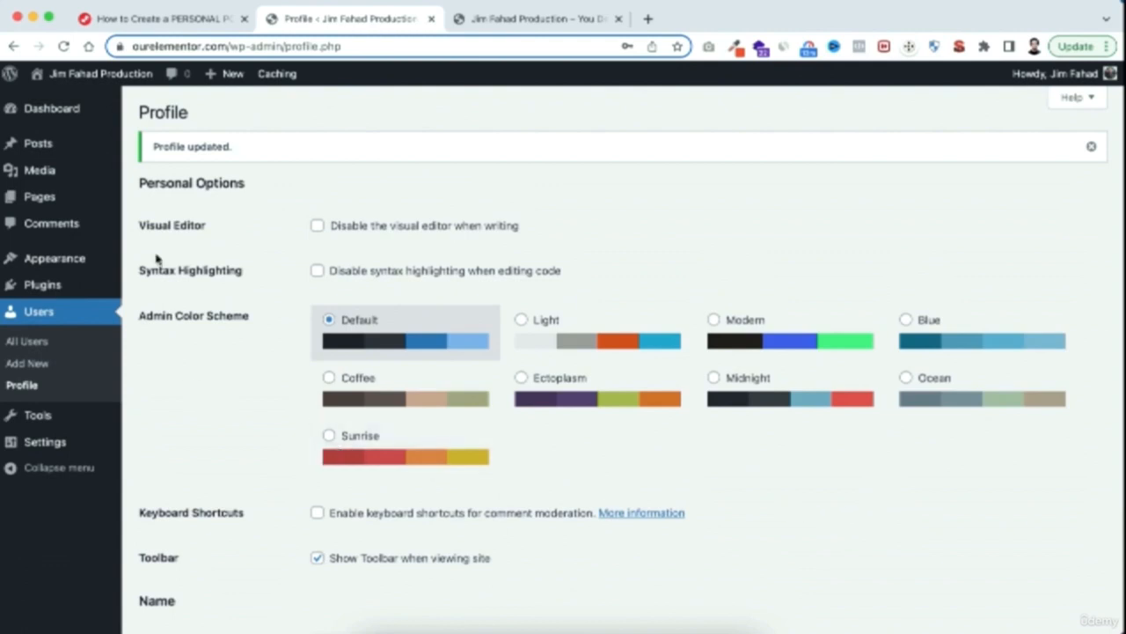
Add a new page and title it "Awesome Page"
mouse_move(41, 202)
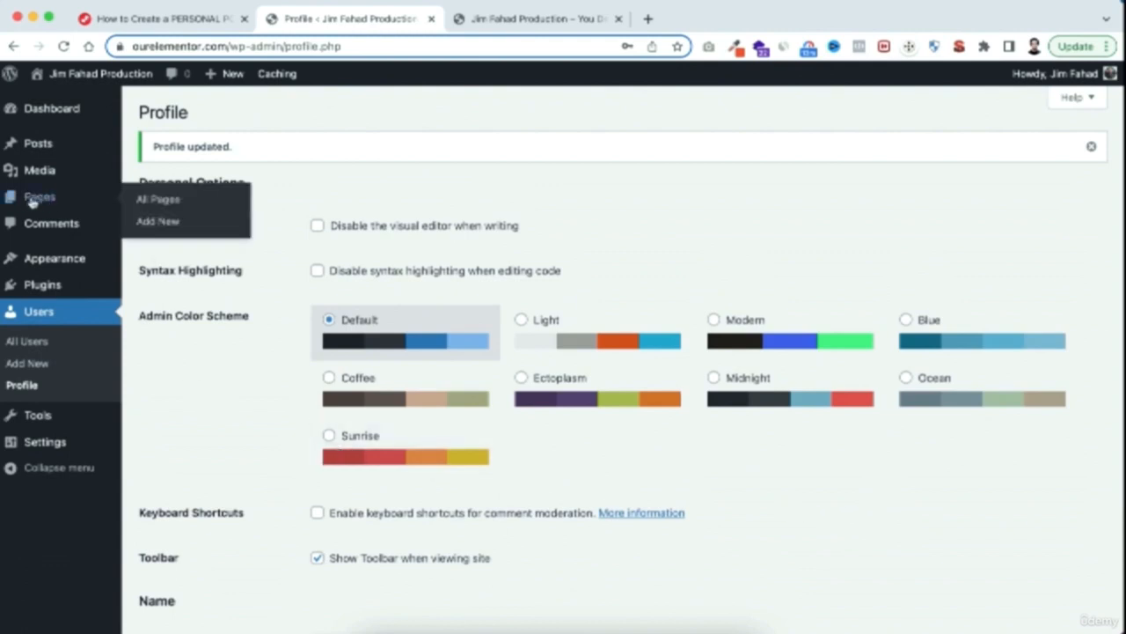
left_click(167, 226)
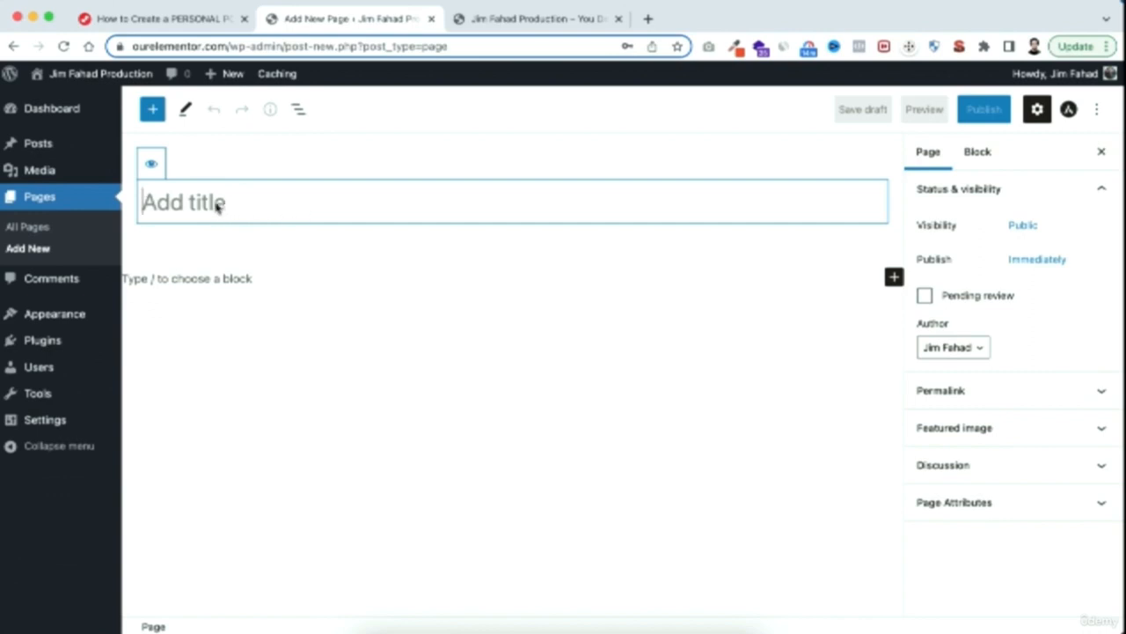
type("Aw")
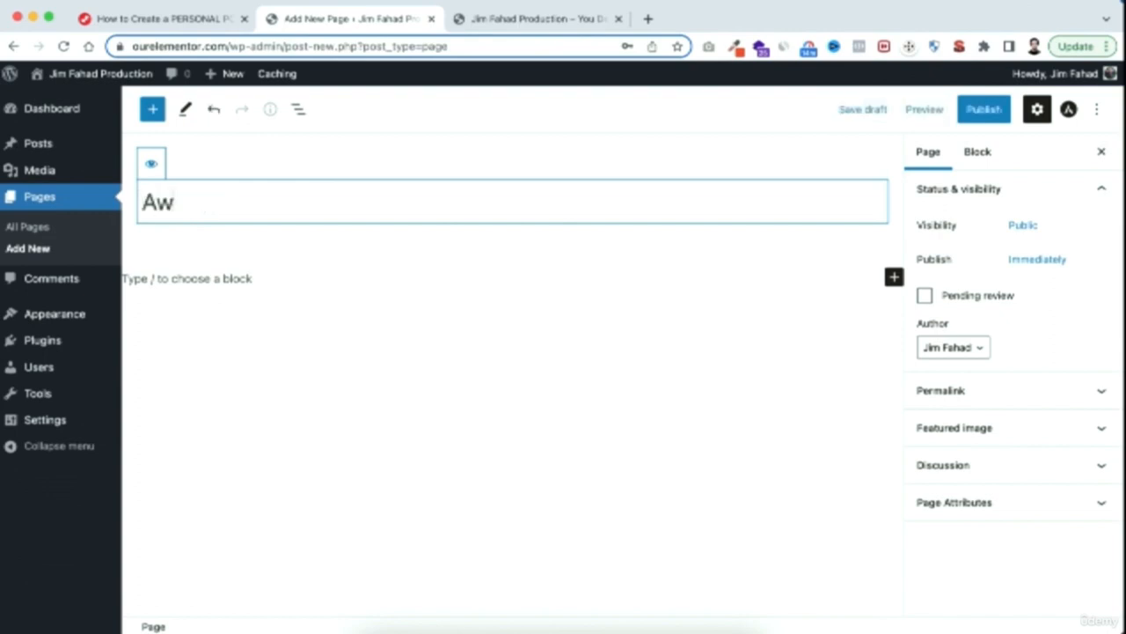
type("esome Page")
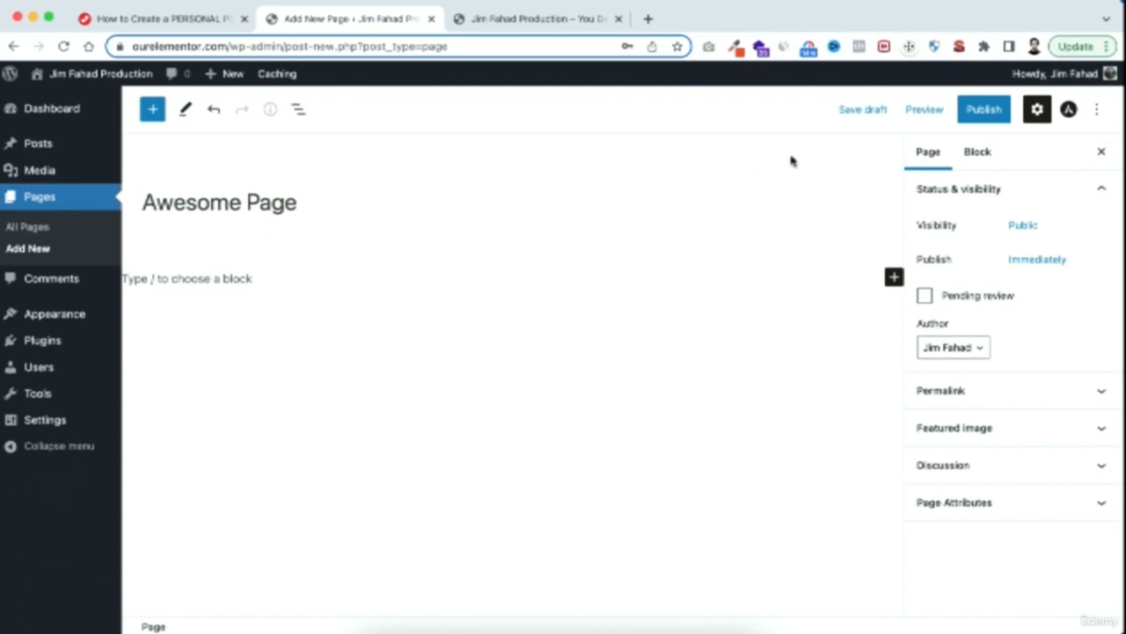
Publish "Awesome Page" immediately with public visibility
left_click(1099, 109)
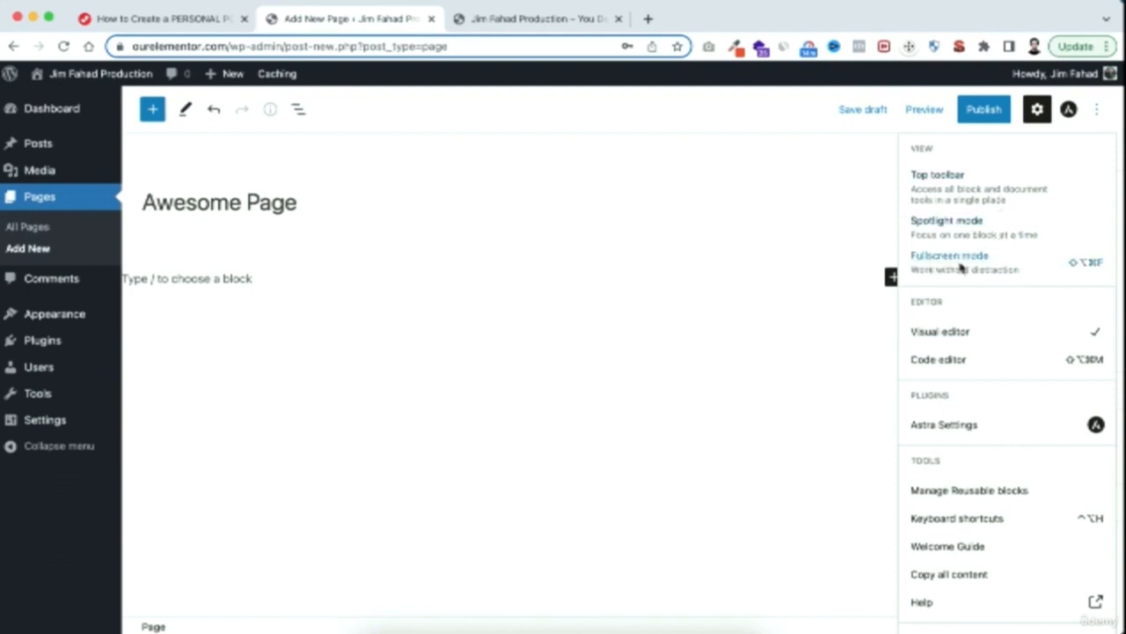
left_click(771, 219)
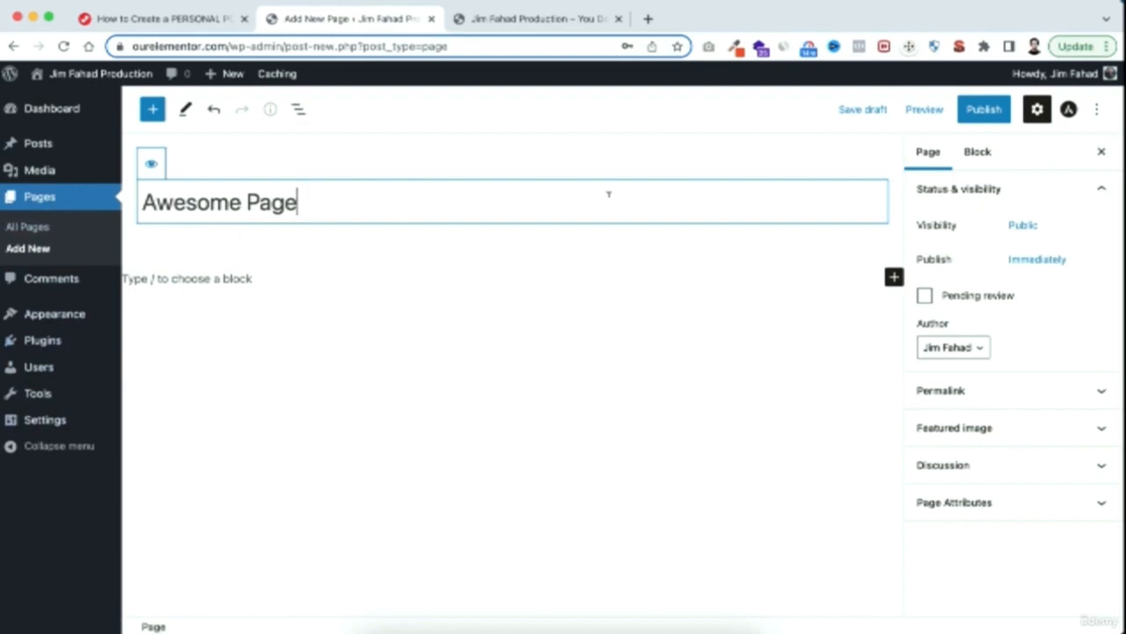
left_click(983, 113)
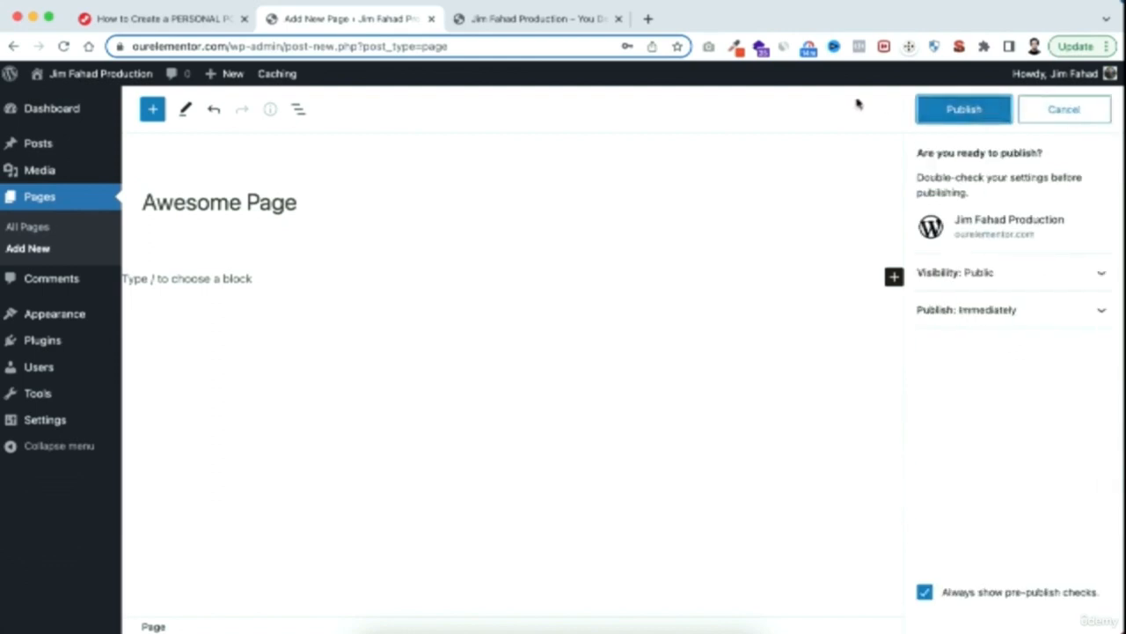
left_click(965, 111)
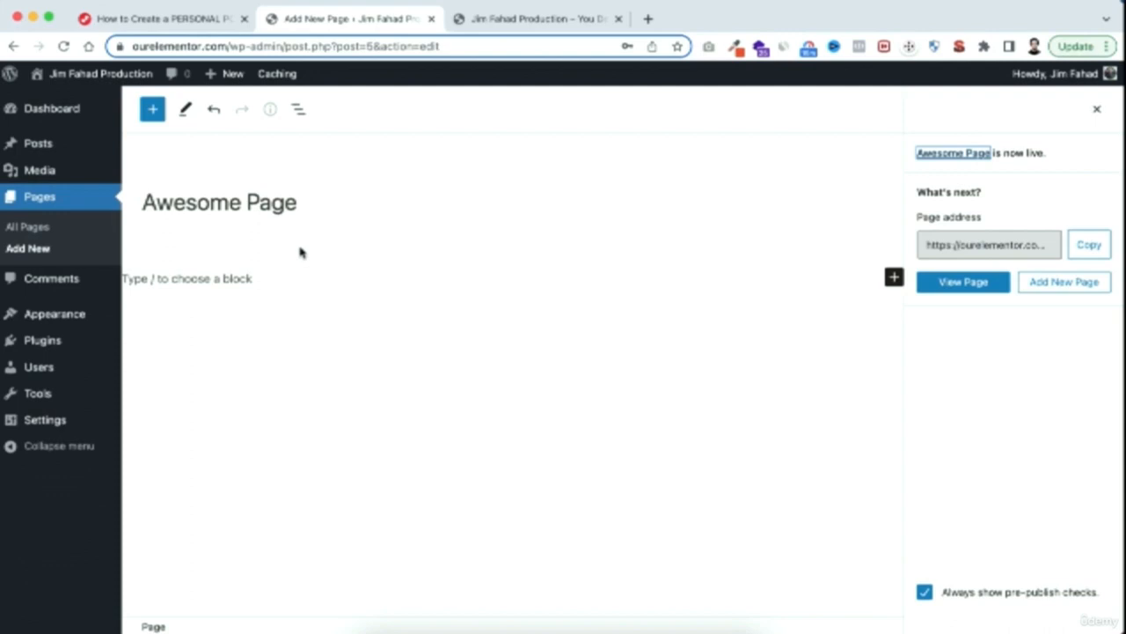
In the Reading settings, make the homepage a static page using "Awesome Page" and save the changes
mouse_move(43, 426)
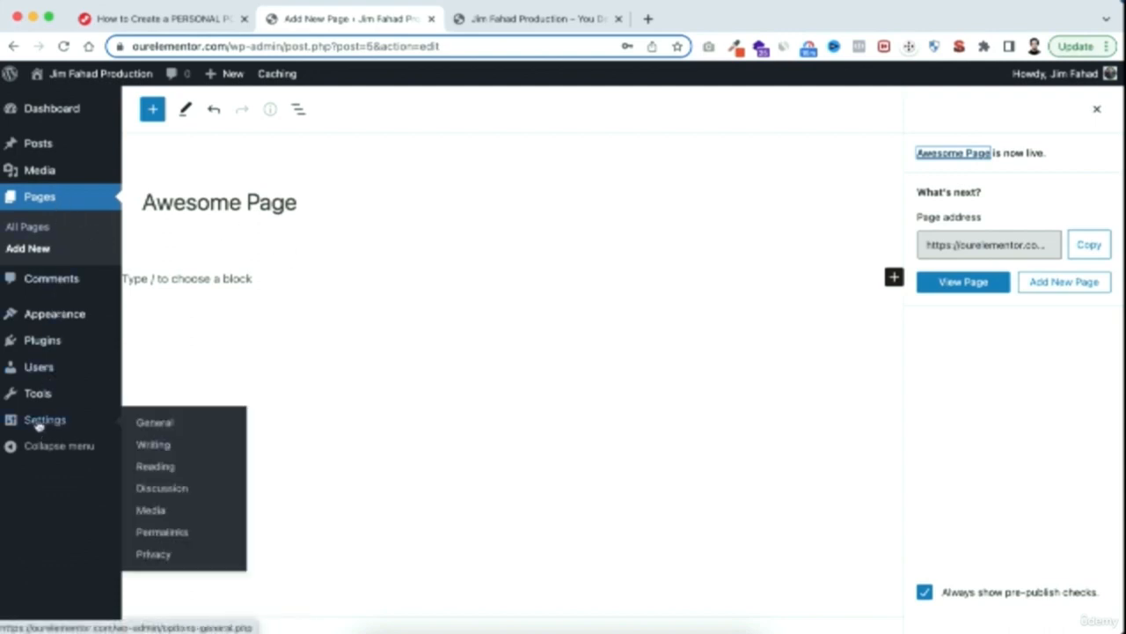
left_click(170, 471)
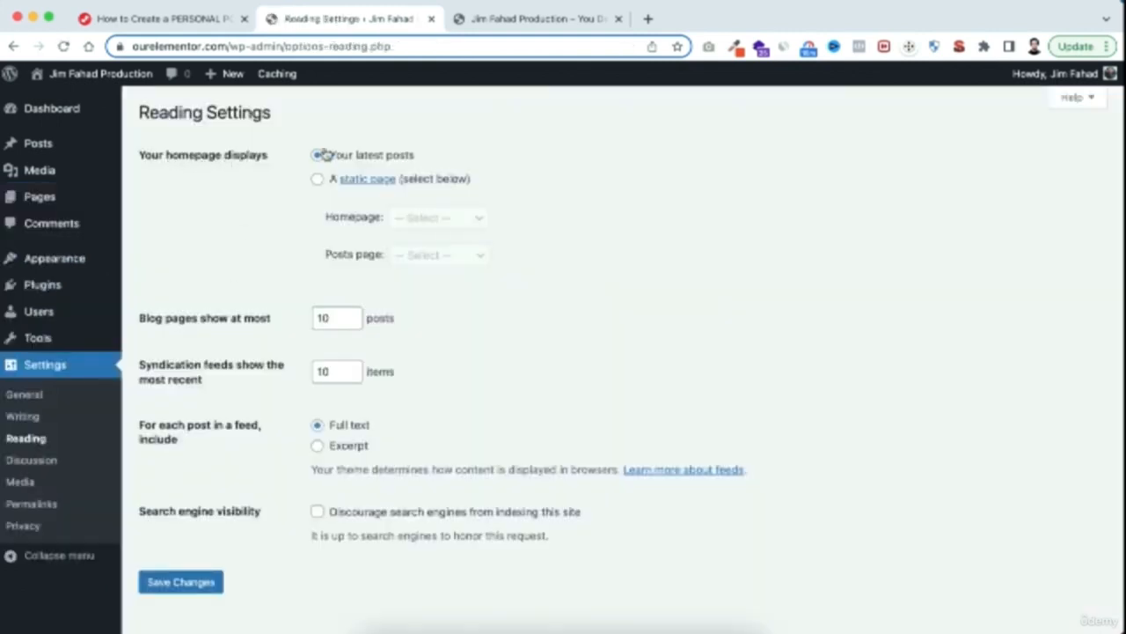
left_click(317, 180)
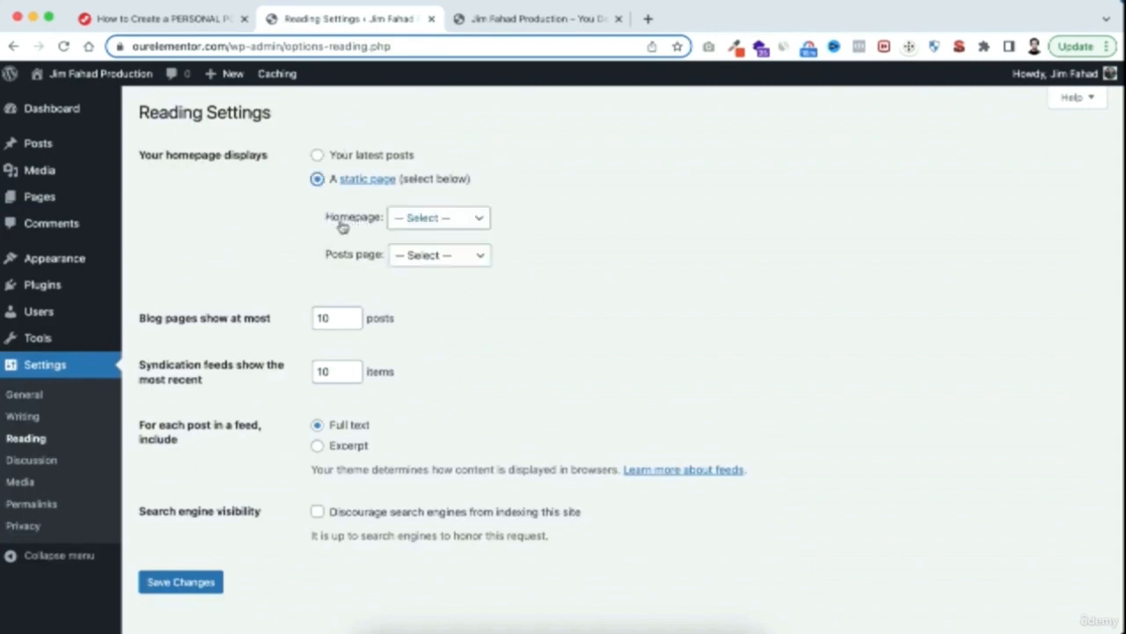
left_click(411, 220)
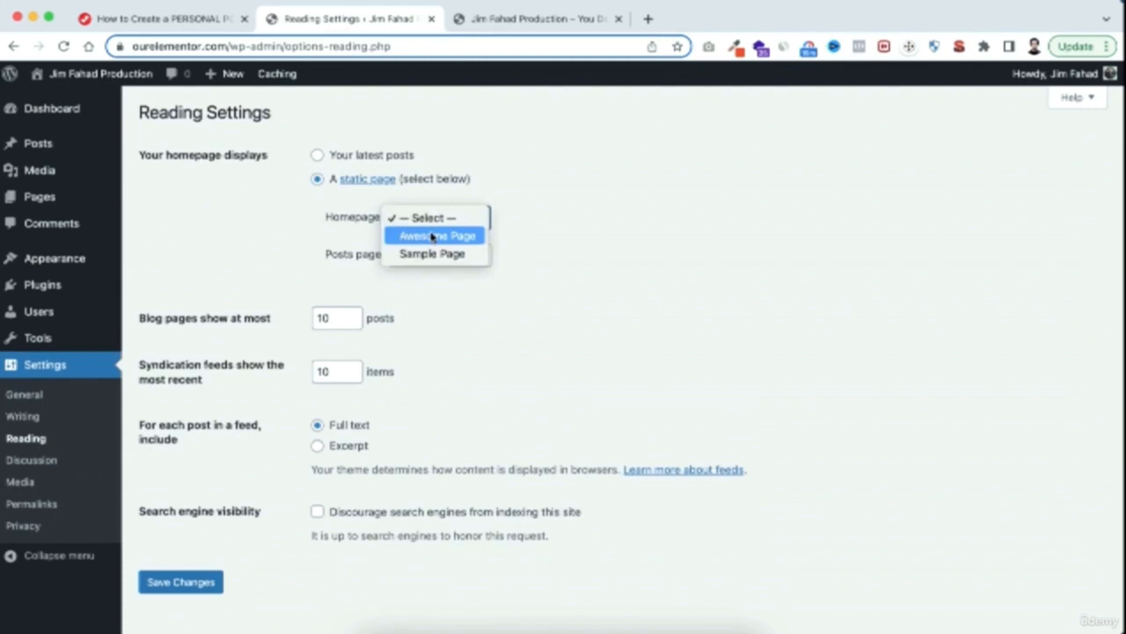
left_click(441, 234)
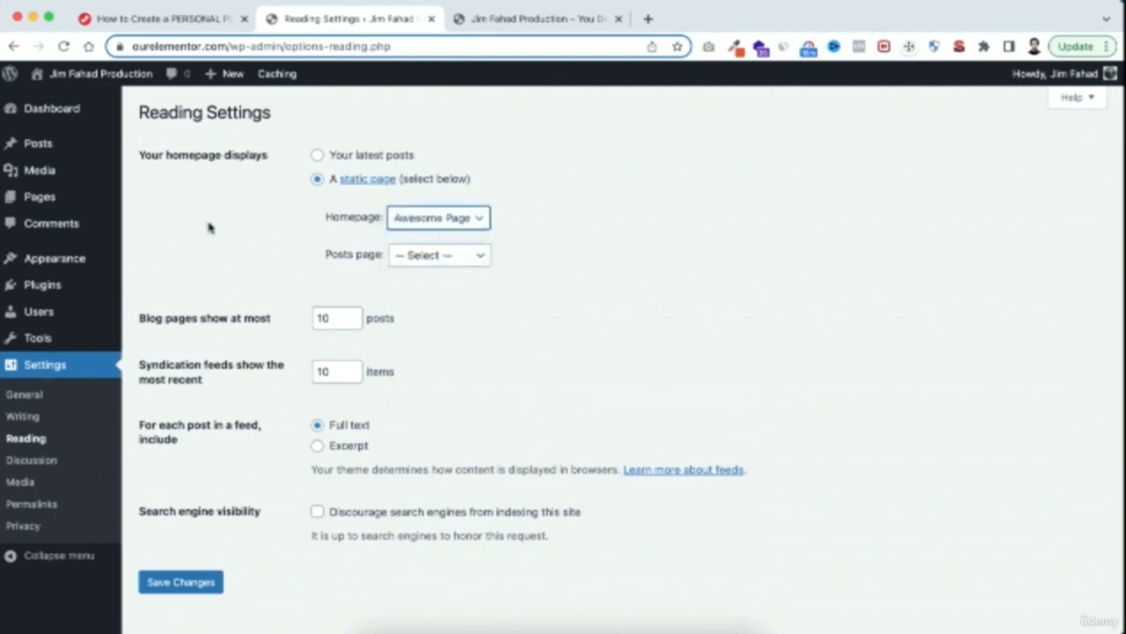
left_click(195, 584)
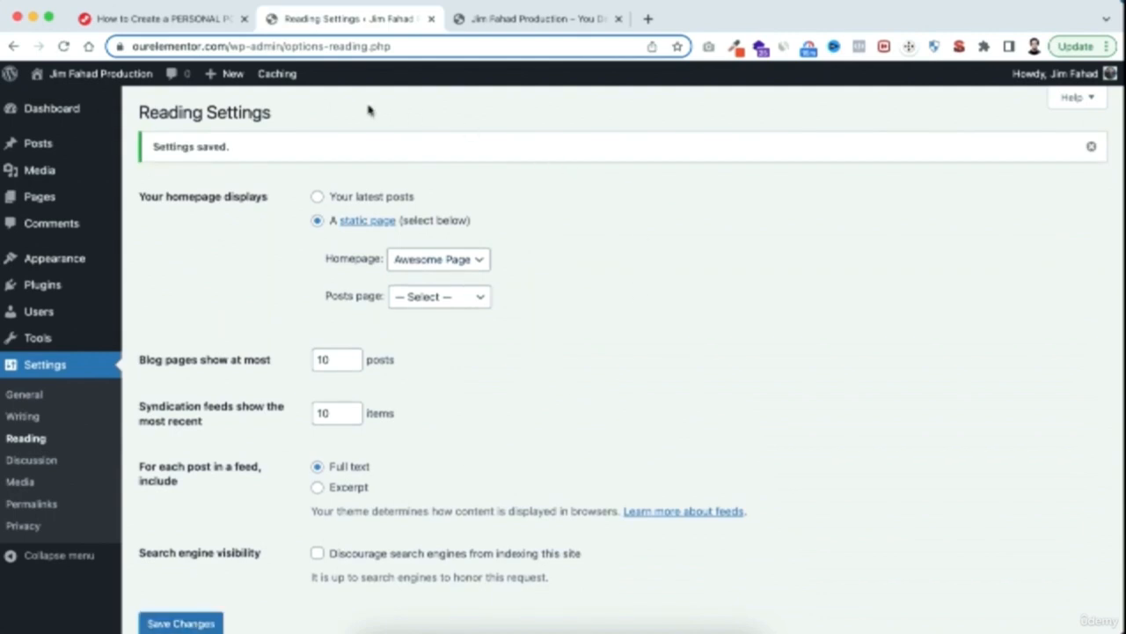
Reload the live site to check its homepage, and return to the admin area
left_click(531, 19)
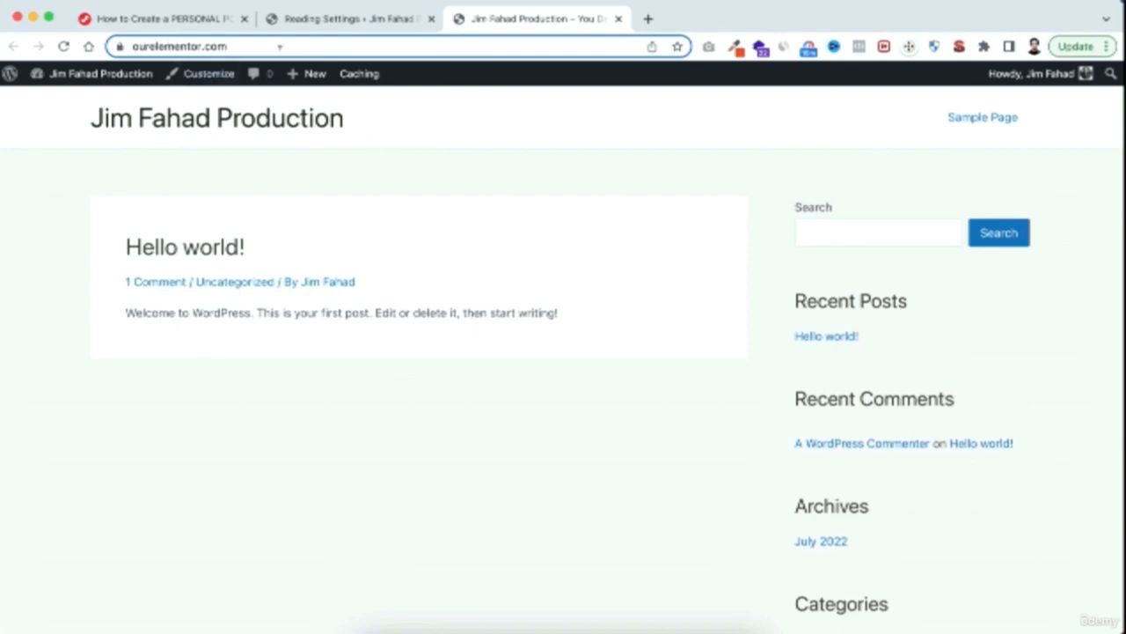
left_click(65, 48)
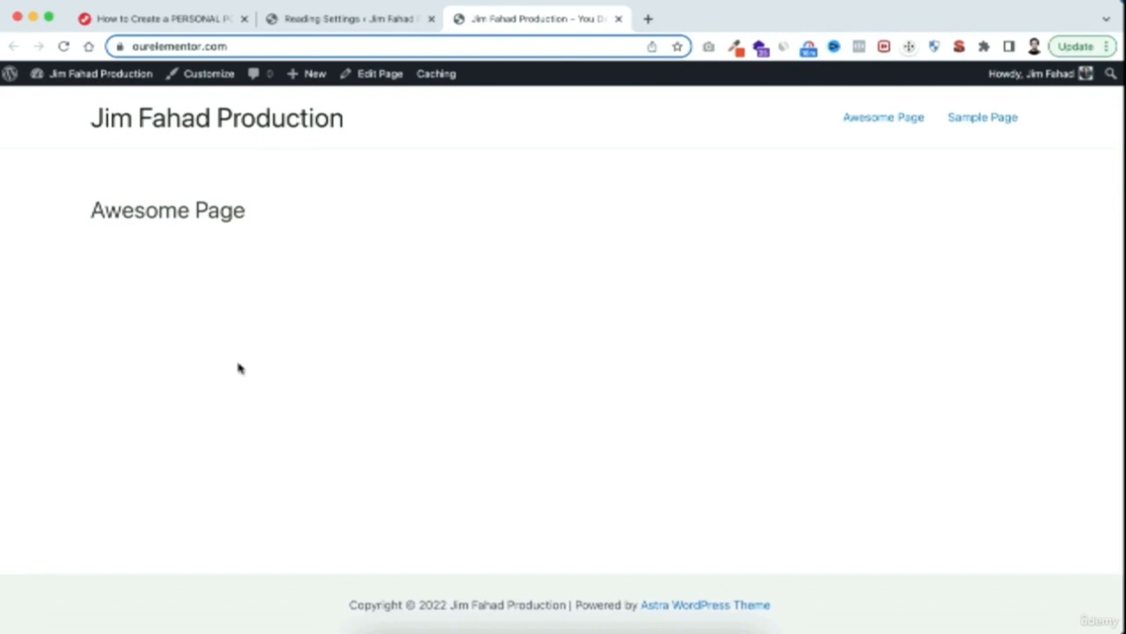
left_click(359, 21)
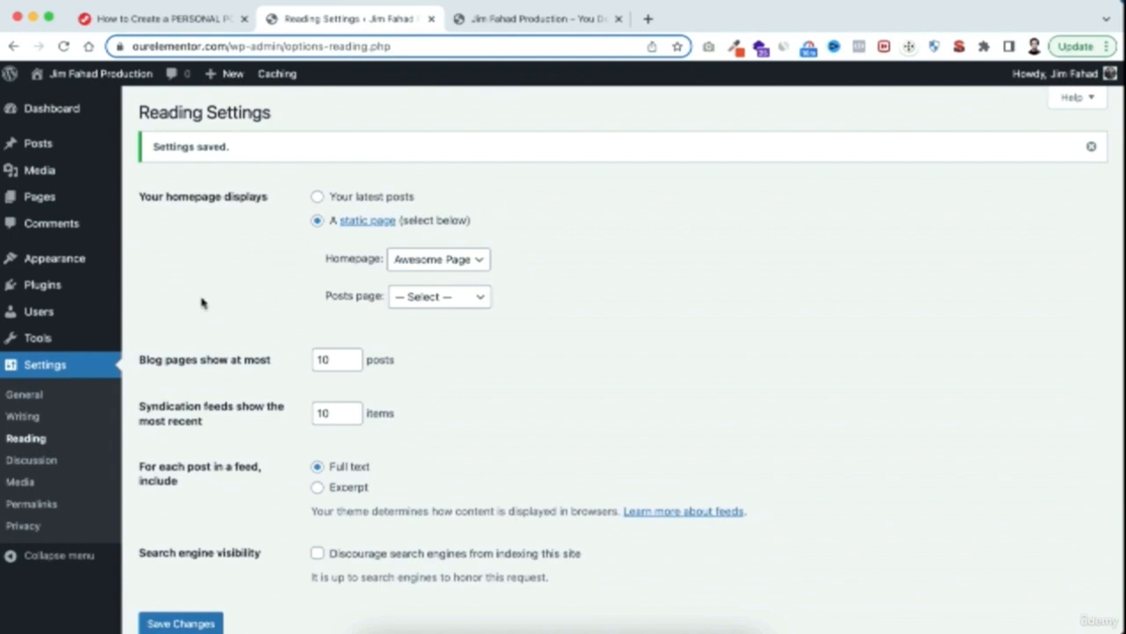
Search the plugin directory for "elementor", and install and activate the Elementor Website Builder plugin
mouse_move(32, 290)
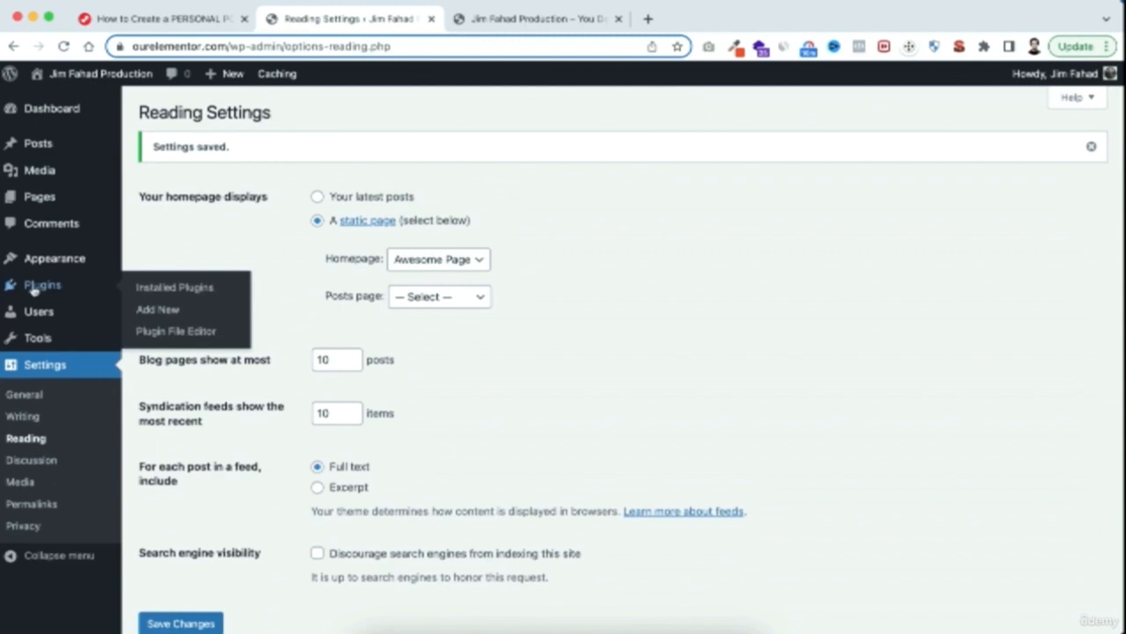
left_click(161, 314)
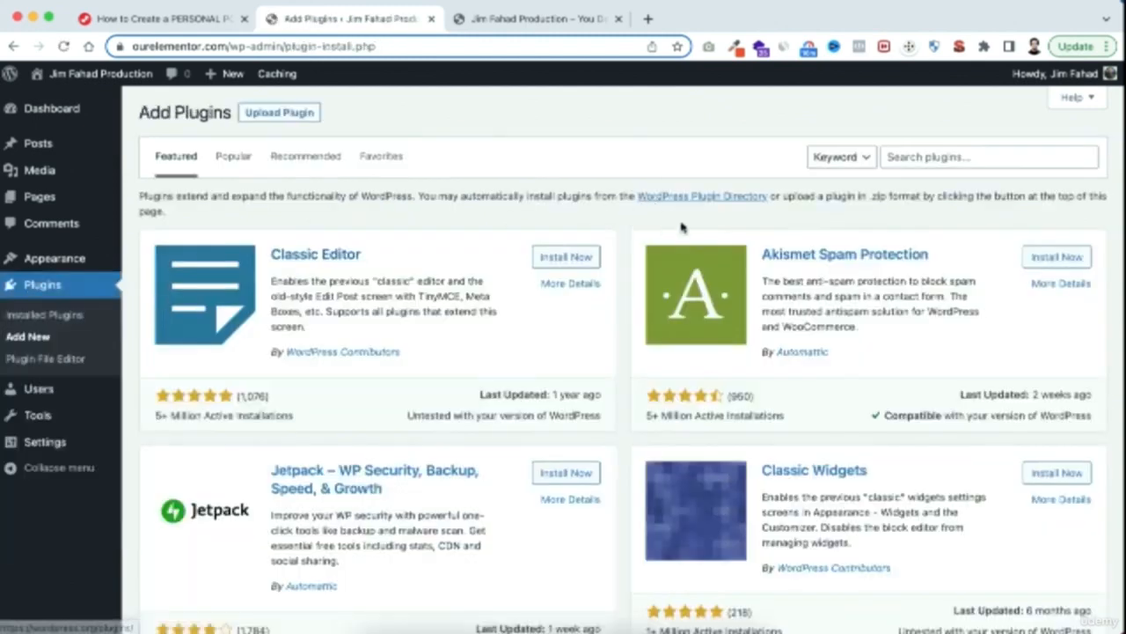
left_click(926, 159)
type("ele")
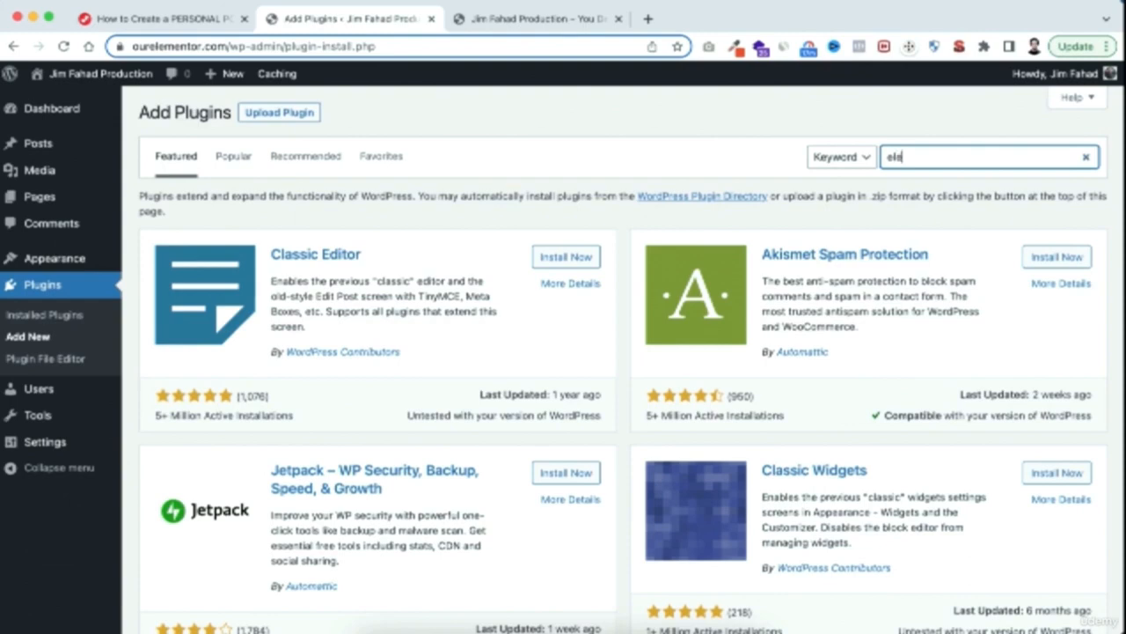
type("mentor")
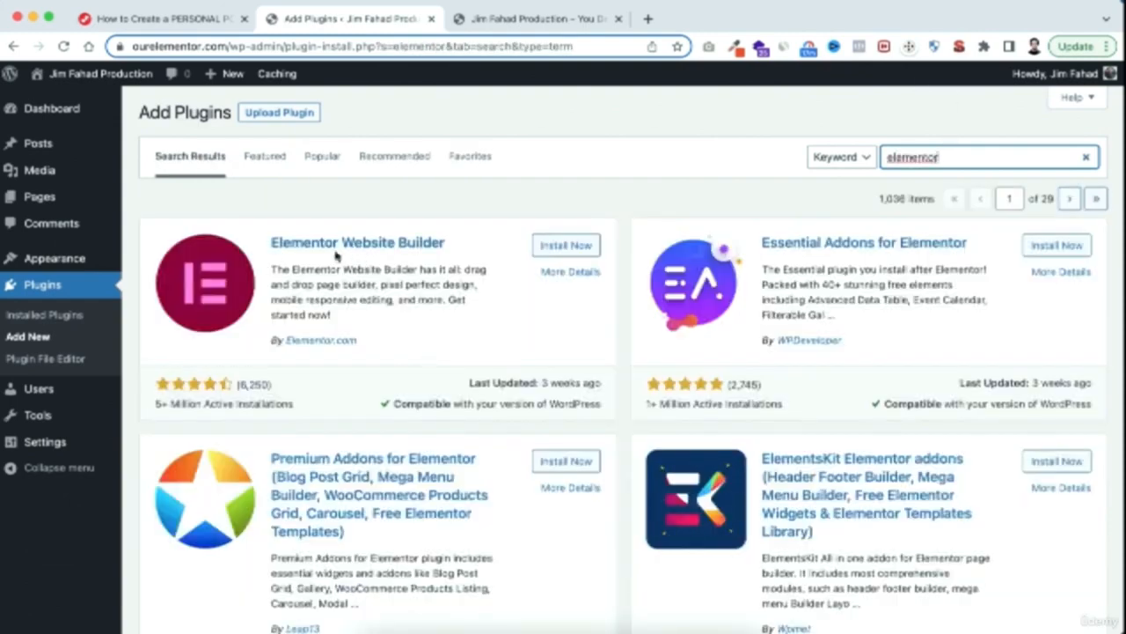
left_click(543, 247)
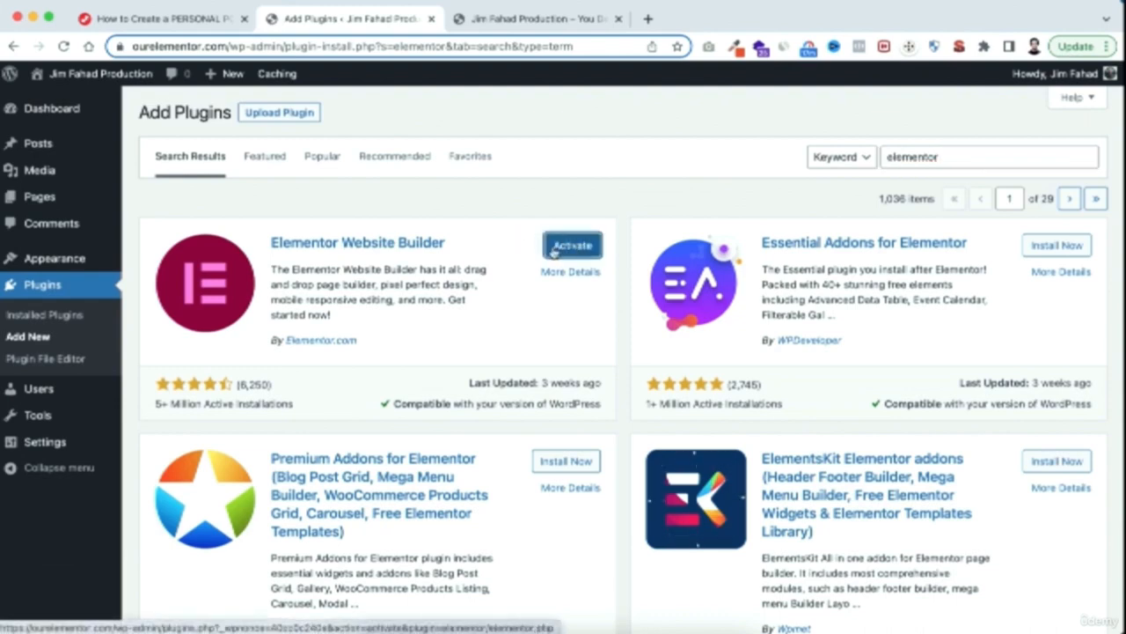
left_click(555, 251)
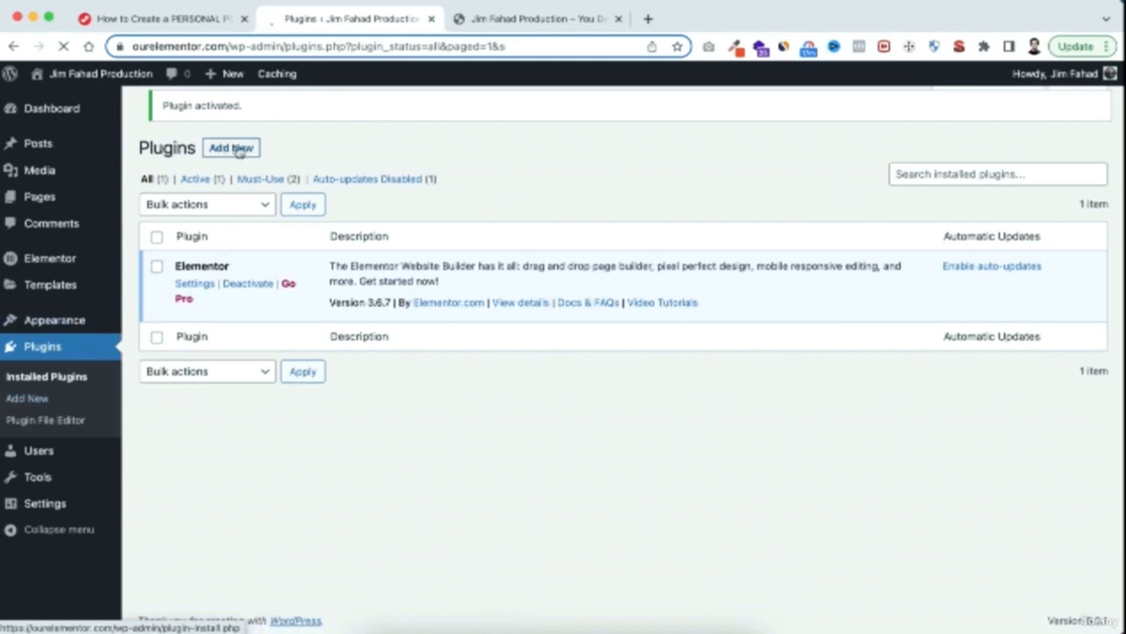
Search for "essential addons" among new plugins, and install and activate Essential Addons for Elementor
left_click(234, 148)
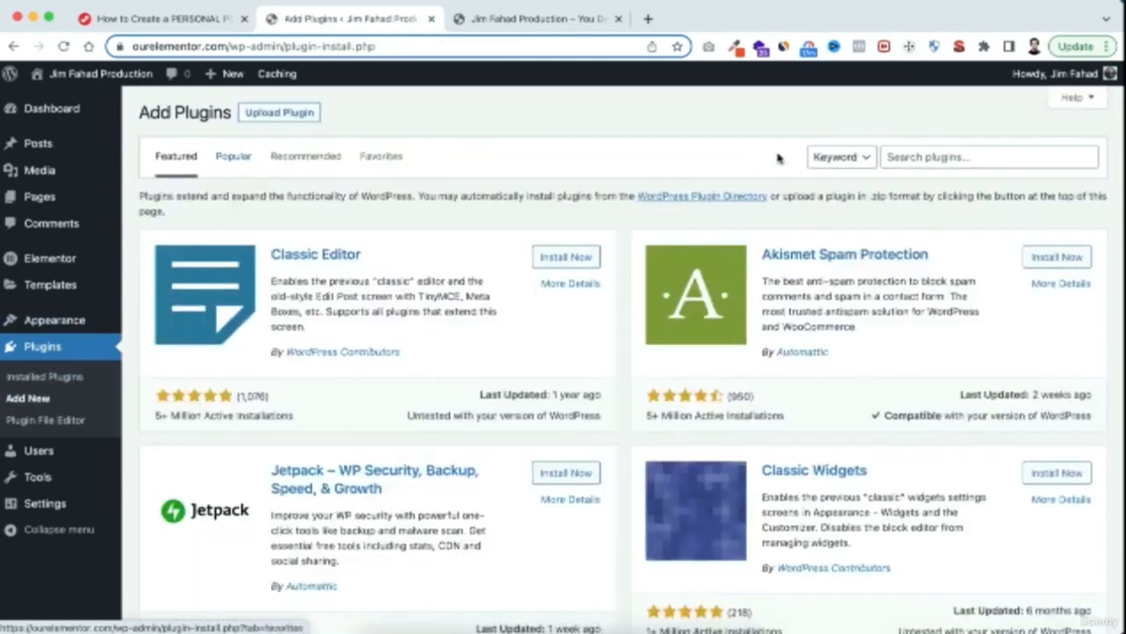
left_click(917, 155)
type("essential addons")
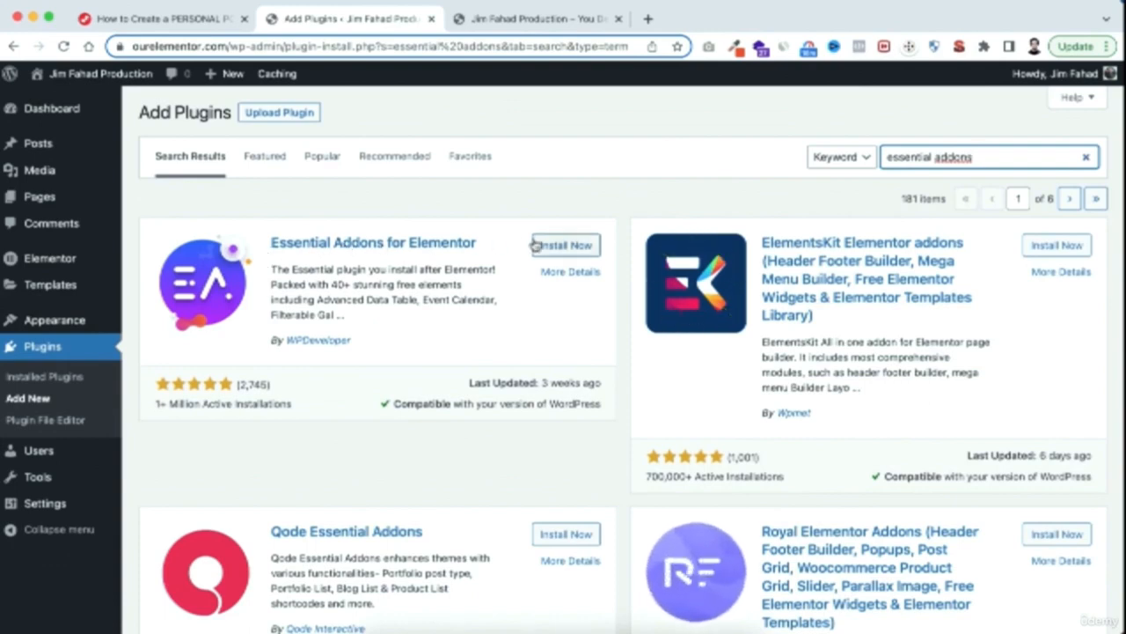
left_click(561, 247)
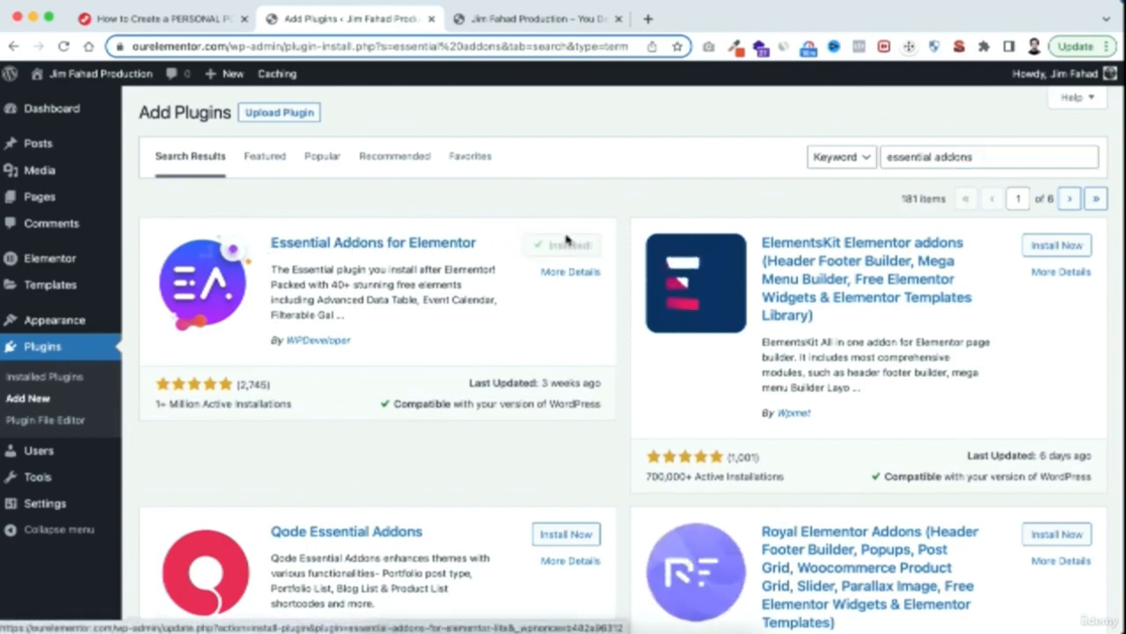
left_click(573, 246)
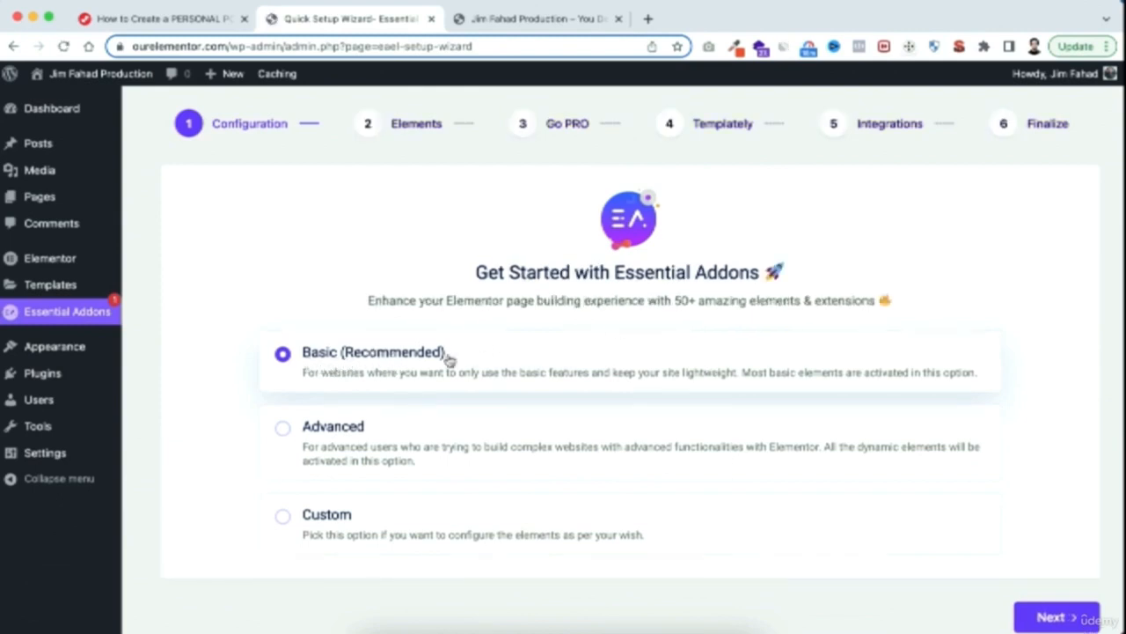
Keep the Basic (Recommended) configuration in the Essential Addons setup and turn on the WPForms element from the full elements list
scroll(913, 583, "down", 1)
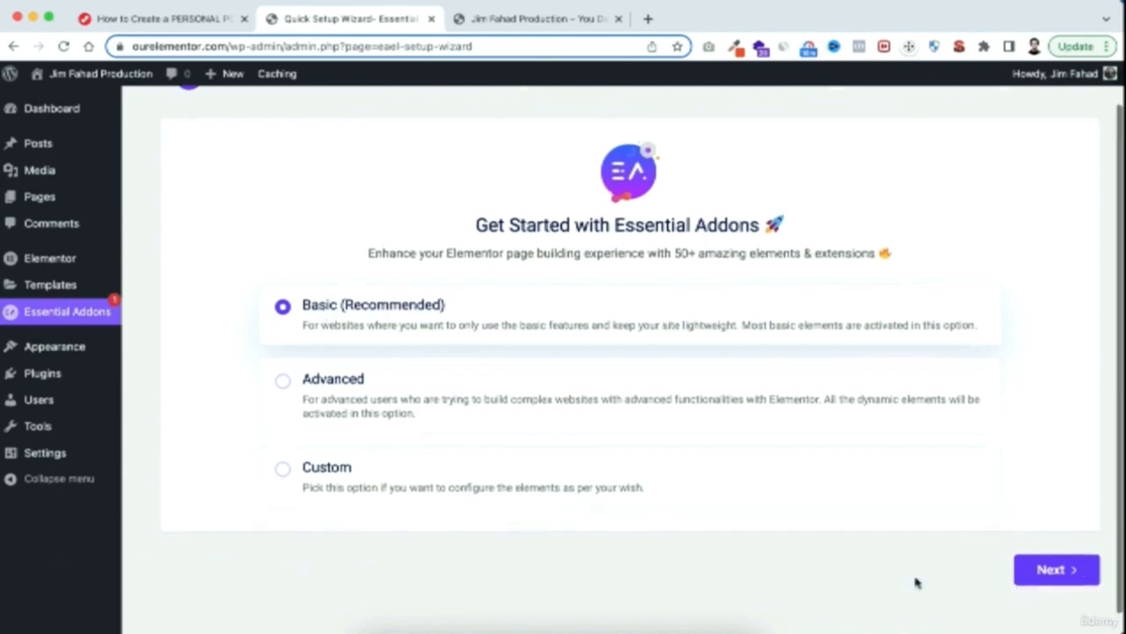
left_click(1059, 572)
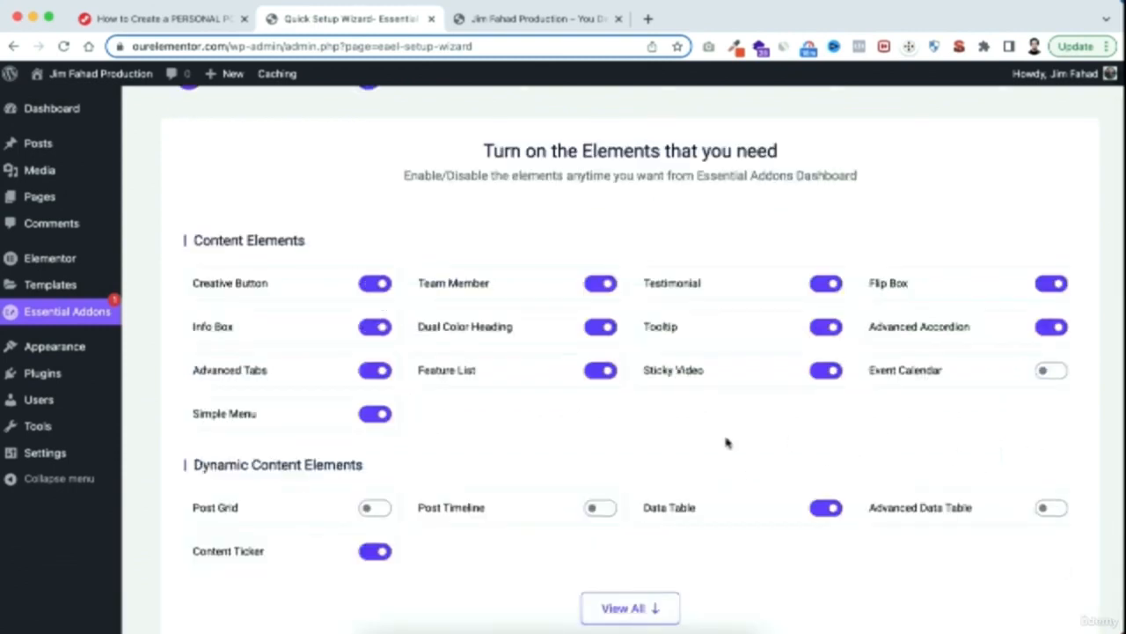
scroll(714, 427, "up", 1)
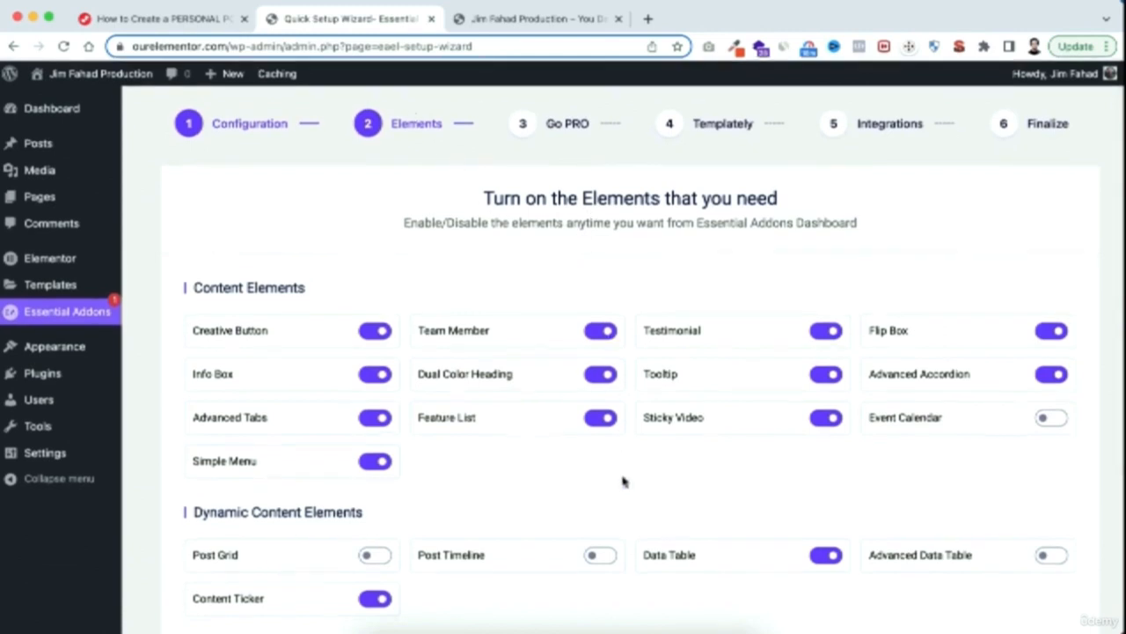
scroll(623, 480, "down", 4)
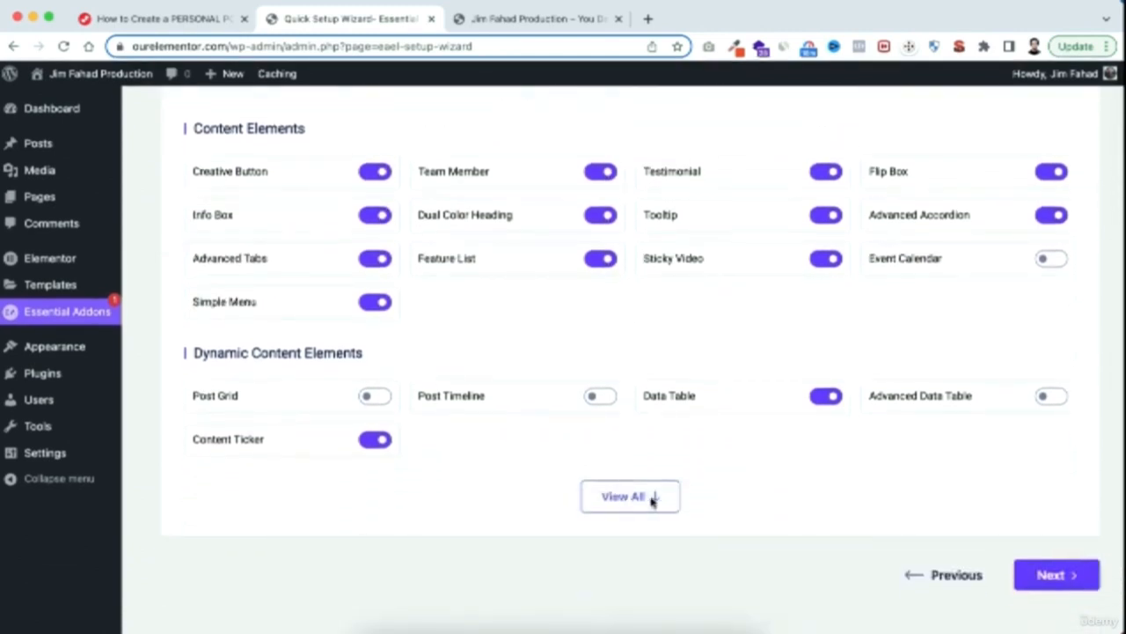
left_click(652, 498)
scroll(648, 604, "down", 8)
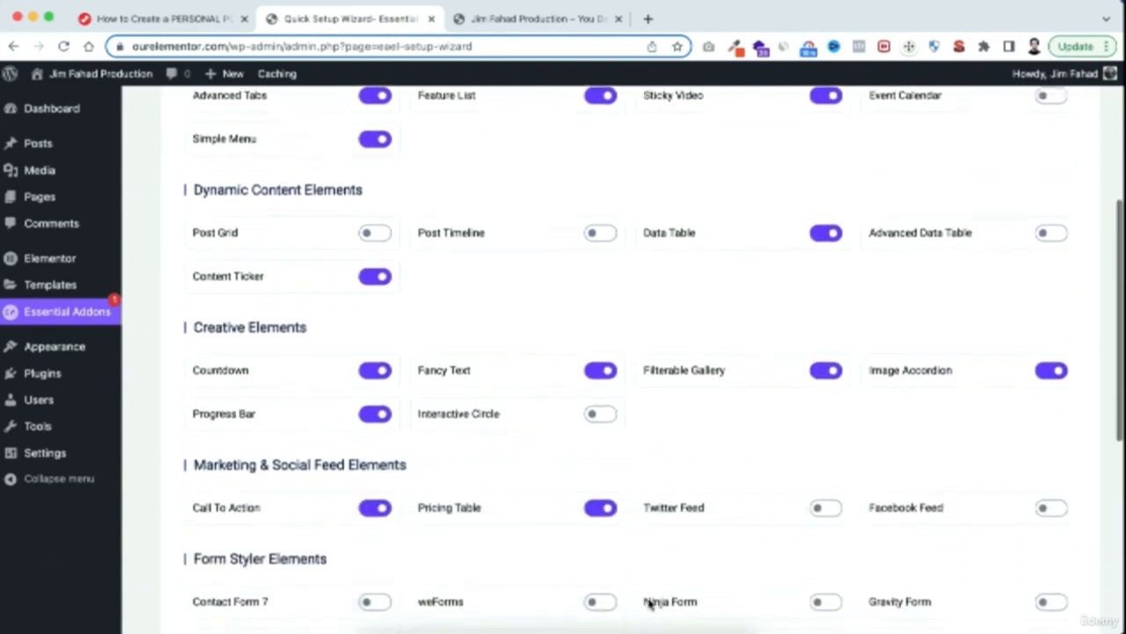
scroll(648, 596, "down", 1)
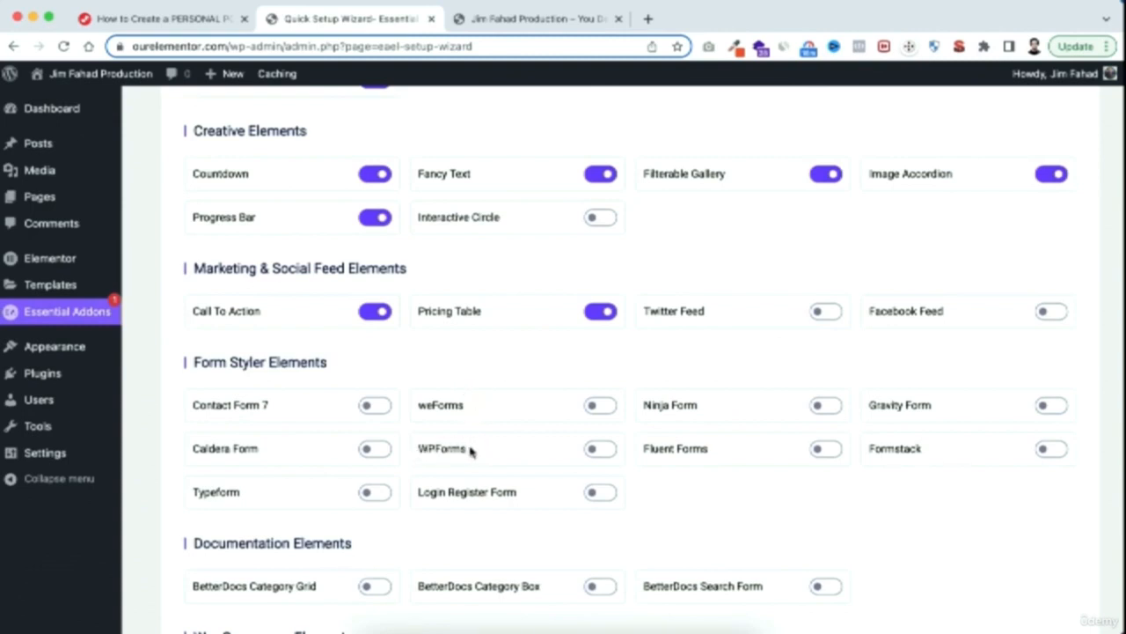
left_click(609, 451)
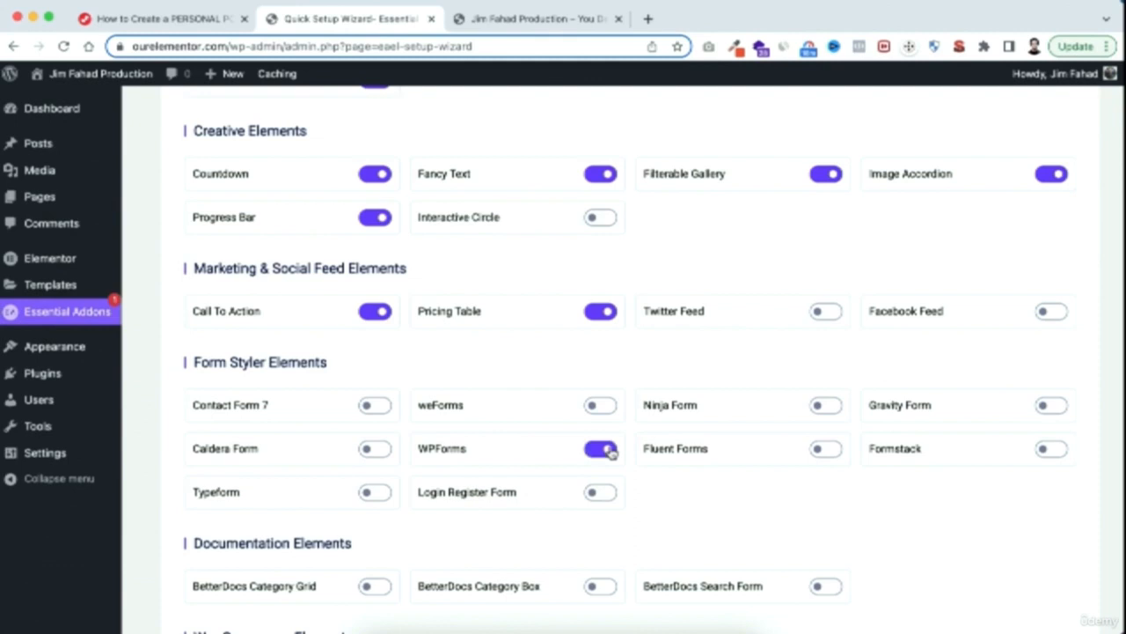
scroll(821, 539, "down", 5)
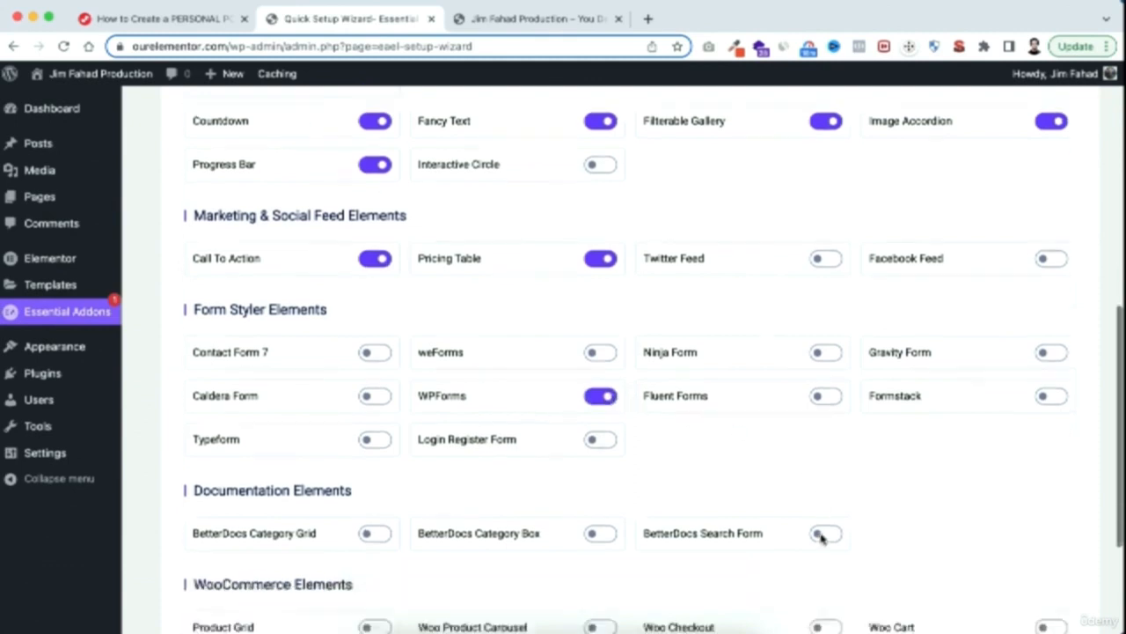
Finish the Essential Addons setup without upgrading to PRO or installing Templately or any integrations, and decline the contributor data collection
left_click(1063, 546)
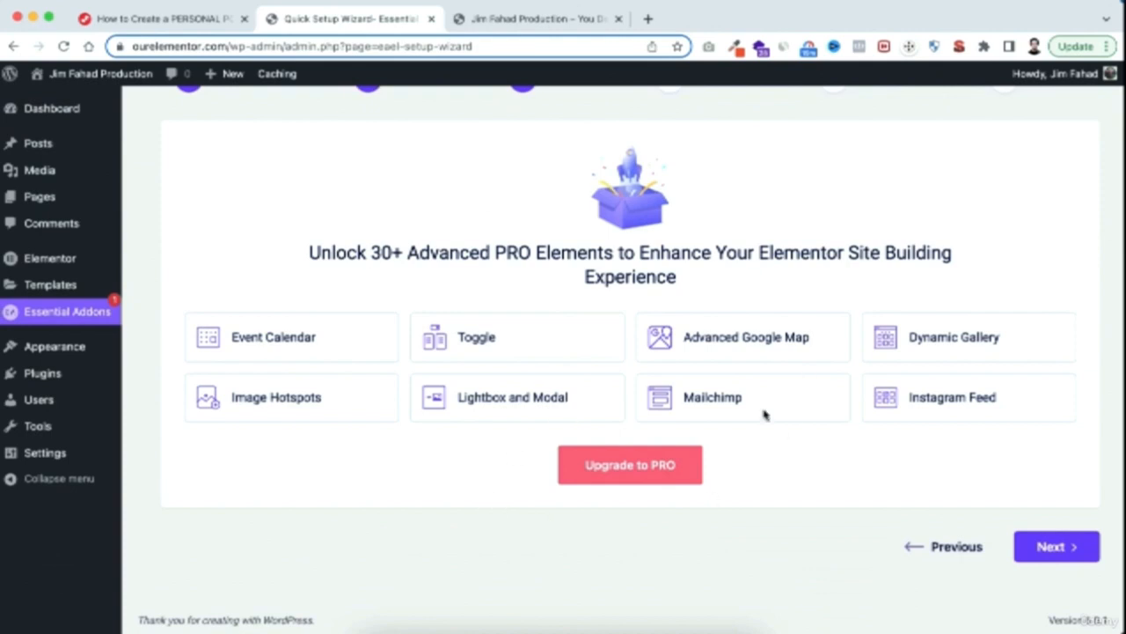
left_click(1071, 545)
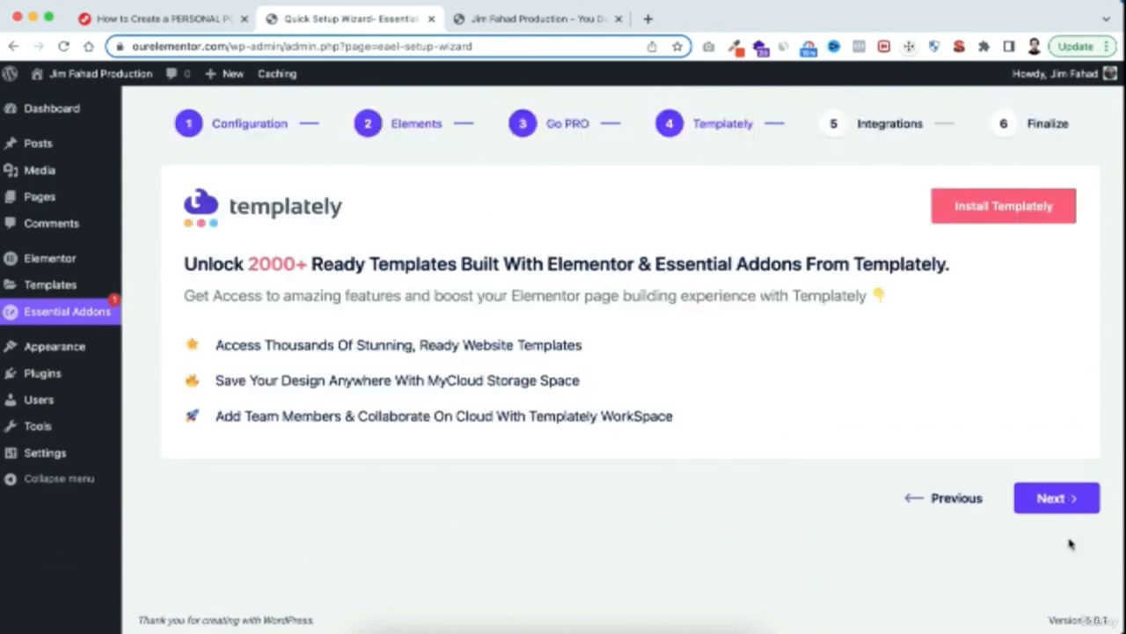
left_click(1071, 498)
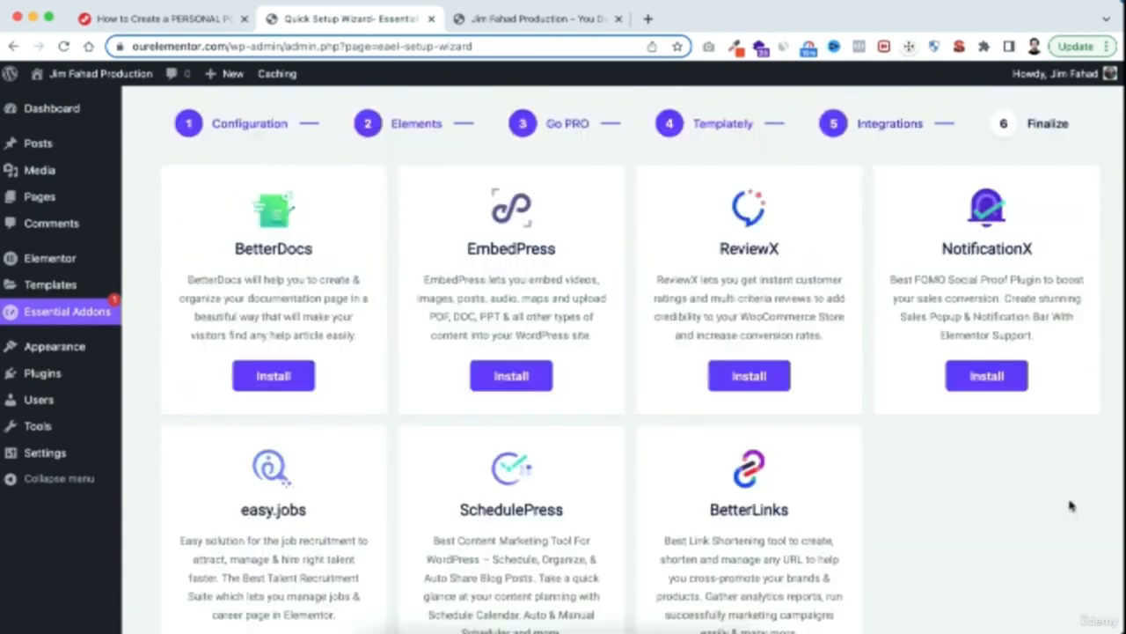
scroll(940, 504, "down", 5)
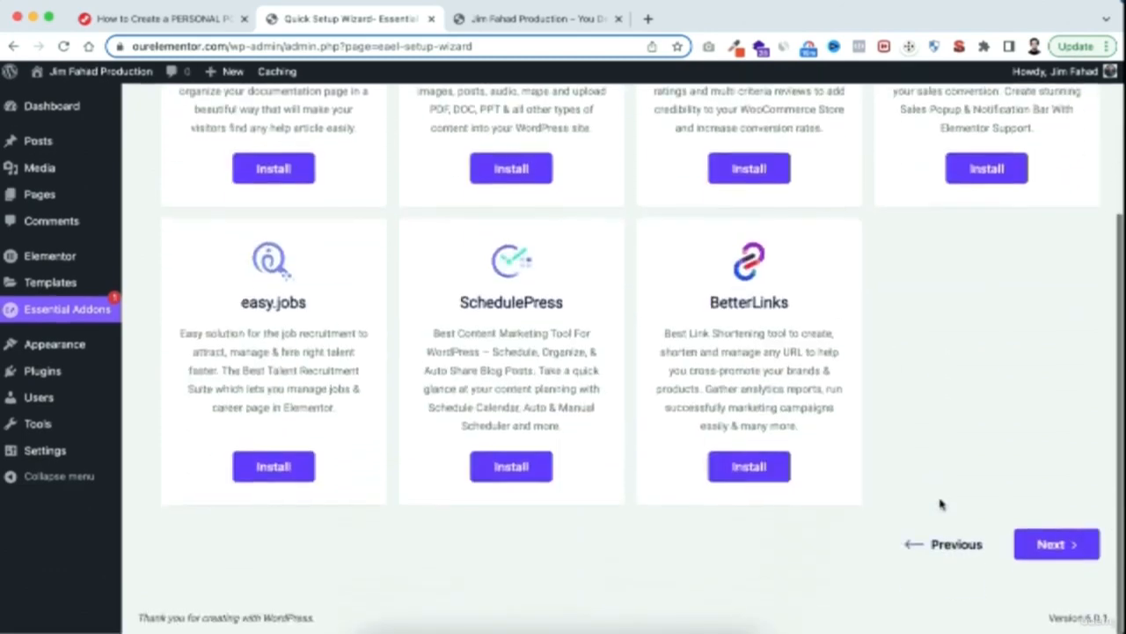
left_click(1068, 547)
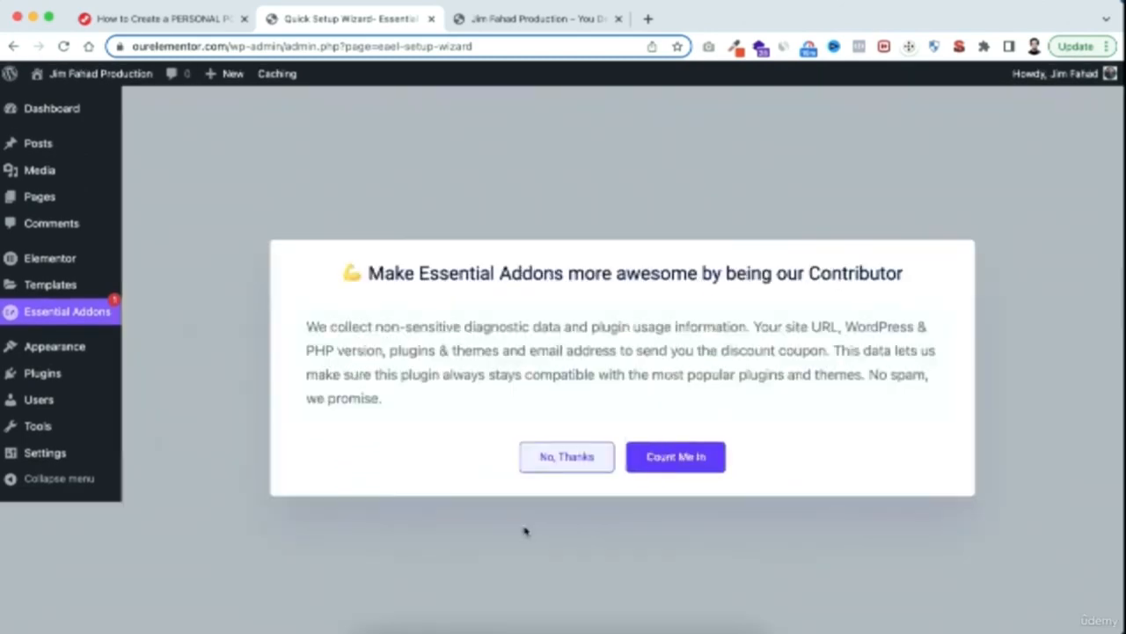
left_click(576, 456)
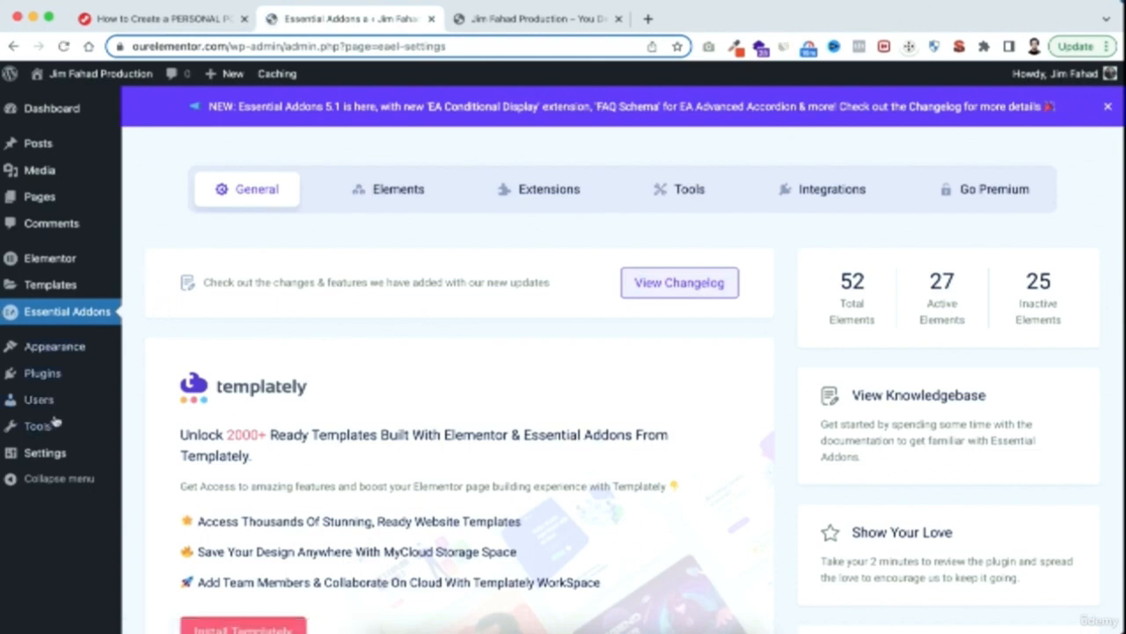
Search new plugins for "wpforms", install and activate Contact Form by WPForms, and open the list of installed plugins
mouse_move(44, 379)
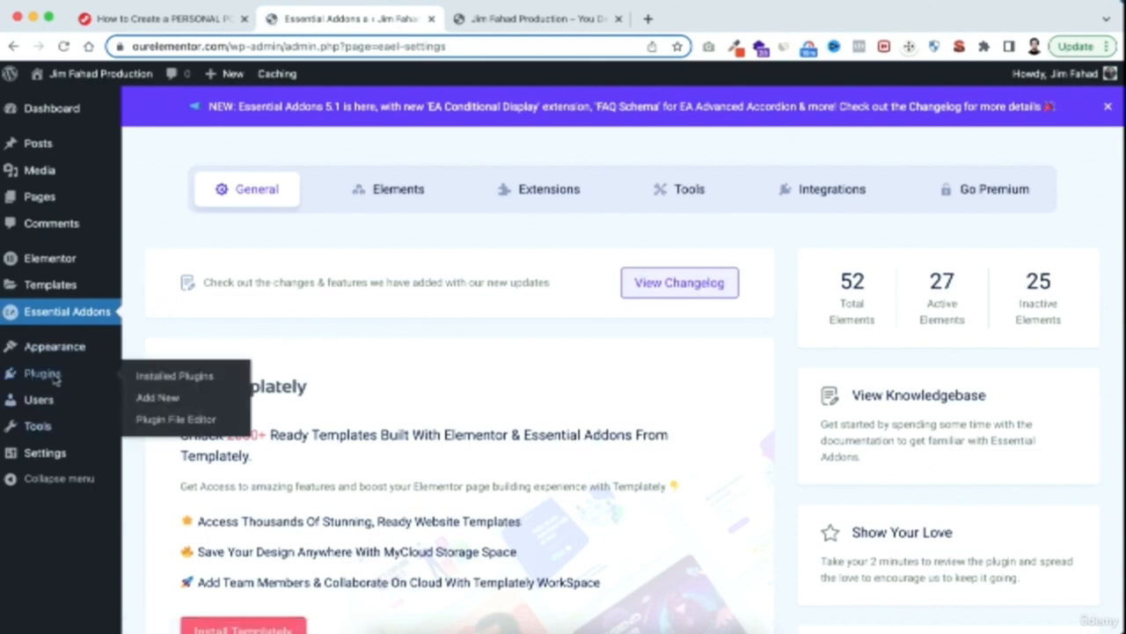
left_click(158, 398)
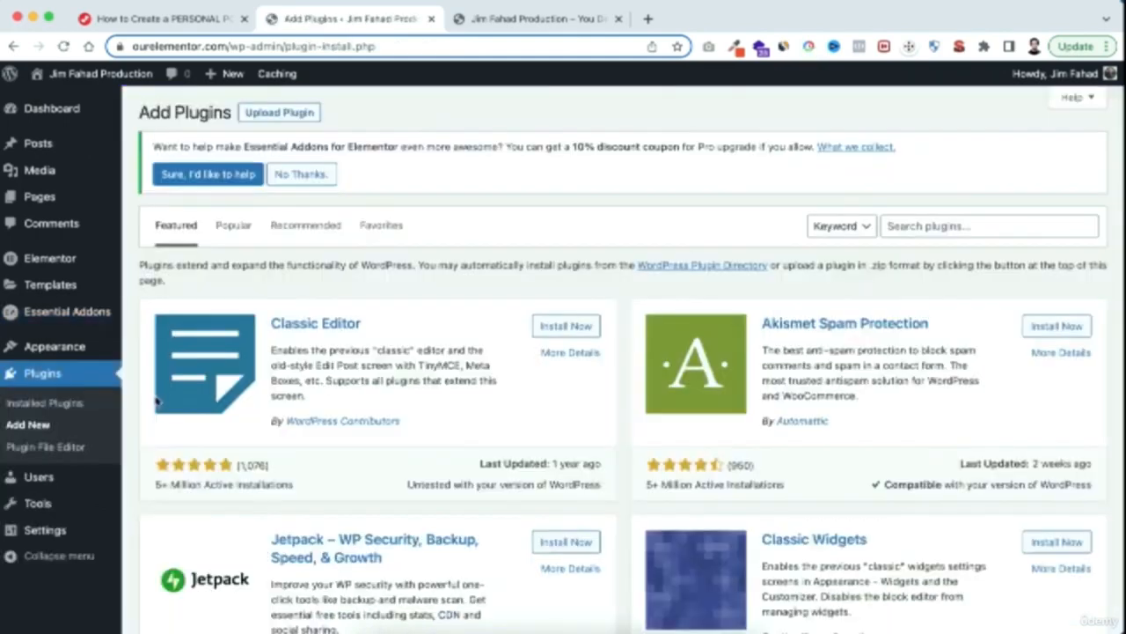
left_click(919, 221)
type("wpforms")
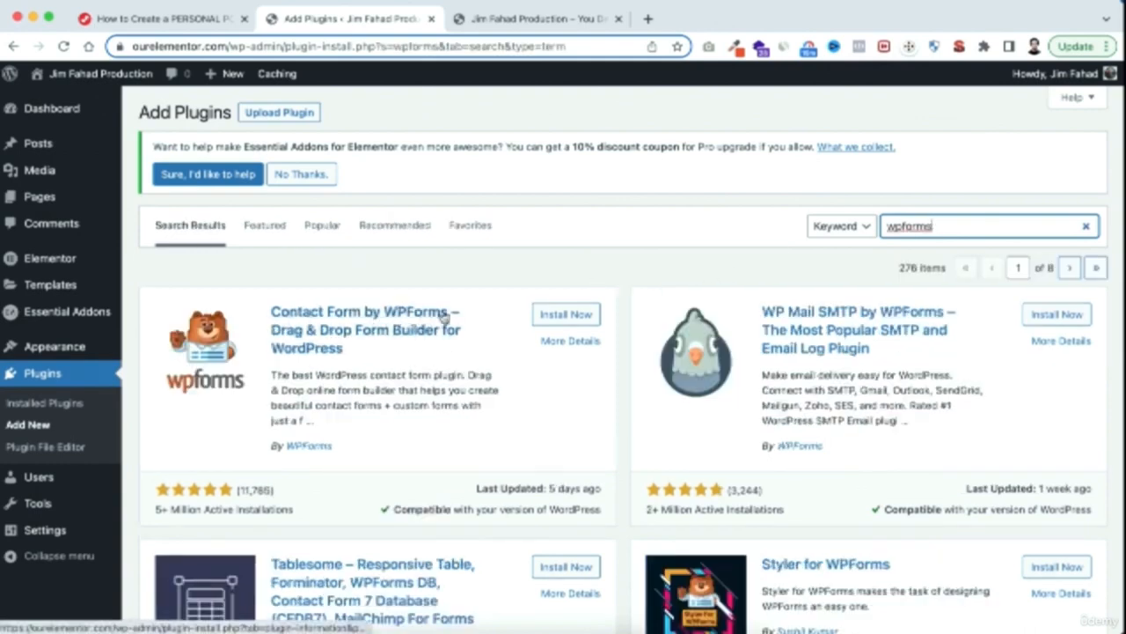
left_click(568, 315)
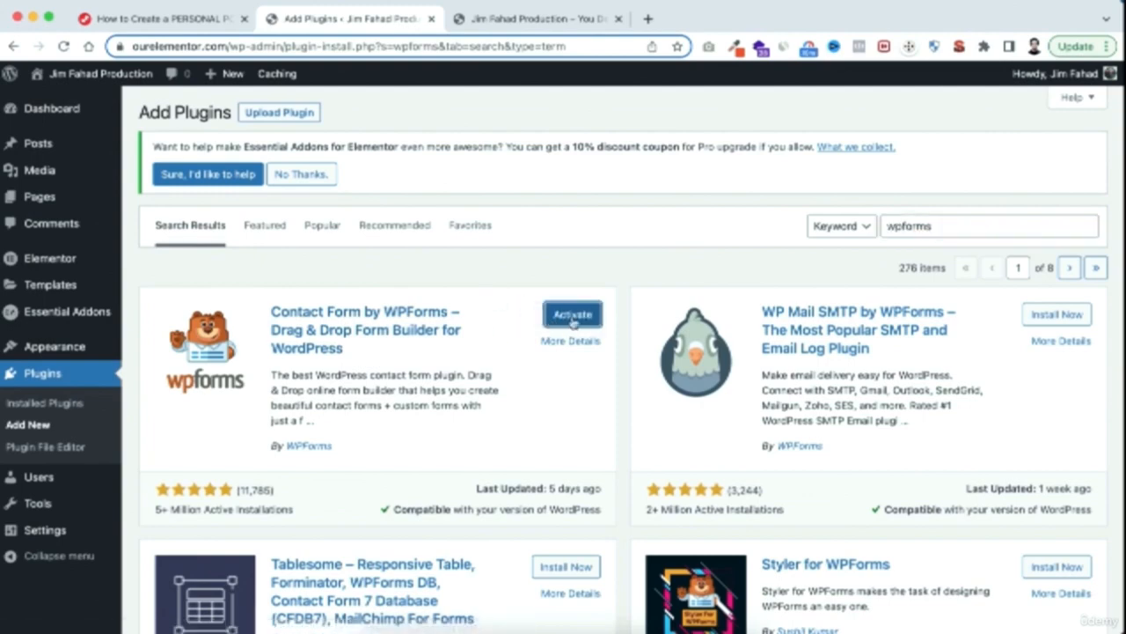
left_click(573, 319)
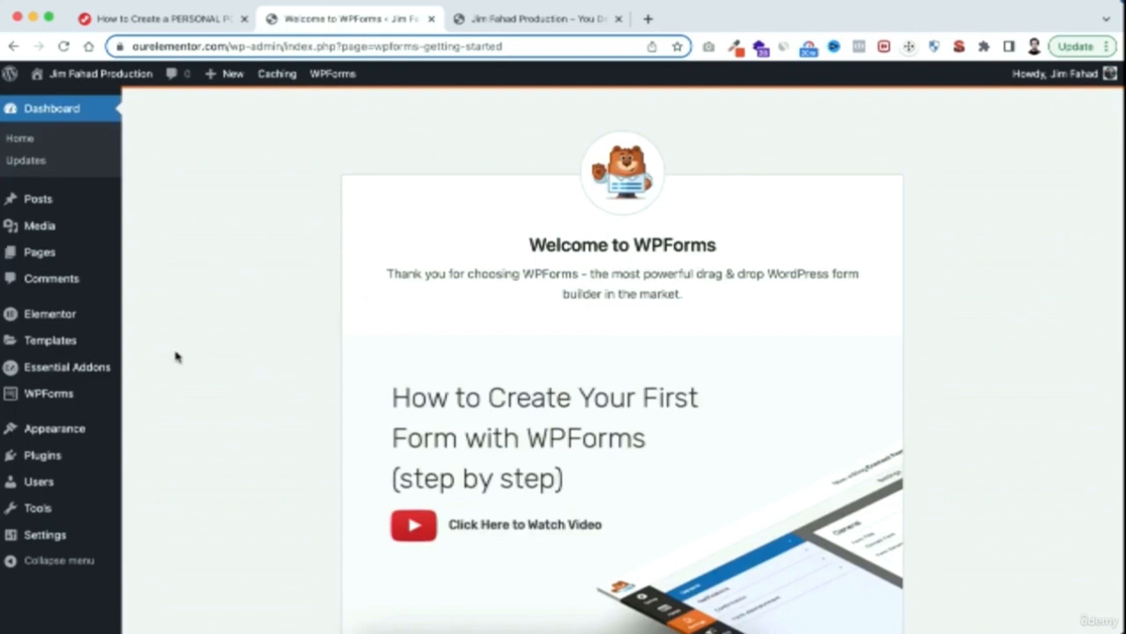
mouse_move(39, 462)
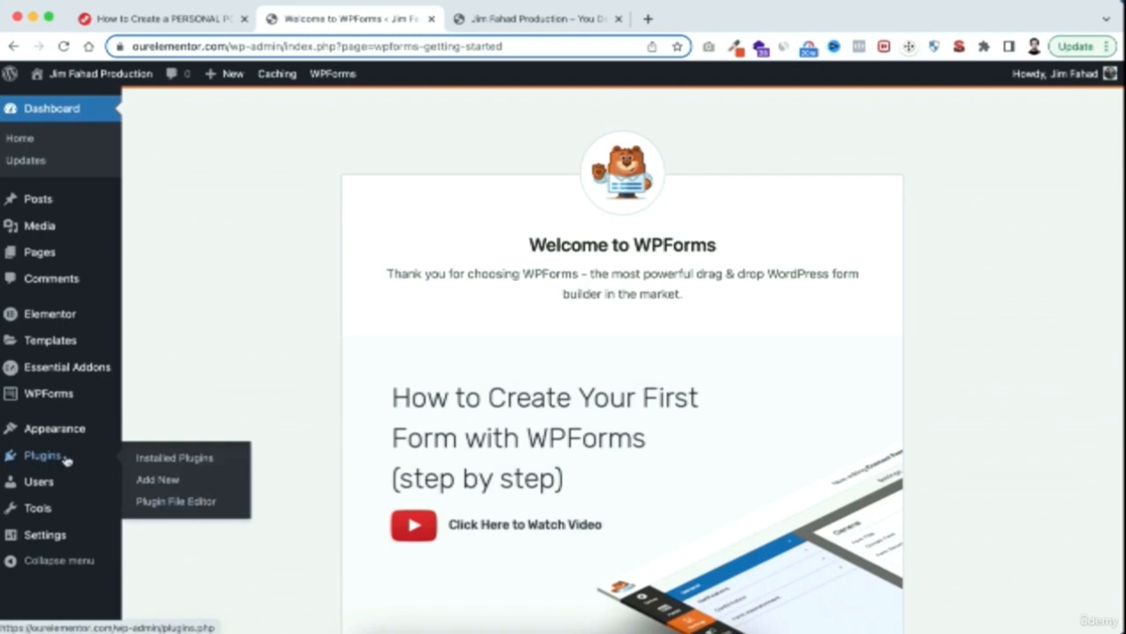
left_click(192, 461)
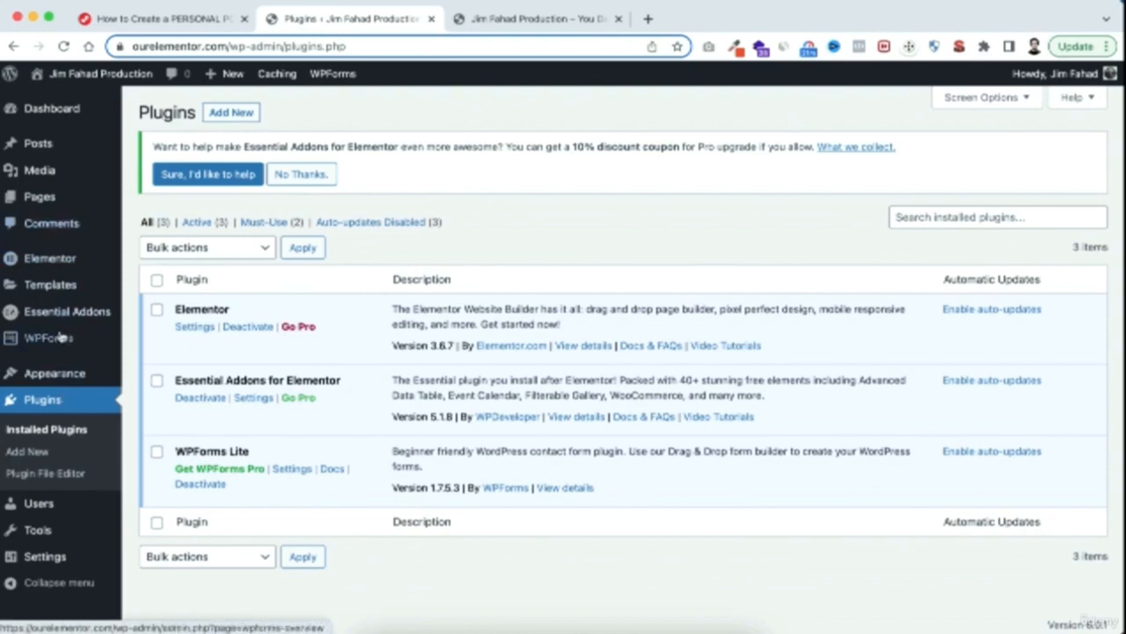
Set Enable Unfiltered File Uploads to Enable in Elementor's advanced settings and save the changes
mouse_move(51, 262)
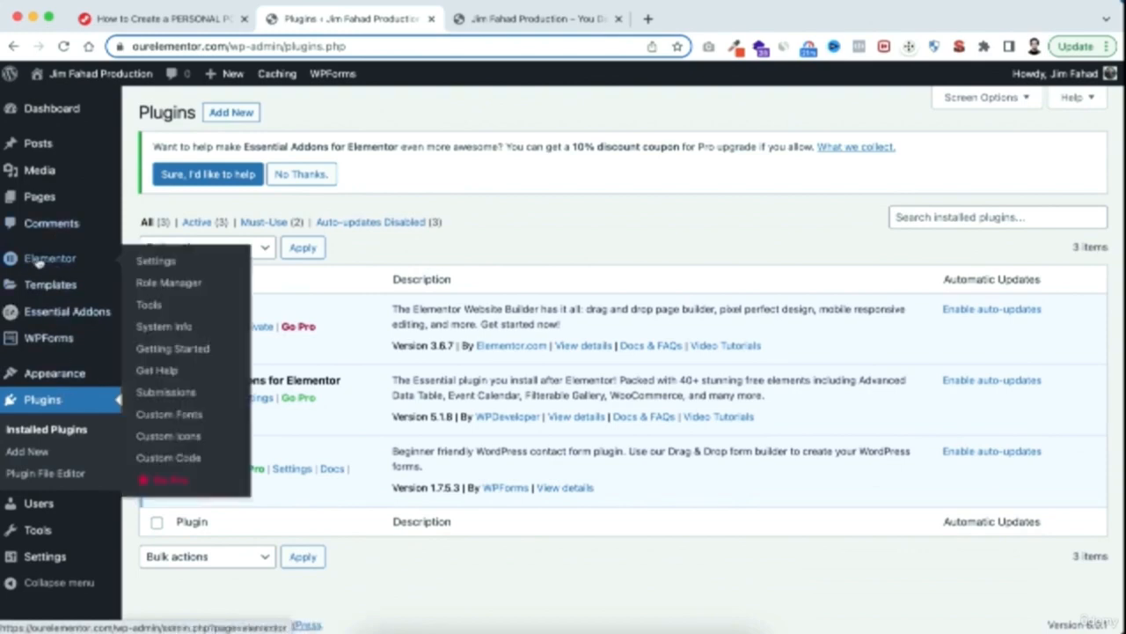
left_click(156, 261)
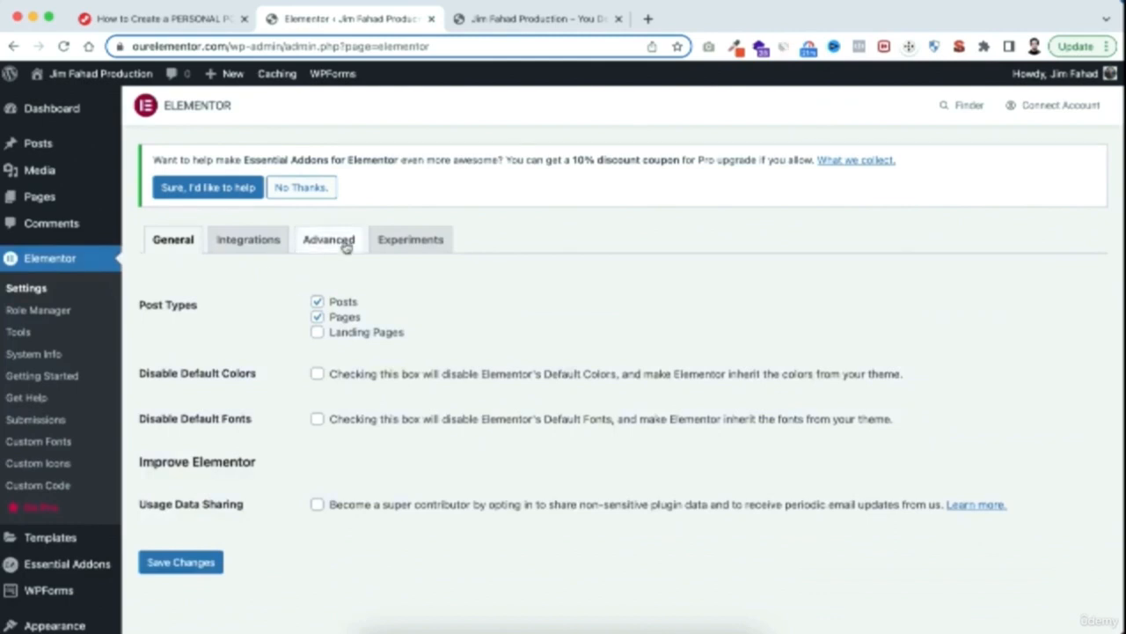
left_click(346, 249)
scroll(270, 476, "down", 1)
scroll(270, 476, "down", 2)
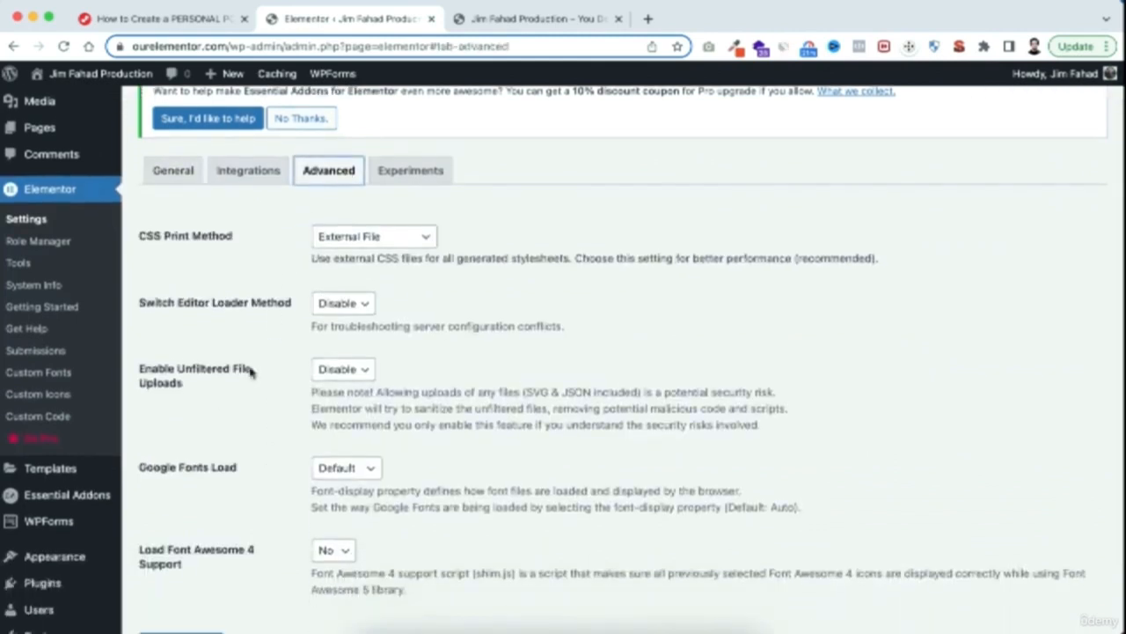
left_click(335, 369)
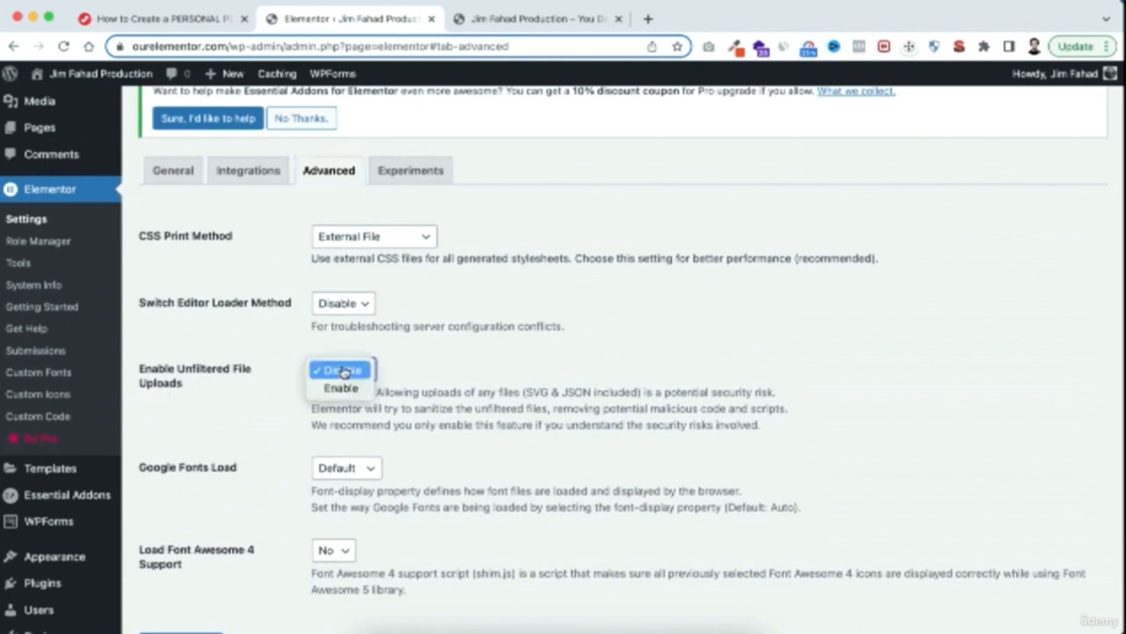
left_click(340, 390)
scroll(264, 475, "down", 4)
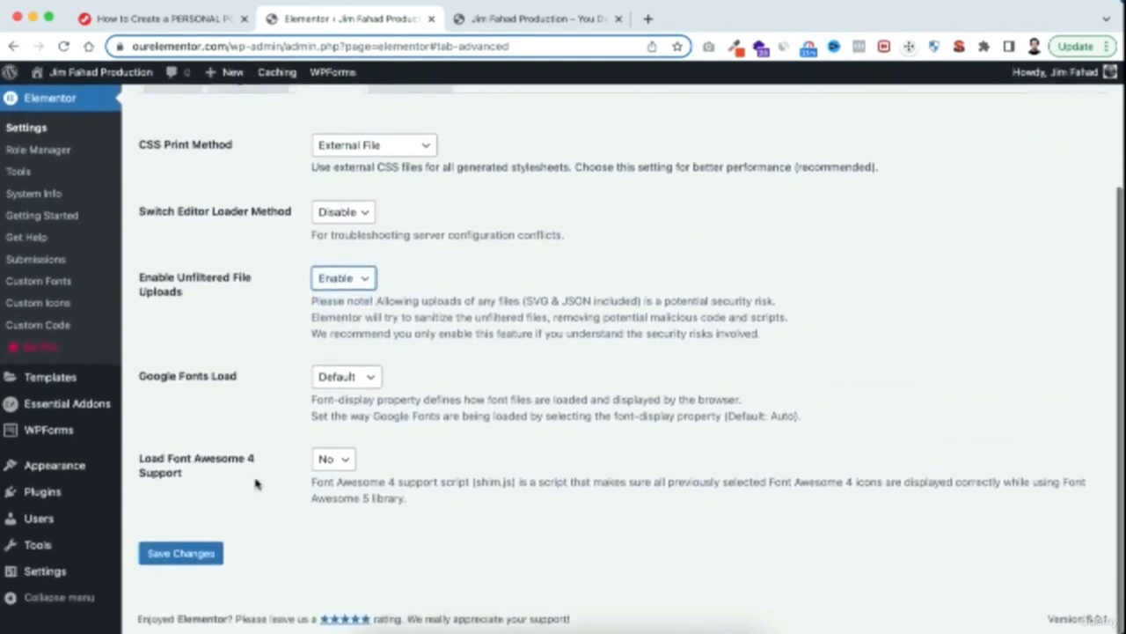
left_click(195, 555)
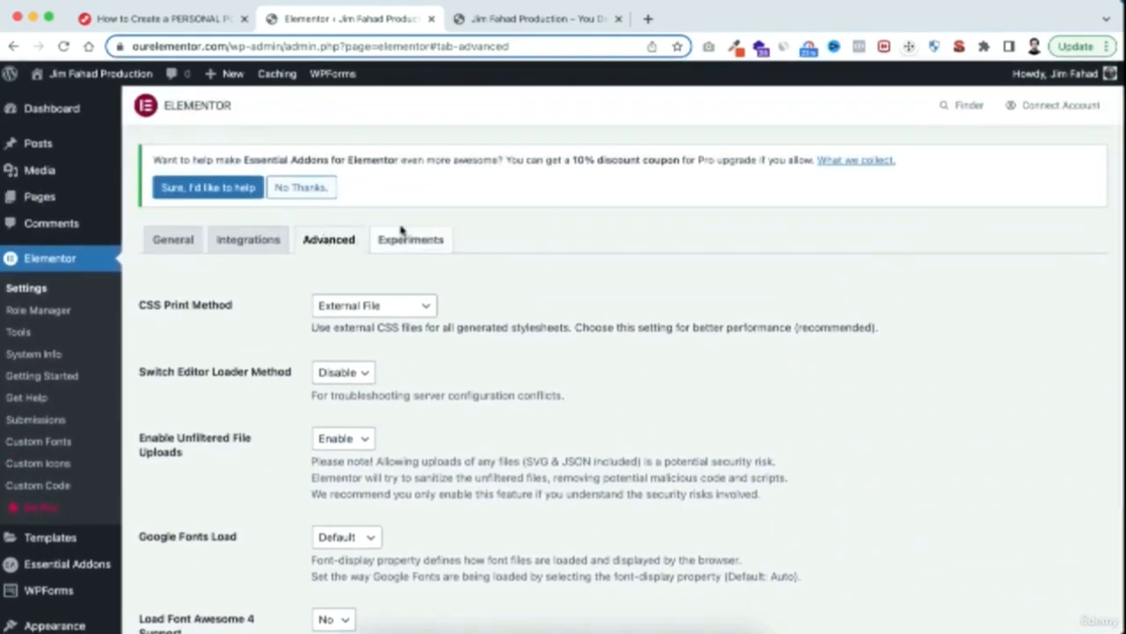
Set the Flexbox Container experiment to Active in Elementor's settings and save the changes
left_click(417, 245)
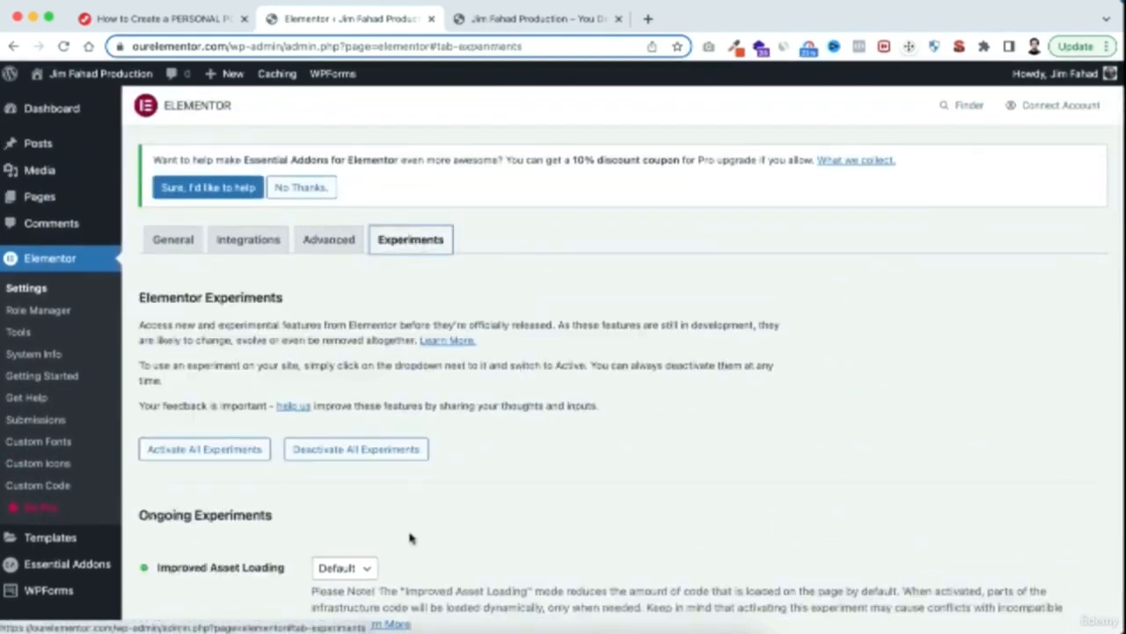
scroll(410, 533, "down", 10)
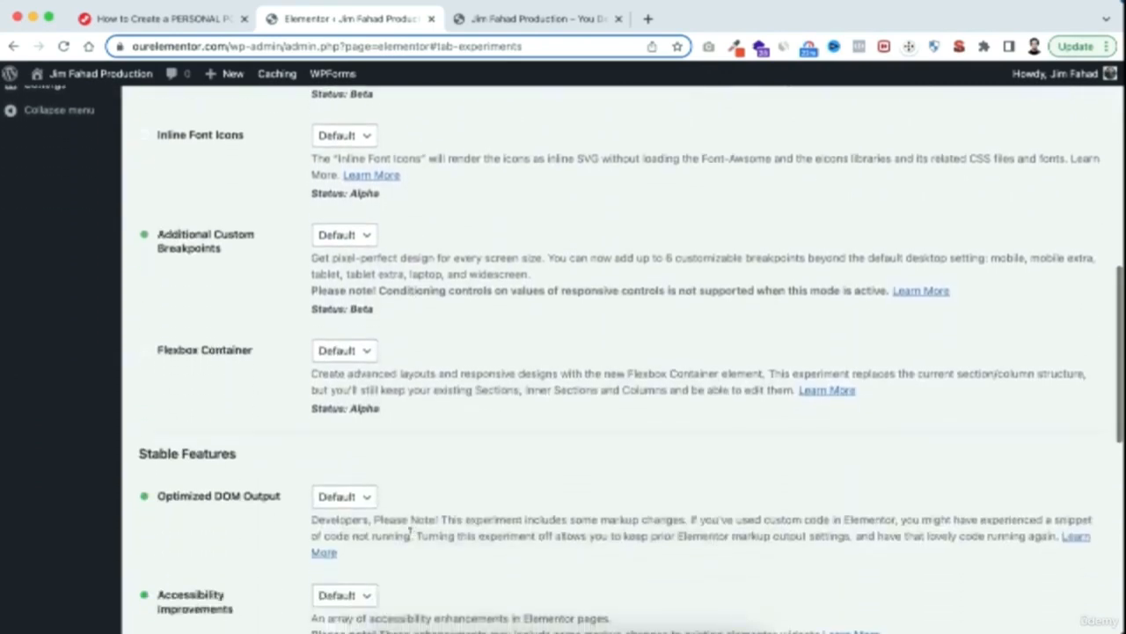
scroll(409, 534, "up", 1)
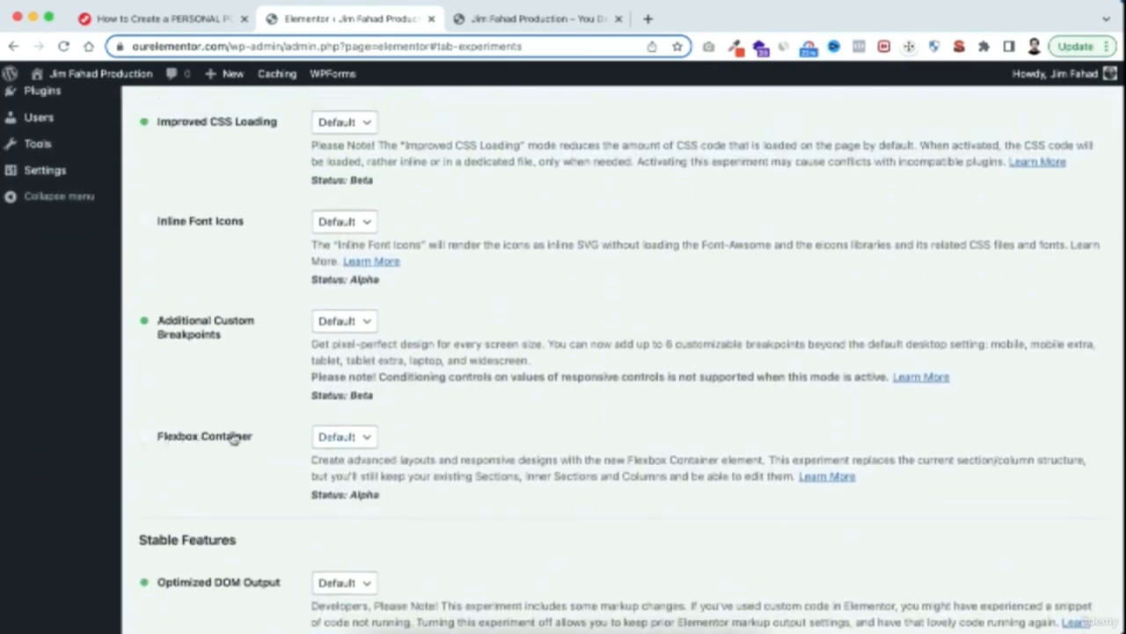
left_click(341, 436)
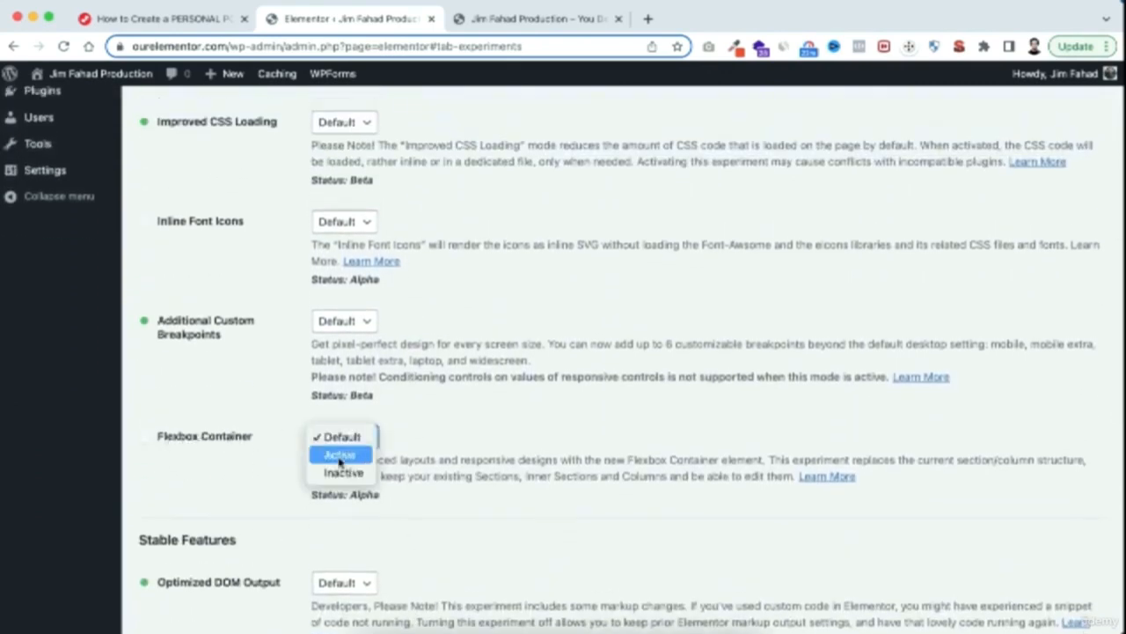
left_click(351, 454)
scroll(322, 533, "down", 8)
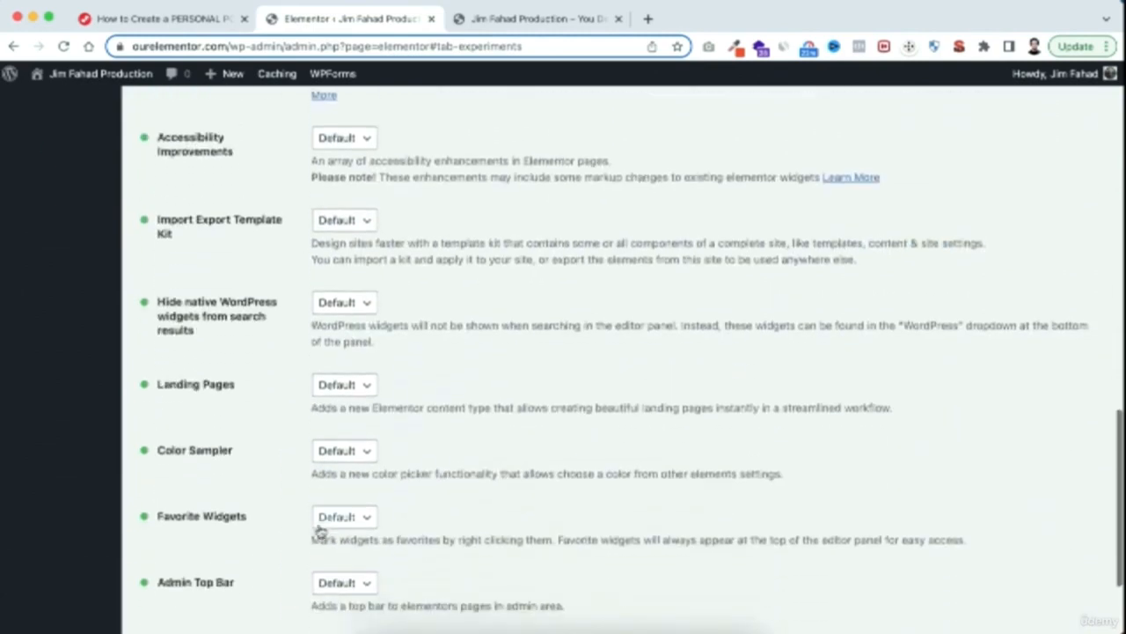
left_click(211, 557)
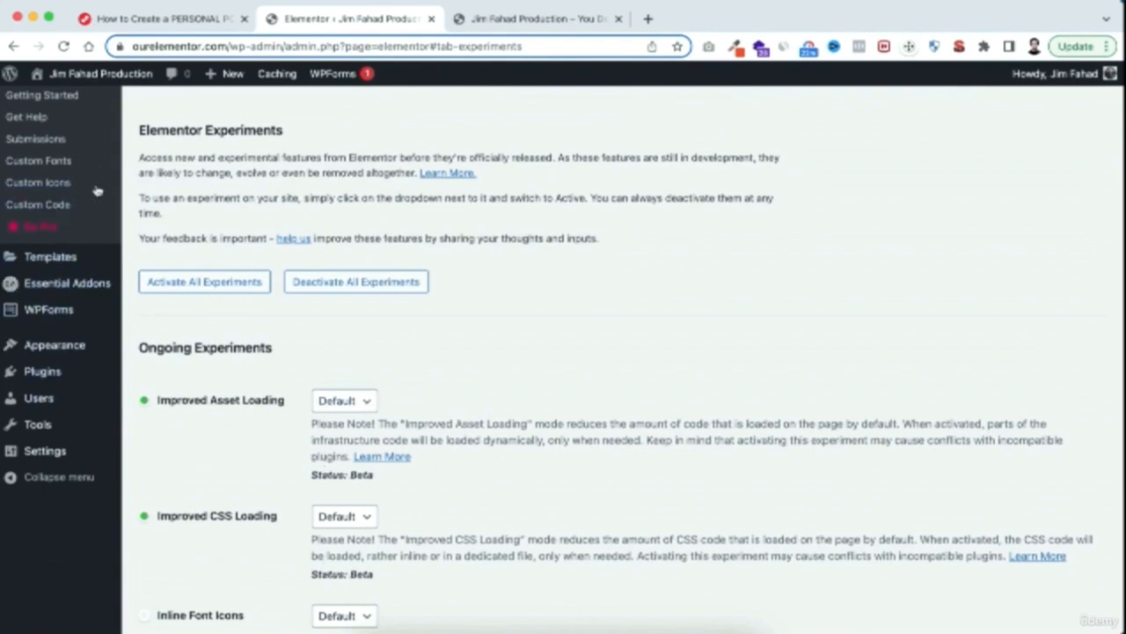
Move the Privacy Policy and Sample Page pages to the trash with one bulk action
scroll(97, 191, "up", 5)
mouse_move(97, 194)
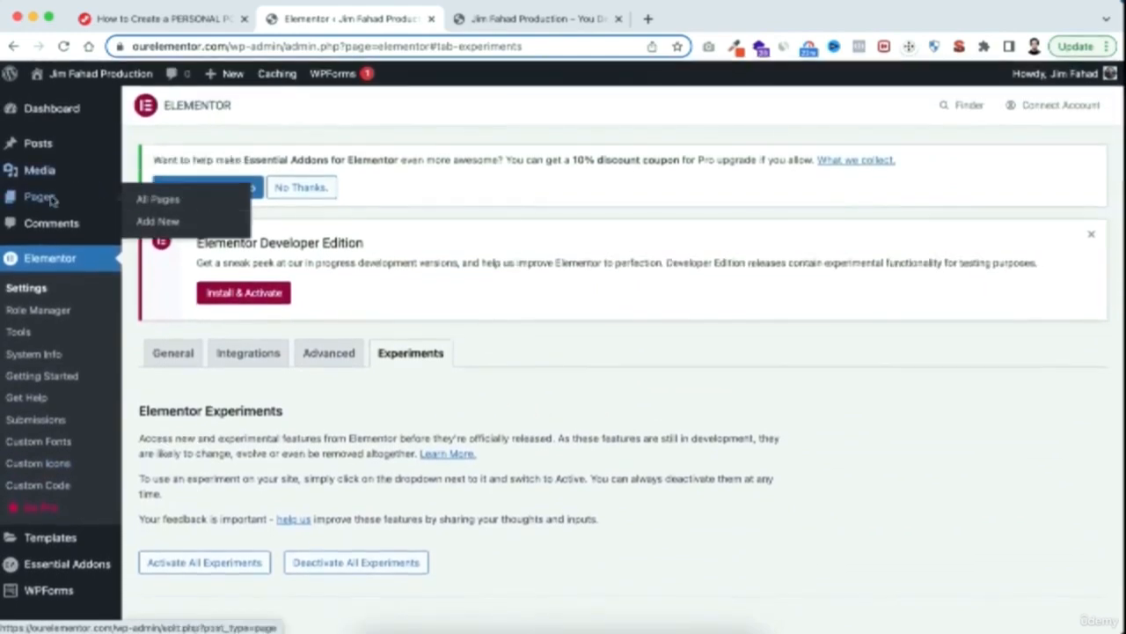
left_click(165, 202)
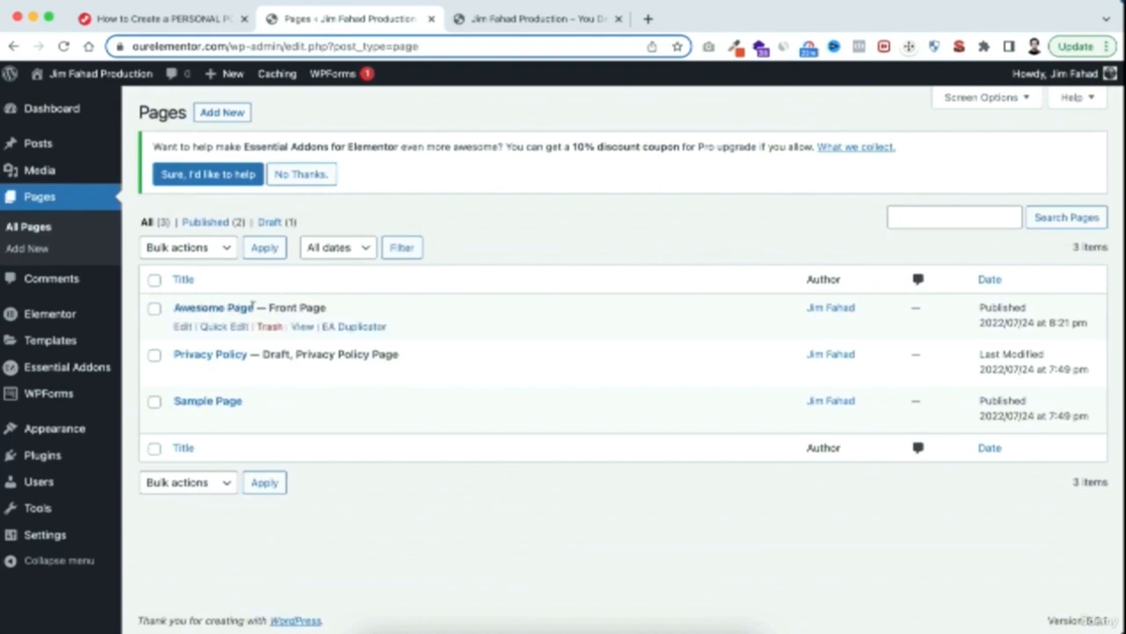
left_click(154, 355)
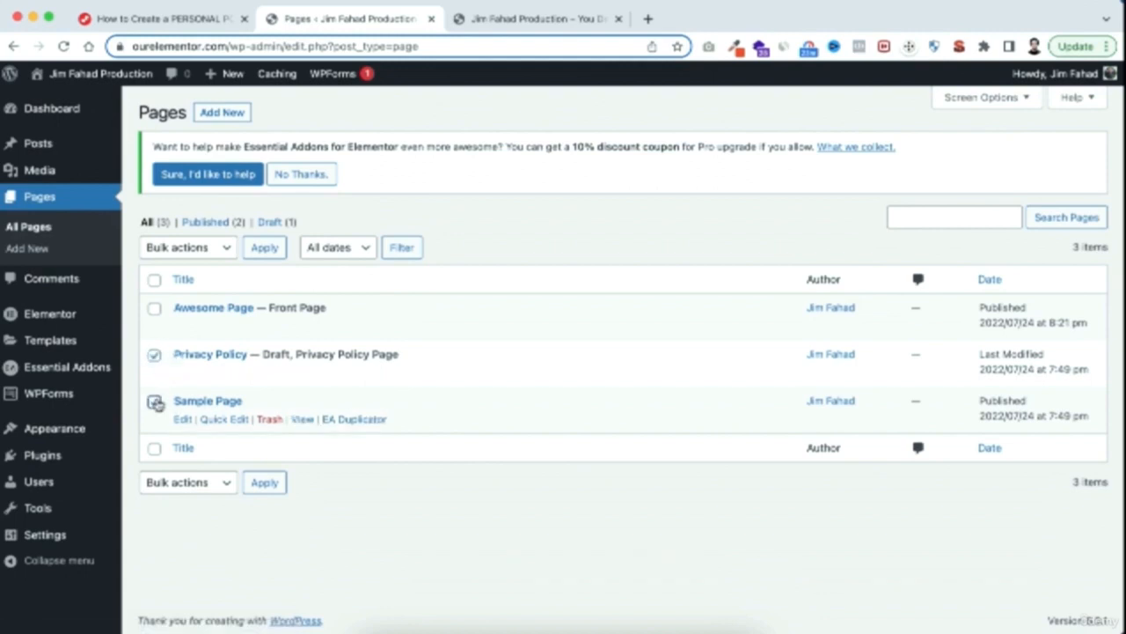
left_click(156, 402)
left_click(192, 250)
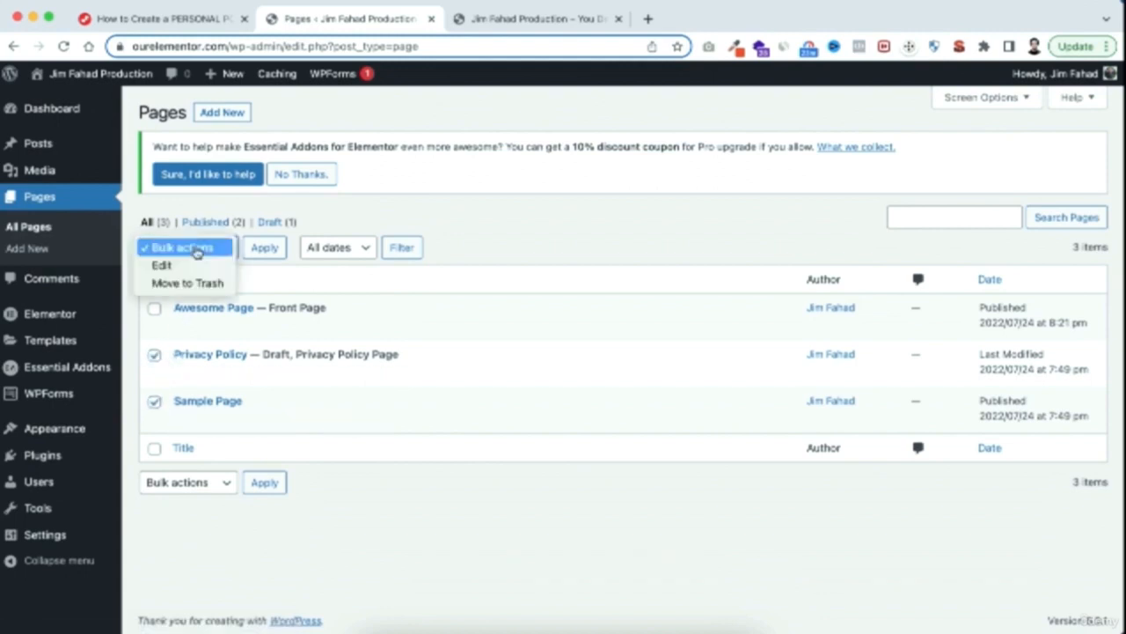
left_click(176, 286)
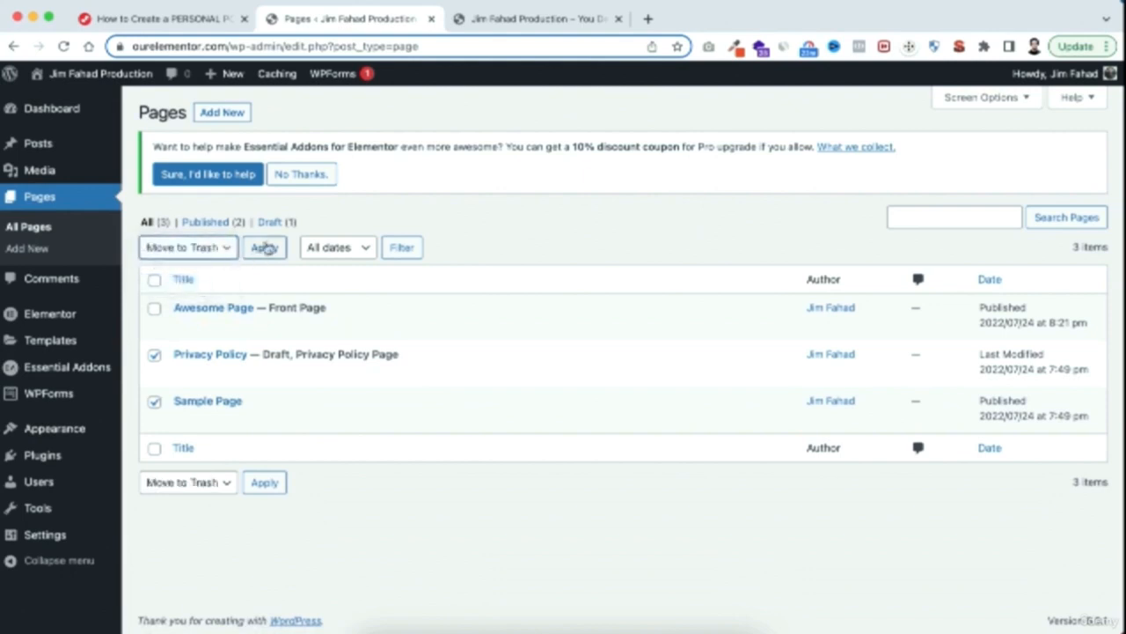
left_click(264, 253)
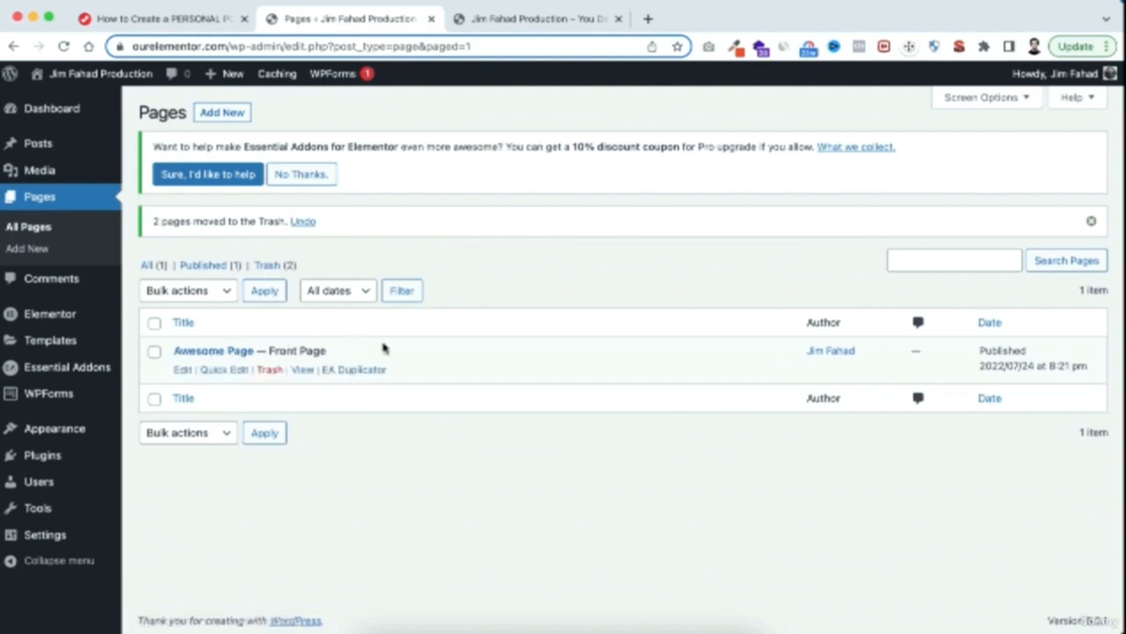
Open the Awesome Page front page for editing with Elementor and look through the available widgets
left_click(182, 369)
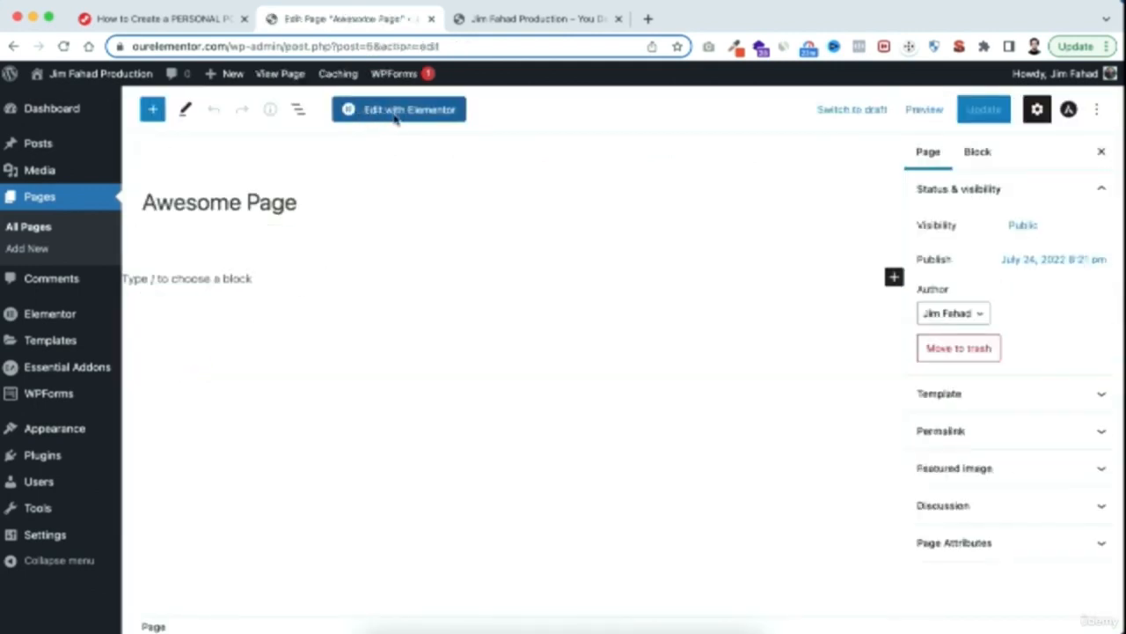
left_click(396, 112)
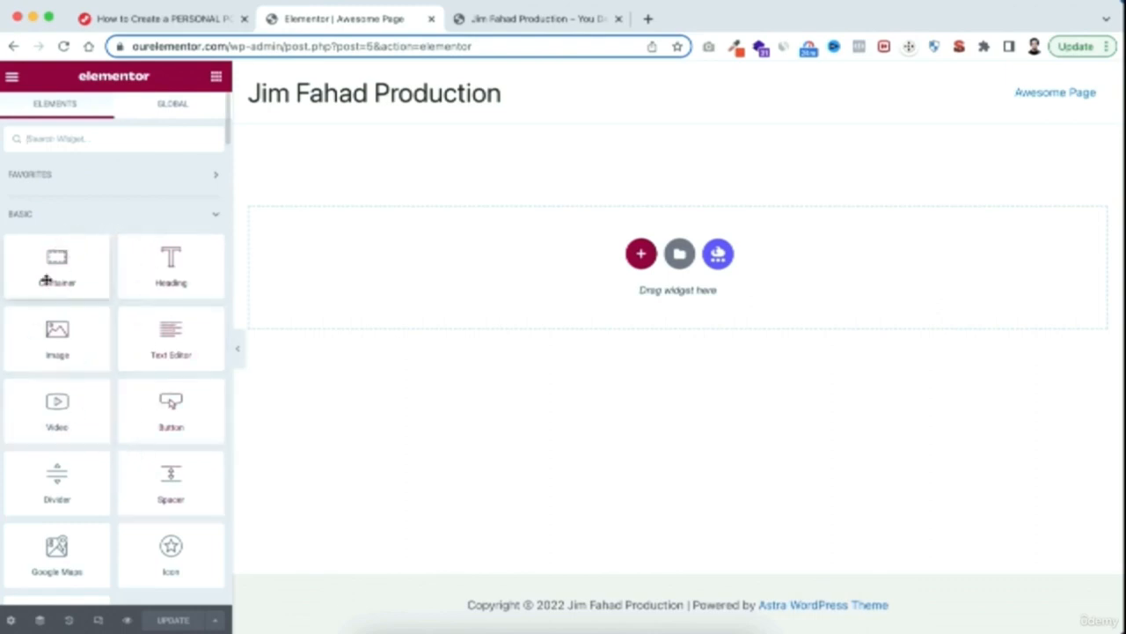
scroll(167, 475, "down", 1)
scroll(165, 466, "up", 1)
scroll(165, 467, "down", 15)
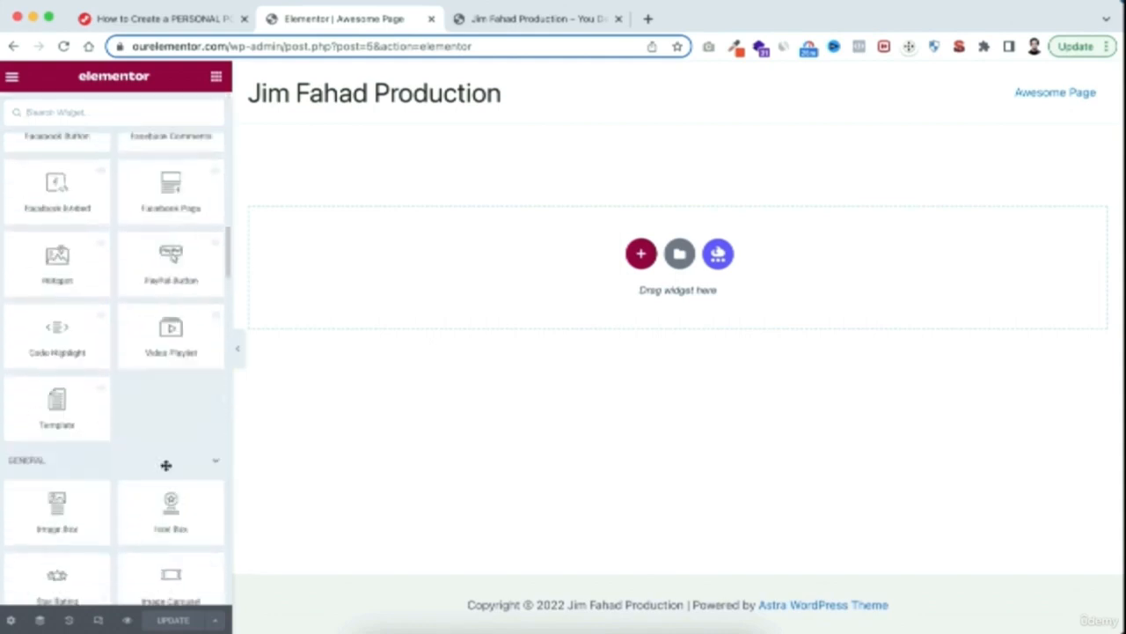
scroll(147, 290, "up", 15)
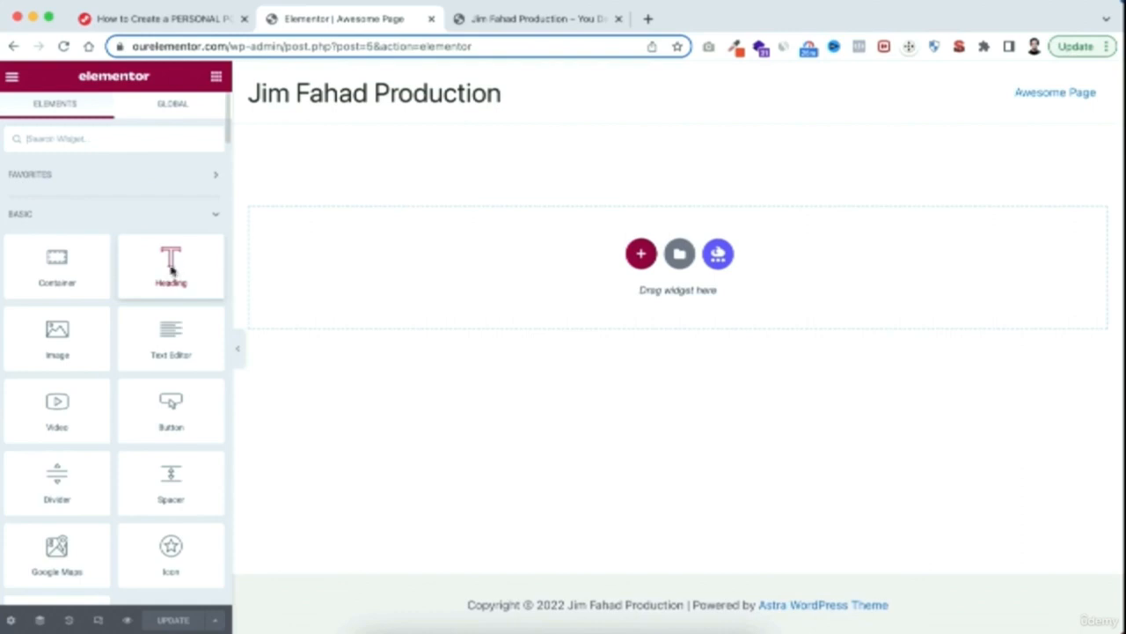
Add a Heading widget to the empty page with the business name "Jim Fahad Digital" as its title, and center-align it
left_click_drag(156, 273, 547, 253)
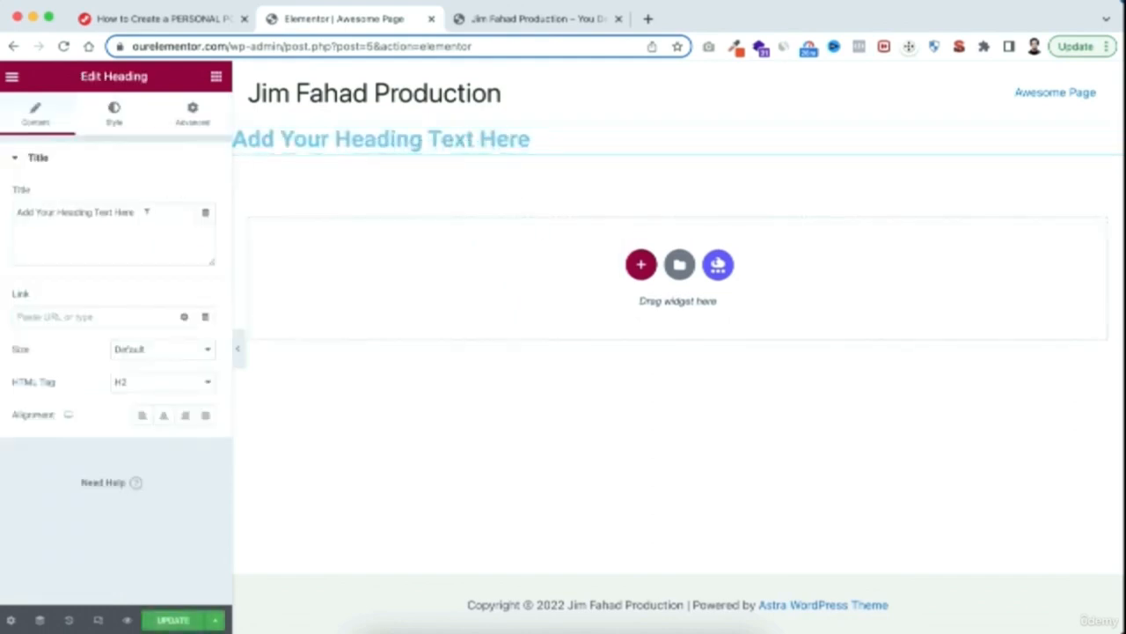
left_click_drag(146, 212, 2, 222)
type("Jim")
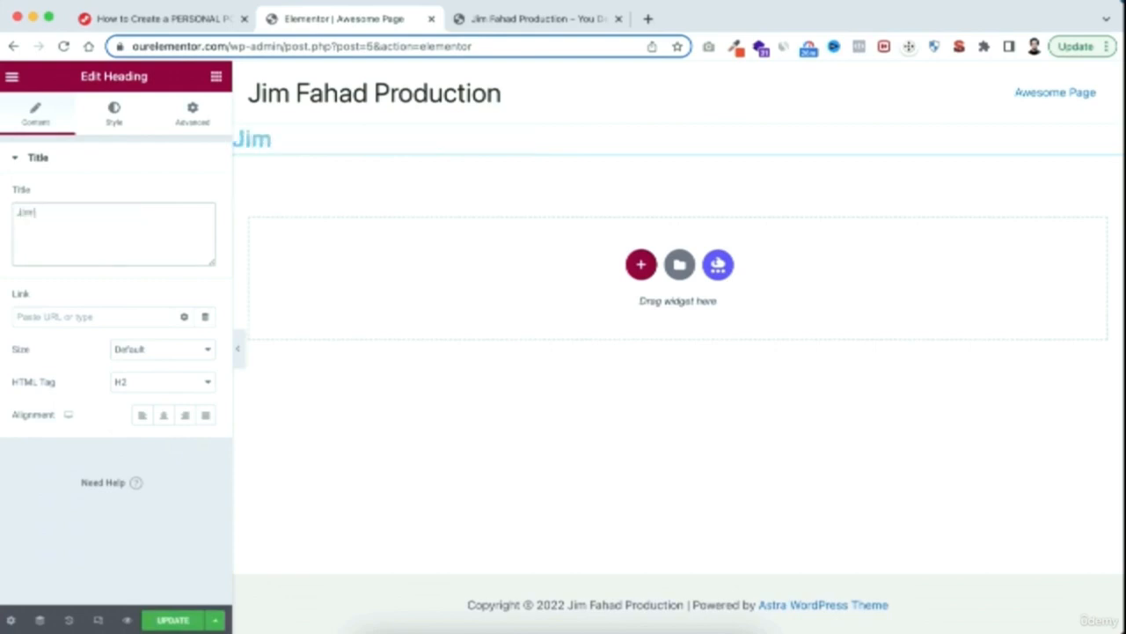
type(" Fahad Digital")
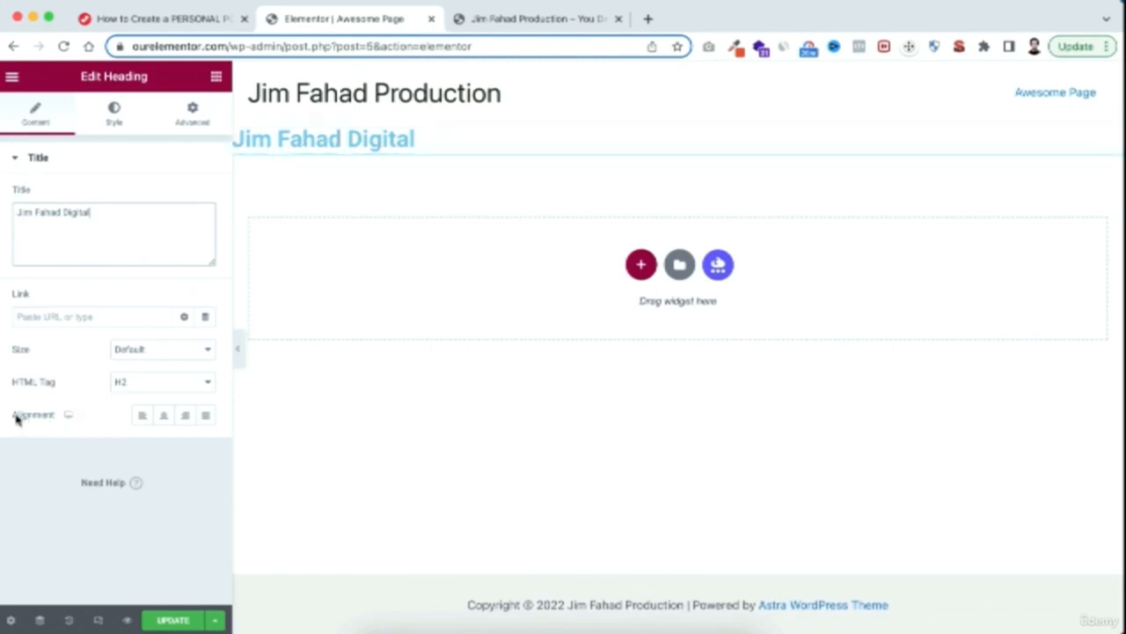
left_click(164, 417)
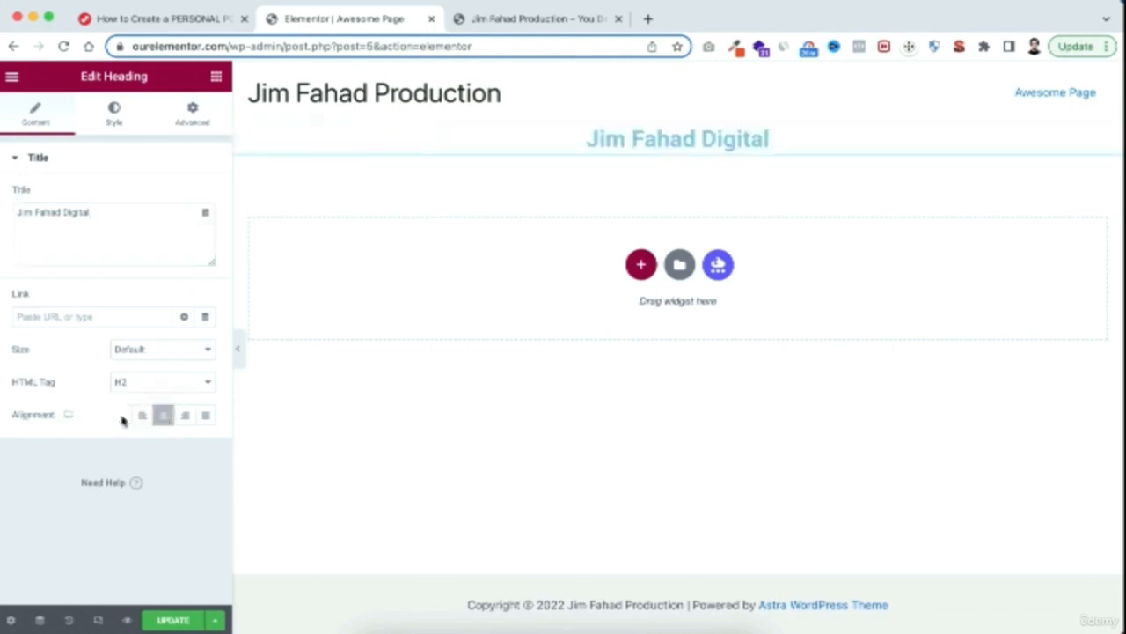
left_click(186, 416)
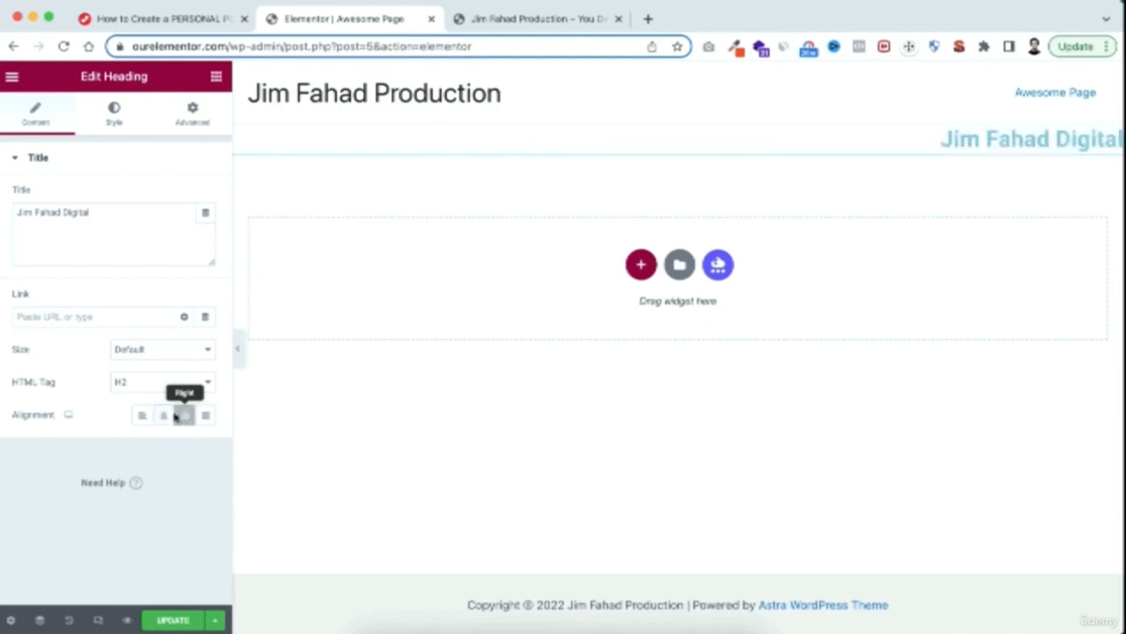
left_click(165, 417)
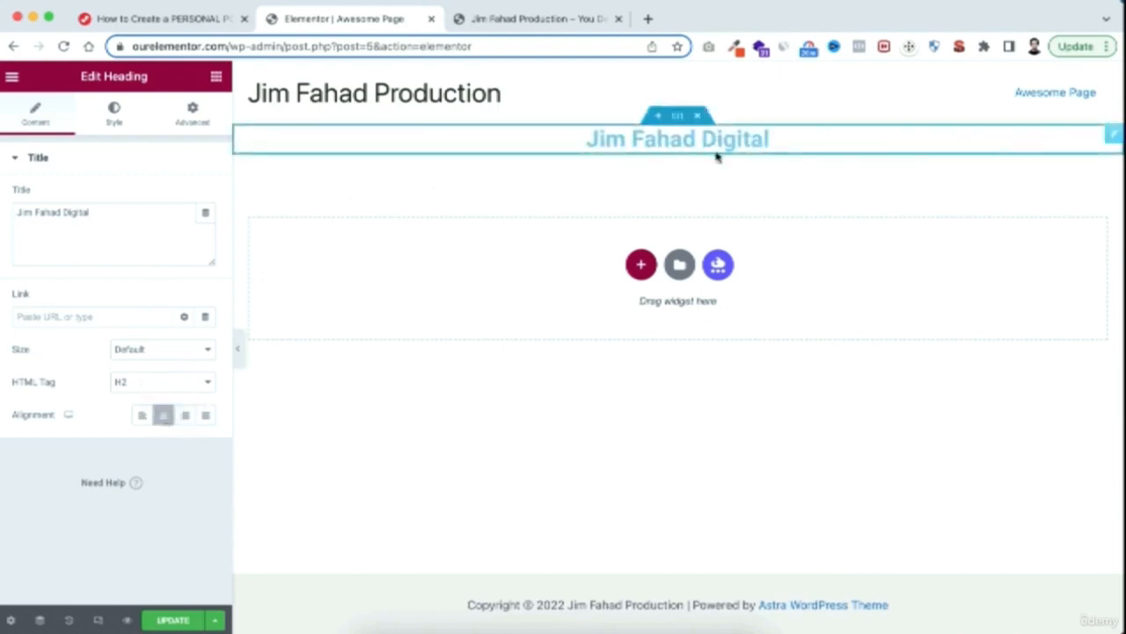
Change the heading's text color to a bright pink
left_click(115, 113)
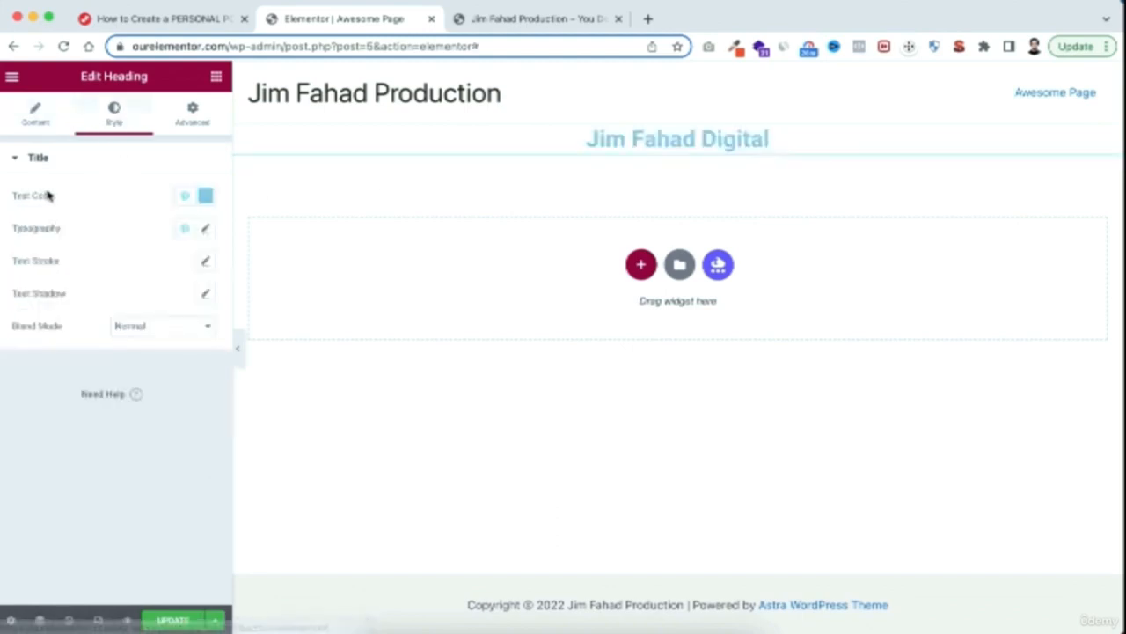
left_click(205, 194)
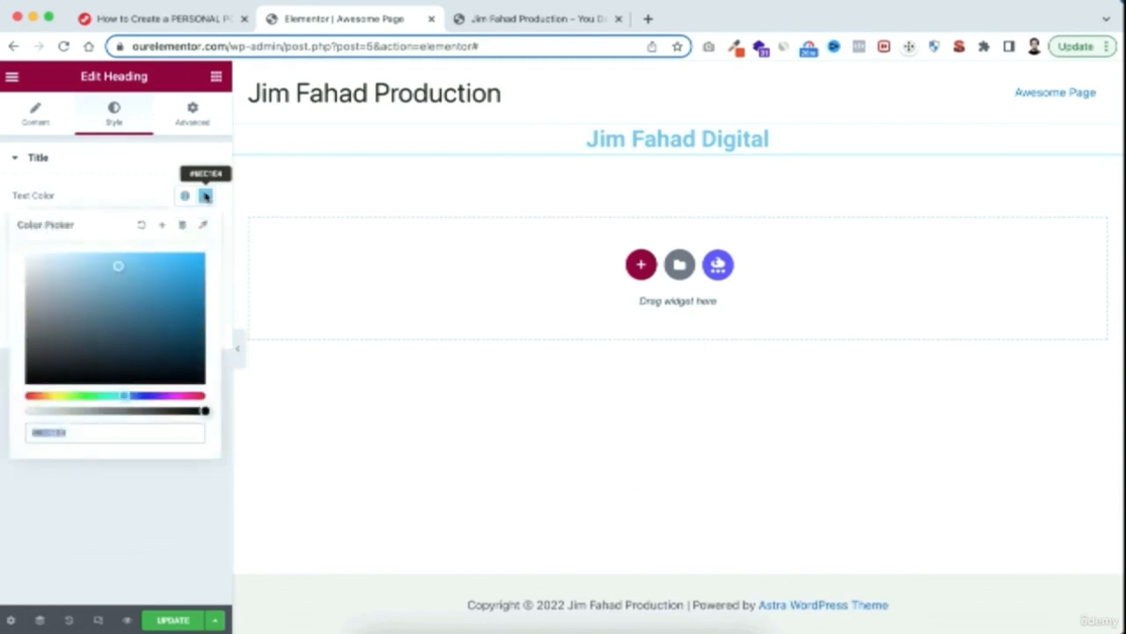
mouse_move(148, 314)
left_mouse_down()
mouse_move(150, 294)
mouse_move(189, 270)
mouse_move(199, 304)
mouse_move(173, 331)
mouse_move(168, 308)
left_mouse_up()
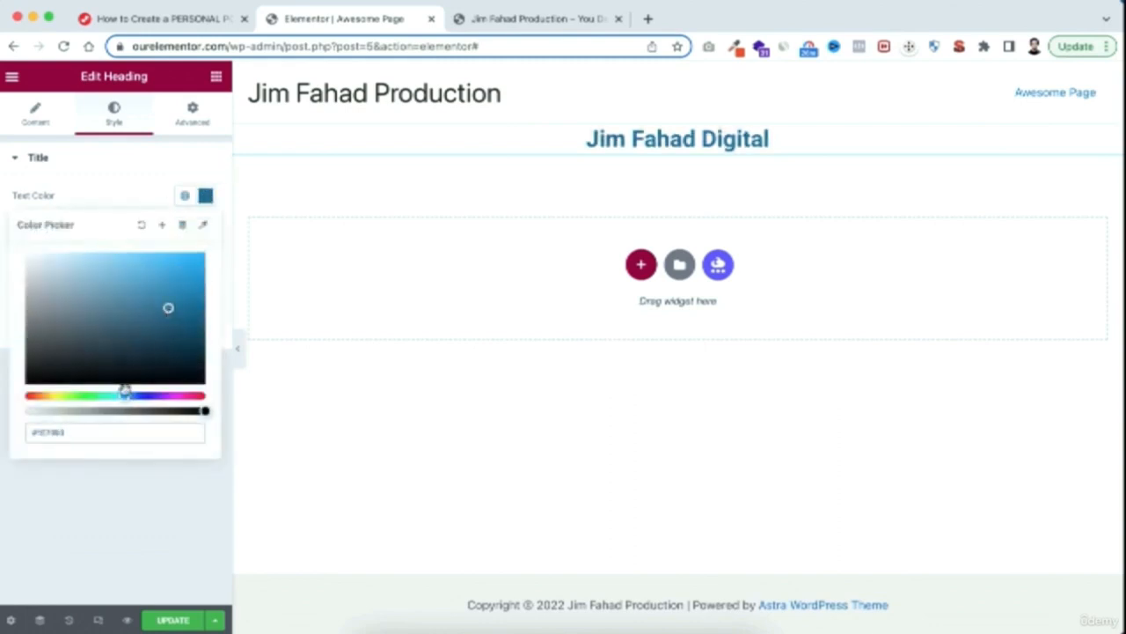
left_click_drag(123, 397, 184, 396)
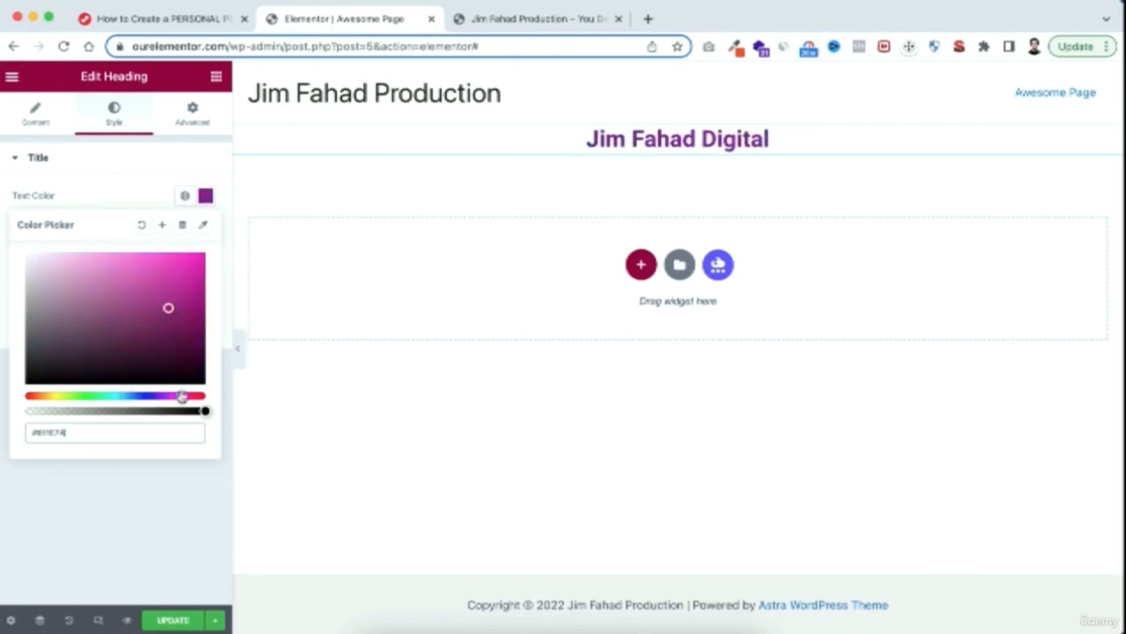
left_click_drag(184, 309, 185, 254)
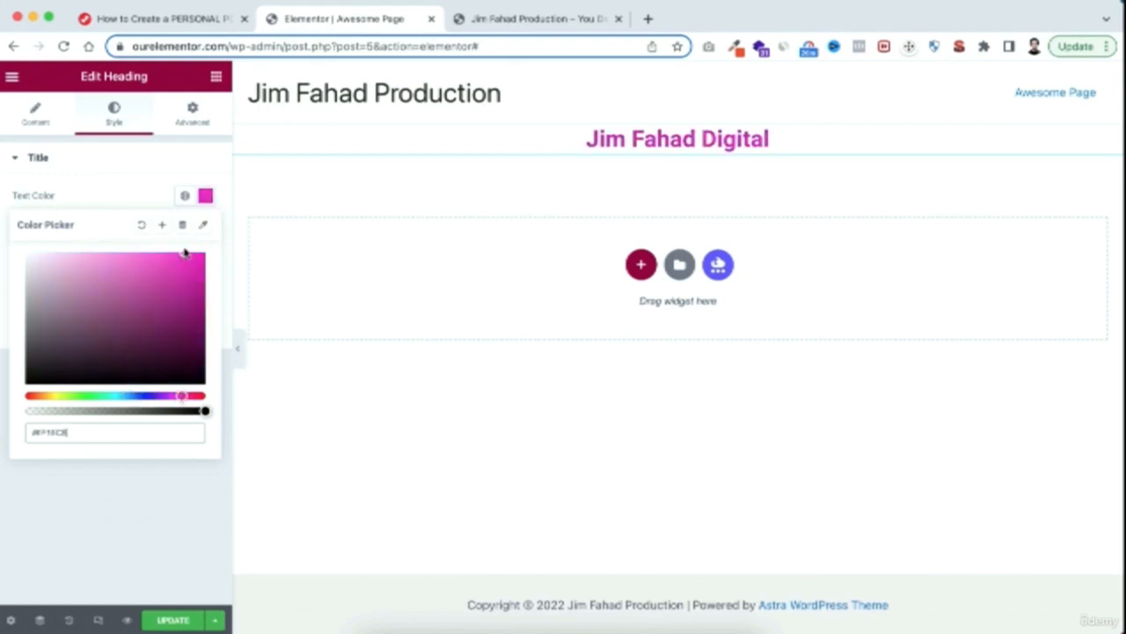
left_click(123, 191)
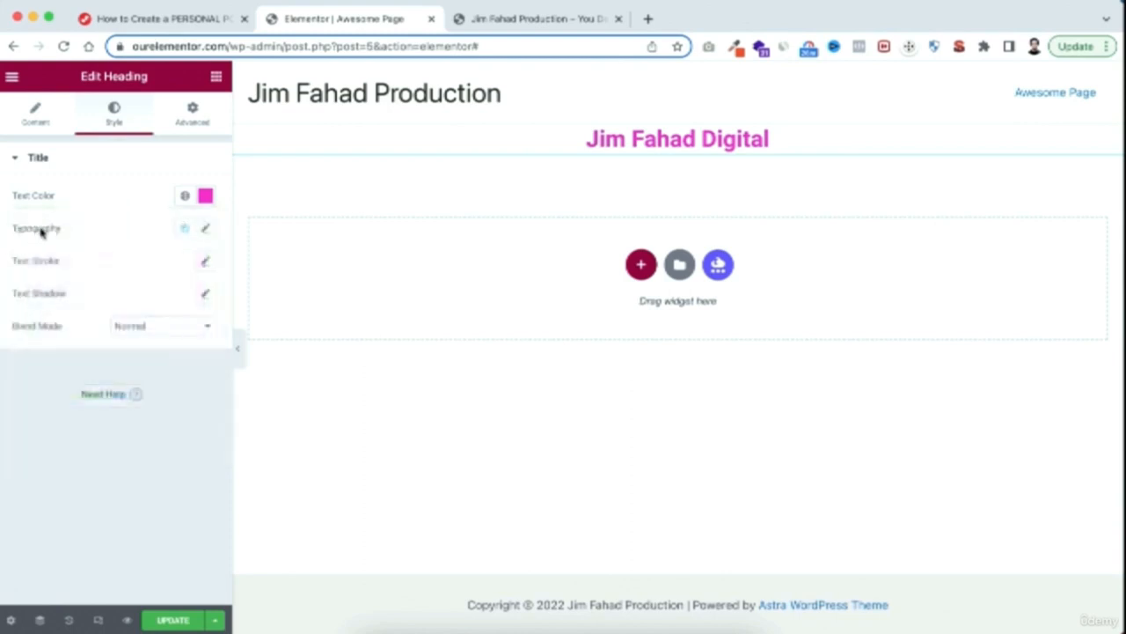
Set the heading's font family to Poppins and its size to 83 px
left_click(205, 228)
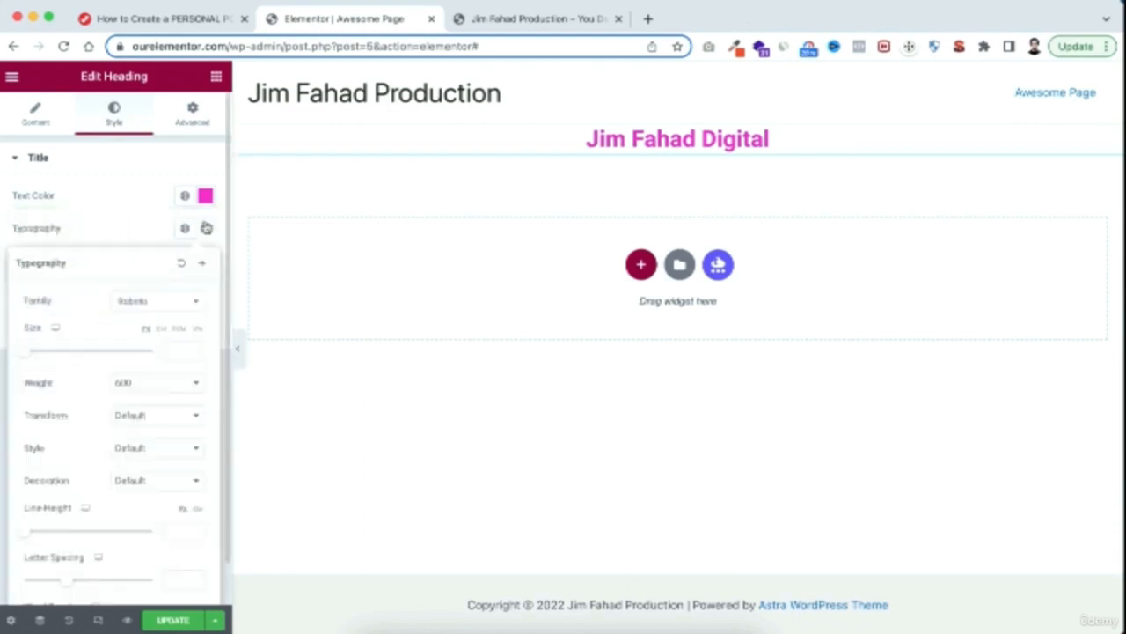
left_click(183, 301)
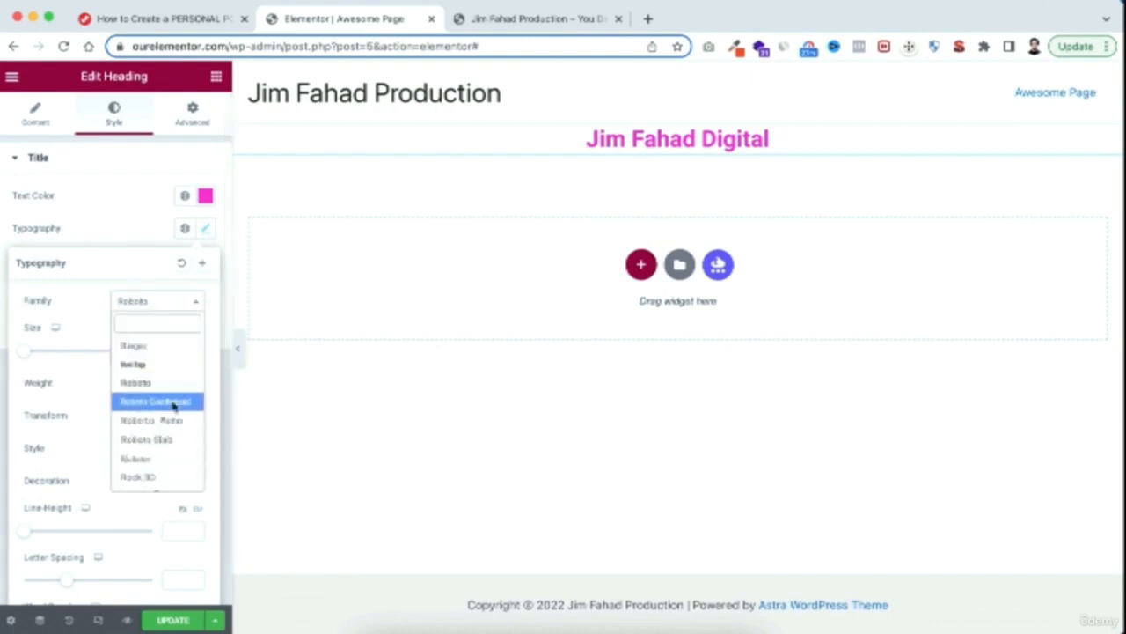
scroll(165, 422, "down", 3)
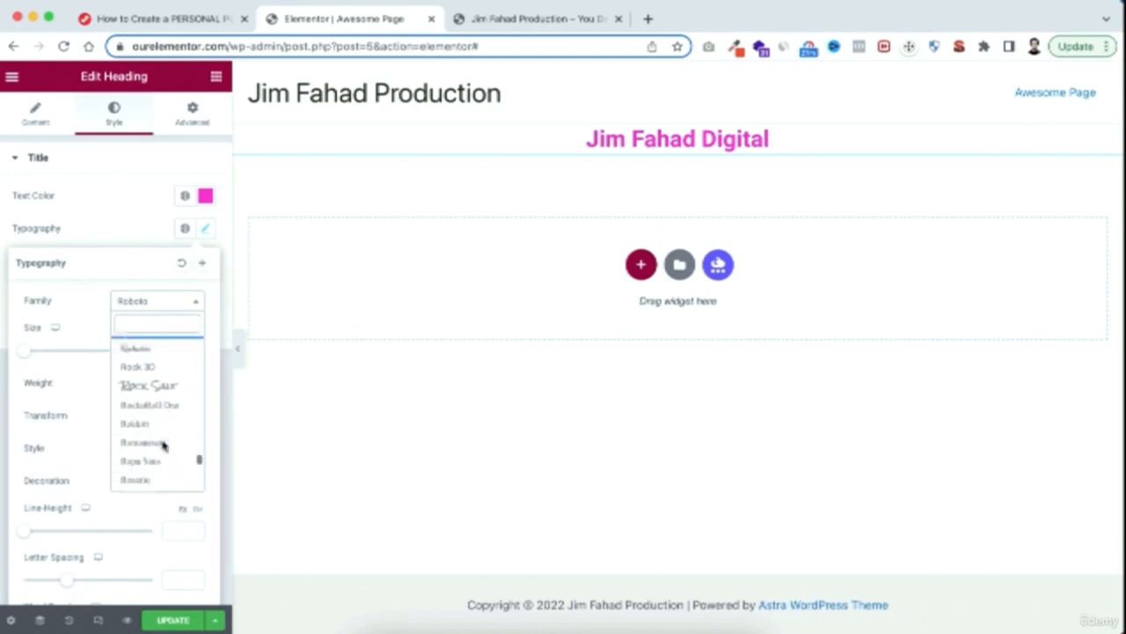
scroll(163, 440, "down", 5)
scroll(158, 414, "up", 6)
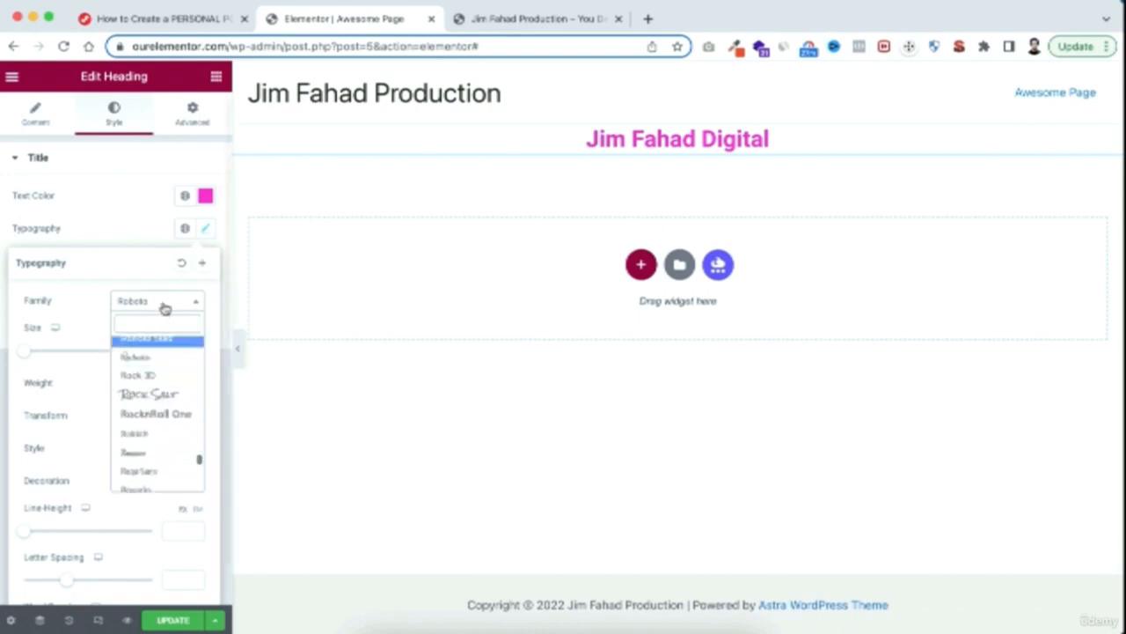
type("poppin")
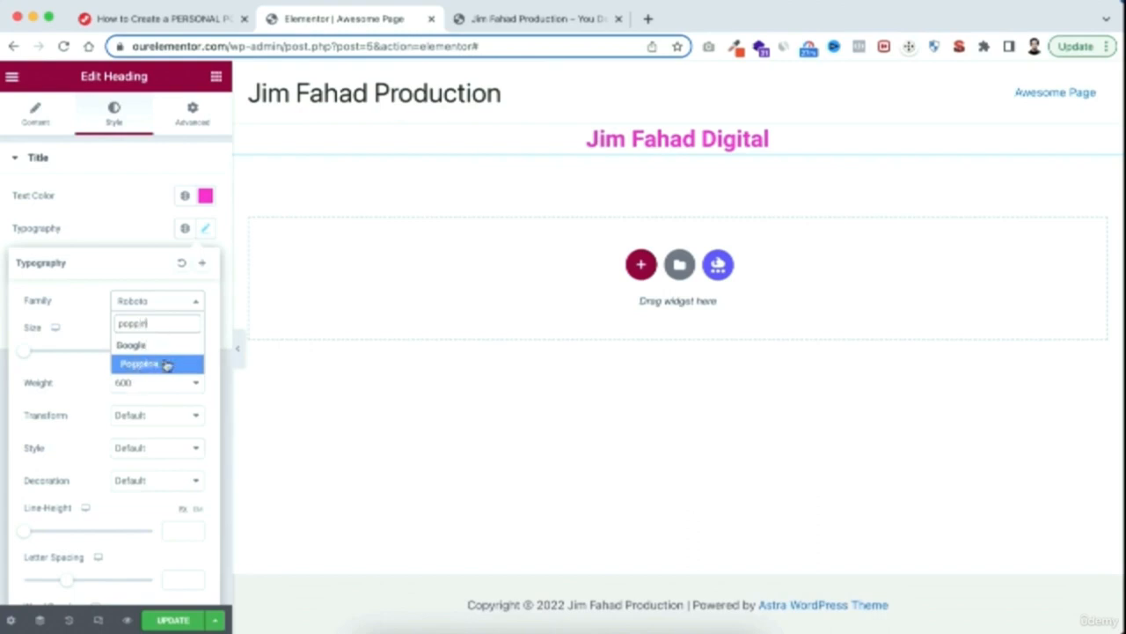
left_click(140, 364)
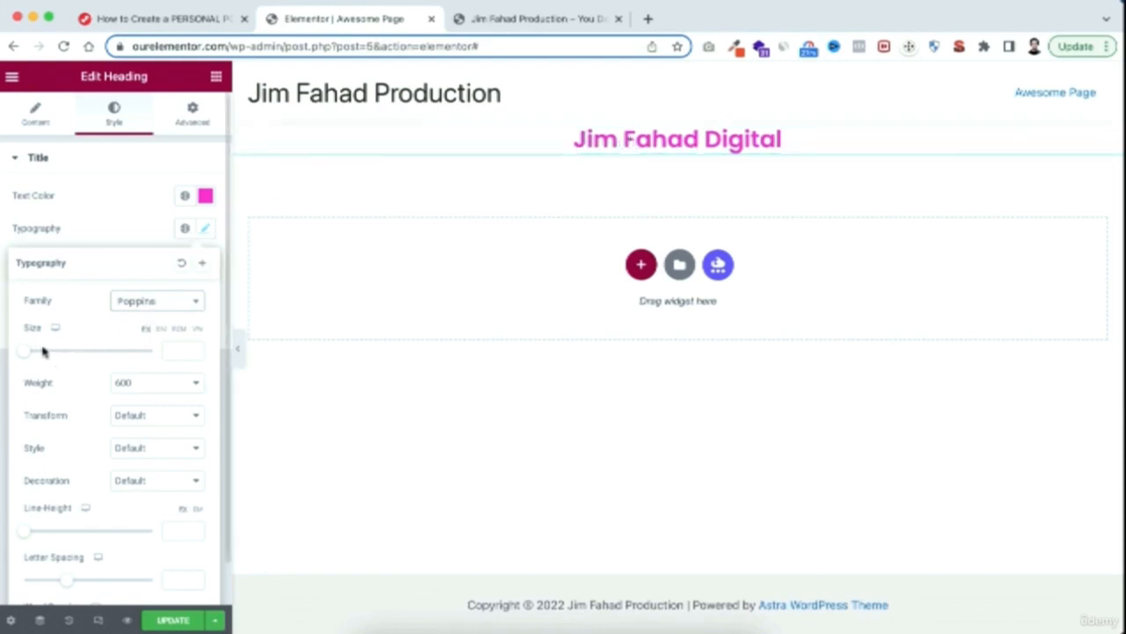
left_click_drag(27, 355, 80, 355)
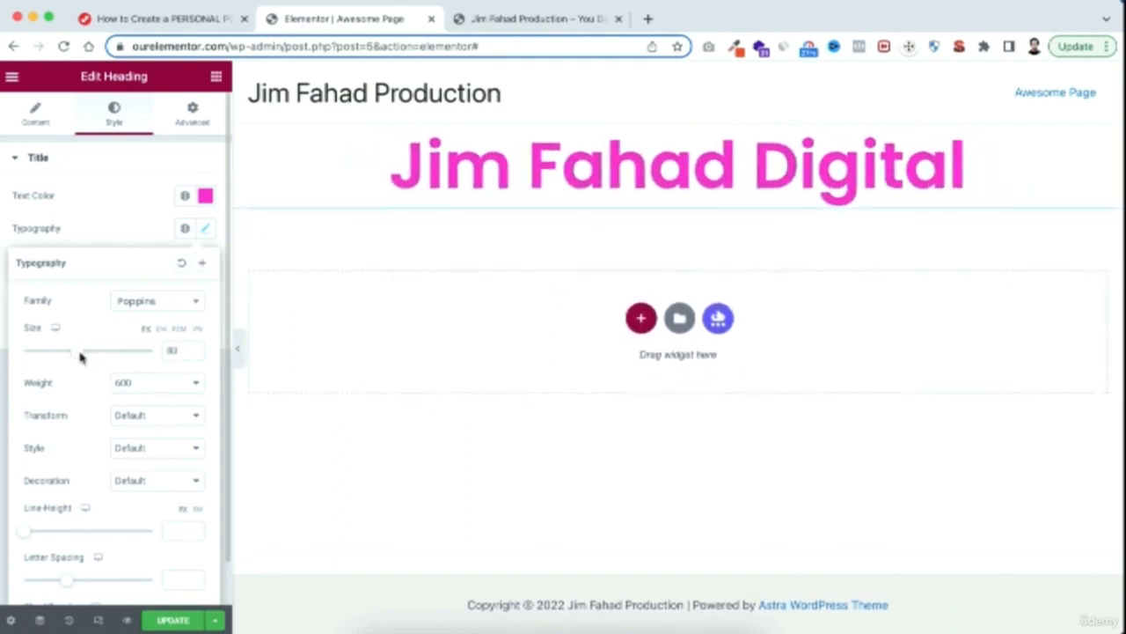
Set the heading's typography to weight 800, Uppercase transform and Italic style
left_click(120, 387)
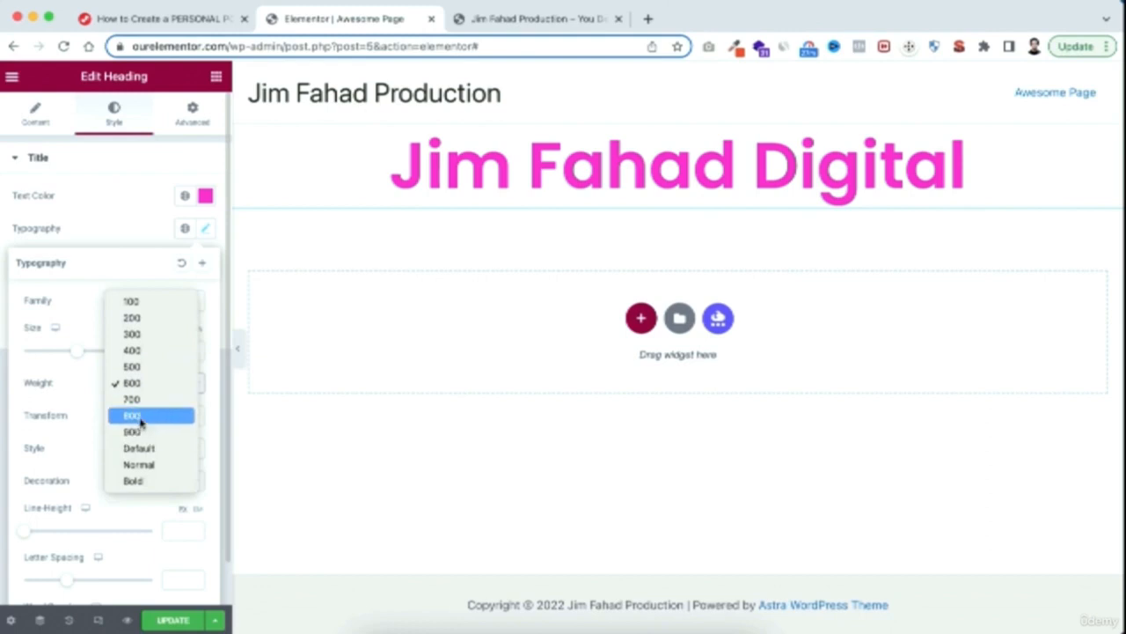
left_click(141, 416)
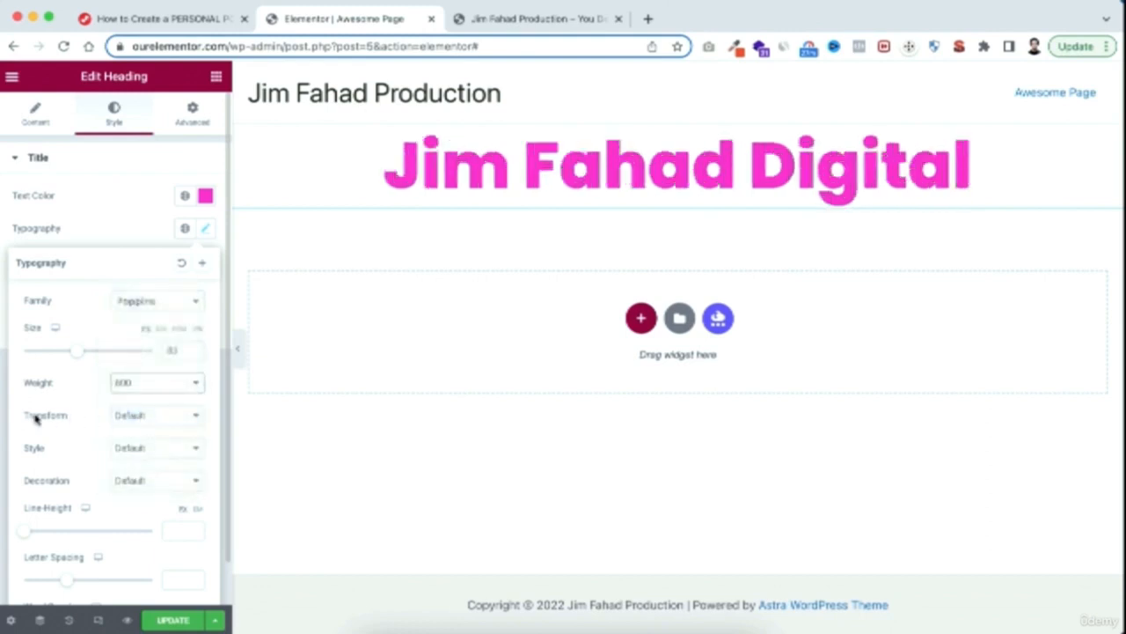
left_click(146, 416)
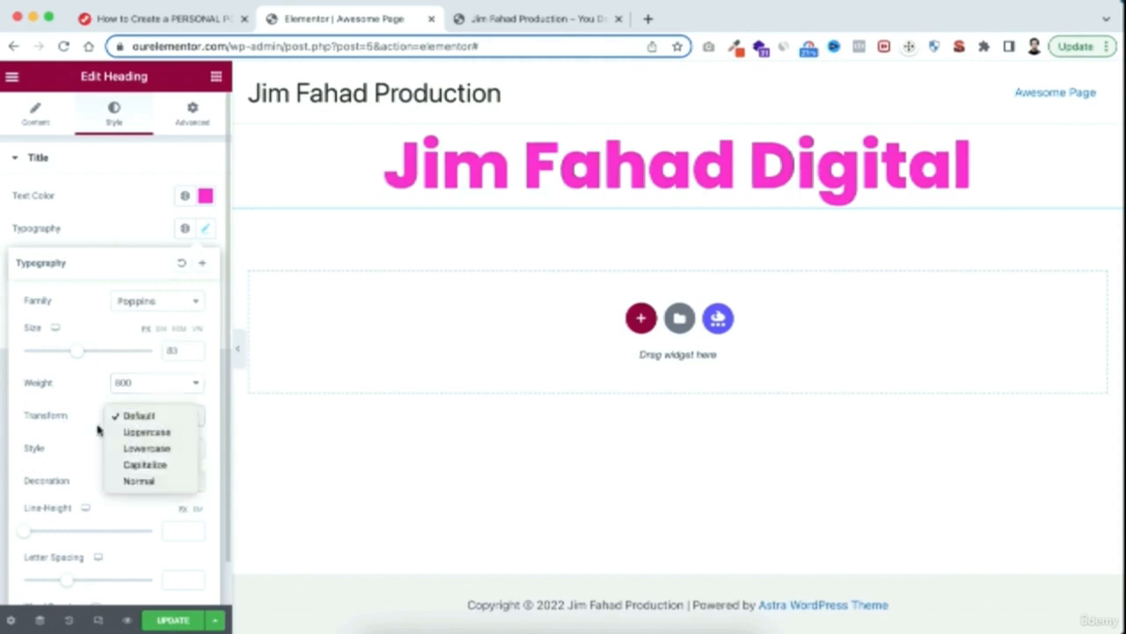
left_click(147, 433)
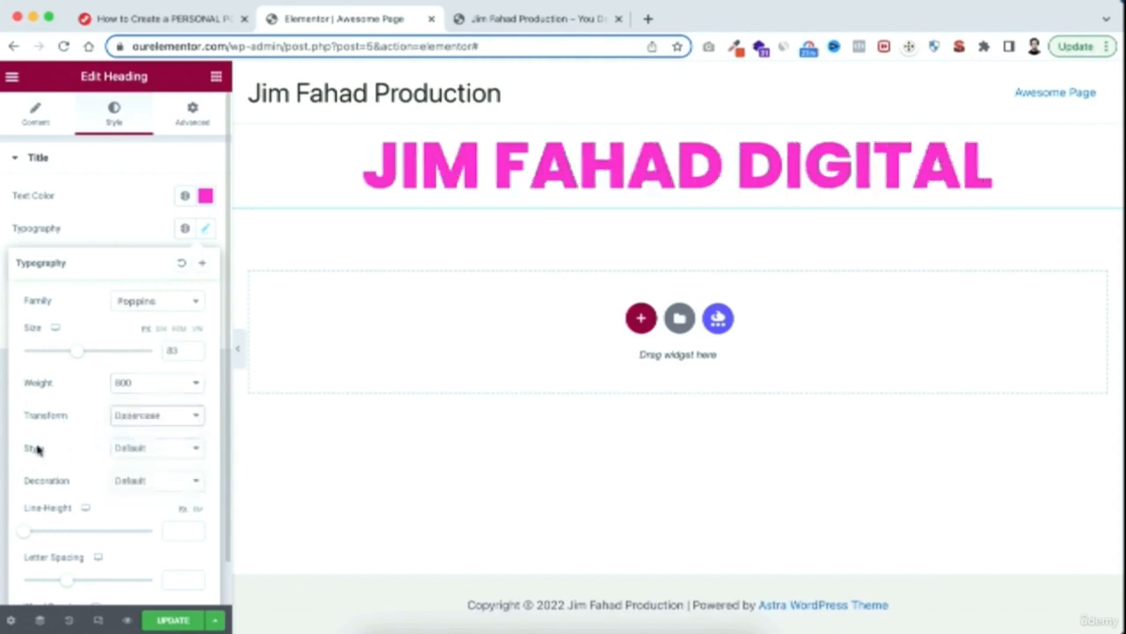
left_click(159, 449)
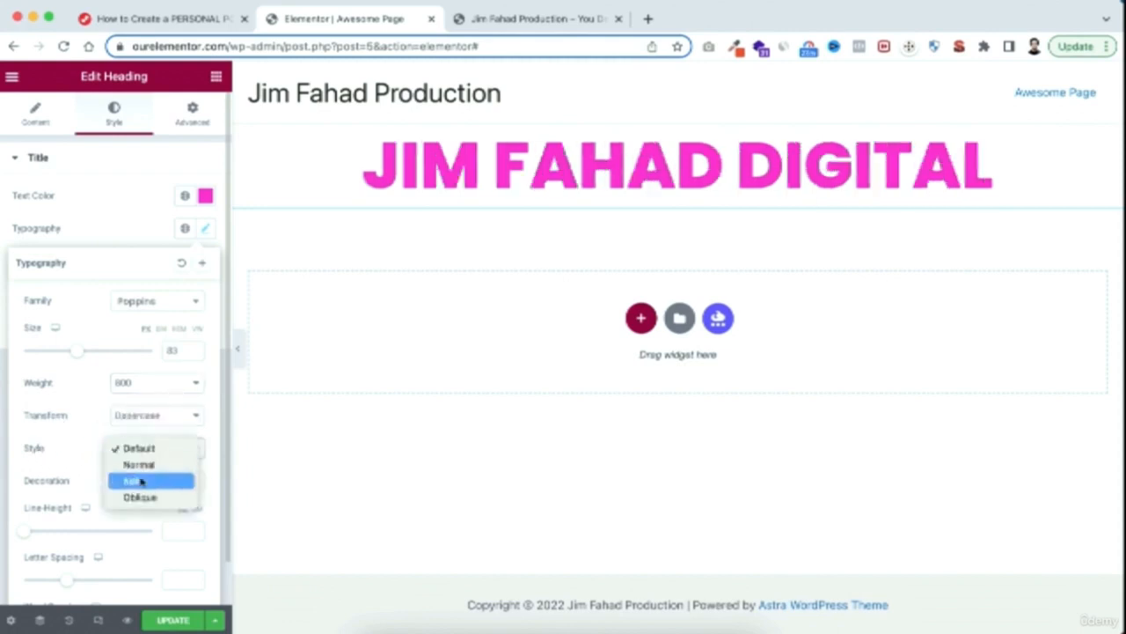
left_click(155, 483)
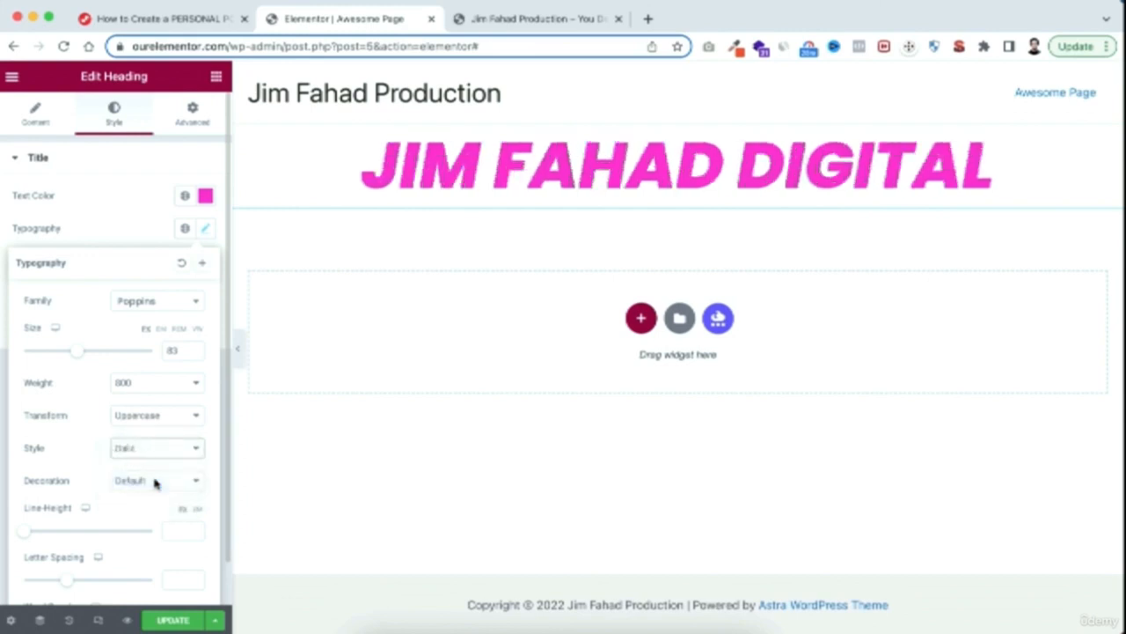
left_click(122, 228)
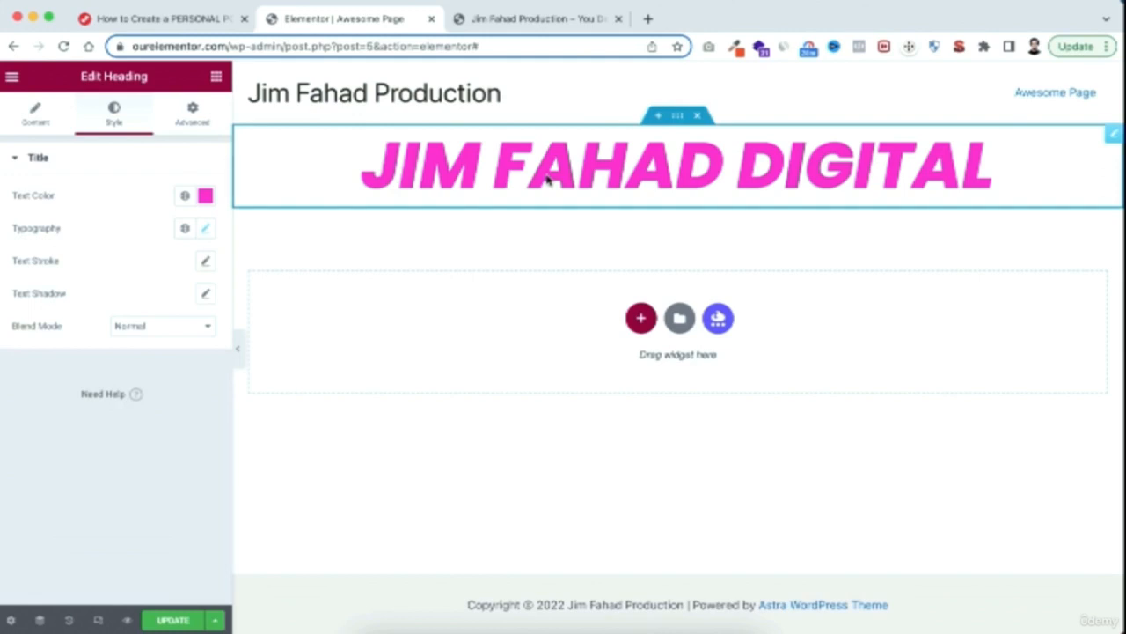
Add a Text Editor widget directly below the heading and center-align its placeholder text
left_click(216, 77)
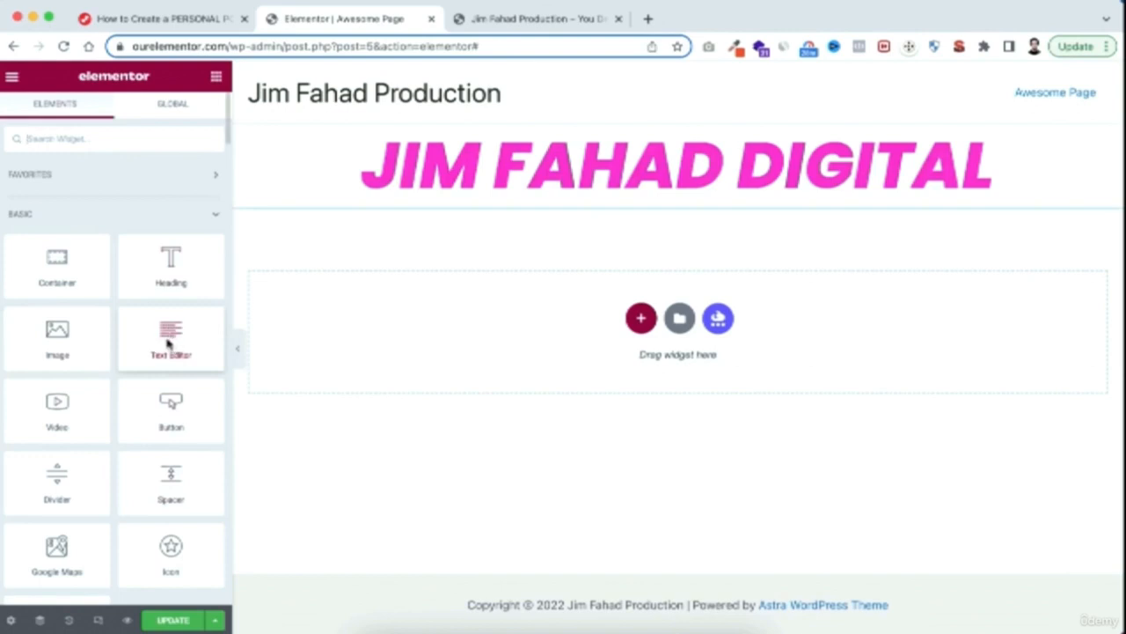
left_click_drag(166, 339, 611, 204)
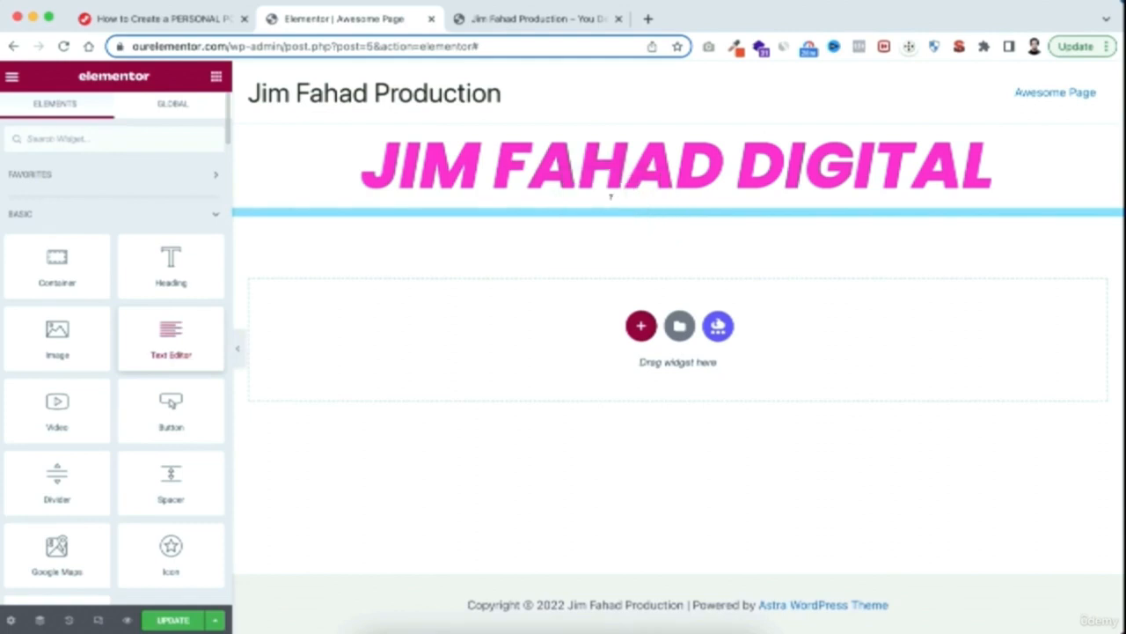
left_click_drag(30, 288, 130, 408)
left_click(113, 396)
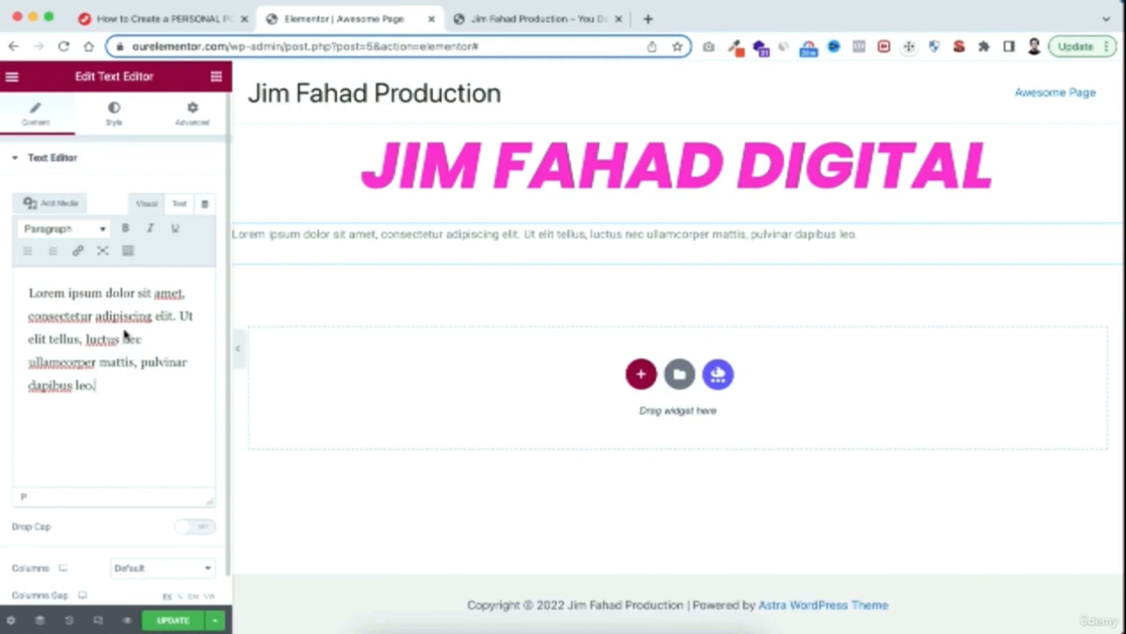
left_click(116, 115)
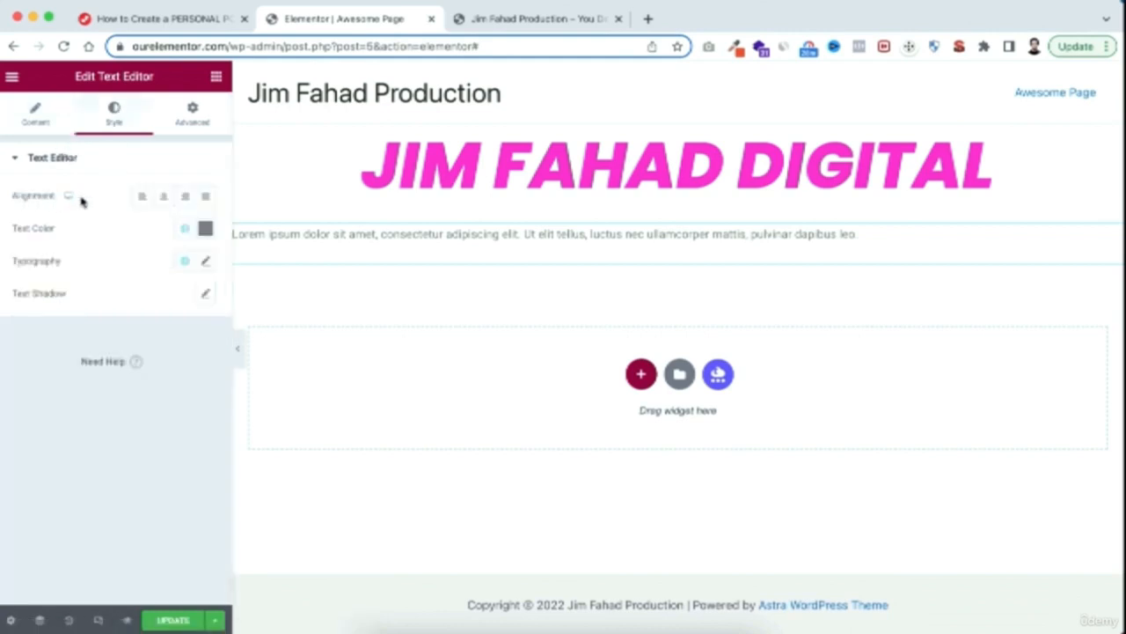
left_click(162, 197)
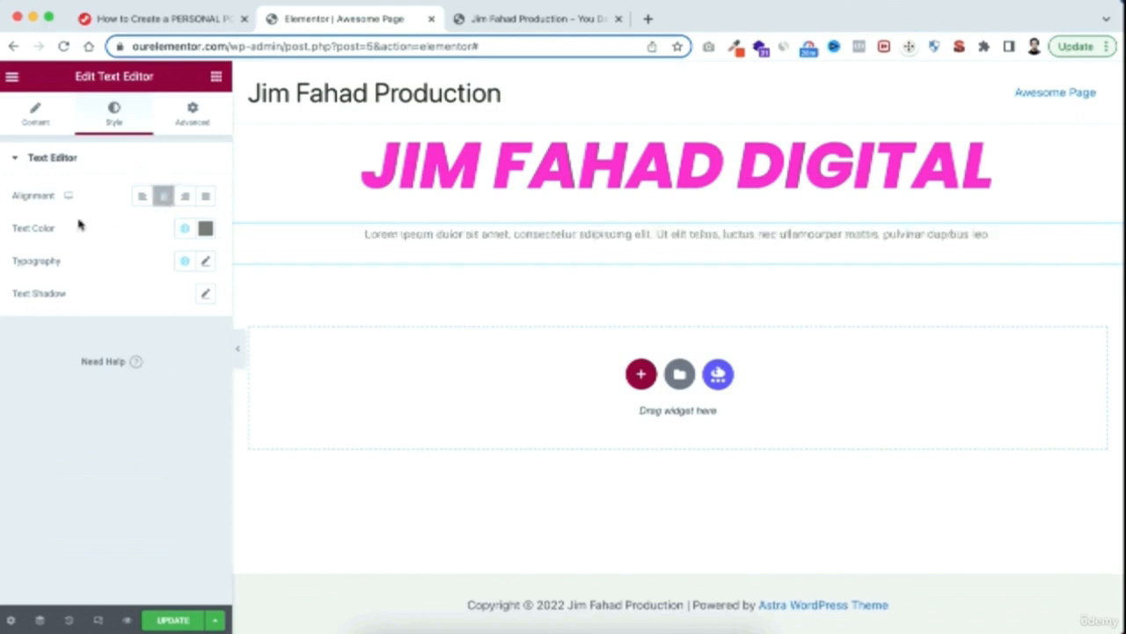
Set the lorem ipsum paragraph's text color to black and its font size to 25 px
left_click(204, 229)
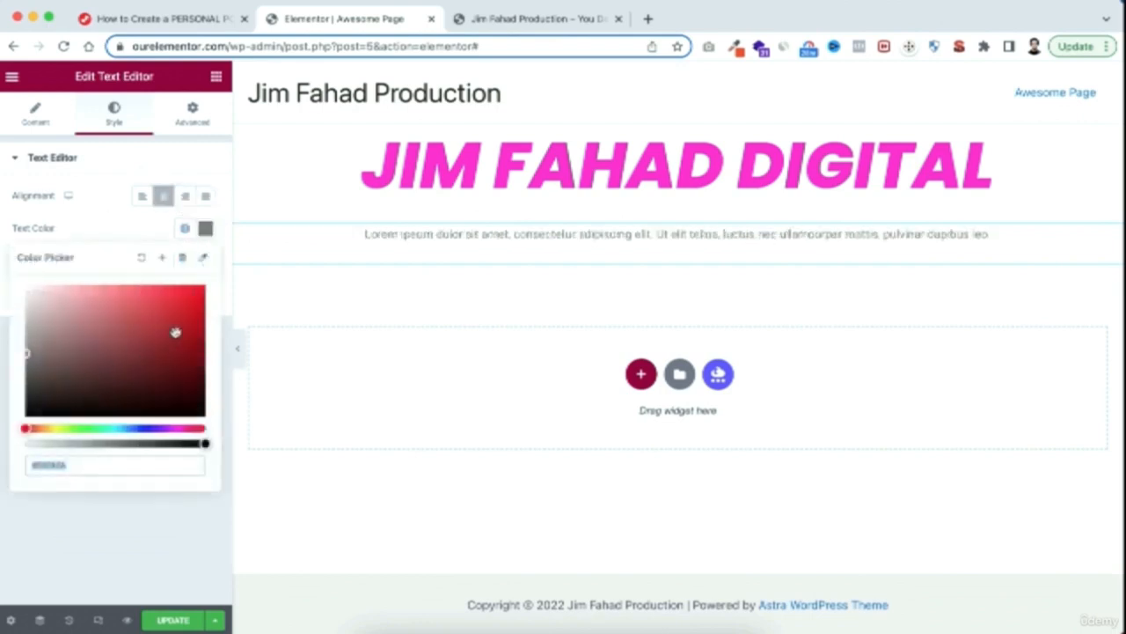
mouse_move(176, 332)
left_mouse_down()
mouse_move(211, 269)
mouse_move(141, 331)
mouse_move(216, 432)
left_mouse_up()
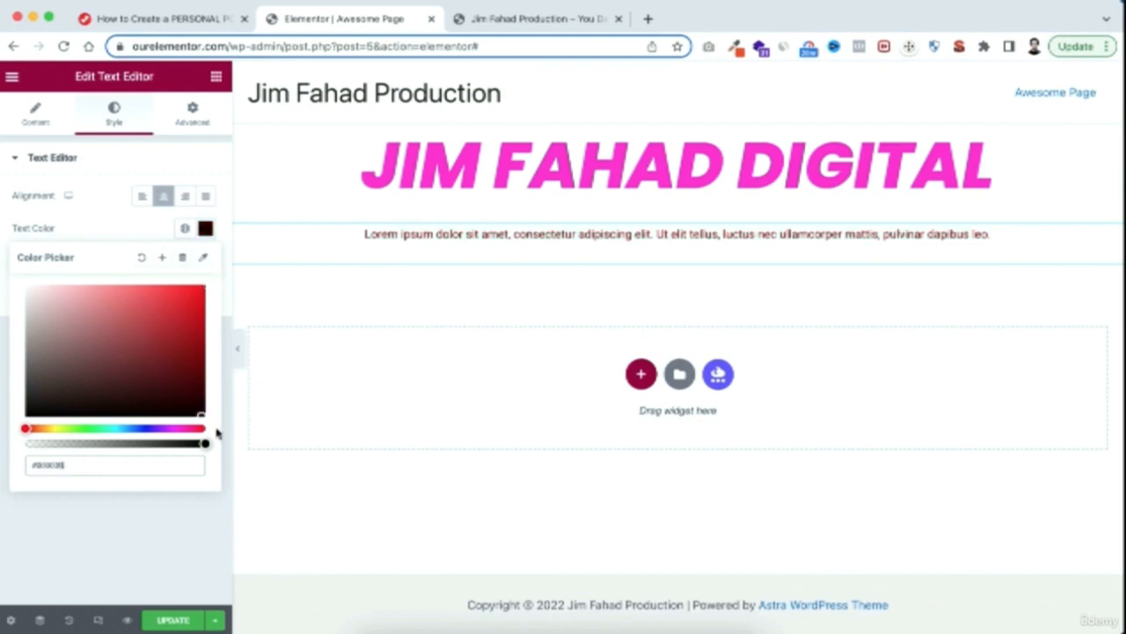
left_click(121, 236)
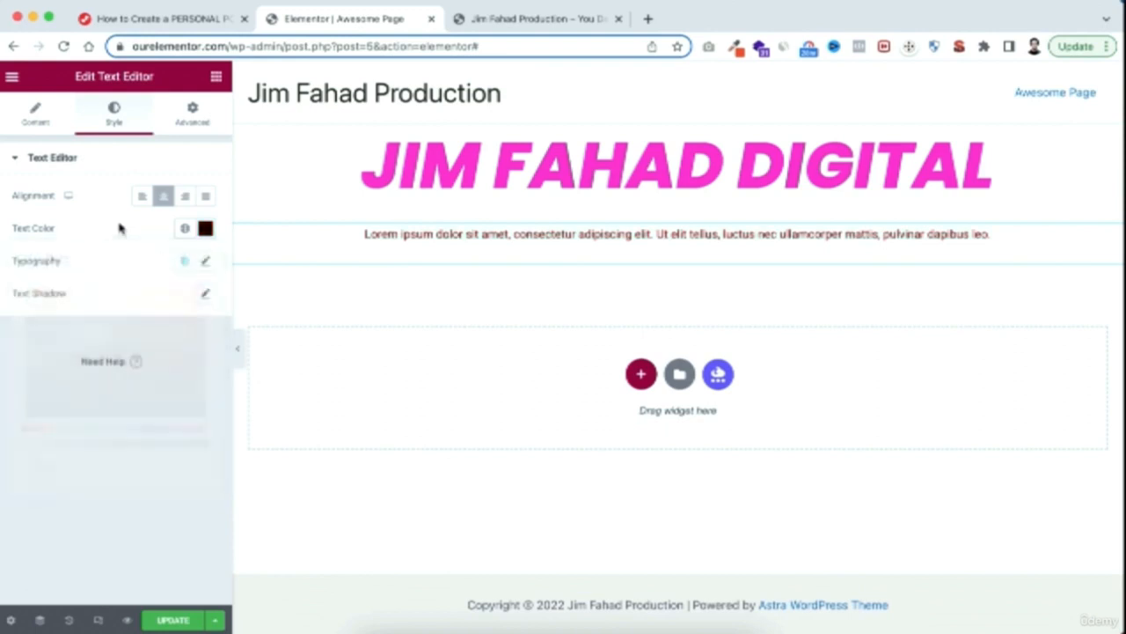
left_click(208, 263)
left_click_drag(27, 389, 42, 387)
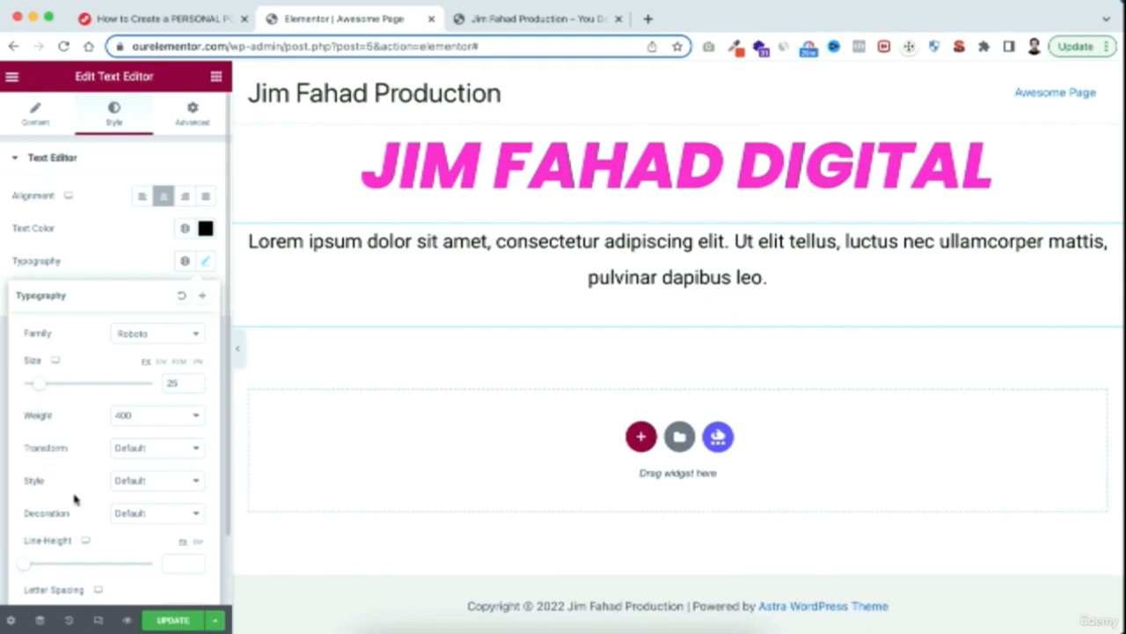
Add a Button widget directly below the lorem ipsum paragraph and center-align it
left_click(128, 262)
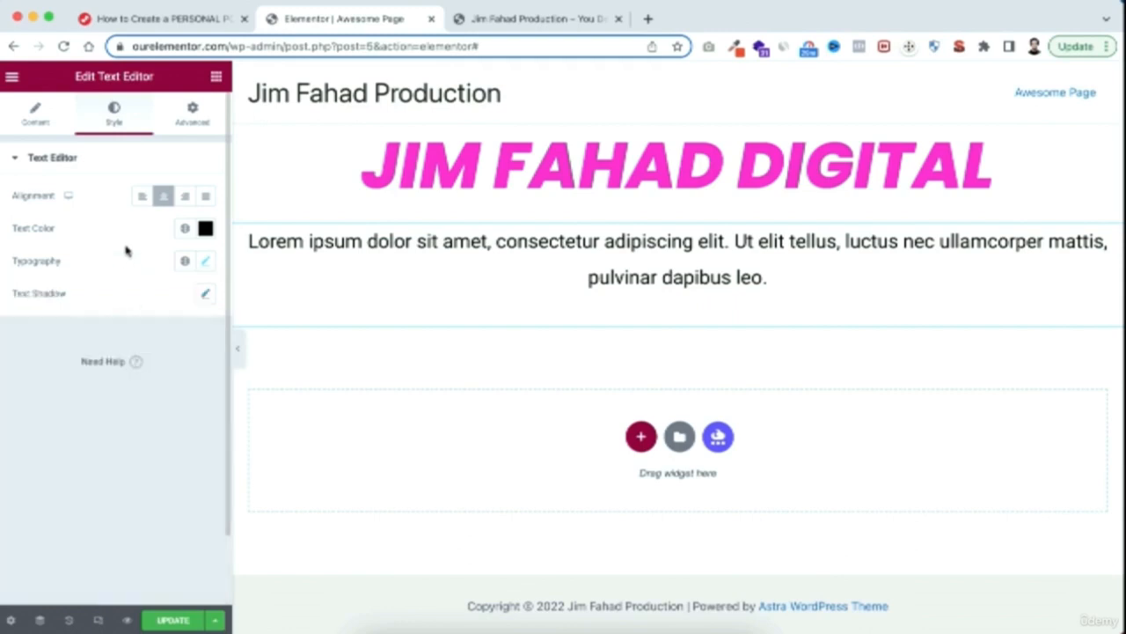
left_click(215, 80)
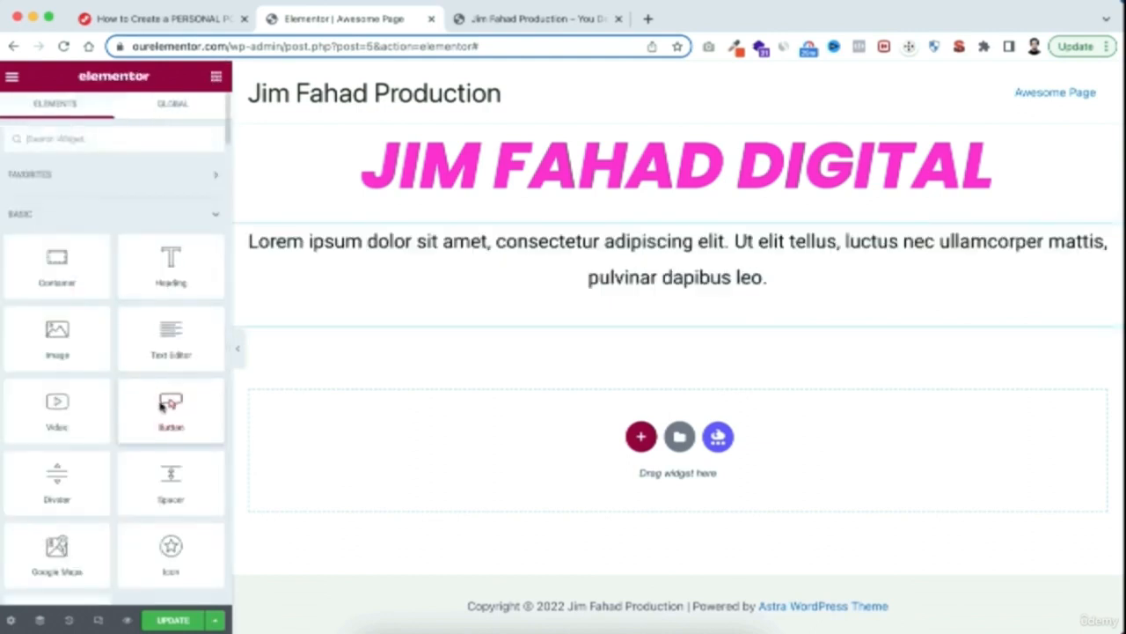
left_click_drag(161, 405, 633, 326)
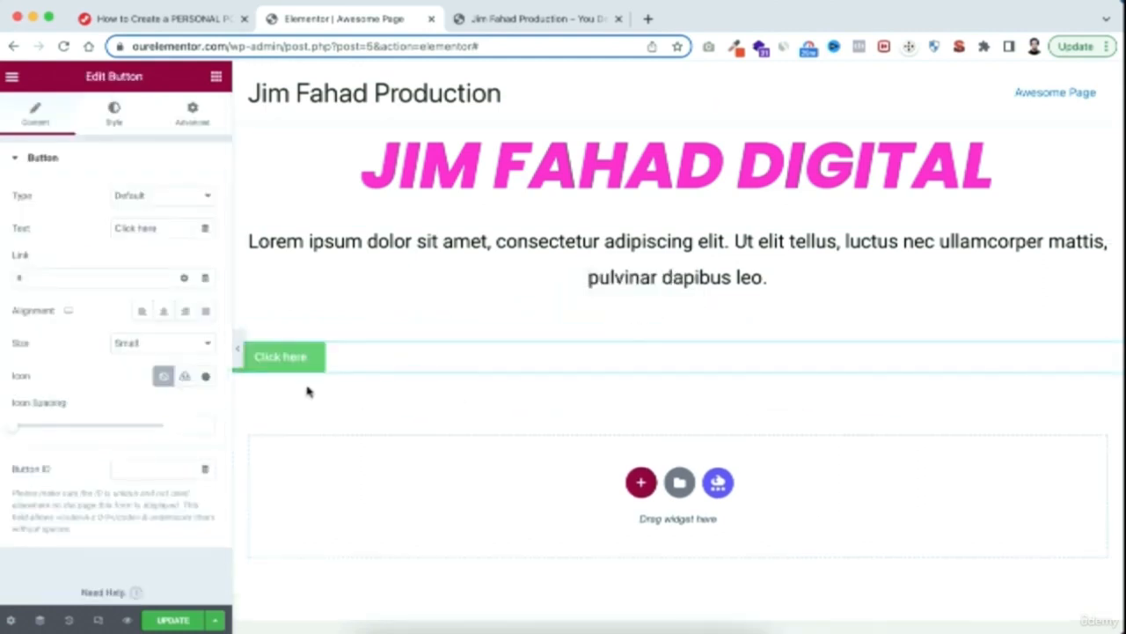
left_click(164, 313)
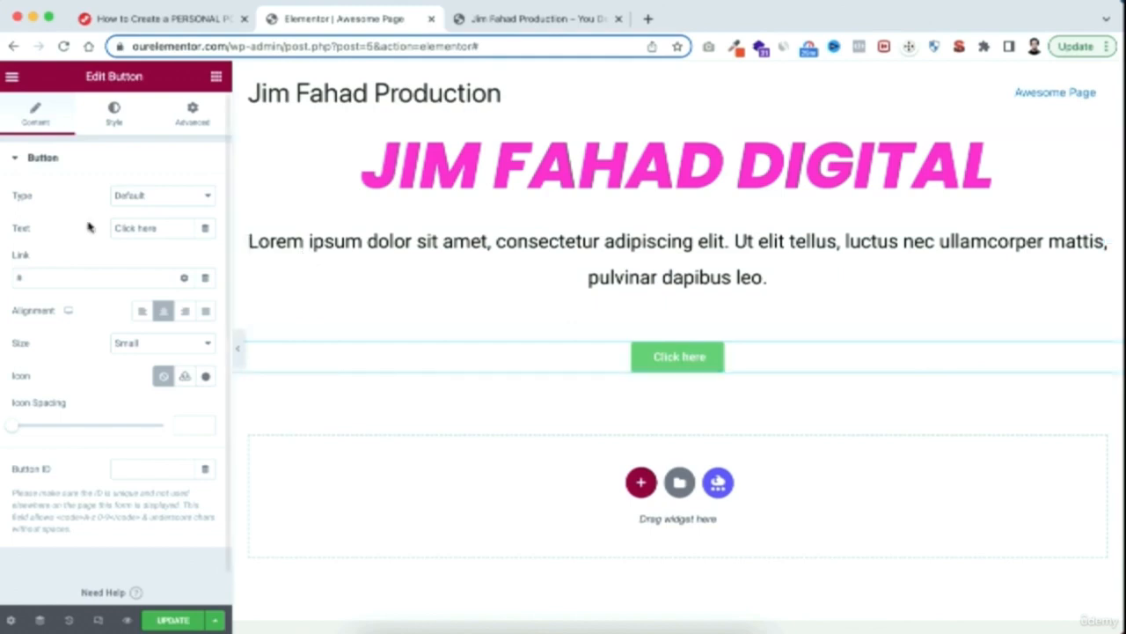
triple_click(163, 227)
type("View More")
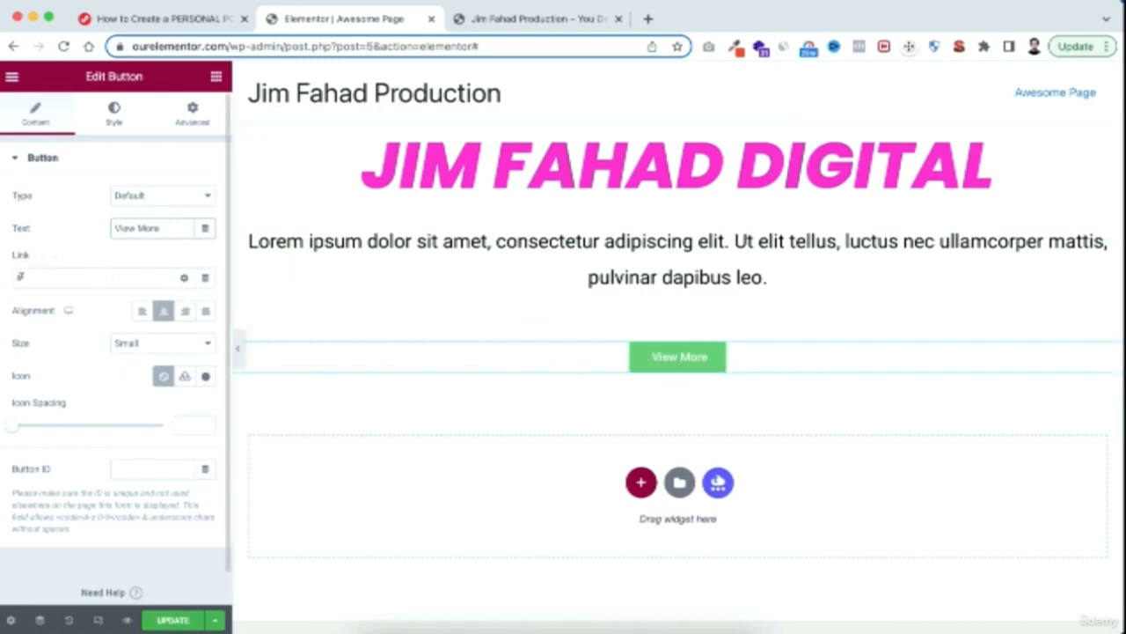
left_click(24, 276)
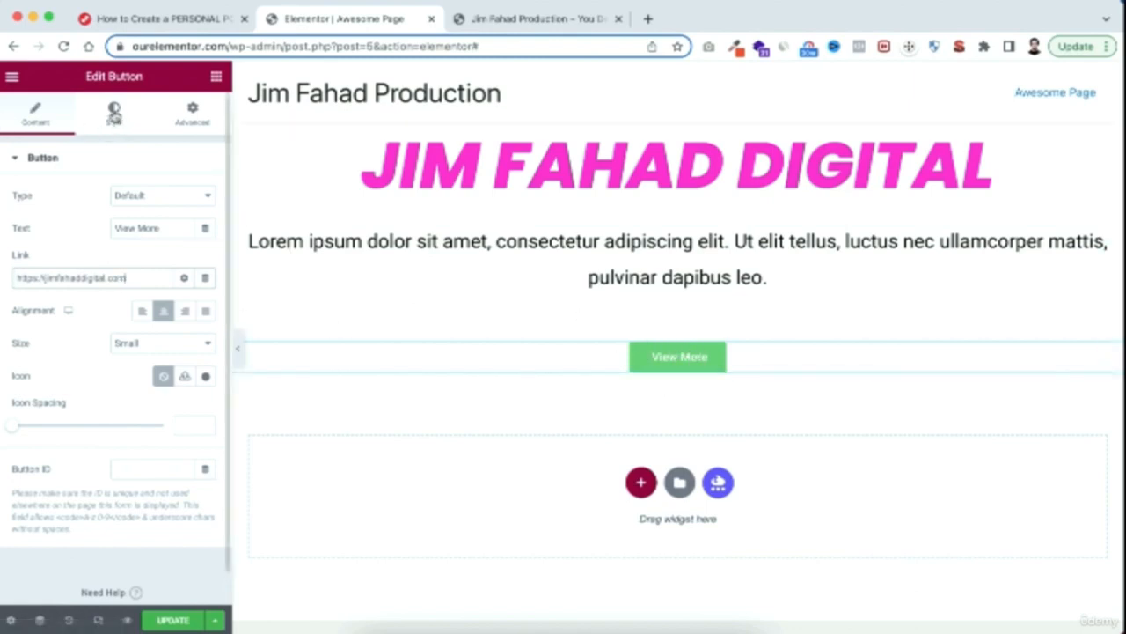
Set the View More button's normal background color to a bright pinkish red
left_click(115, 112)
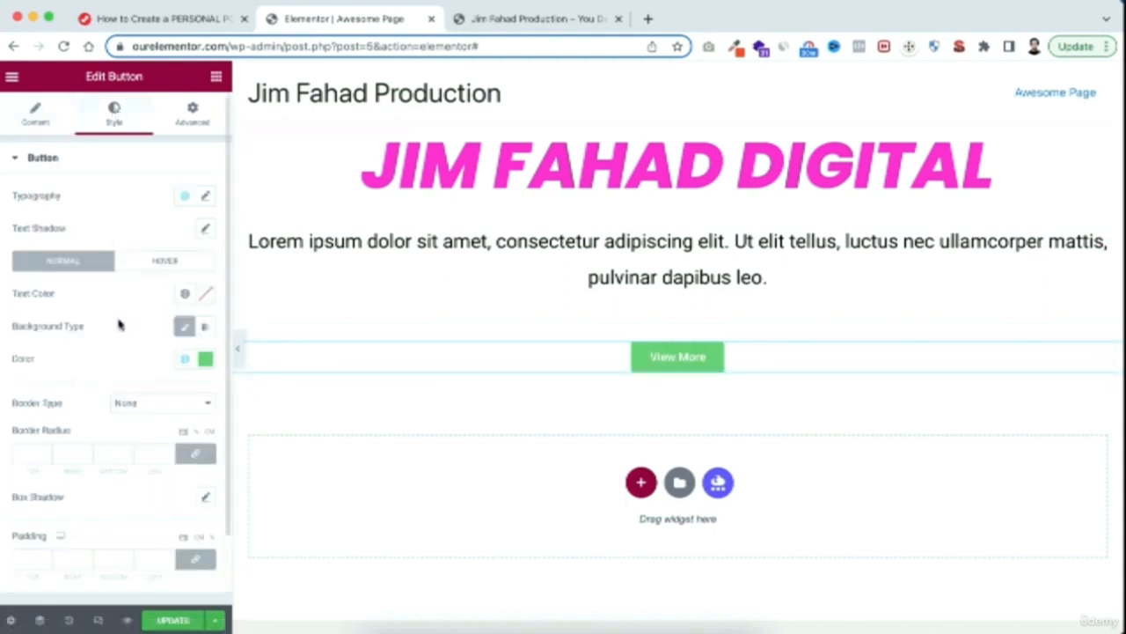
left_click(205, 360)
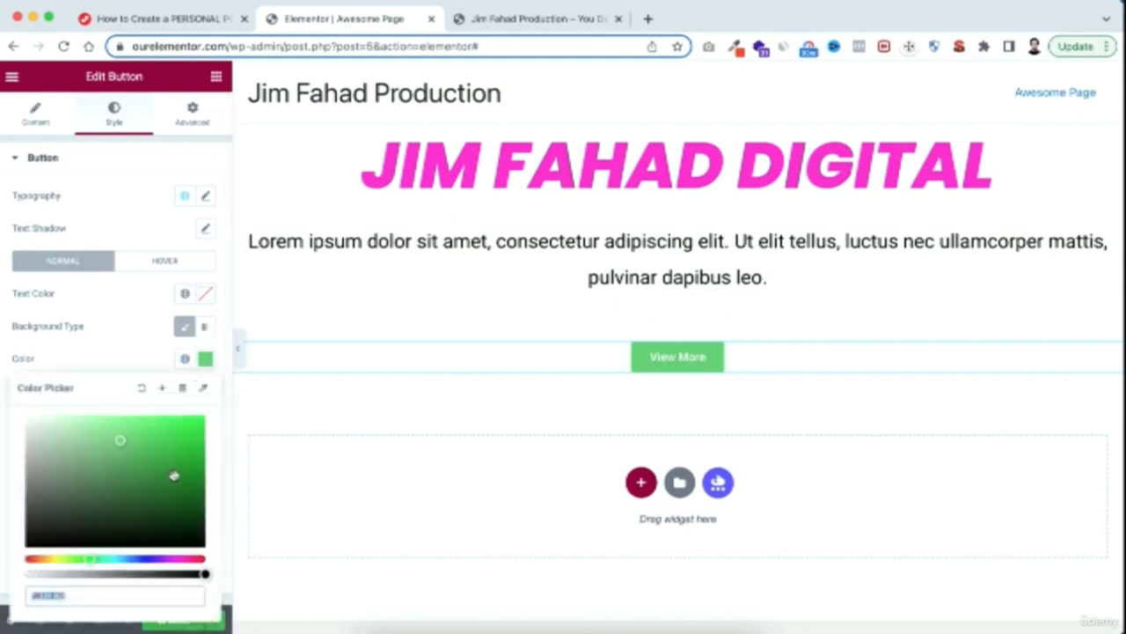
left_click_drag(183, 559, 198, 560)
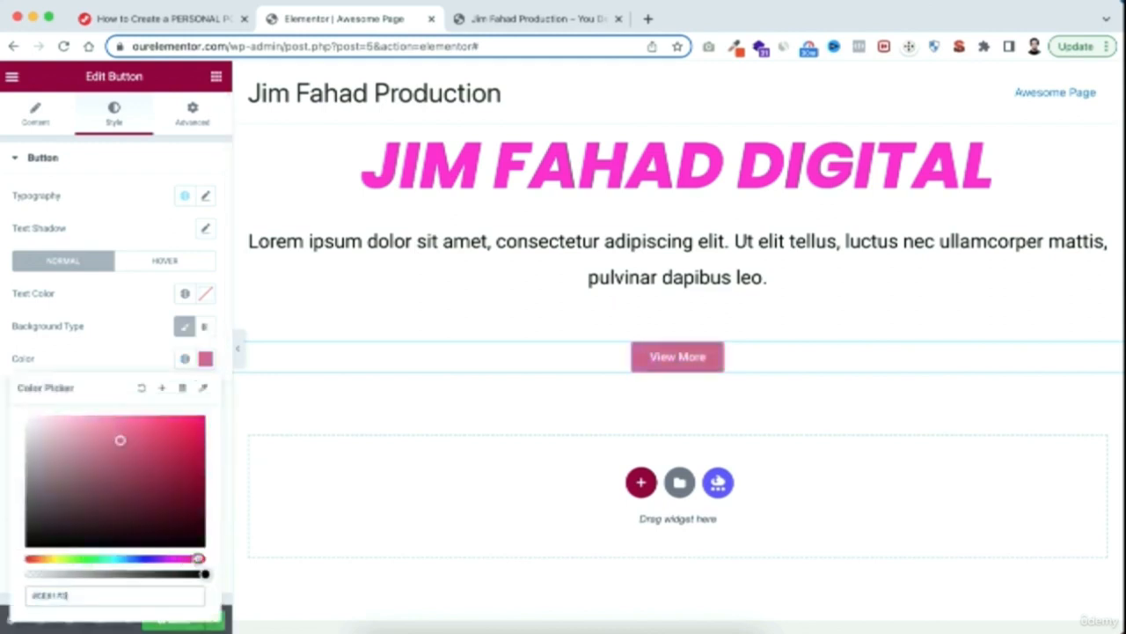
left_click_drag(178, 440, 184, 400)
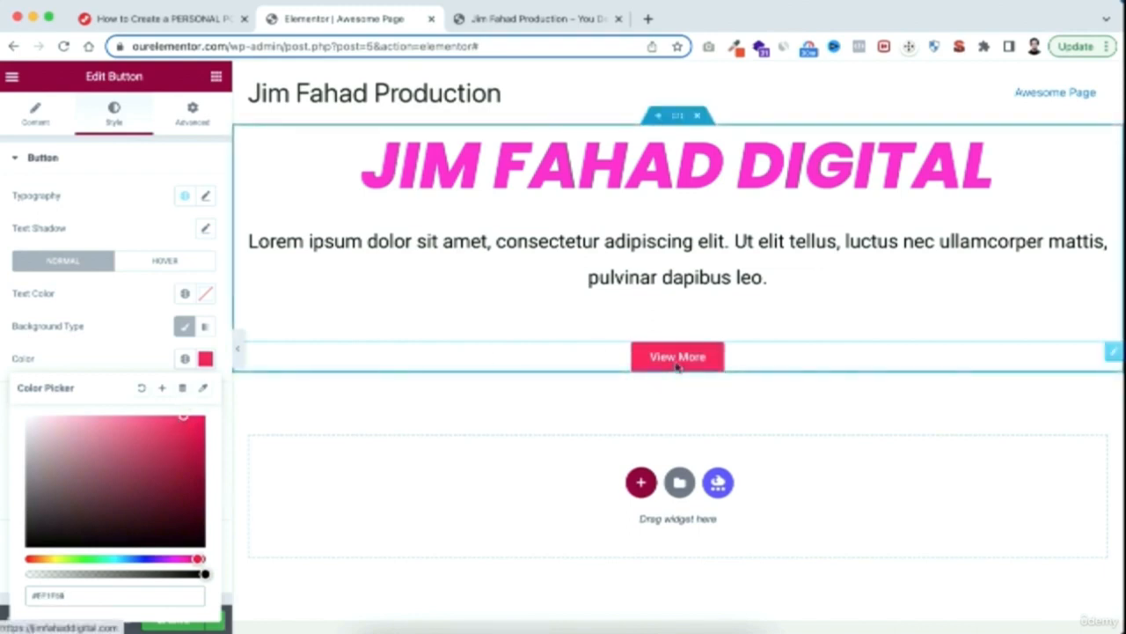
left_click(123, 356)
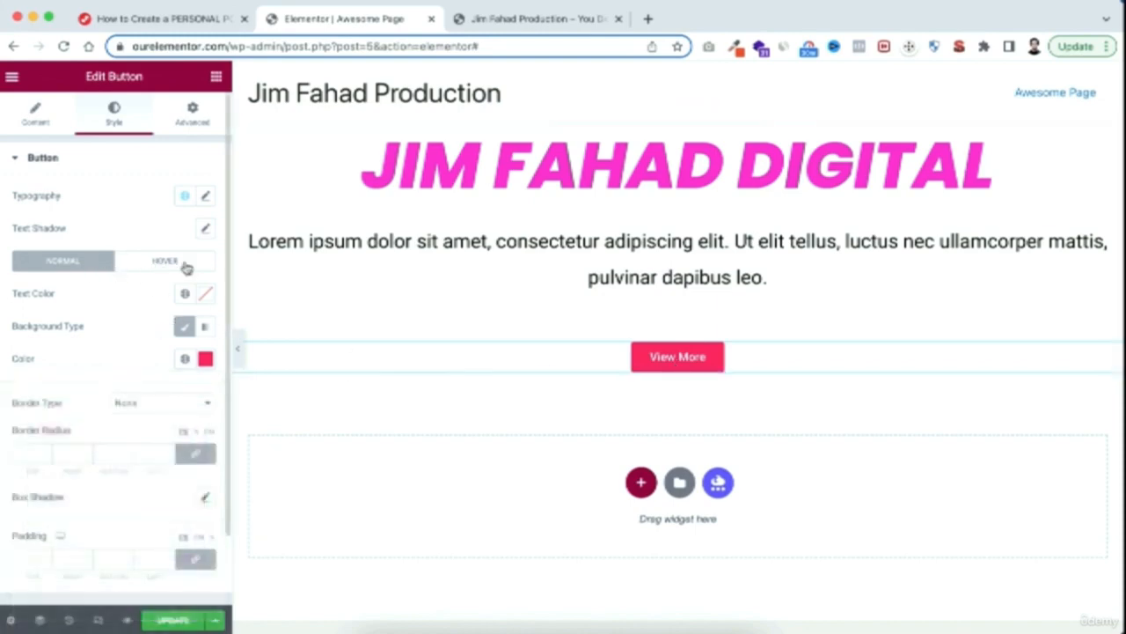
Set the View More button's hover background color to black and preview the hover effect on the page
left_click(186, 267)
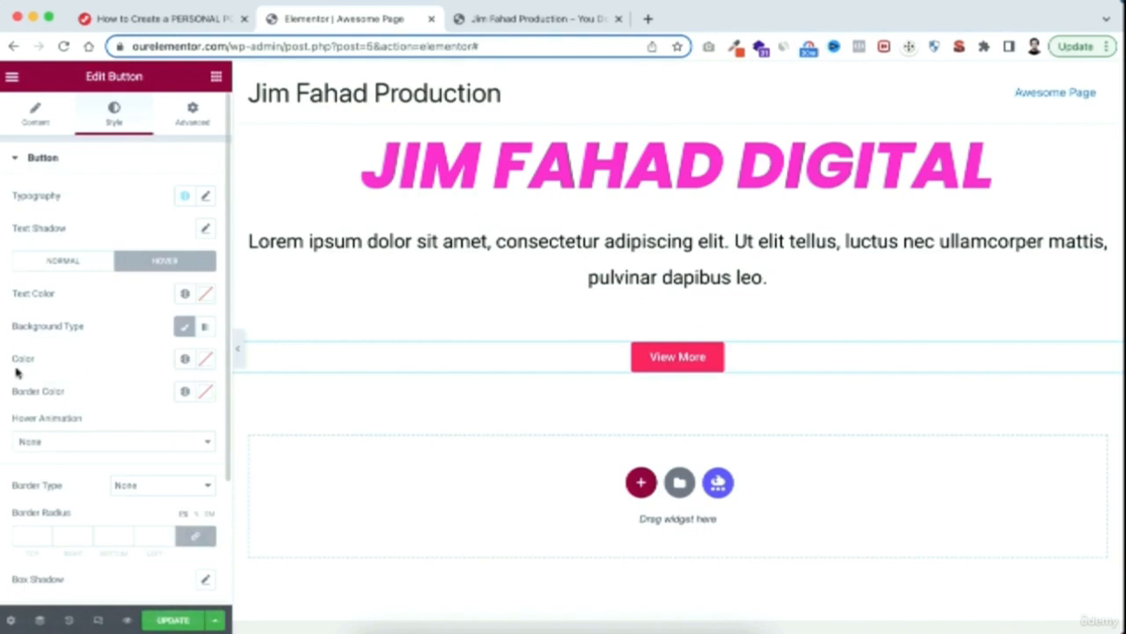
left_click(211, 364)
left_click_drag(169, 472, 212, 573)
left_click(114, 354)
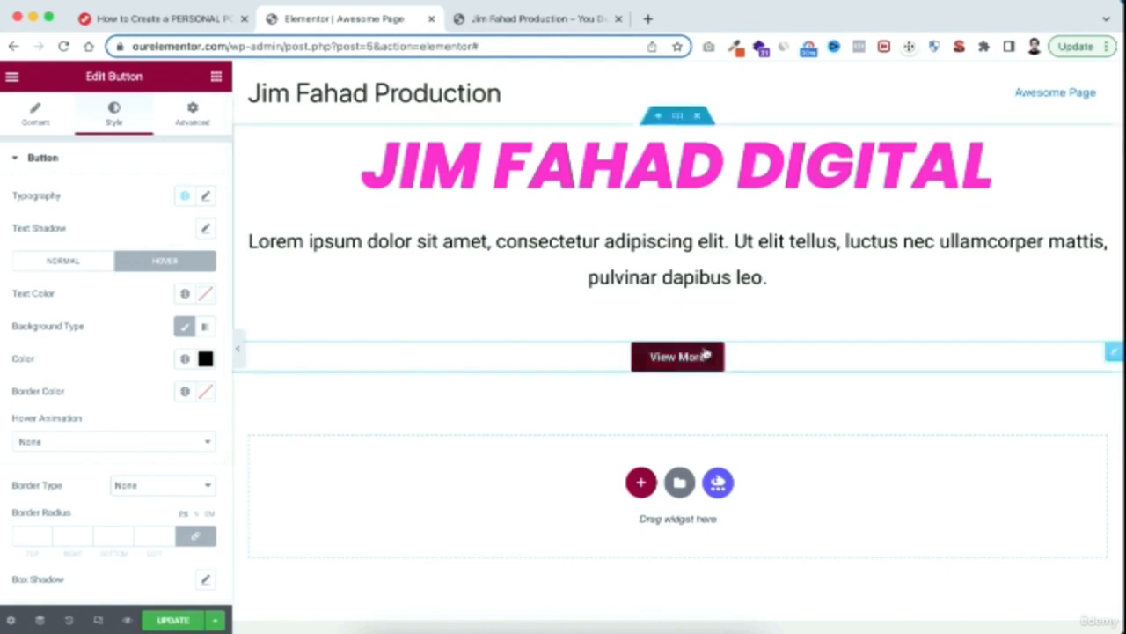
left_click(726, 404)
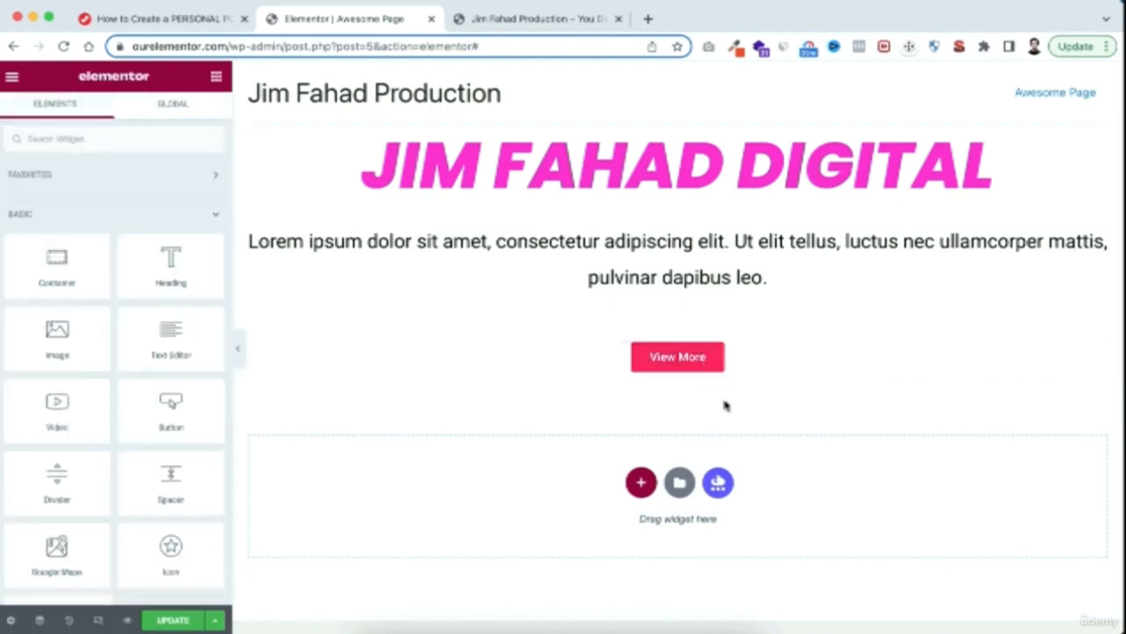
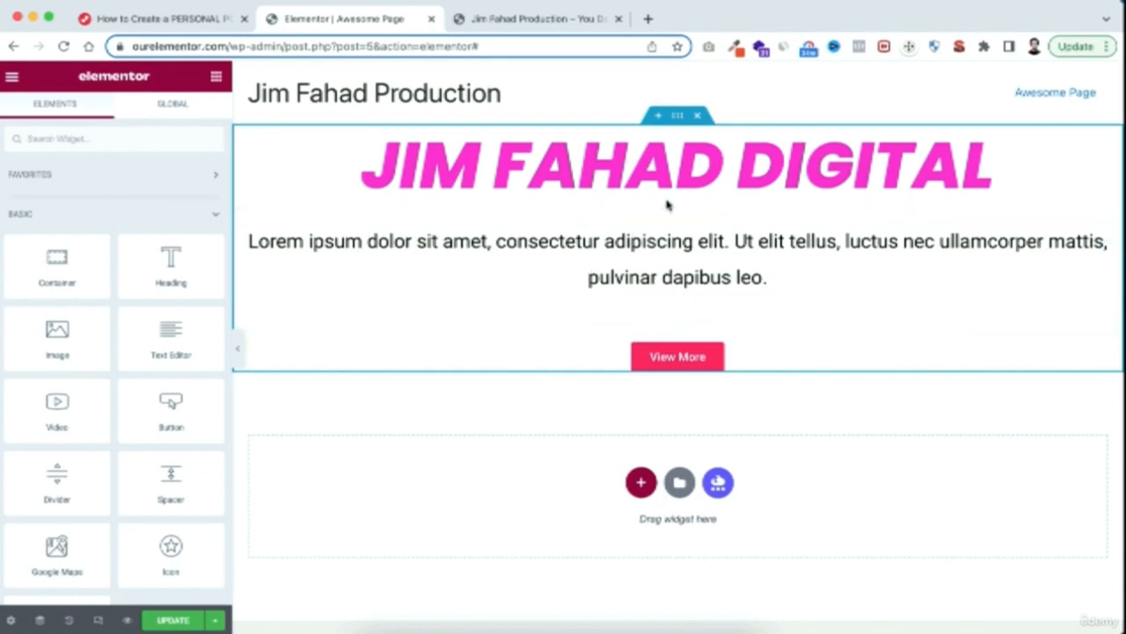
Delete the section that holds the pink heading, the lorem ipsum paragraph and the View More button
left_click(698, 118)
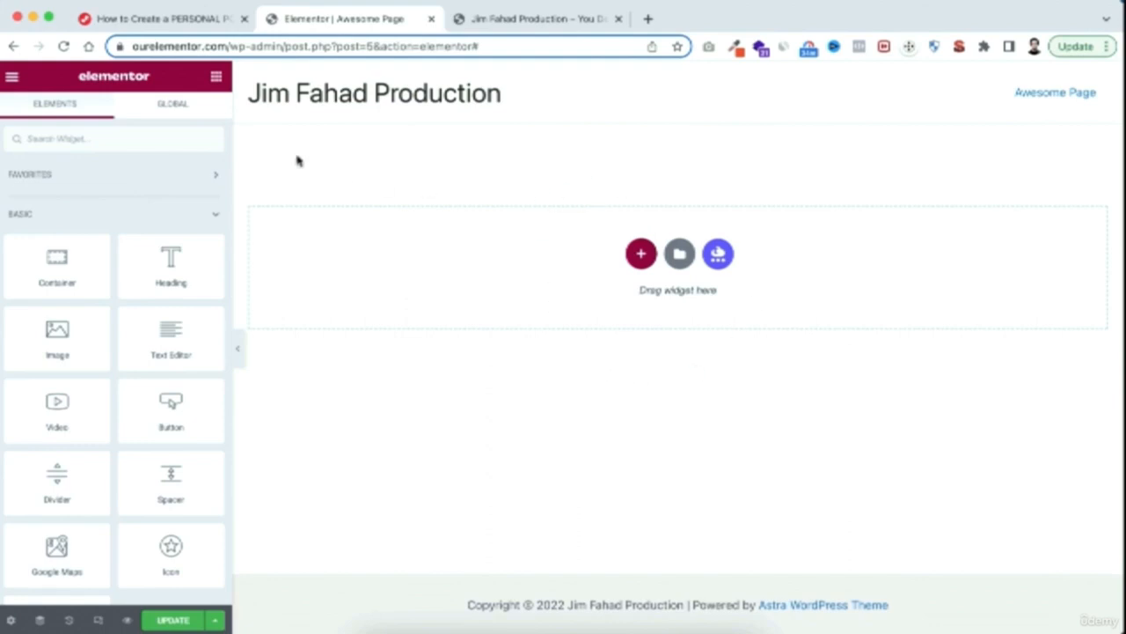
Check the tutorial page and the Creative Portfolio folder in Finder for the template file, and return to the Elementor editor
left_click(198, 19)
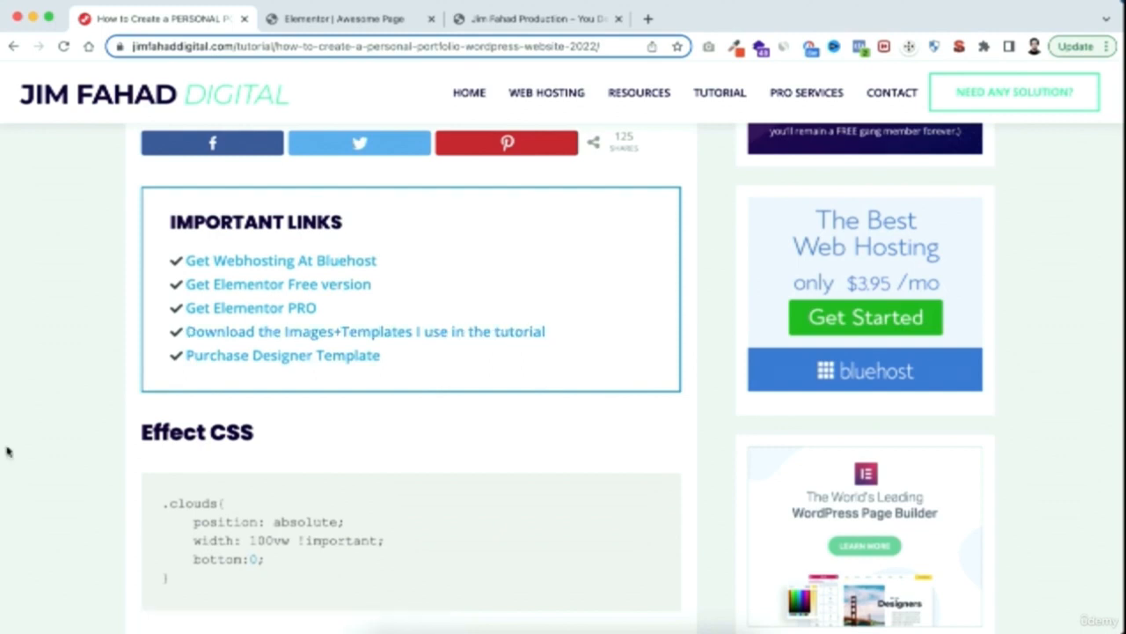
left_click(371, 621)
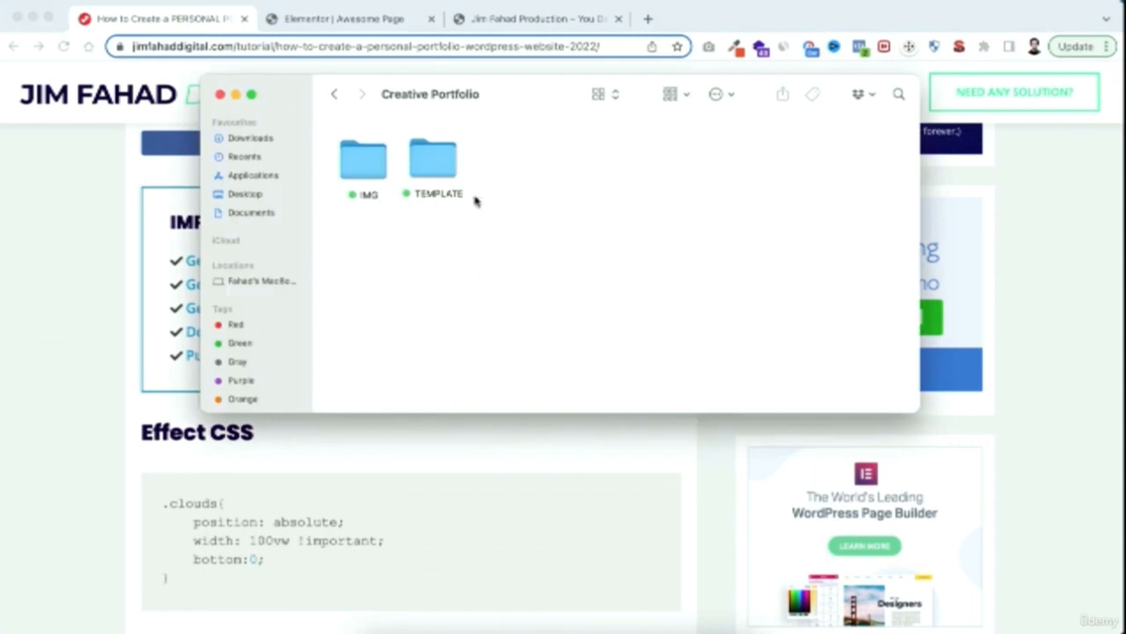
double_click(433, 163)
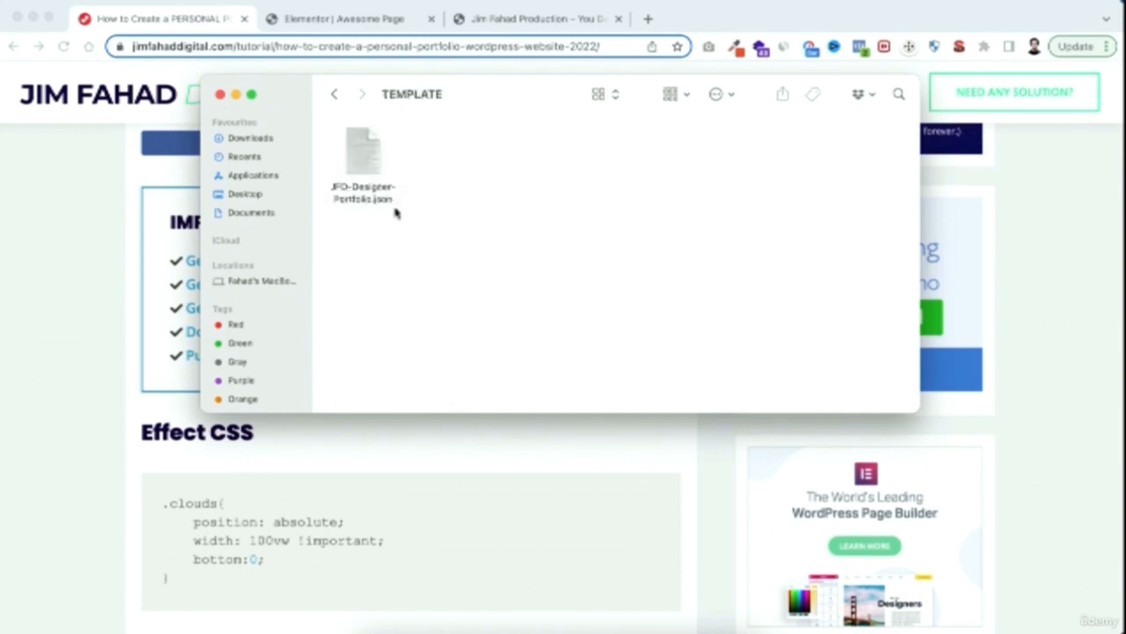
left_click(334, 95)
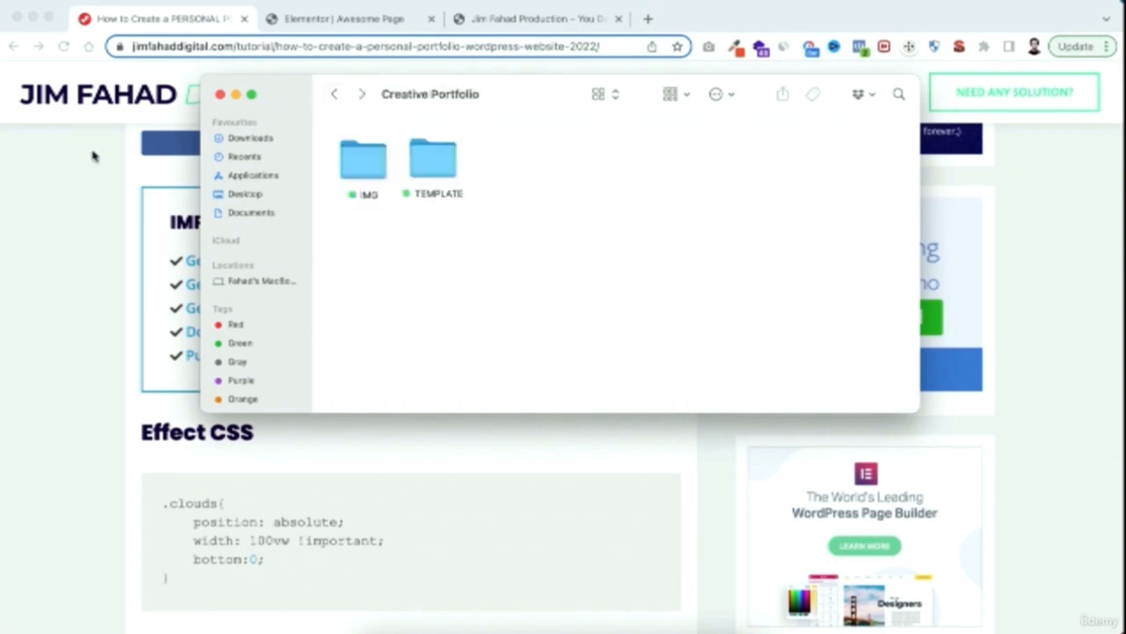
left_click(347, 19)
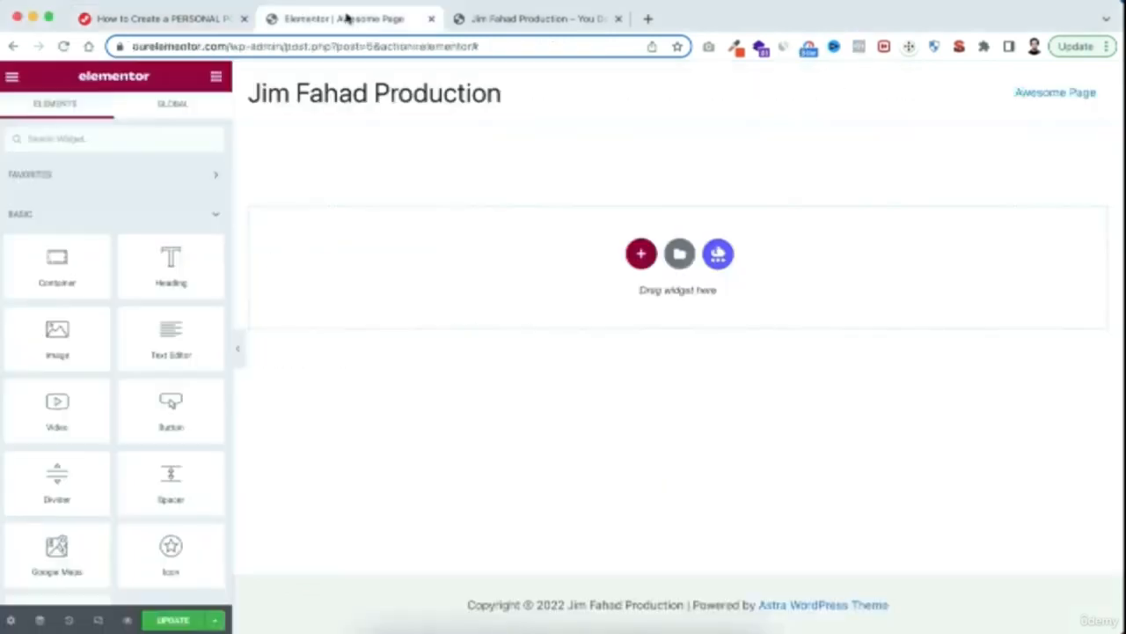
Import JFD-Designer-Portfolio.json from the TEMPLATE folder into the Elementor template library
left_click(680, 256)
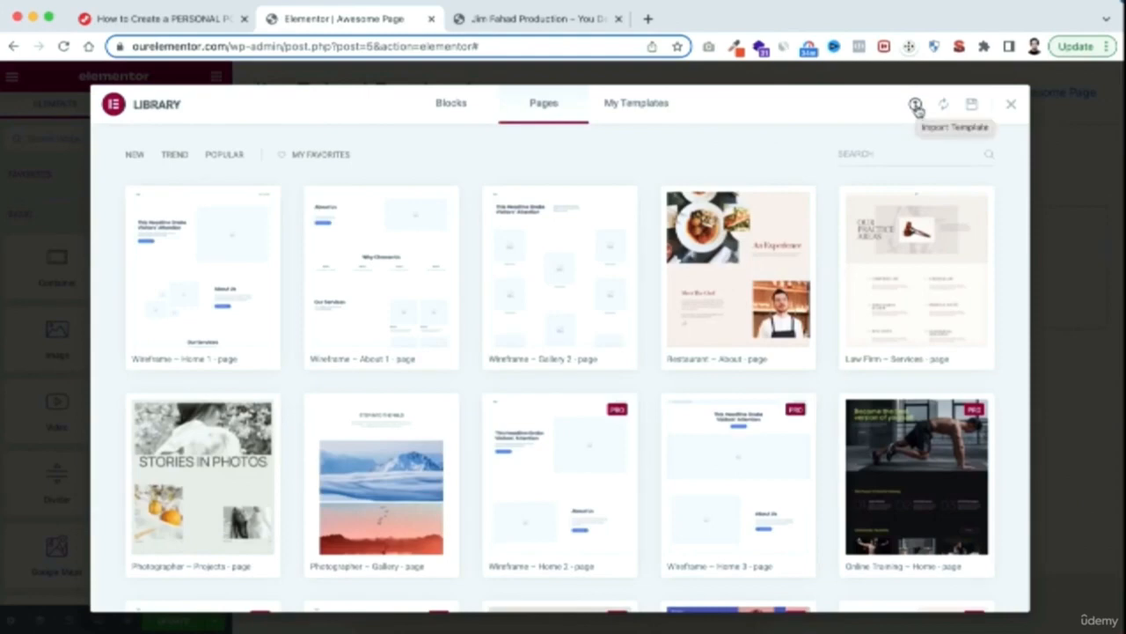
left_click(915, 105)
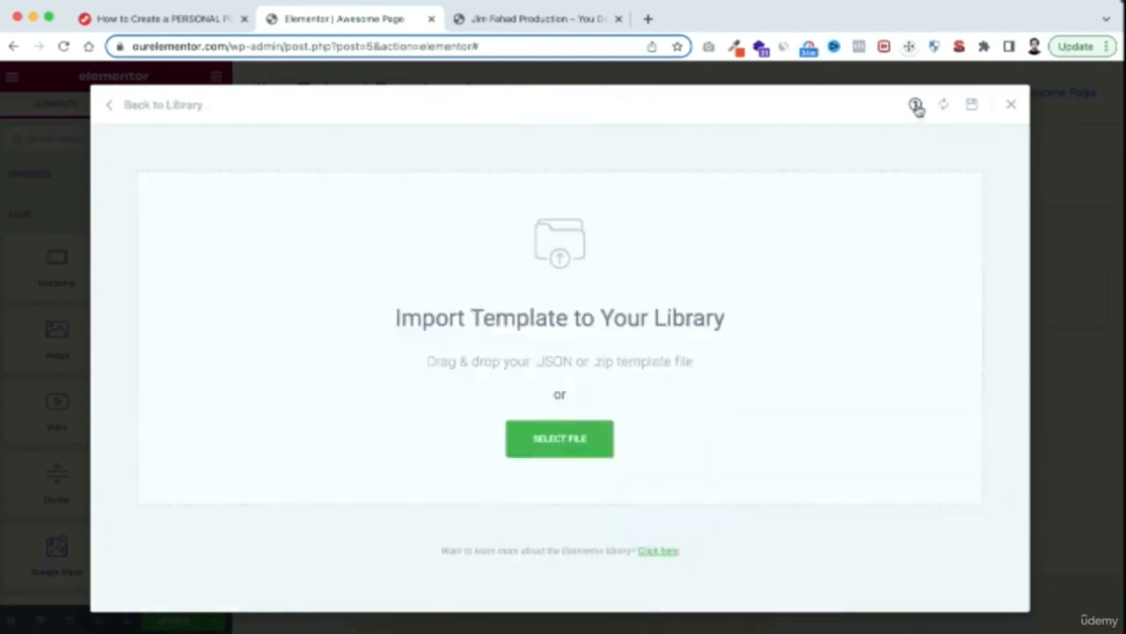
left_click(581, 446)
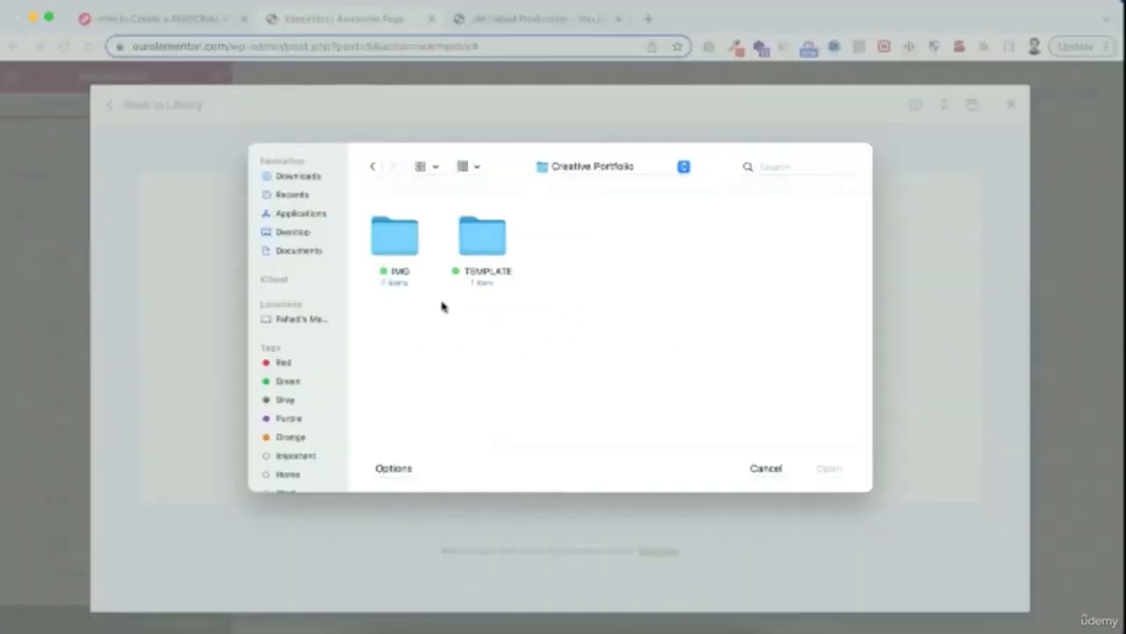
double_click(480, 238)
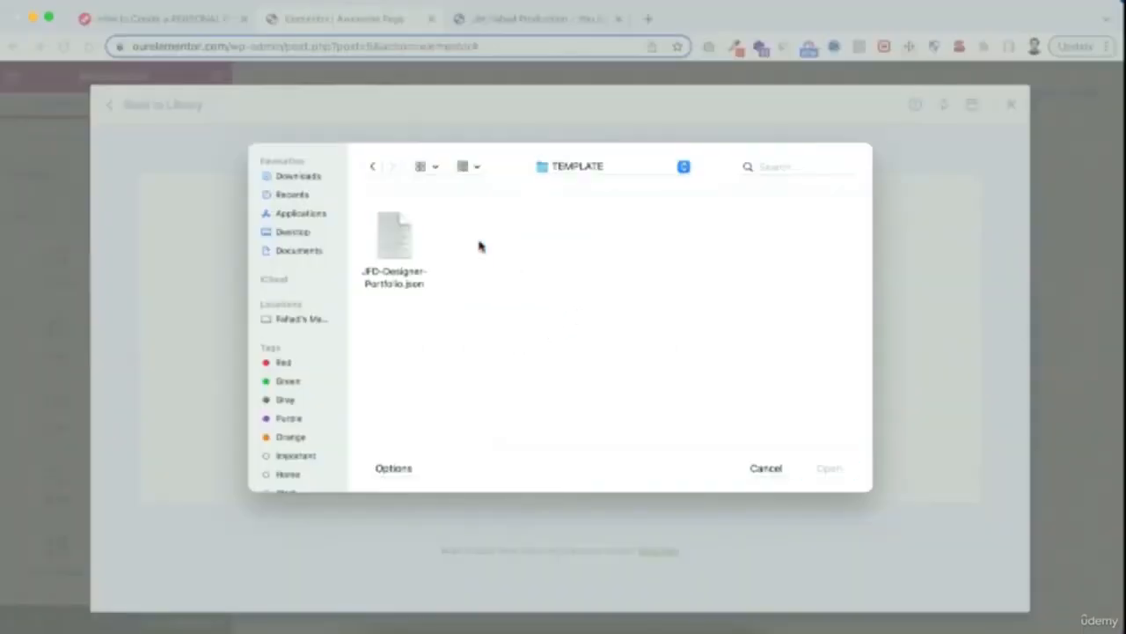
left_click(400, 251)
left_click(829, 469)
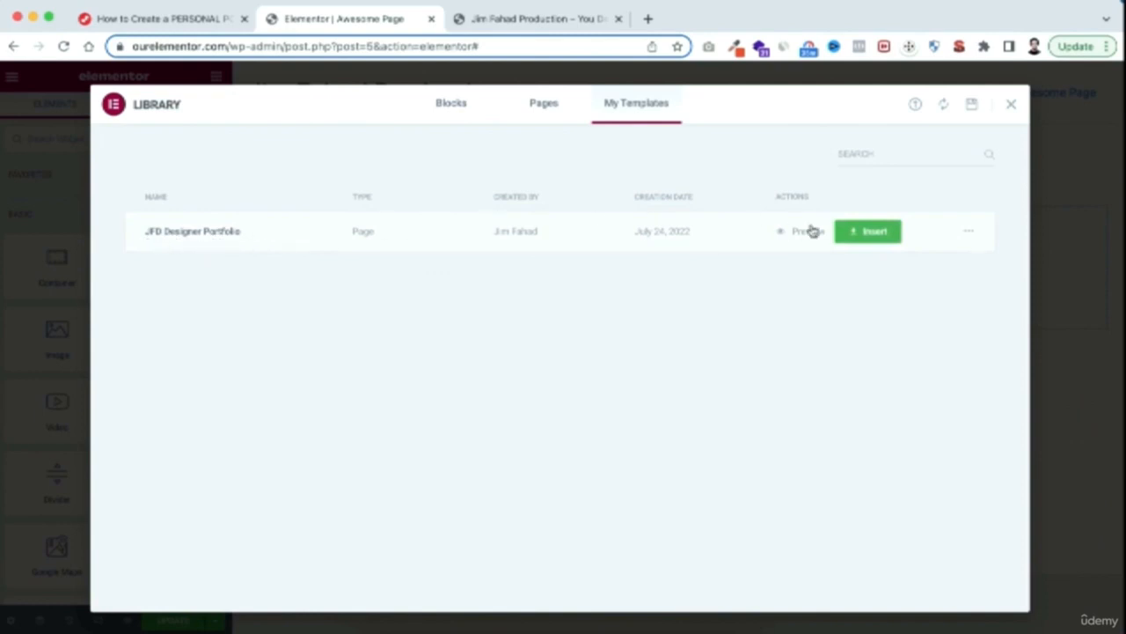
Insert the JFD Designer Portfolio template into the page, applying its page settings too, and look over the inserted design
left_click(867, 231)
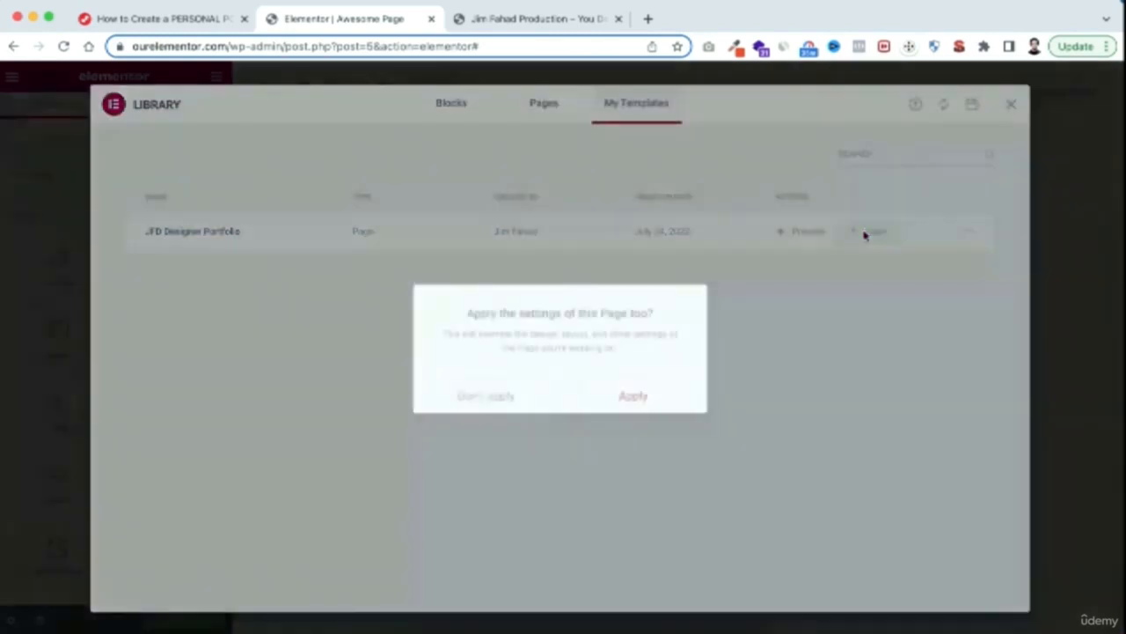
left_click(633, 398)
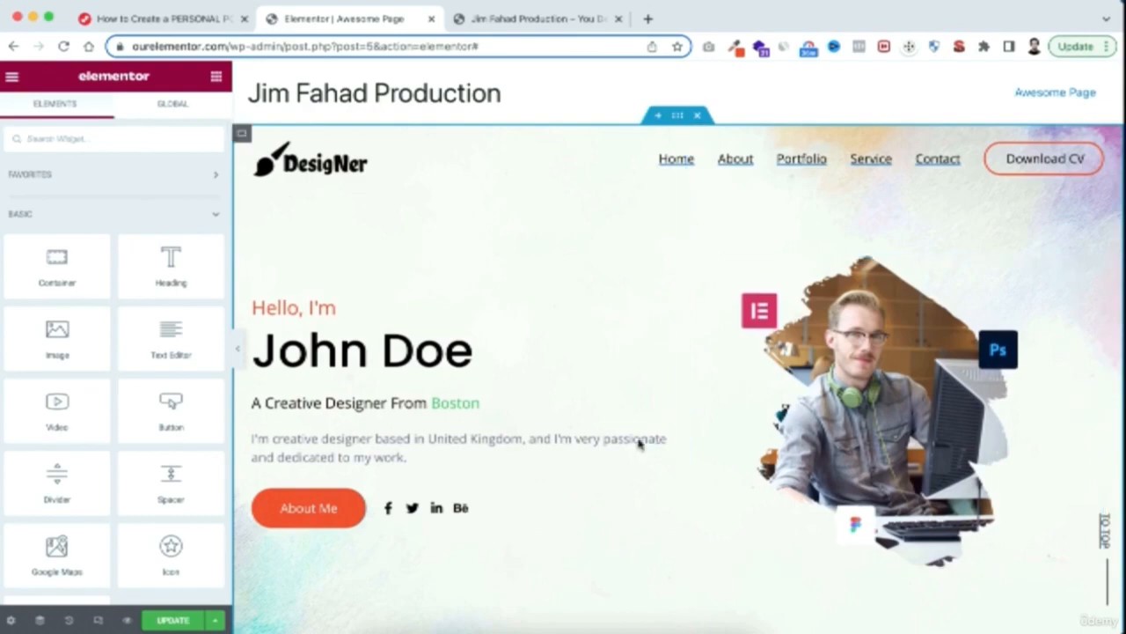
scroll(634, 442, "down", 8)
scroll(632, 445, "down", 3)
scroll(632, 445, "up", 10)
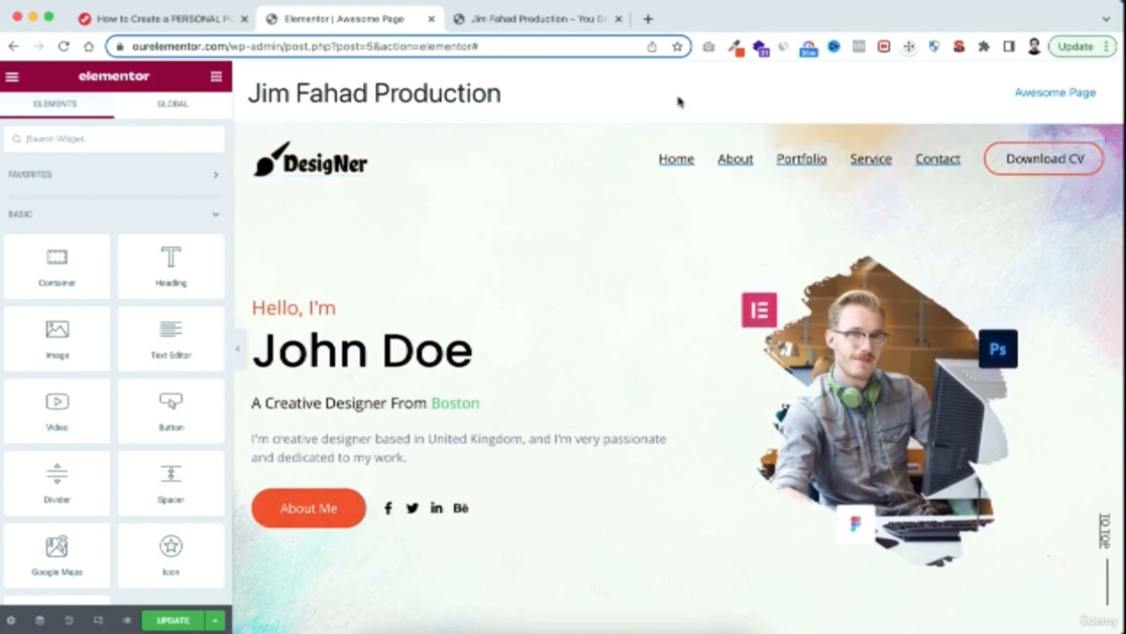
Set the page layout to Elementor Canvas in the page settings and review the page
left_click(11, 620)
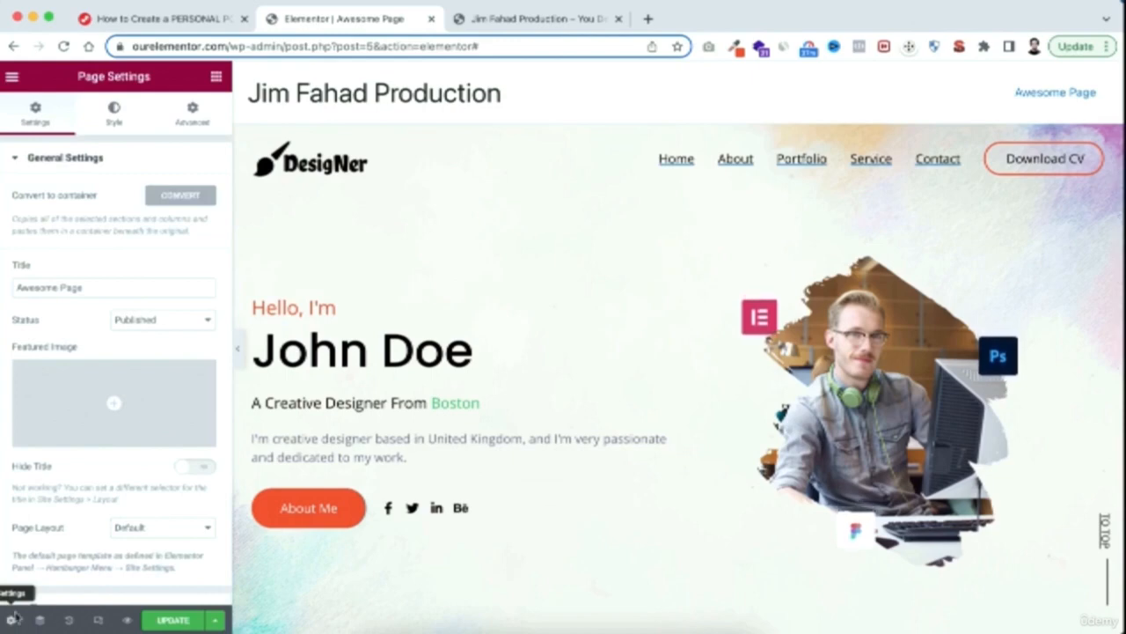
left_click(149, 528)
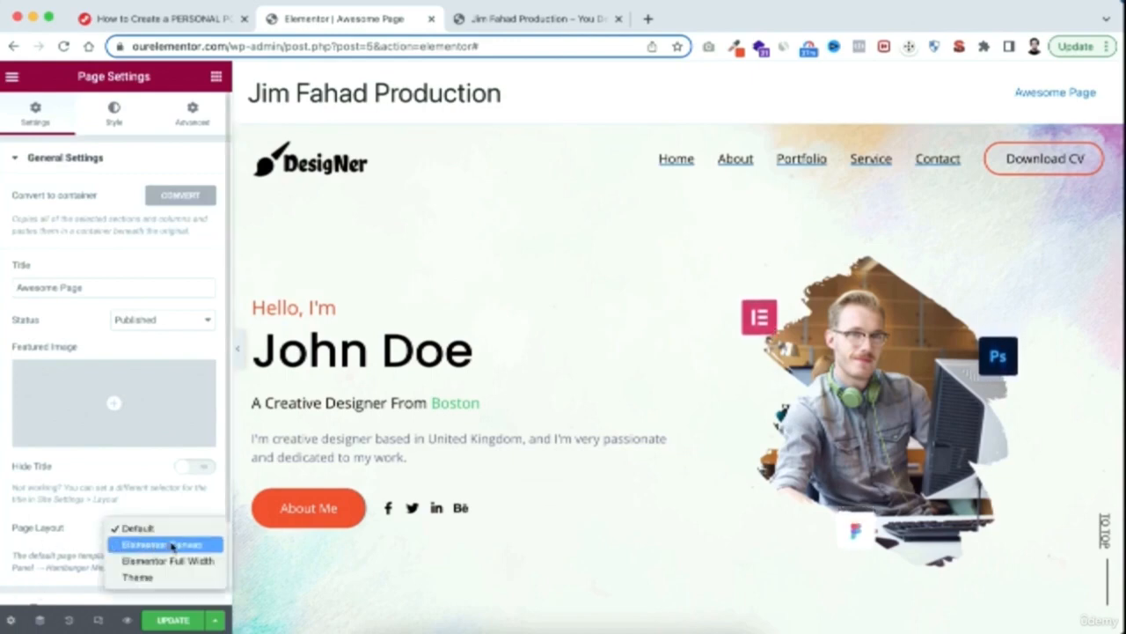
left_click(167, 545)
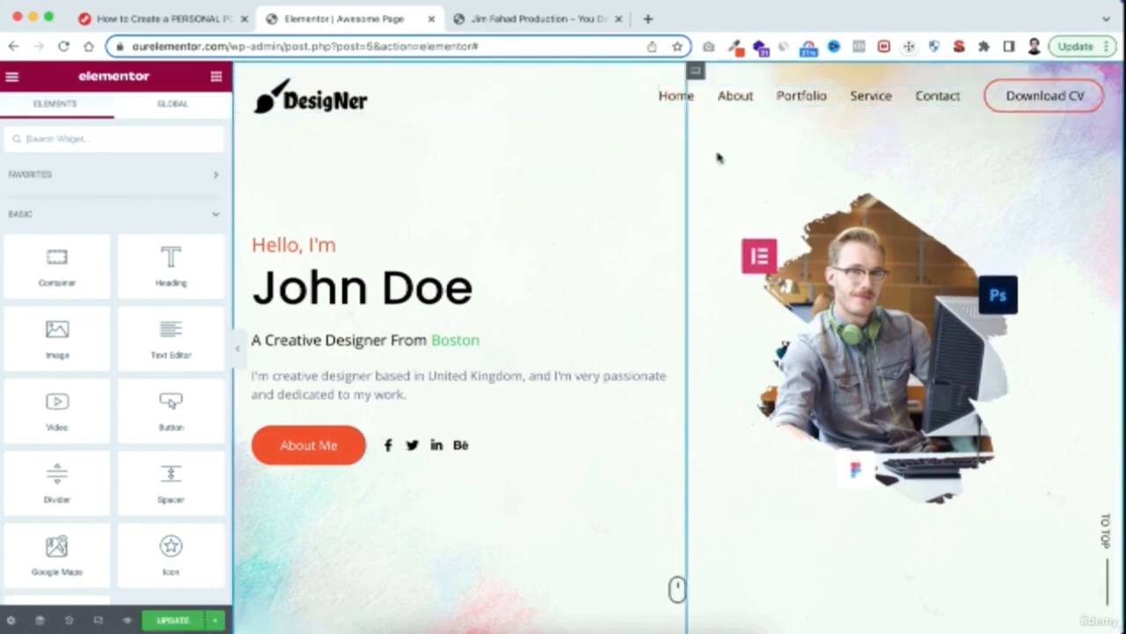
scroll(616, 324, "down", 1)
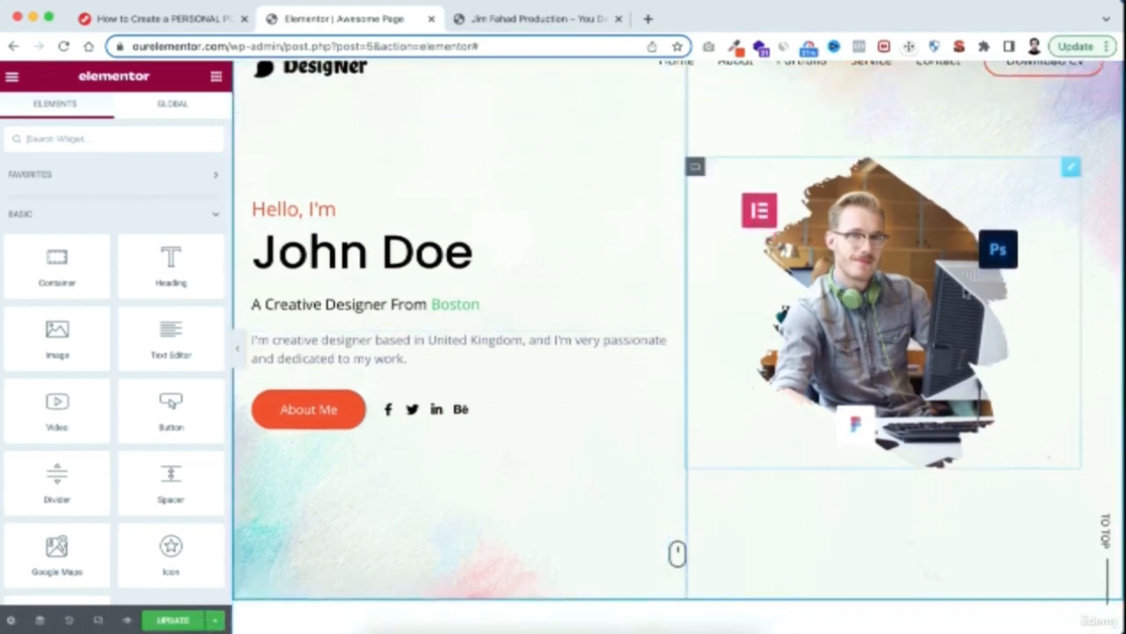
scroll(502, 493, "up", 1)
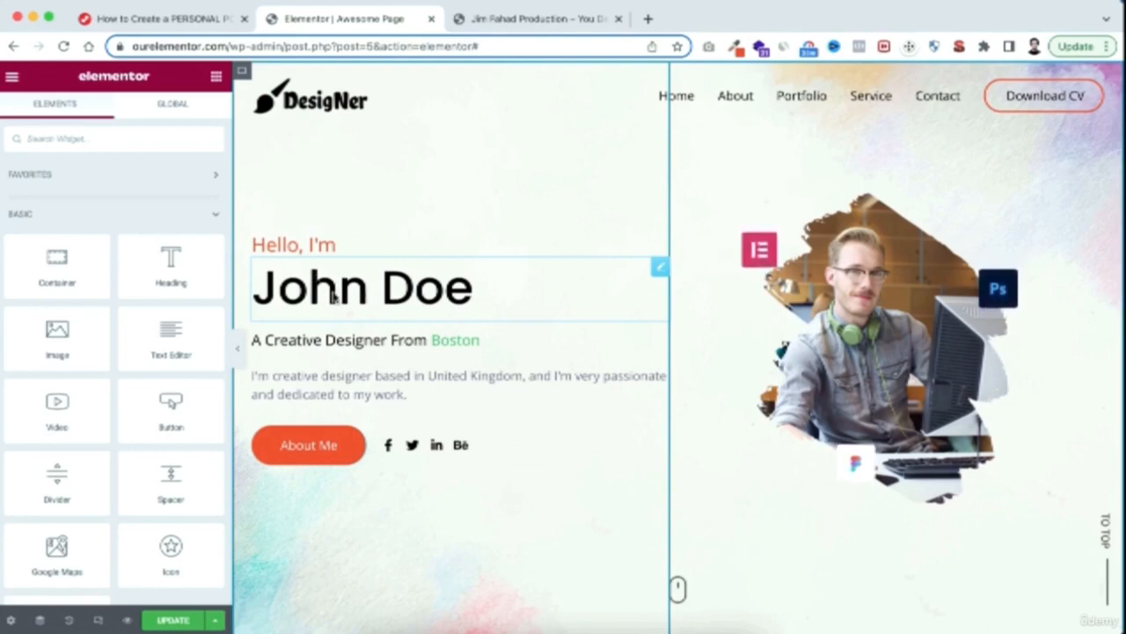
Replace the placeholder name in the large hero heading with the designer's full name
left_click(340, 297)
left_click_drag(70, 211, 2, 220)
type("J")
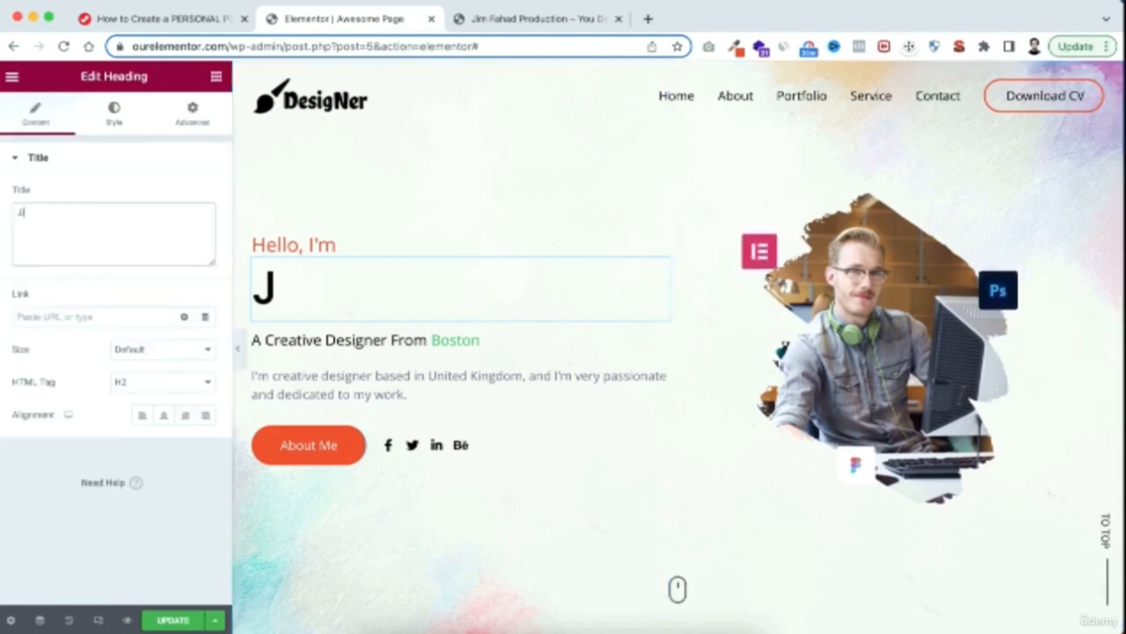
type("im Fahad")
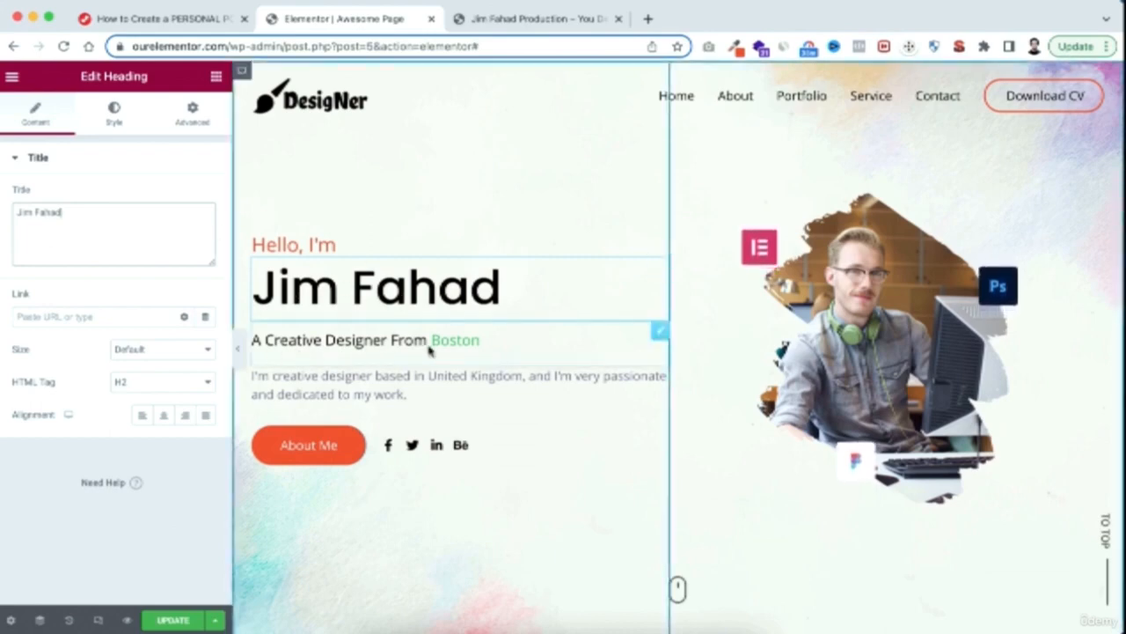
Examine the title color and typography options of the dual color heading below the name
left_click(356, 343)
scroll(356, 344, "down", 1)
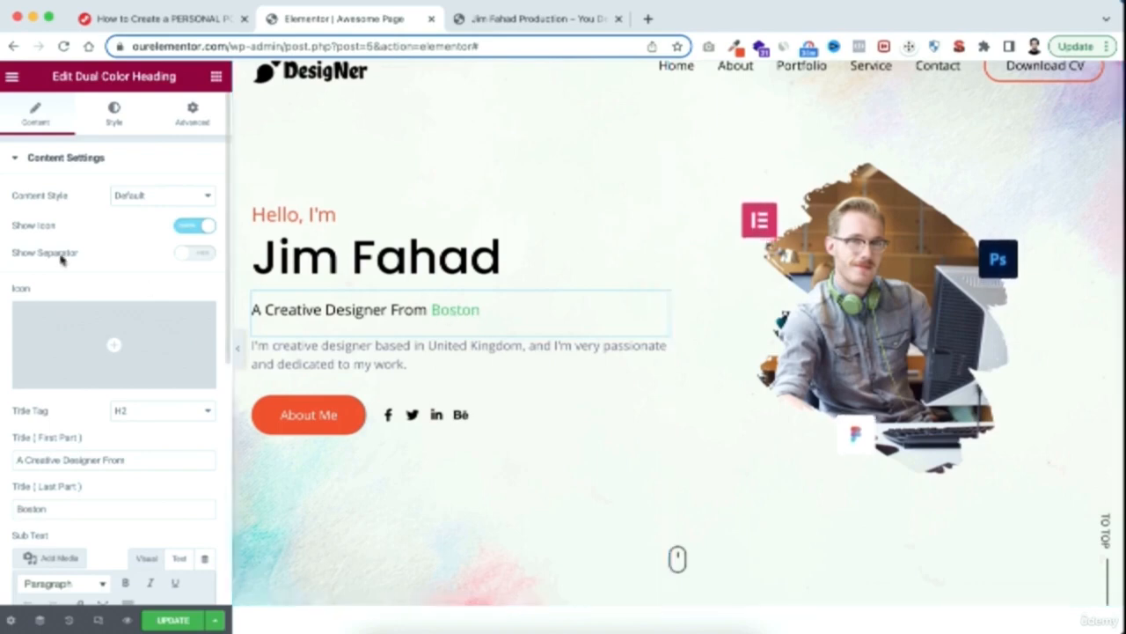
left_click(112, 114)
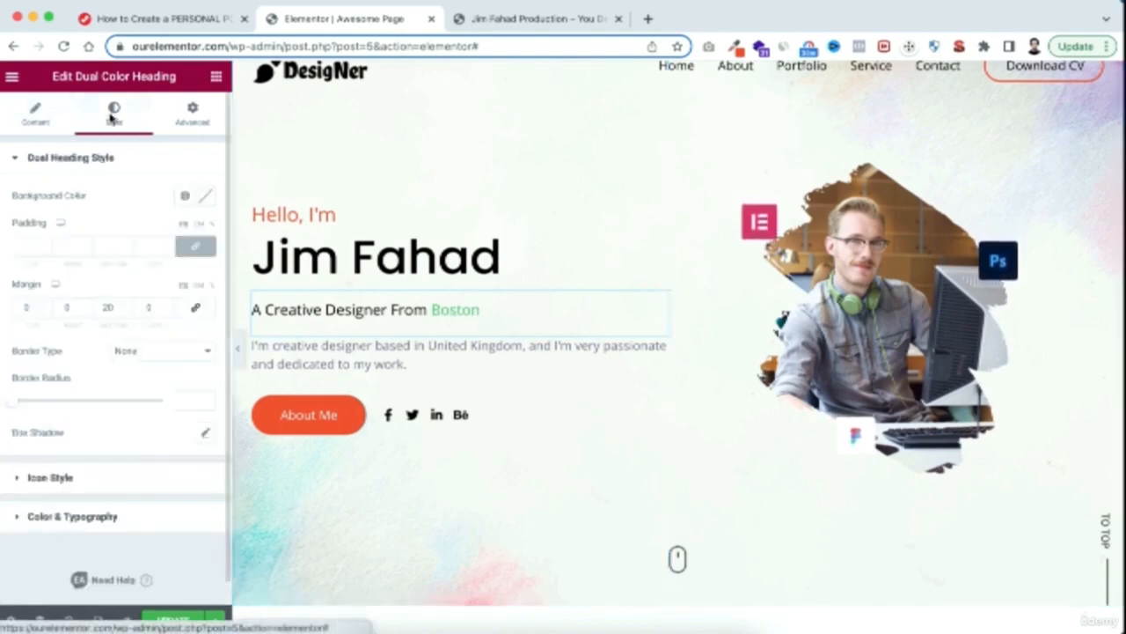
scroll(97, 382, "down", 1)
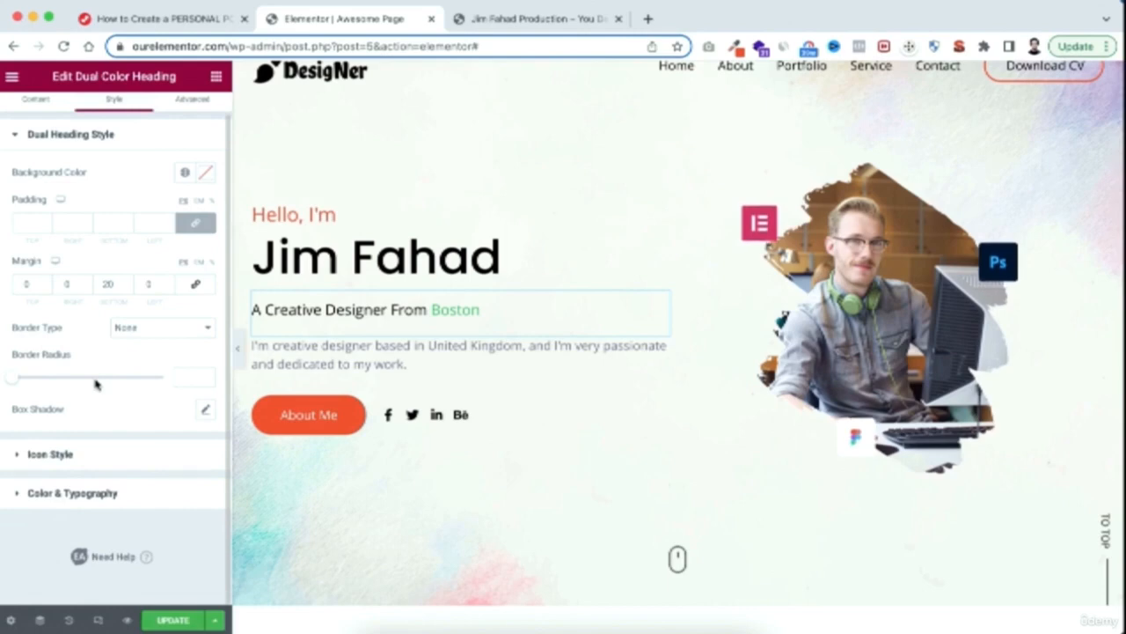
left_click(35, 498)
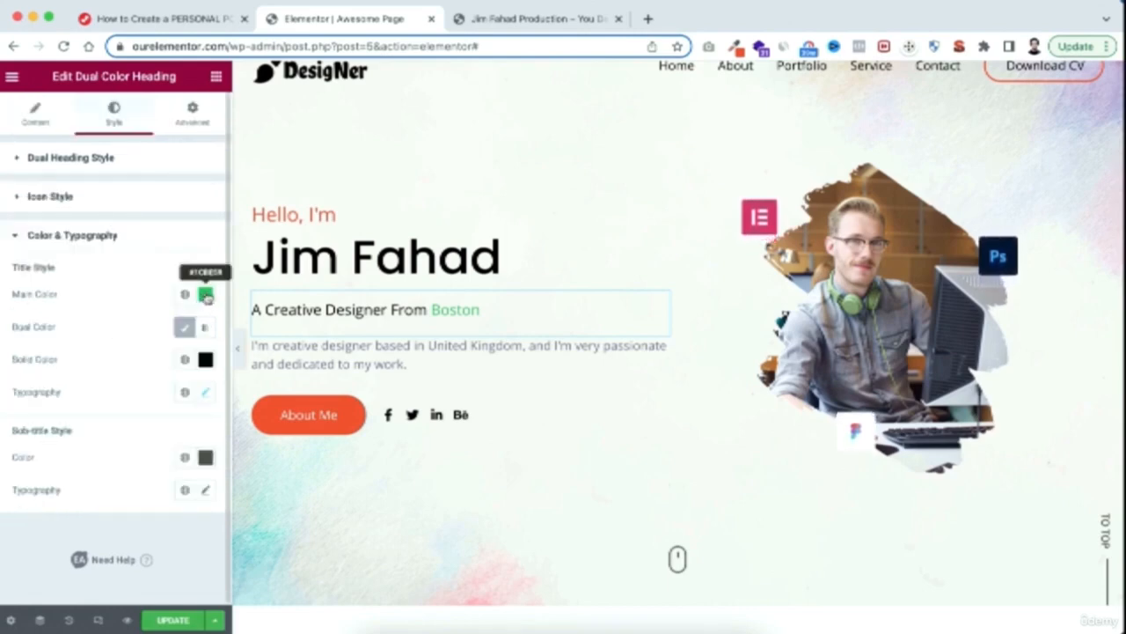
left_click(206, 296)
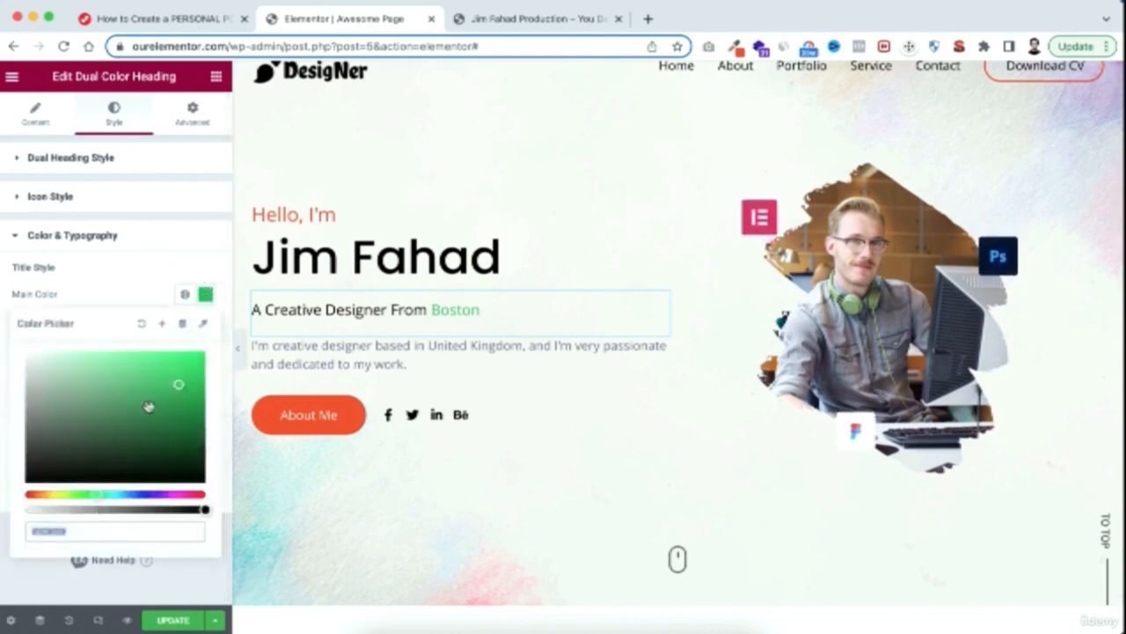
left_click(130, 276)
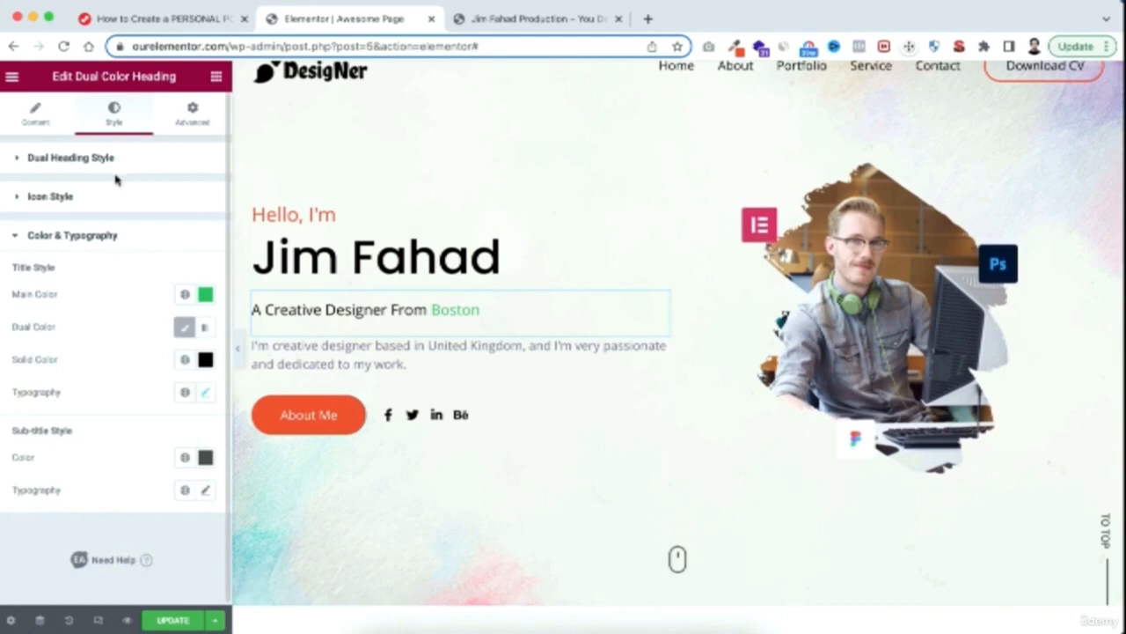
Change the last part of the dual color heading's title to "California"
left_click(34, 118)
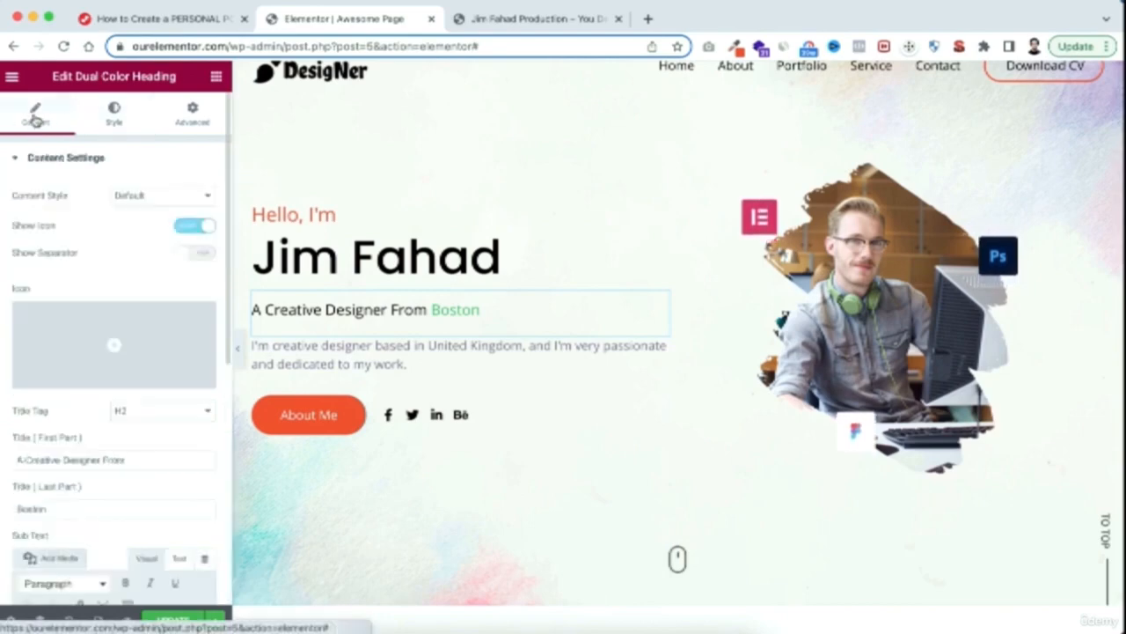
scroll(115, 352, "down", 2)
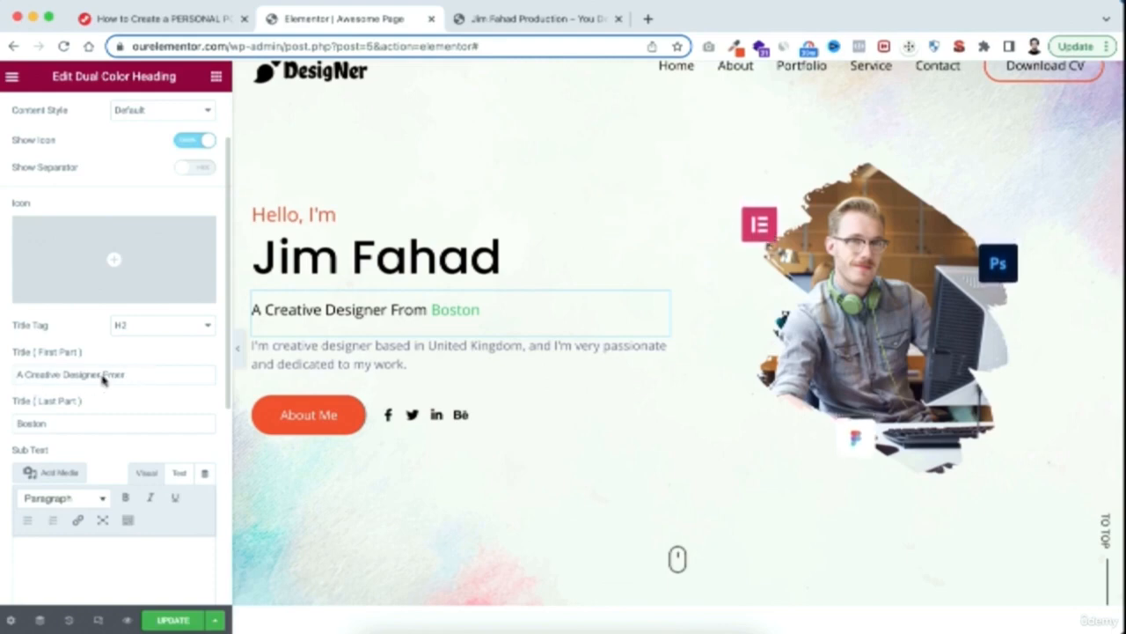
left_click_drag(135, 376, 1, 377)
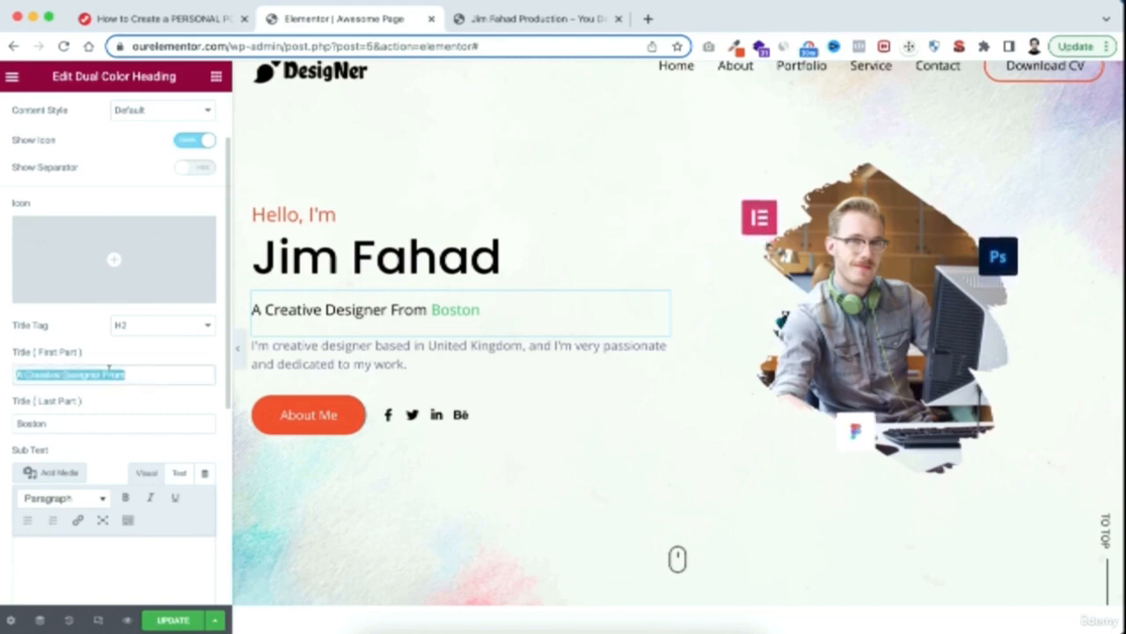
left_click_drag(50, 422, 5, 426)
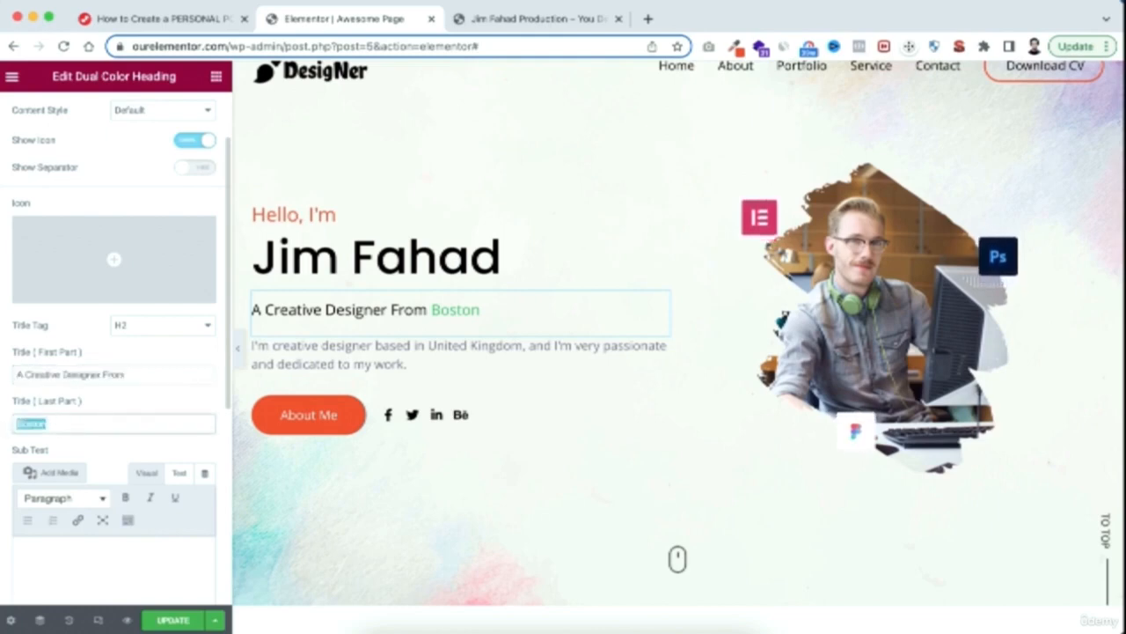
type("California")
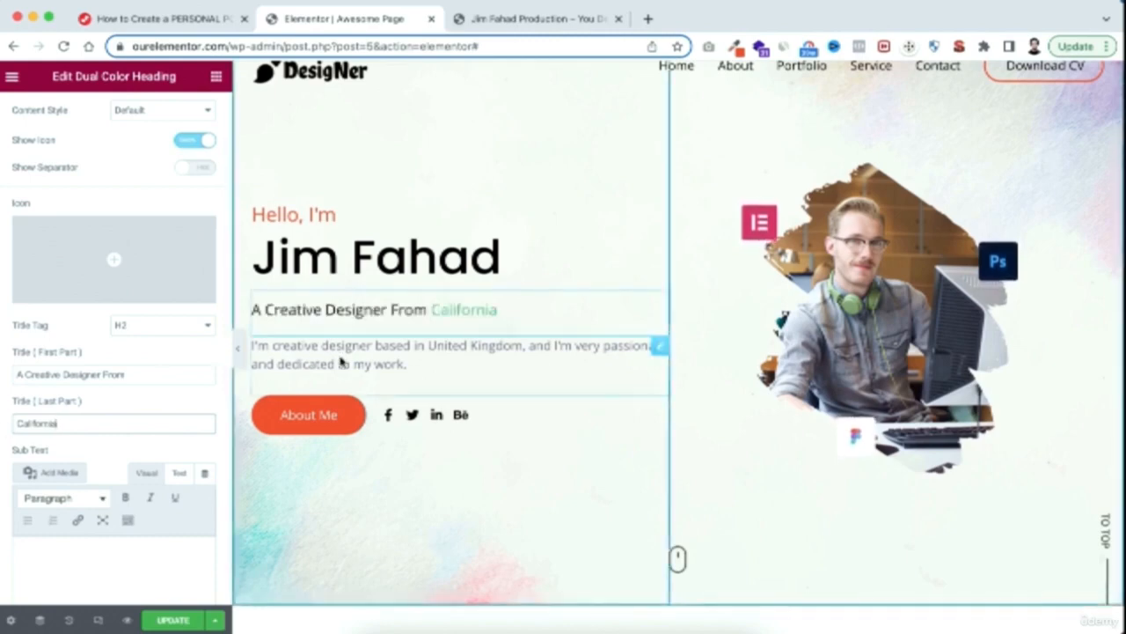
Replace "Kingdom" with "States" in the introduction paragraph so it reads "based in United States"
left_click(370, 357)
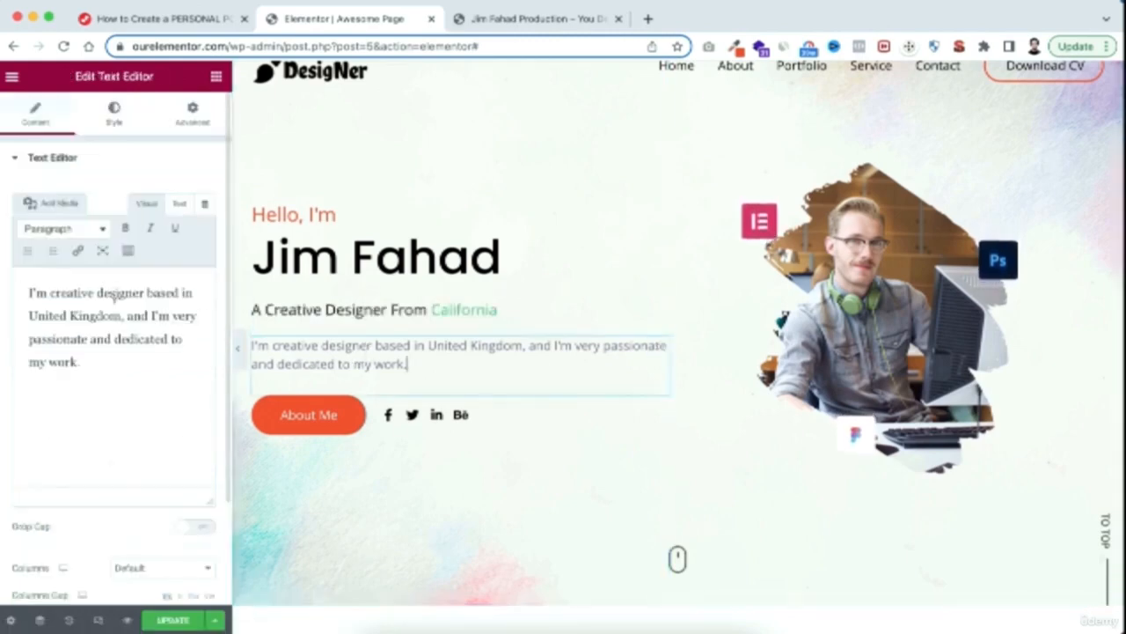
double_click(90, 315)
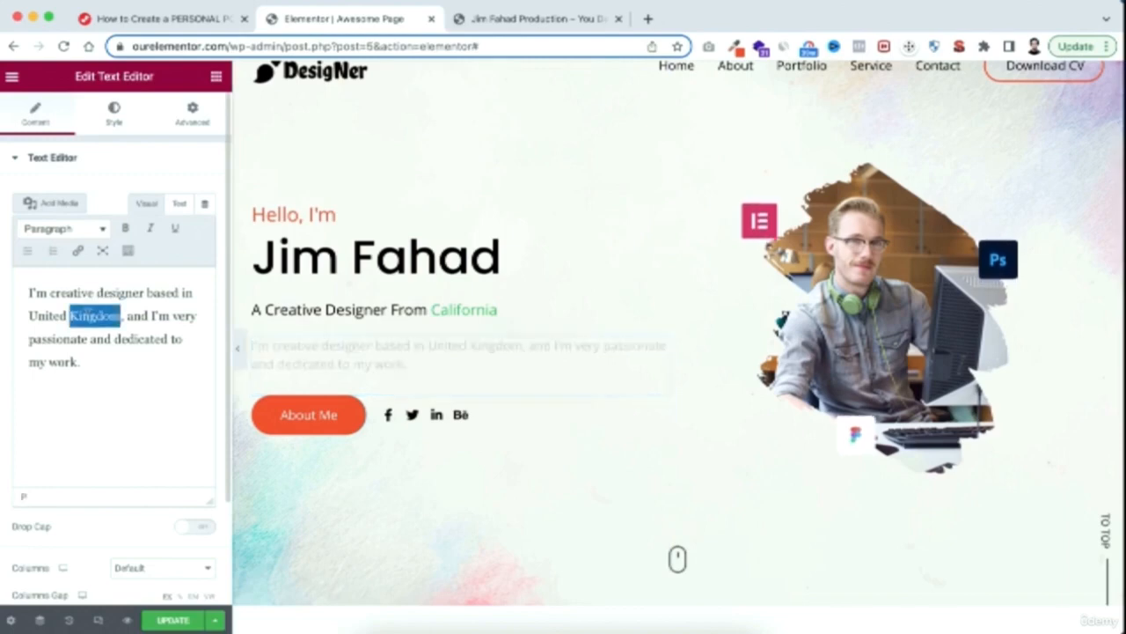
type("States")
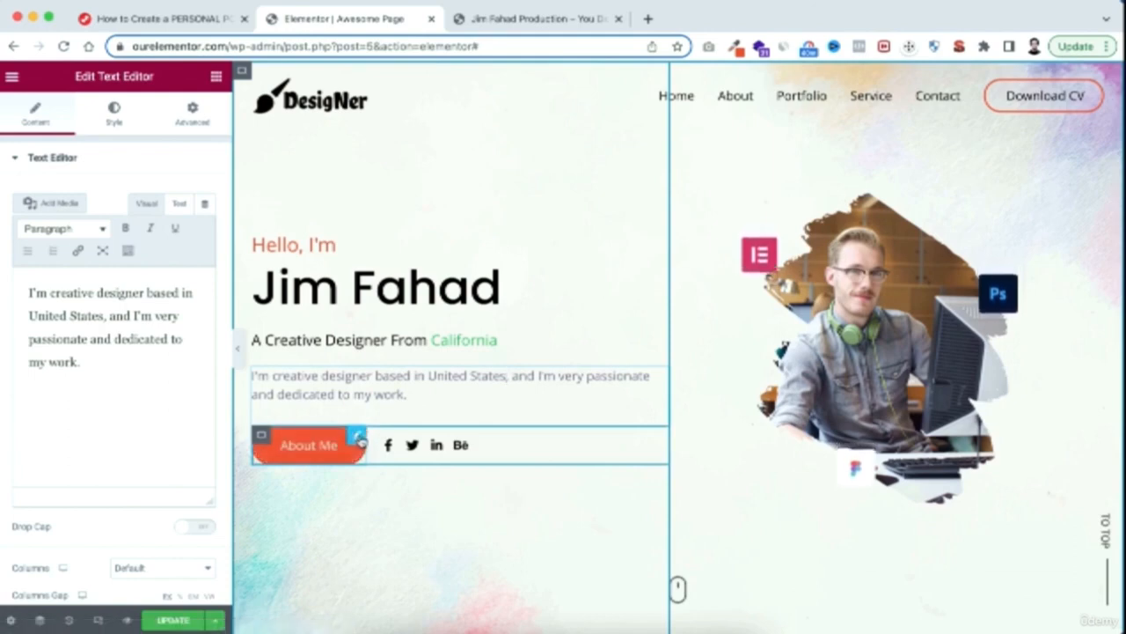
Examine the About Me button's #designer link and the page section it jumps to
left_click(357, 436)
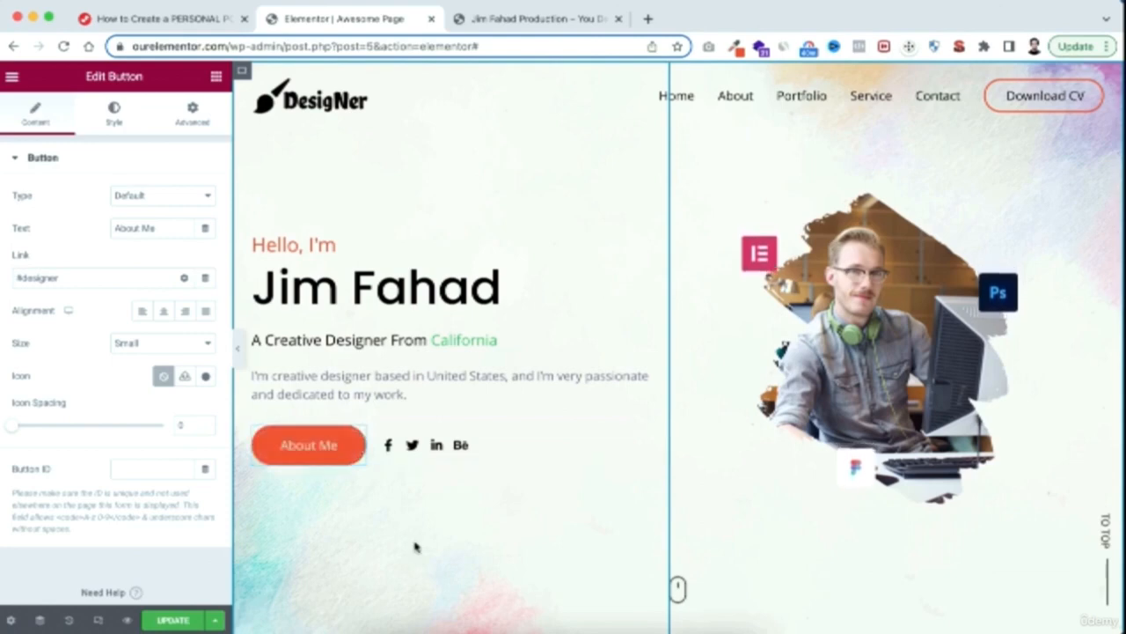
left_click(315, 453)
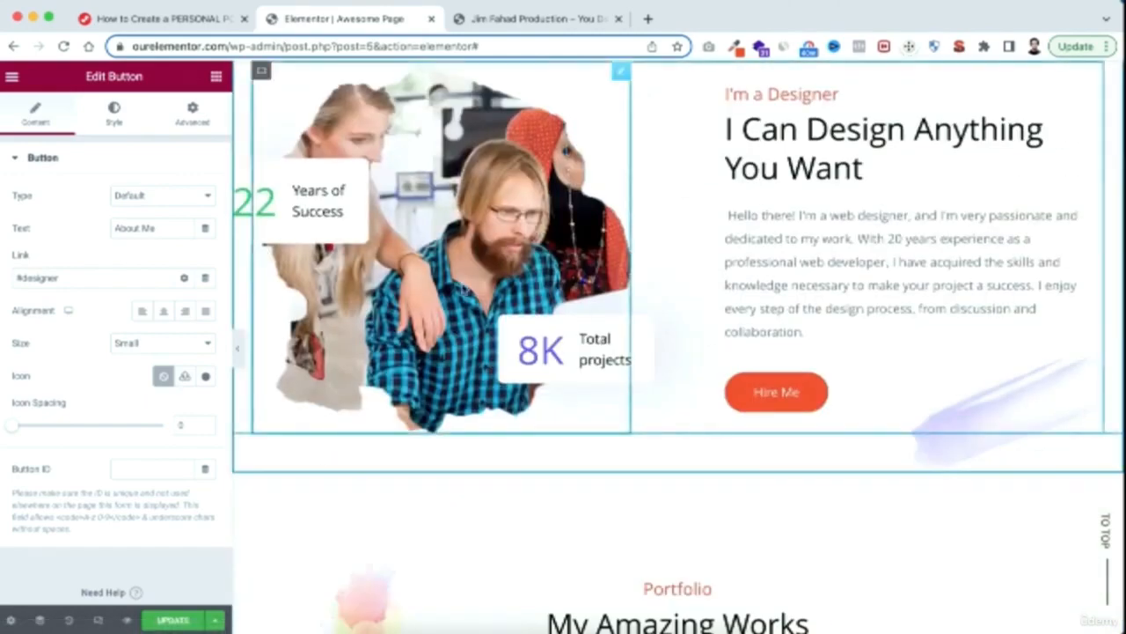
scroll(565, 164, "up", 15)
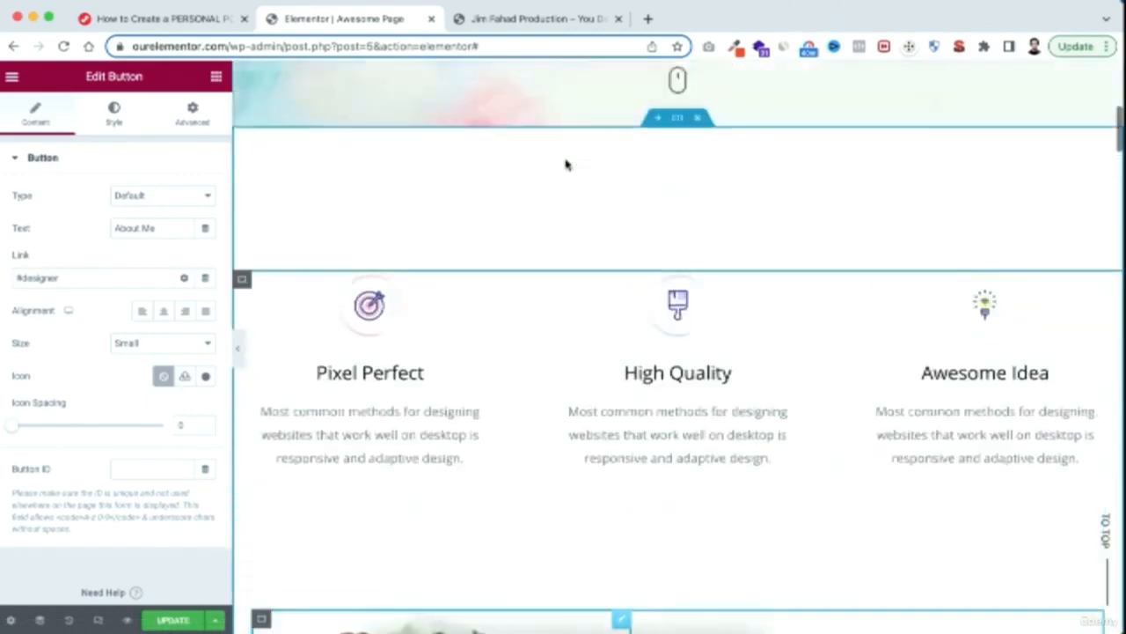
scroll(565, 164, "up", 2)
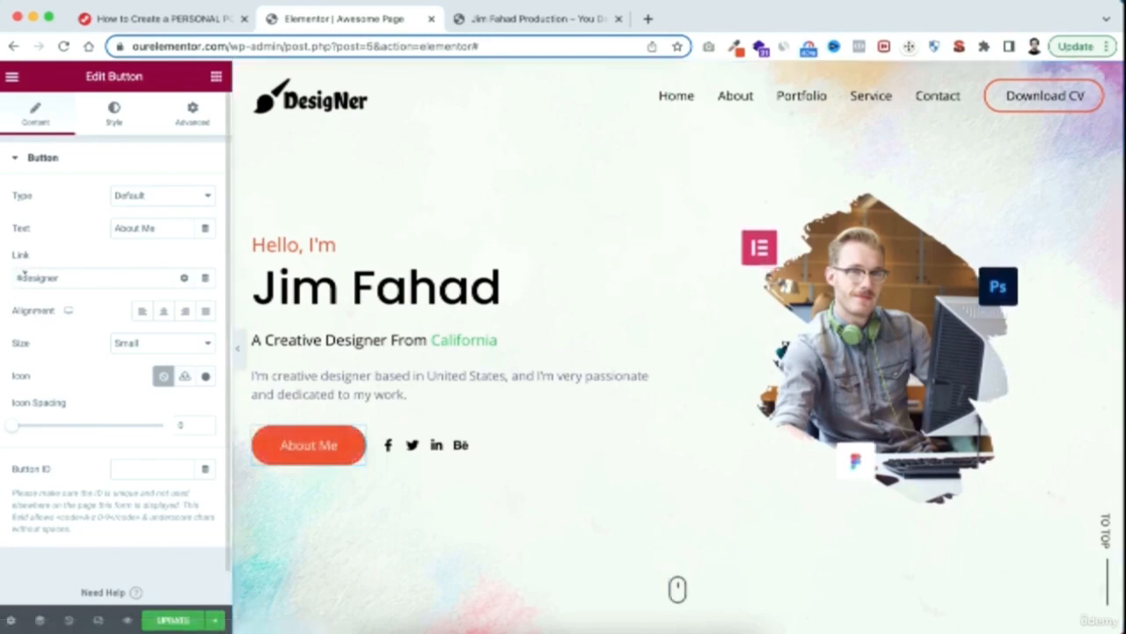
left_click_drag(18, 276, 80, 274)
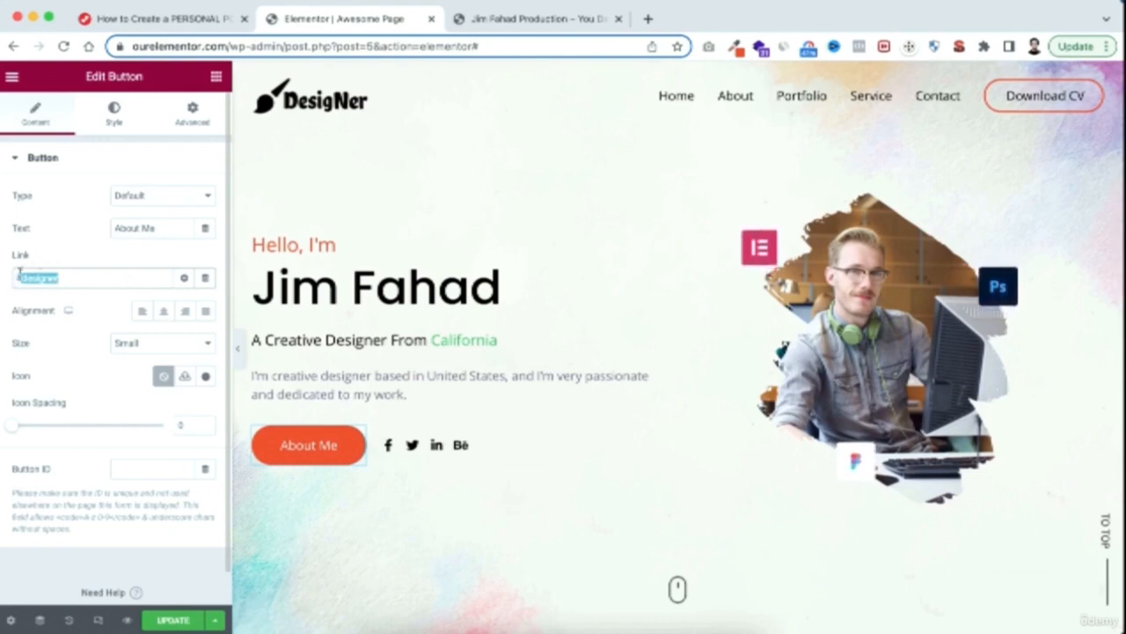
left_click(80, 261)
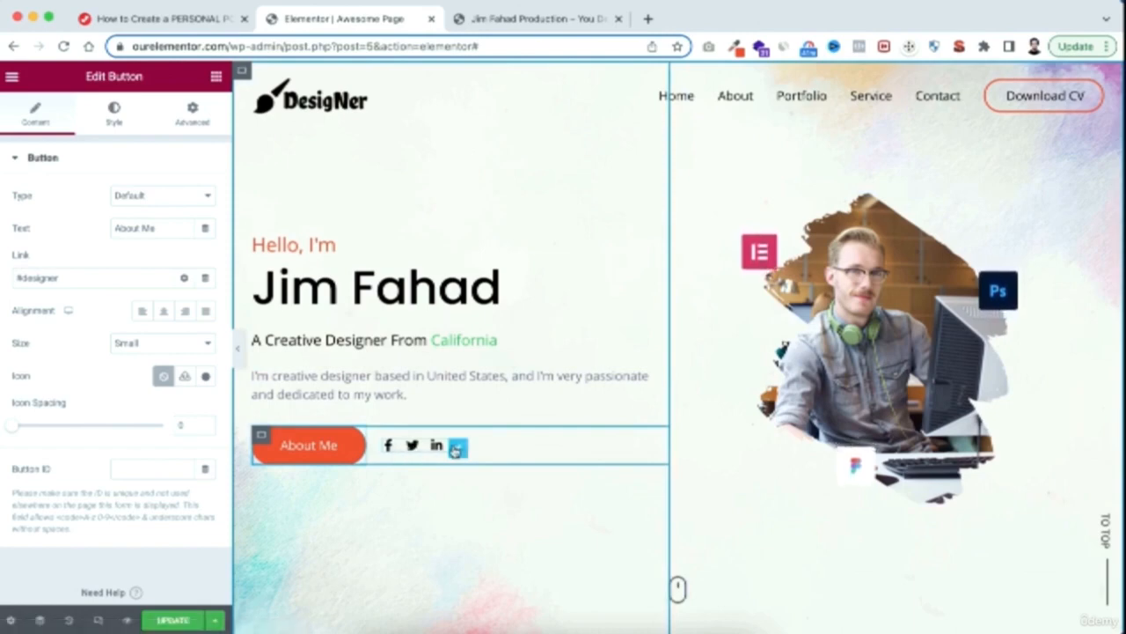
Examine the link settings of the Facebook, Twitter, LinkedIn and Behance items in the hero's social icons
left_click(412, 445)
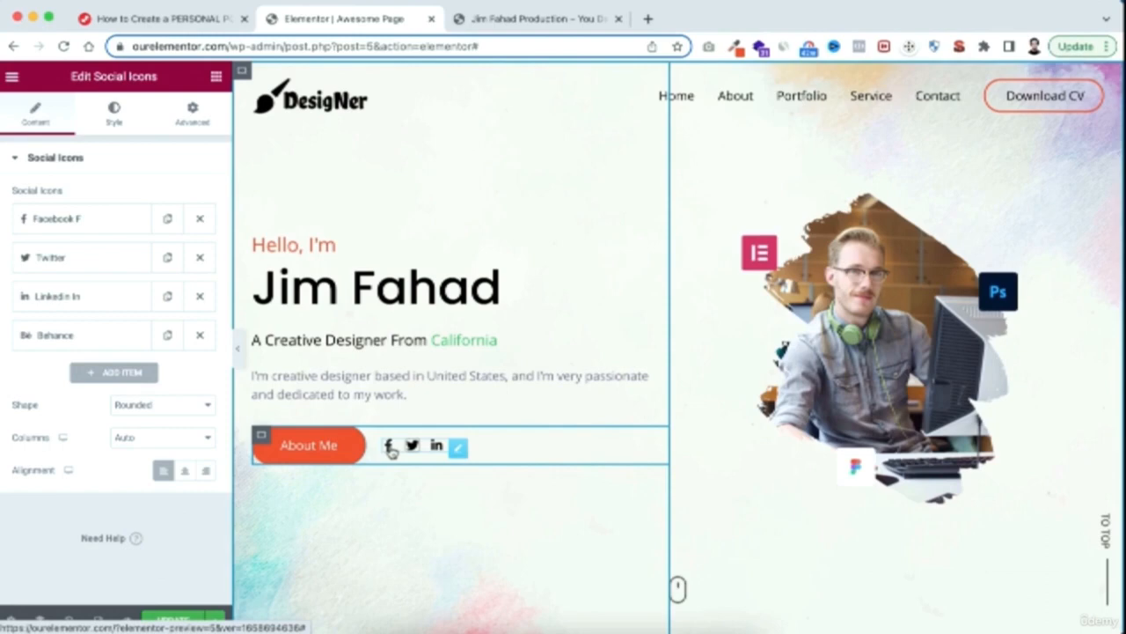
left_click(77, 220)
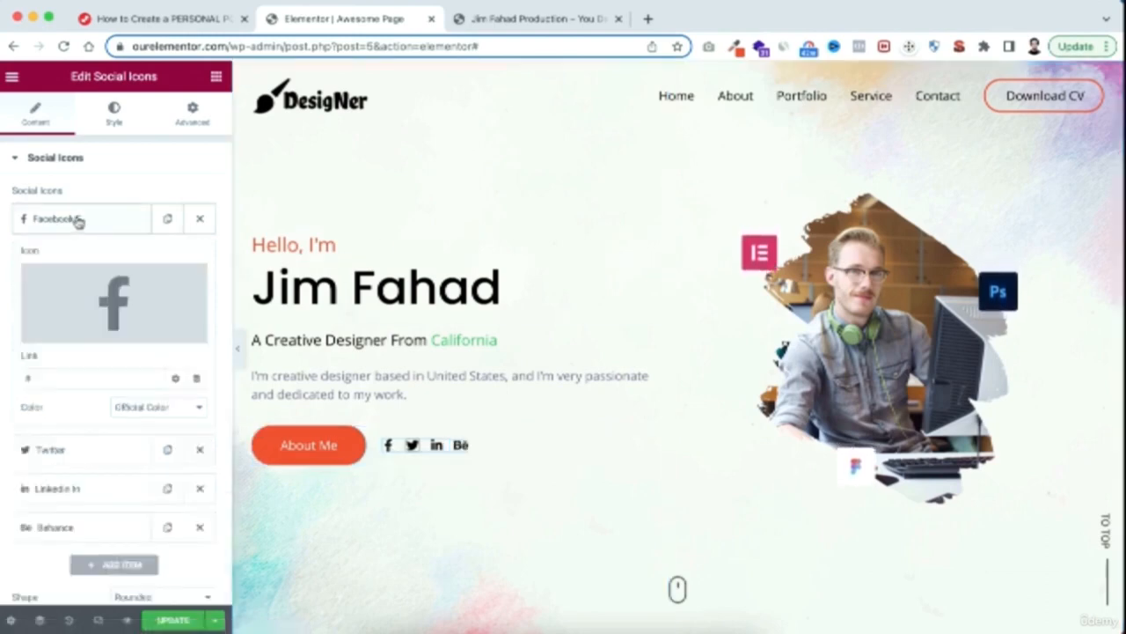
double_click(30, 378)
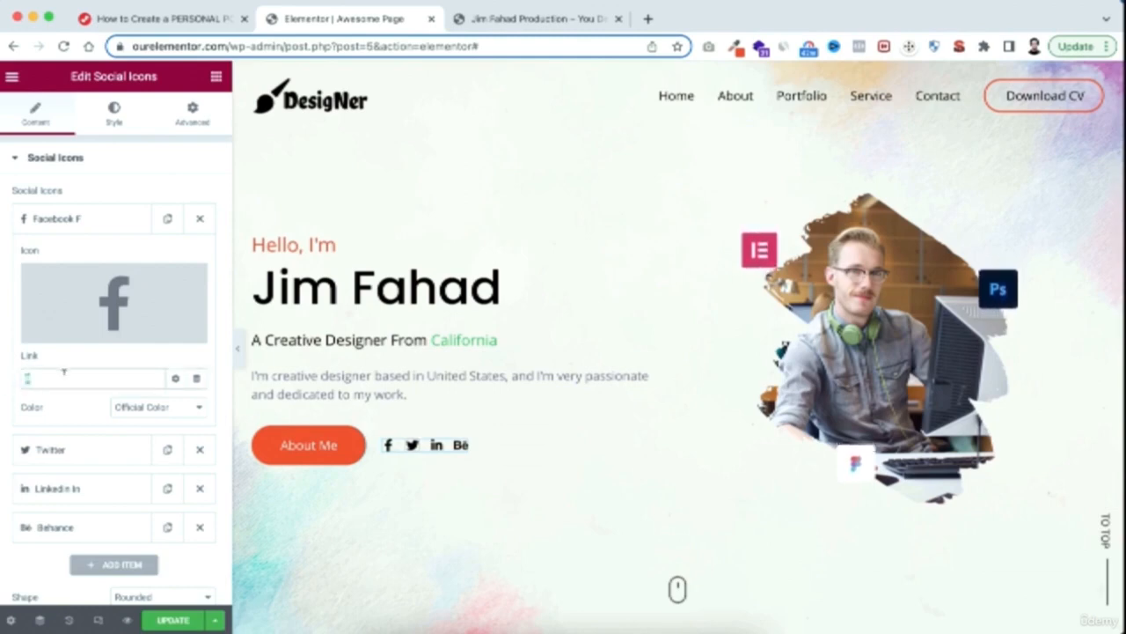
left_click(73, 450)
left_click(67, 488)
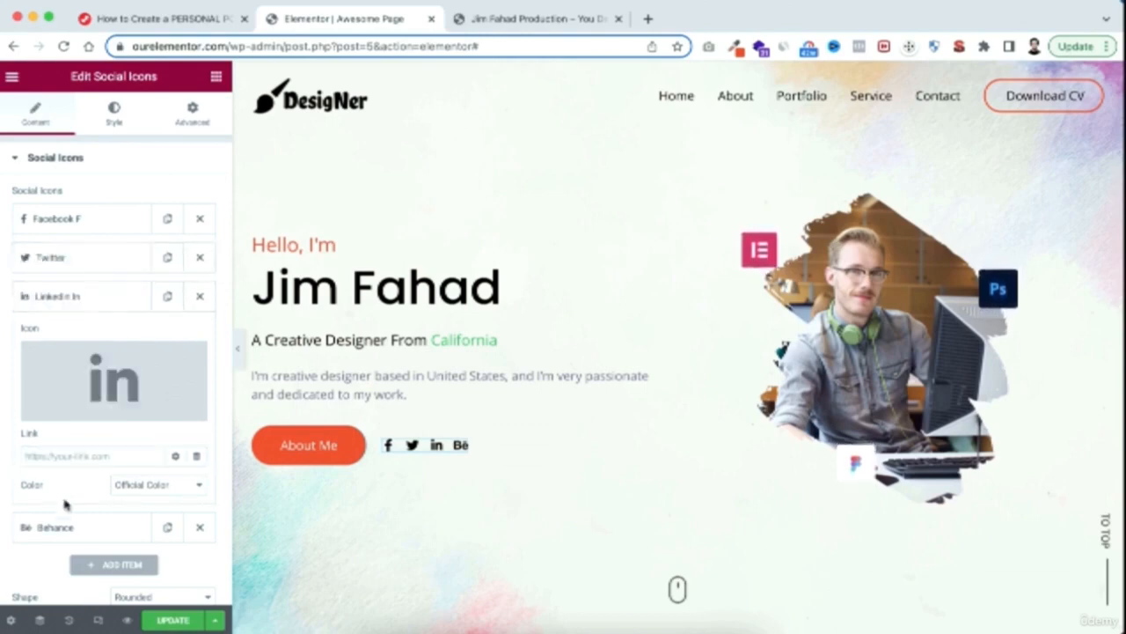
left_click(62, 525)
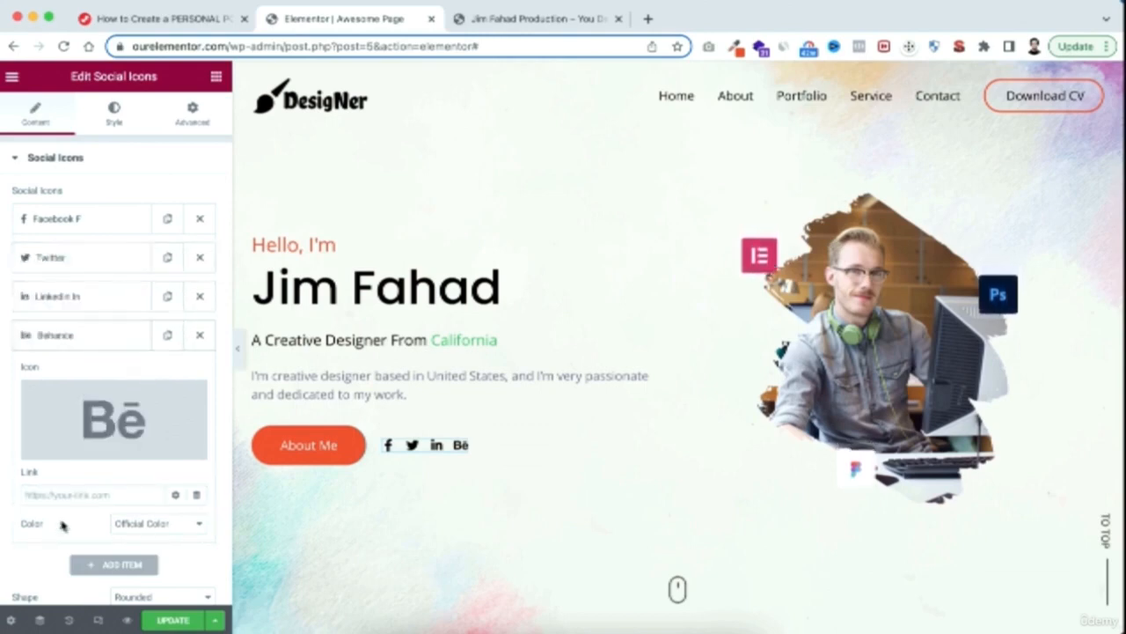
left_click(88, 341)
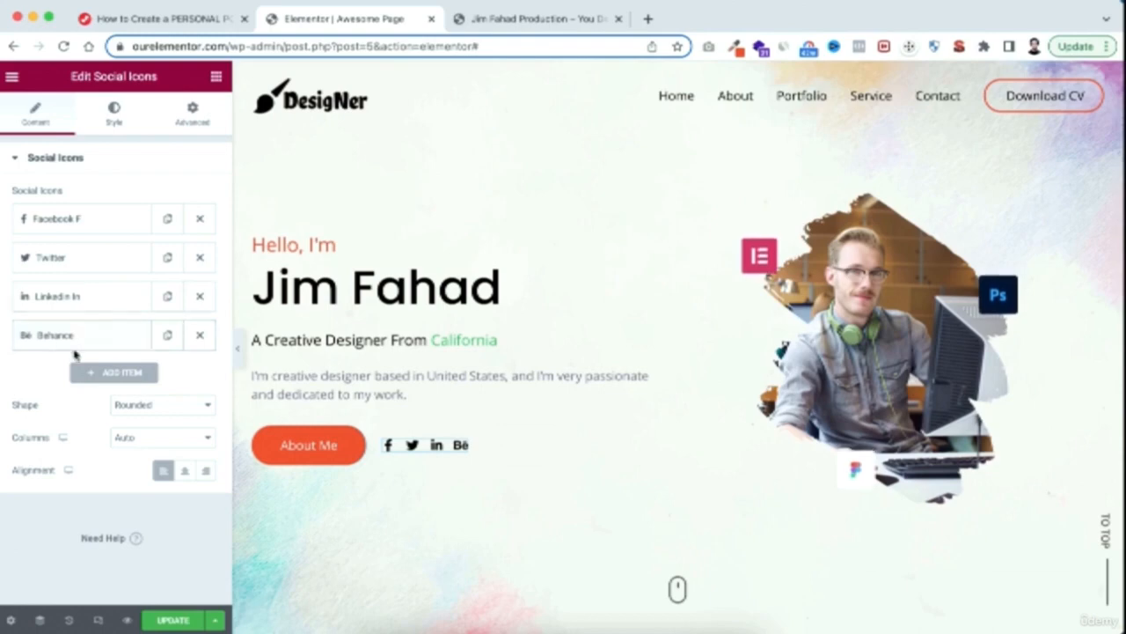
Replace the Behance item in the hero's social icons with a new item using the Dribbble icon from the icon library
left_click(201, 338)
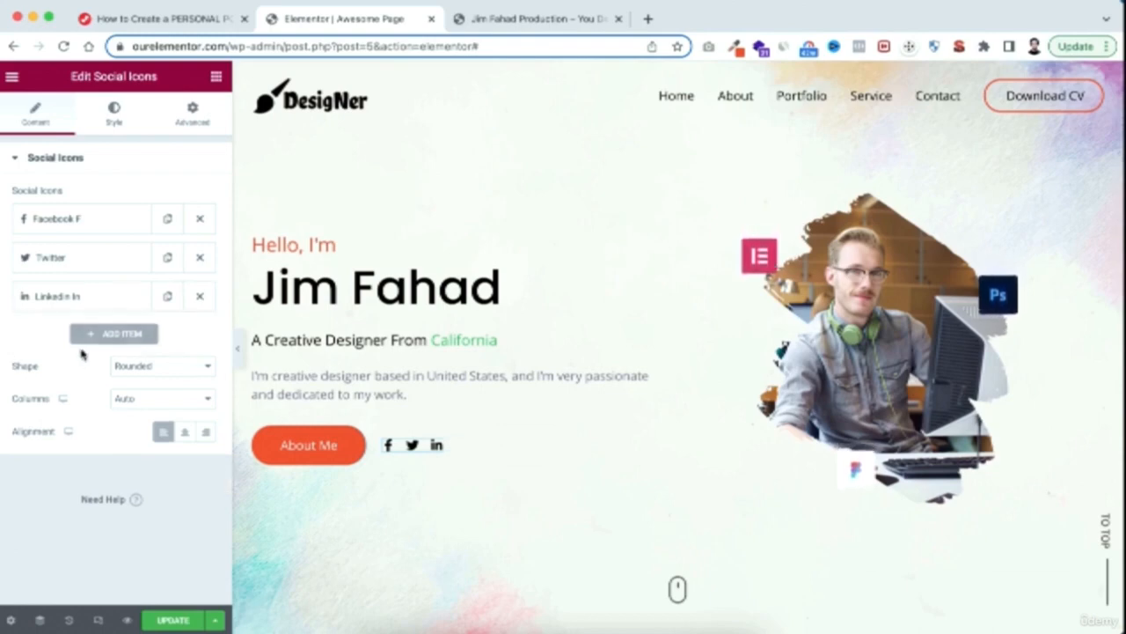
left_click(111, 338)
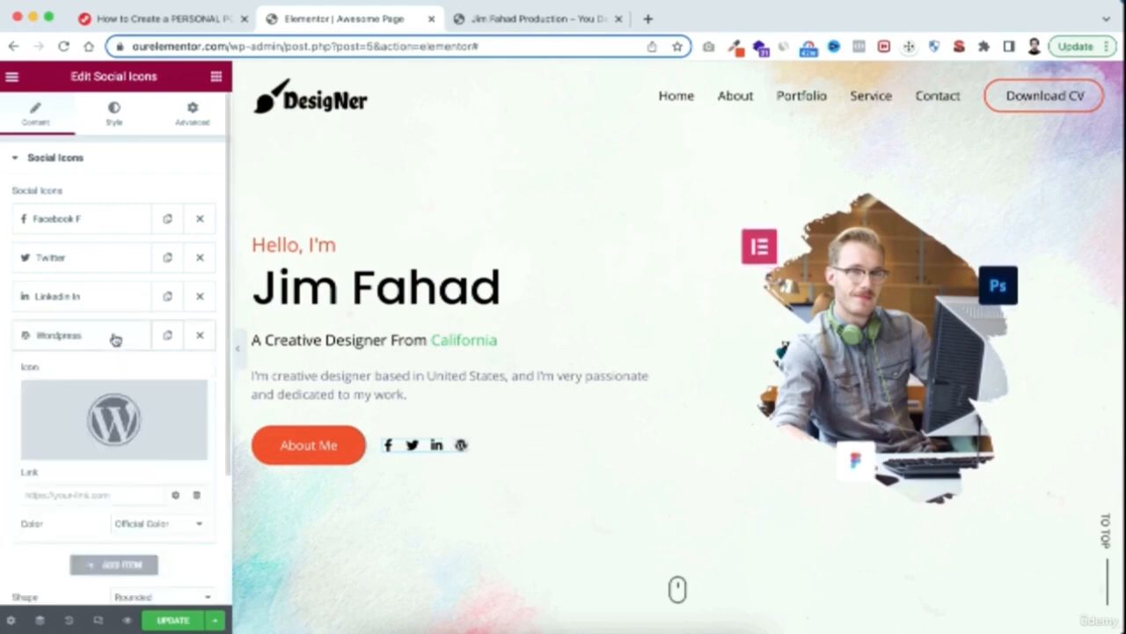
left_click(102, 407)
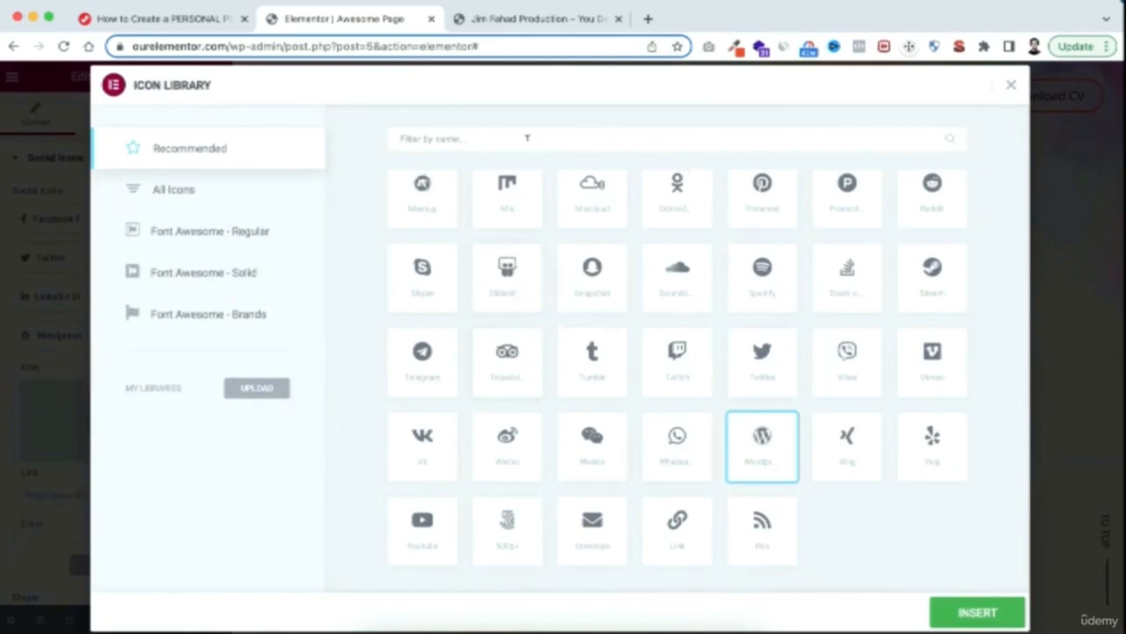
type("dribb")
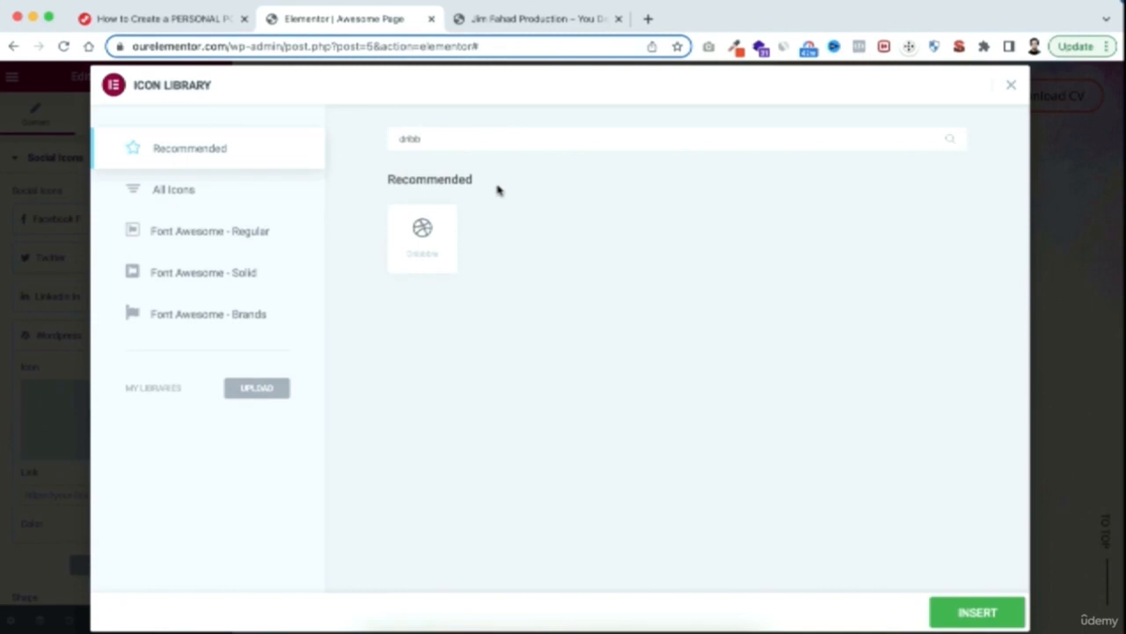
left_click(422, 234)
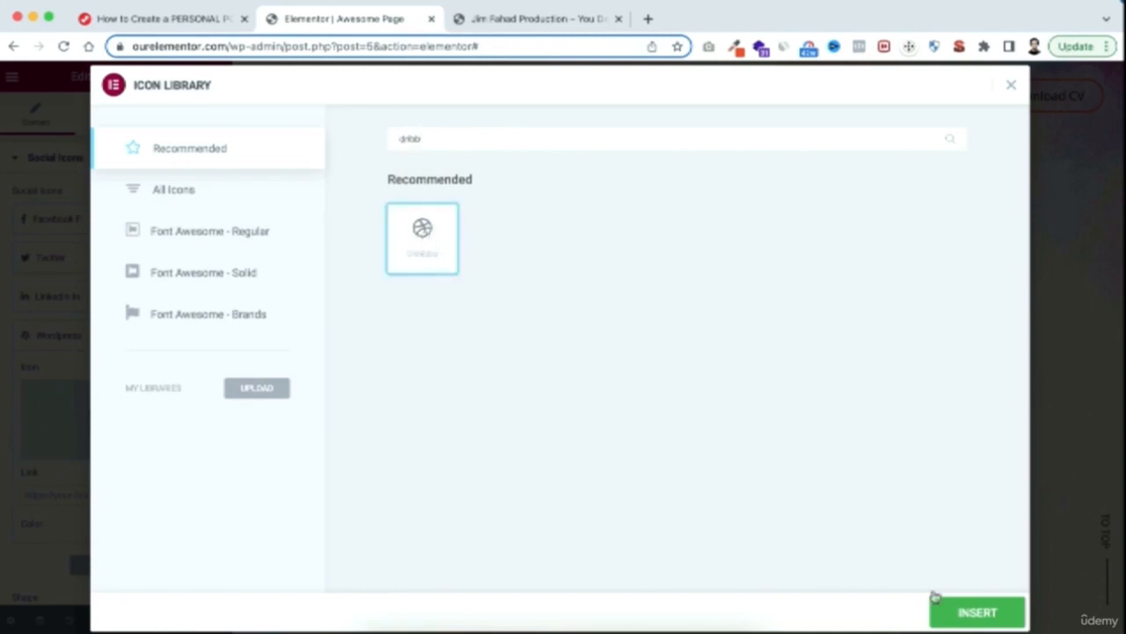
left_click(973, 613)
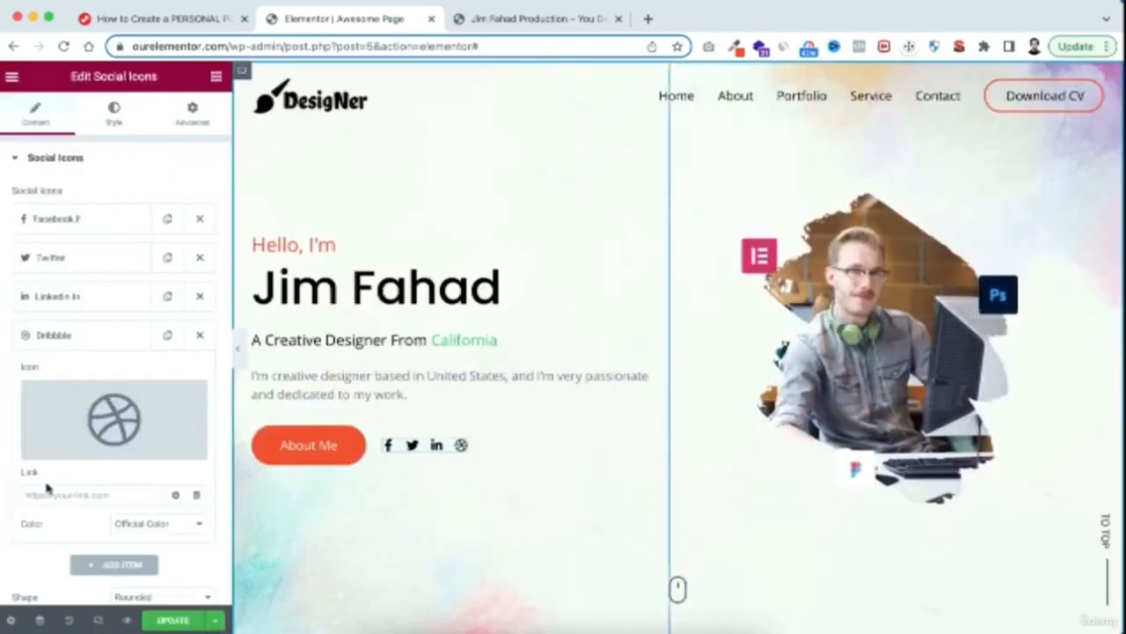
scroll(48, 480, "down", 1)
left_click(53, 454)
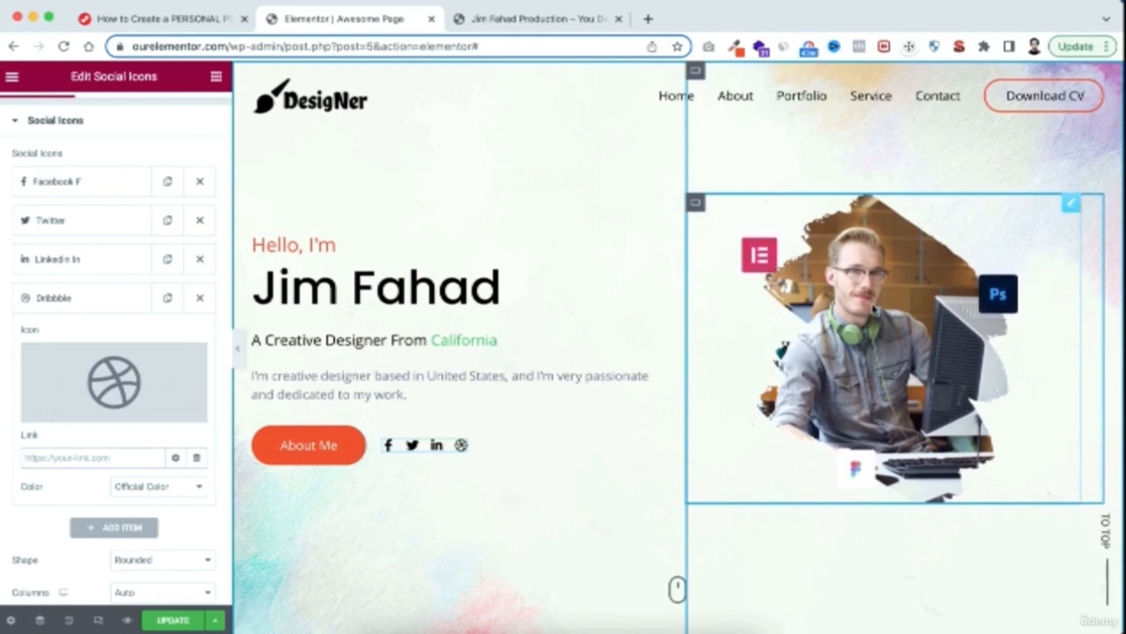
Replace the hero portrait with the designer's profile JPEG uploaded from the IMG folder
left_click(877, 308)
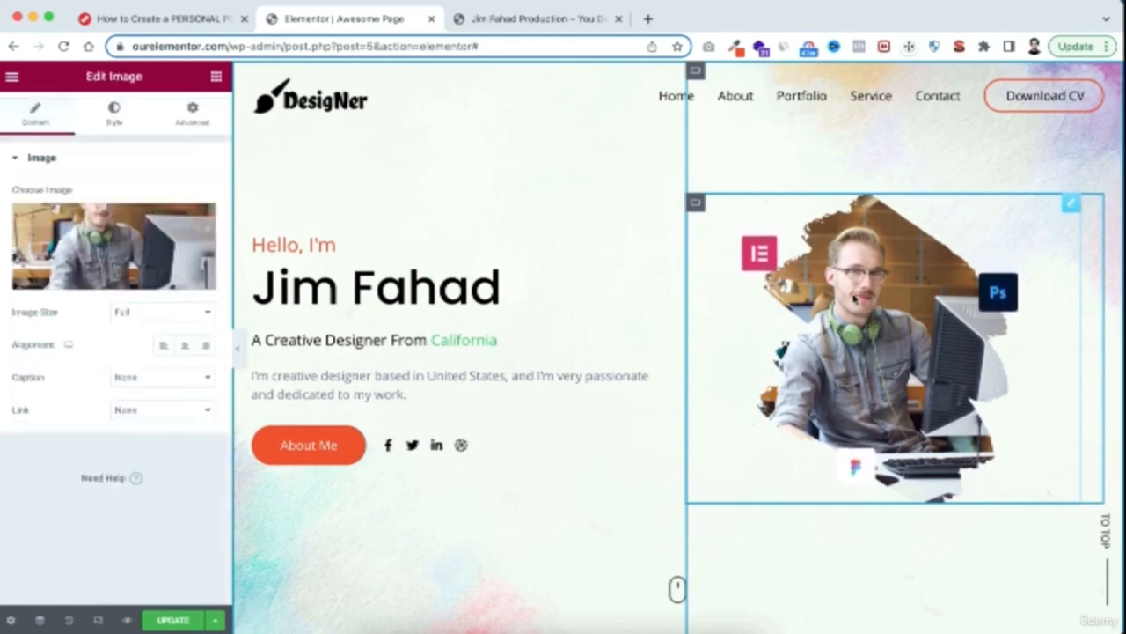
mouse_move(99, 248)
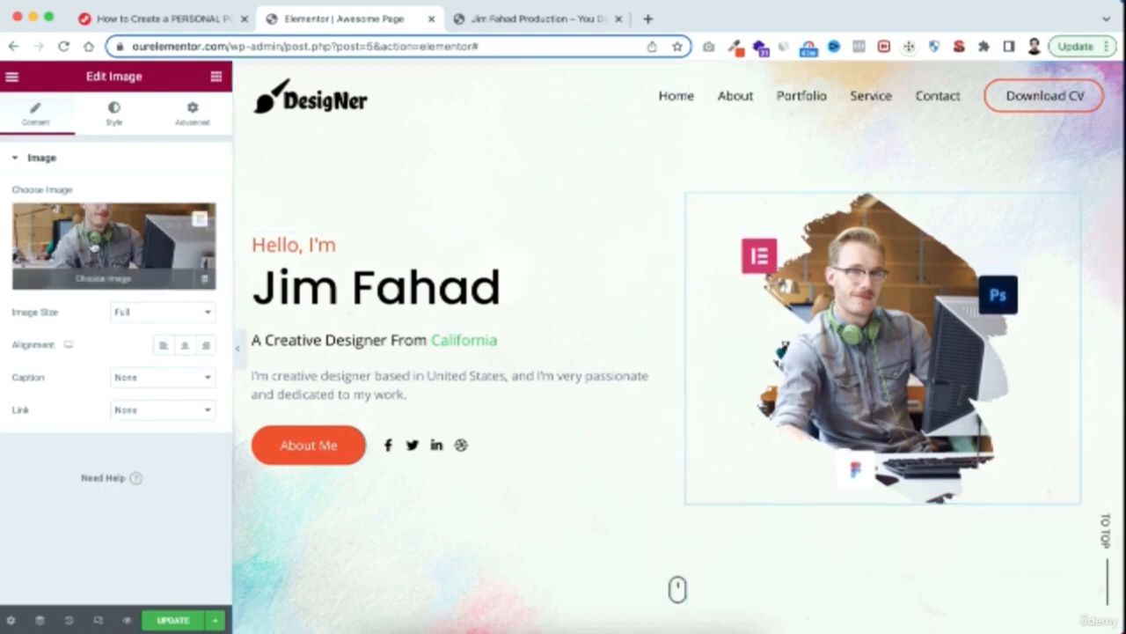
left_click(101, 253)
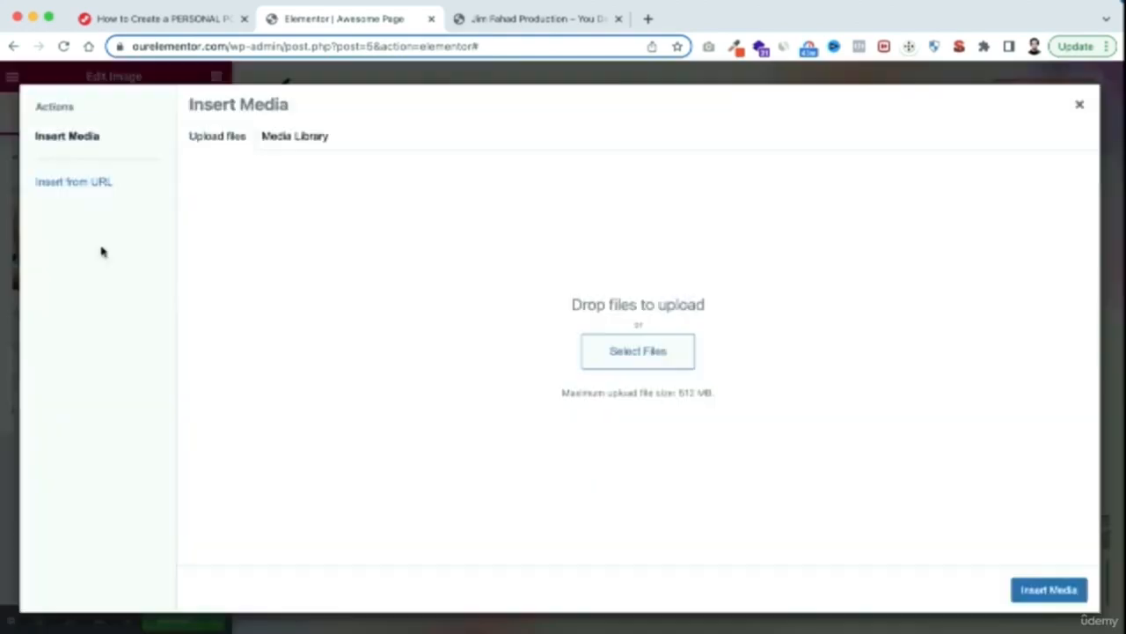
left_click(640, 359)
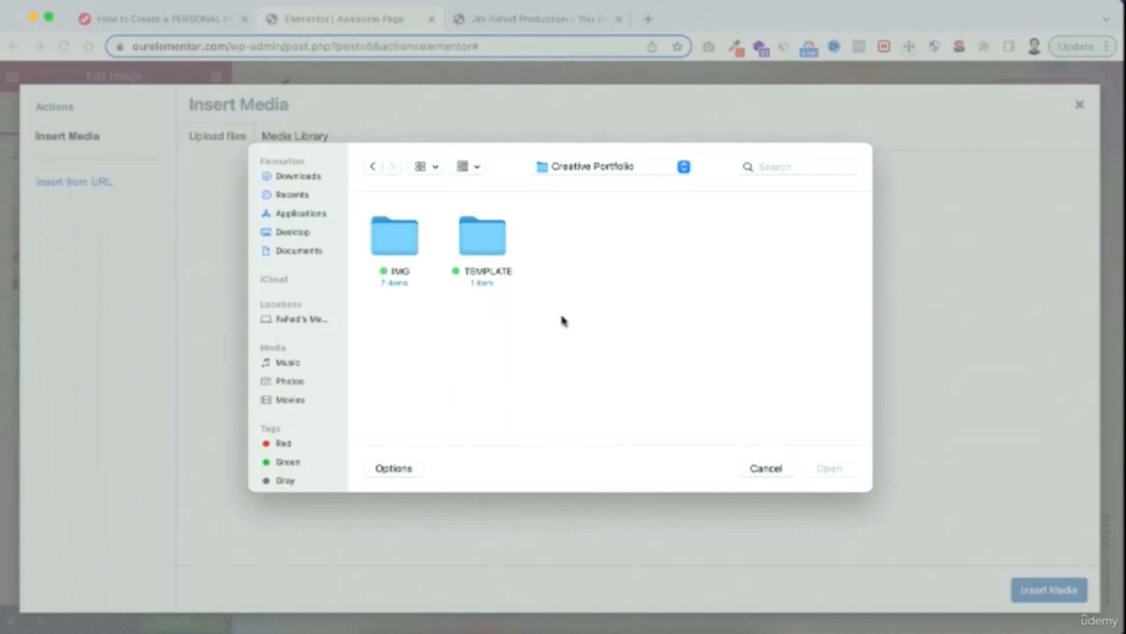
double_click(399, 236)
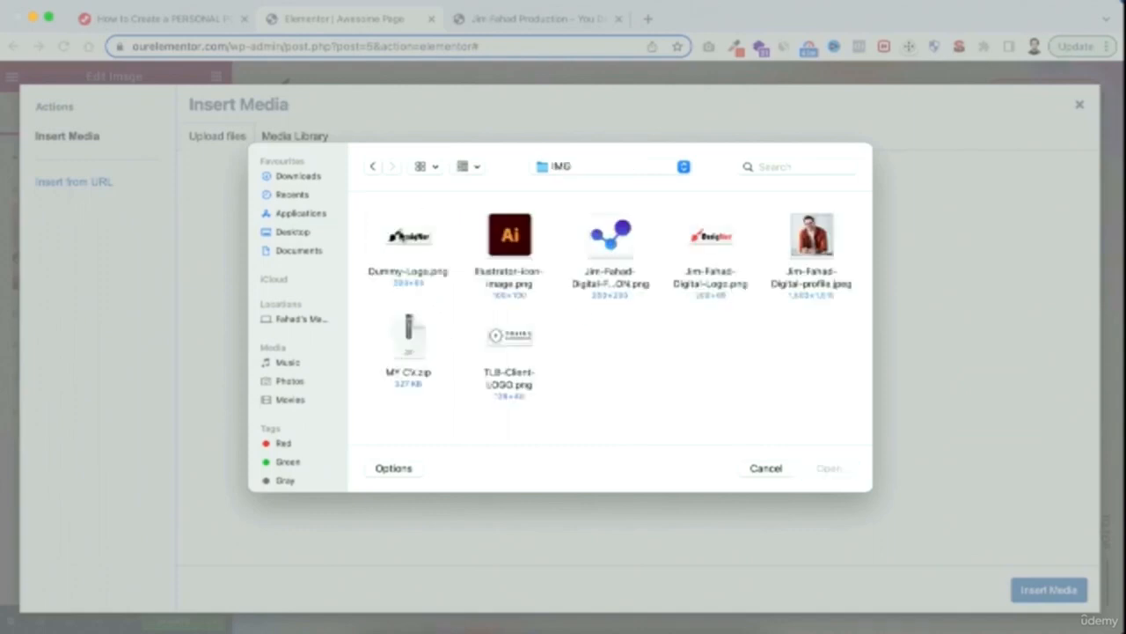
left_click(811, 238)
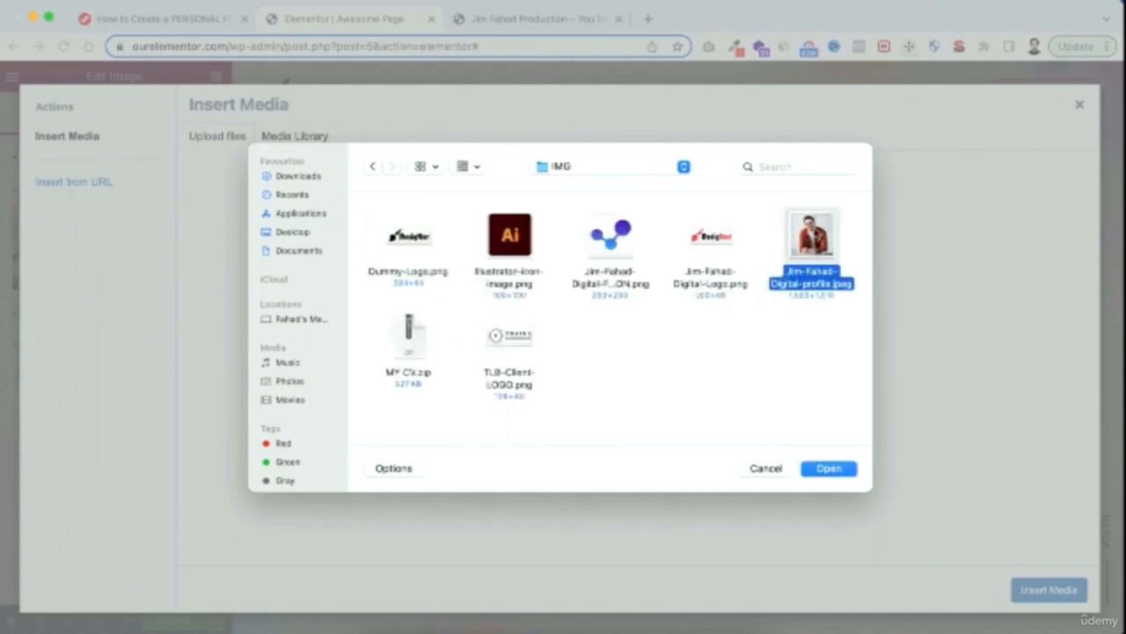
left_click(829, 467)
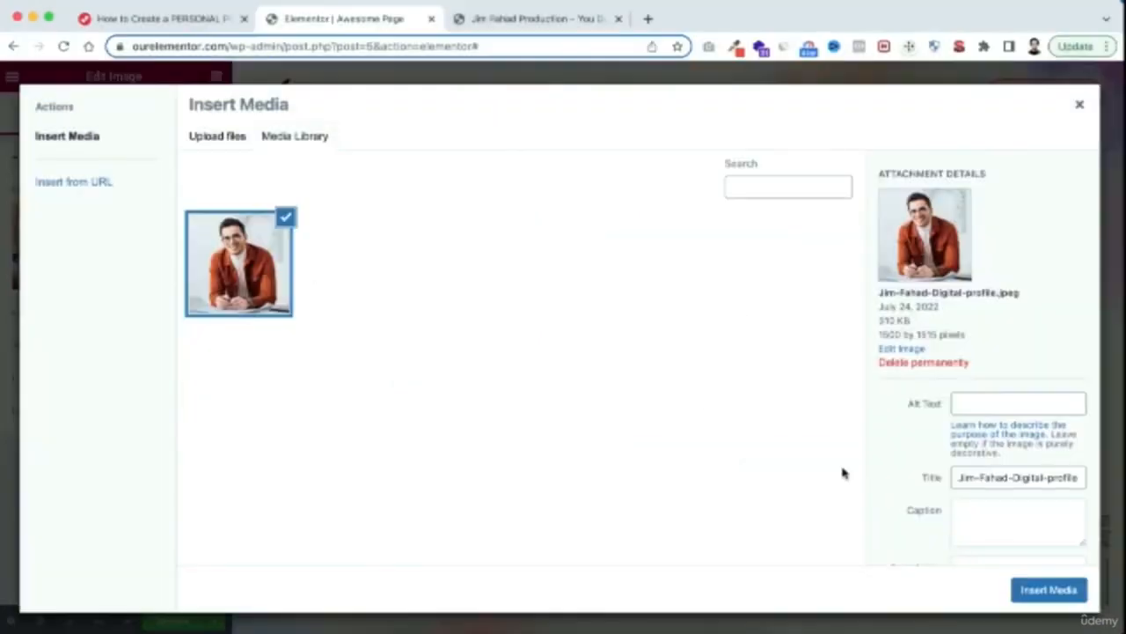
left_click(1061, 594)
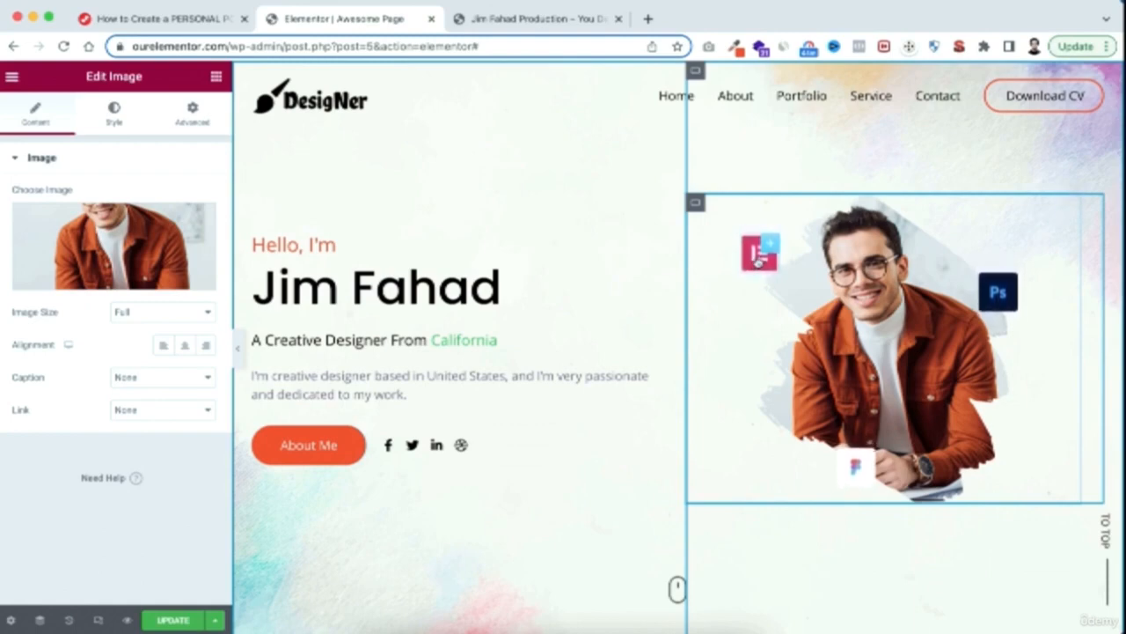
Replace the Elementor badge image beside the portrait with the uploaded Illustrator-icon-image.png
left_click(756, 257)
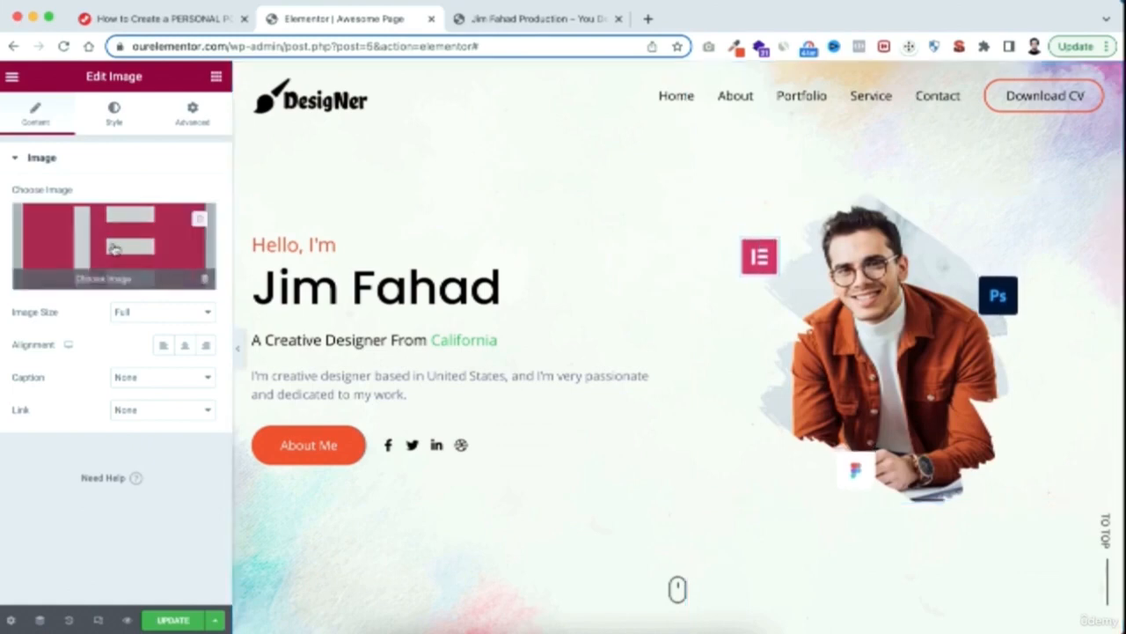
left_click(104, 247)
left_click(212, 139)
left_click(628, 351)
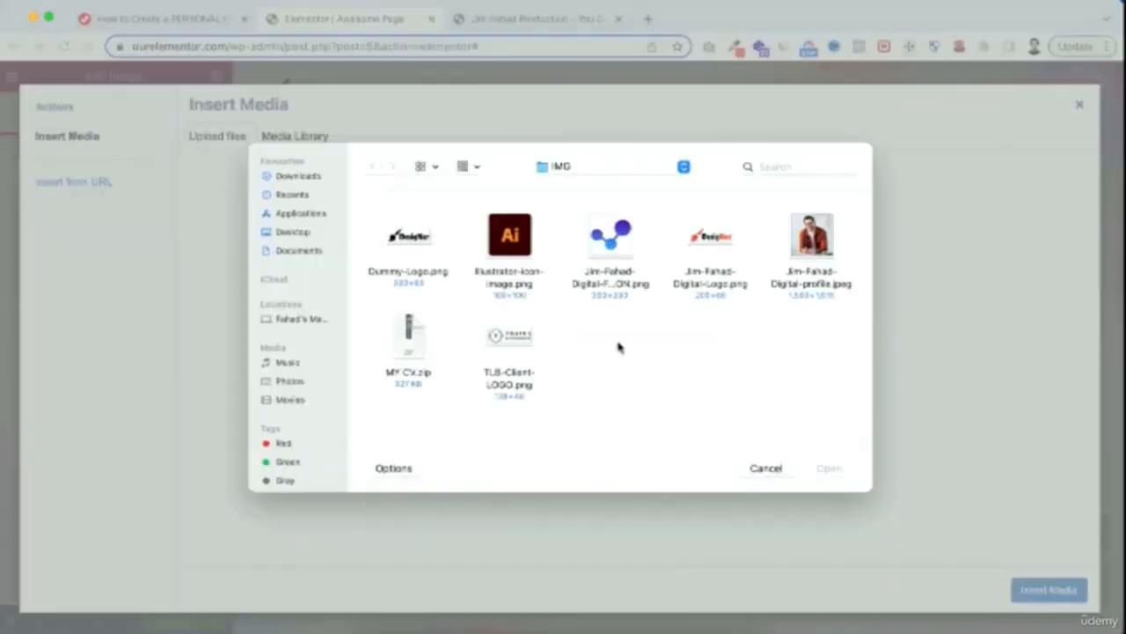
left_click(516, 242)
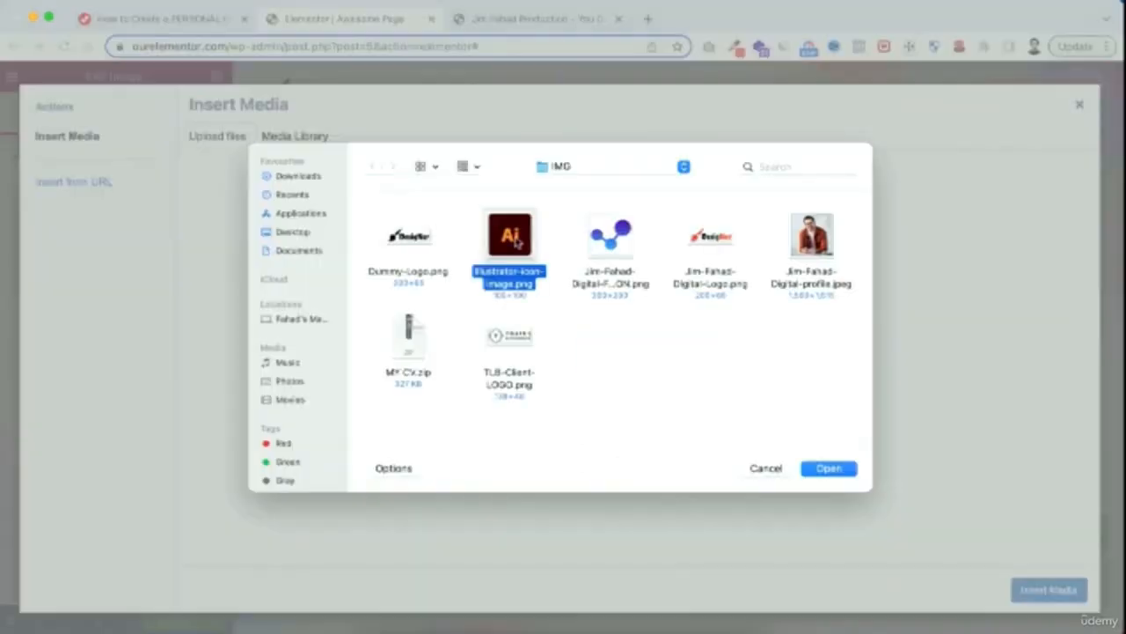
left_click(830, 468)
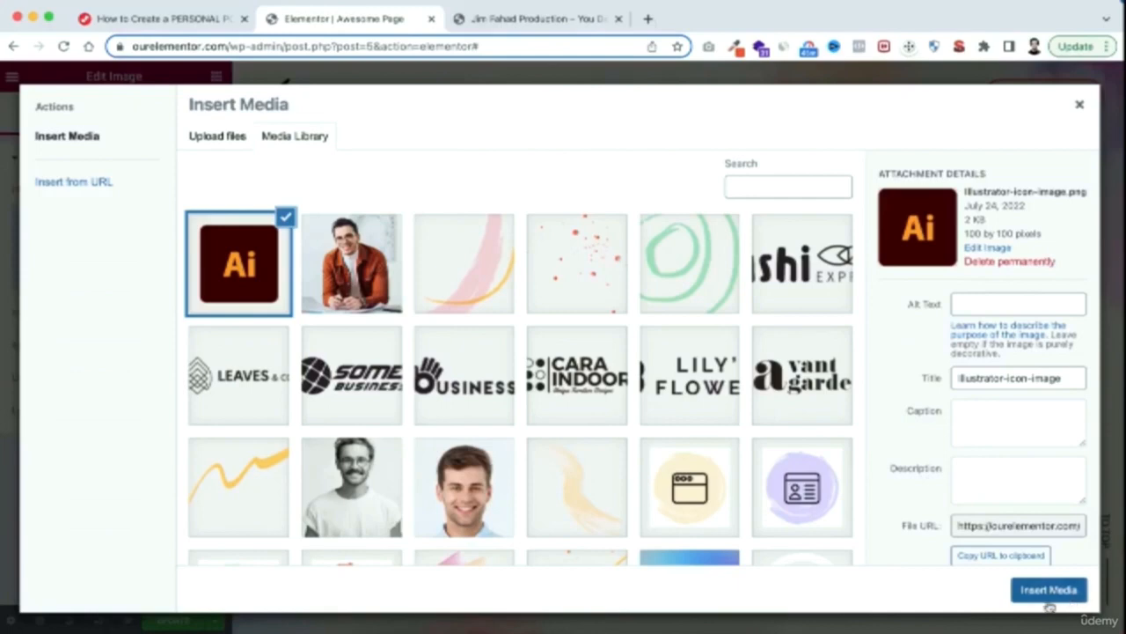
left_click(1049, 592)
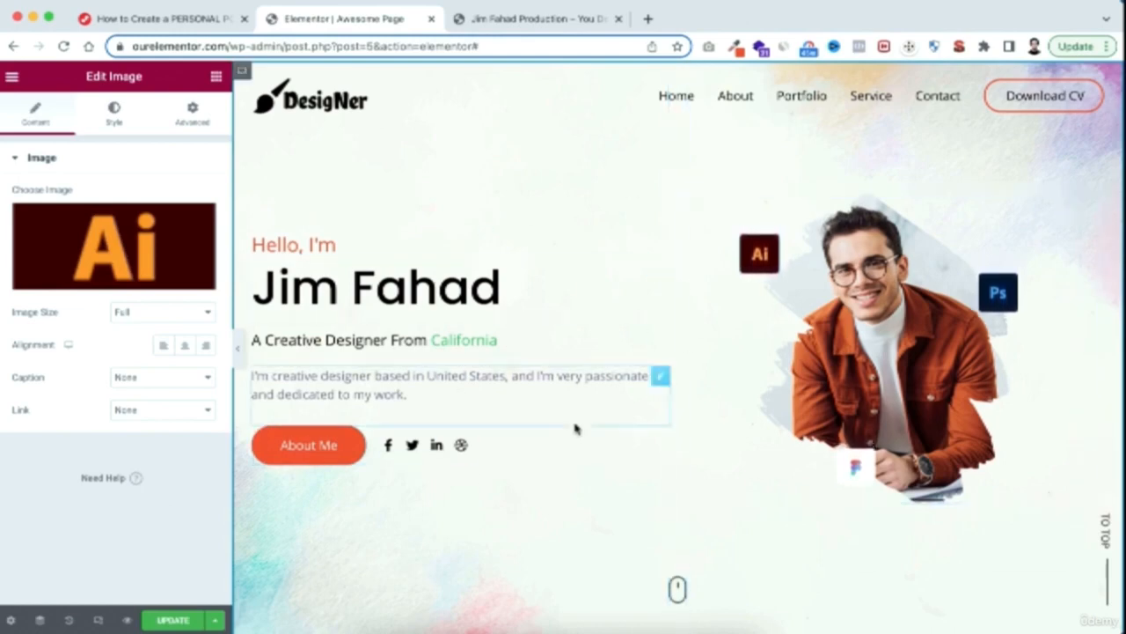
Examine the image, title and description settings of the High Quality image box below the hero
scroll(595, 540, "down", 3)
scroll(596, 544, "down", 5)
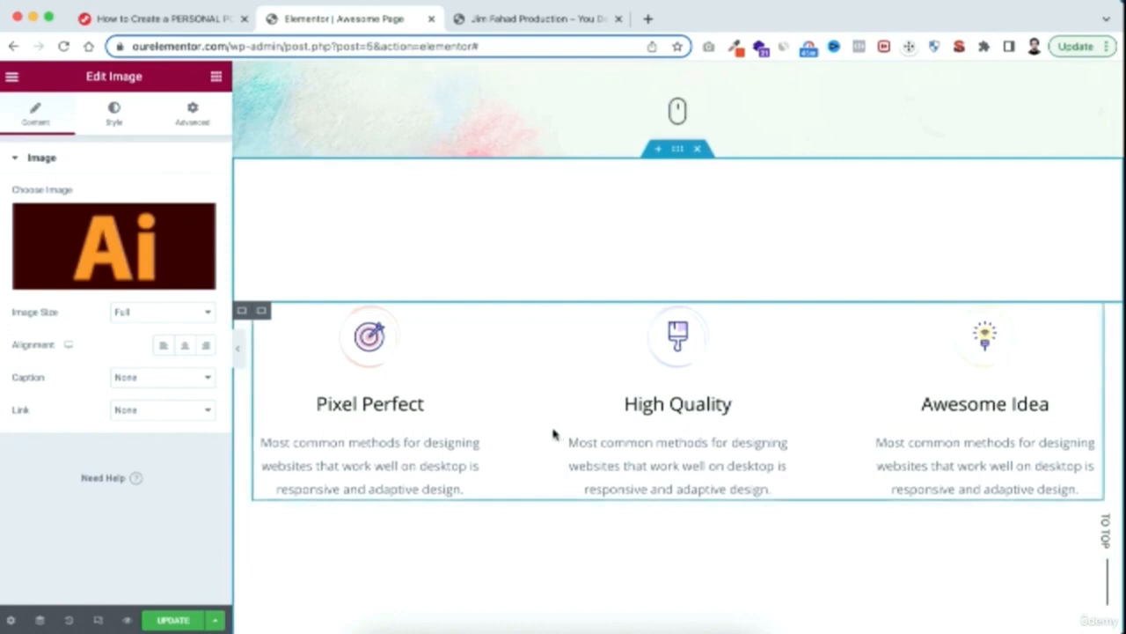
scroll(554, 433, "down", 1)
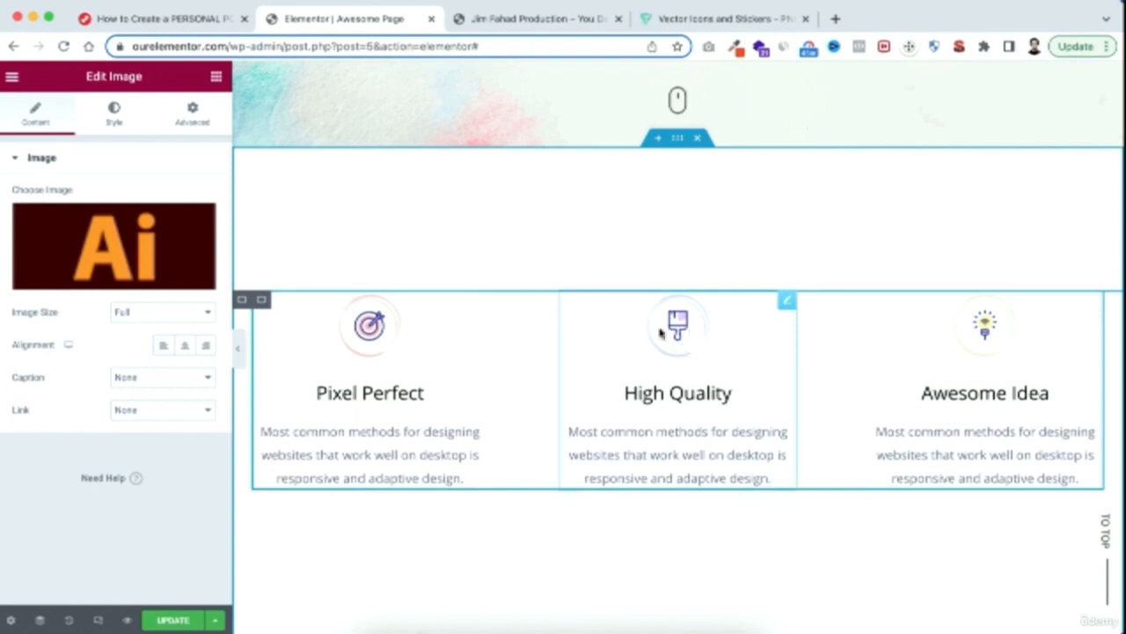
left_click(657, 395)
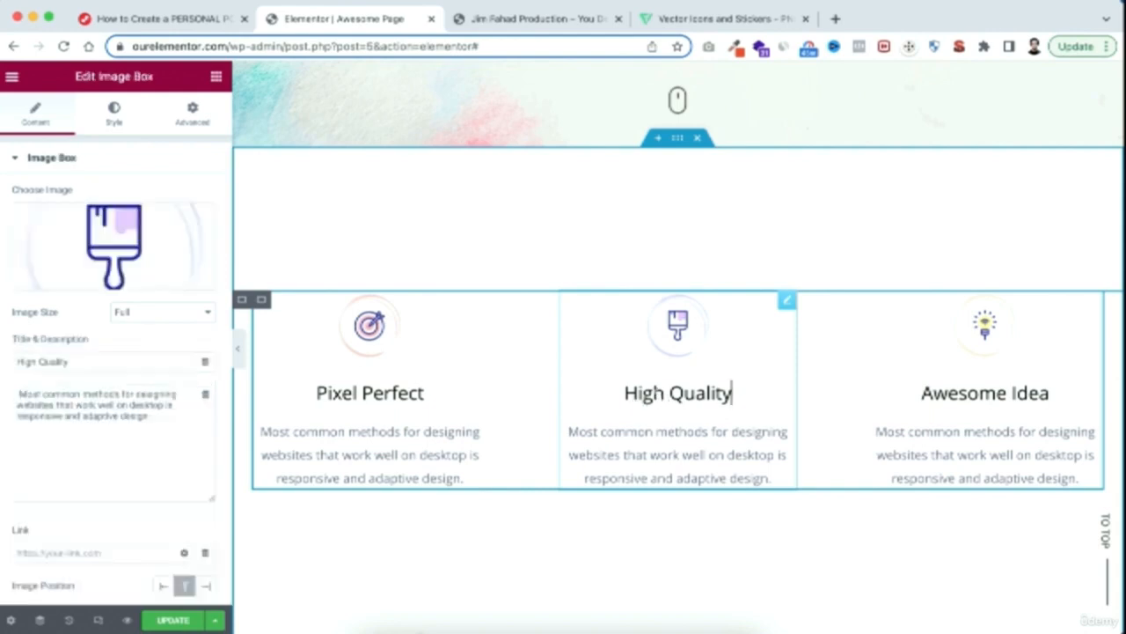
left_click_drag(67, 361, 3, 369)
left_click_drag(155, 416, 12, 380)
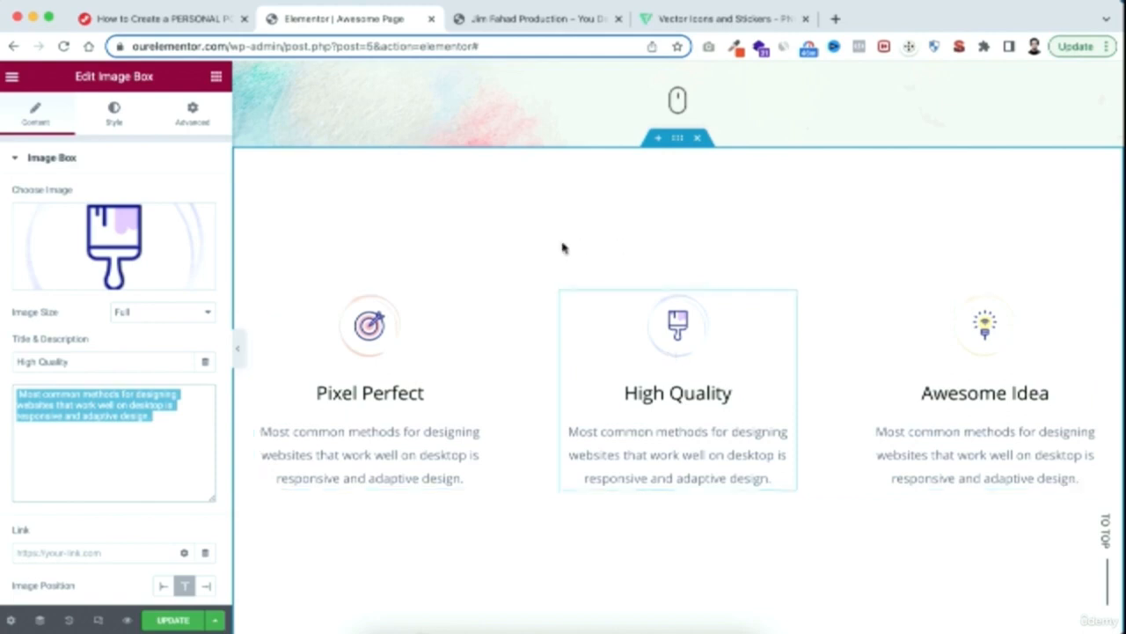
Switch to Flaticon and search its icons for "web design"
left_click(727, 18)
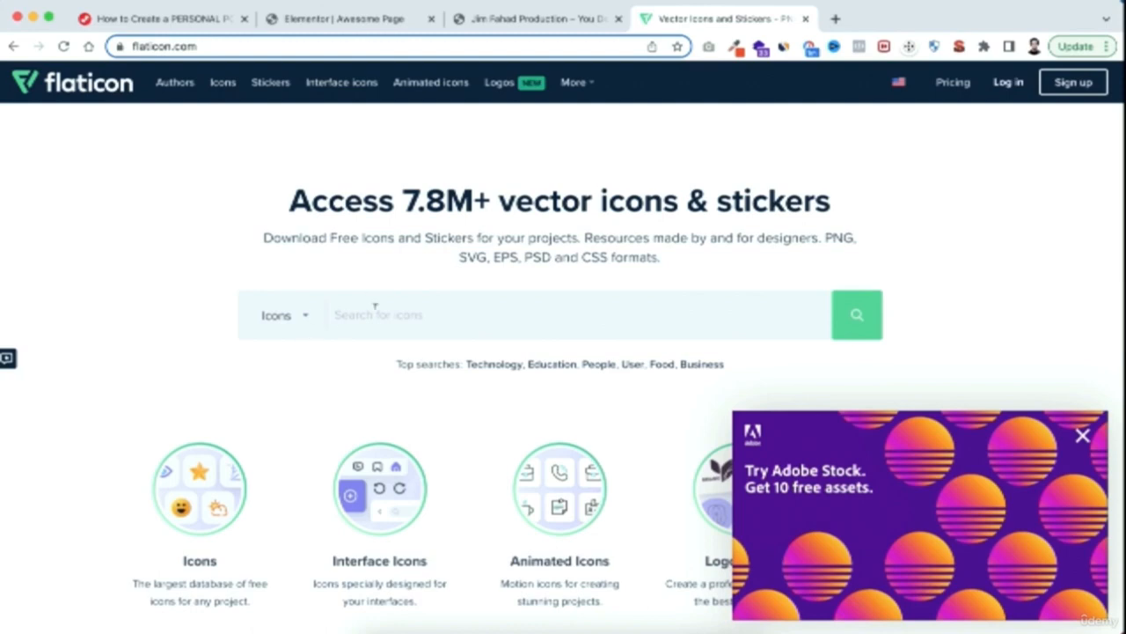
type("web design")
left_click(867, 316)
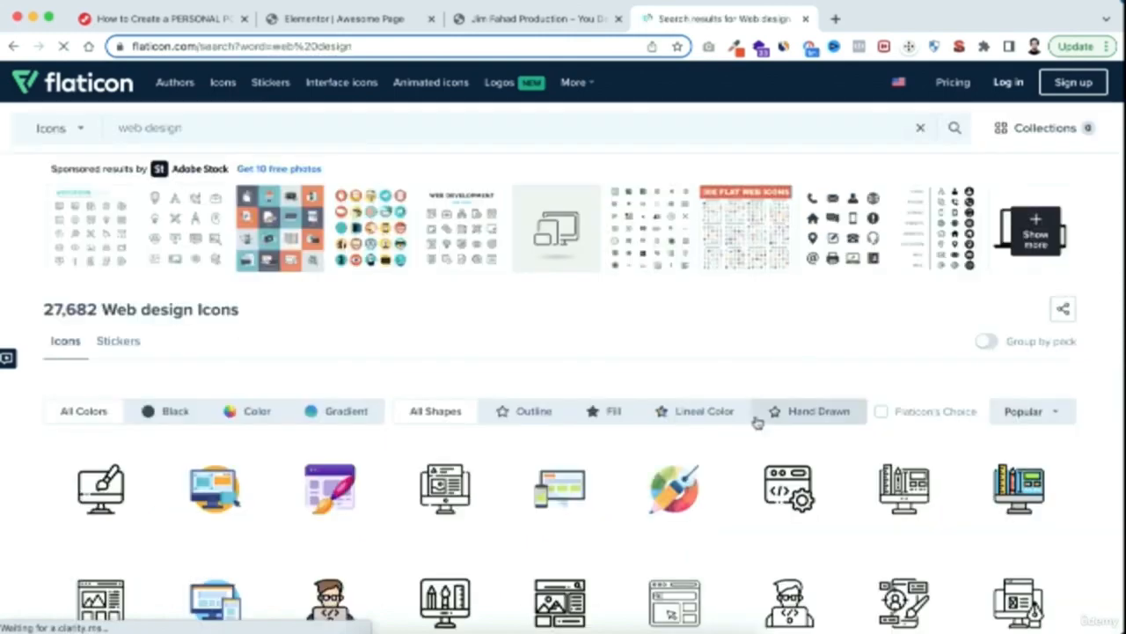
Download Freepik's Development icon from the search results as a PNG, using the free download option
scroll(727, 535, "down", 5)
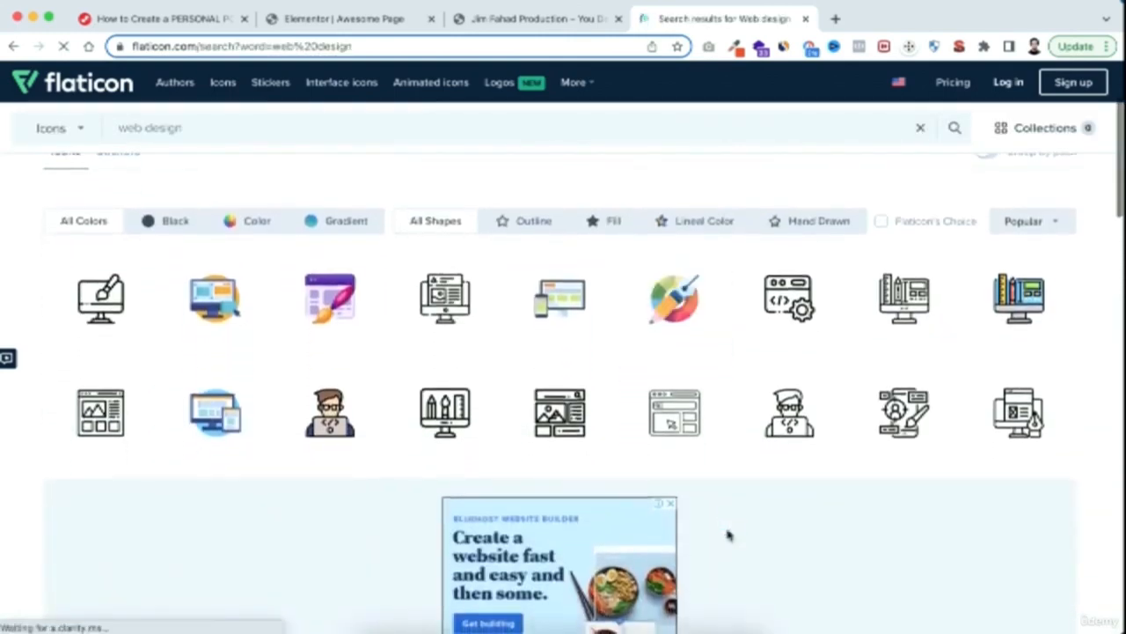
scroll(726, 535, "down", 7)
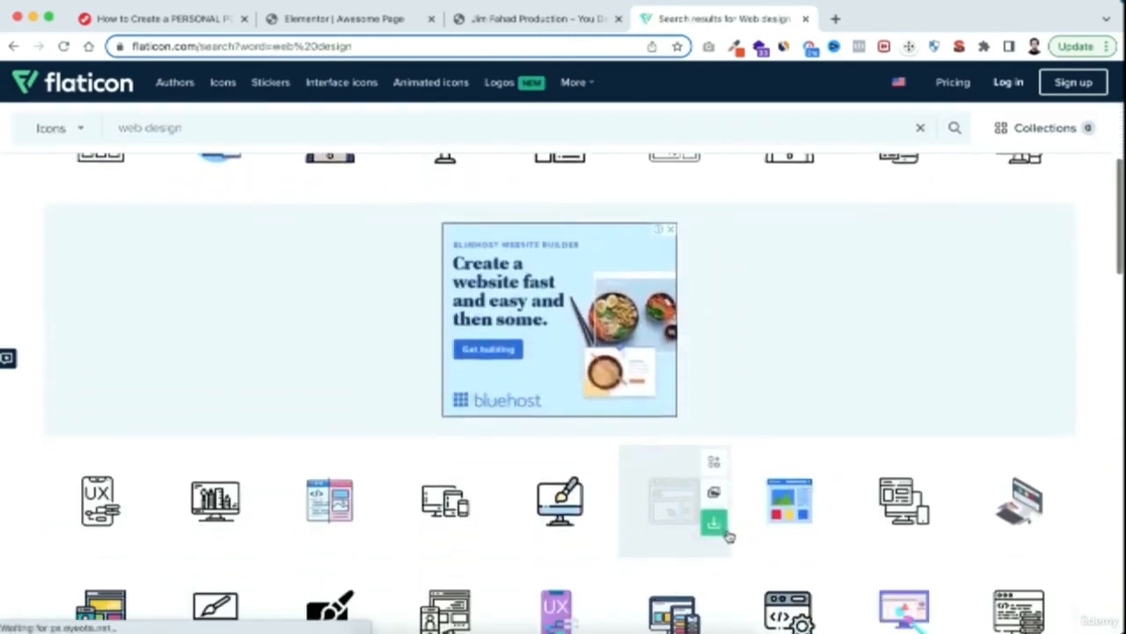
scroll(727, 535, "down", 5)
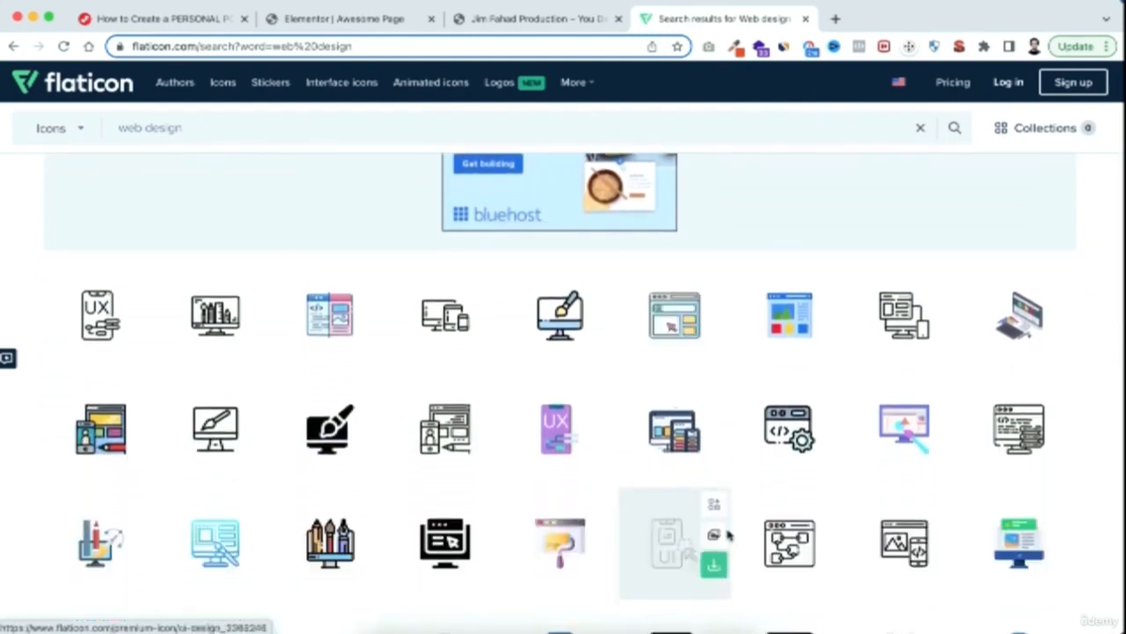
scroll(727, 535, "down", 4)
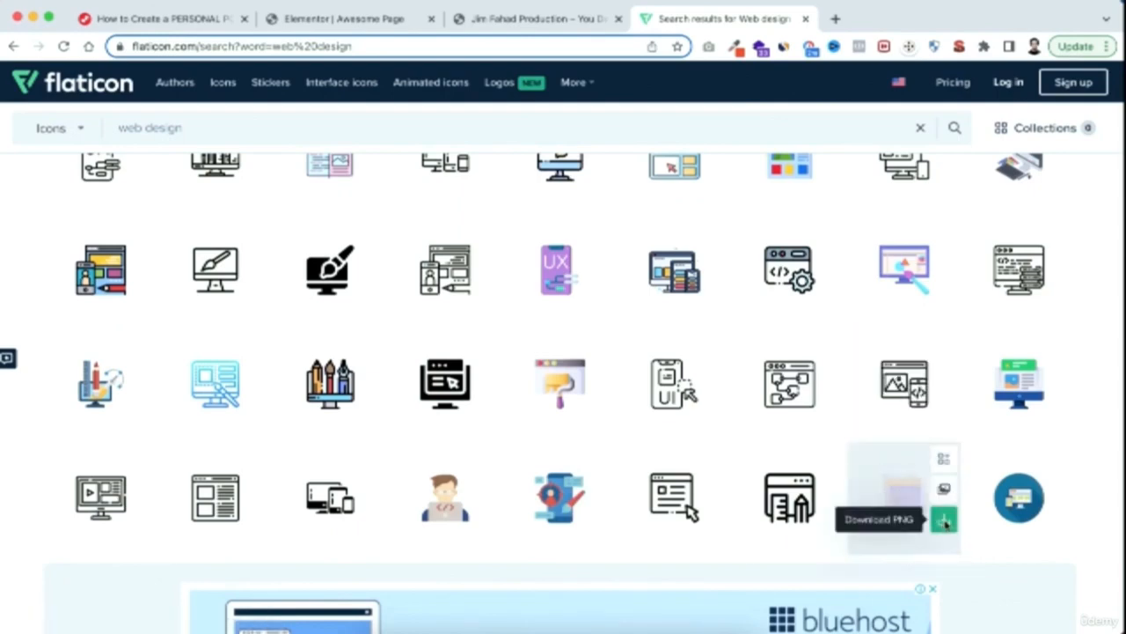
left_click(944, 521)
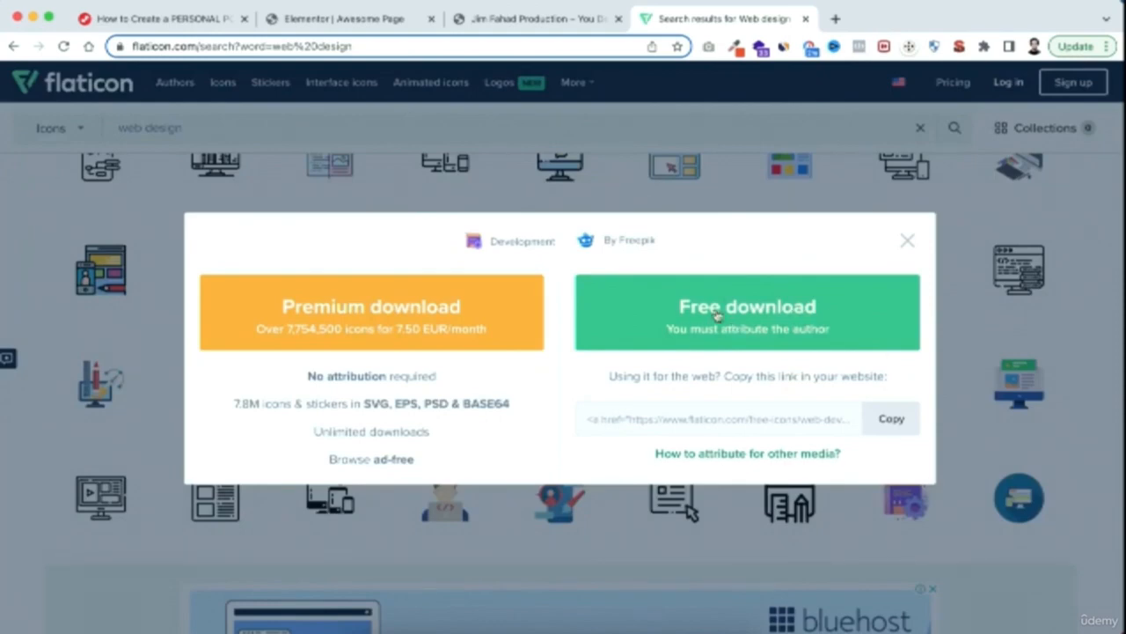
left_click(752, 319)
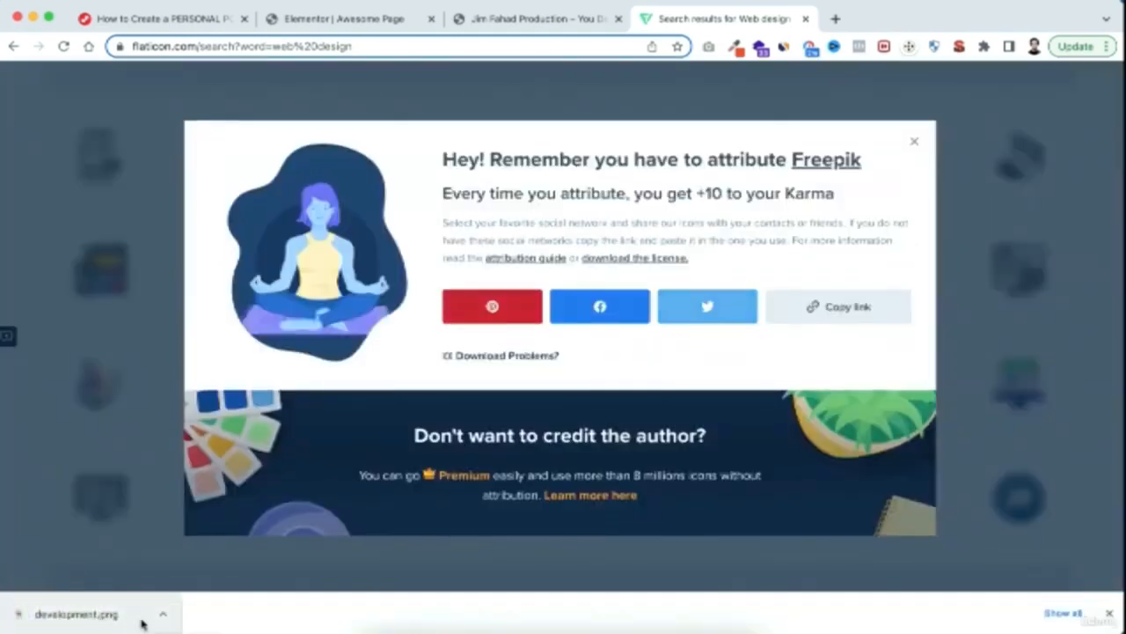
Return to the Elementor page, upload development.png and insert it as the High Quality image box's image
left_click(376, 21)
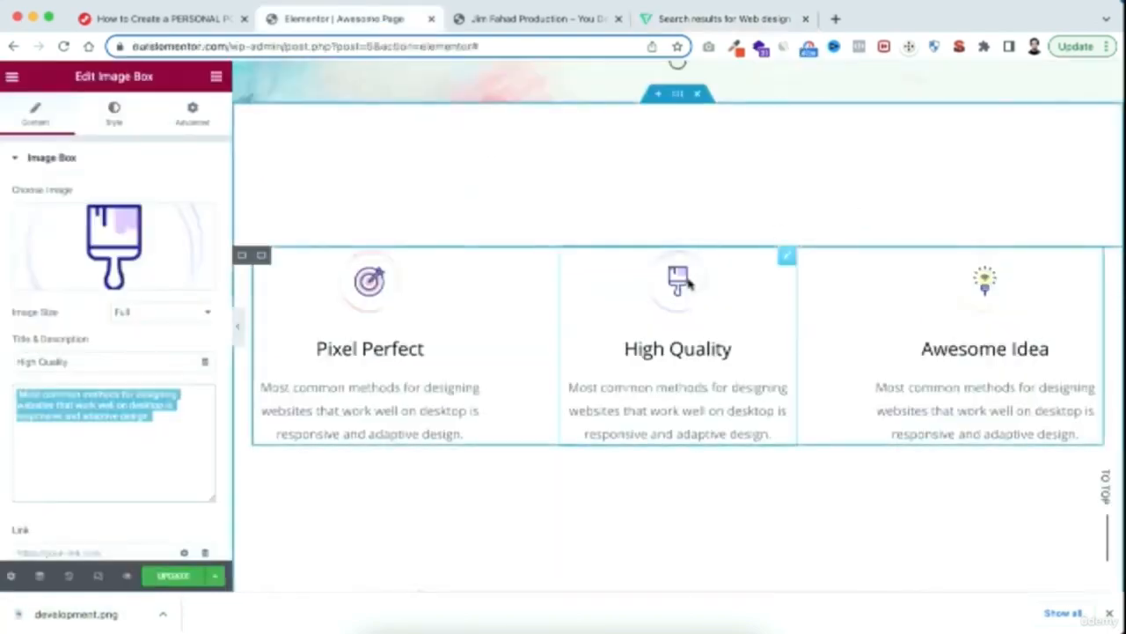
left_click(679, 280)
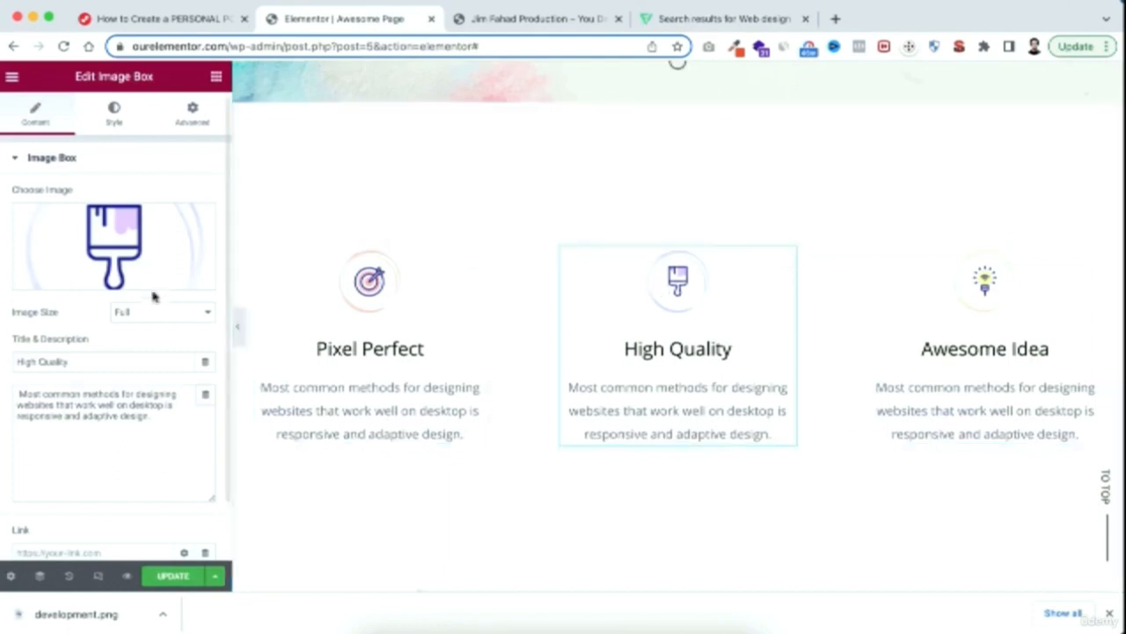
mouse_move(105, 250)
left_click(118, 251)
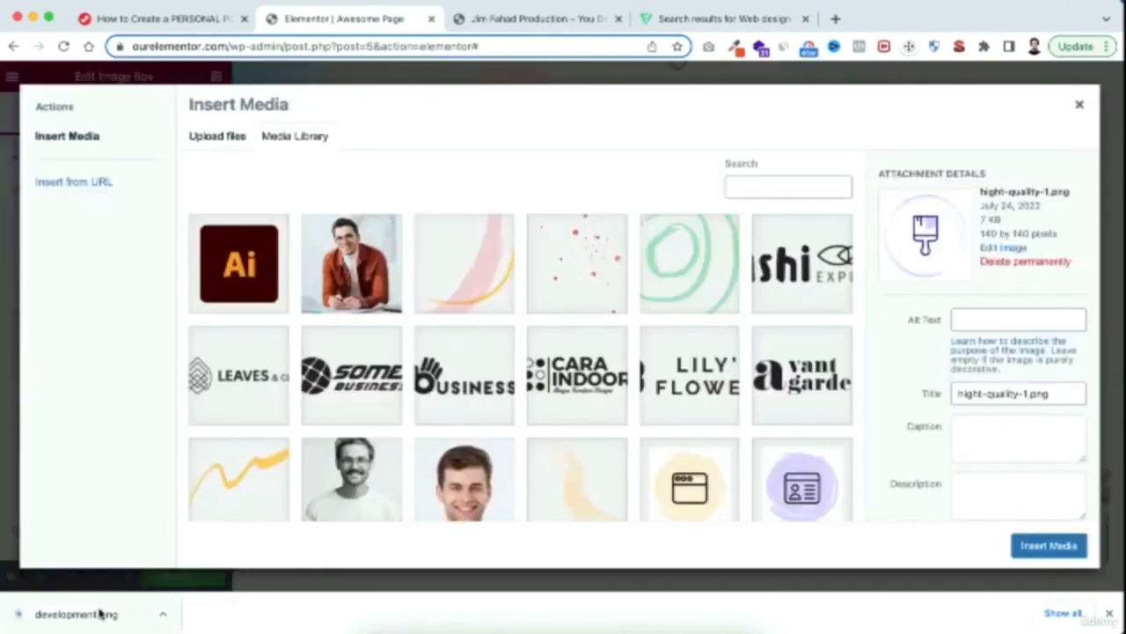
left_click_drag(108, 611, 452, 366)
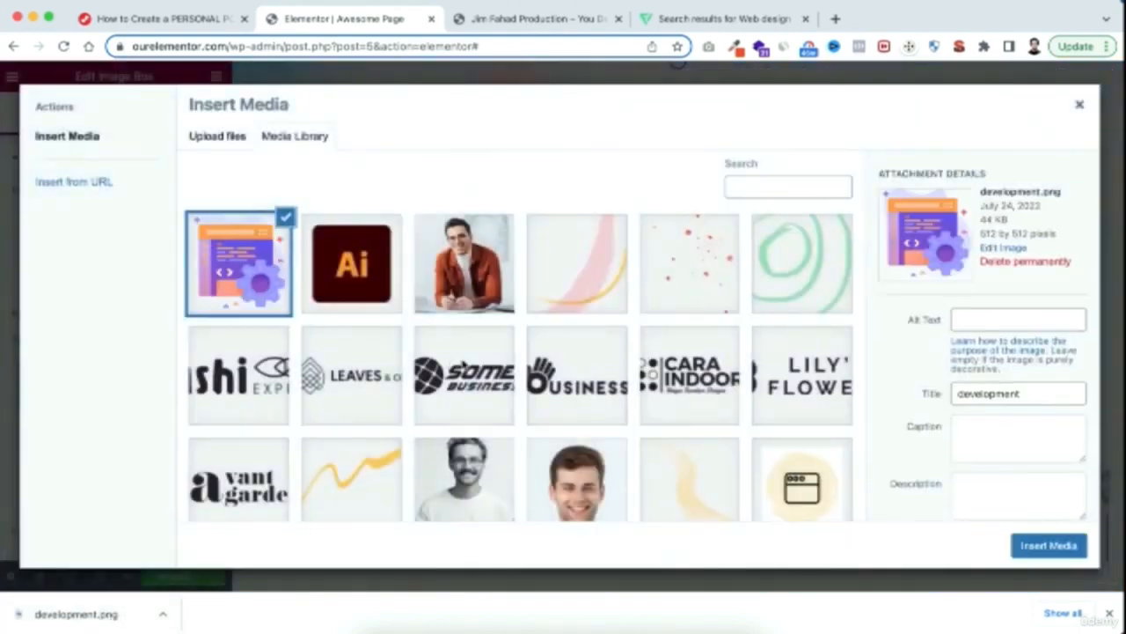
left_click(1062, 552)
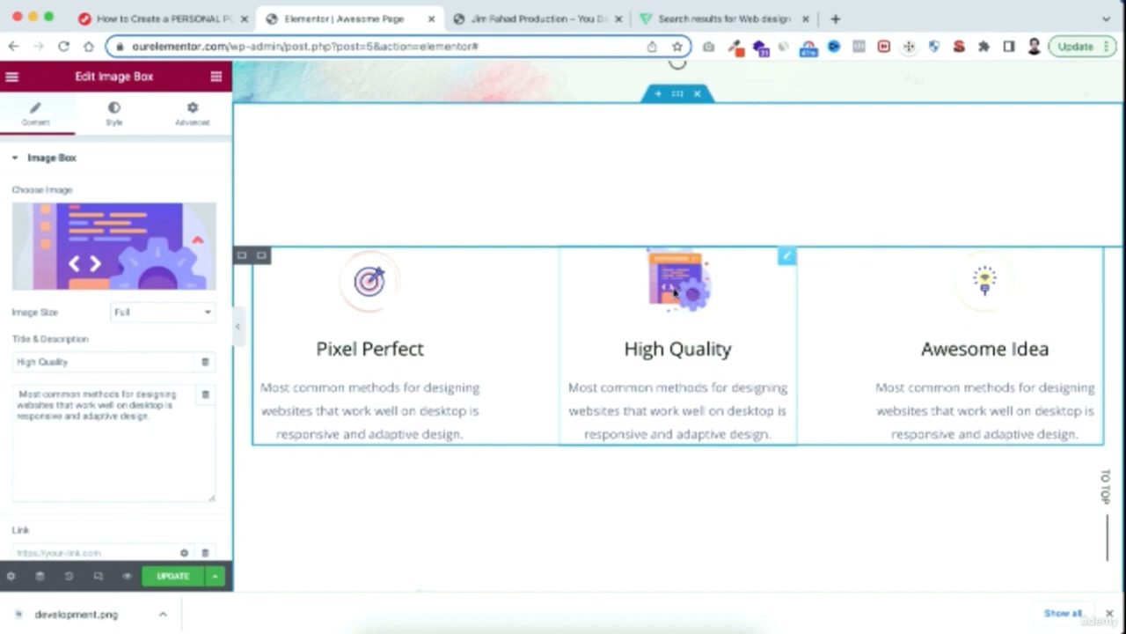
Examine the content settings of the "I Can Design Anything You Want" heading, the paragraph below it and the Hire Me button
scroll(704, 502, "down", 3)
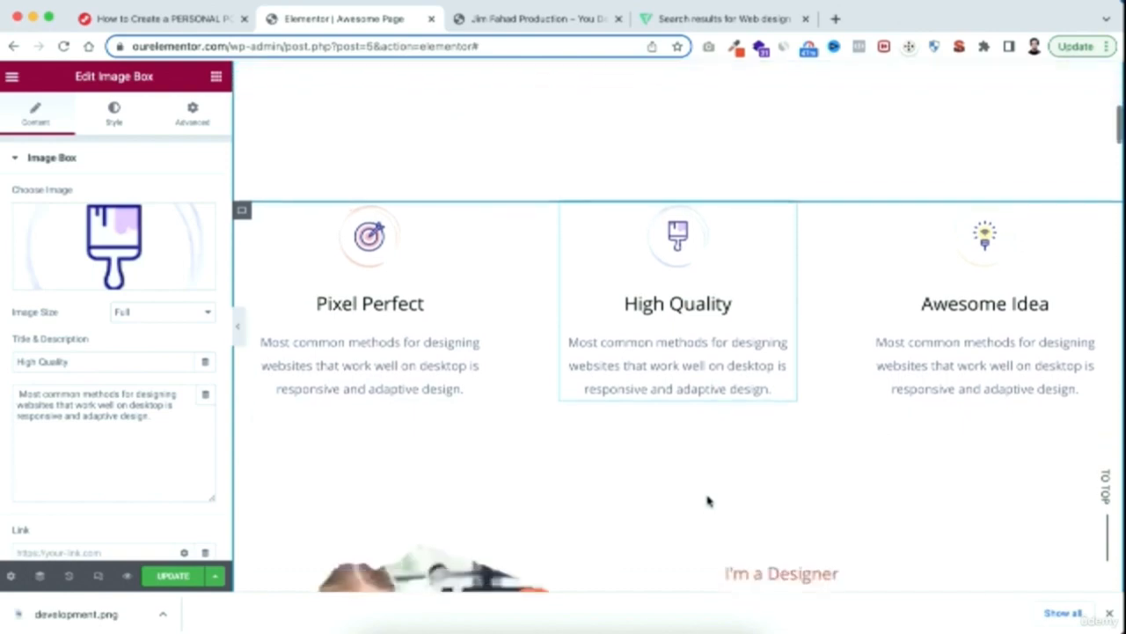
scroll(708, 500, "down", 5)
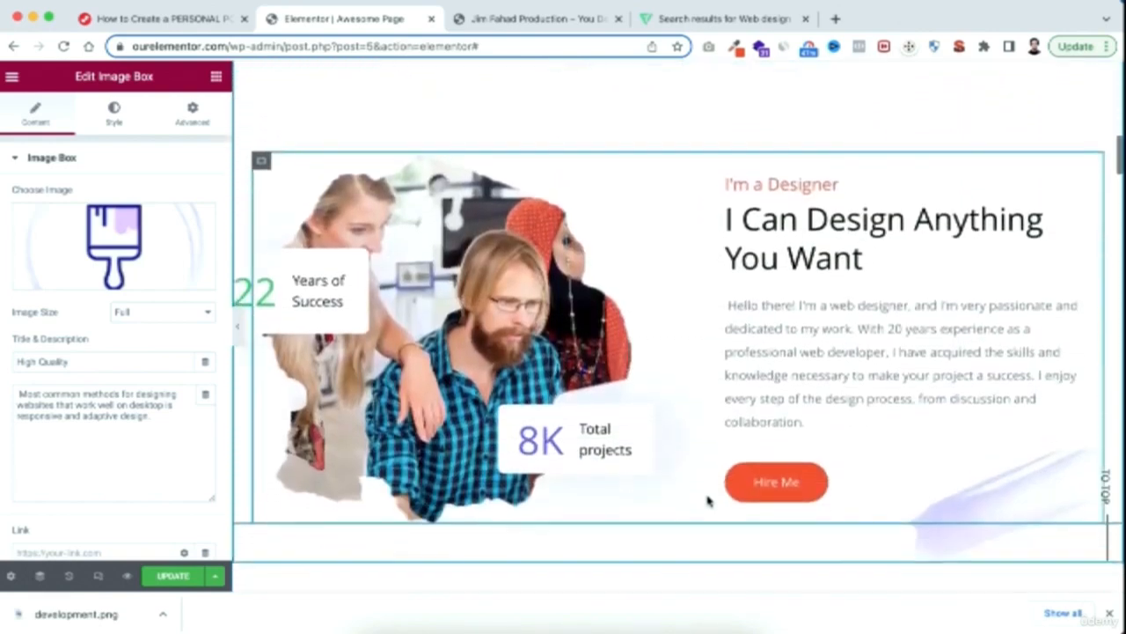
scroll(708, 499, "up", 1)
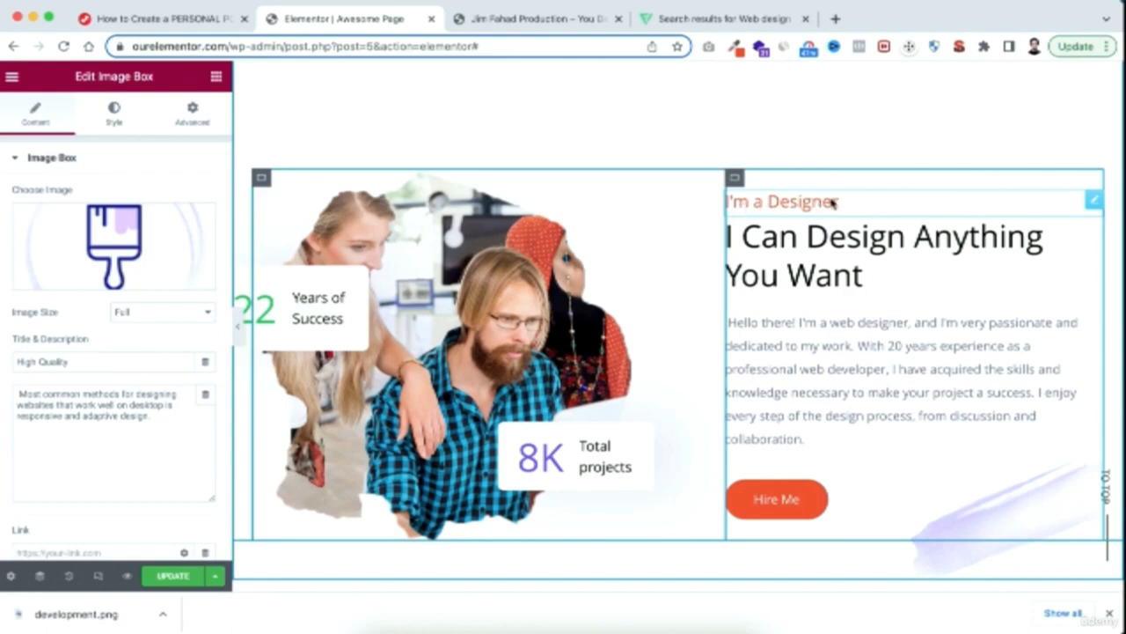
left_click(801, 237)
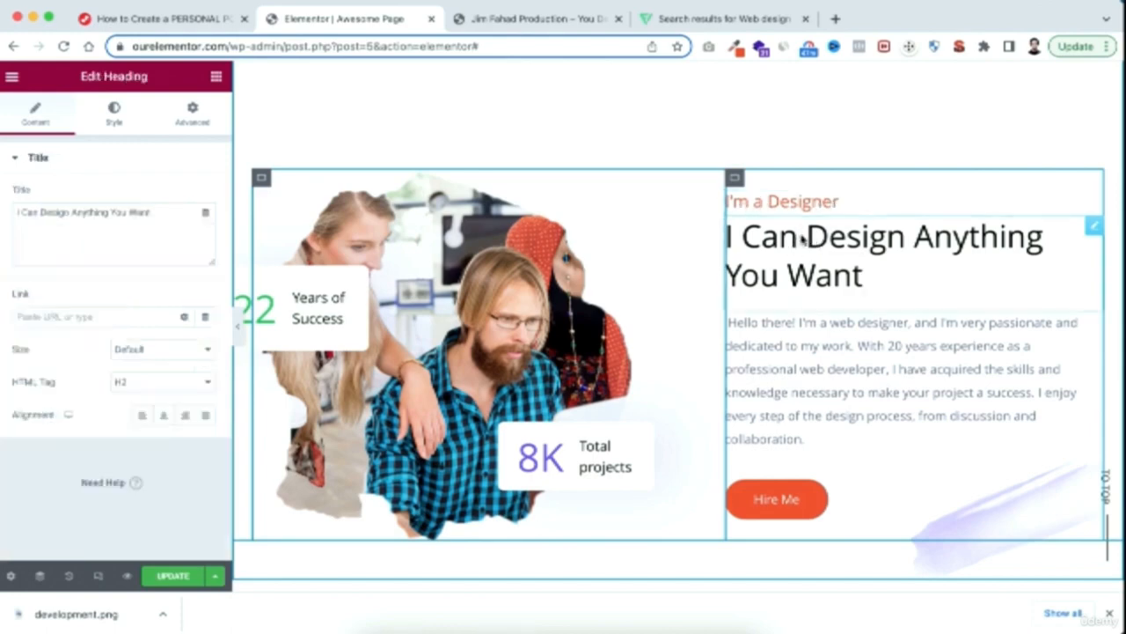
left_click(829, 365)
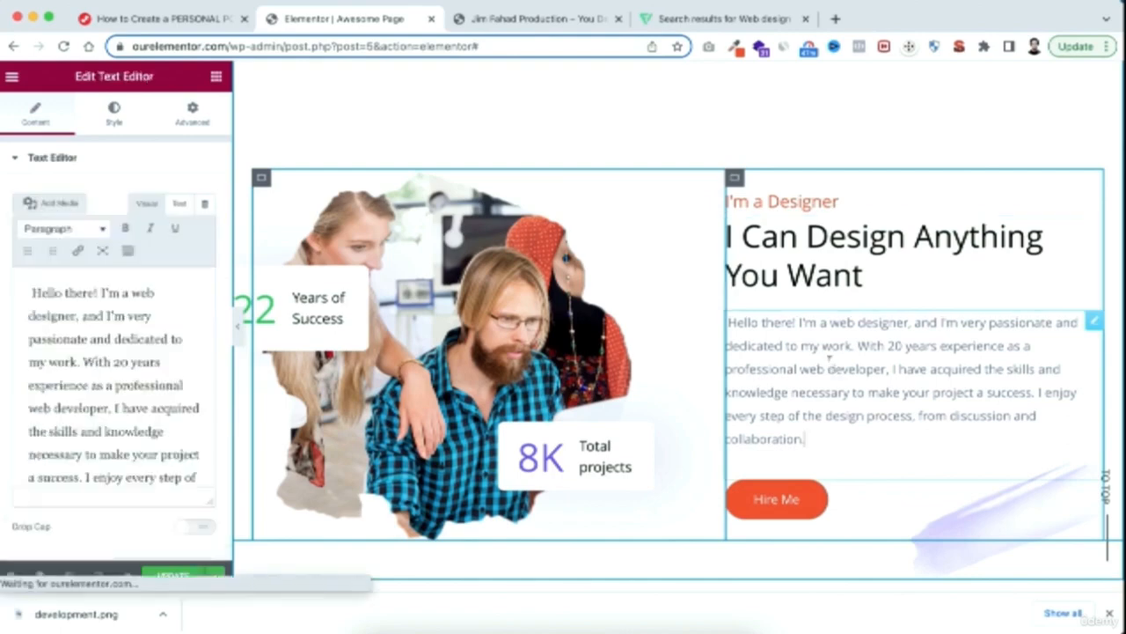
scroll(829, 365, "down", 2)
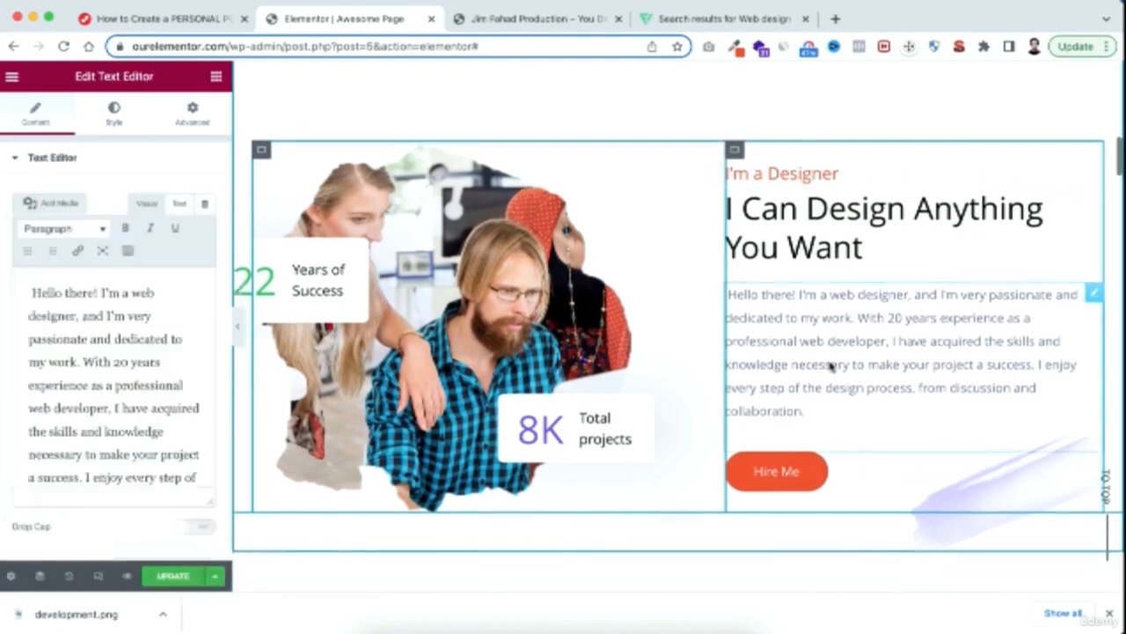
left_click(811, 451)
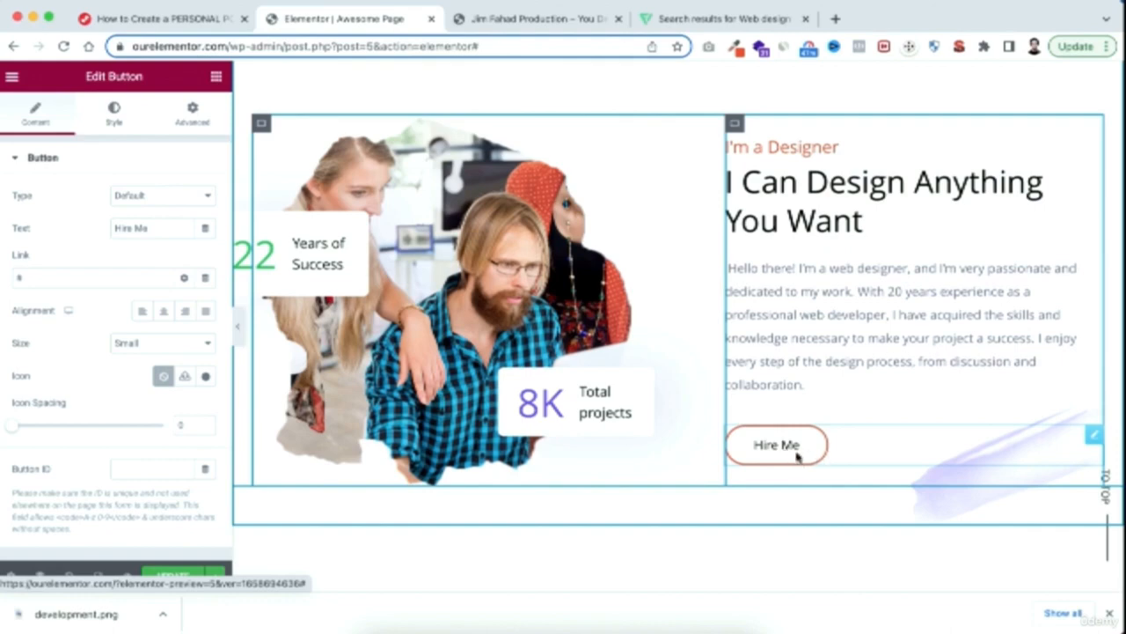
Examine the page sections down to Contact Me and check the CSS ID of that section's container
scroll(675, 548, "down", 10)
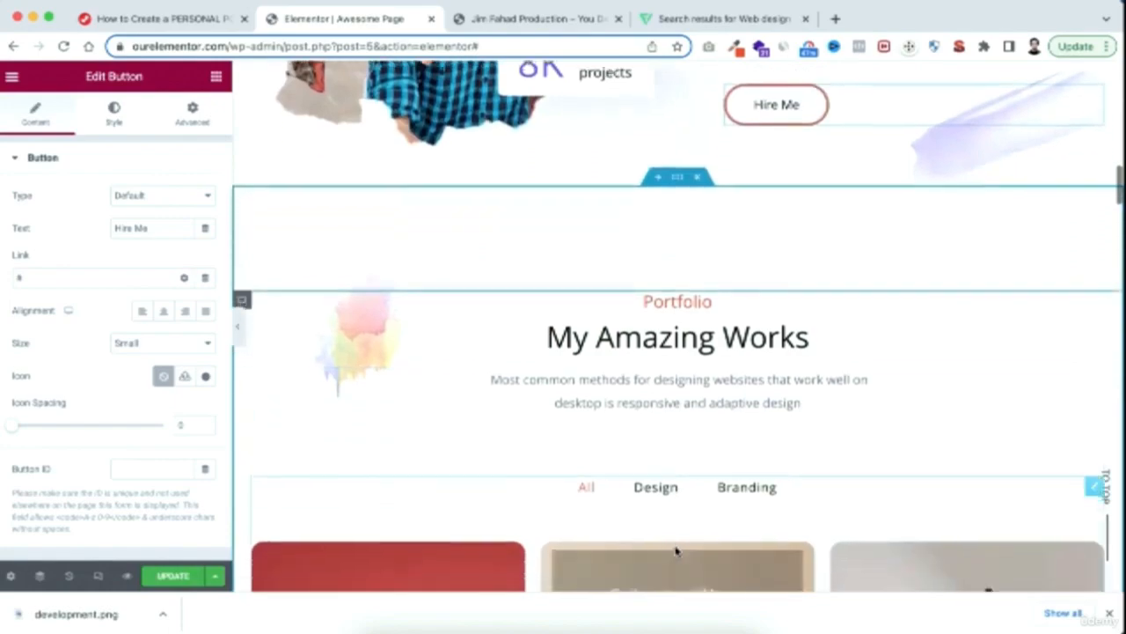
scroll(675, 552, "down", 15)
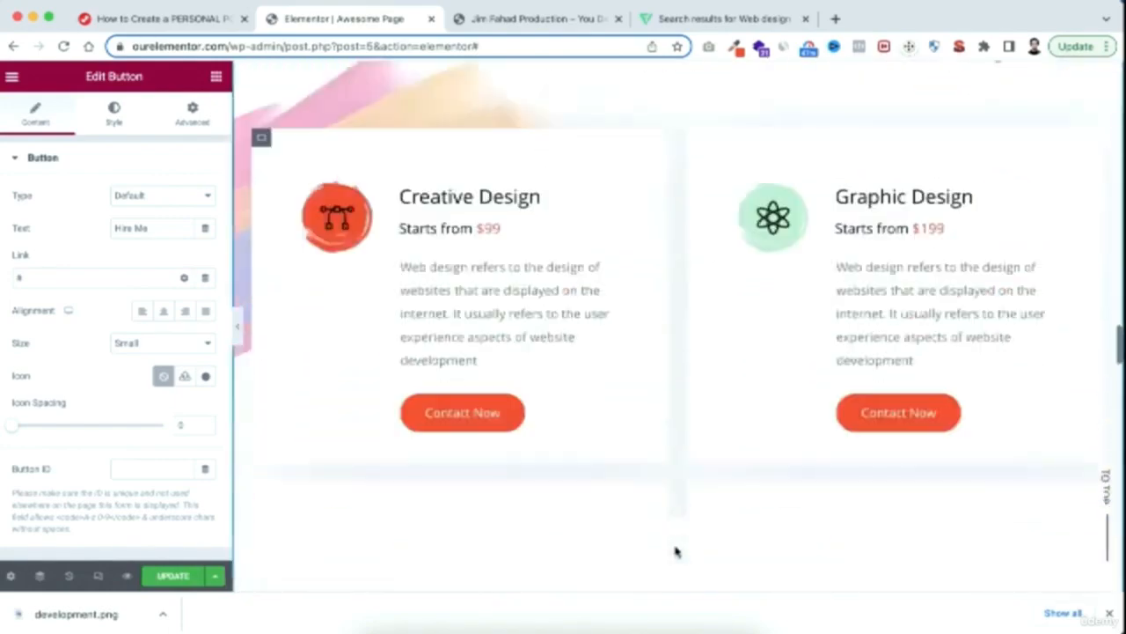
scroll(675, 552, "down", 5)
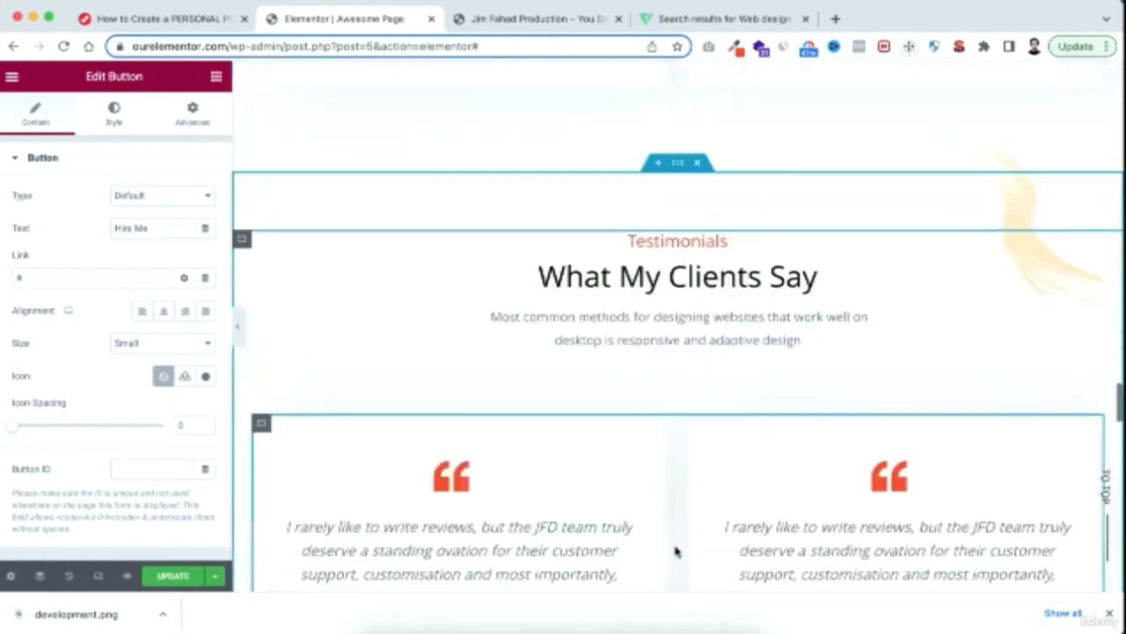
scroll(676, 551, "down", 8)
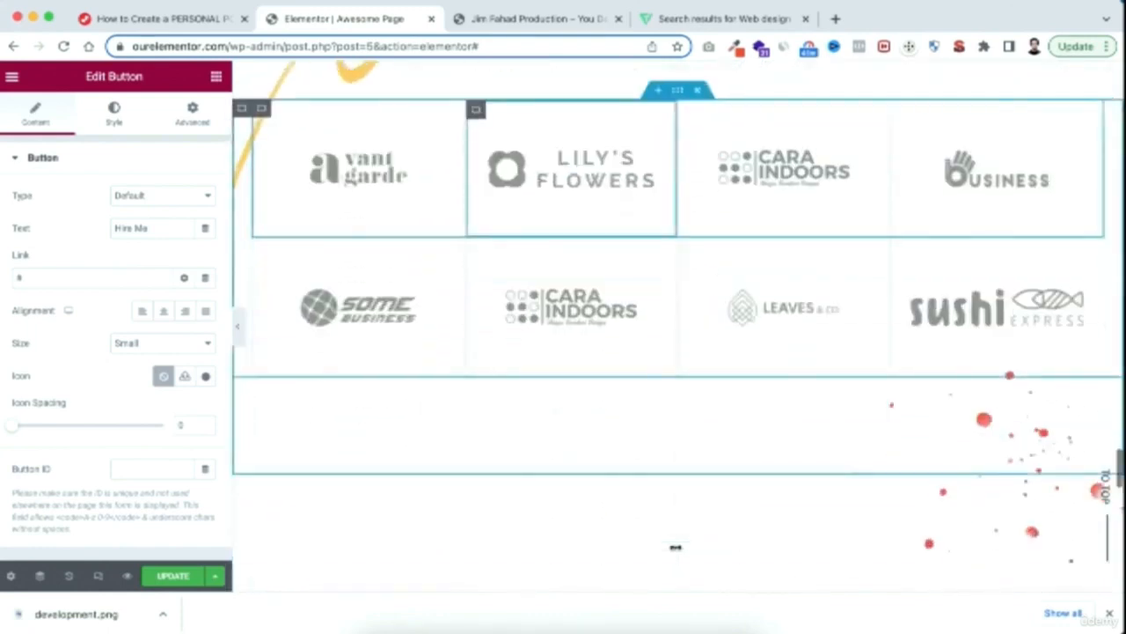
scroll(676, 552, "down", 5)
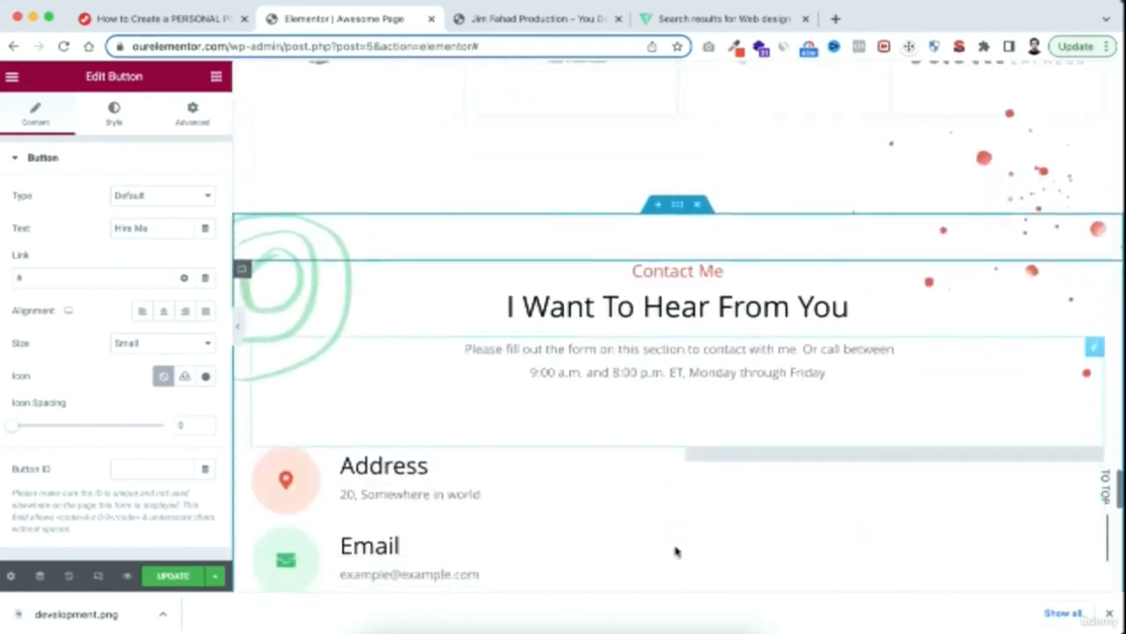
scroll(676, 545, "down", 1)
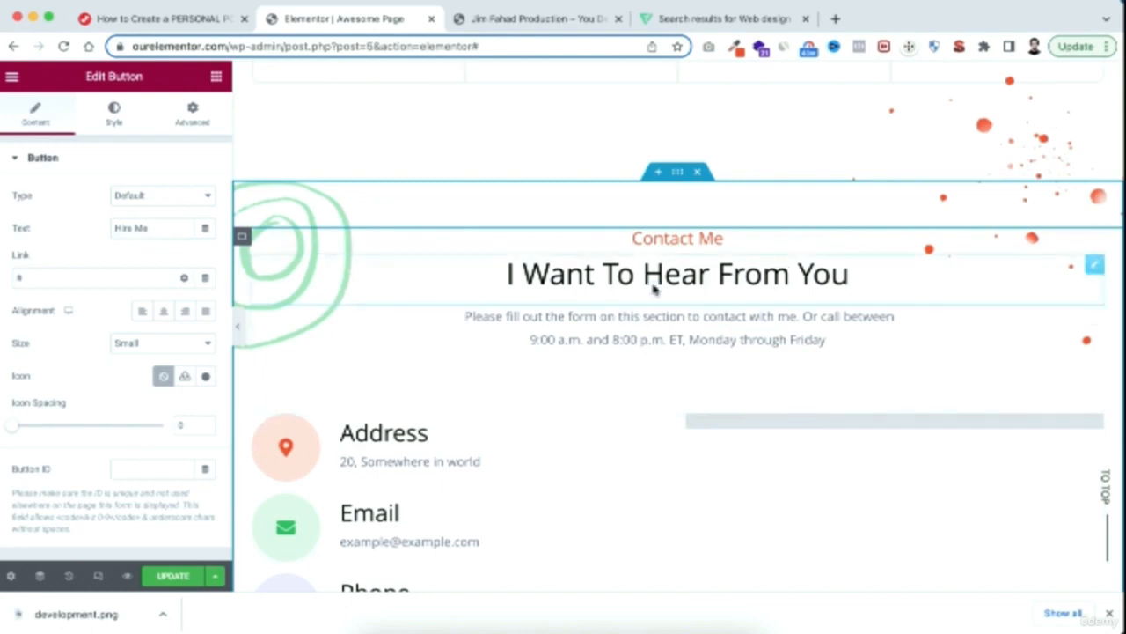
left_click(677, 174)
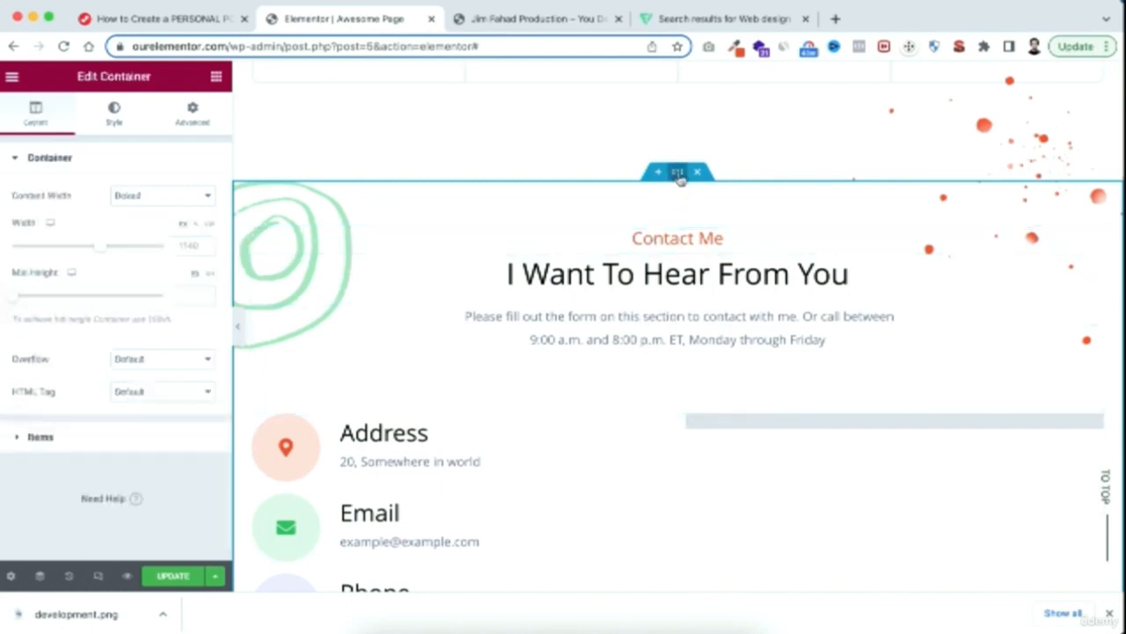
left_click(197, 118)
scroll(83, 495, "down", 3)
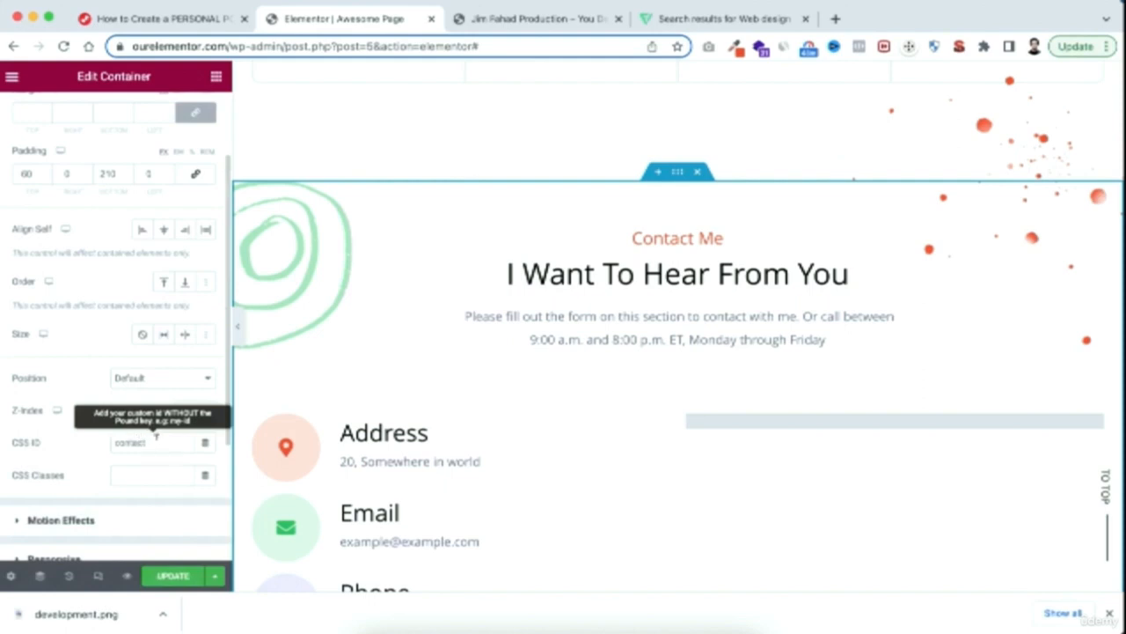
left_click_drag(148, 441, 107, 446)
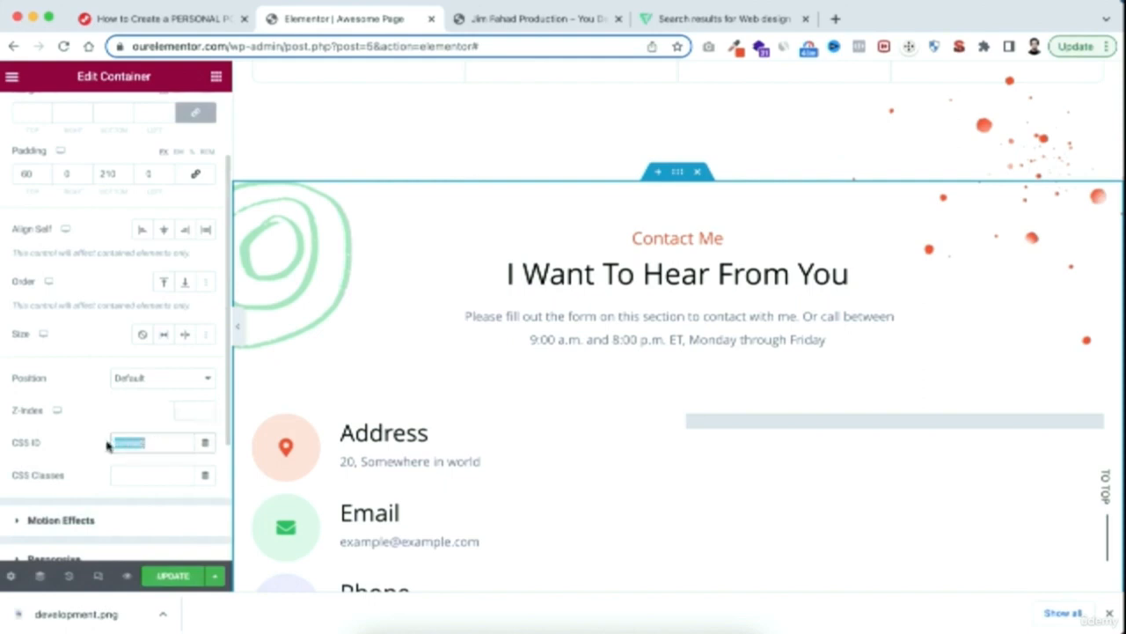
scroll(628, 291, "up", 15)
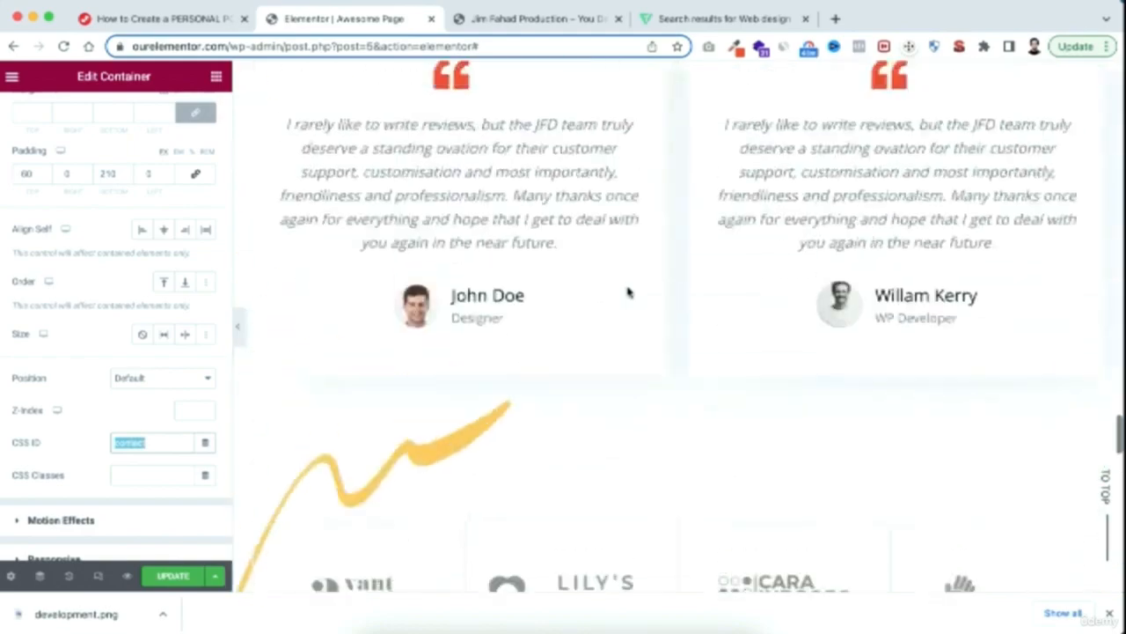
scroll(628, 291, "up", 20)
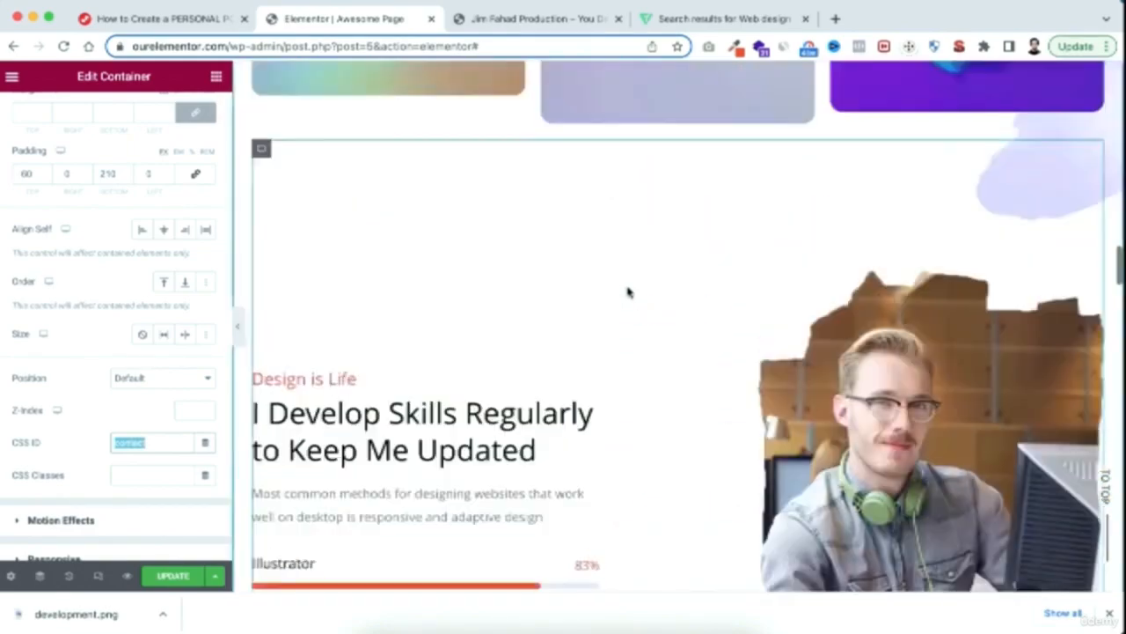
Link the Hire Me button below the designer paragraph to #contact and test its jump to the contact section
scroll(628, 292, "up", 10)
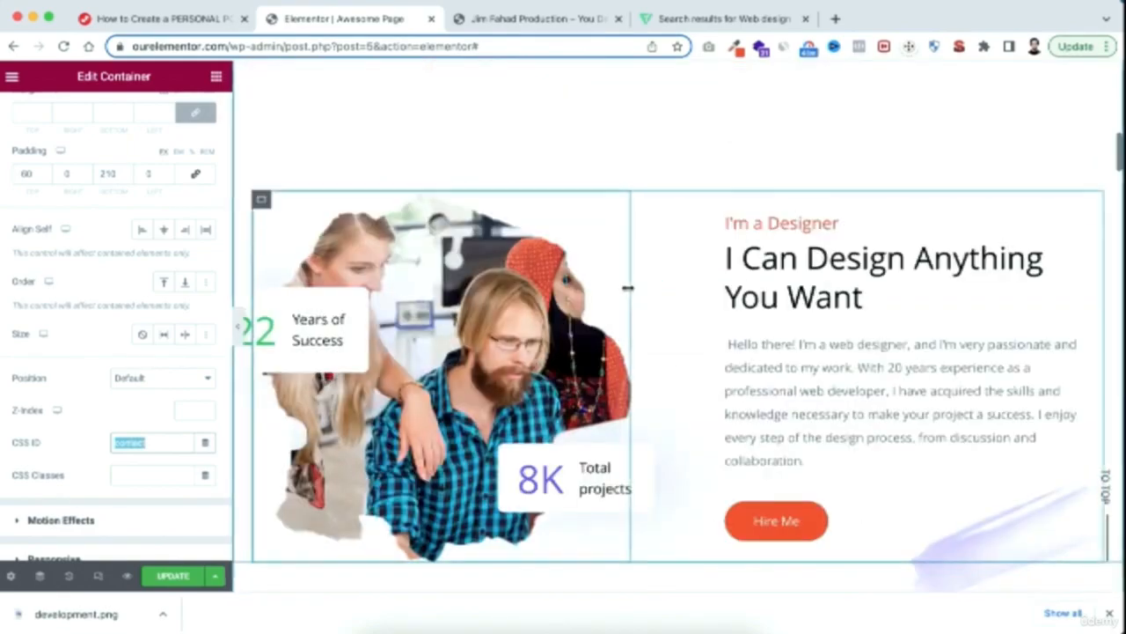
left_click(802, 527)
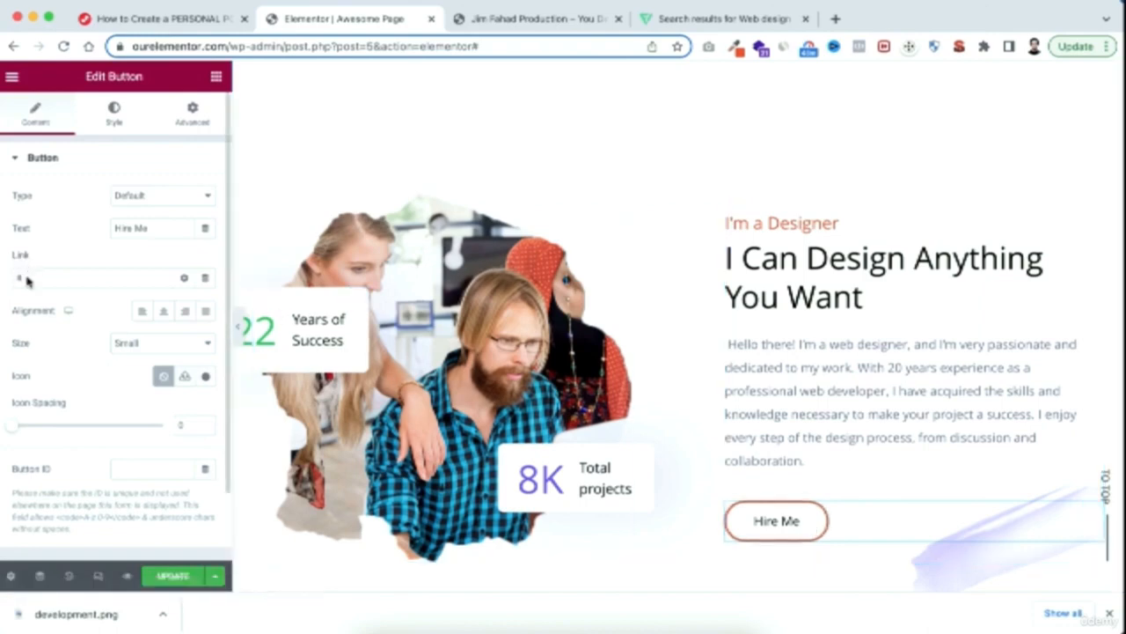
left_click(27, 281)
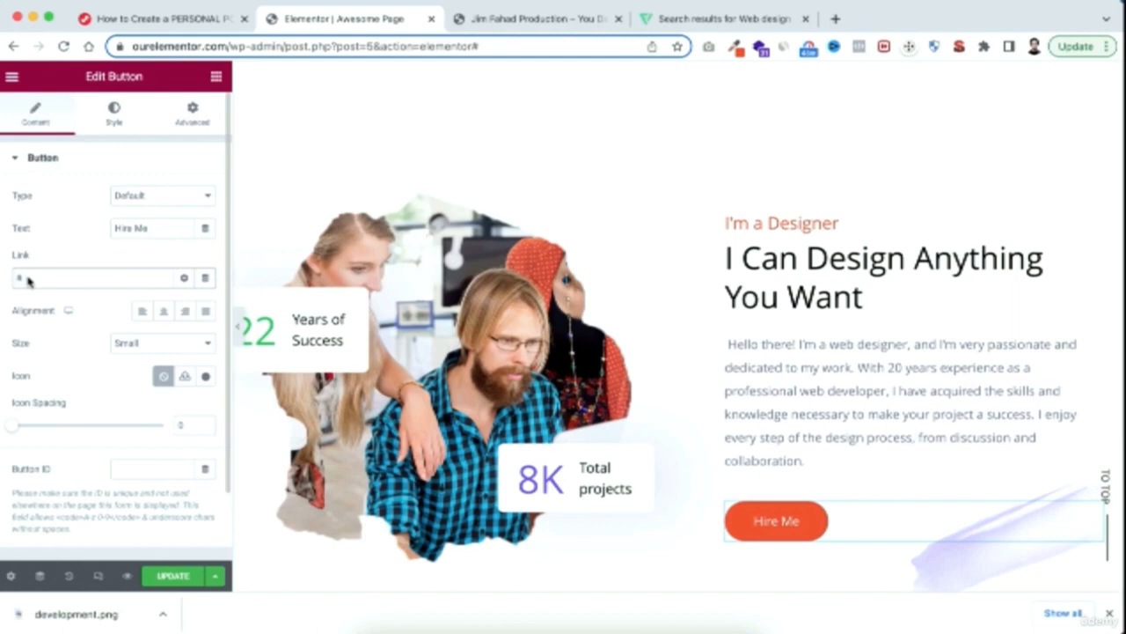
type("contact")
left_click(798, 526)
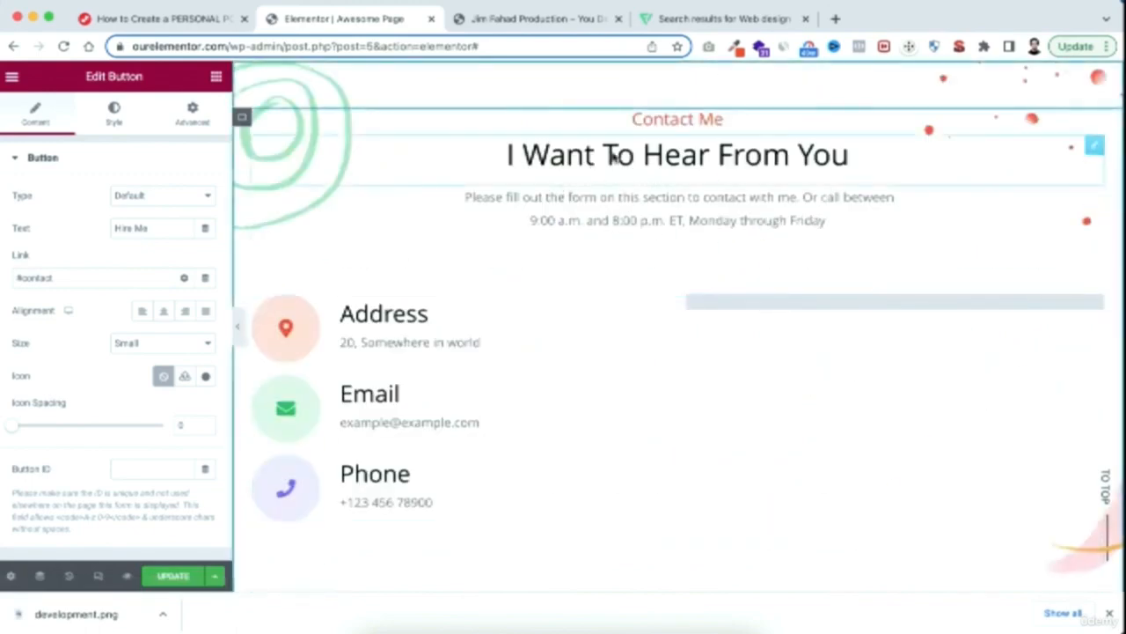
scroll(704, 268, "up", 20)
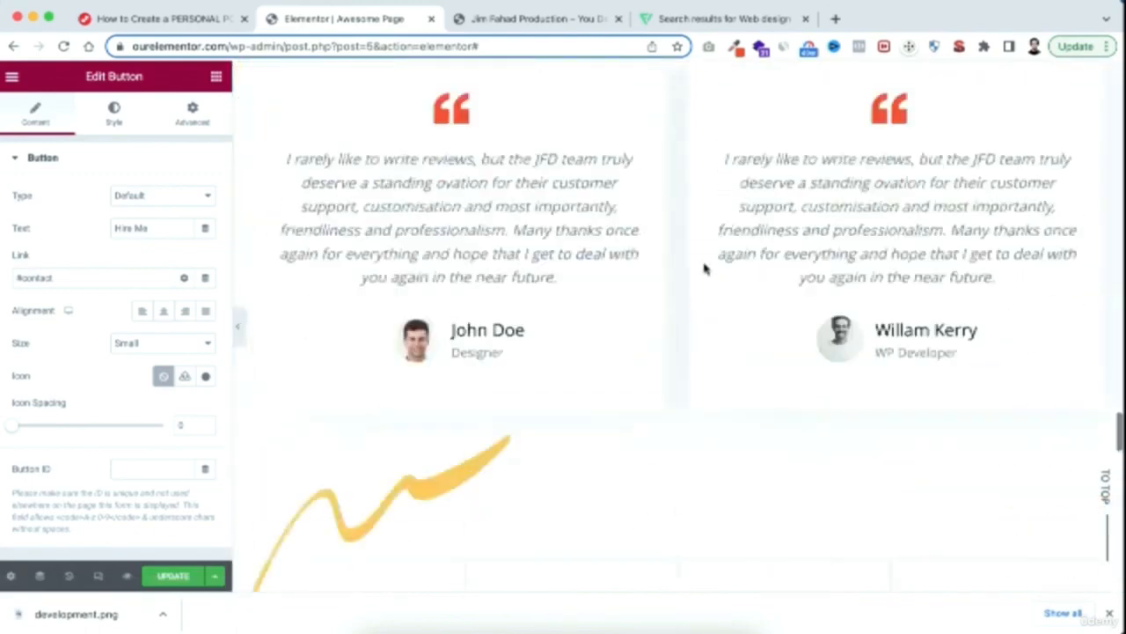
scroll(704, 269, "up", 10)
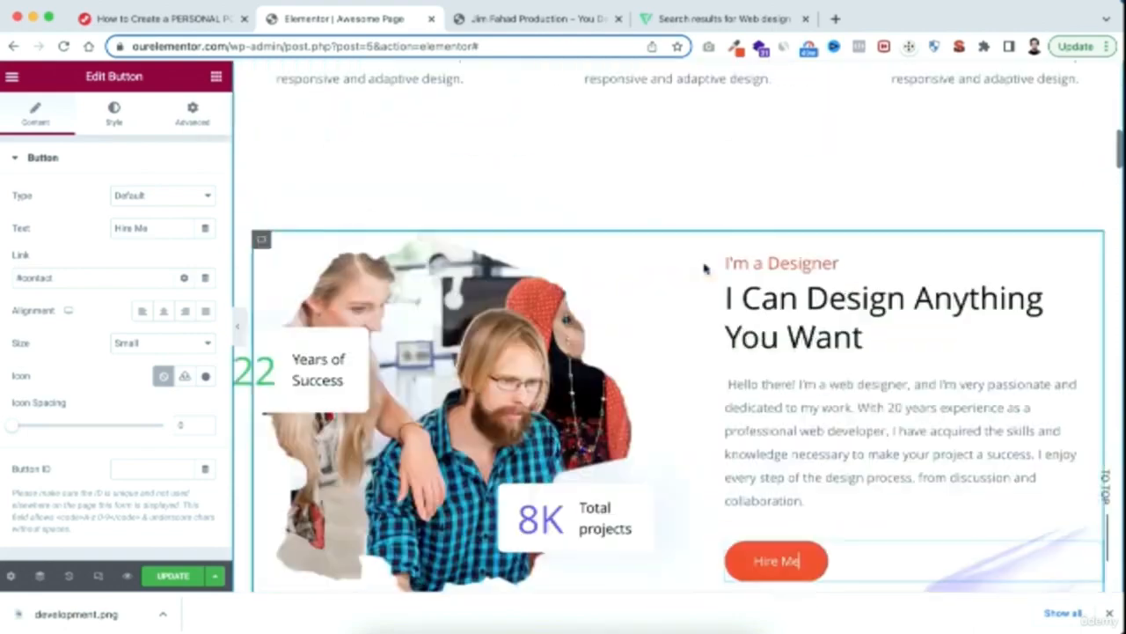
Set the ending number of the Years of Success counter to 12
scroll(704, 268, "down", 1)
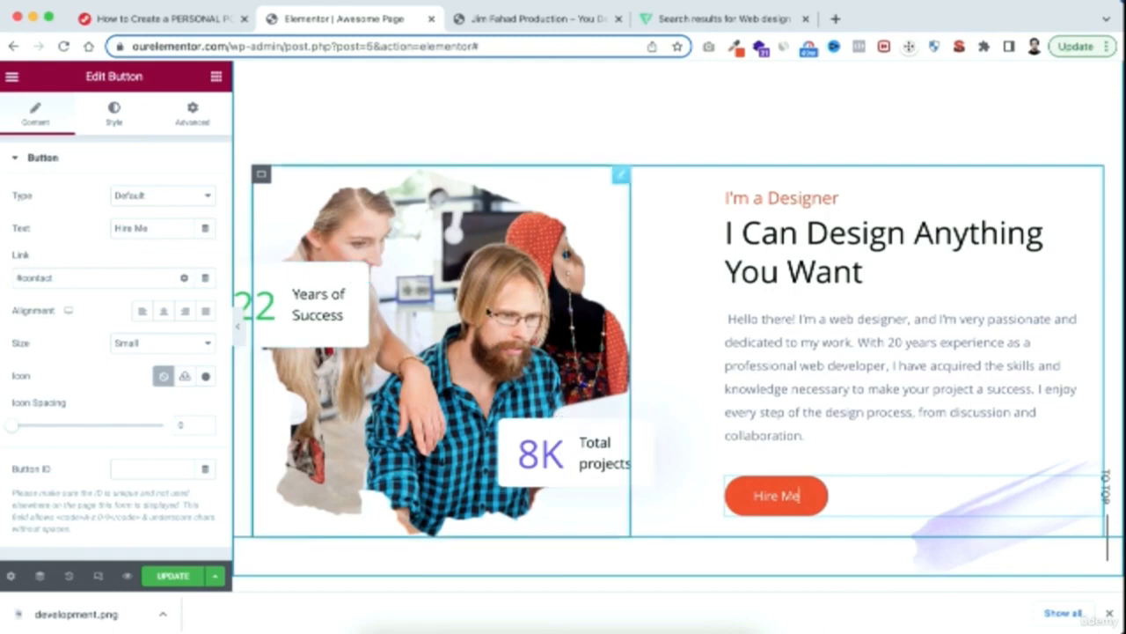
left_click(265, 306)
double_click(165, 228)
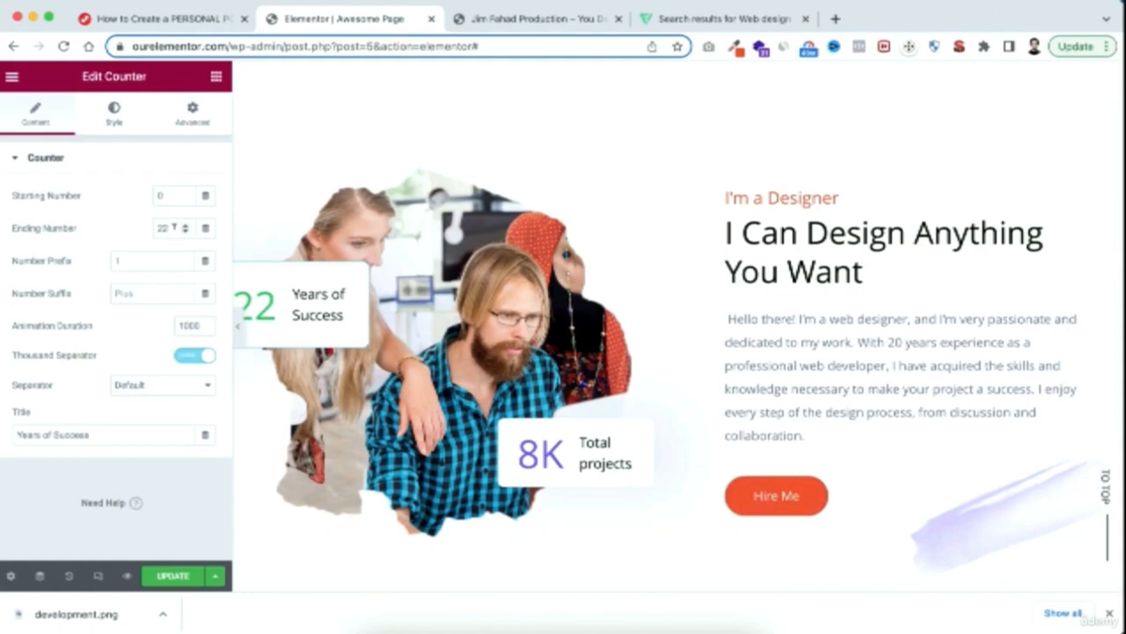
type("12")
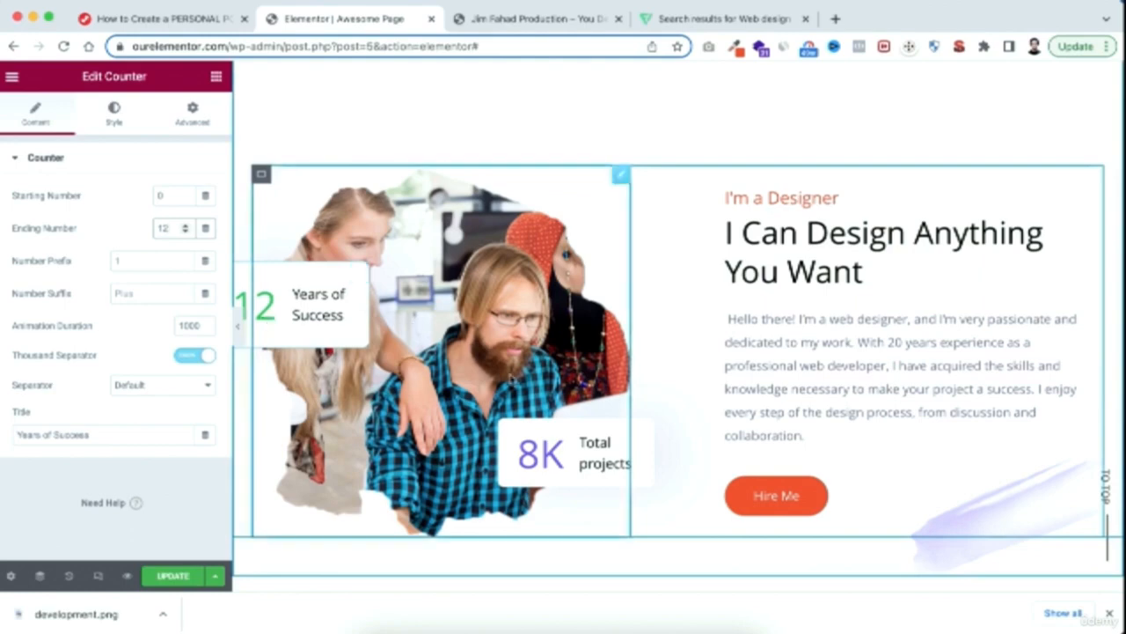
Set the ending number of the Total projects counter to 2
left_click(534, 460)
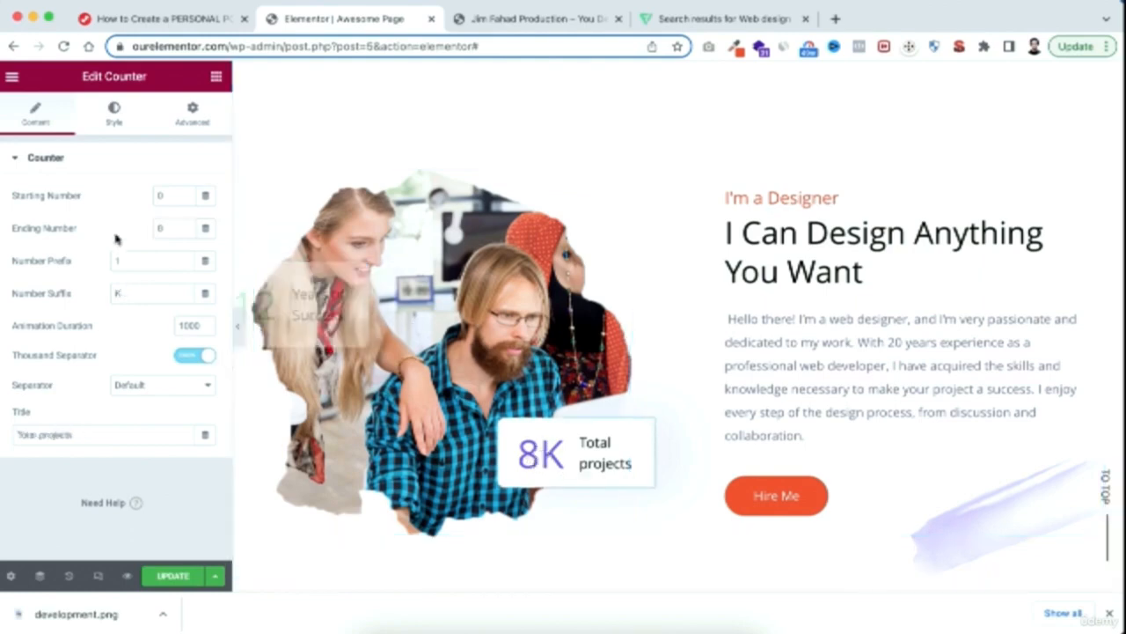
left_click_drag(159, 226, 134, 230)
type("2")
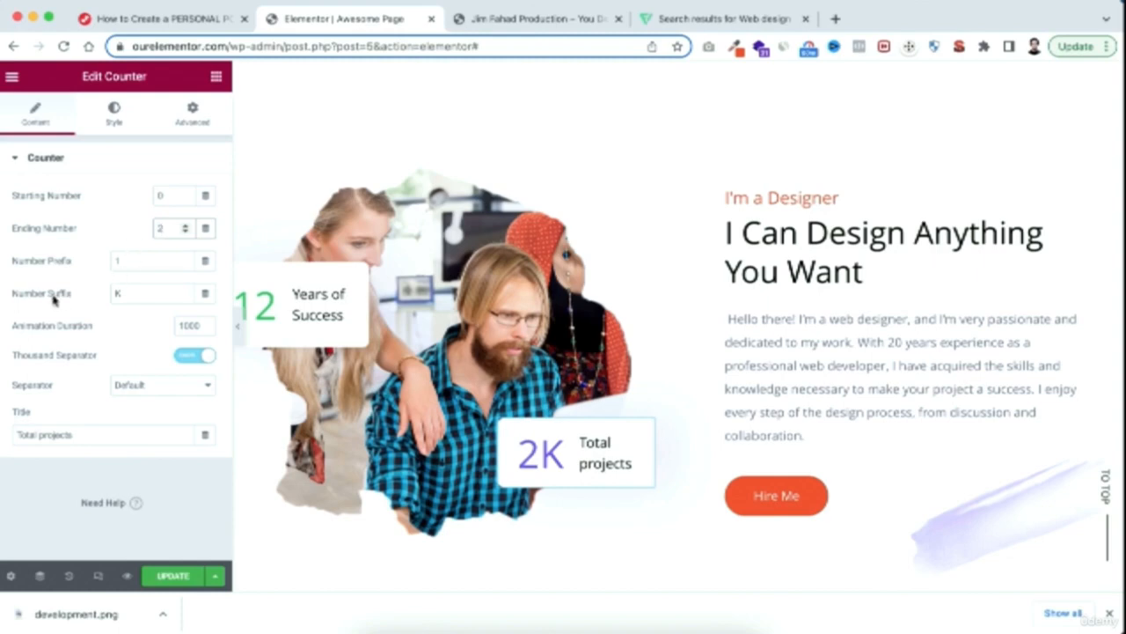
Try the Total projects counter with ending number 20 and no suffix, and restore it to 2 with suffix K
left_click_drag(132, 290, 97, 293)
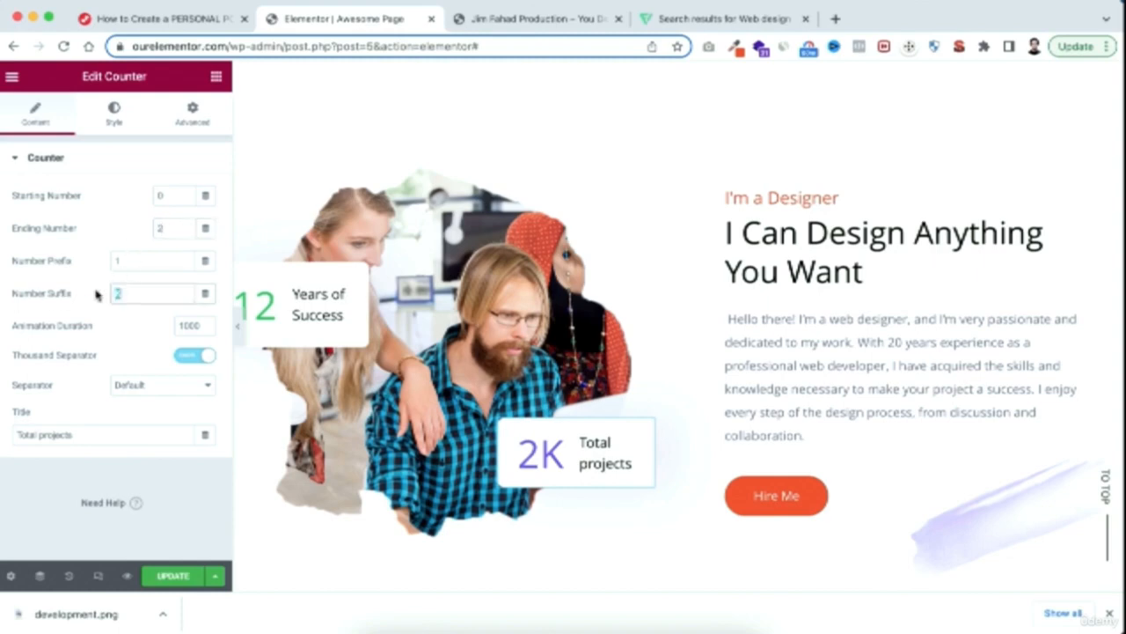
key("BackSpace")
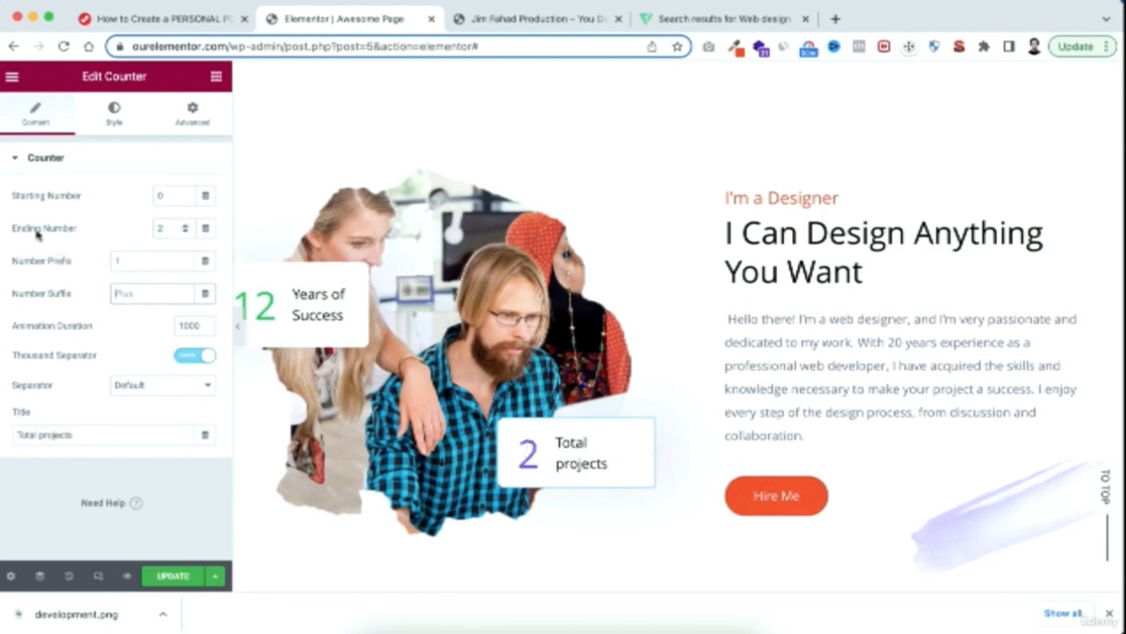
left_click(172, 226)
type("0")
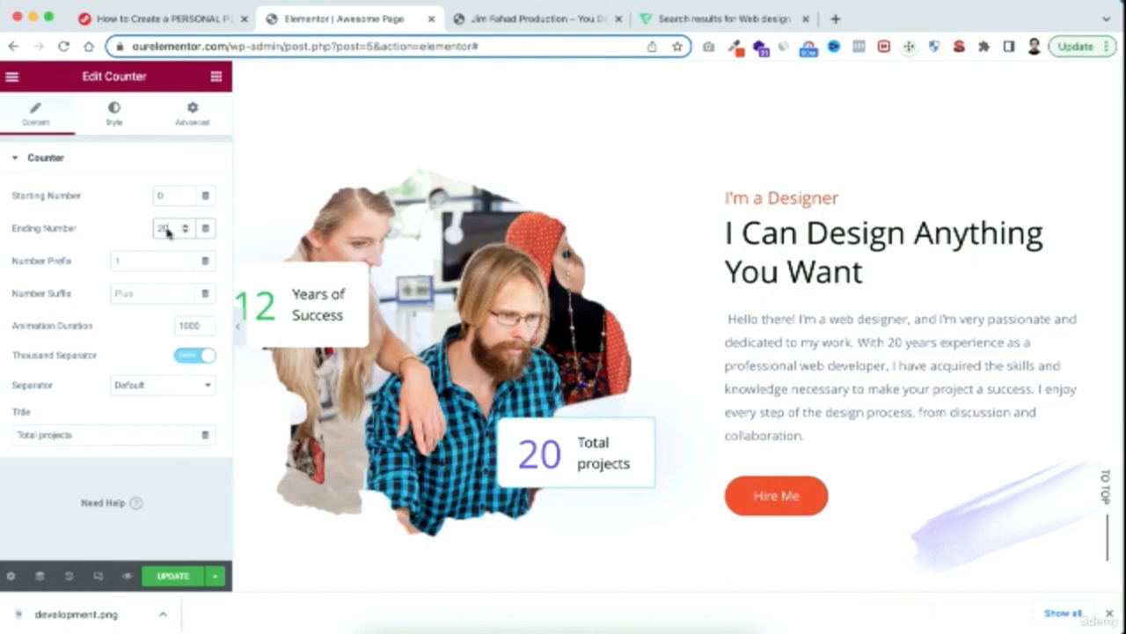
key("BackSpace")
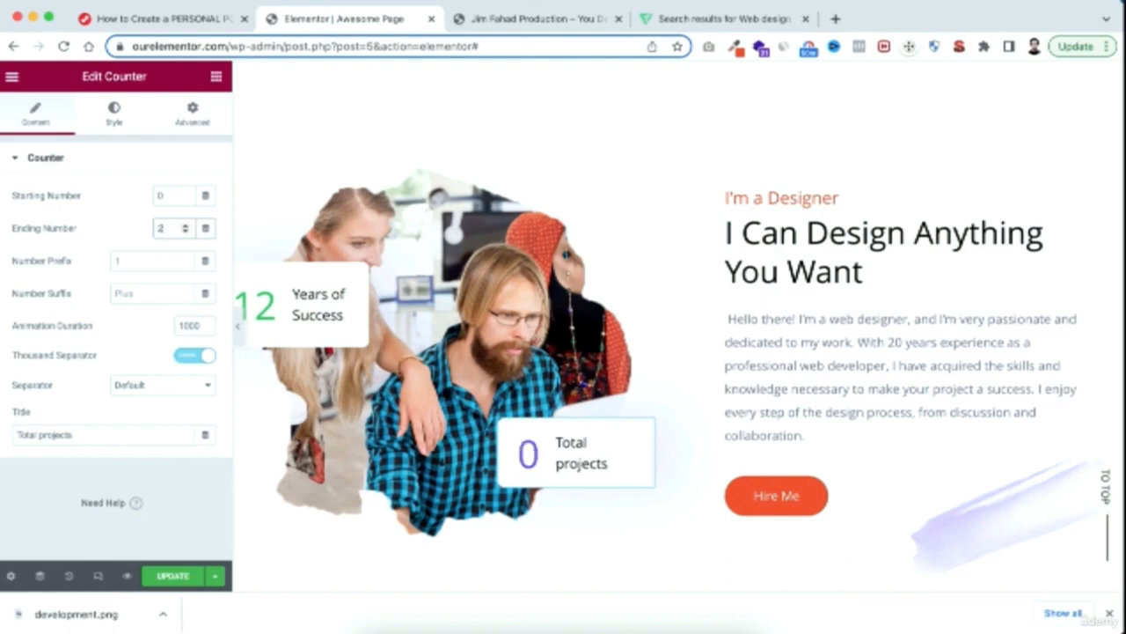
left_click(134, 287)
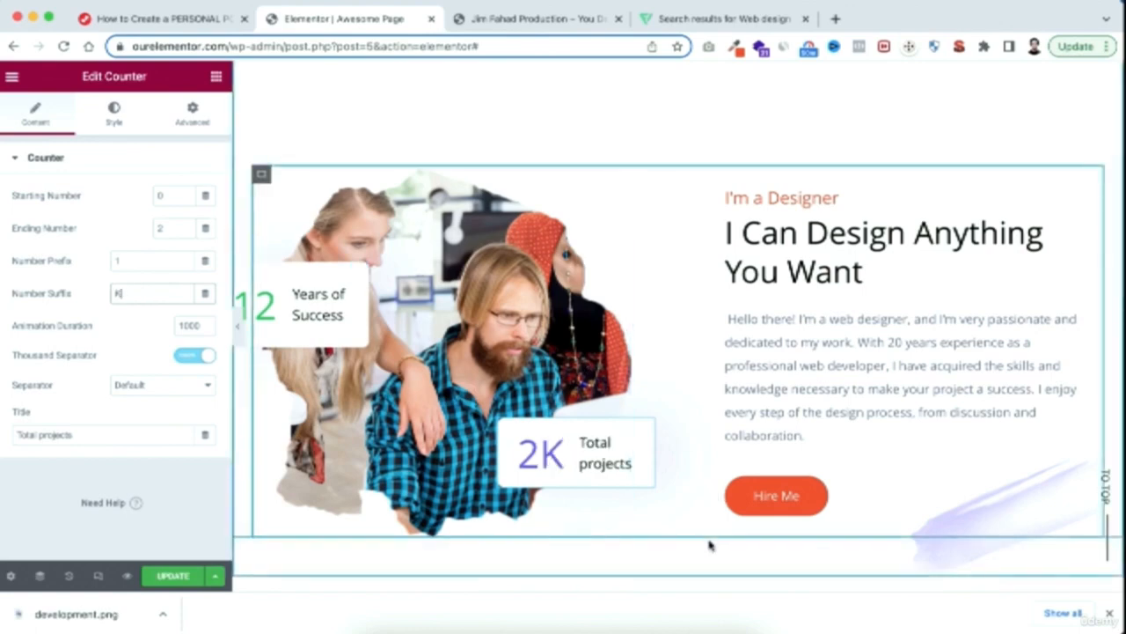
Examine the Portfolio section, including the content settings of the My Amazing Works heading and the gallery images below it
scroll(709, 543, "down", 5)
scroll(709, 543, "down", 2)
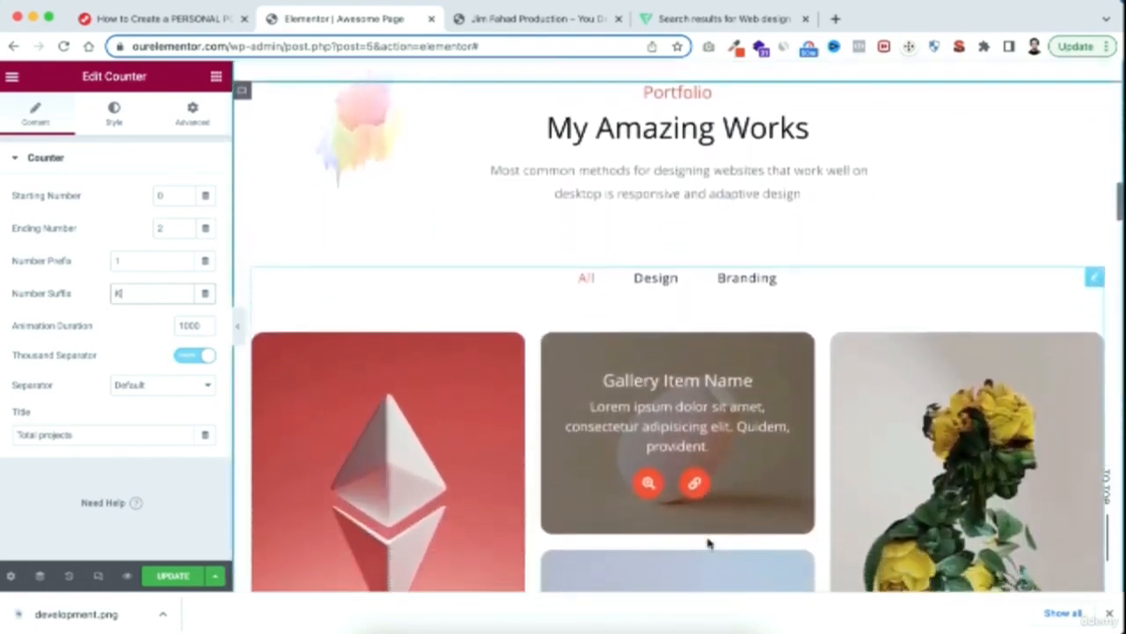
scroll(709, 543, "down", 2)
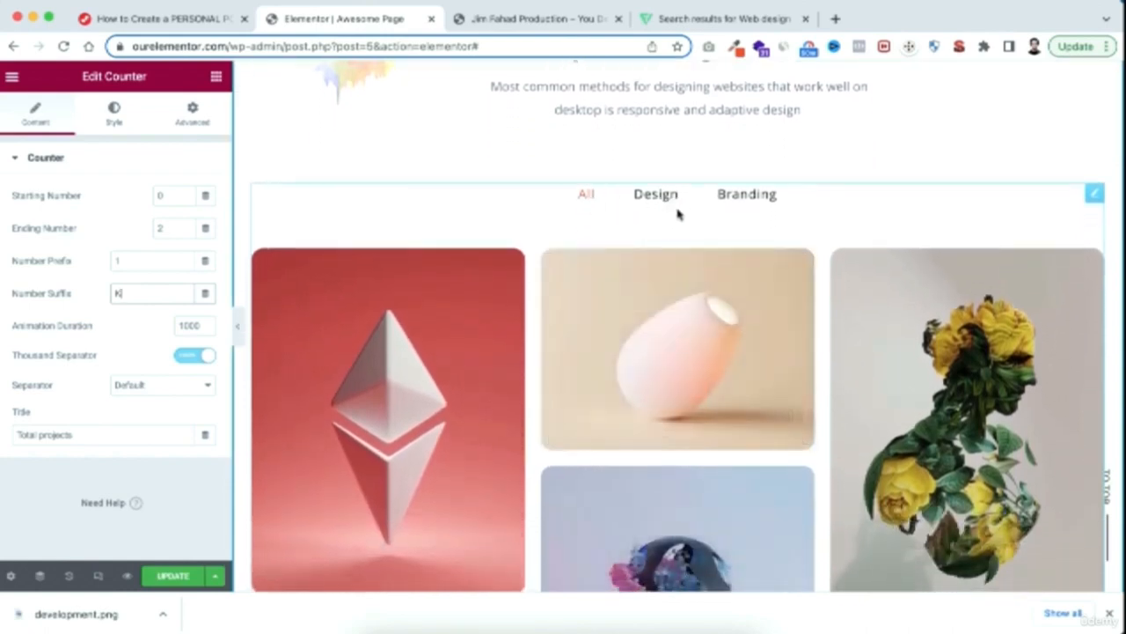
scroll(667, 176, "up", 2)
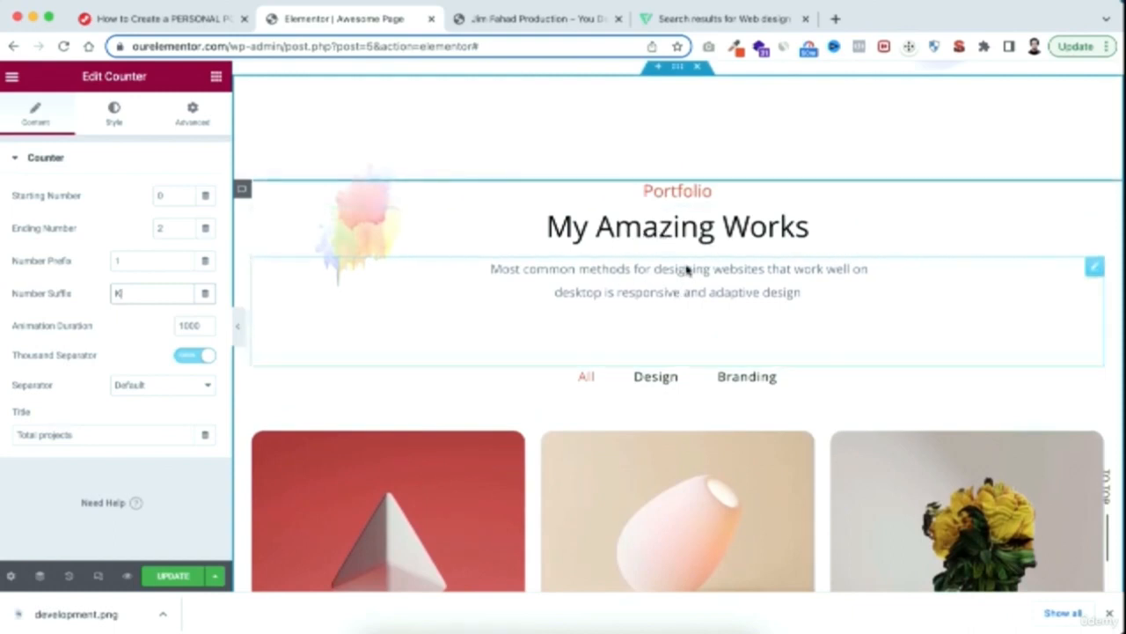
left_click(666, 231)
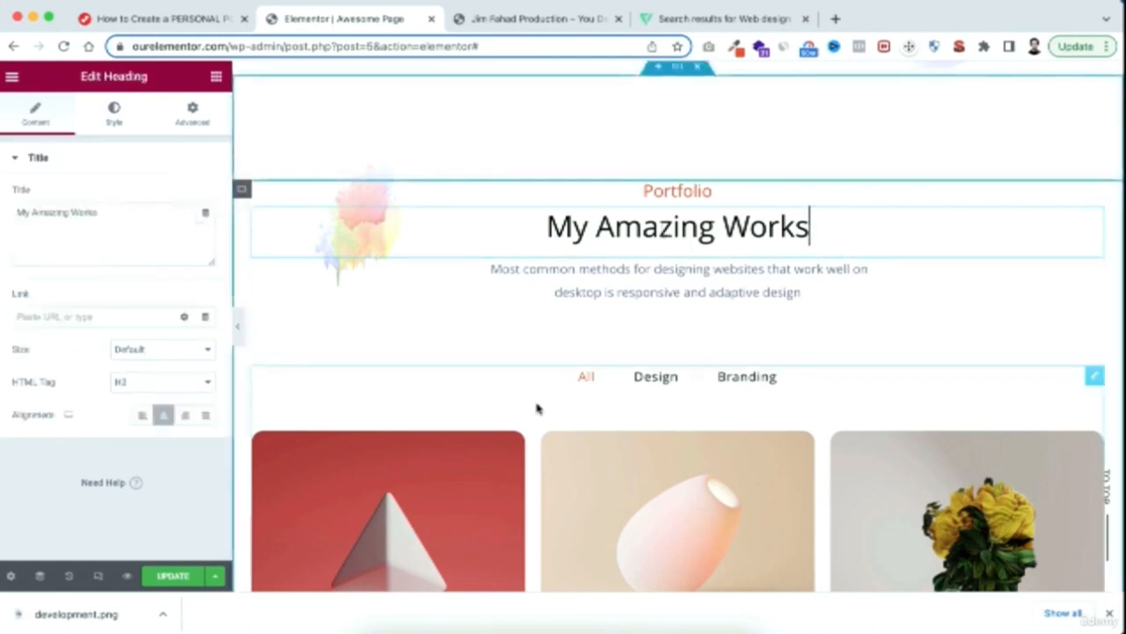
scroll(536, 405, "down", 3)
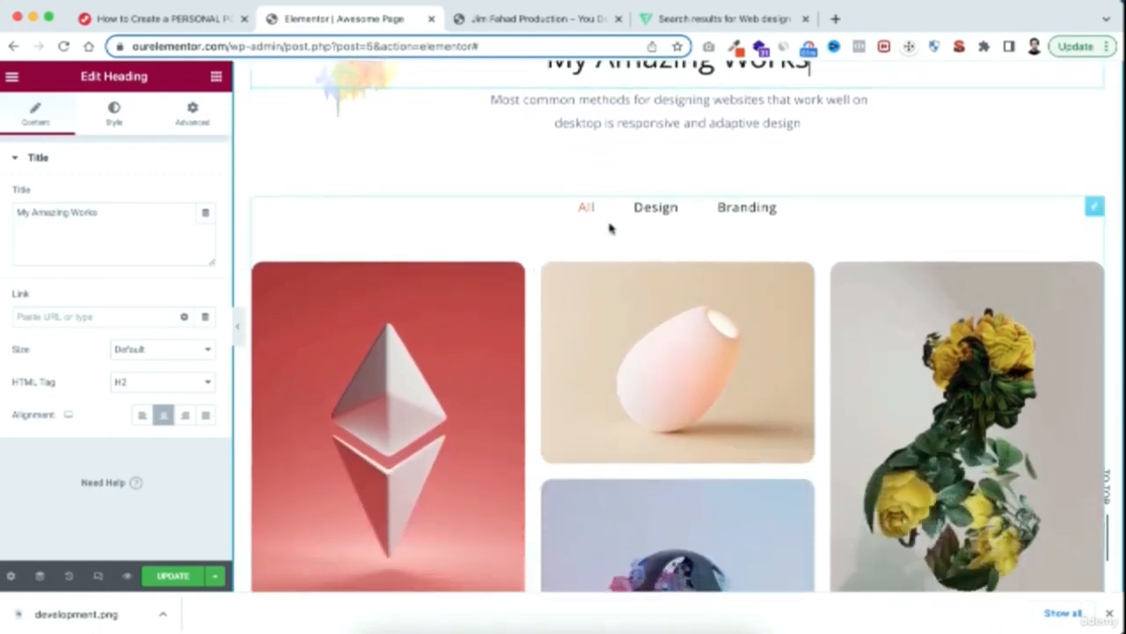
scroll(738, 231, "down", 3)
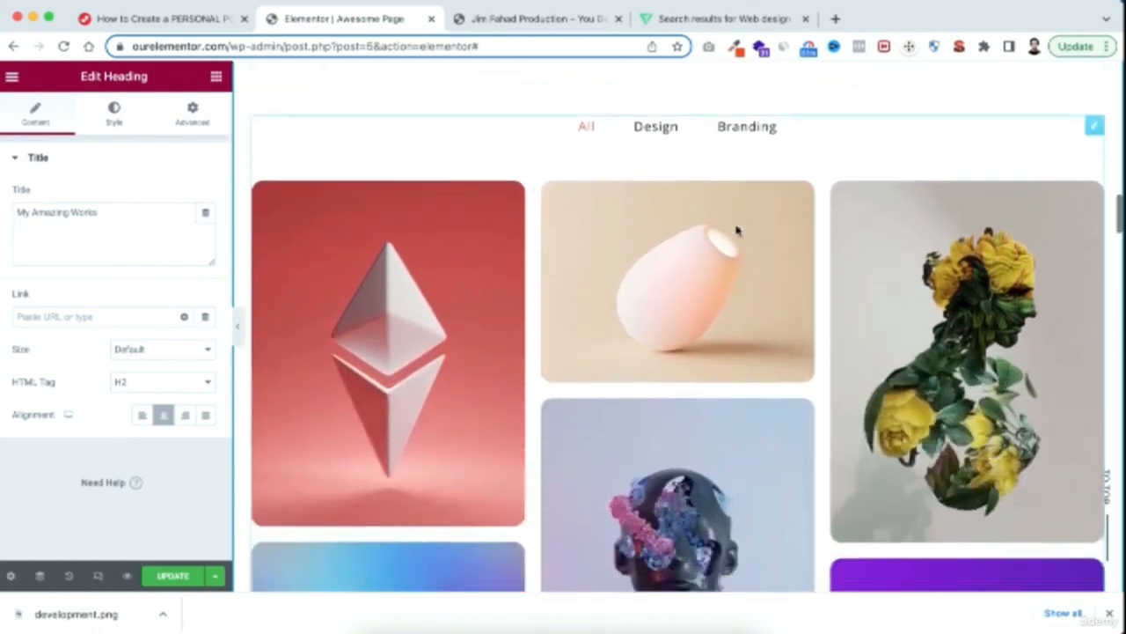
scroll(737, 230, "up", 2)
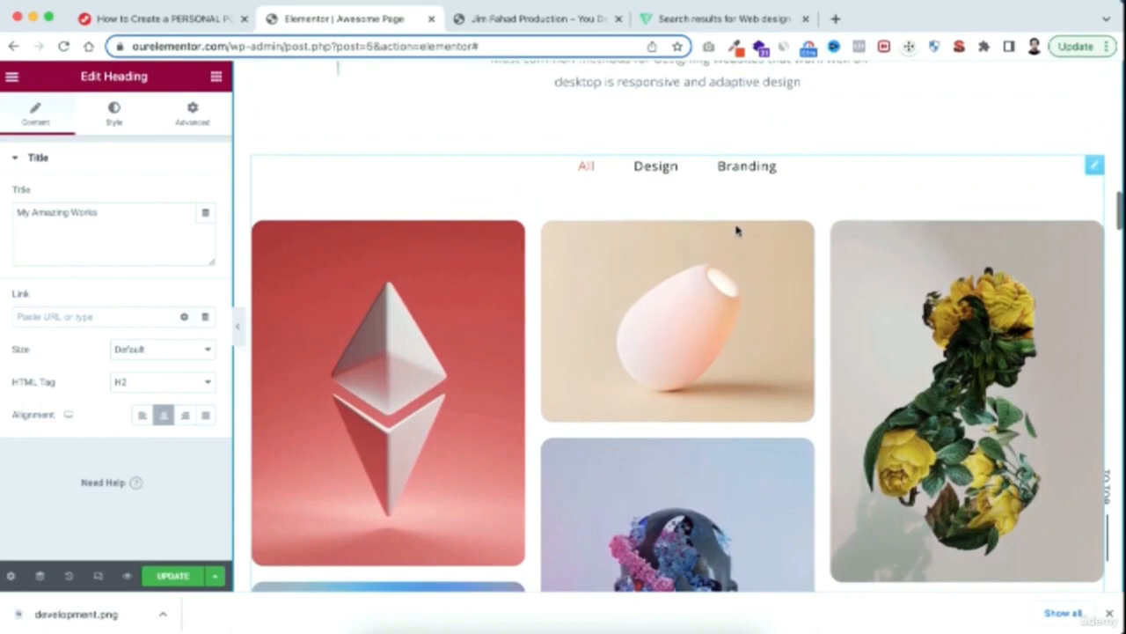
scroll(592, 201, "down", 1)
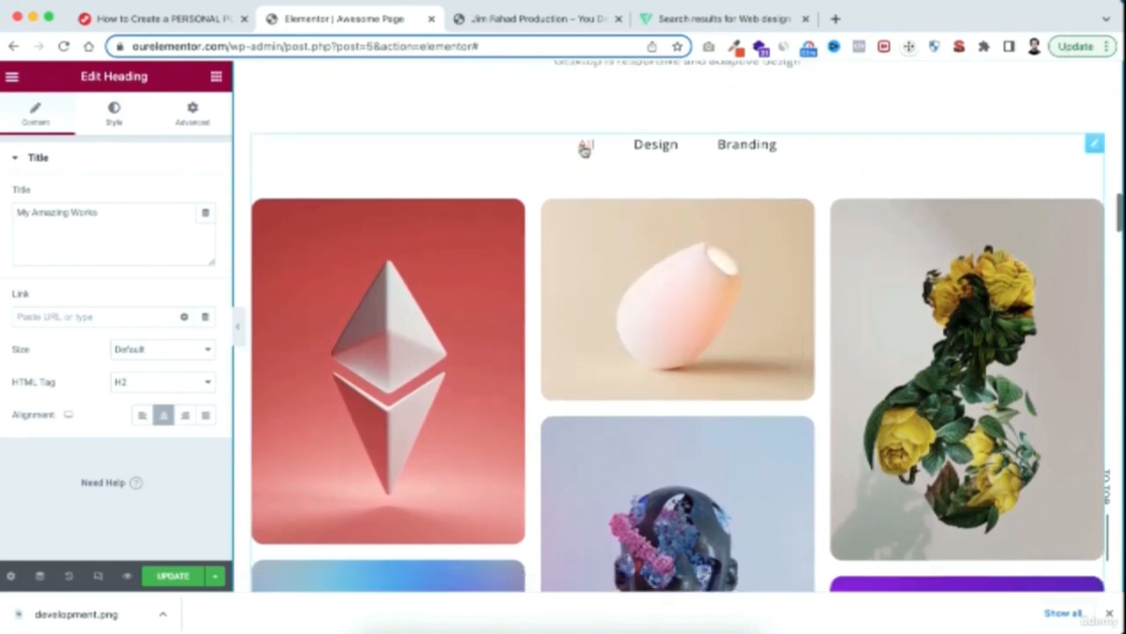
scroll(543, 206, "down", 2)
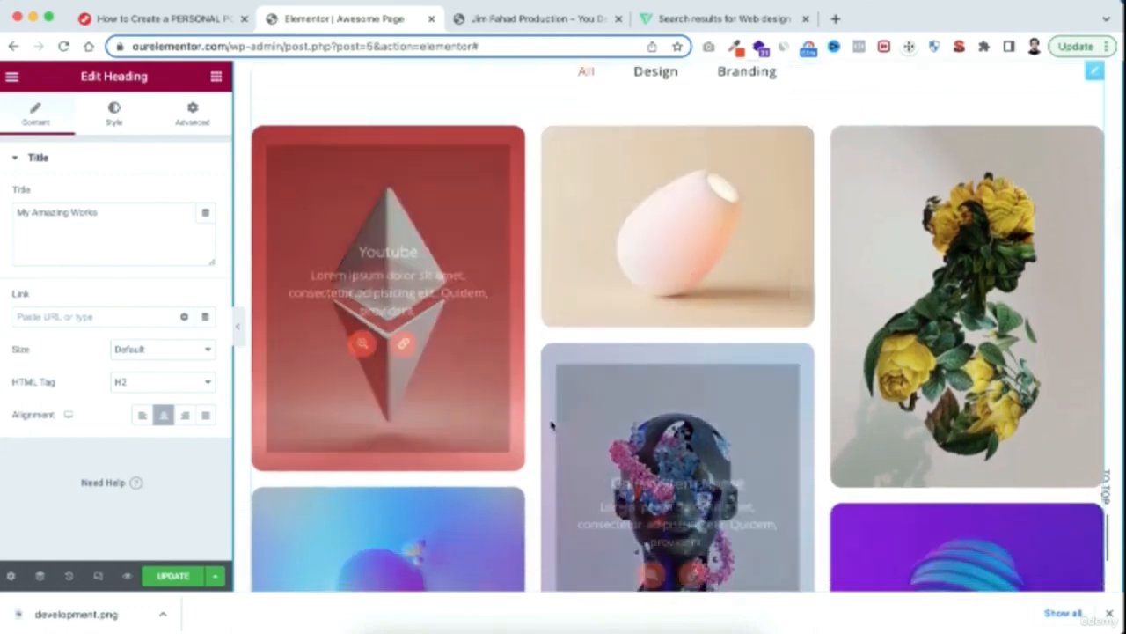
scroll(590, 314, "down", 2)
scroll(624, 391, "up", 3)
scroll(631, 392, "up", 1)
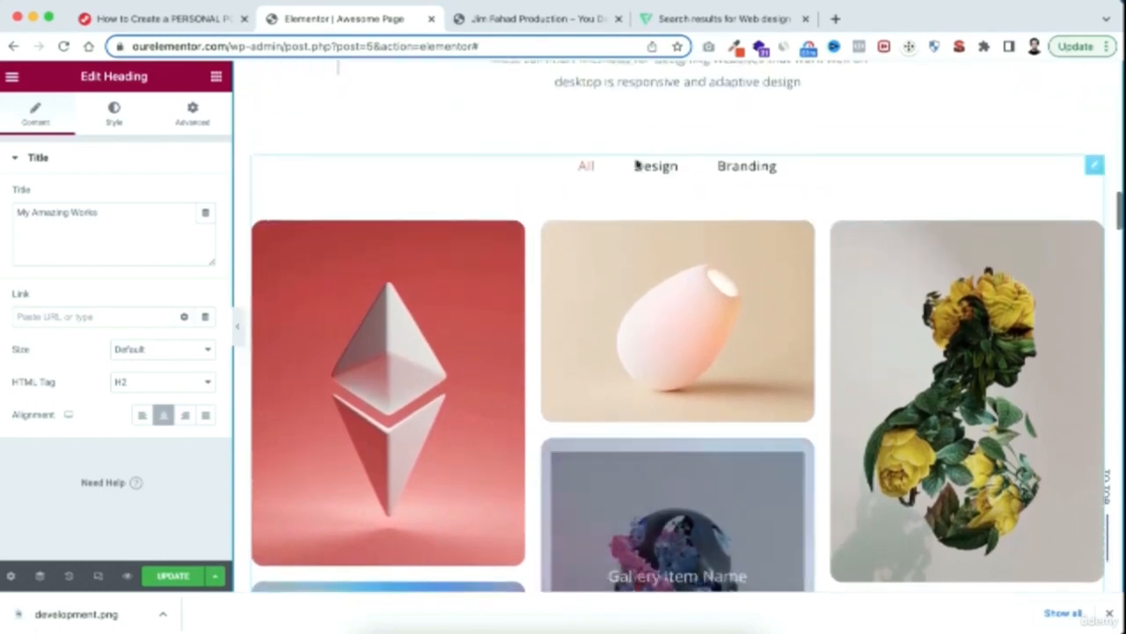
Test the gallery's Design, Branding and All filters, and preview the Youtube item's image in the lightbox
left_click(650, 170)
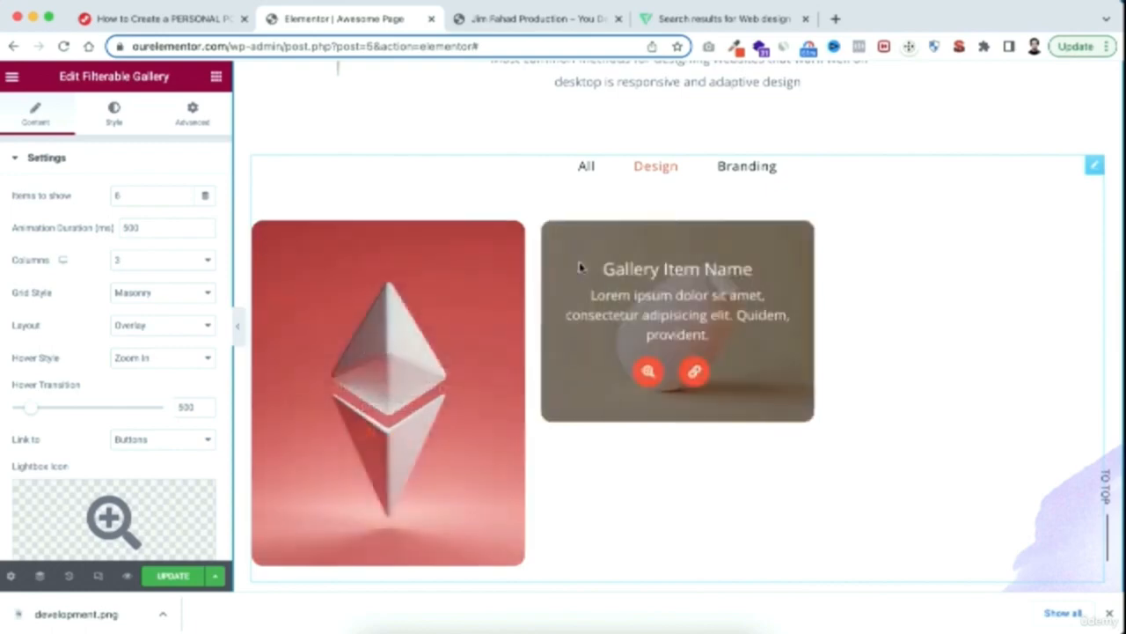
left_click(748, 167)
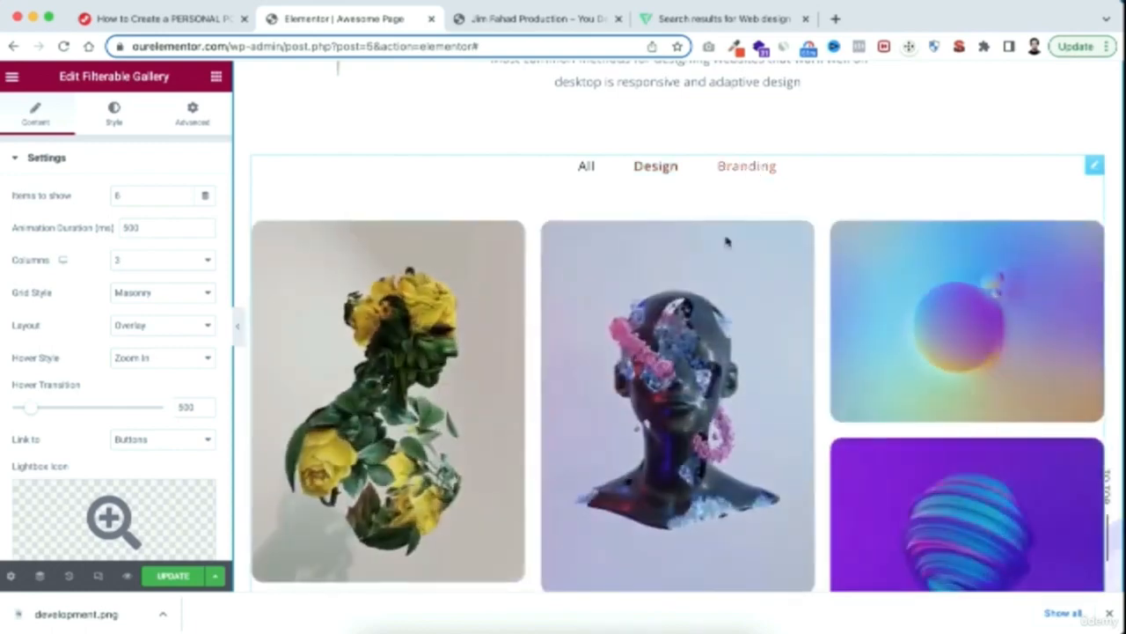
scroll(736, 366, "down", 1)
scroll(740, 364, "up", 1)
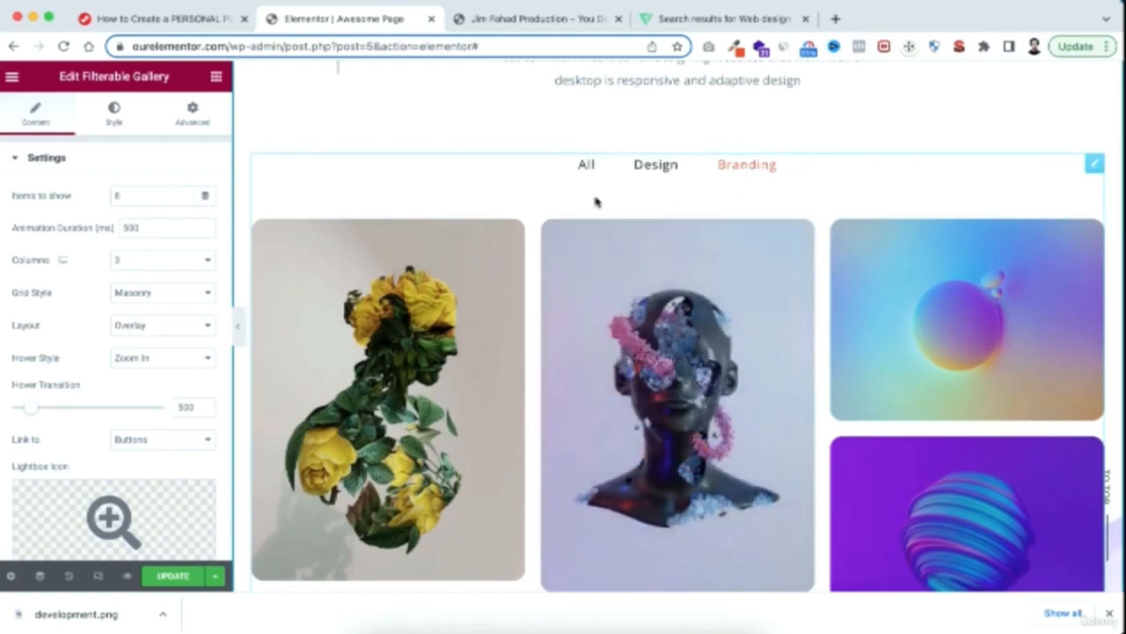
left_click(588, 167)
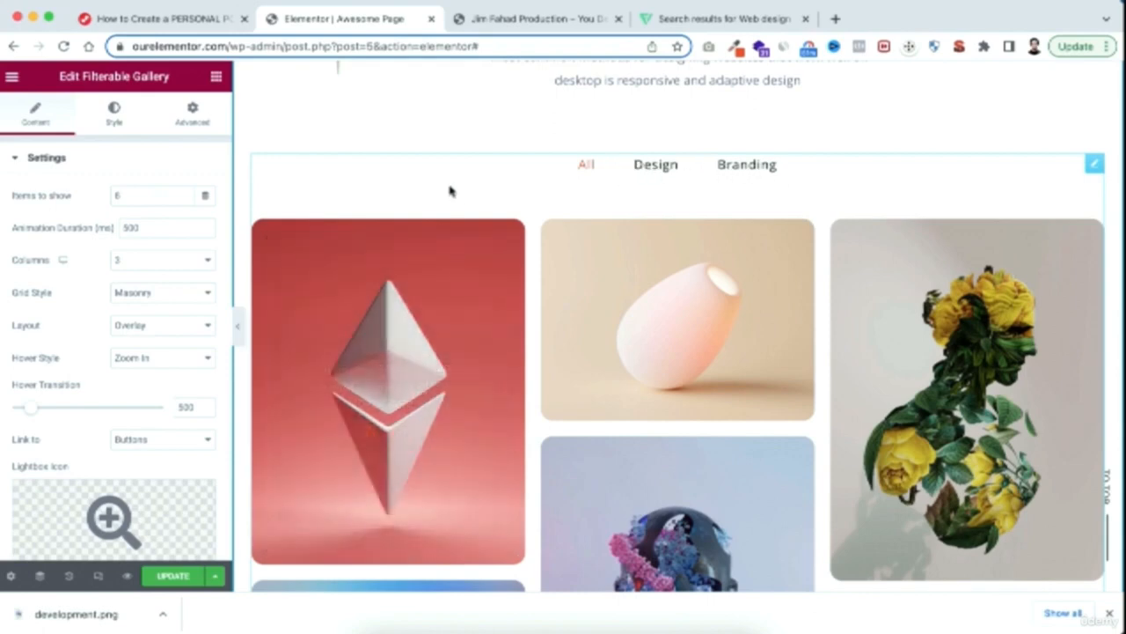
scroll(450, 189, "down", 1)
mouse_move(488, 287)
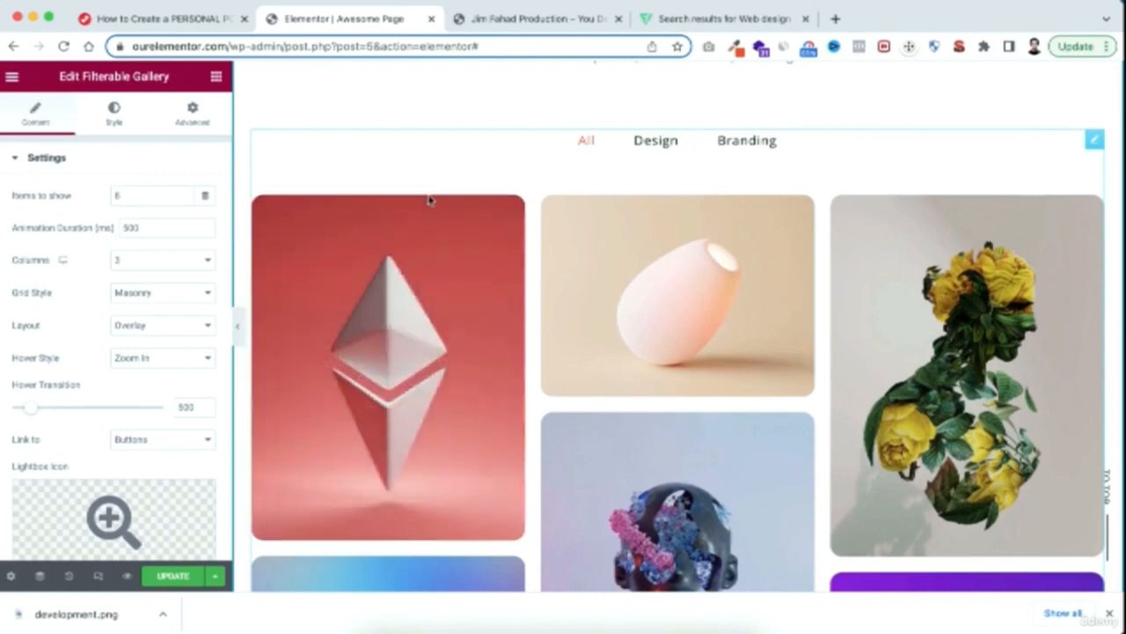
mouse_move(429, 208)
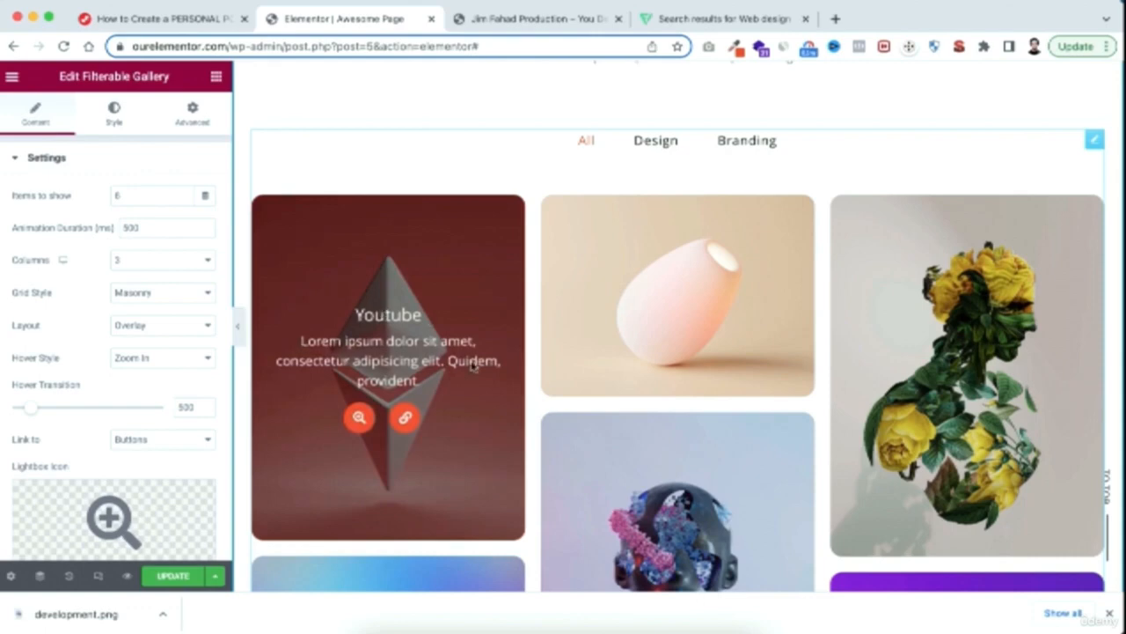
left_click(359, 418)
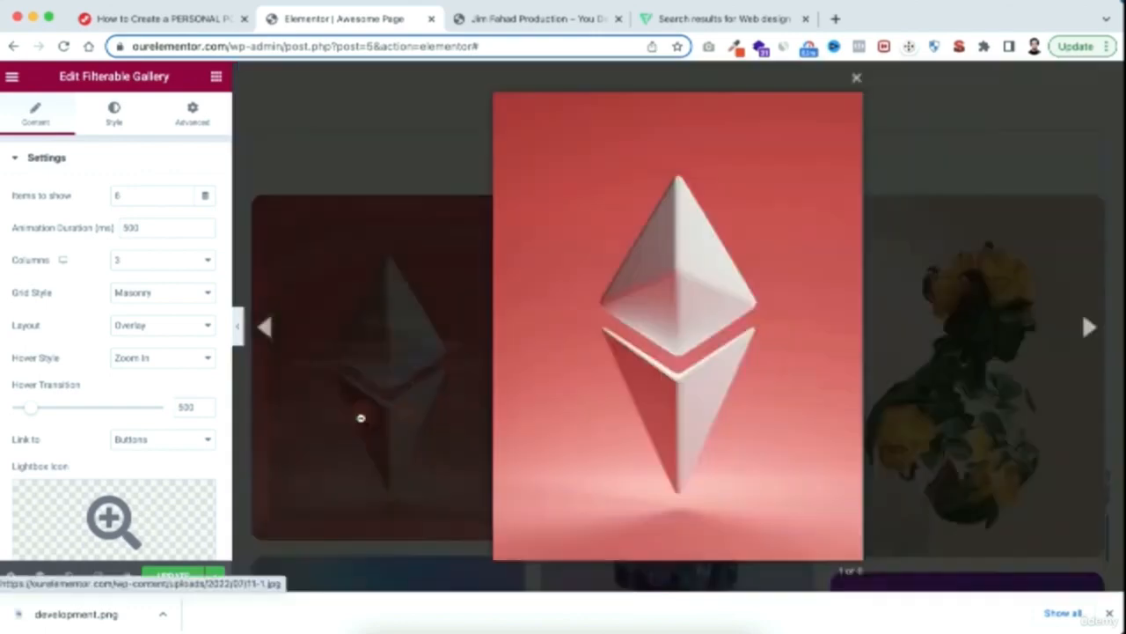
left_click(440, 328)
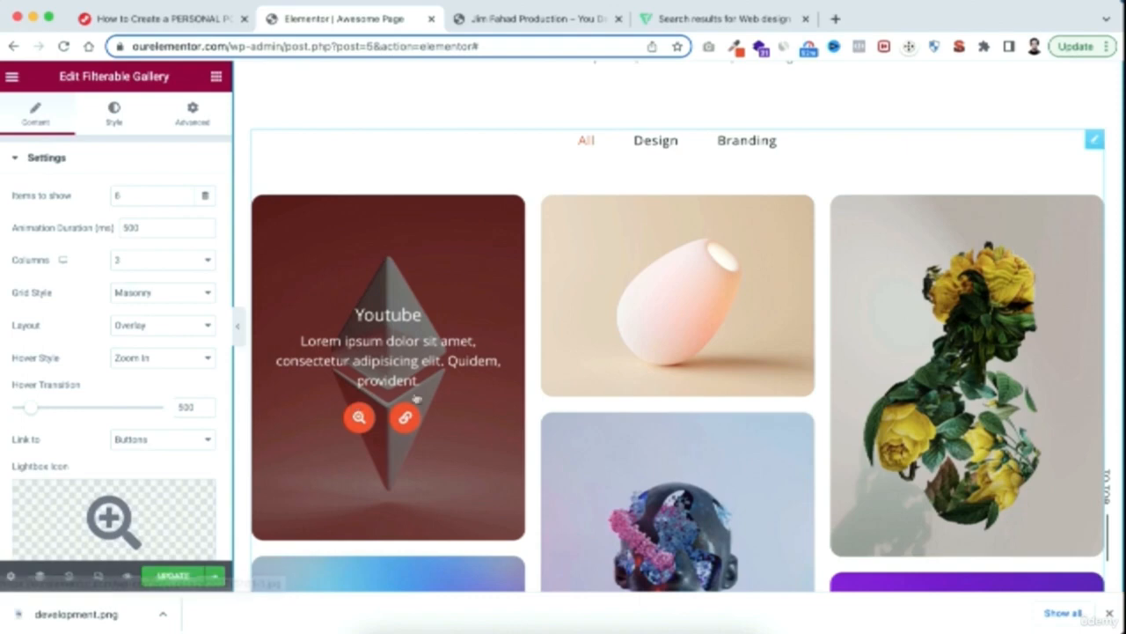
Rename the gallery's first item, Youtube, as Logo Design and check its overlay on the red image
left_click(17, 159)
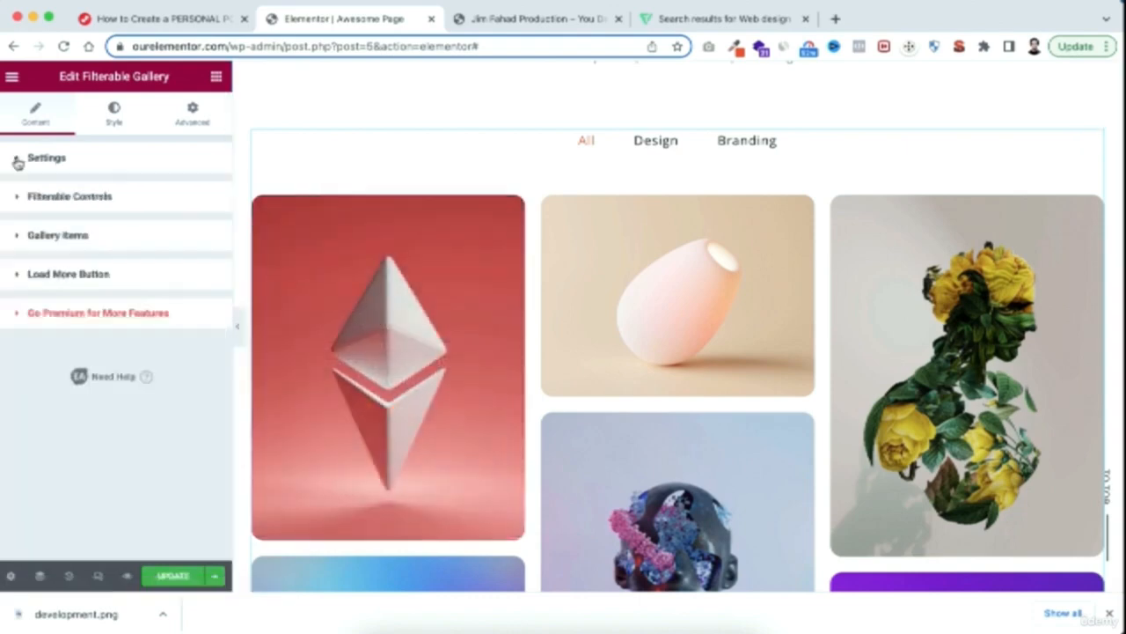
left_click(22, 237)
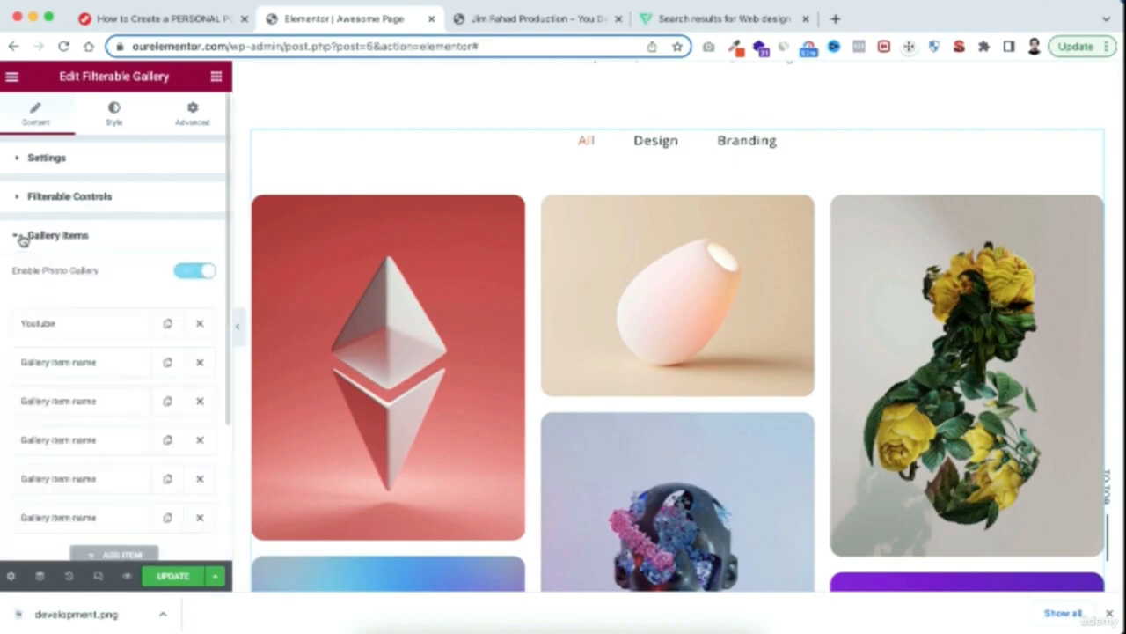
left_click(84, 326)
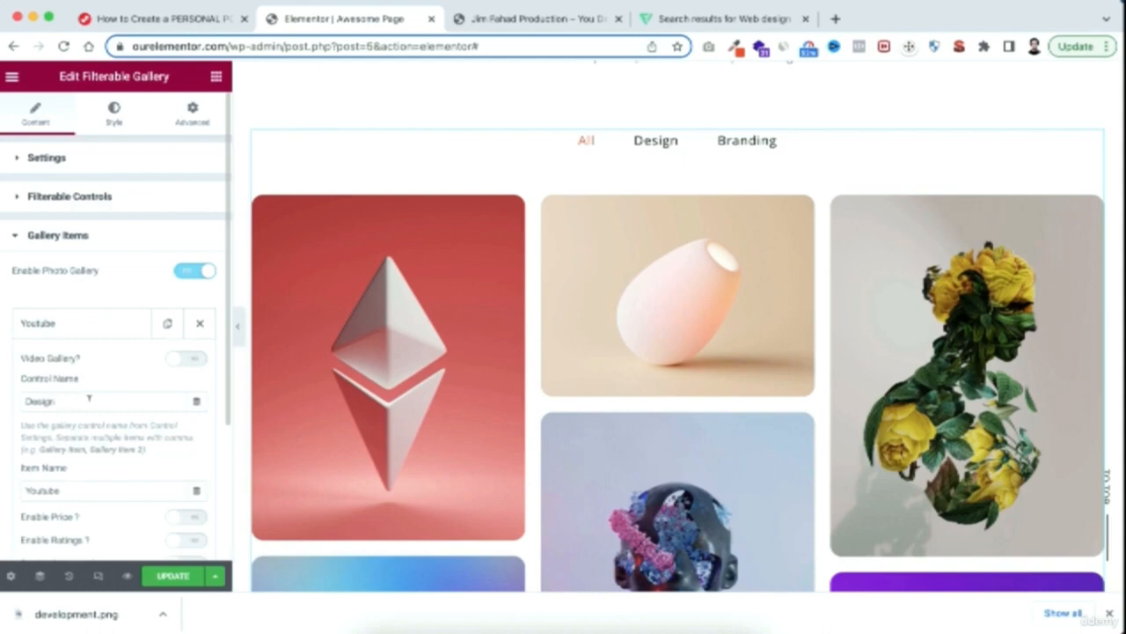
scroll(18, 440, "down", 4)
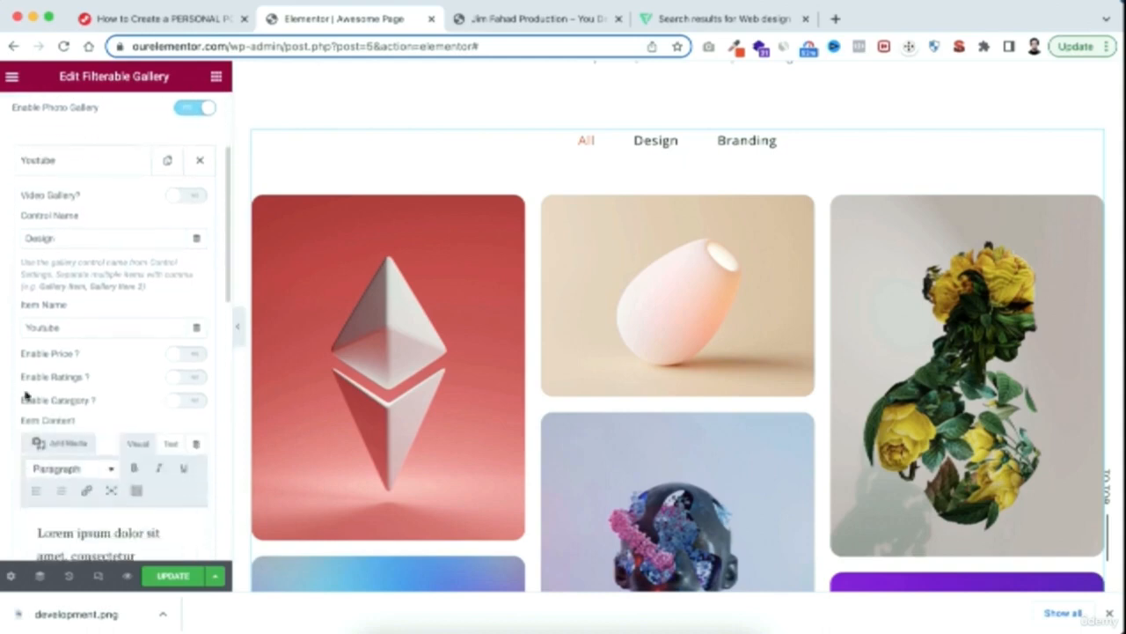
left_click_drag(75, 323, 2, 332)
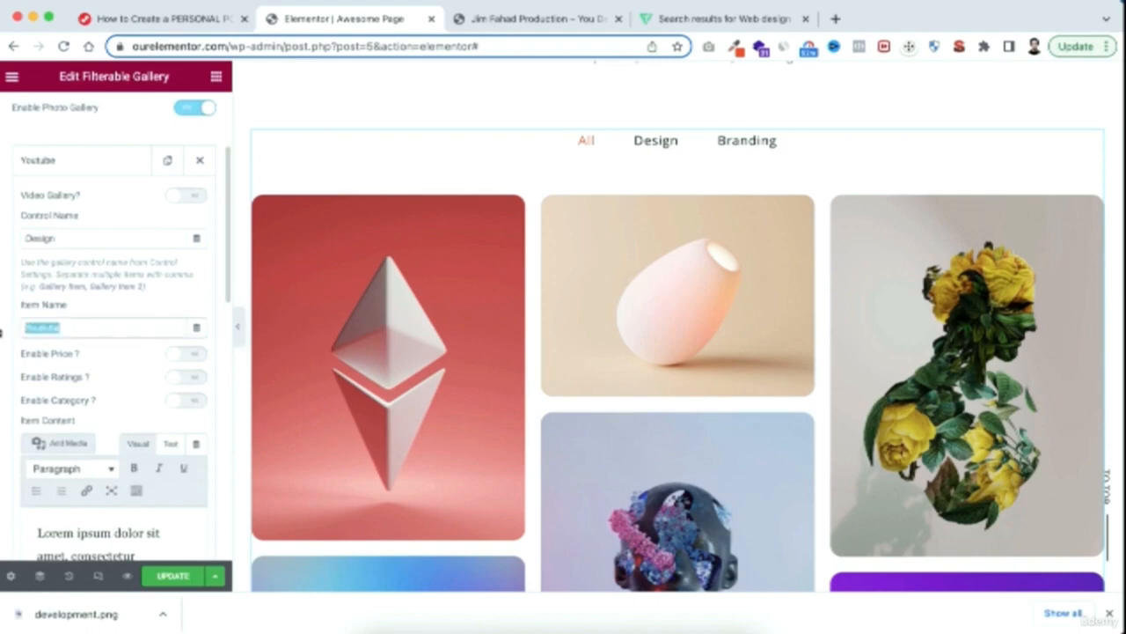
type("Logo Design")
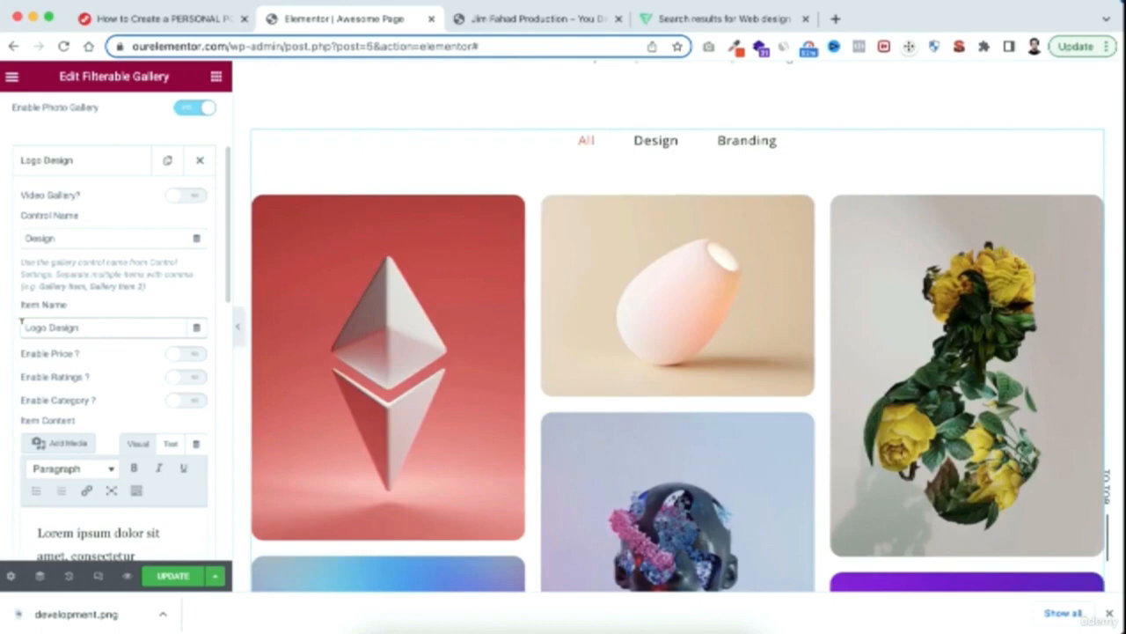
mouse_move(352, 343)
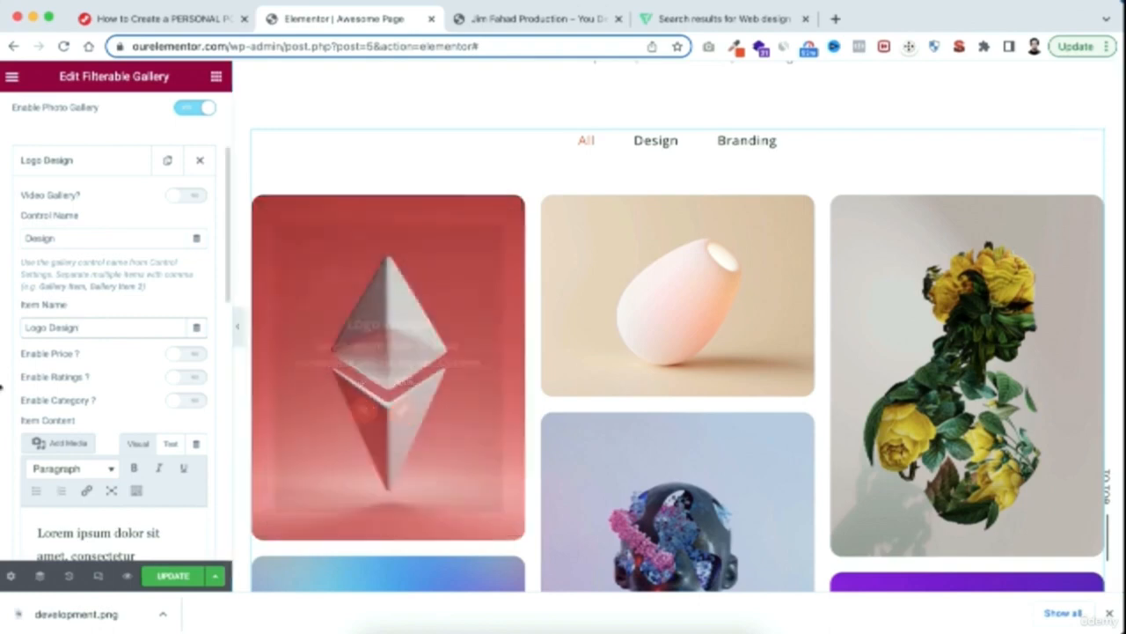
Review the Logo Design item's content text, image, lightbox and link settings, and collapse the item
scroll(15, 430, "down", 5)
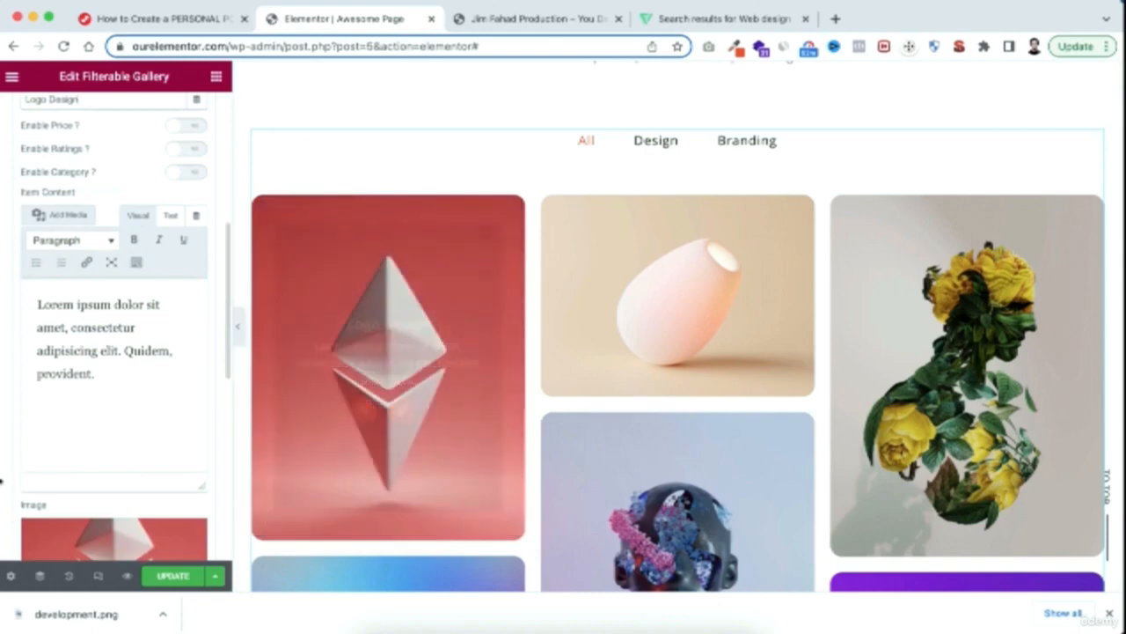
scroll(4, 499, "down", 5)
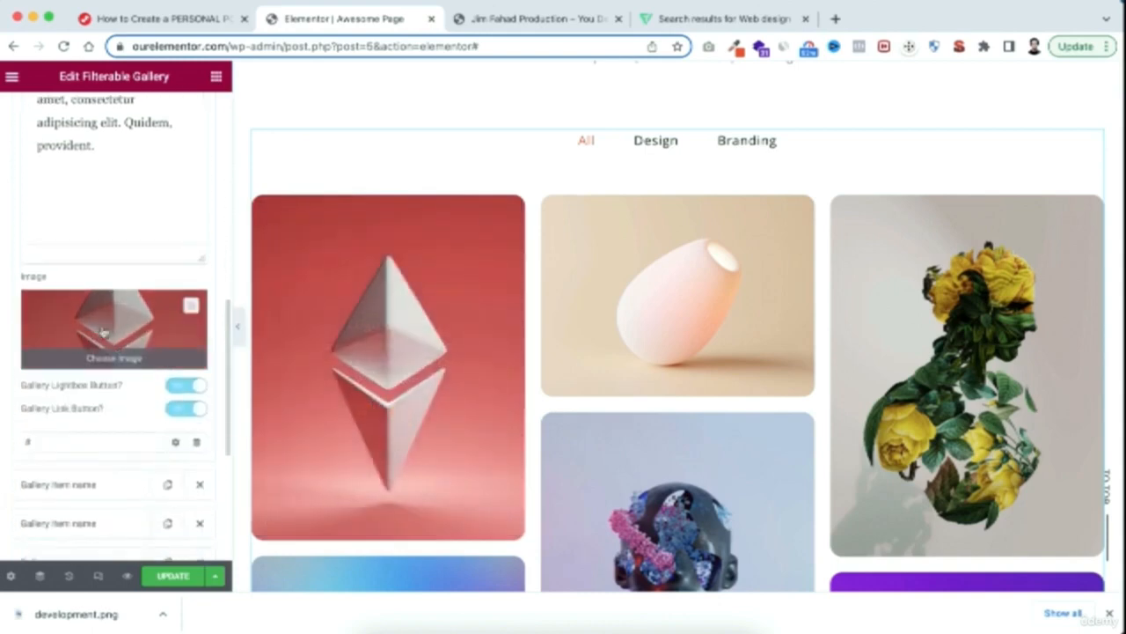
scroll(136, 321, "down", 1)
mouse_move(404, 421)
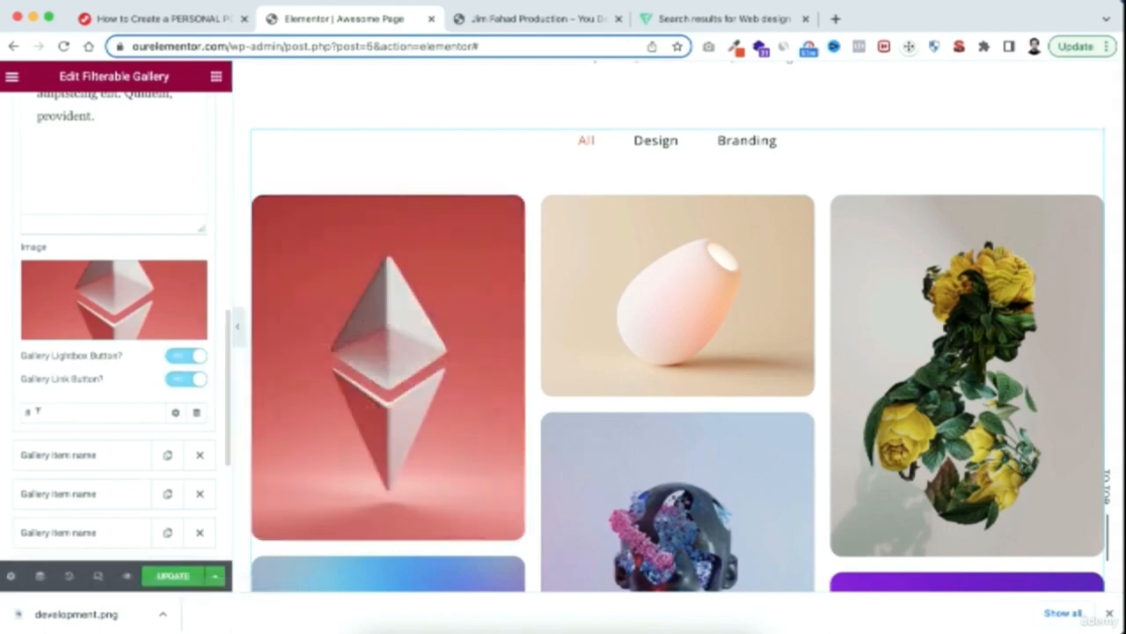
left_click(41, 408)
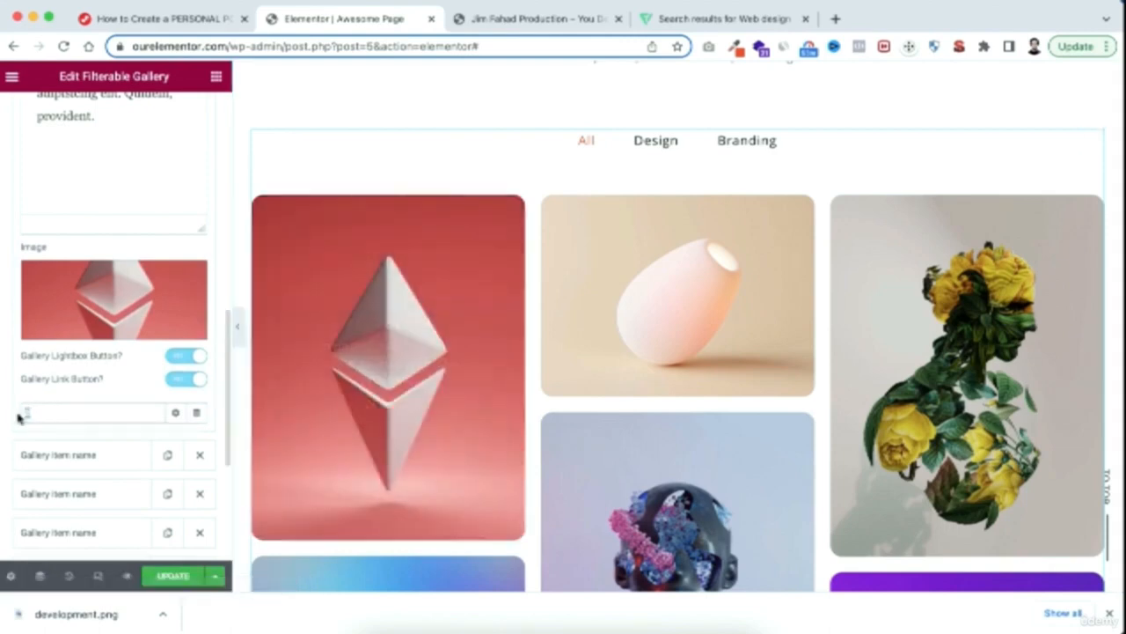
scroll(2, 299, "up", 10)
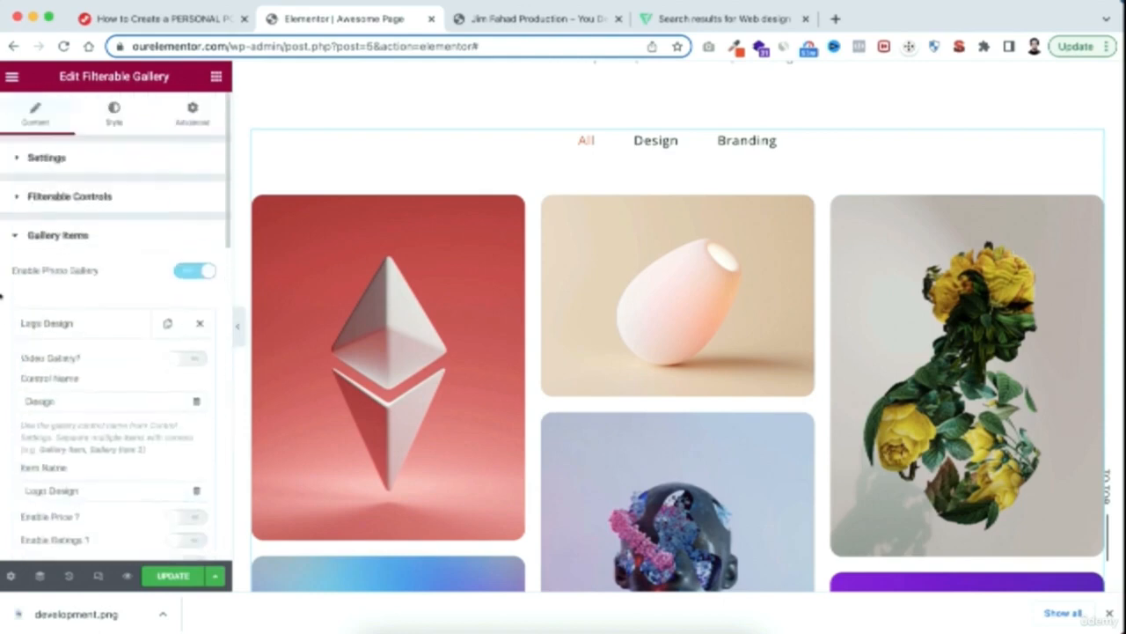
left_click(93, 320)
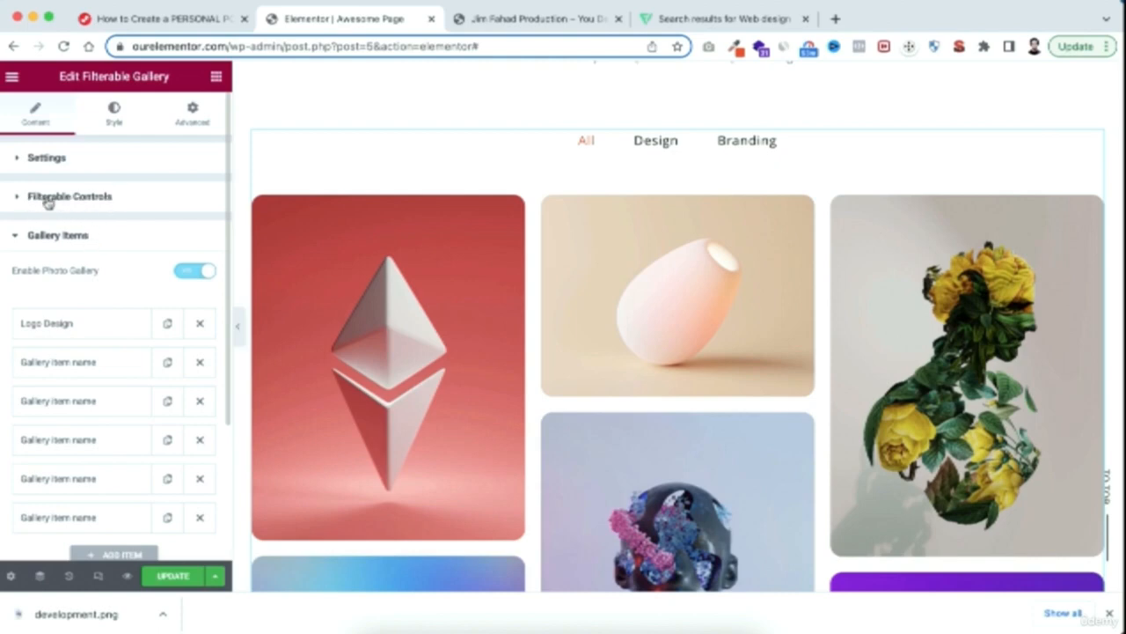
Remove the Branding filter from the gallery's filterable controls
left_click(15, 202)
left_click(42, 352)
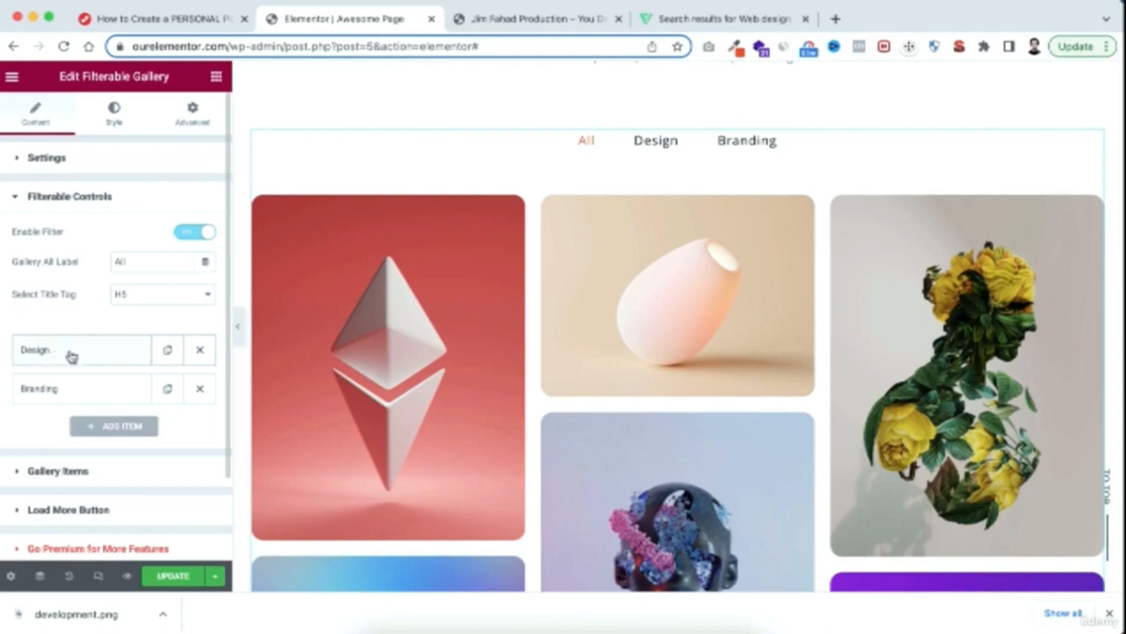
left_click(50, 400)
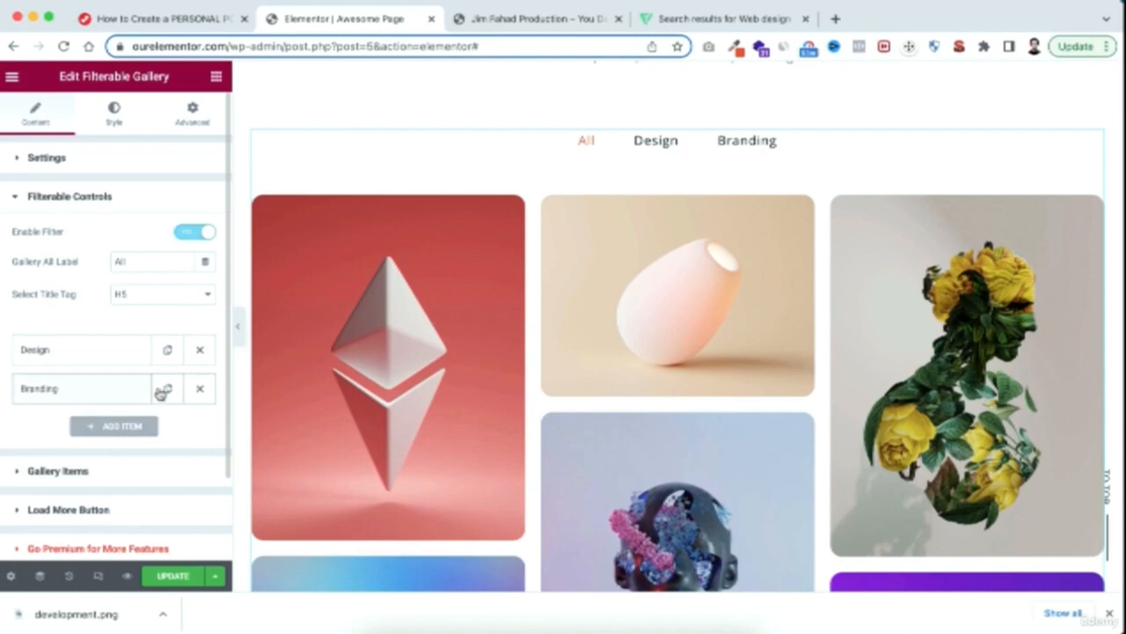
left_click(200, 388)
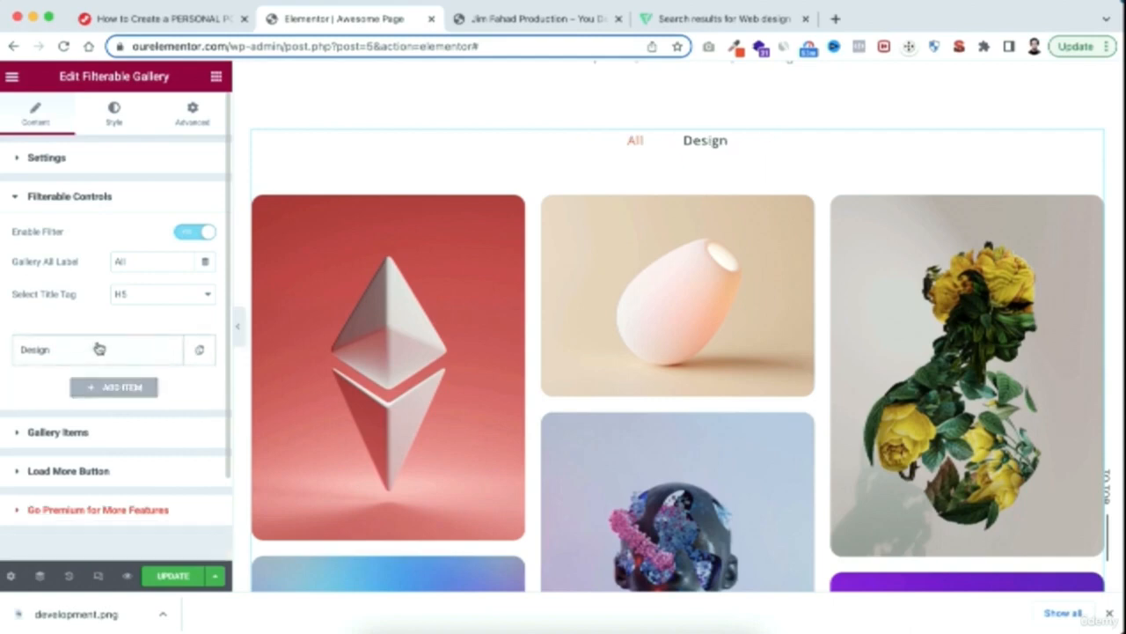
Add a gallery filter named Development after the Design filter
left_click(94, 388)
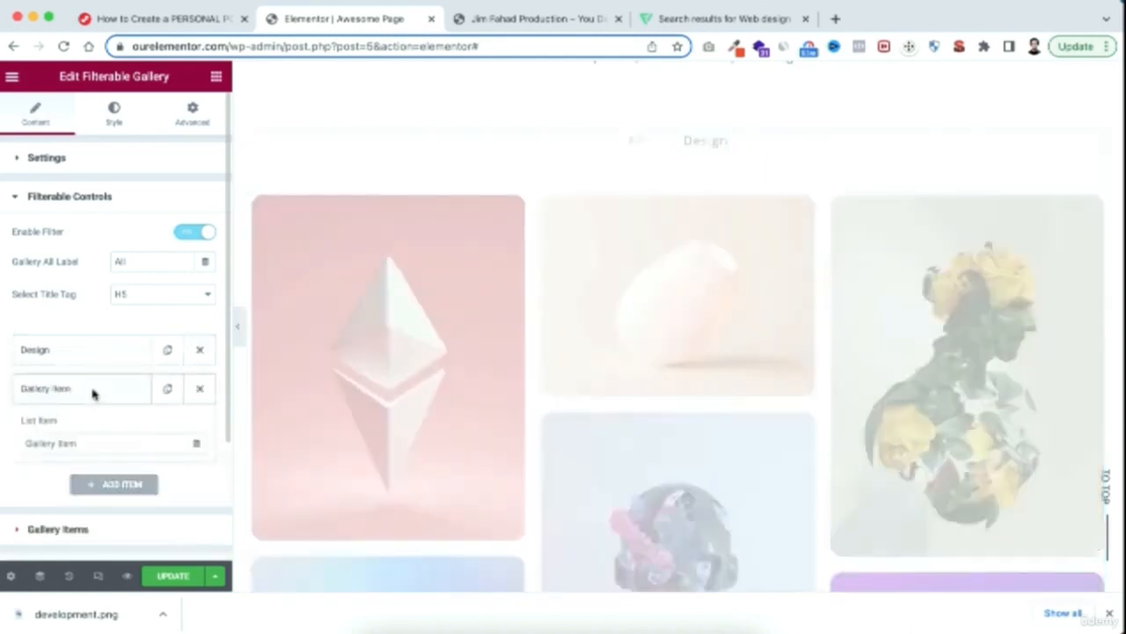
left_click_drag(78, 439, 1, 444)
type("G")
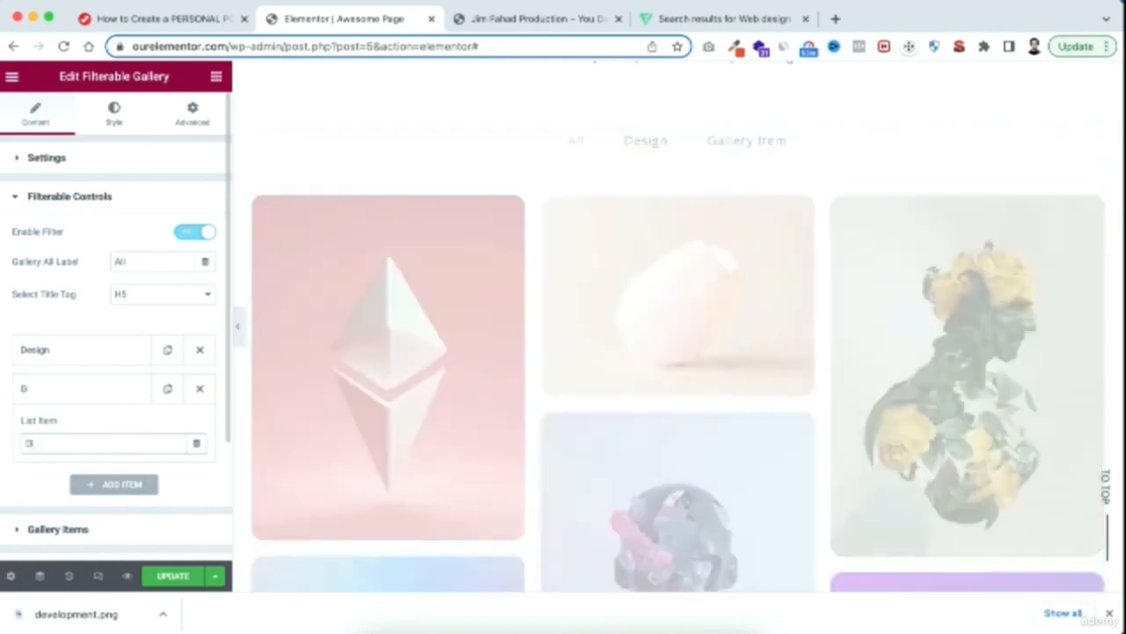
type("evelopment")
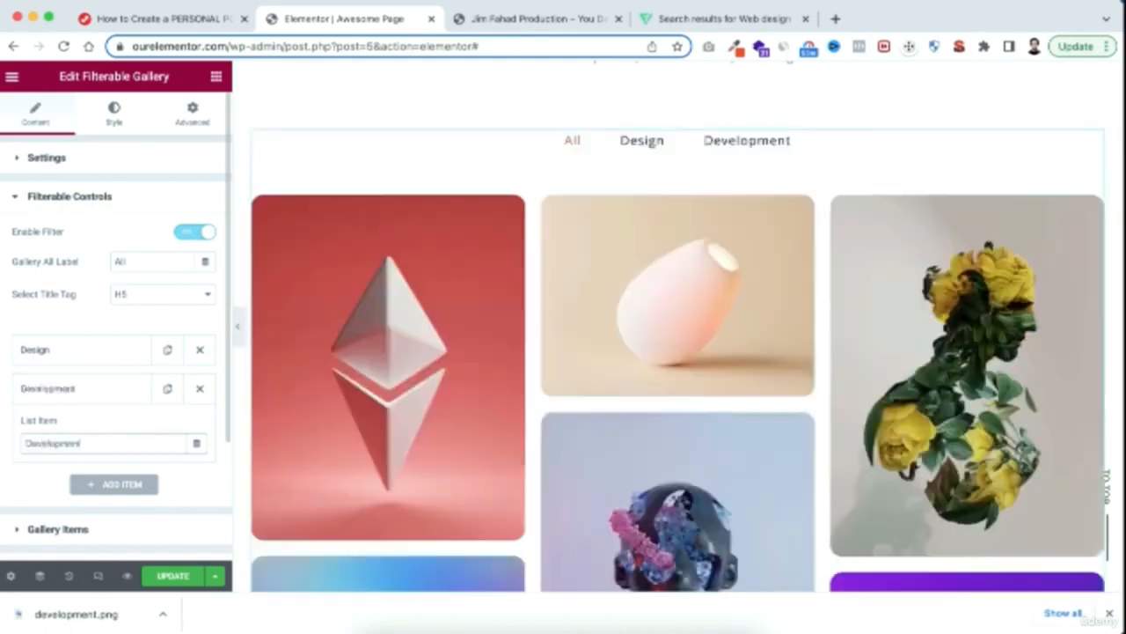
Add a third gallery filter named Ecommerce and collapse its entry
left_click(115, 485)
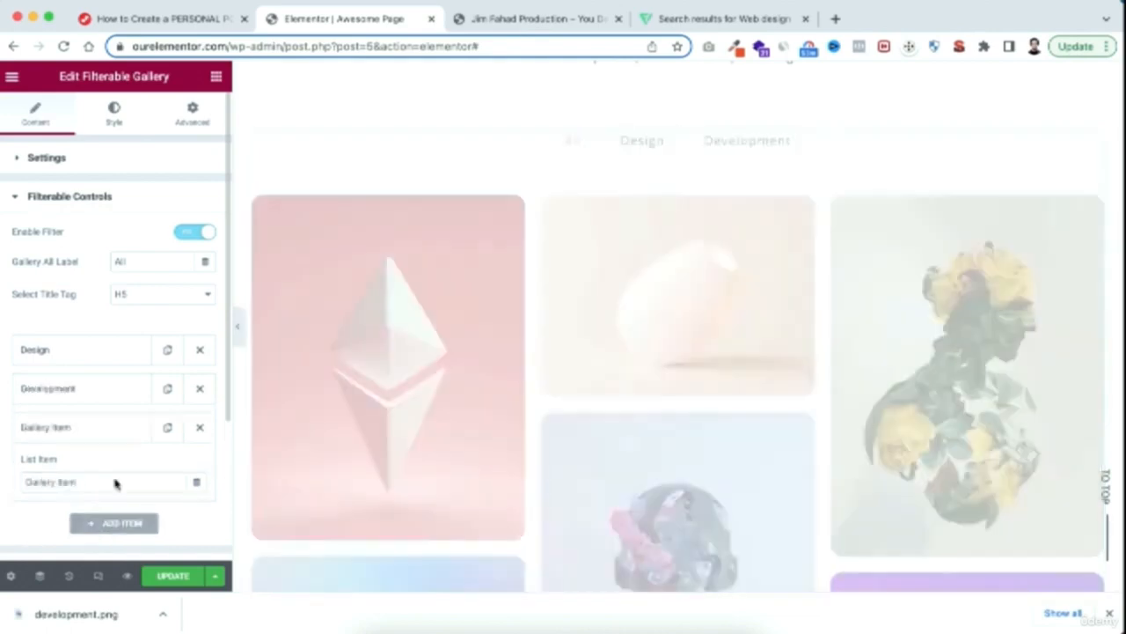
left_click_drag(82, 482, 1, 482)
type("Ecommerce")
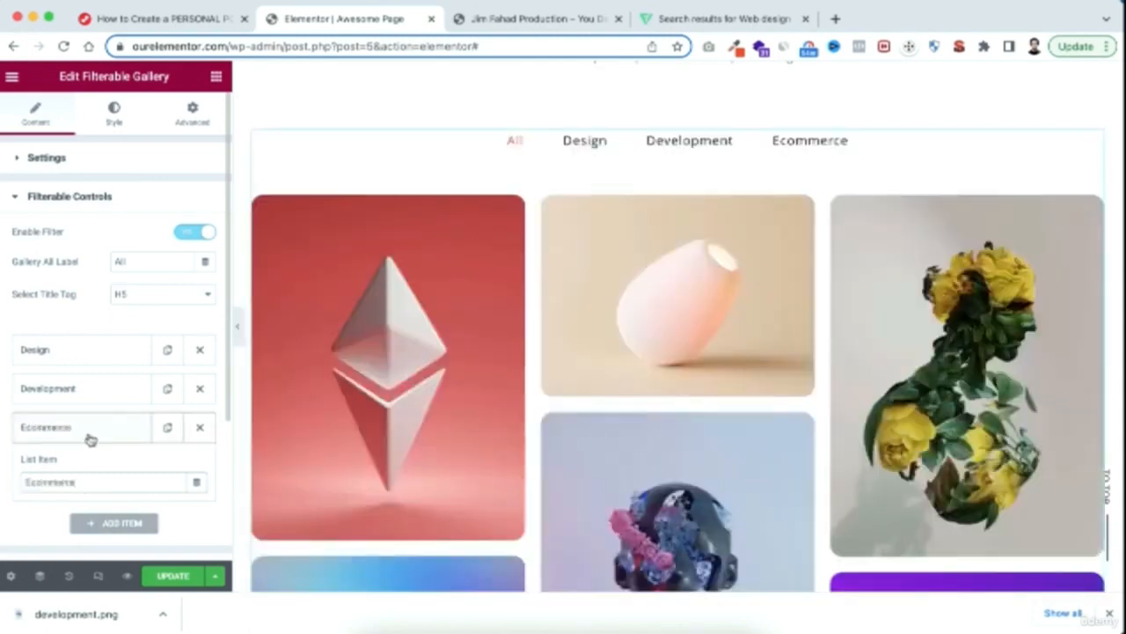
left_click(90, 431)
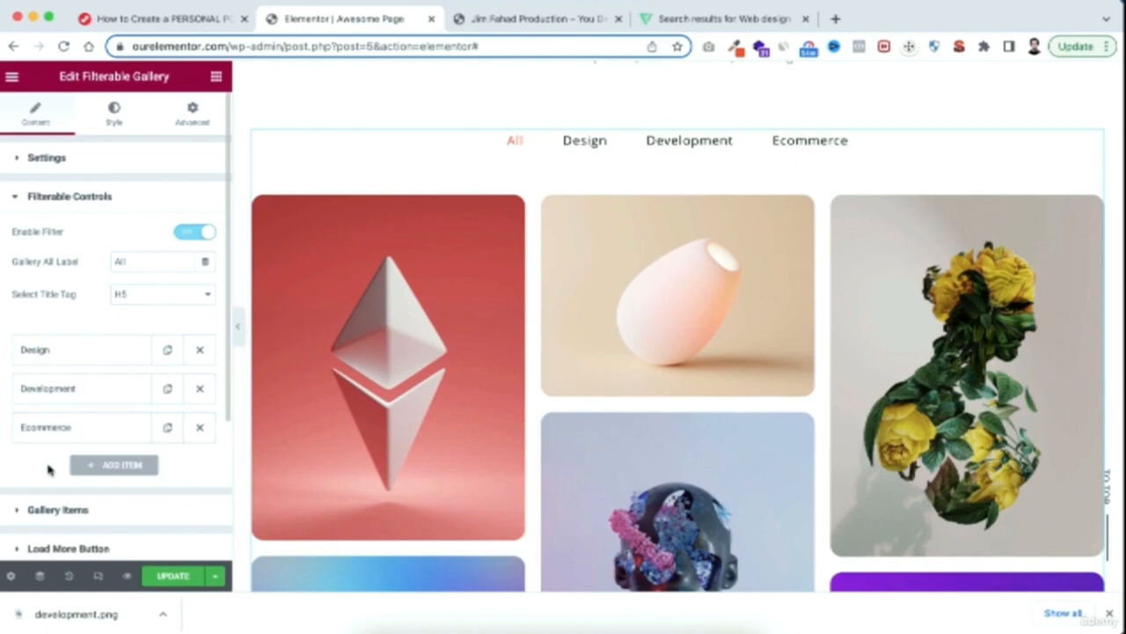
Compare the control names of the first two gallery items with the gallery's list of filters
scroll(48, 469, "down", 2)
left_click(22, 419)
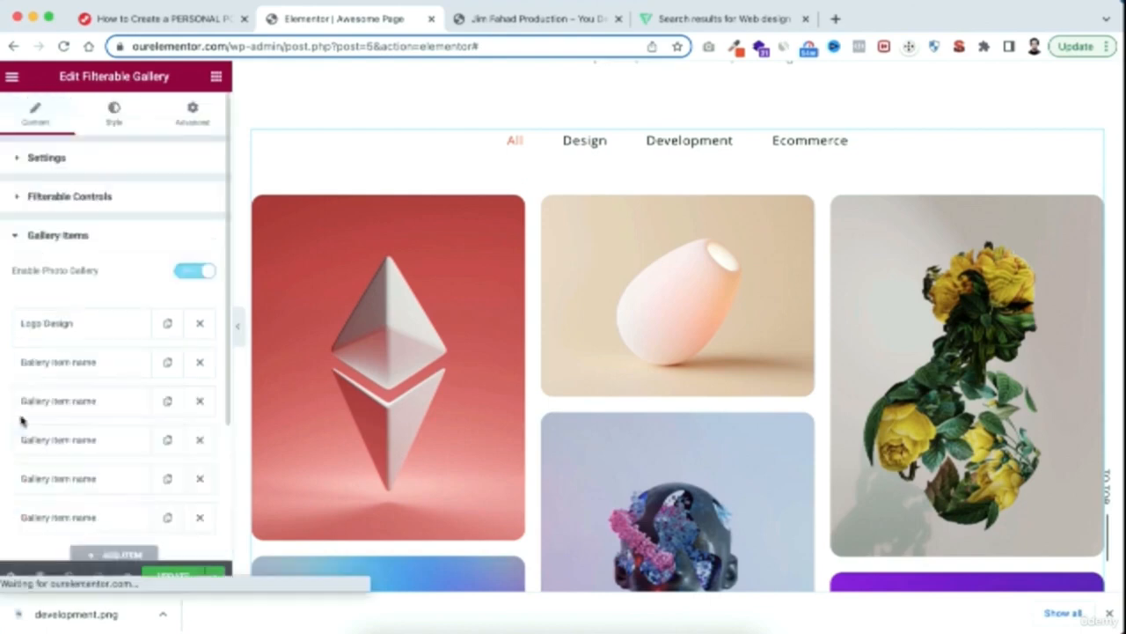
left_click(70, 326)
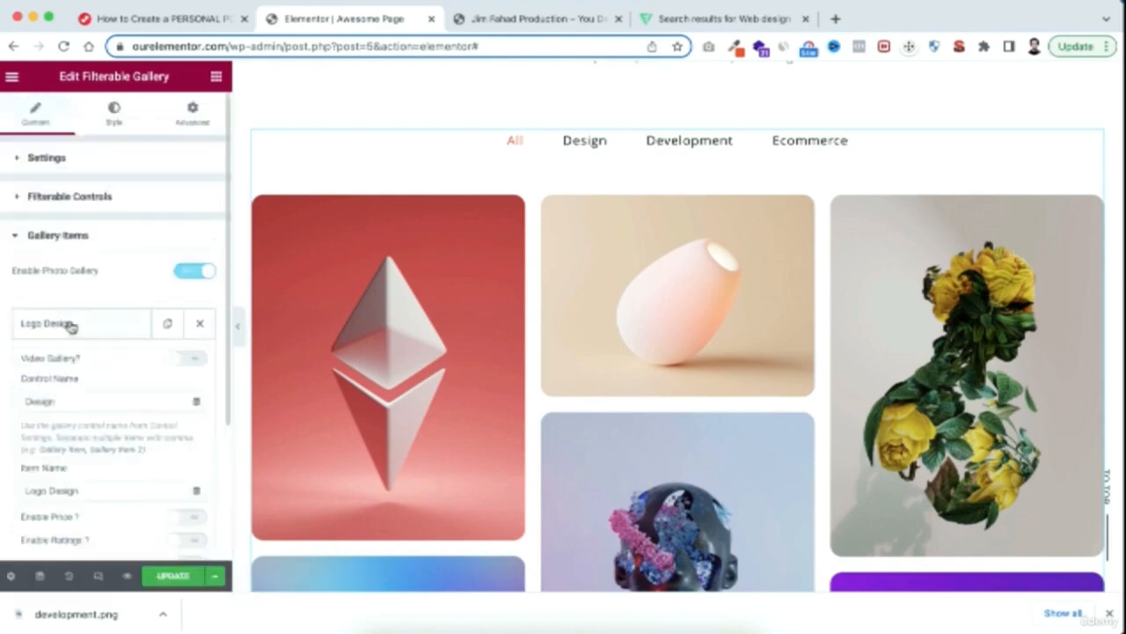
scroll(70, 370, "down", 1)
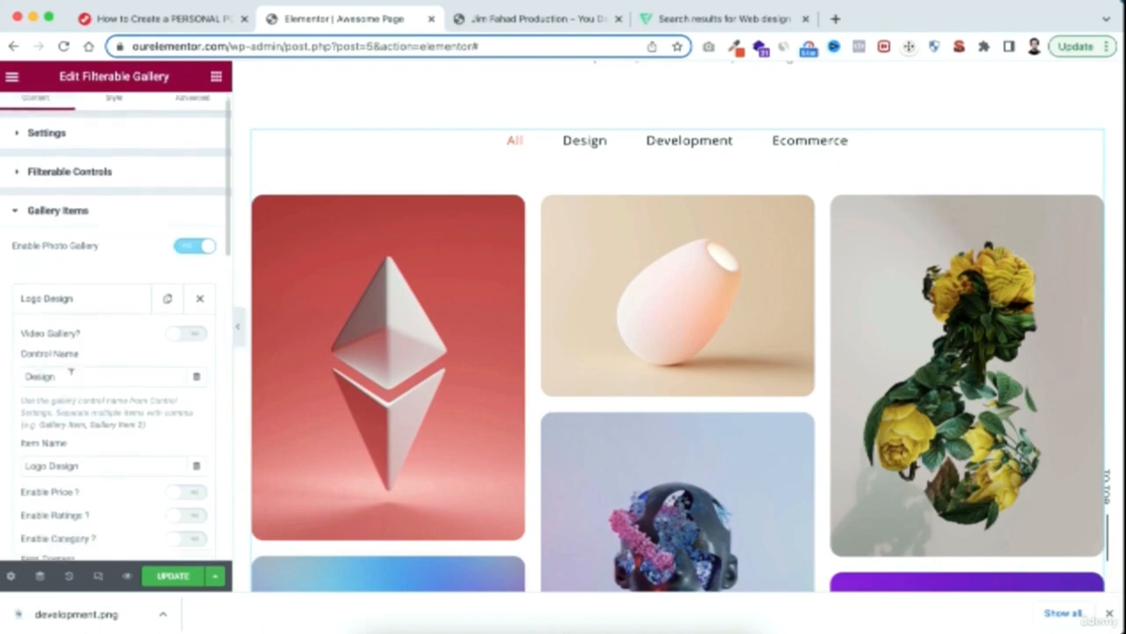
scroll(56, 264, "up", 1)
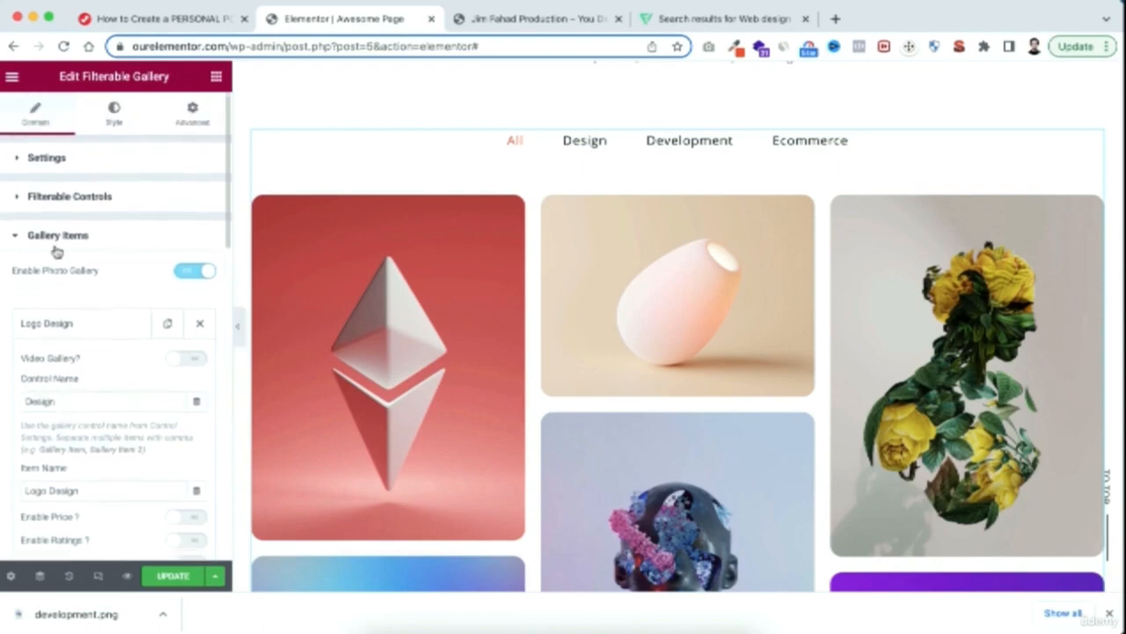
left_click(55, 196)
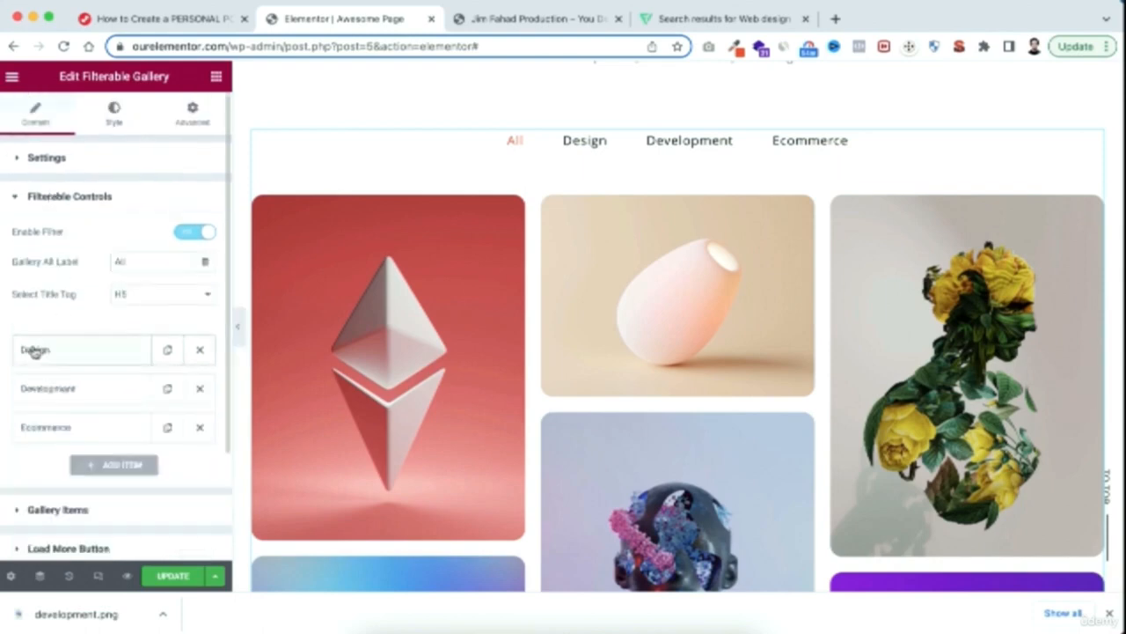
scroll(54, 357, "down", 4)
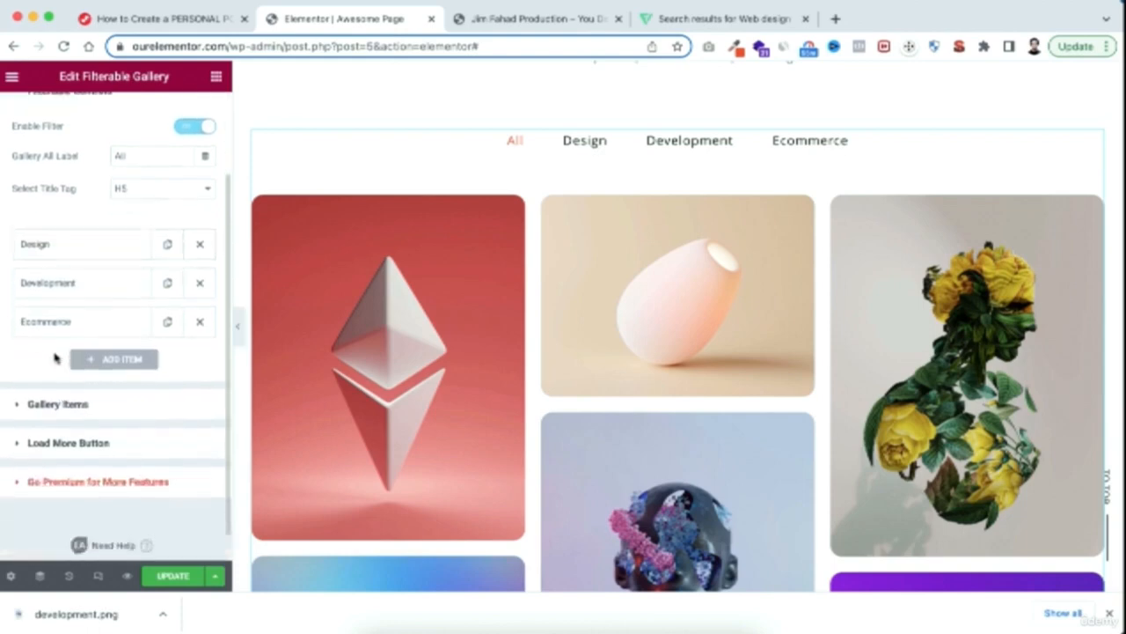
left_click(45, 406)
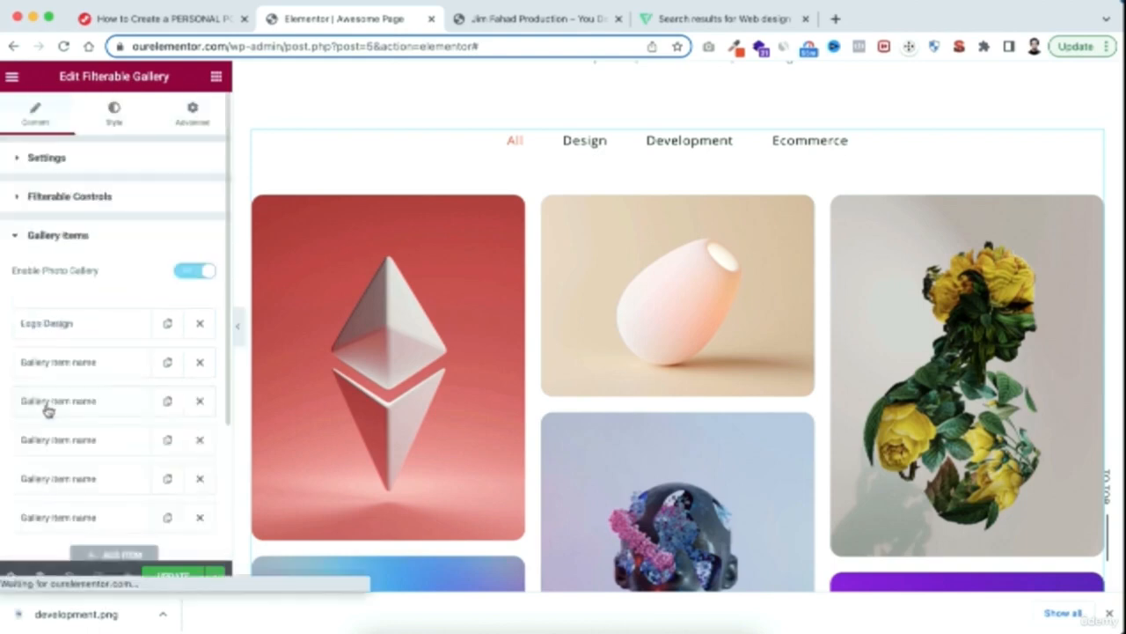
left_click(54, 335)
left_click(77, 333)
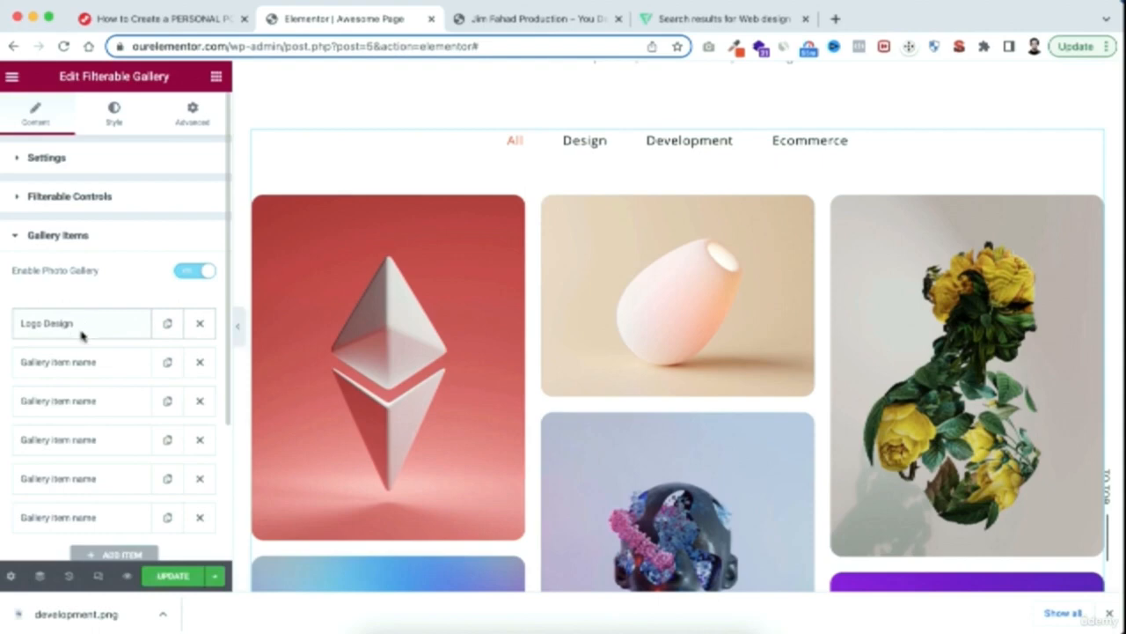
left_click(71, 367)
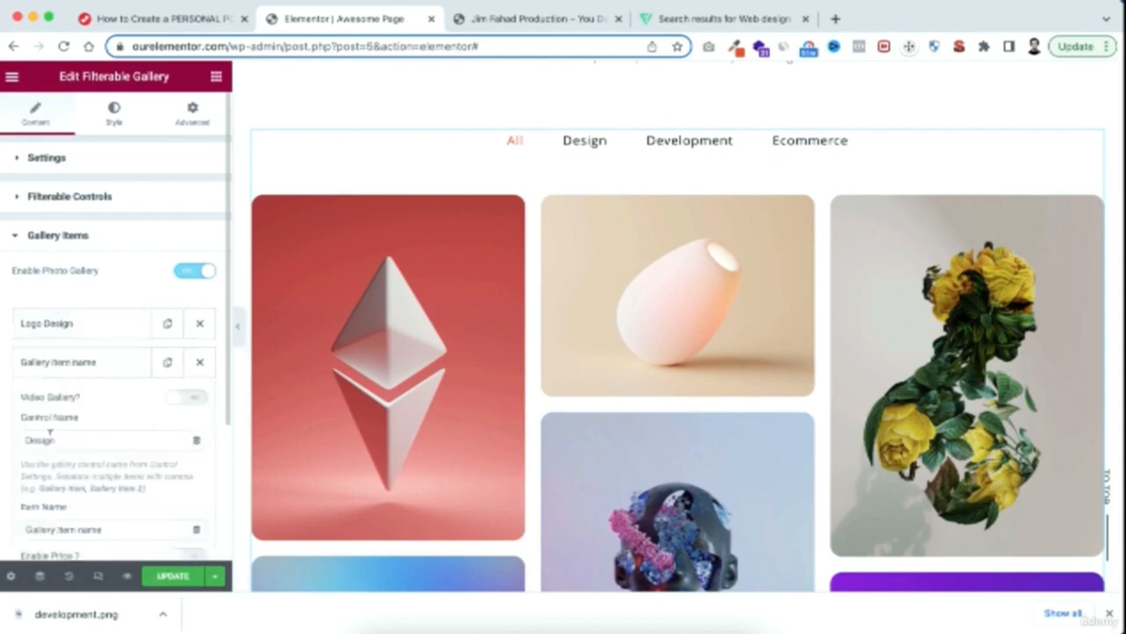
left_click(82, 365)
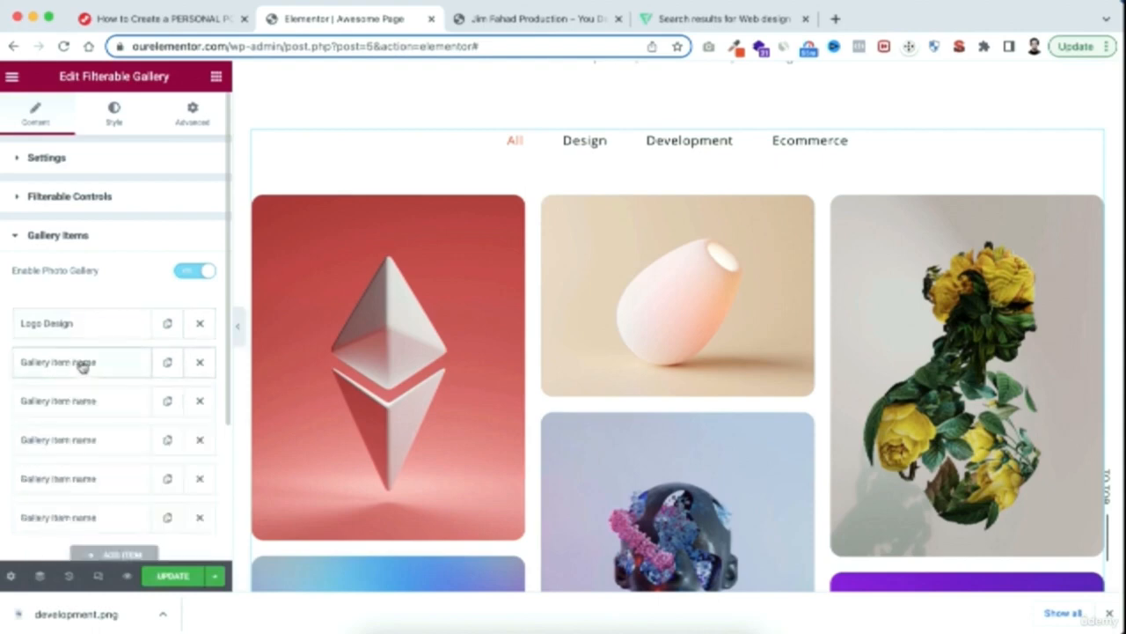
Assign the third gallery item to the Development filter through its control name
left_click(72, 401)
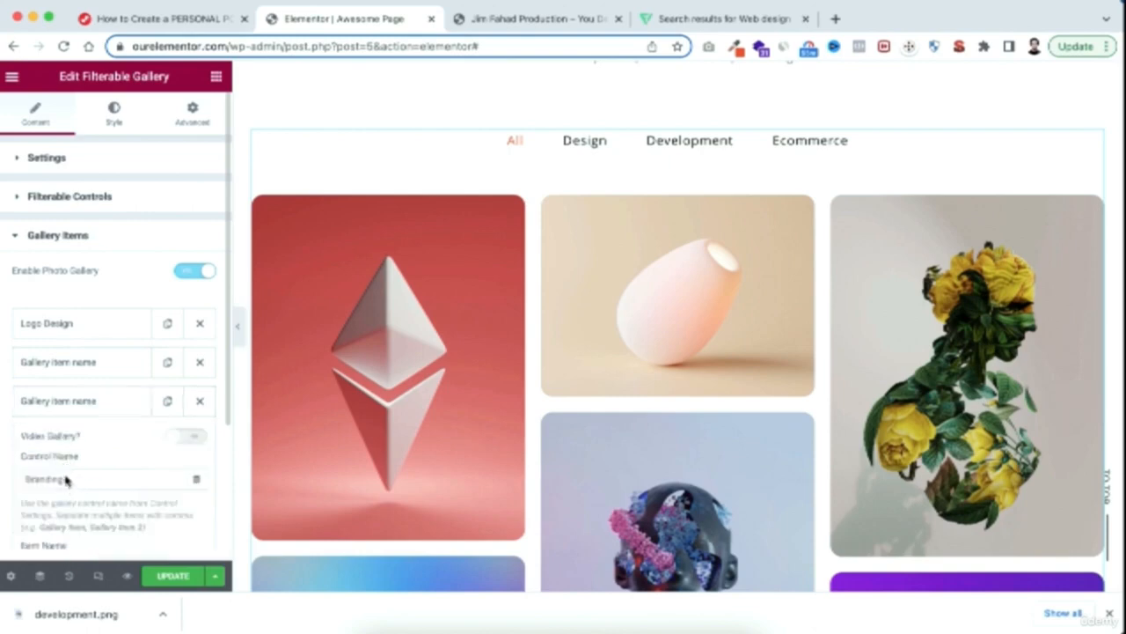
scroll(64, 480, "down", 1)
left_click_drag(68, 442, 2, 450)
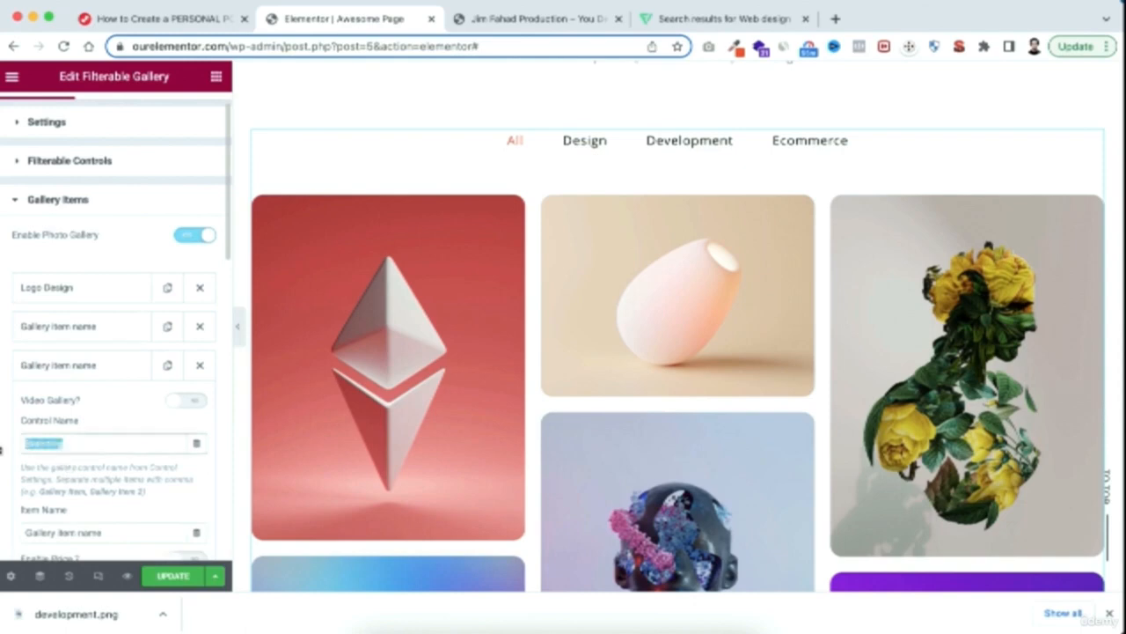
type("Des")
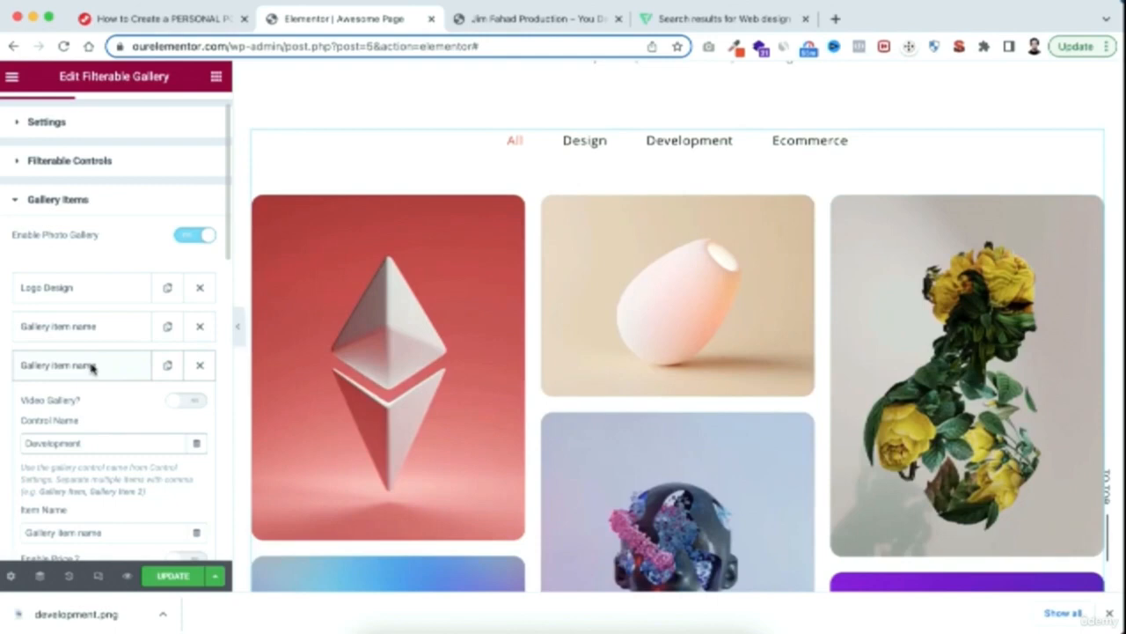
left_click(87, 369)
Assign the fourth gallery item to the Development filter through its control name and collapse its entry
left_click(68, 404)
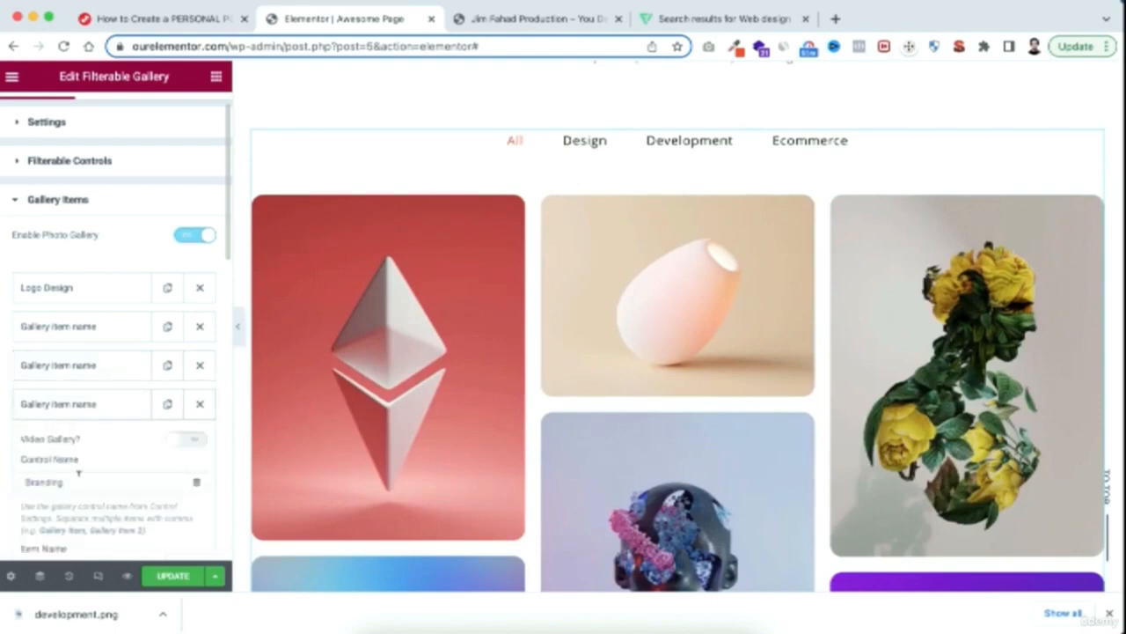
left_click_drag(77, 480, 10, 483)
type("De")
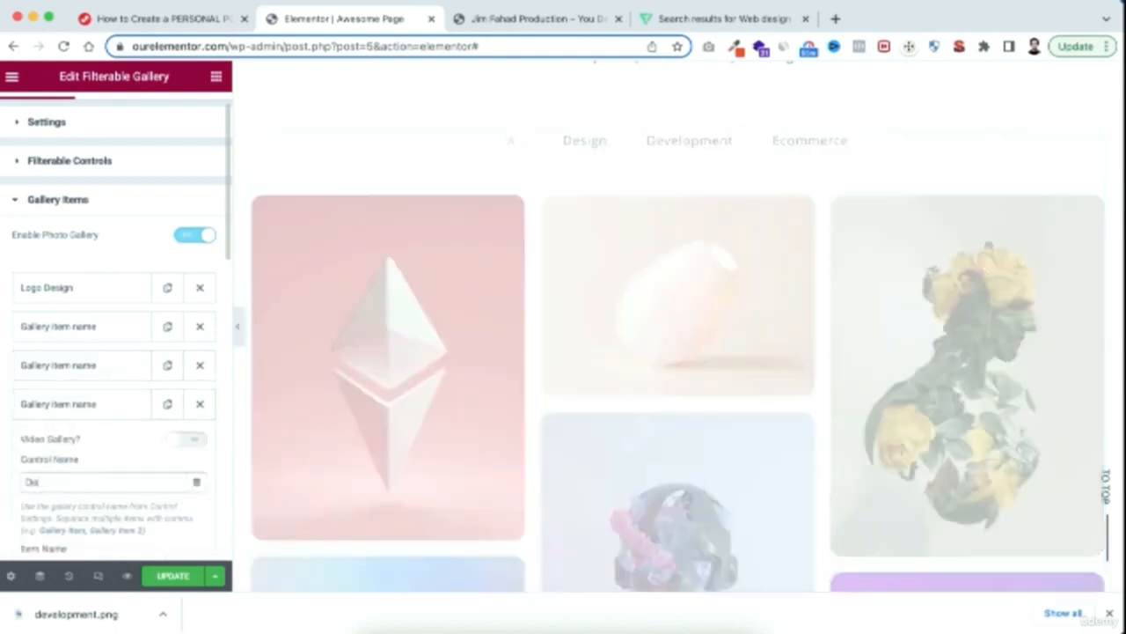
type("velopment")
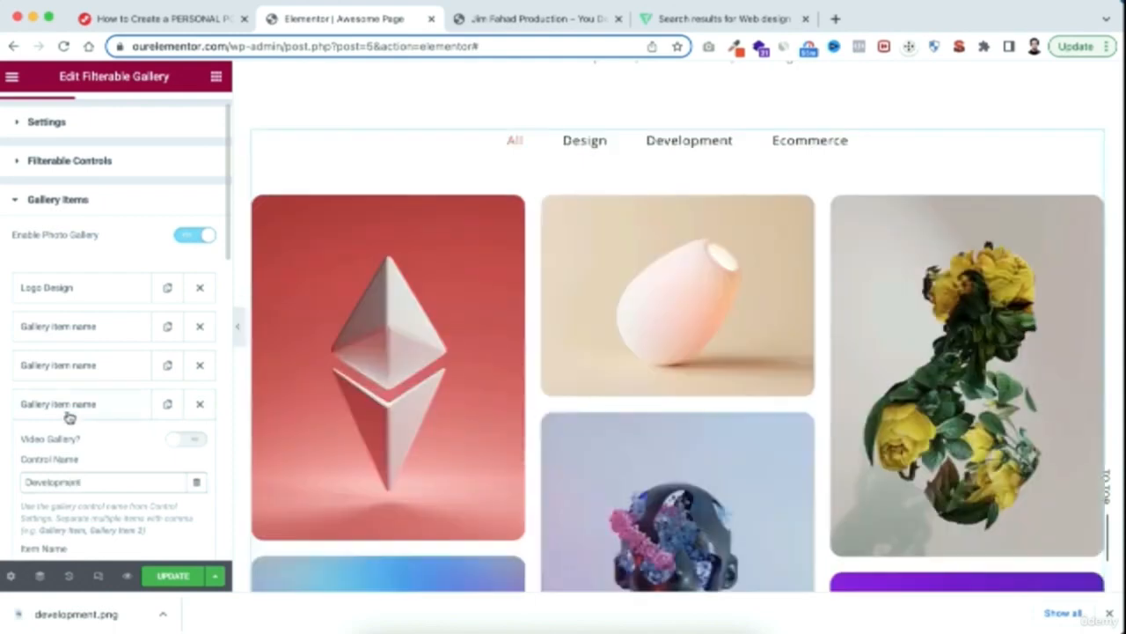
left_click(70, 407)
Assign the fifth gallery item to the Ecommerce filter through its control name and collapse its entry
left_click(62, 446)
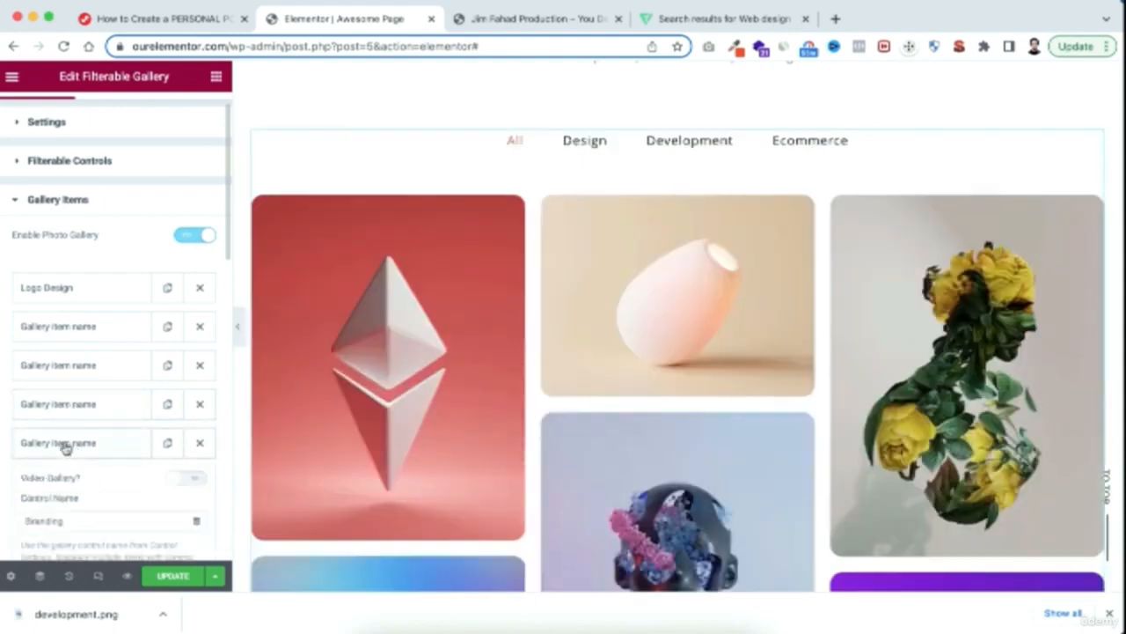
scroll(63, 445, "down", 2)
left_click_drag(68, 432, 5, 437)
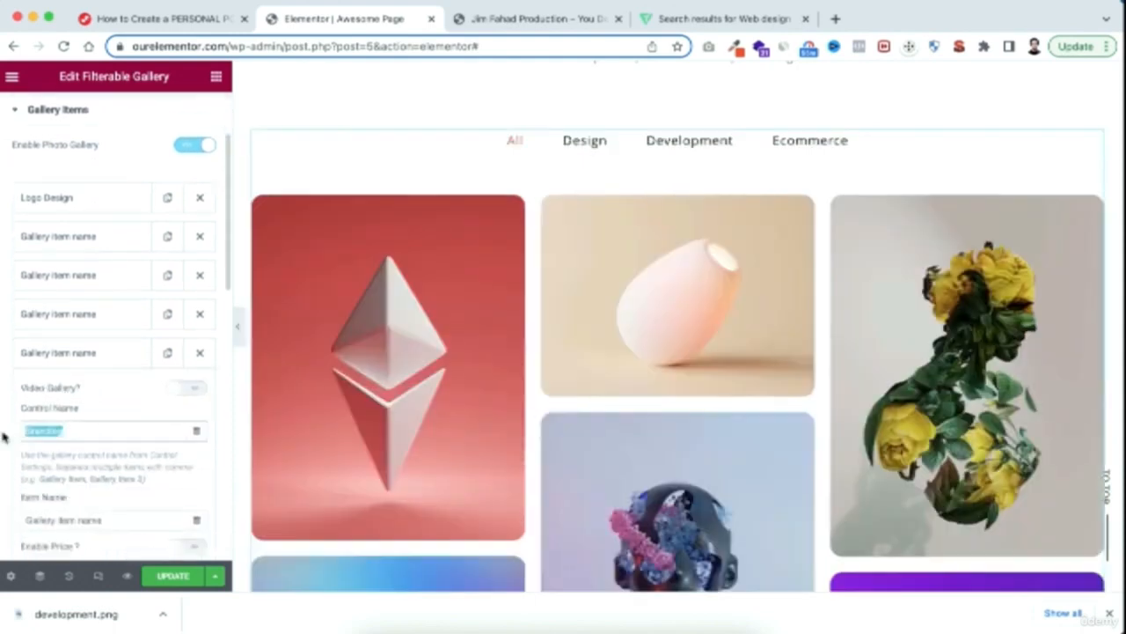
type("Ecommerce")
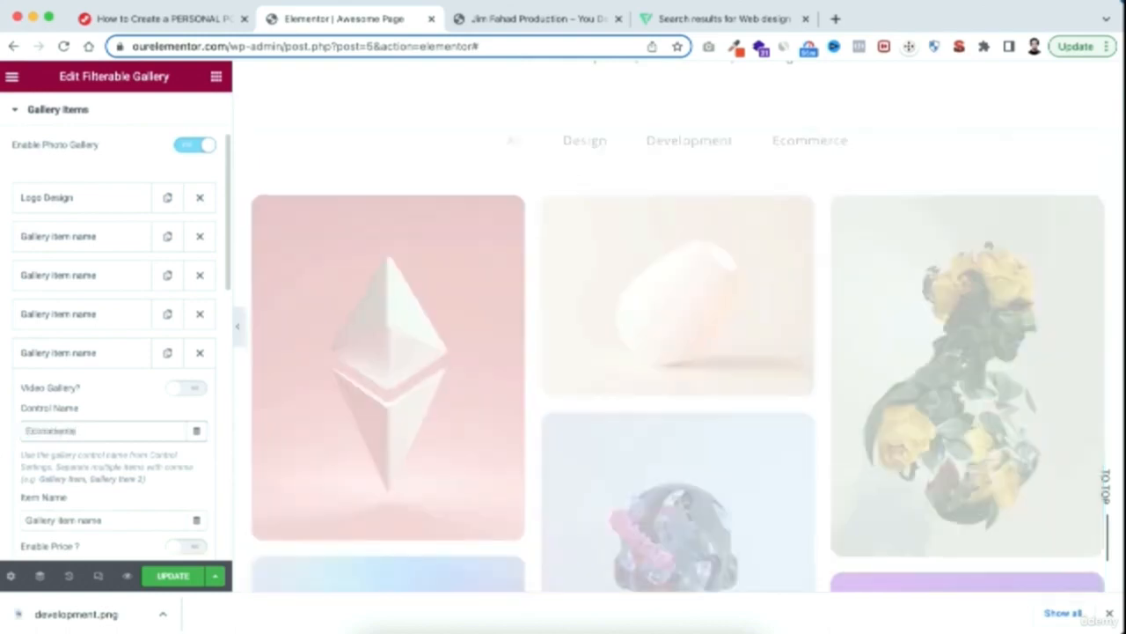
left_click(74, 356)
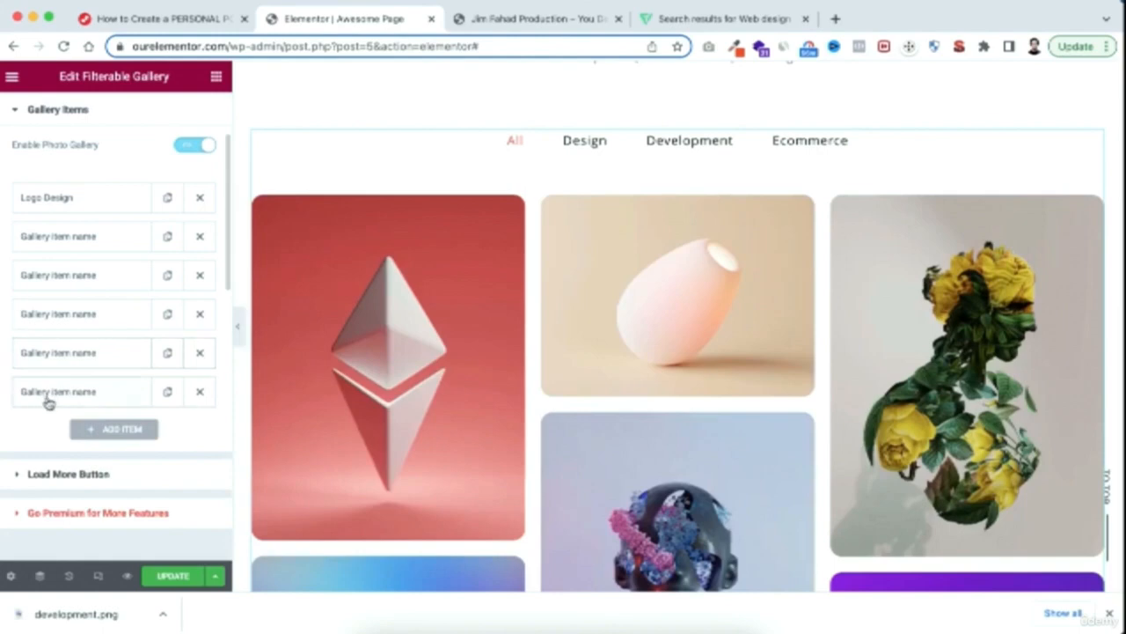
Set the sixth gallery item's control name to Ecommerce and collapse its entry
left_click(48, 397)
left_click_drag(65, 470, 1, 476)
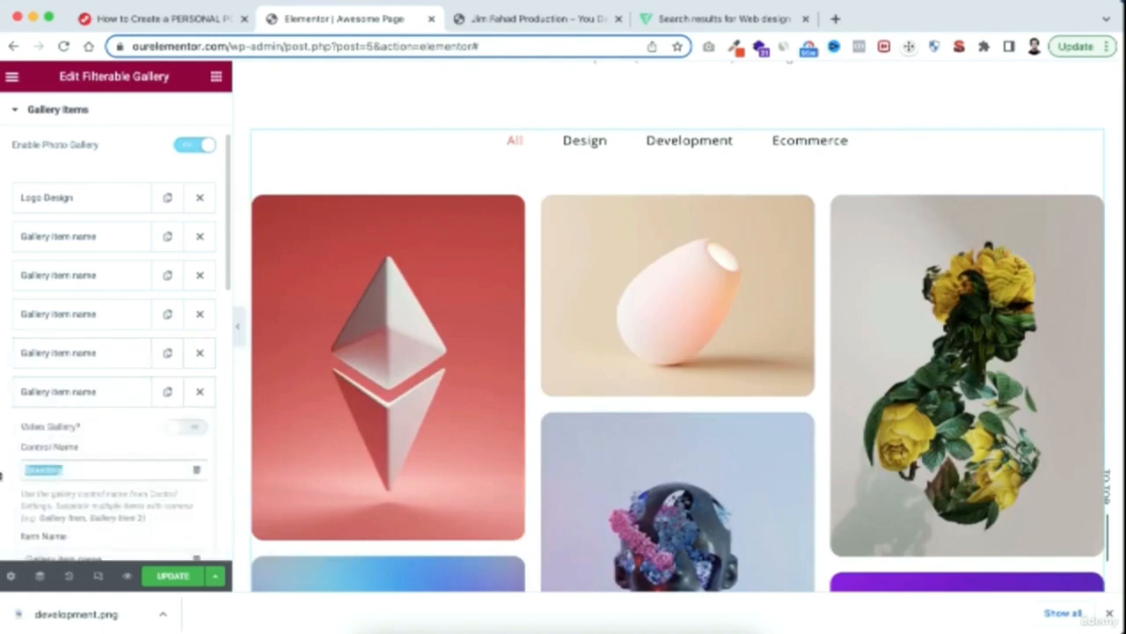
type("Ecommer")
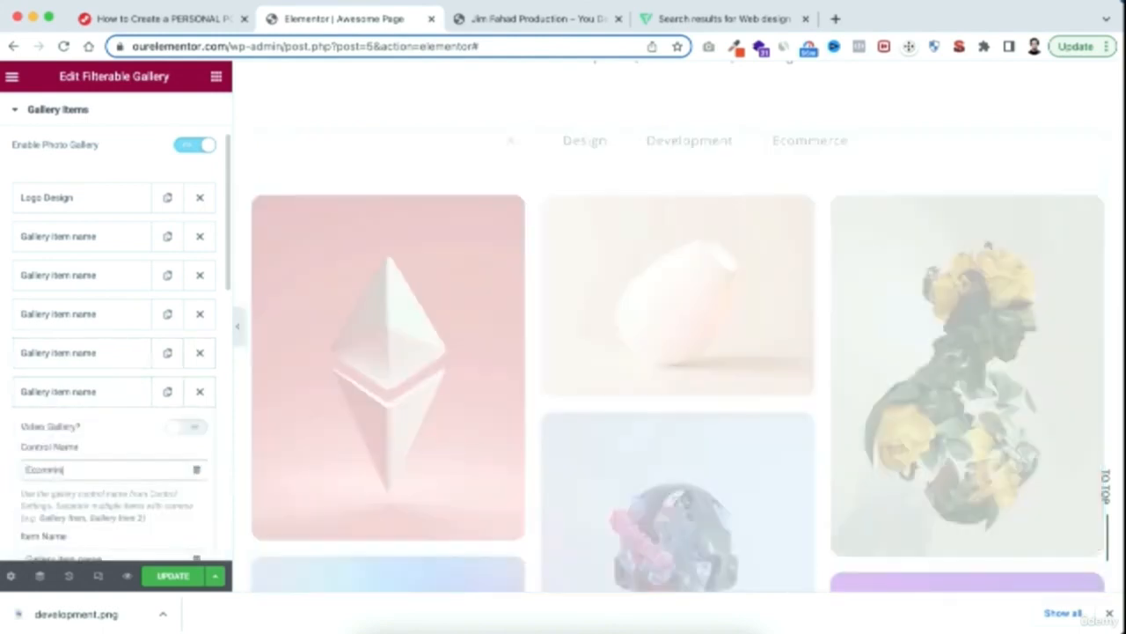
type("ce")
left_click(76, 393)
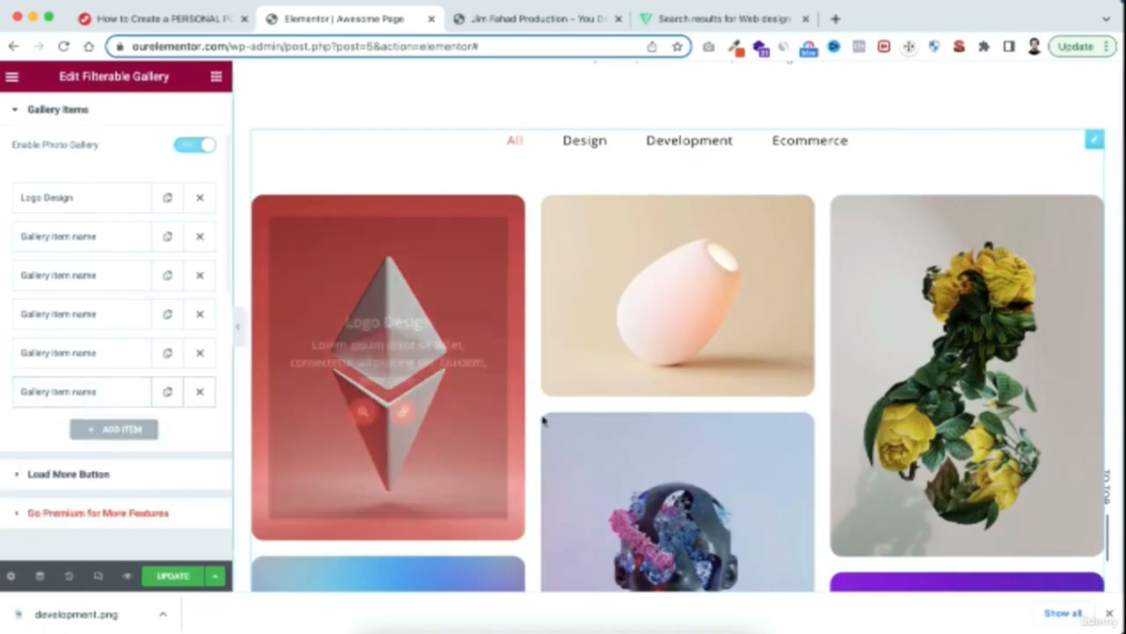
Test the gallery's Design, Development and Ecommerce filters in the page preview, and return to All
scroll(544, 416, "down", 4)
scroll(543, 420, "up", 4)
scroll(544, 420, "up", 1)
left_click(585, 155)
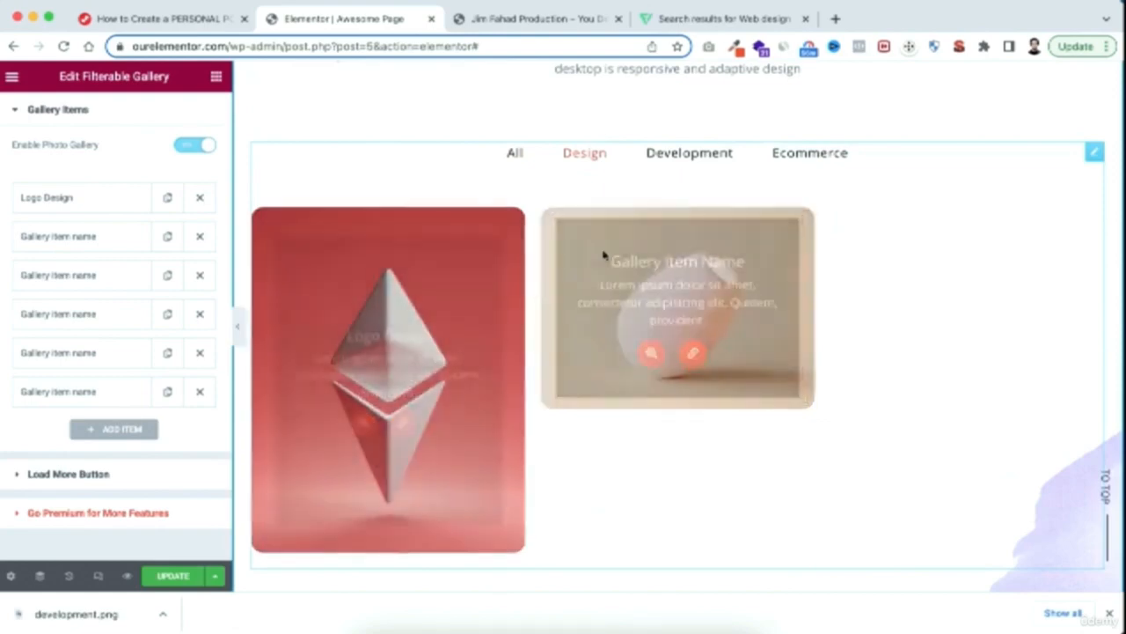
left_click(678, 157)
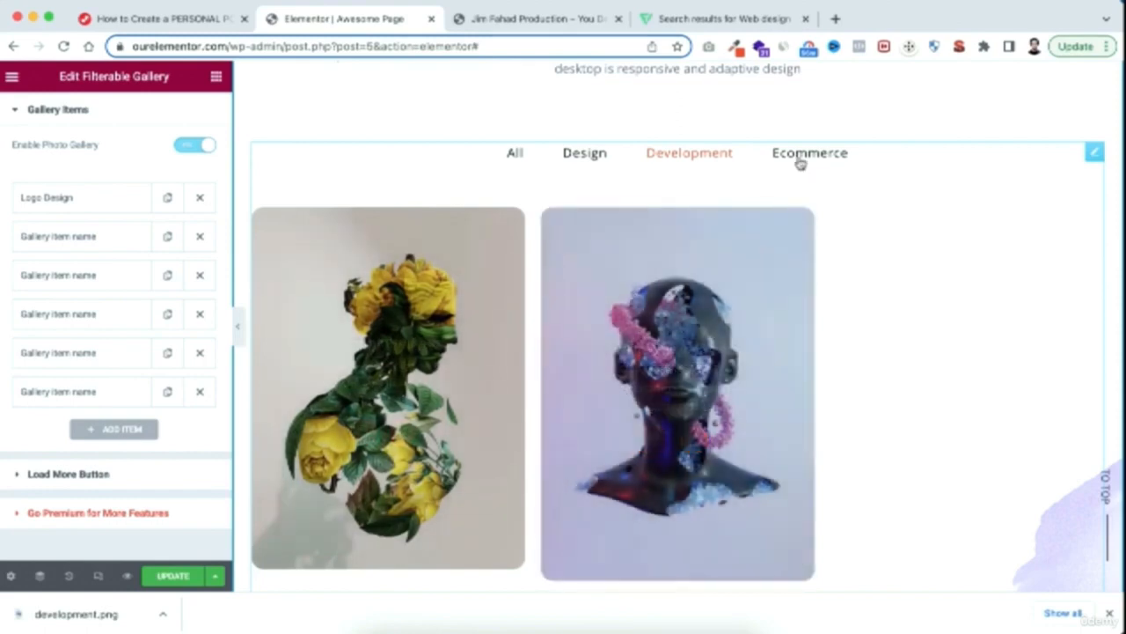
left_click(801, 154)
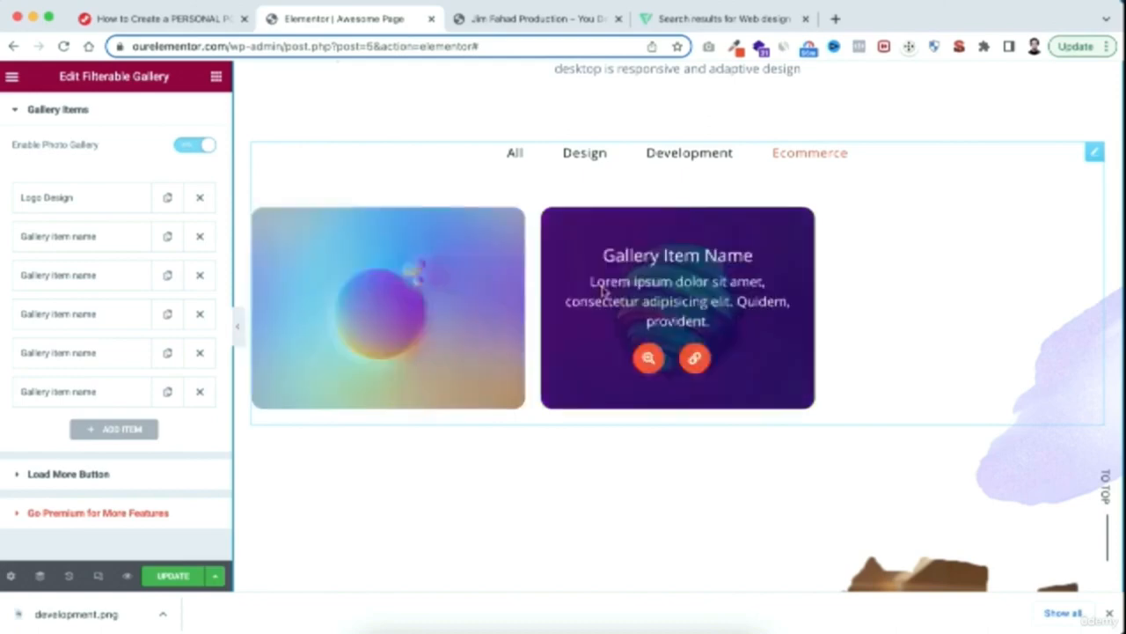
left_click(513, 154)
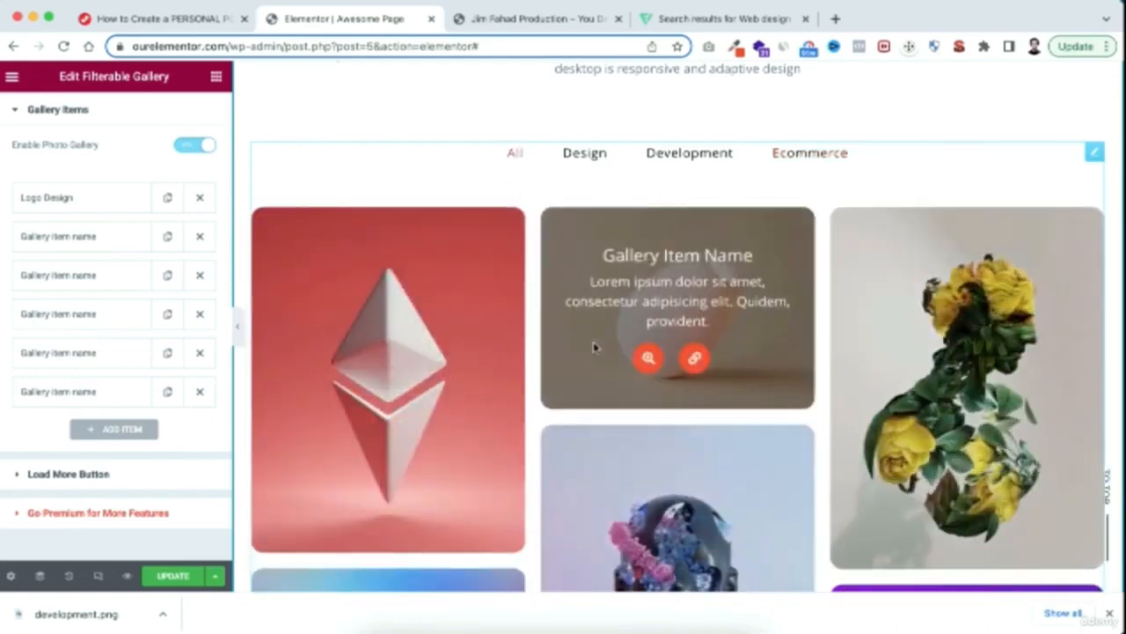
Duplicate the Photoshop progress bar in the skills section below the gallery
scroll(594, 347, "up", 3)
scroll(594, 347, "down", 5)
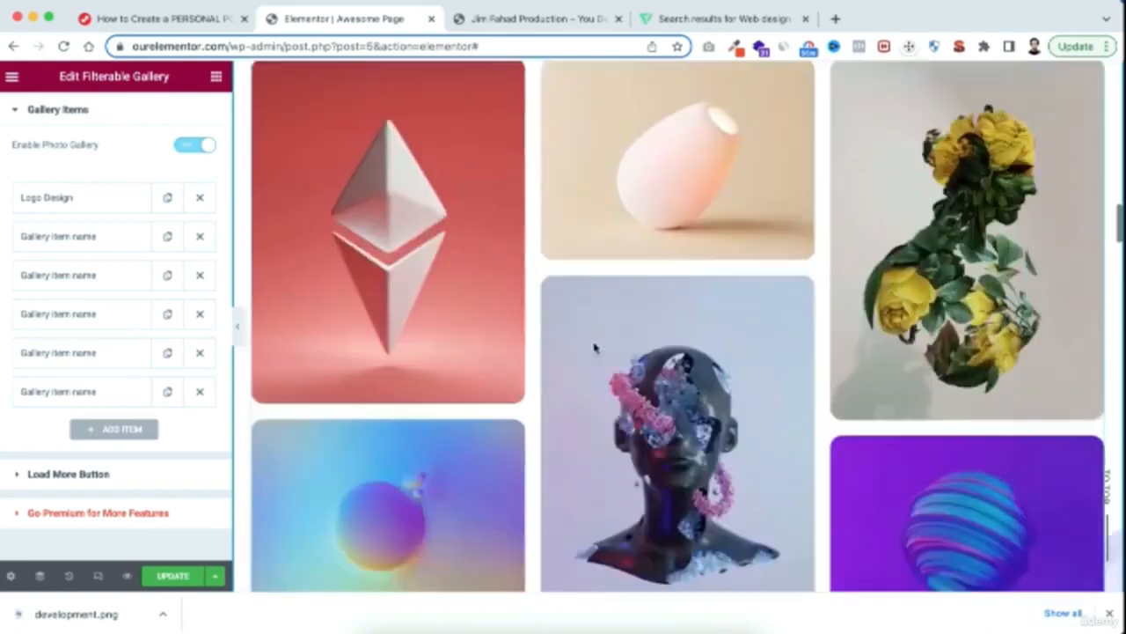
scroll(594, 347, "down", 10)
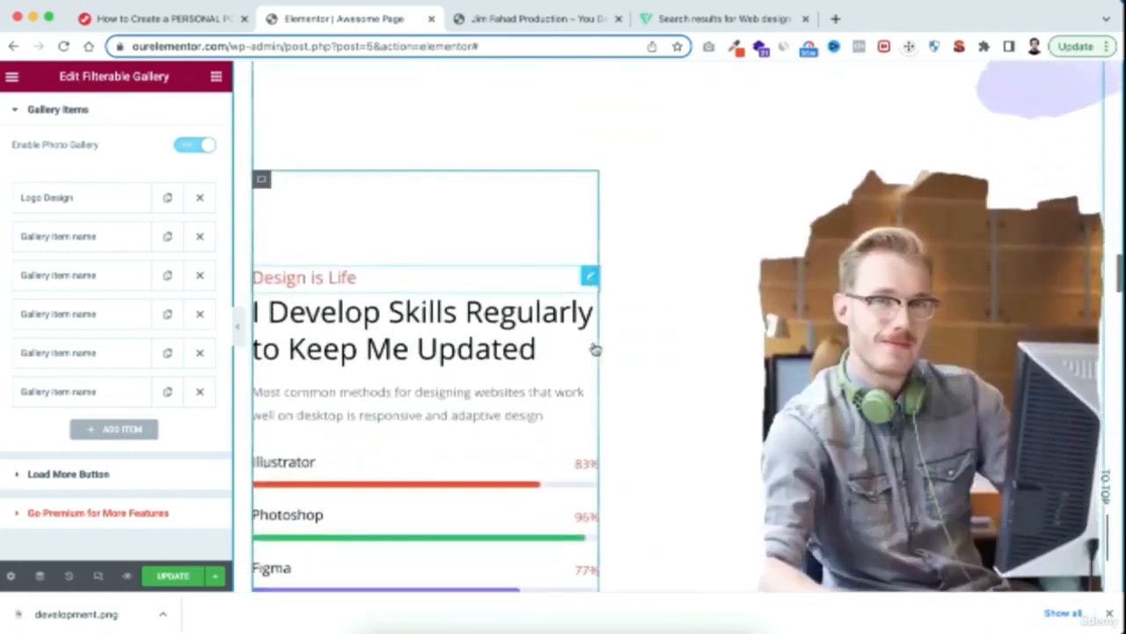
scroll(595, 349, "down", 3)
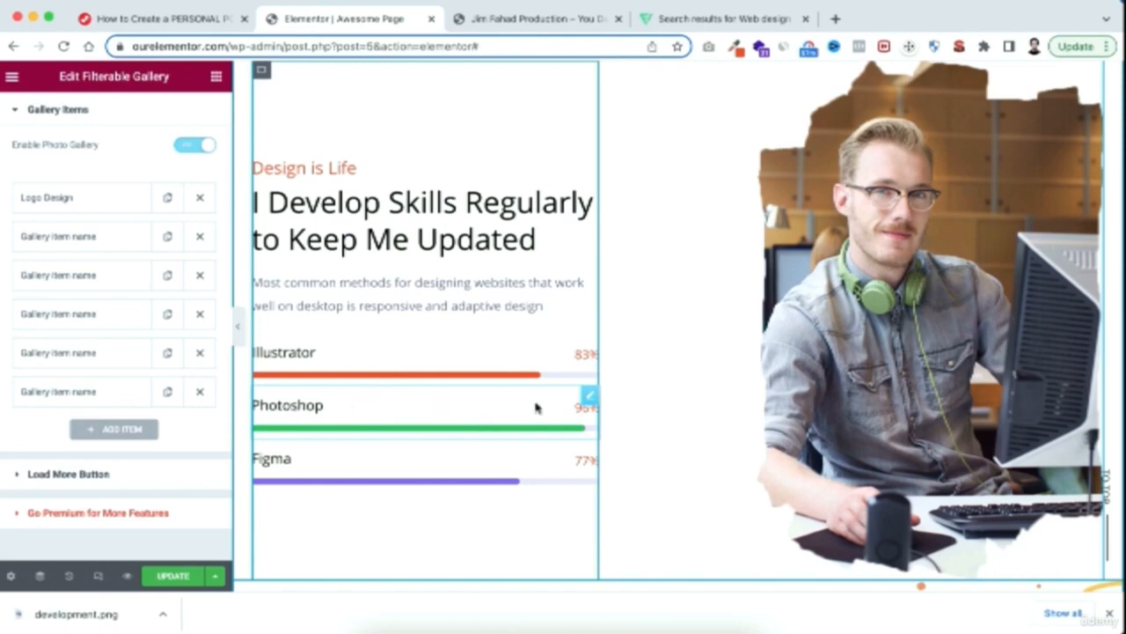
right_click(590, 400)
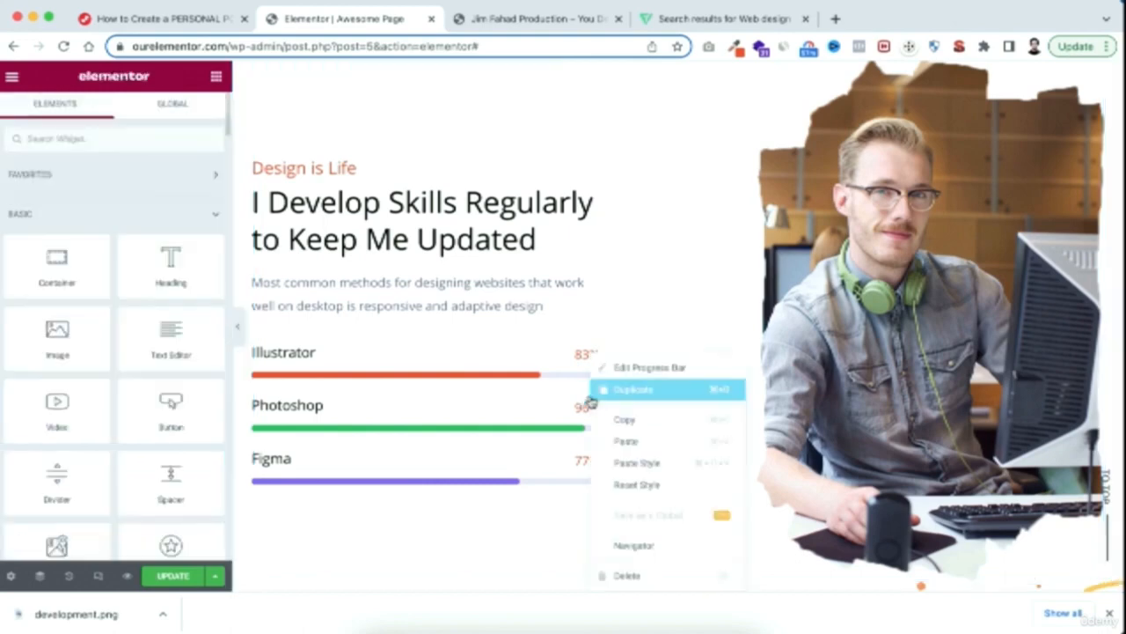
left_click(631, 391)
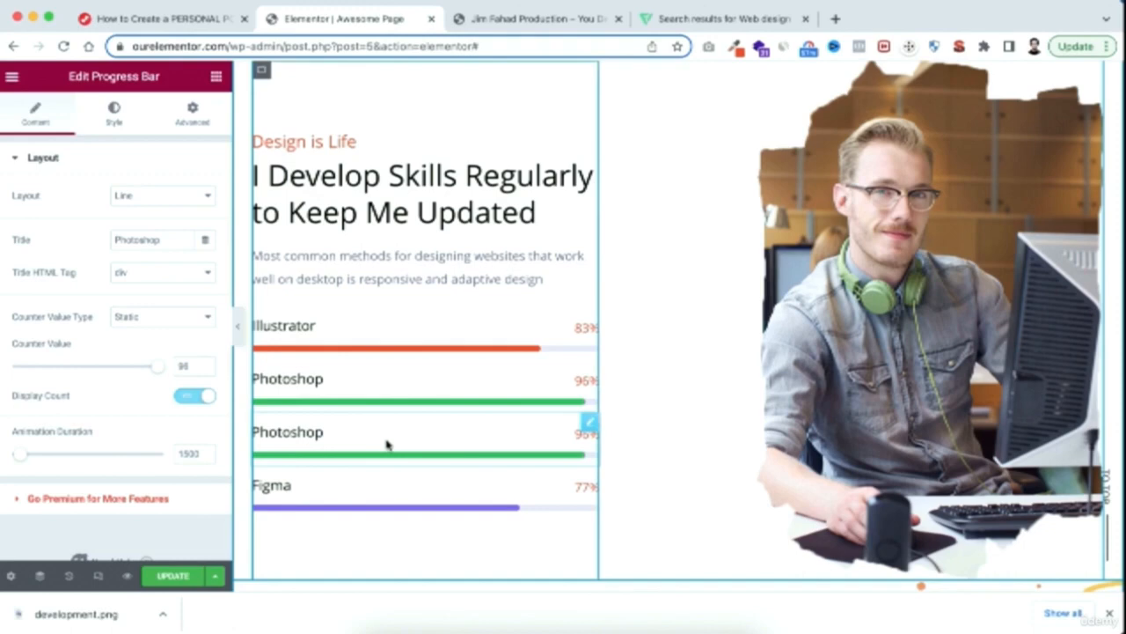
Title the duplicated progress bar Elementor and set its counter value to 85
scroll(387, 445, "down", 1)
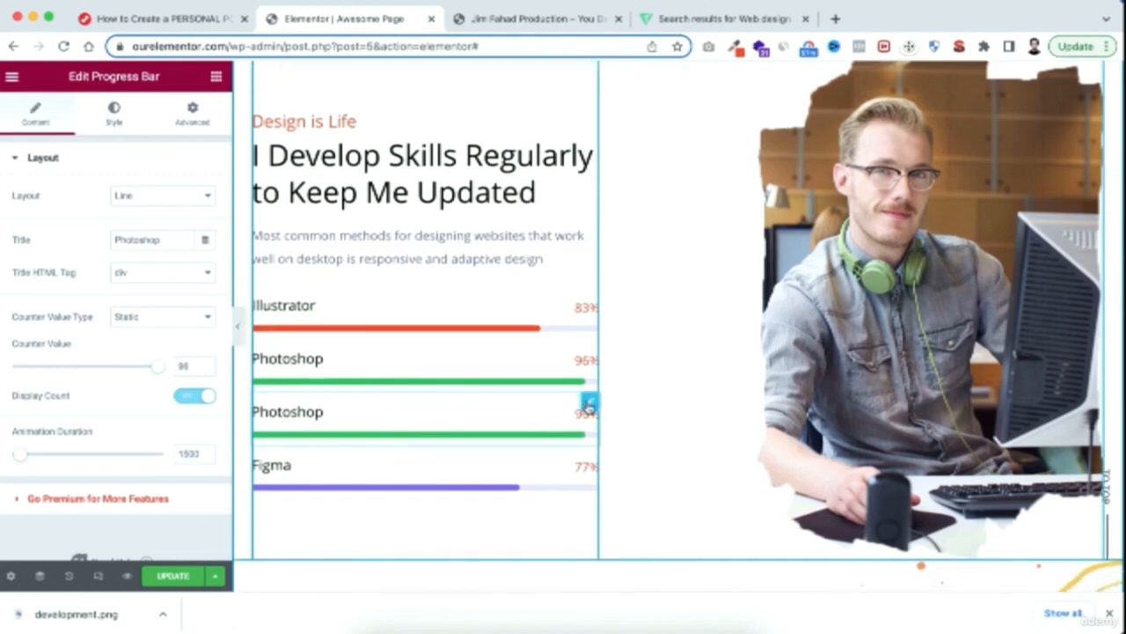
left_click_drag(156, 241, 85, 243)
type("Elementor")
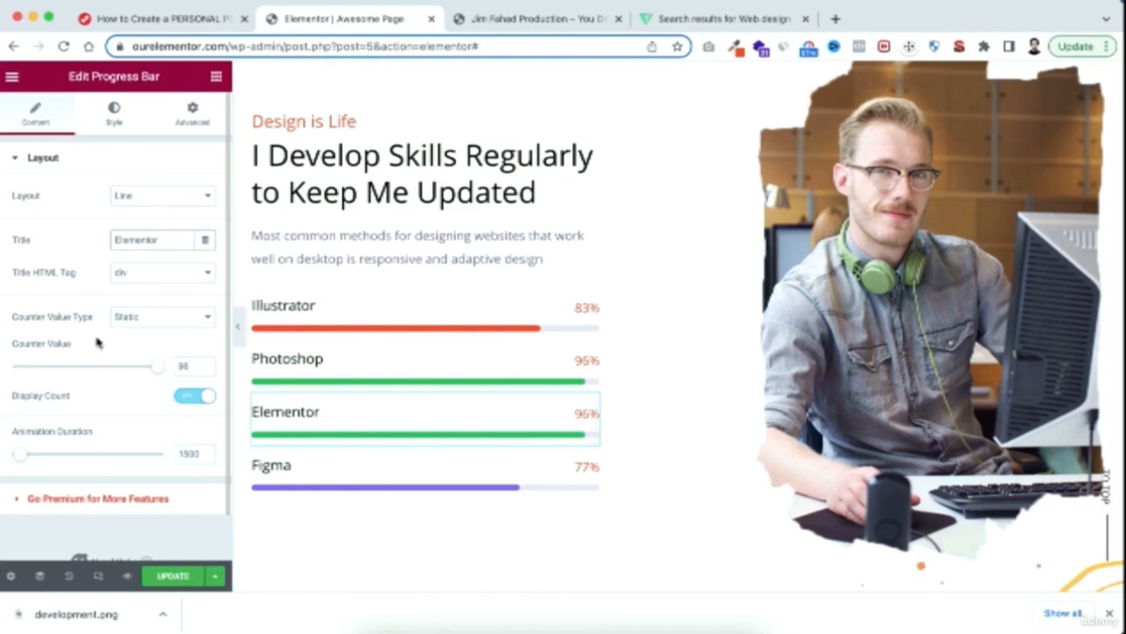
left_click(189, 362)
double_click(190, 362)
left_click_drag(161, 369, 140, 366)
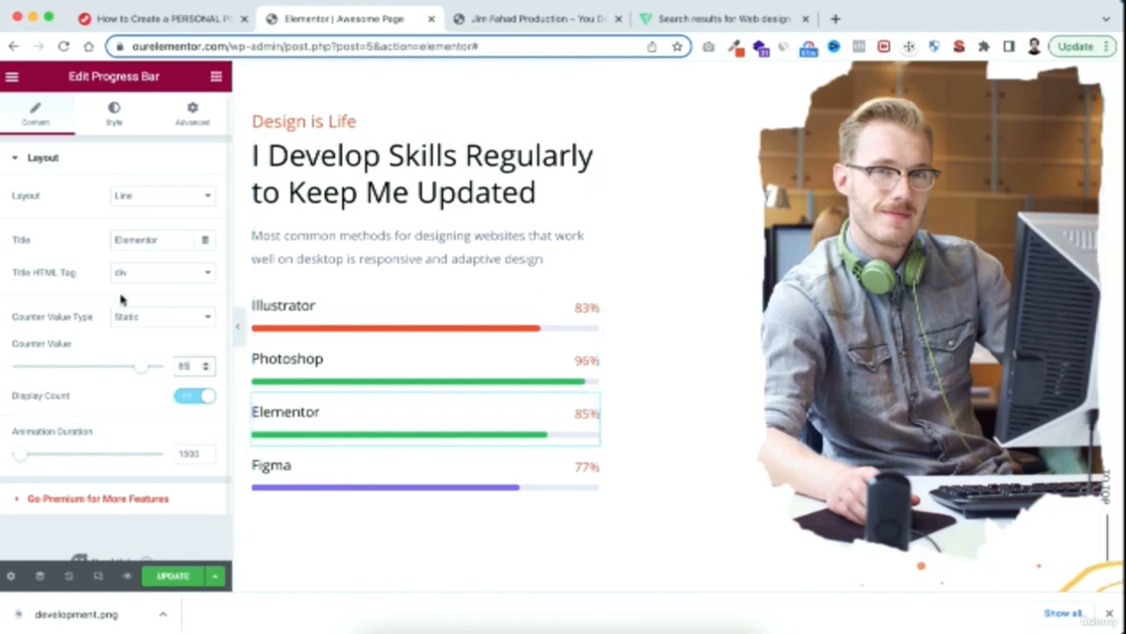
Change the Elementor progress bar's fill color to bright pink
left_click(114, 120)
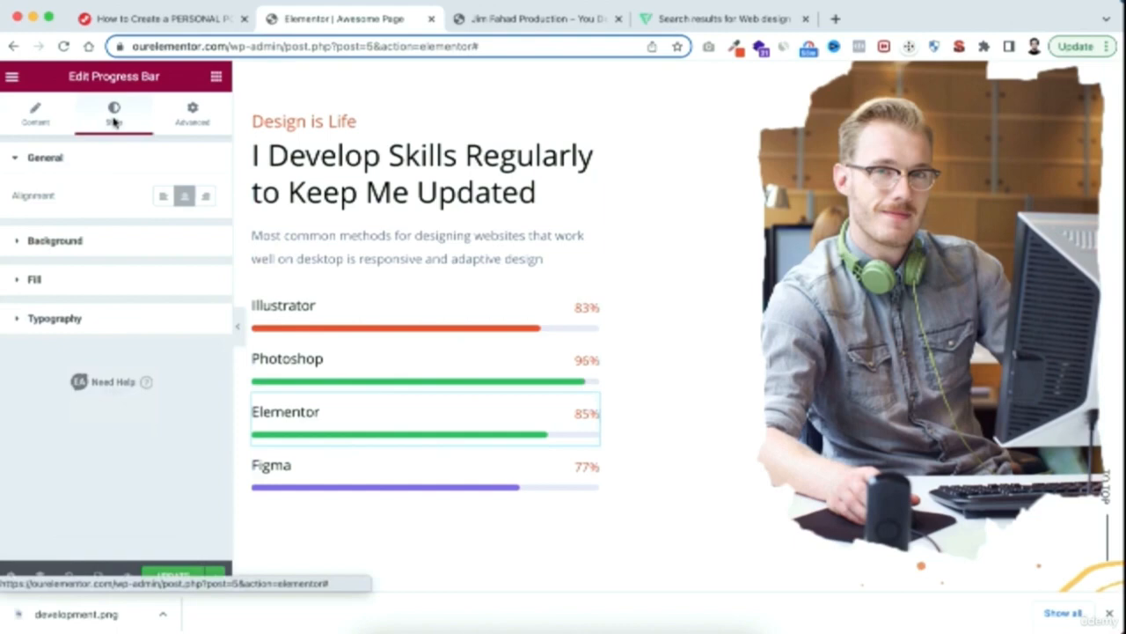
left_click(60, 279)
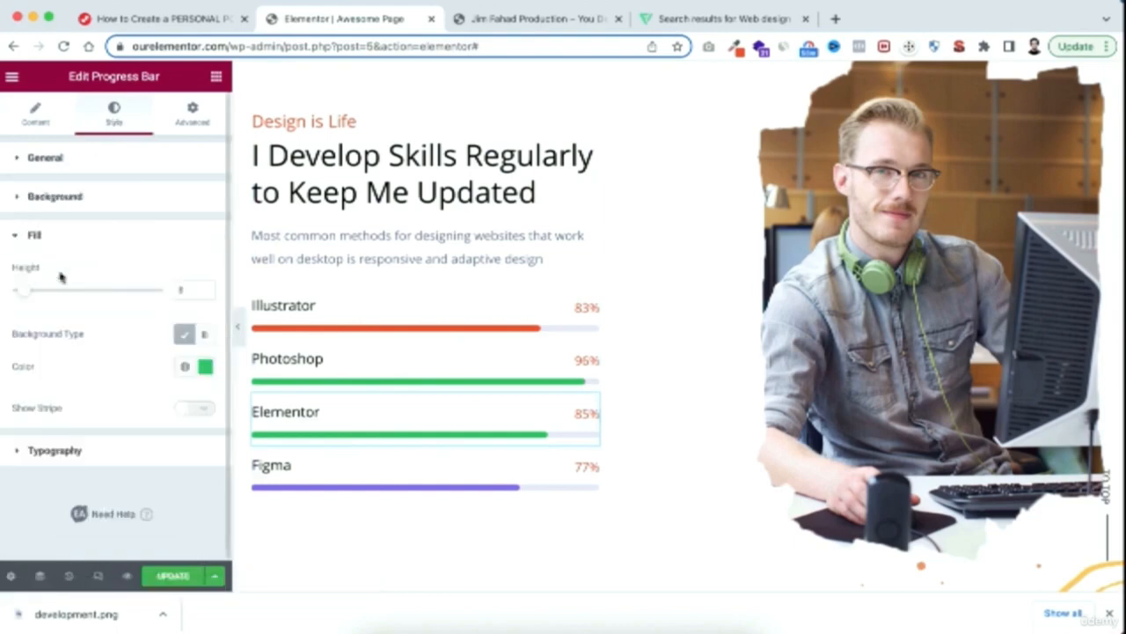
left_click(205, 366)
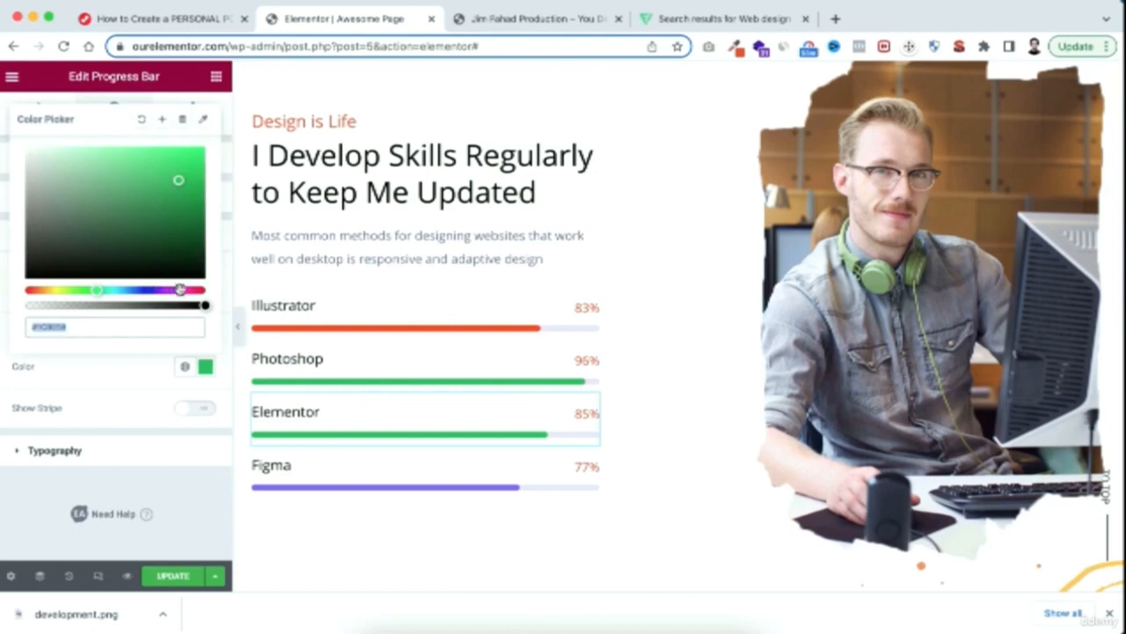
left_click(183, 290)
left_click_drag(186, 161, 186, 147)
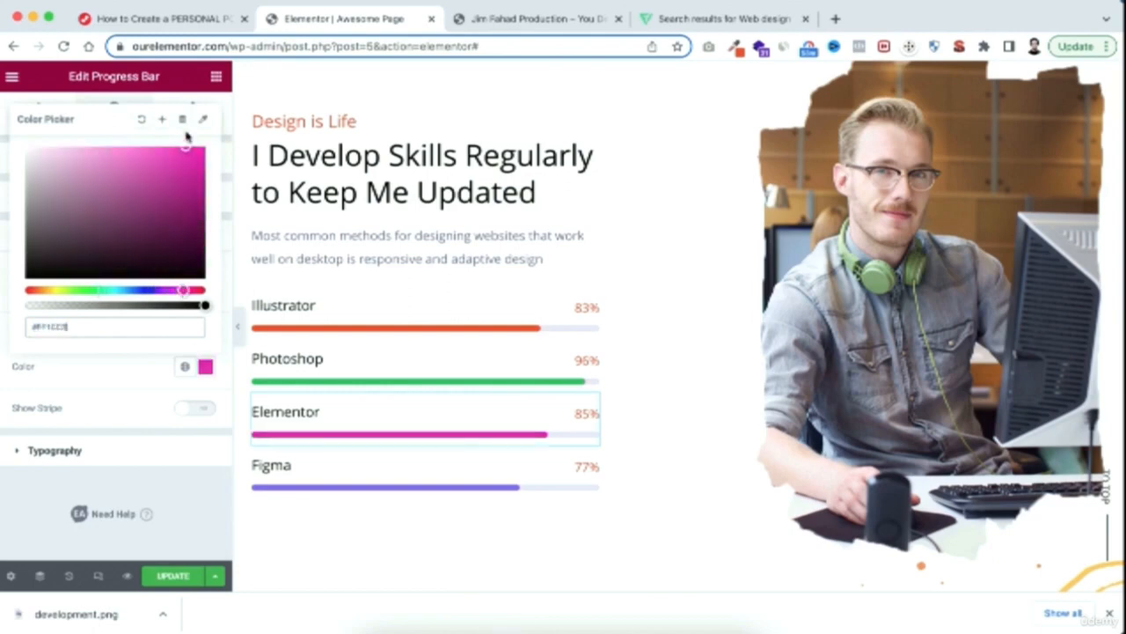
Delete the Elementor progress bar from the skills section
scroll(373, 455, "down", 1)
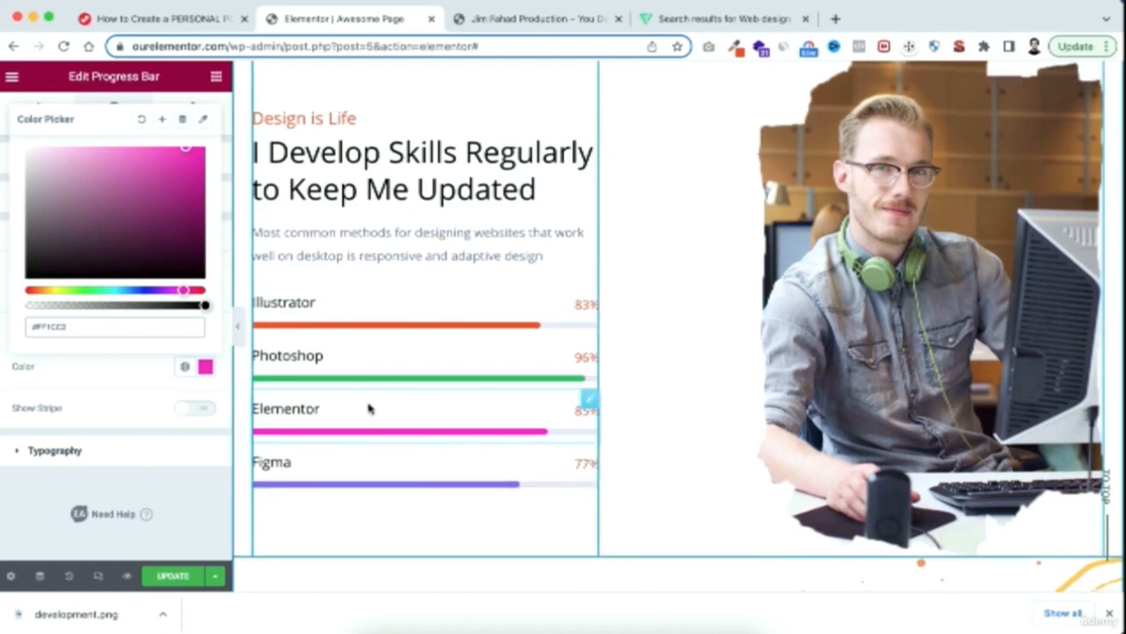
right_click(587, 400)
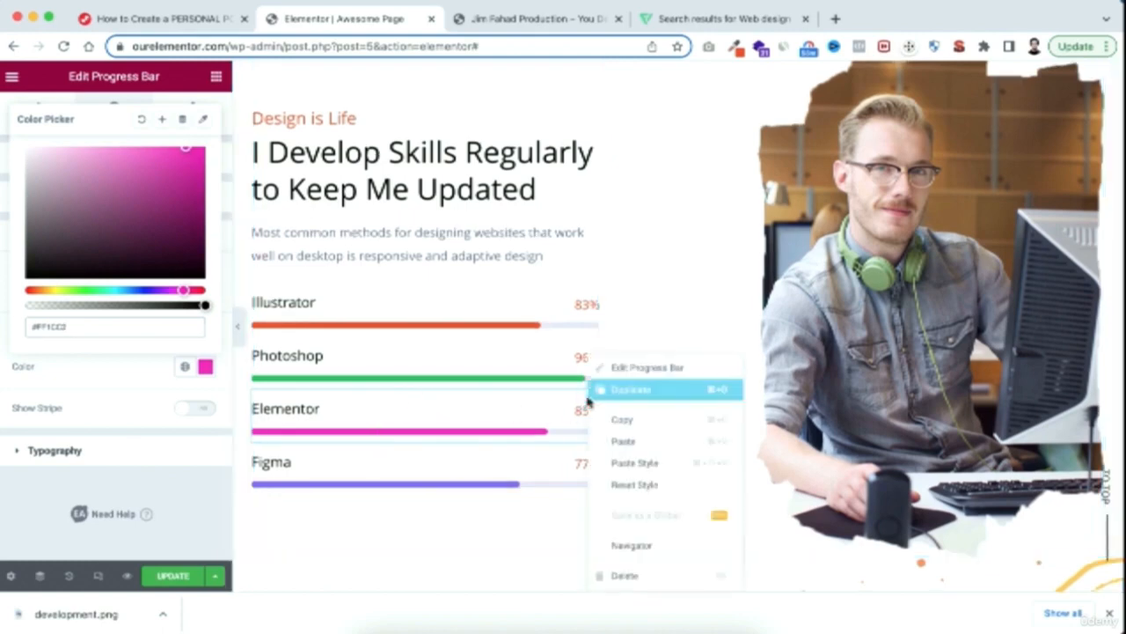
left_click(627, 576)
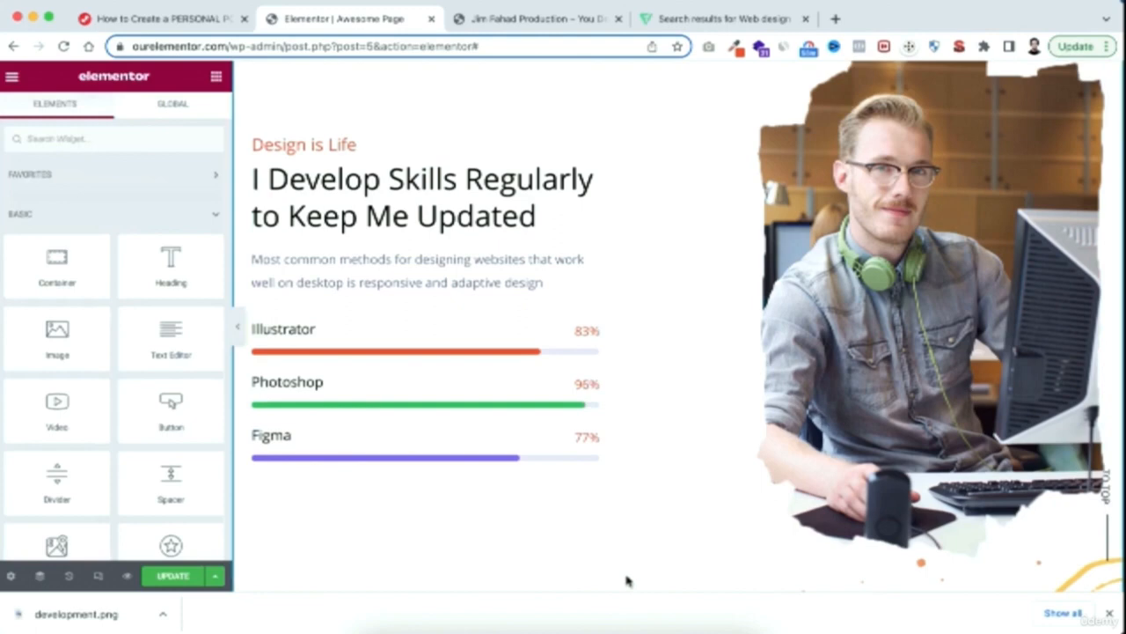
Review the service cards under What I Do for Clients and test the Creative Design card's Contact Now link
scroll(695, 541, "up", 1)
scroll(658, 550, "down", 10)
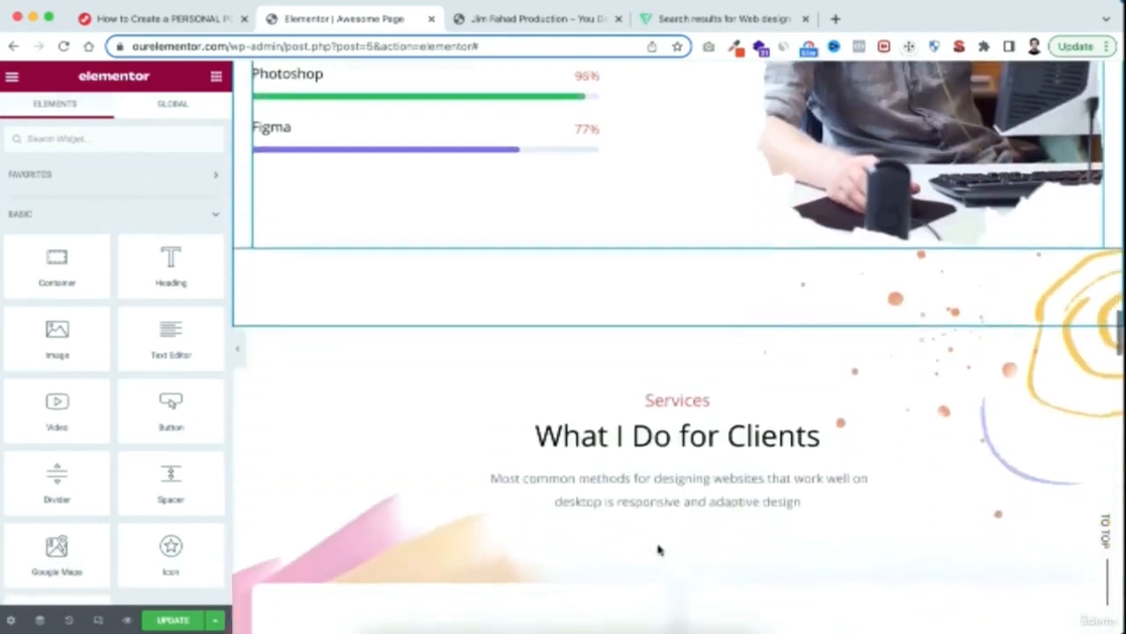
scroll(658, 550, "down", 3)
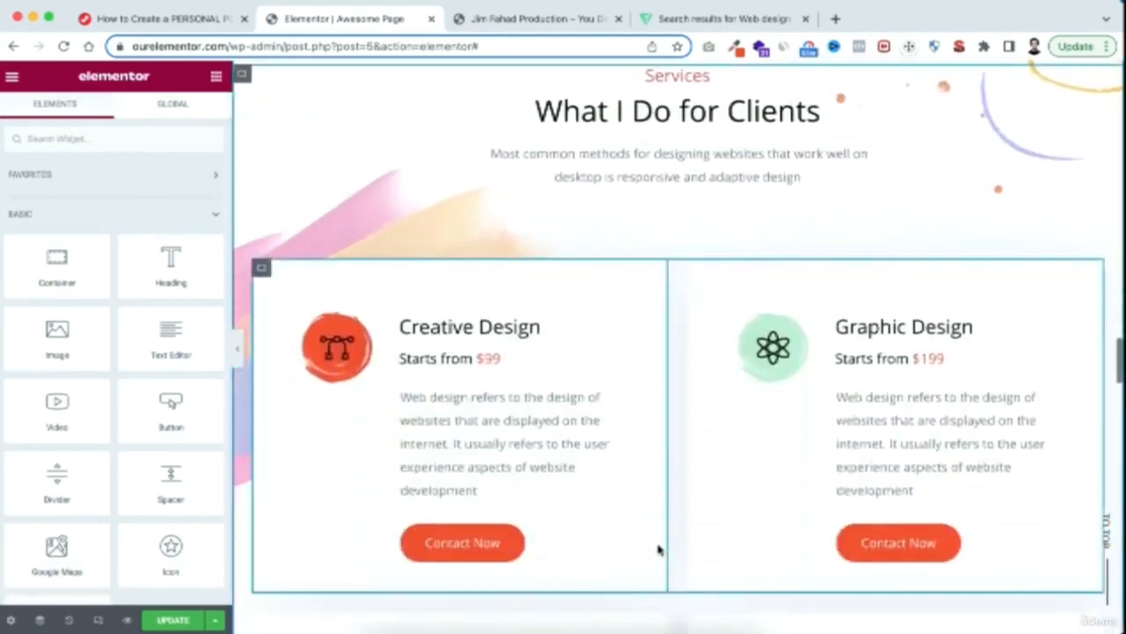
scroll(659, 550, "down", 1)
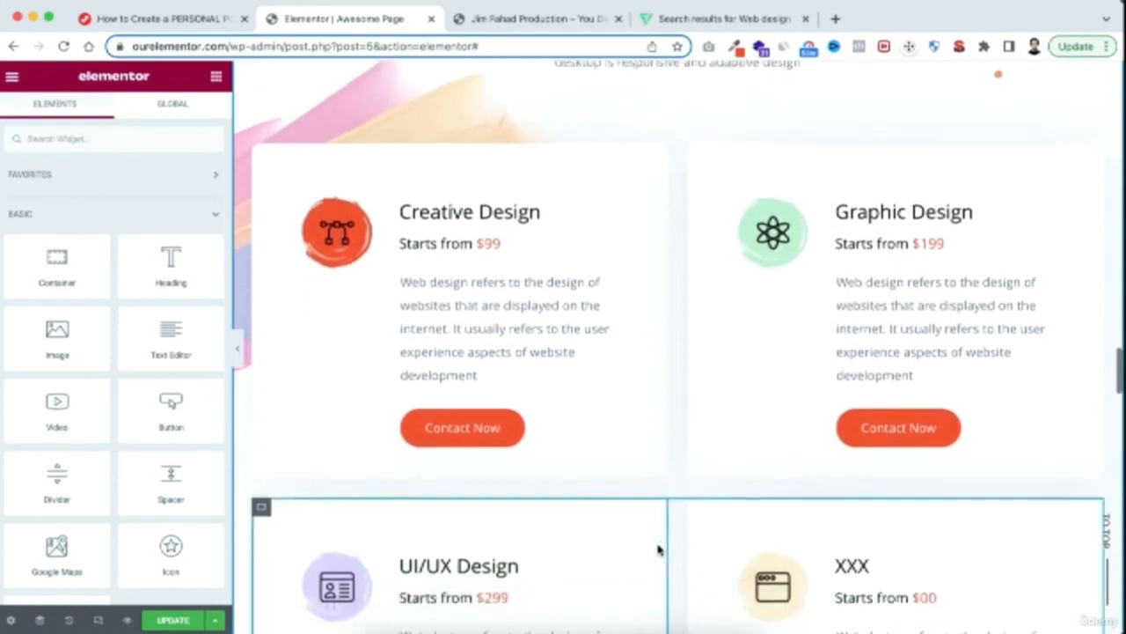
scroll(658, 550, "down", 1)
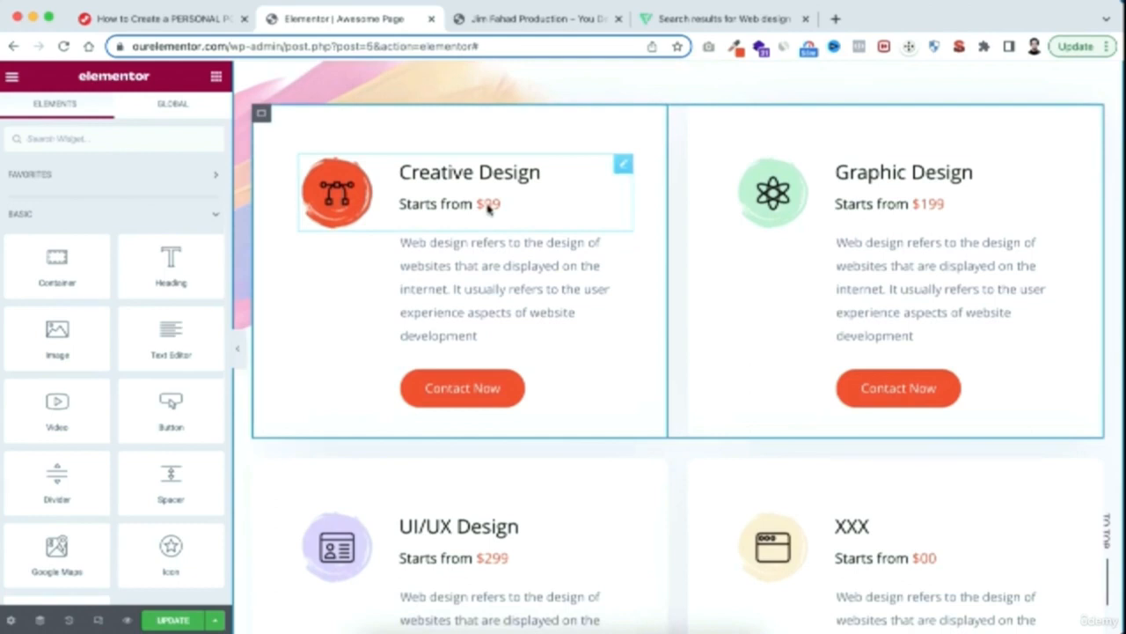
scroll(517, 366, "down", 2)
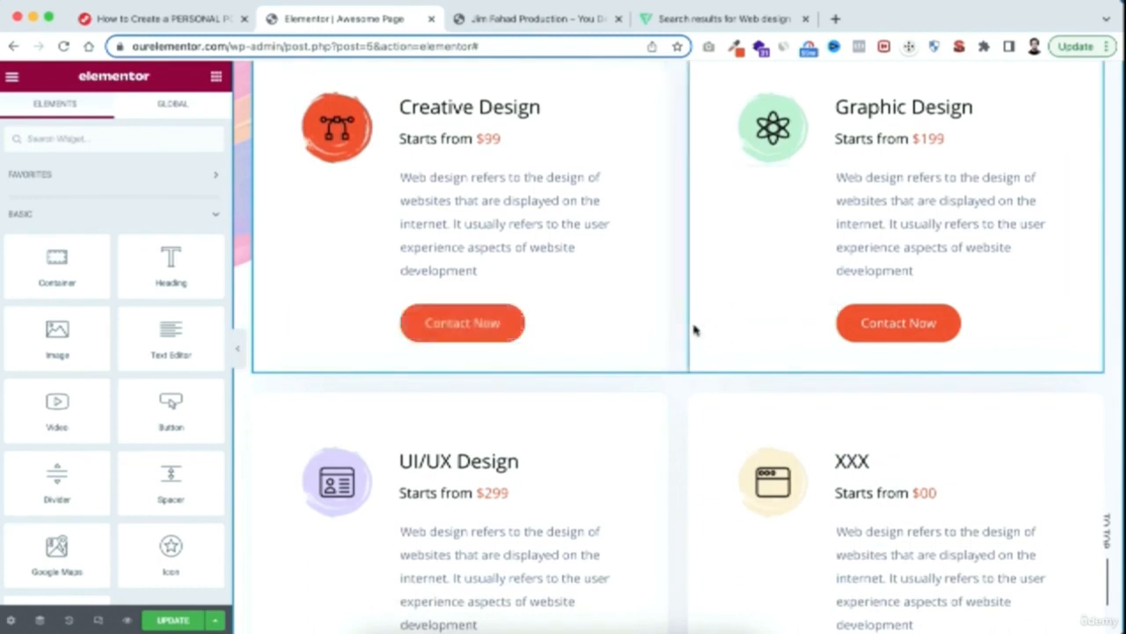
left_click(494, 334)
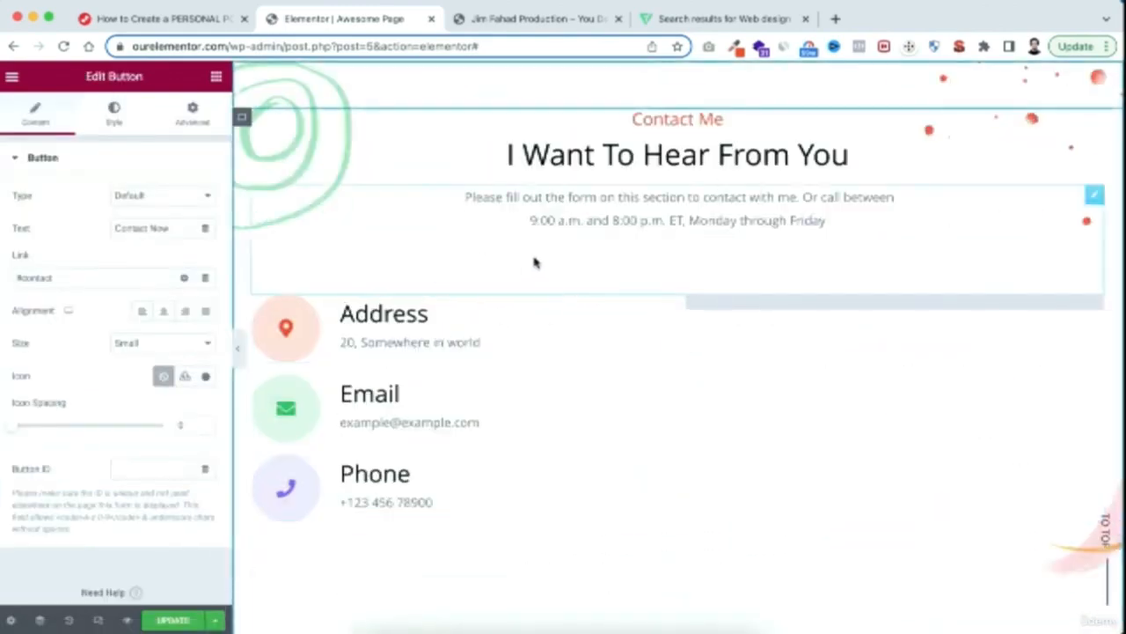
Retitle the placeholder XXX service card as Web Design
scroll(578, 200, "up", 15)
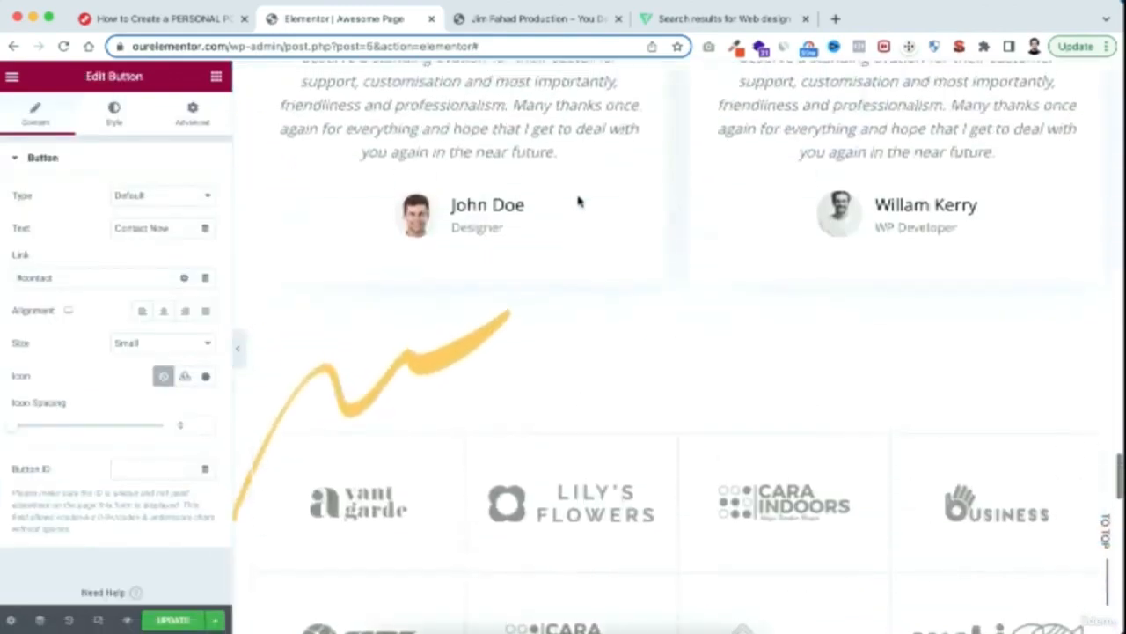
scroll(578, 201, "up", 5)
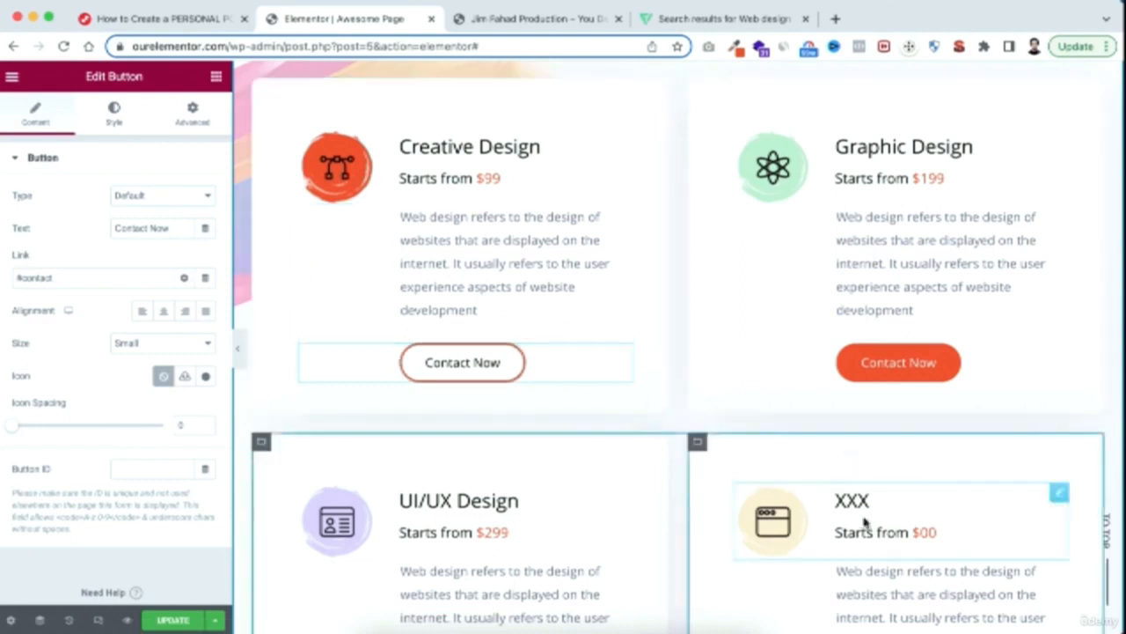
scroll(867, 520, "down", 2)
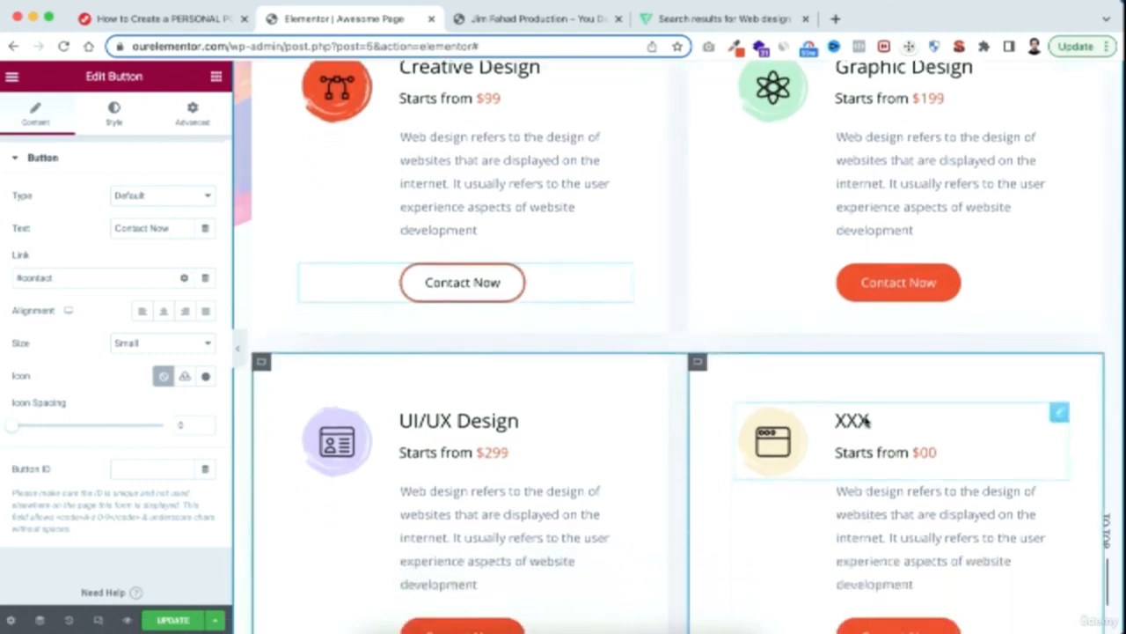
left_click(864, 426)
left_click_drag(44, 356, 2, 368)
type("Web")
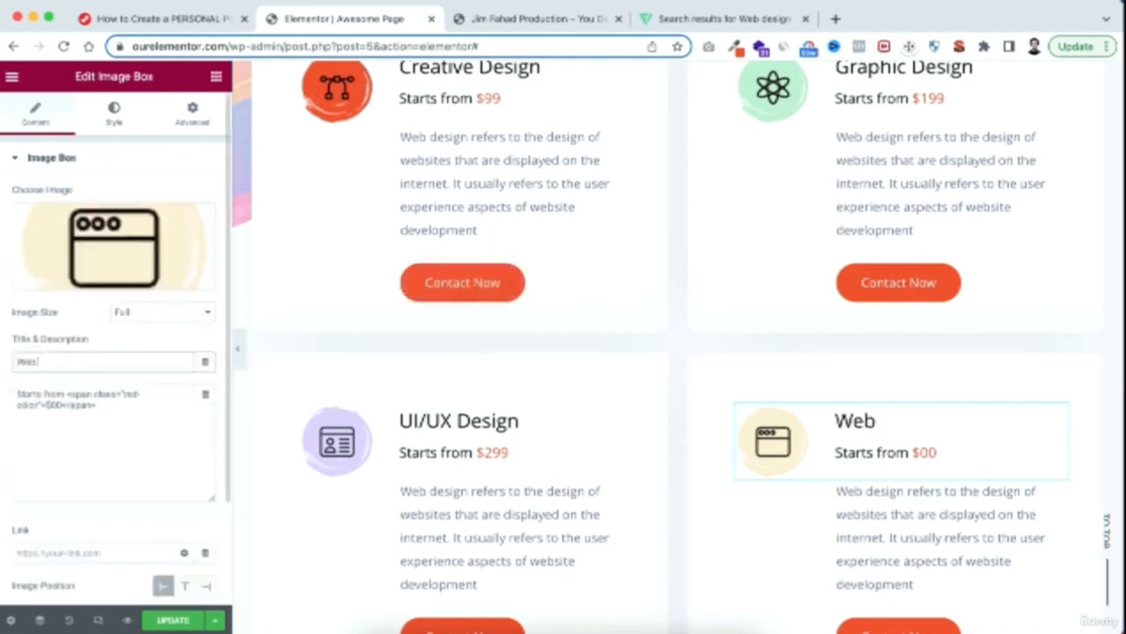
type(" Design")
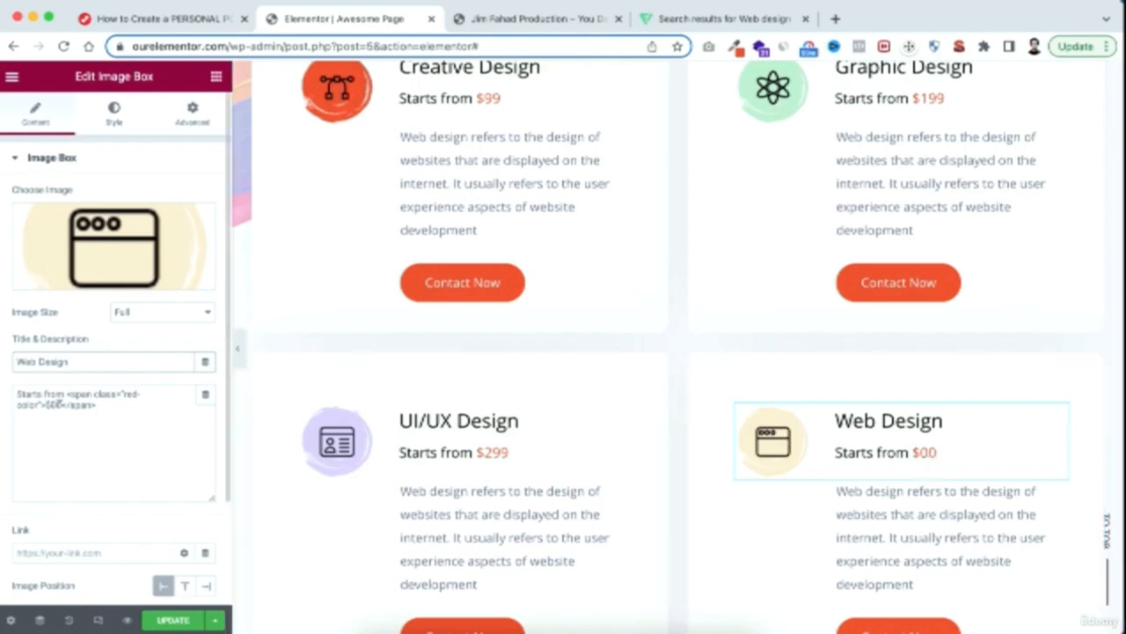
Set the Web Design service card's starting price to $399 in its description
left_click(51, 407)
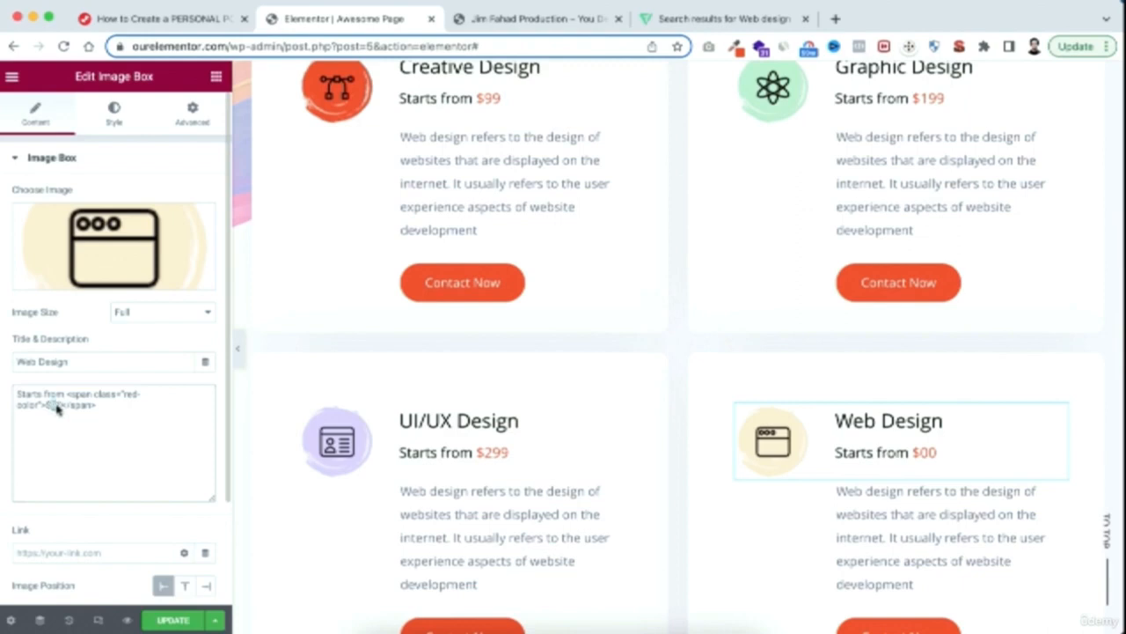
type("399")
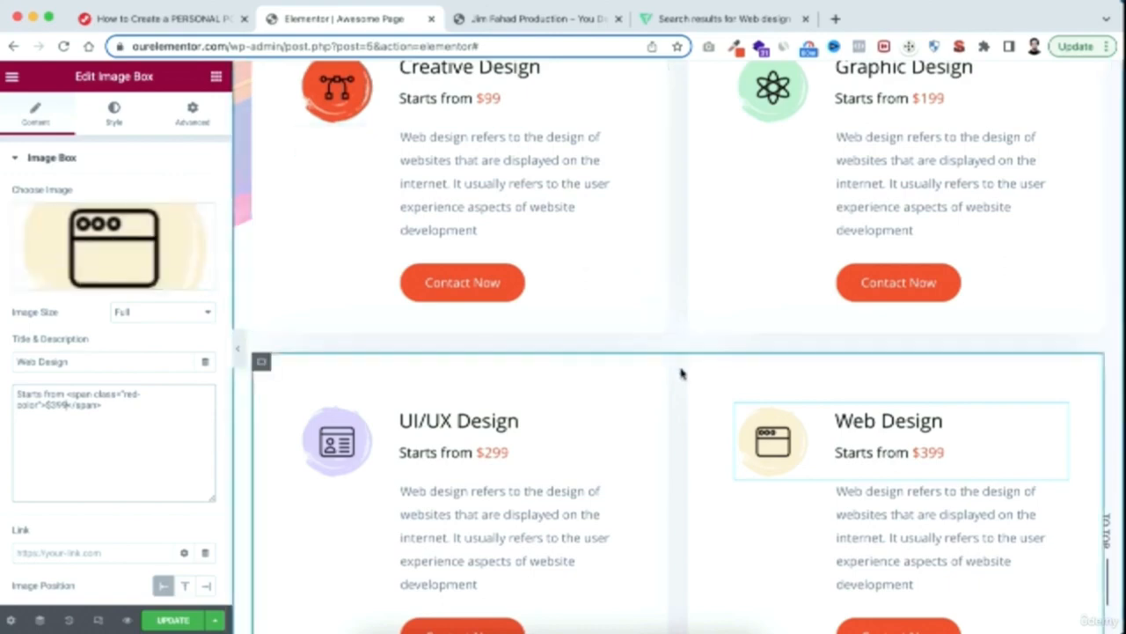
Replace the client name in the first testimonial under What My Clients Say and set the client's title to Founder of DD
scroll(680, 374, "down", 1)
scroll(681, 374, "down", 10)
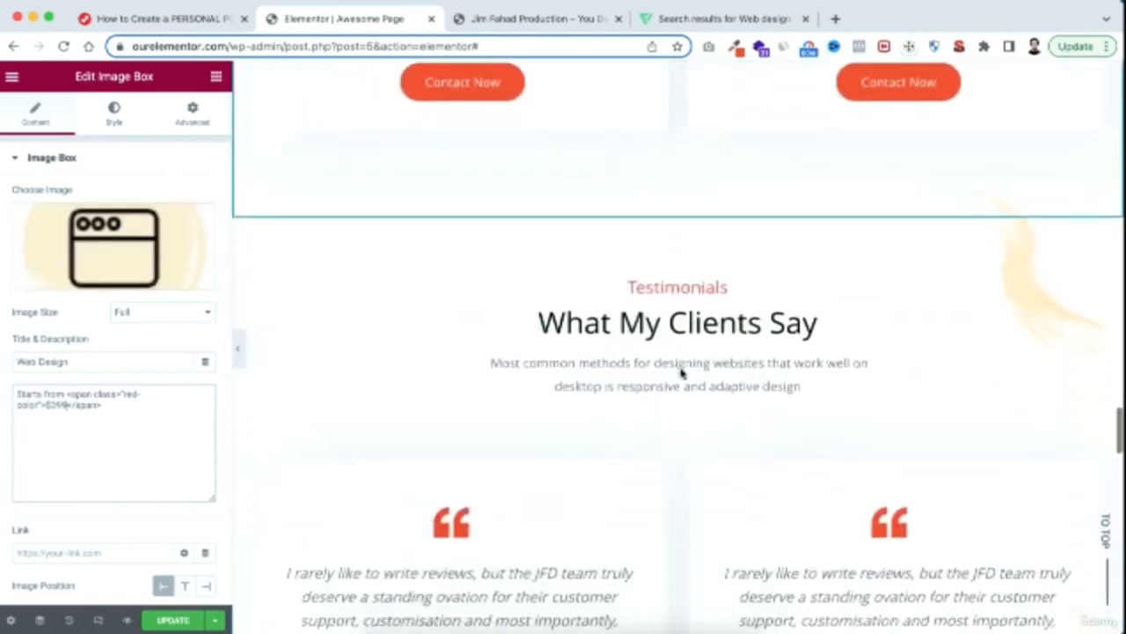
scroll(680, 374, "down", 3)
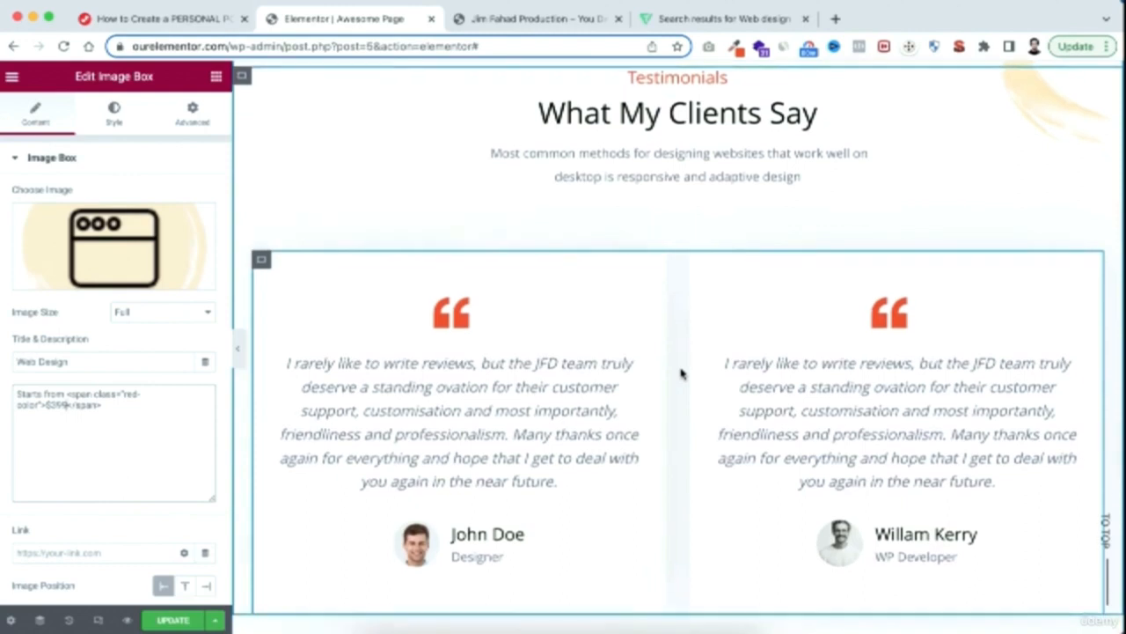
left_click(457, 309)
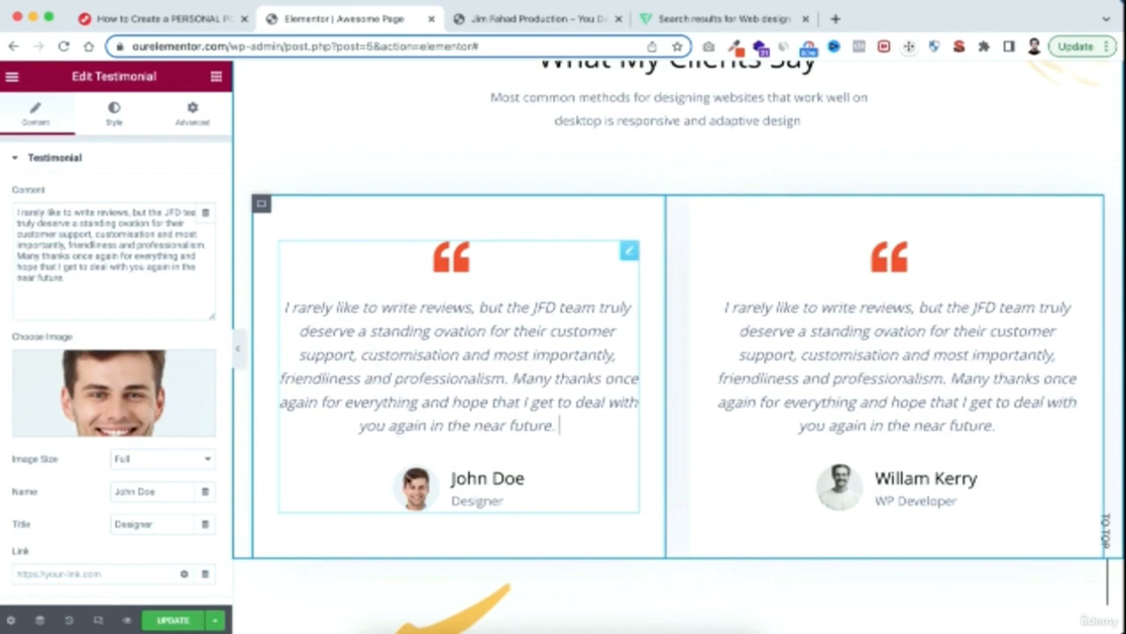
mouse_move(127, 398)
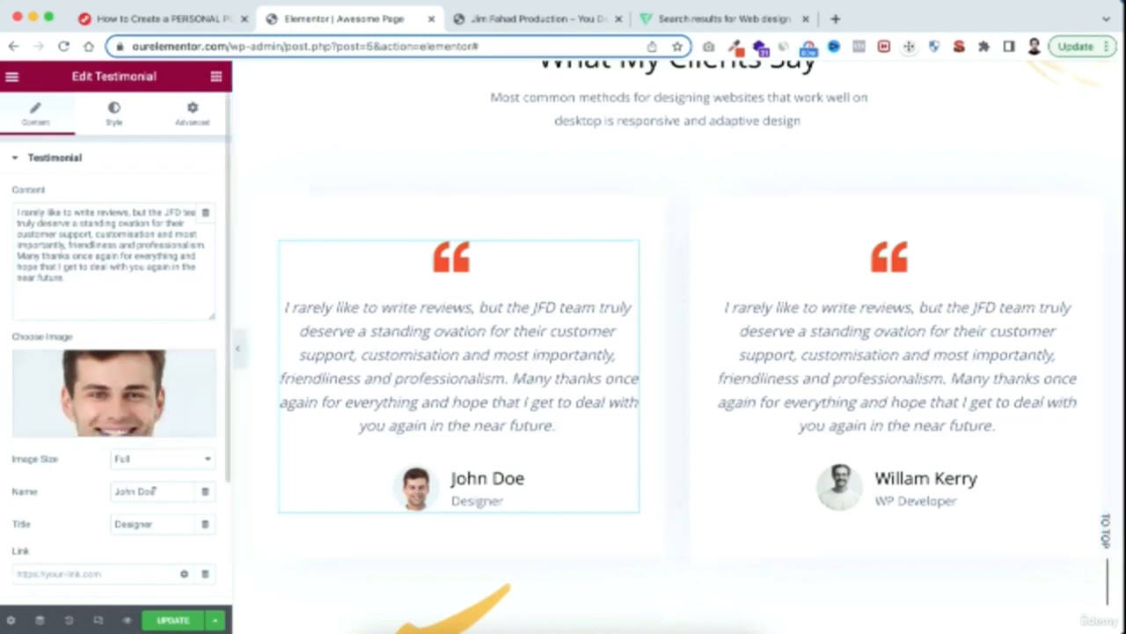
left_click_drag(159, 491, 75, 495)
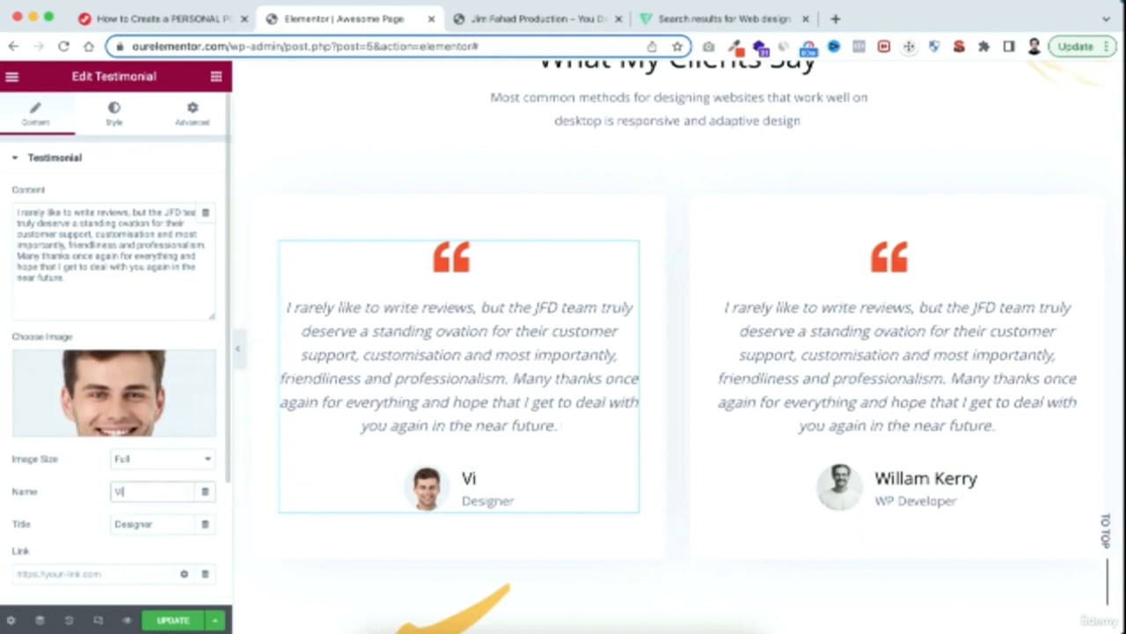
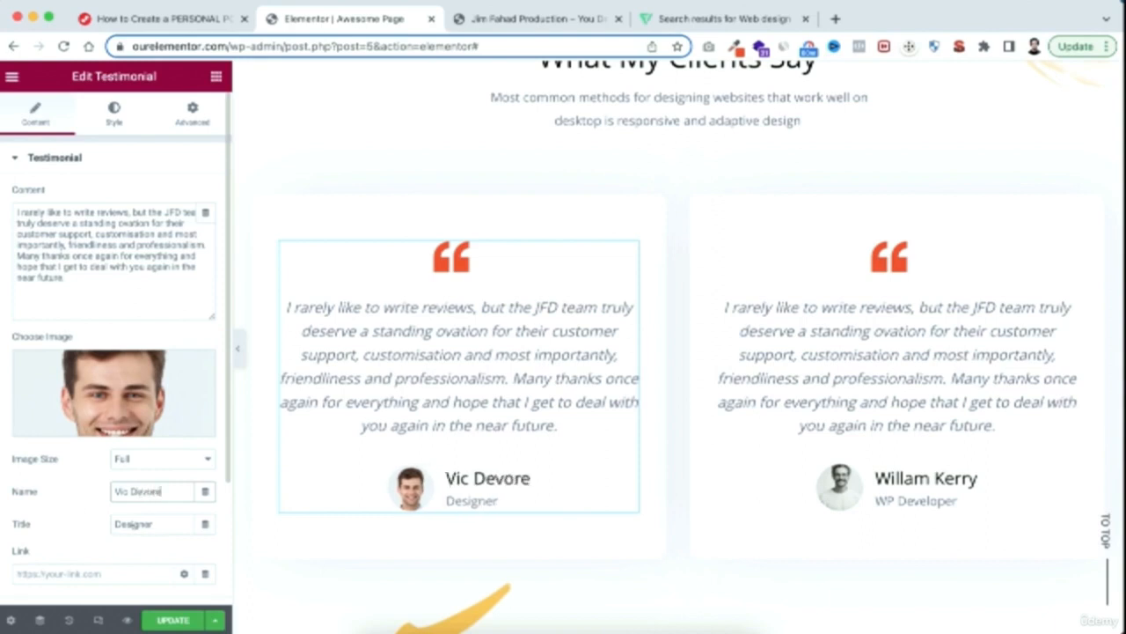
left_click_drag(162, 527, 29, 526)
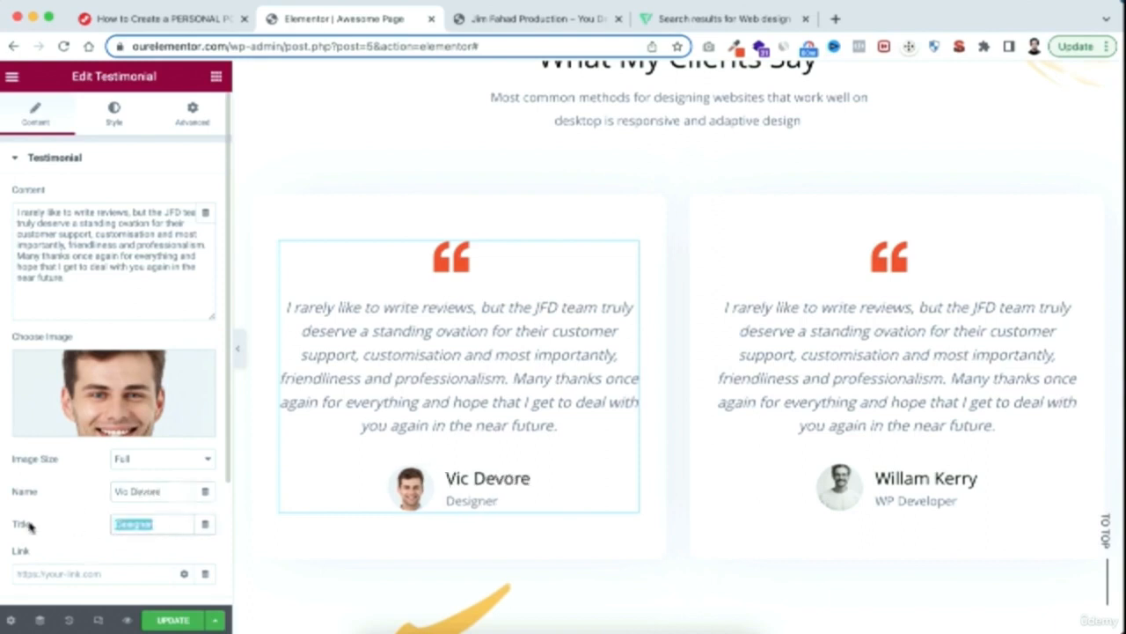
type("Founder of DD")
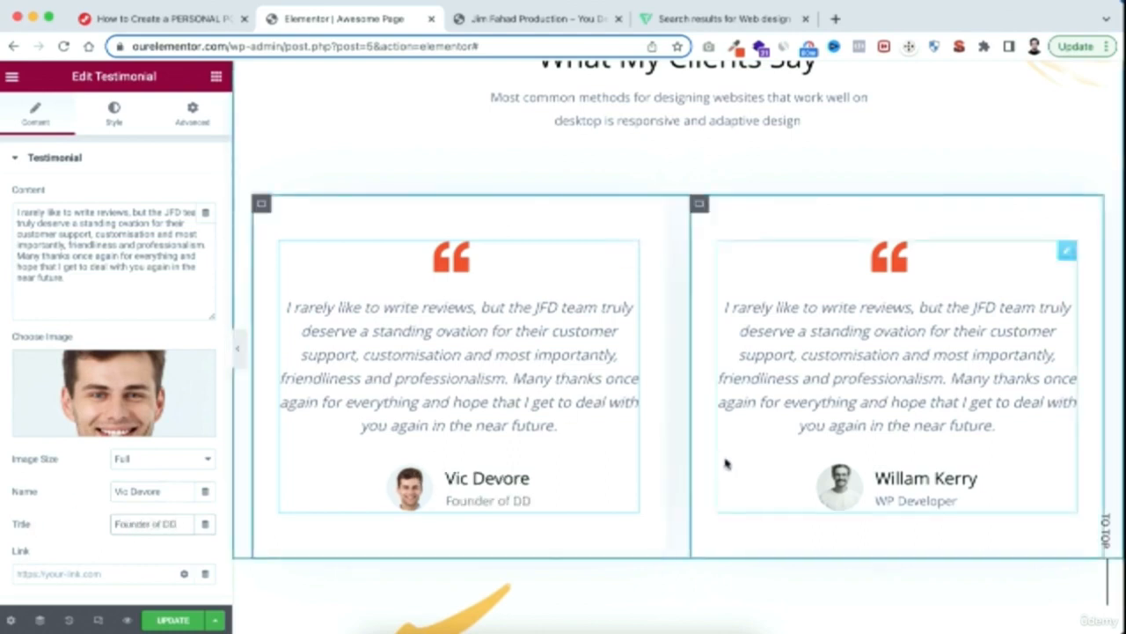
Replace the Cara Indoors logo in the second row of client logos with an upload of TLB-Client-LOGO.png
scroll(683, 568, "down", 2)
scroll(682, 569, "down", 5)
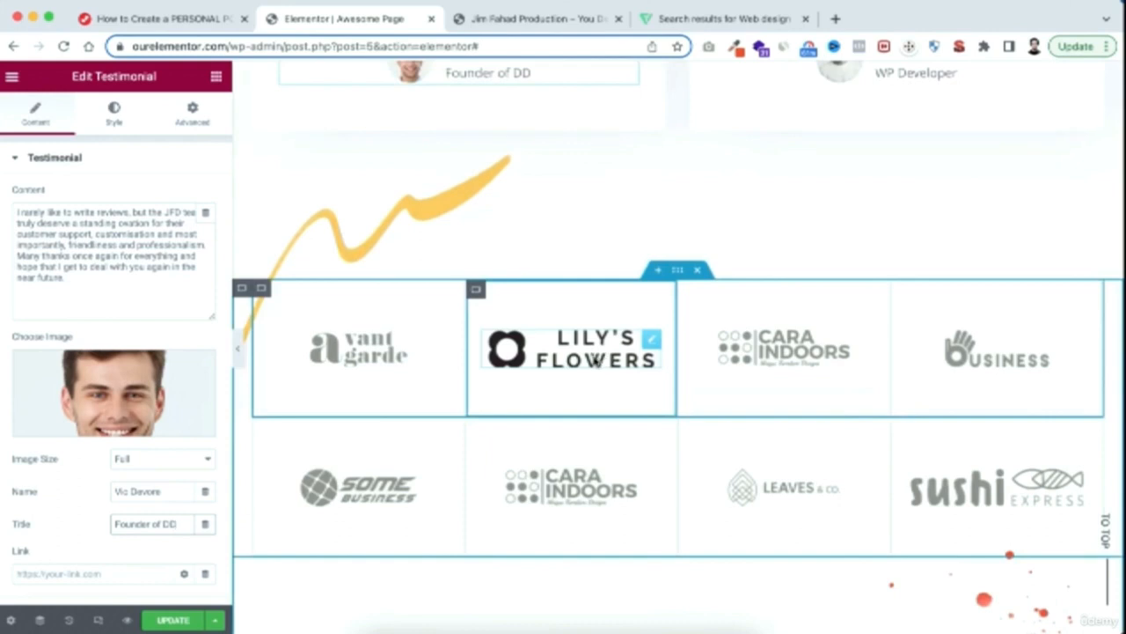
scroll(596, 361, "down", 2)
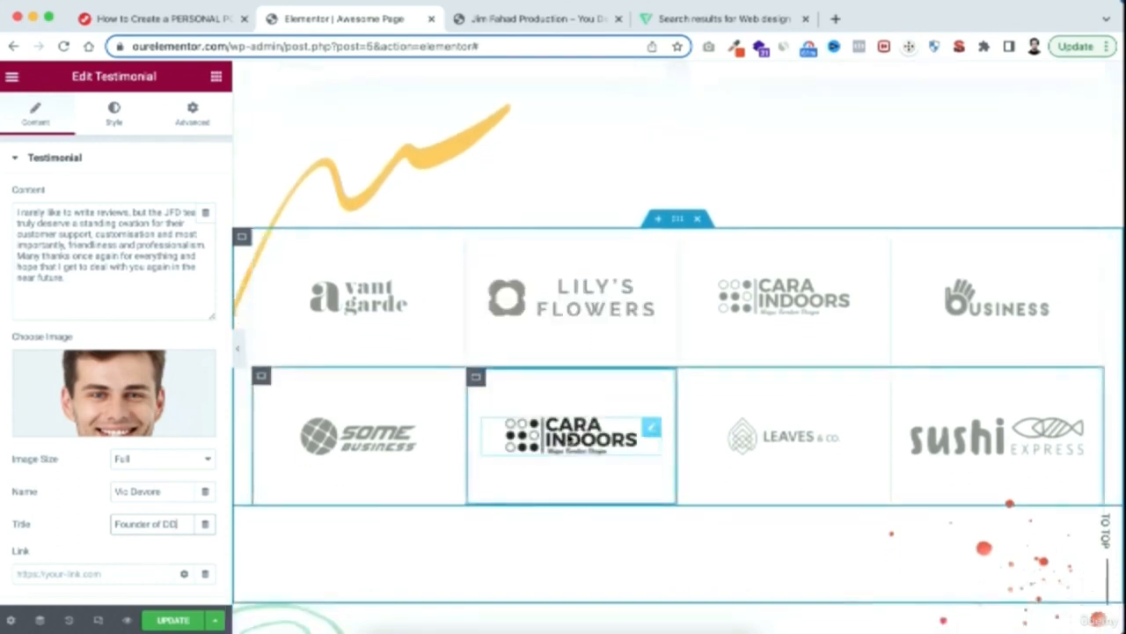
left_click(572, 437)
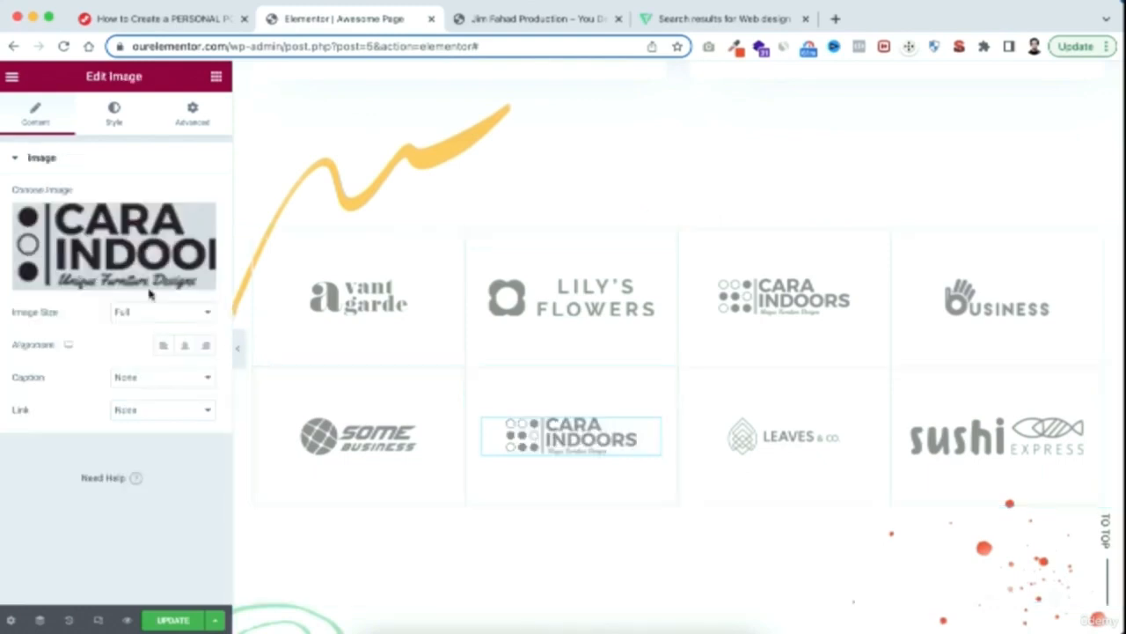
left_click(125, 250)
left_click(218, 144)
left_click(645, 351)
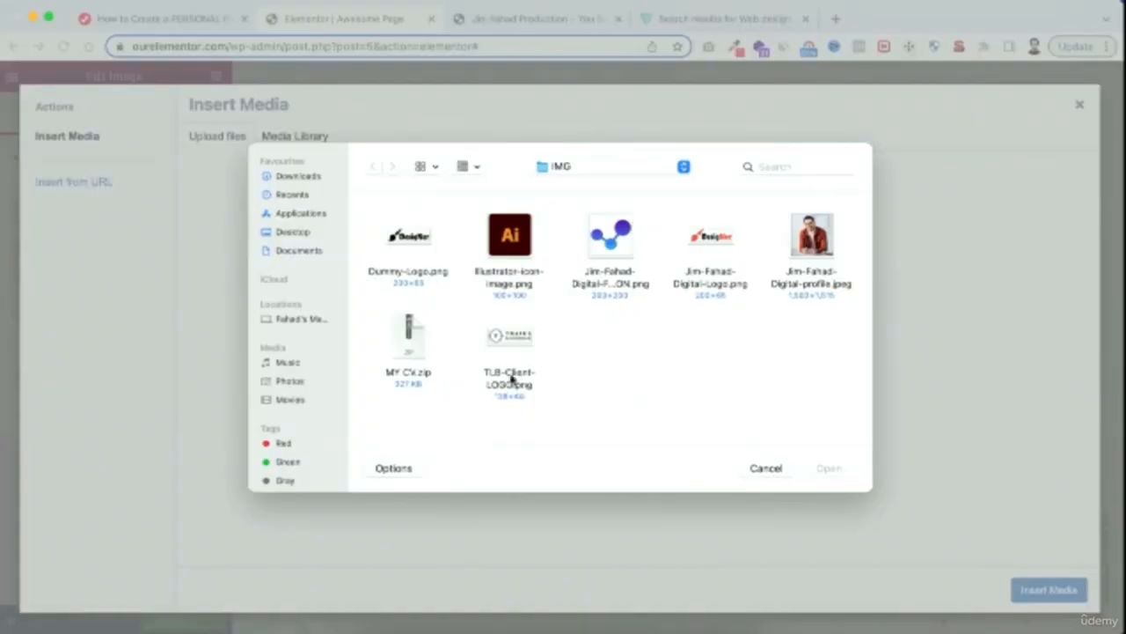
left_click(511, 378)
left_click(832, 475)
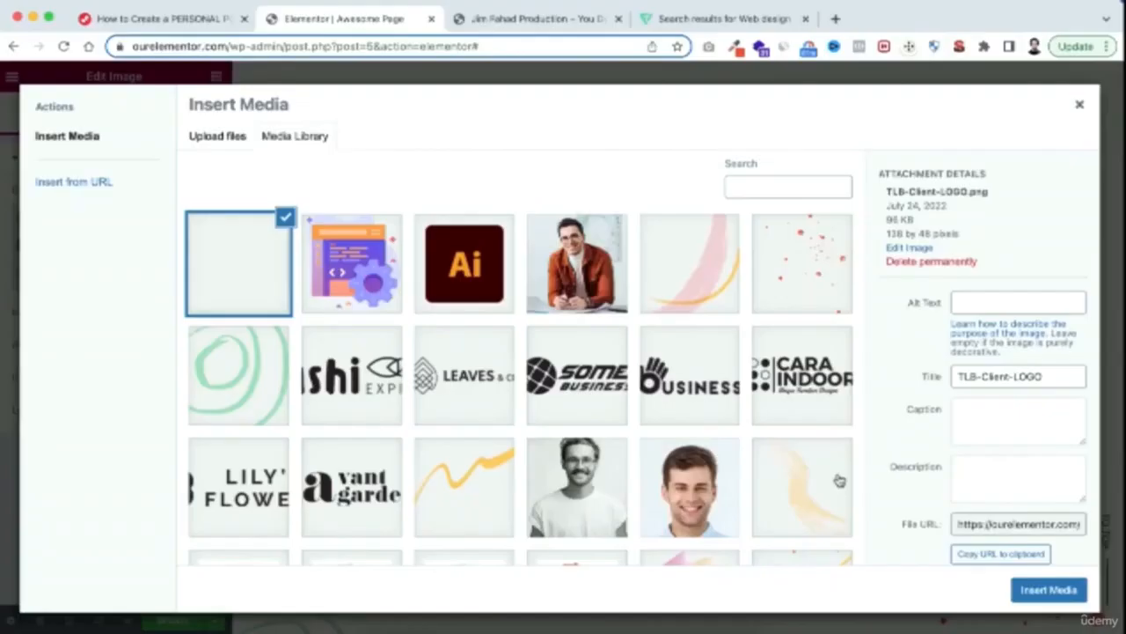
left_click(1051, 589)
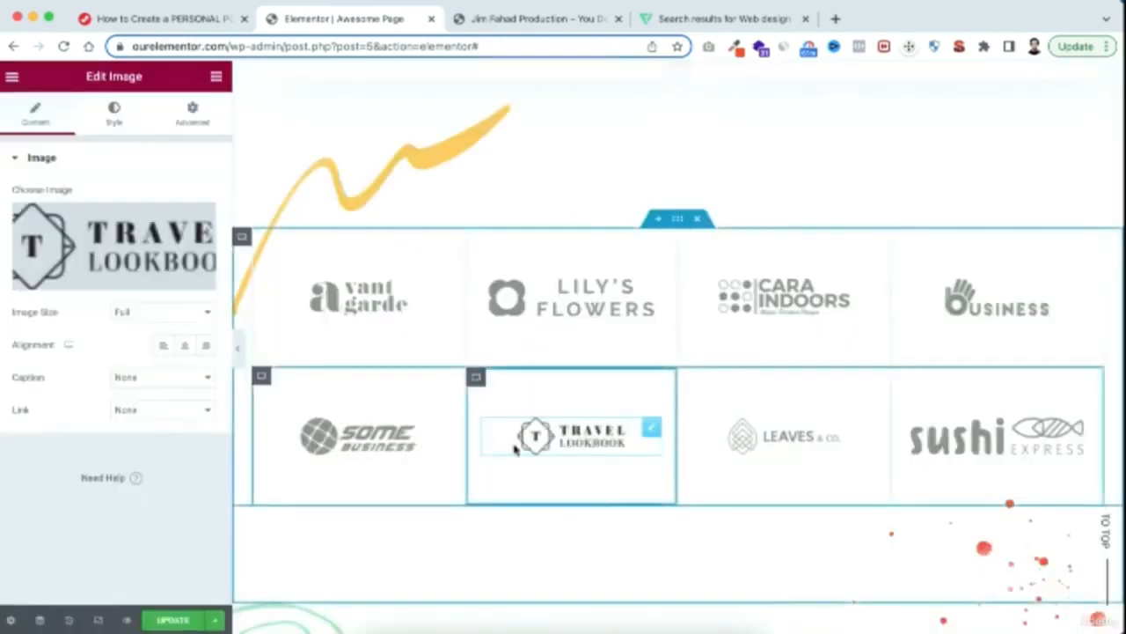
Open the Address icon box in the Contact Me section and select its description text
scroll(669, 552, "down", 10)
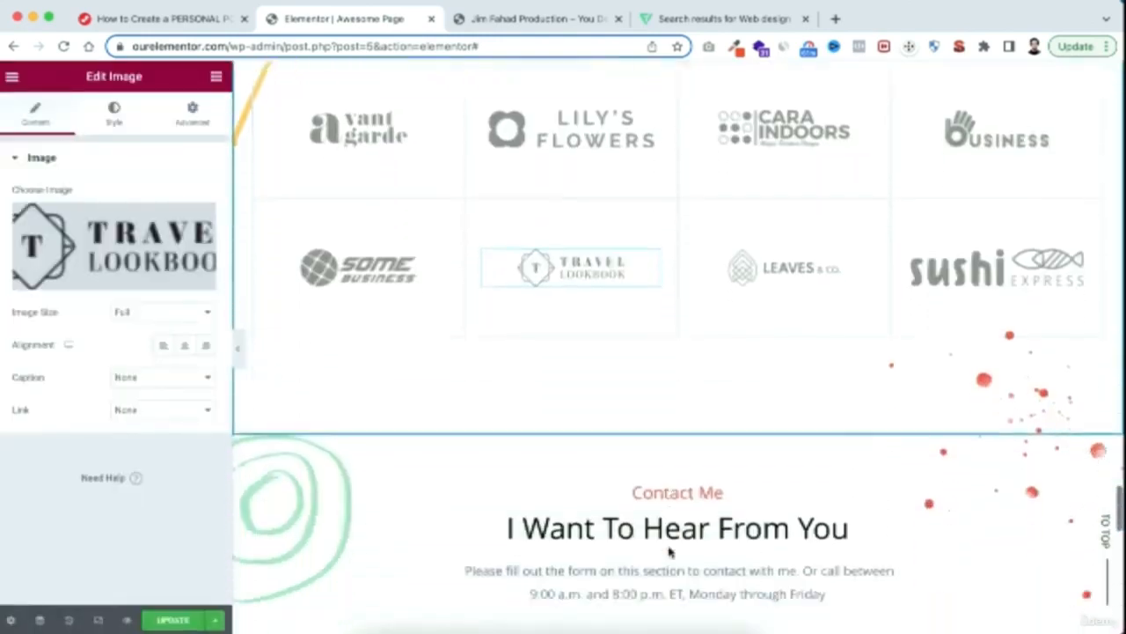
scroll(669, 547, "down", 2)
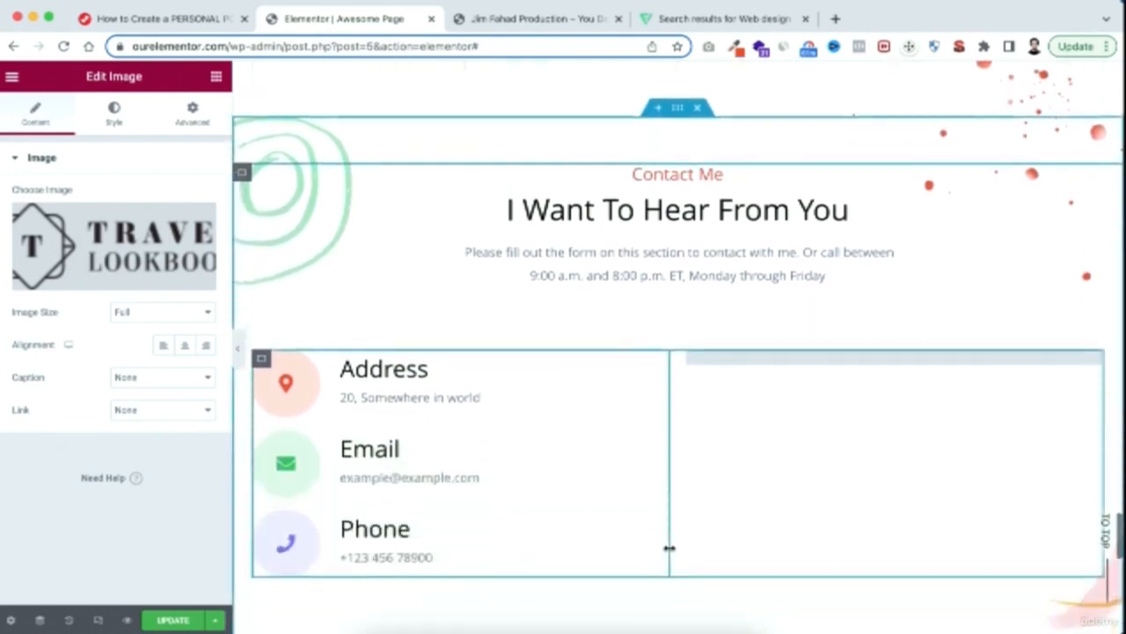
scroll(669, 548, "up", 1)
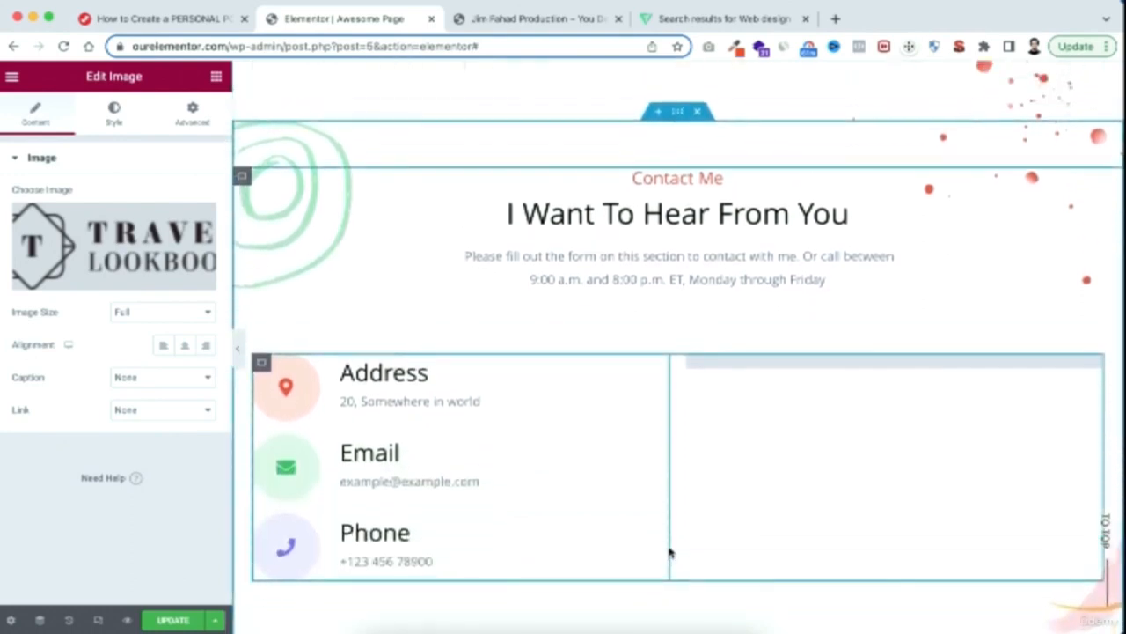
left_click(387, 401)
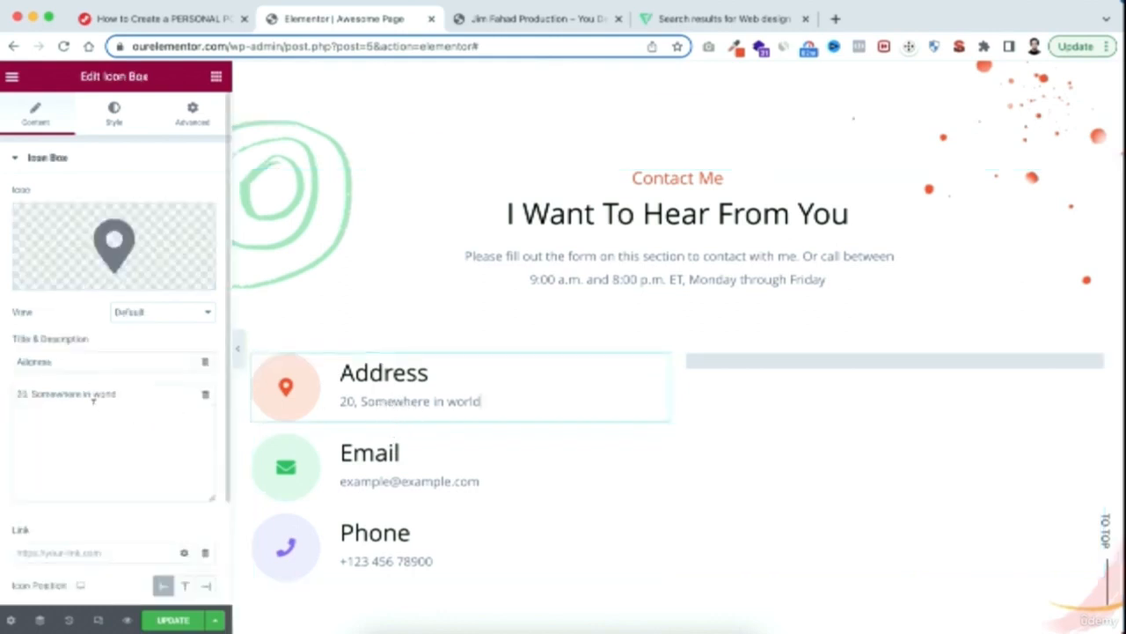
left_click_drag(31, 393, 2, 396)
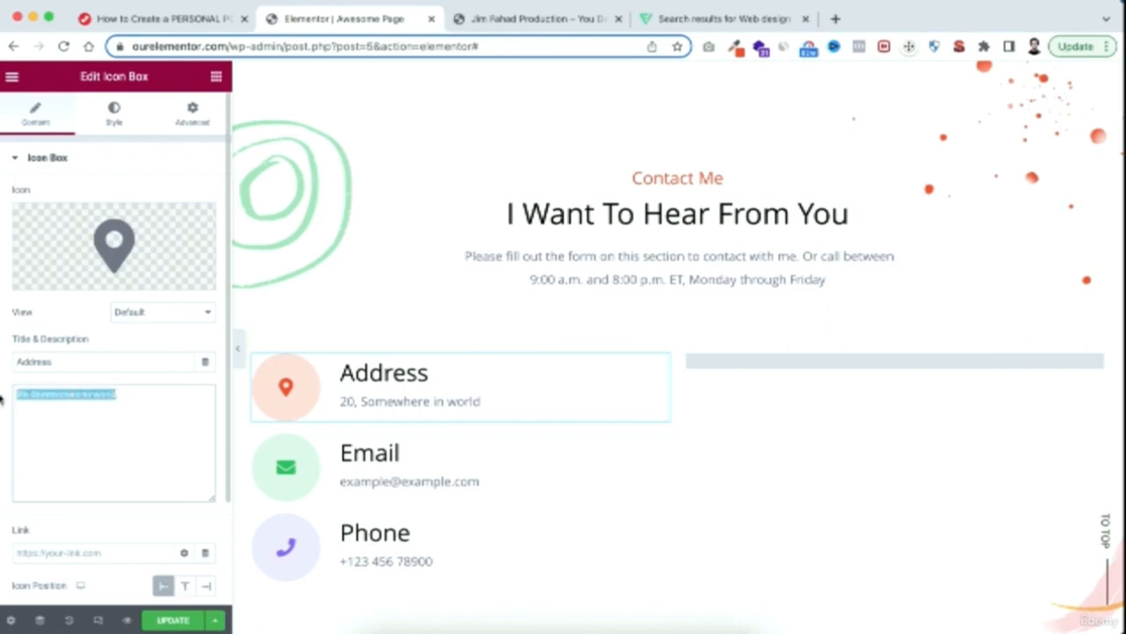
Replace the placeholder description of the Email icon box with the site owner's e-mail address
left_click(393, 481)
left_click(132, 393)
left_click_drag(132, 393, 3, 392)
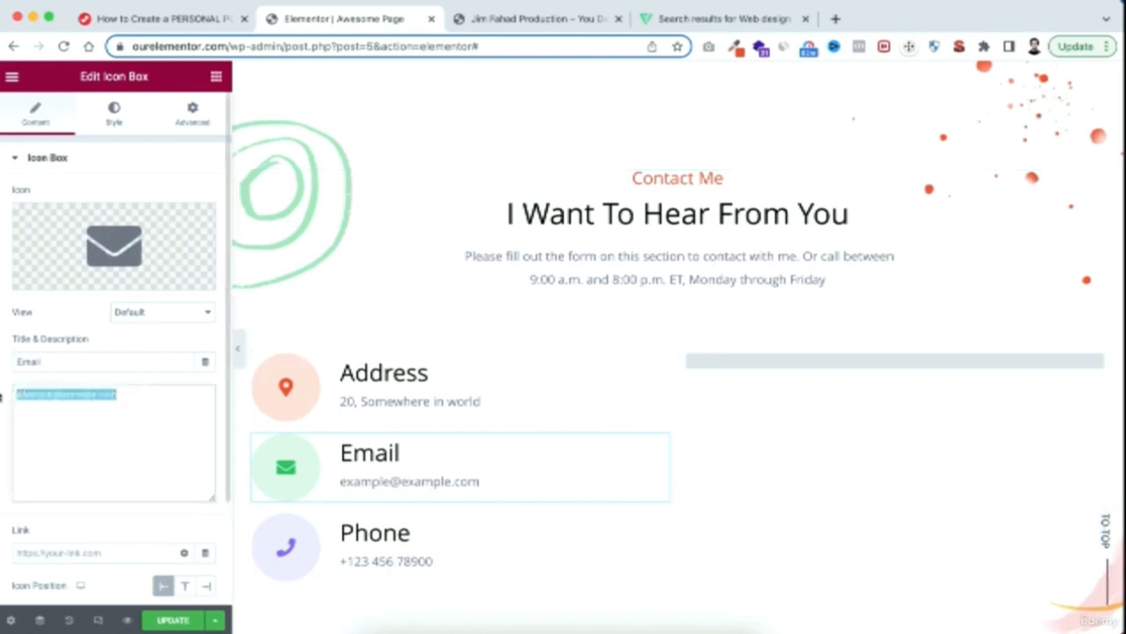
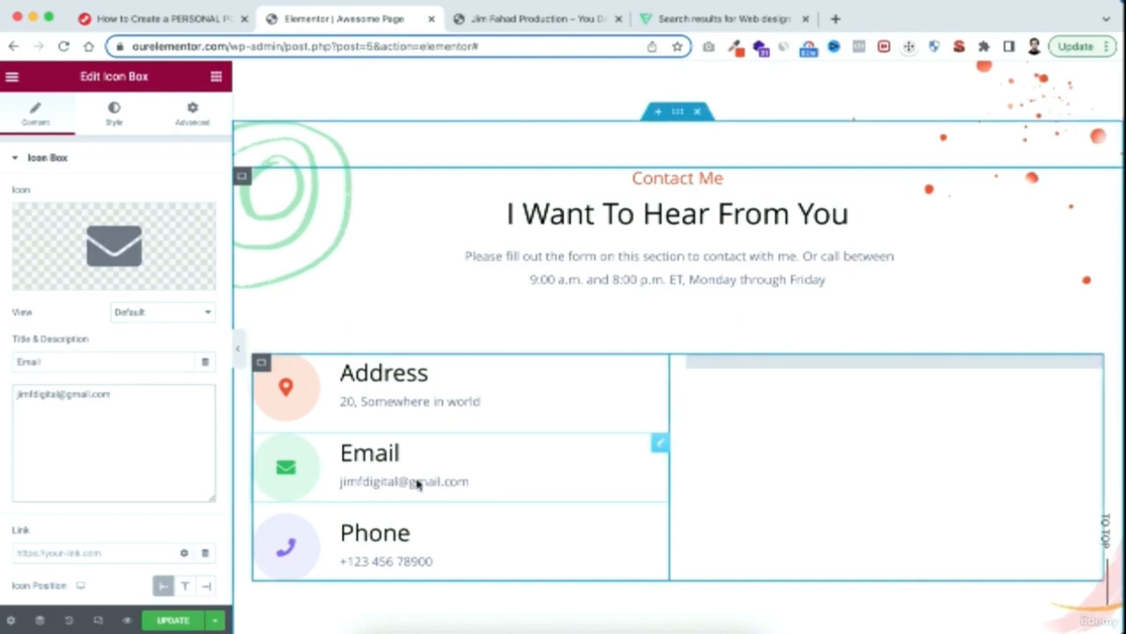
Replace the placeholder number in the Phone icon box with the site owner's phone number
scroll(418, 482, "down", 2)
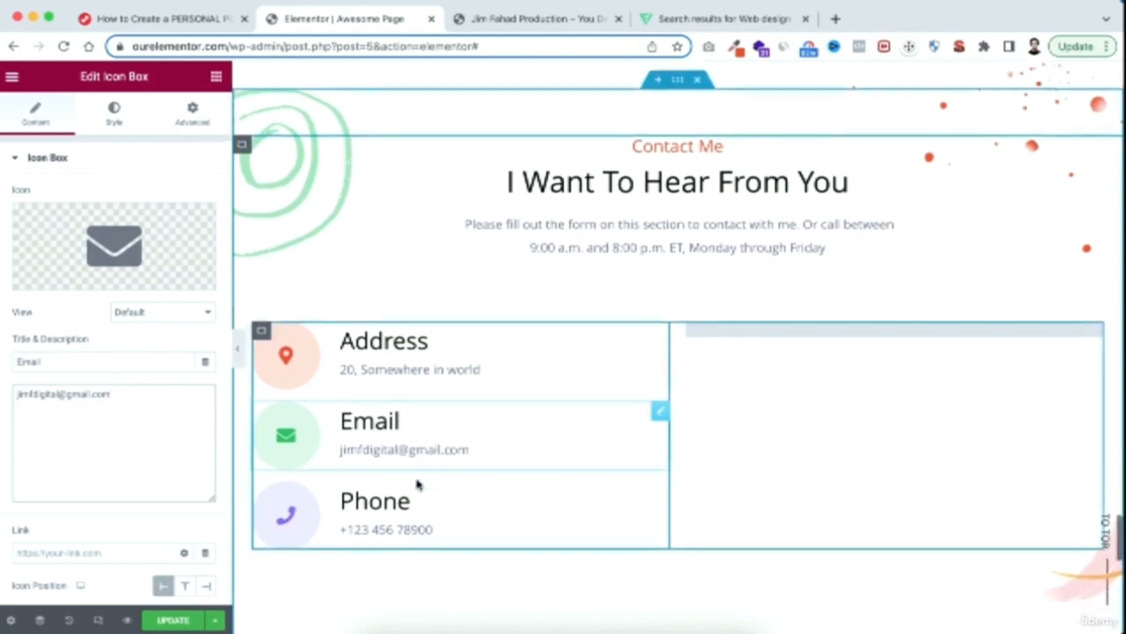
left_click(389, 532)
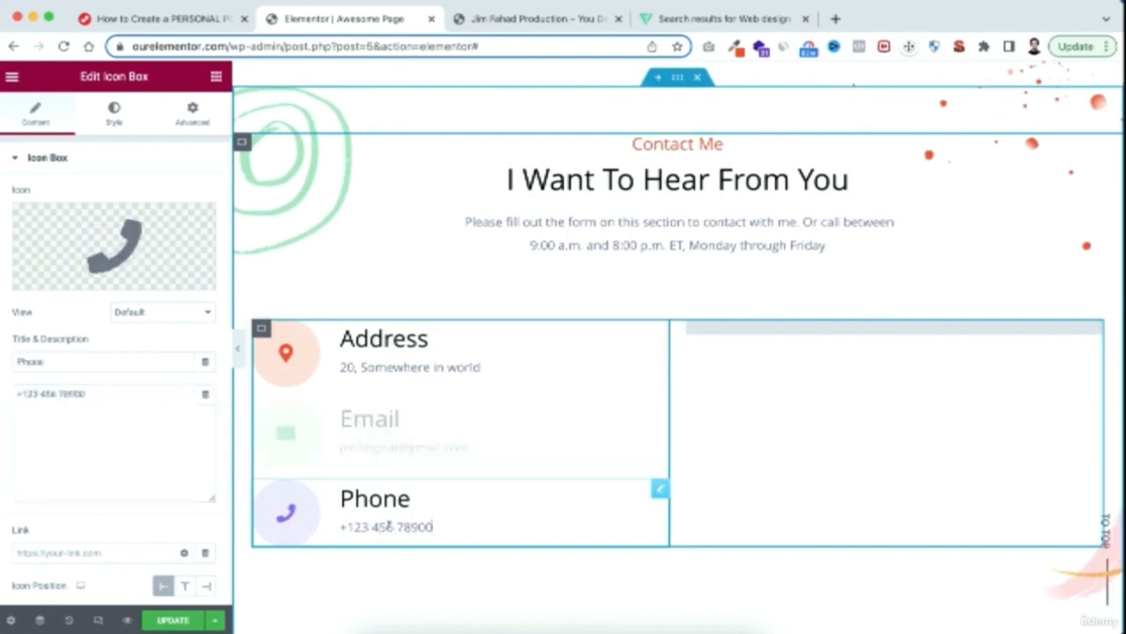
left_click_drag(93, 394, 18, 393)
key("super+v")
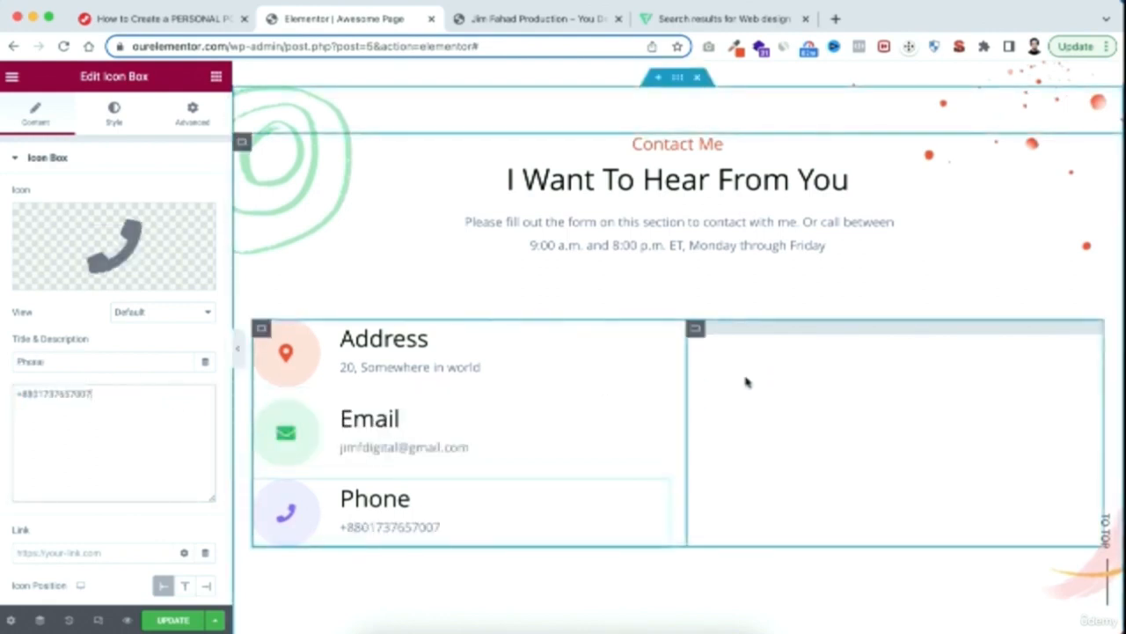
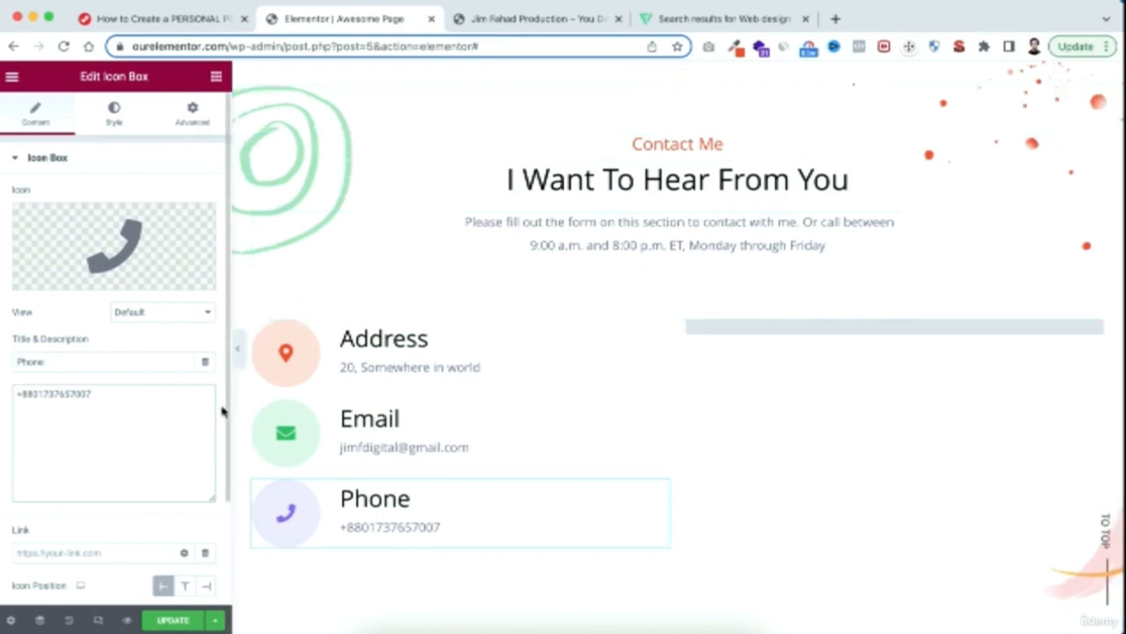
Update the page with the edited contact details and exit the Elementor editor to the WordPress dashboard
left_click(176, 620)
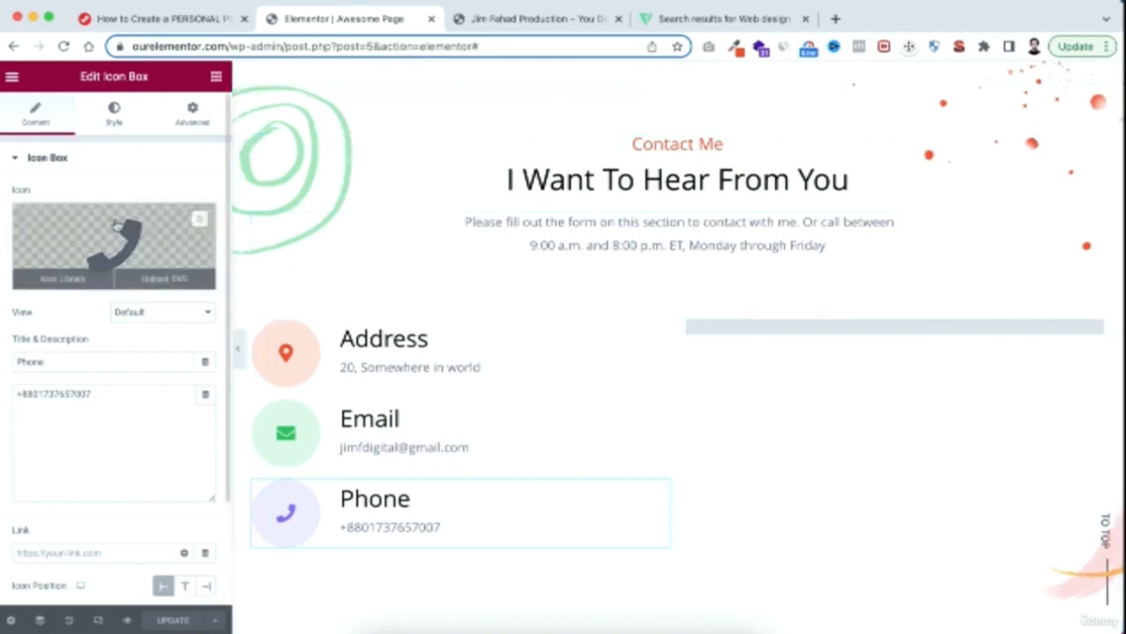
left_click(11, 78)
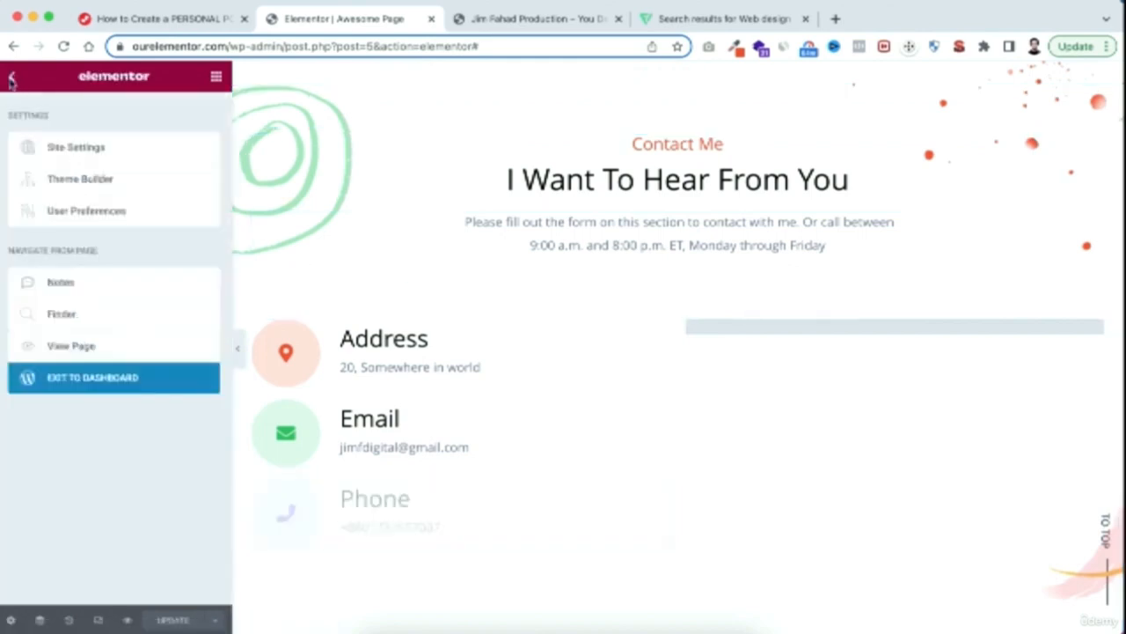
left_click(99, 382)
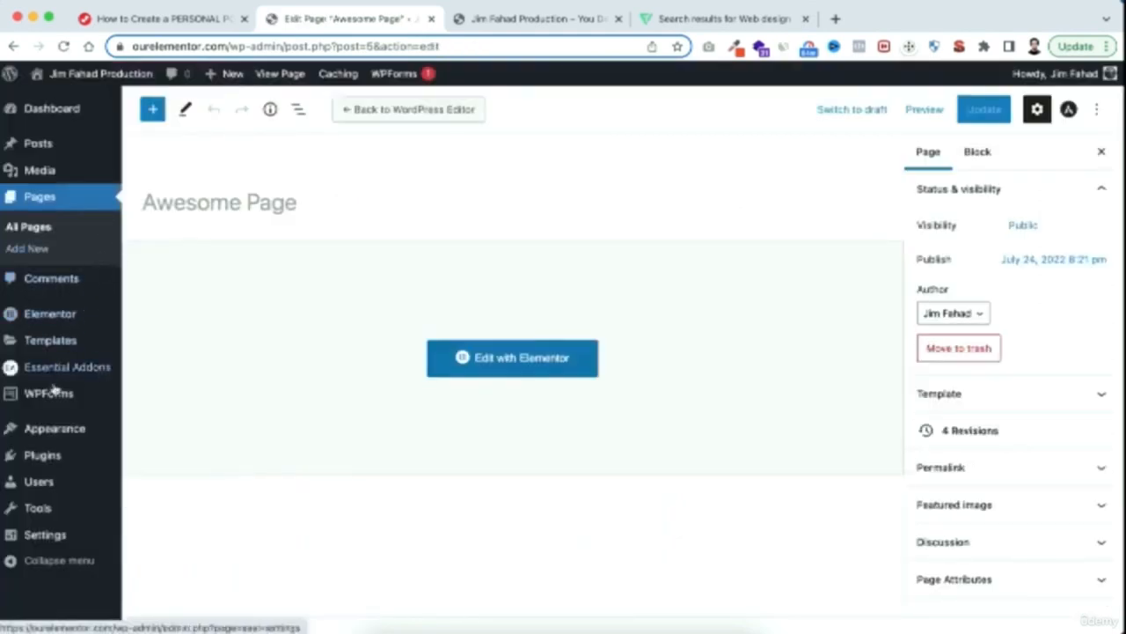
Create a new WPForms form from the Simple Contact Form template, named with the site owner's first name in the possessive plus "Form"
mouse_move(39, 398)
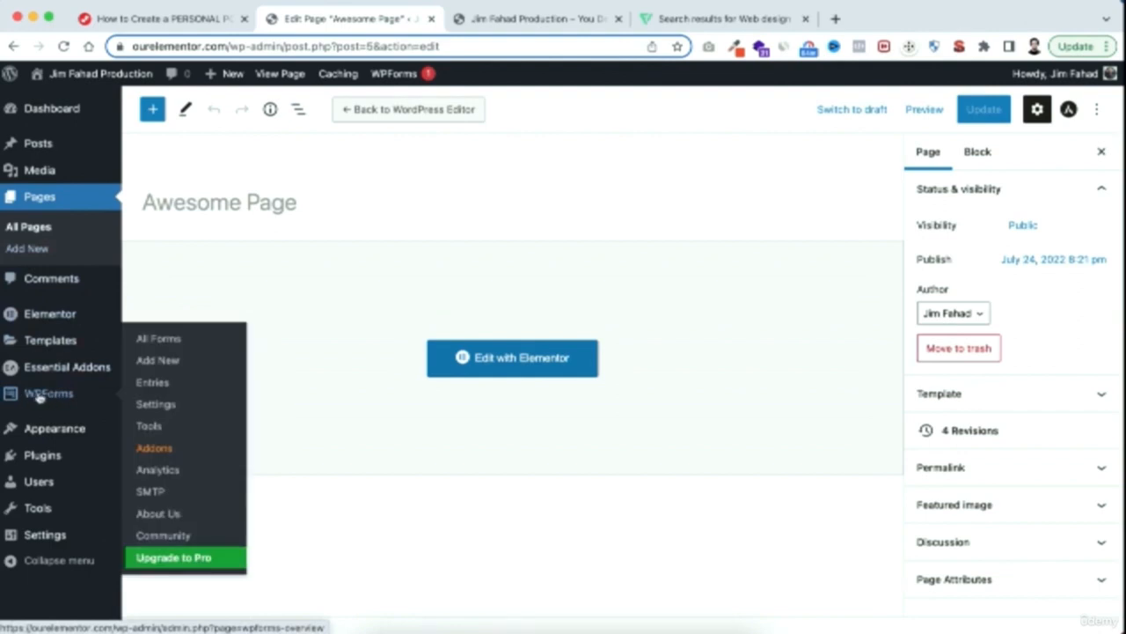
left_click(164, 362)
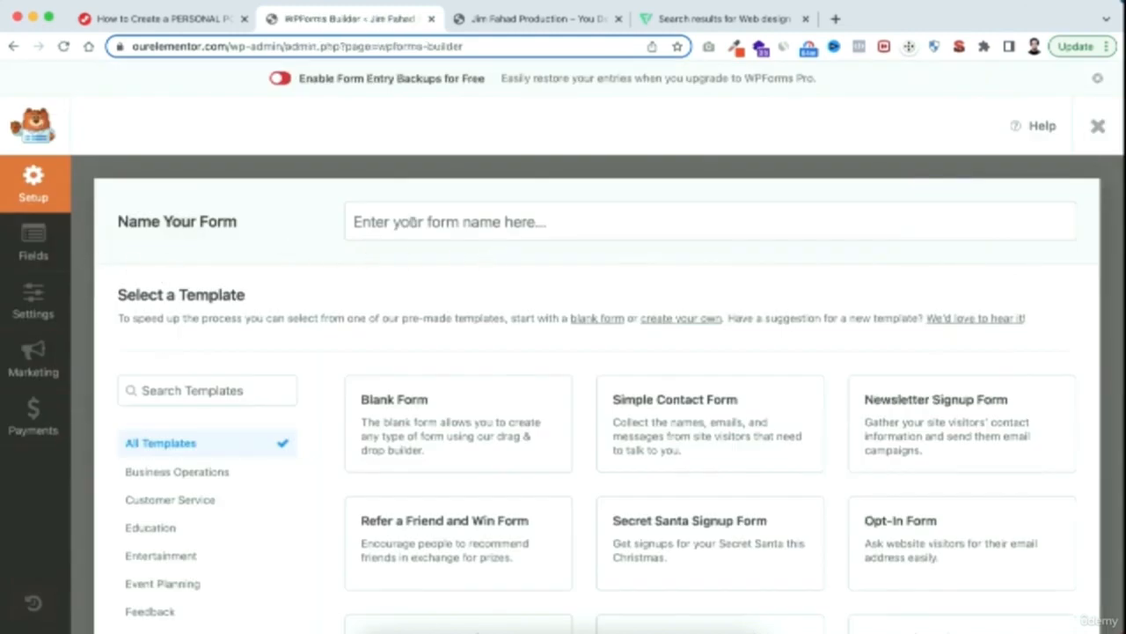
left_click(411, 222)
type("Jim's Form")
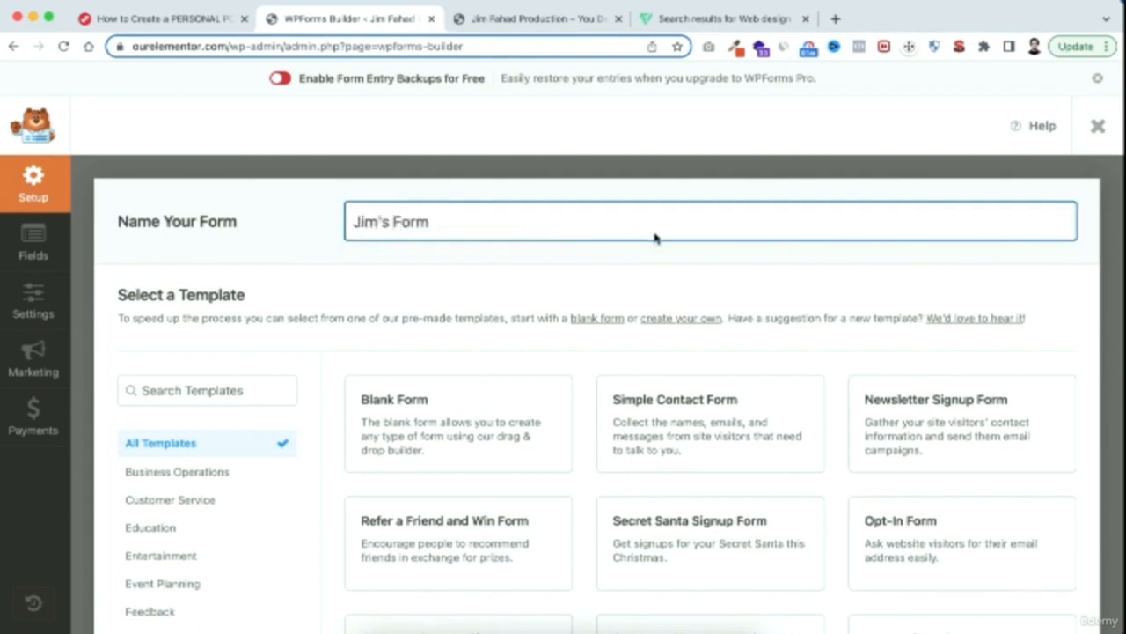
mouse_move(683, 393)
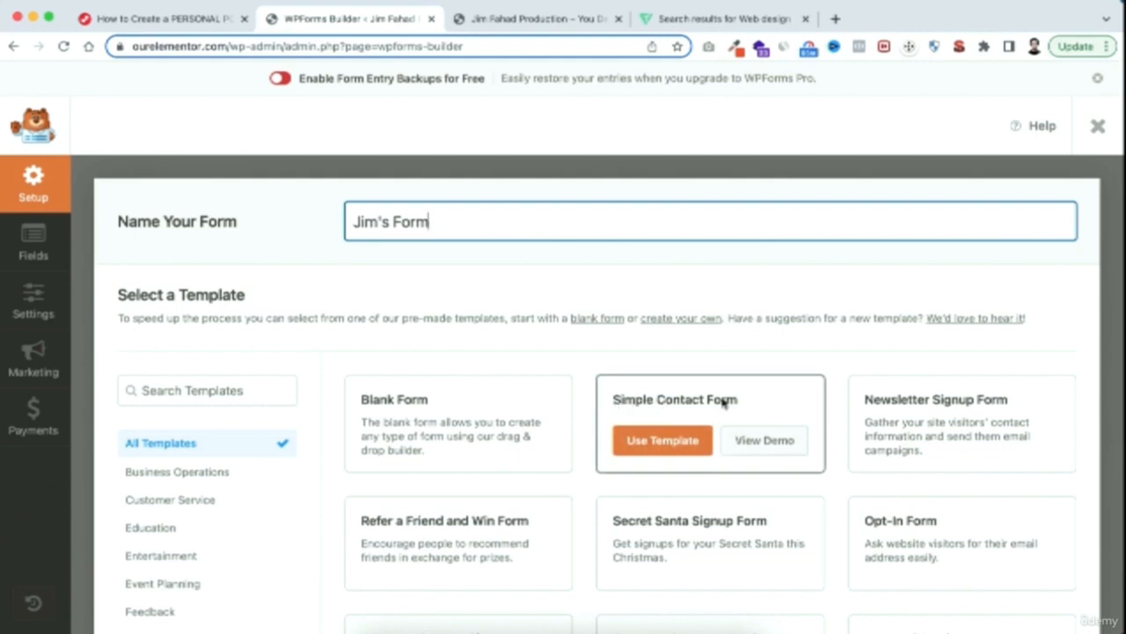
left_click(664, 446)
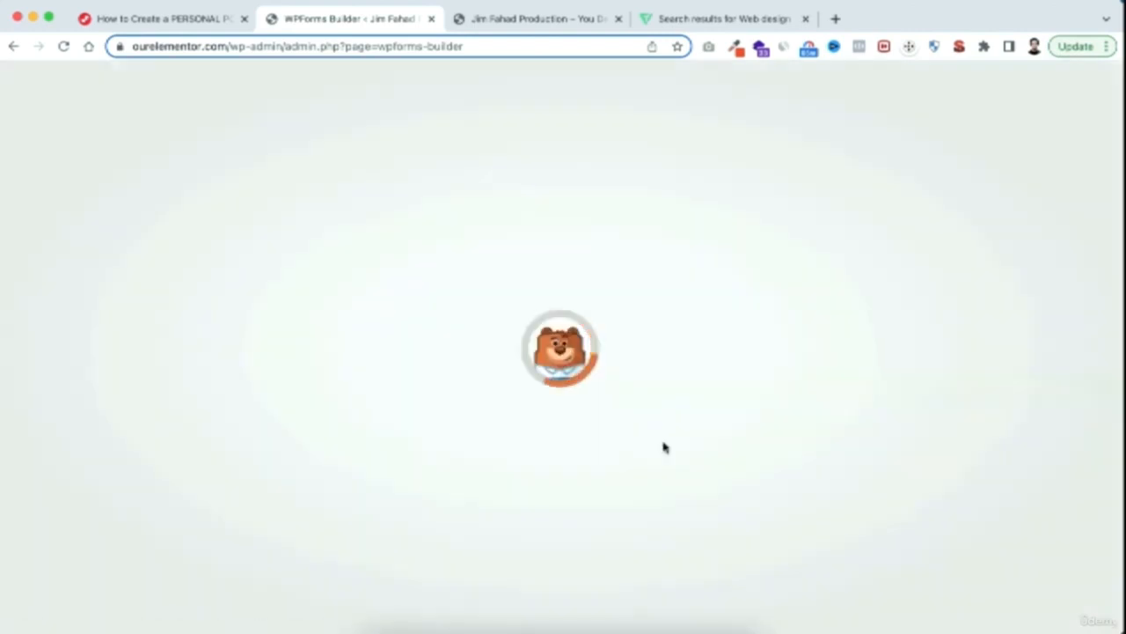
Set the format of the form's Name field to Simple
scroll(573, 299, "down", 1)
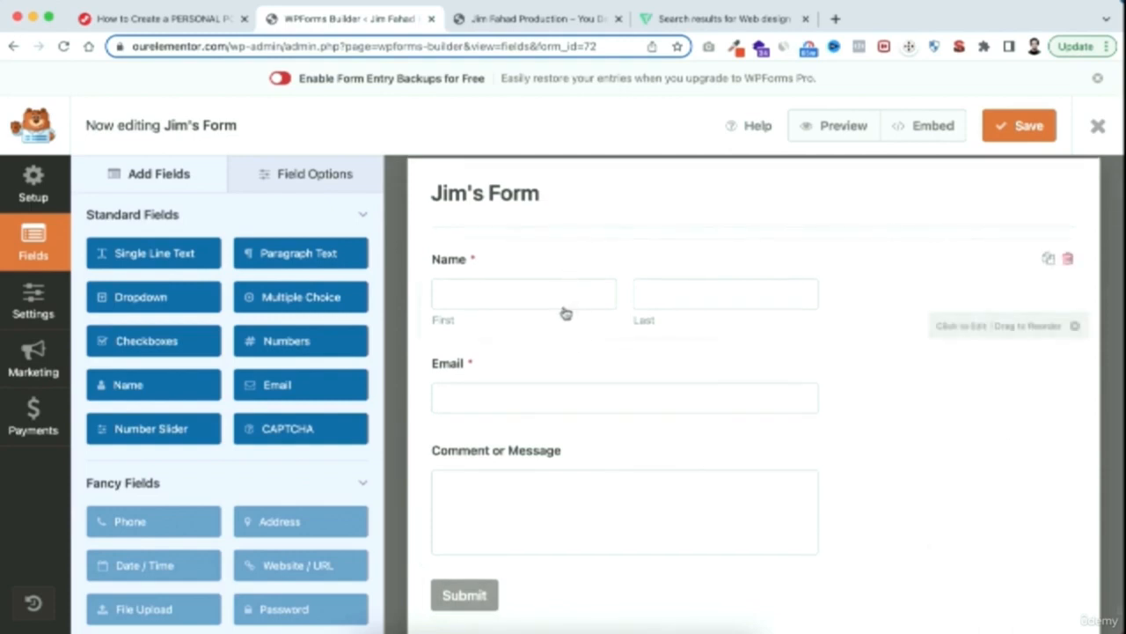
left_click(546, 267)
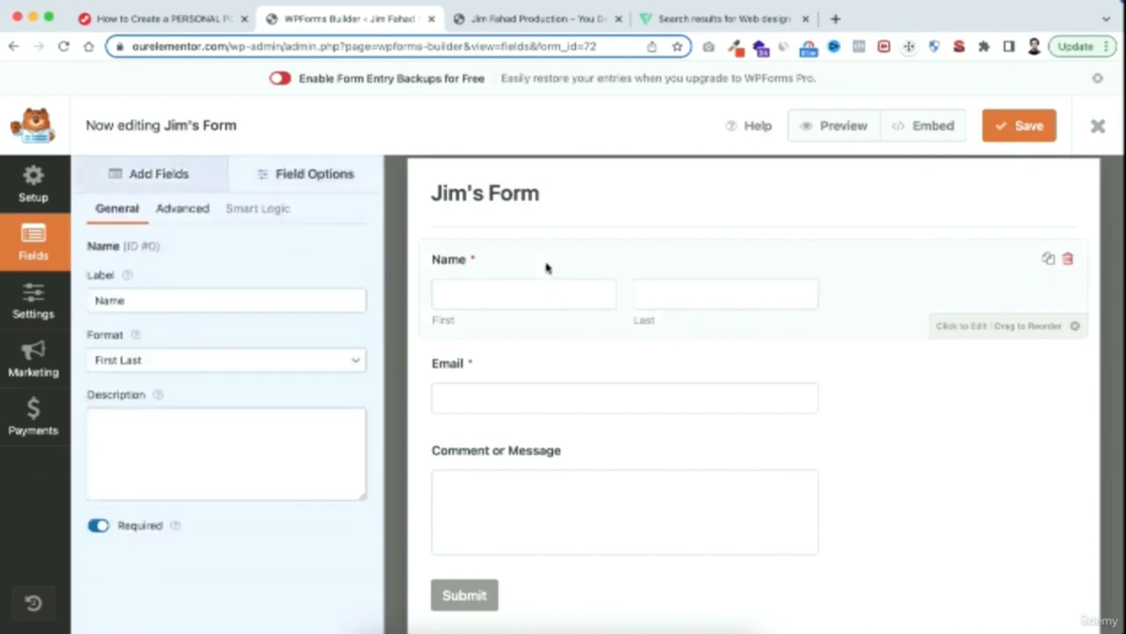
left_click(160, 365)
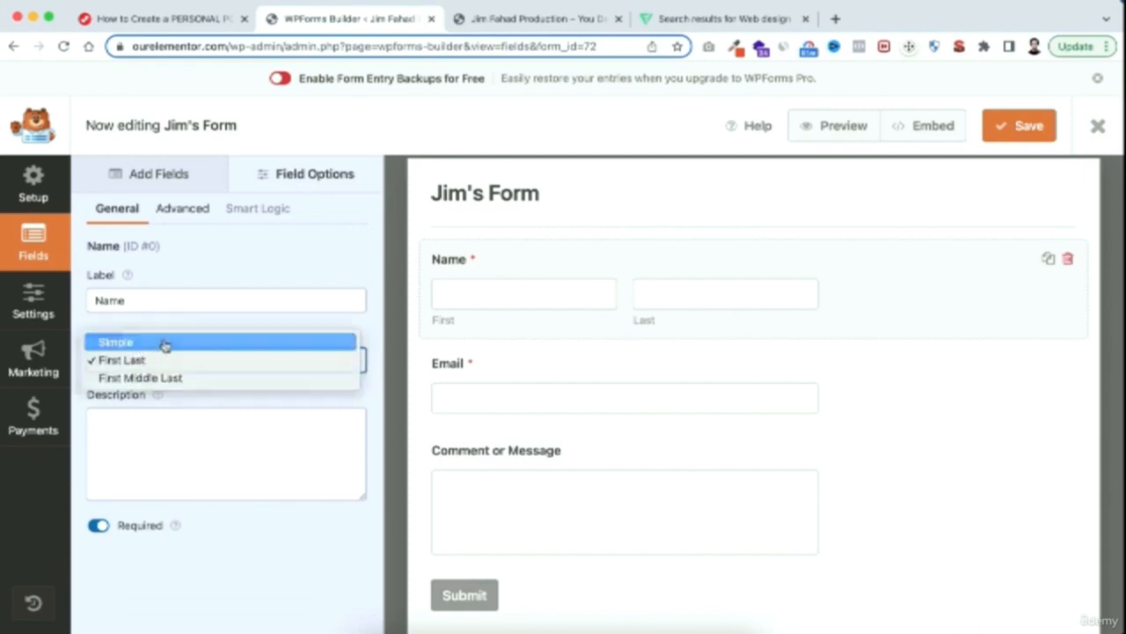
left_click(164, 343)
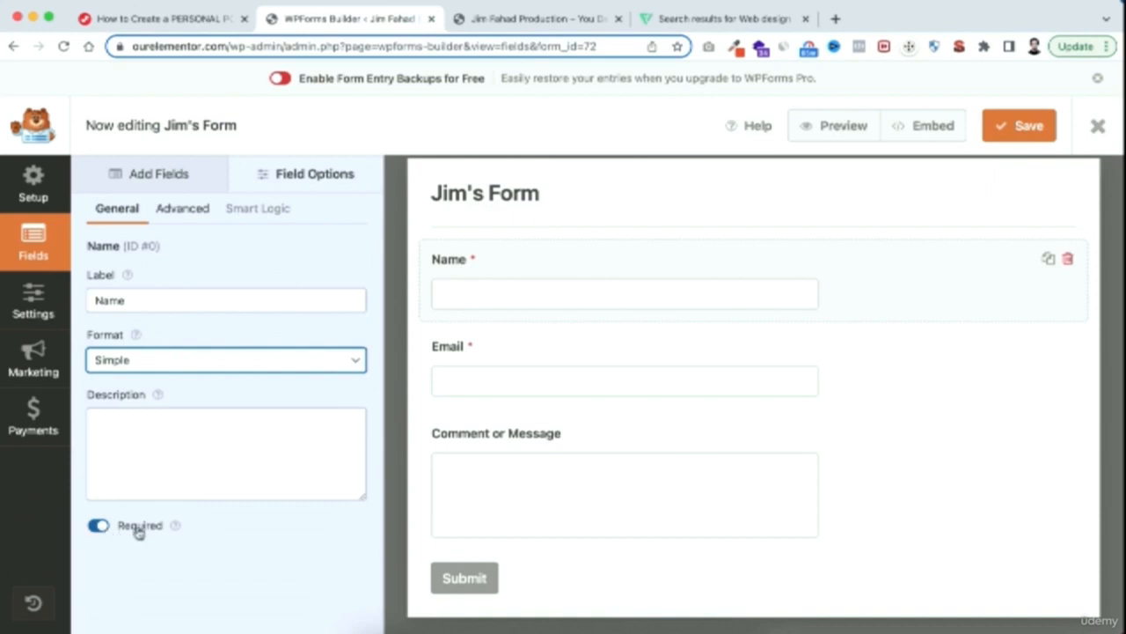
Hide the Name field's label and set its placeholder to "Your Name"
left_click(183, 213)
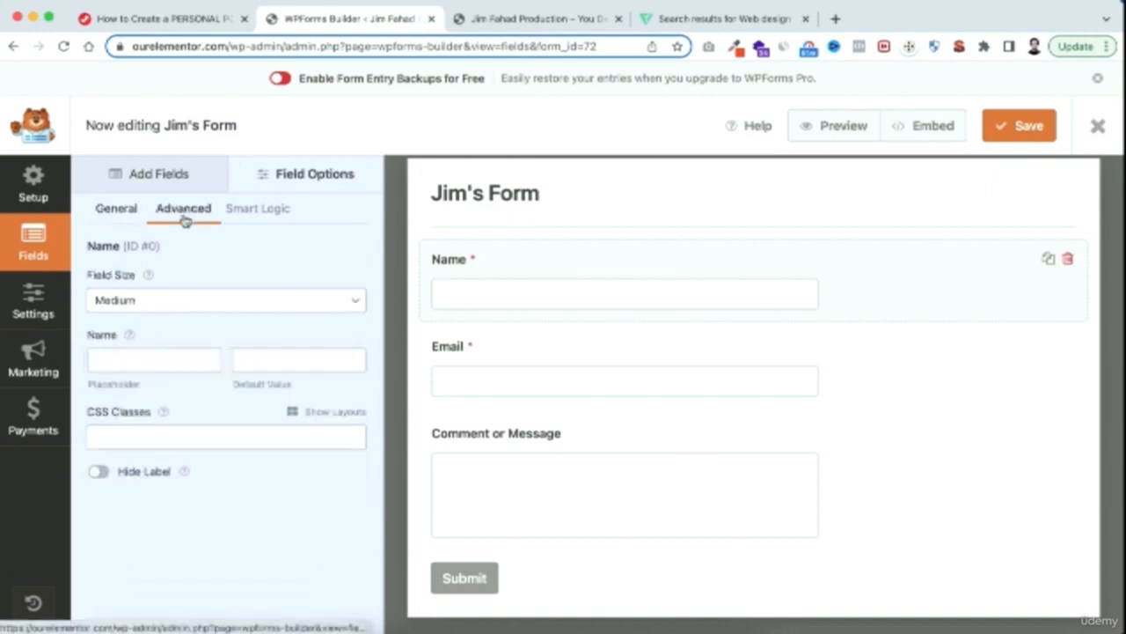
left_click(98, 471)
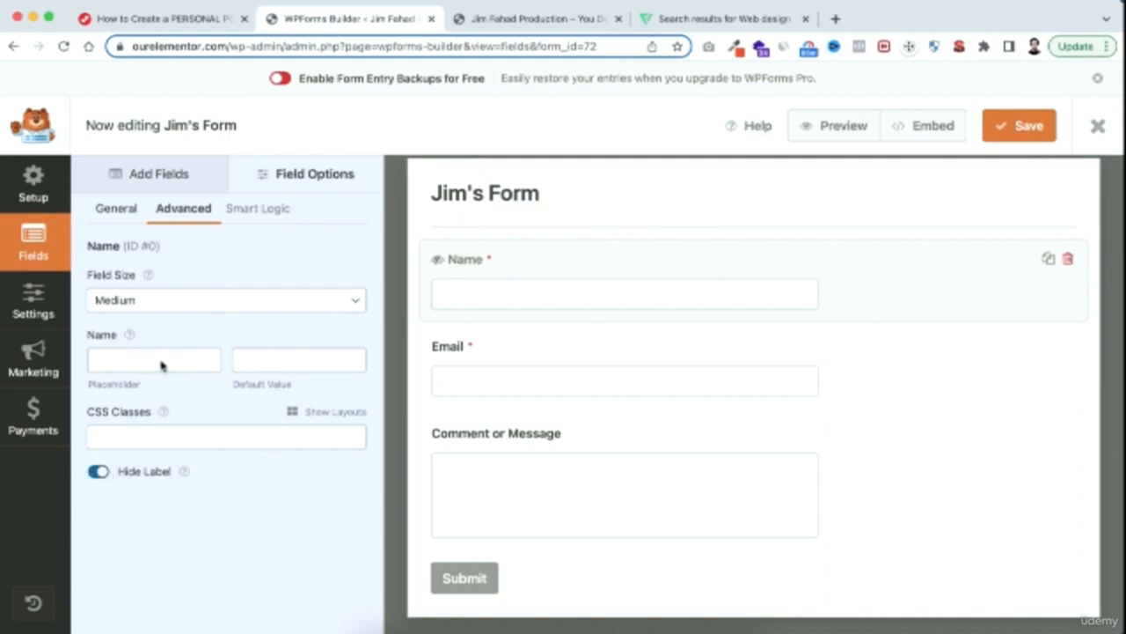
left_click(141, 365)
type("Your Name")
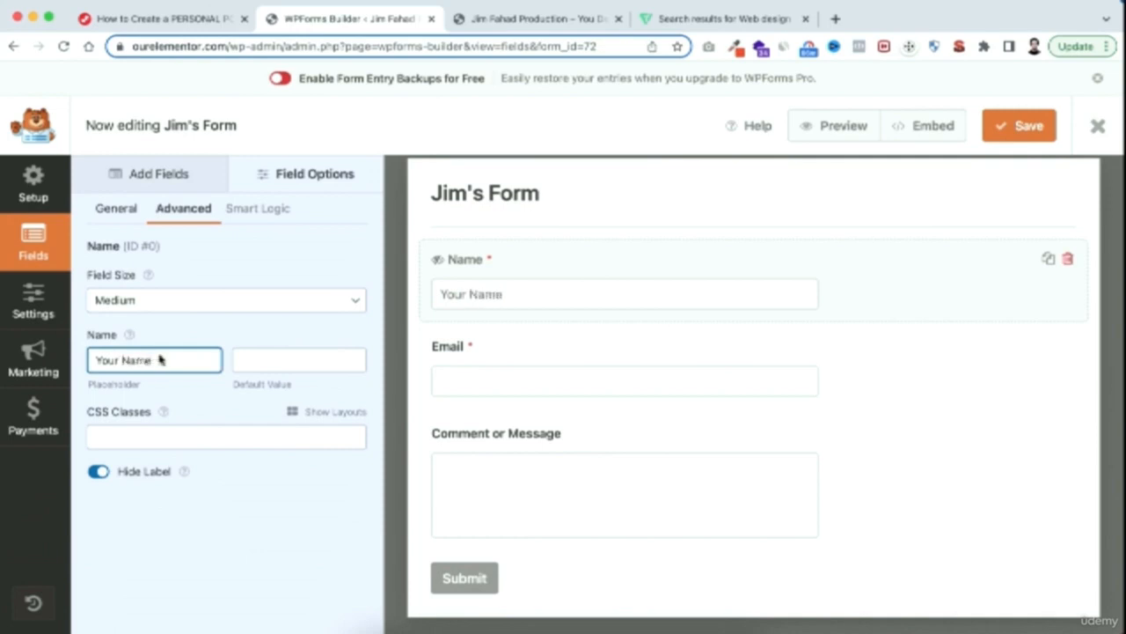
Hide the Email field's label and set its placeholder text to "Your Email"
left_click(519, 352)
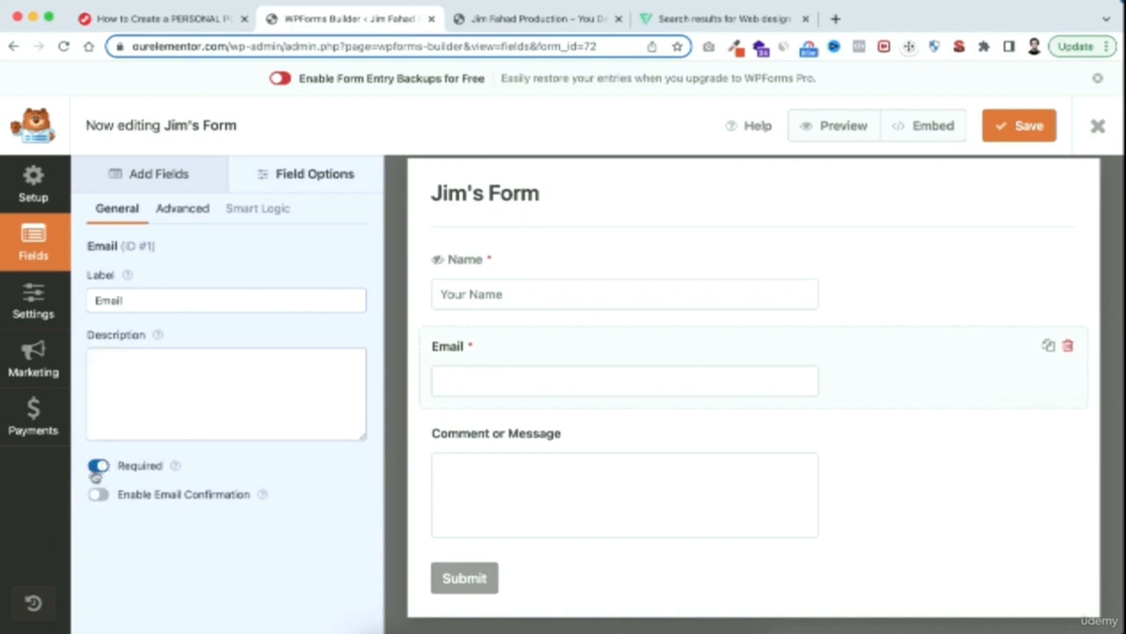
left_click(179, 211)
scroll(177, 475, "down", 2)
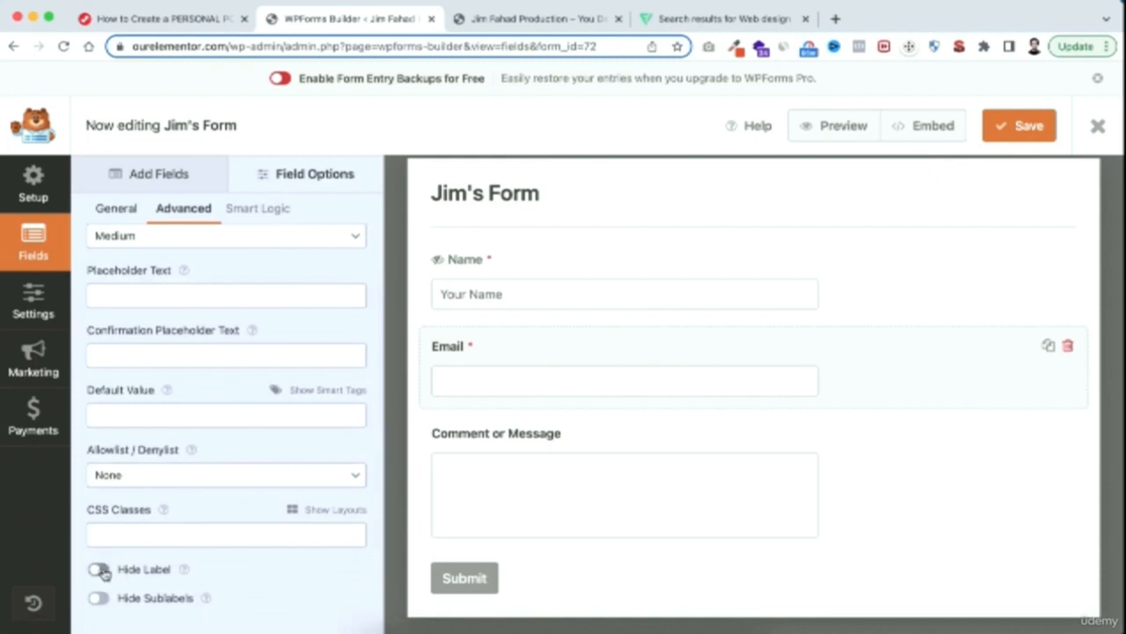
left_click(99, 570)
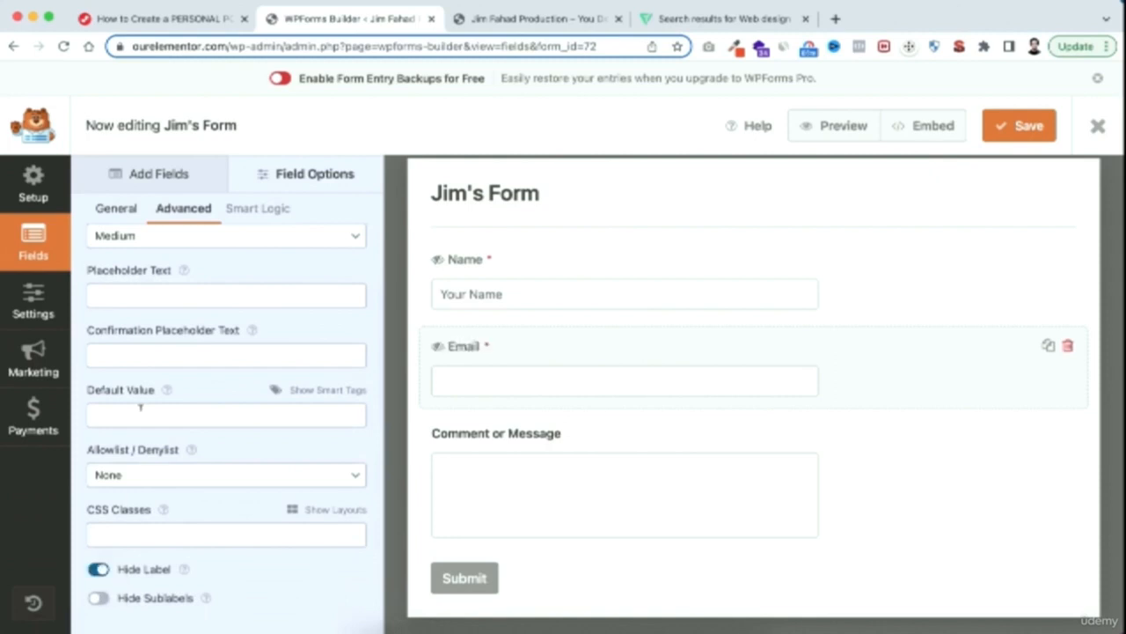
scroll(140, 407, "up", 2)
left_click(140, 338)
type("Your Email")
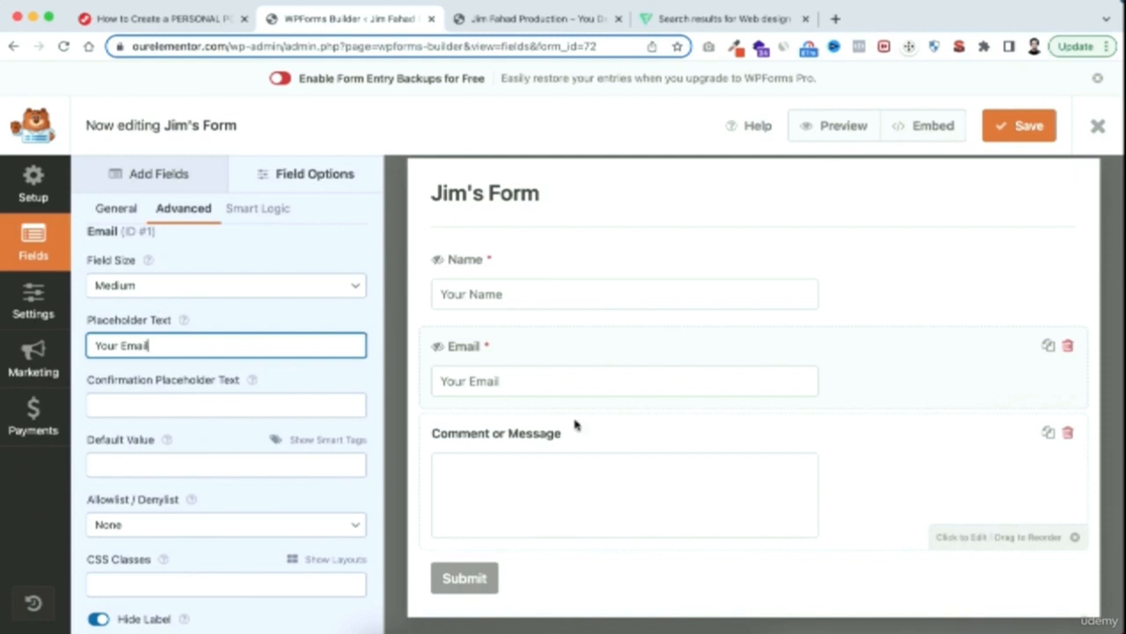
Add a Numbers field to the form and place it between the Email and Comment or Message fields
left_click(156, 176)
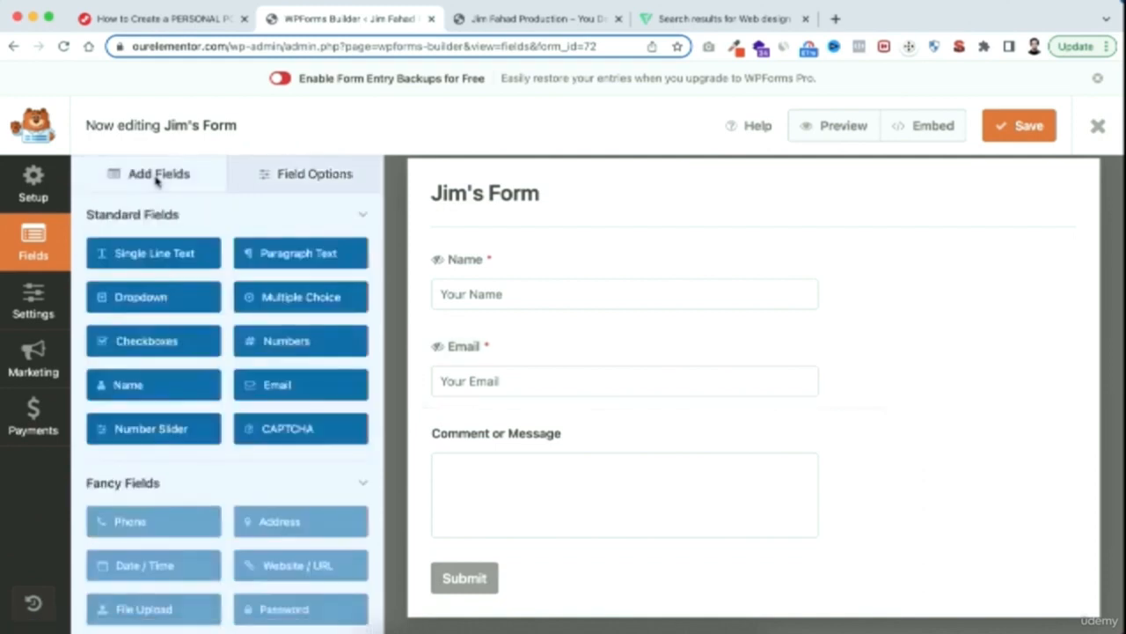
left_click(283, 351)
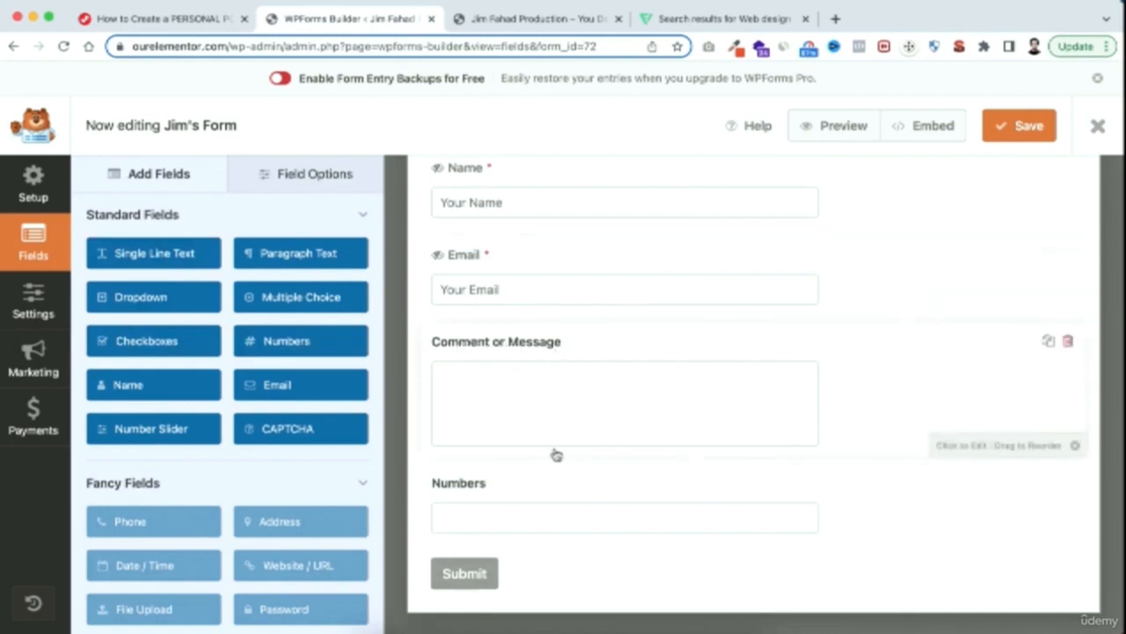
left_click_drag(528, 481, 529, 402)
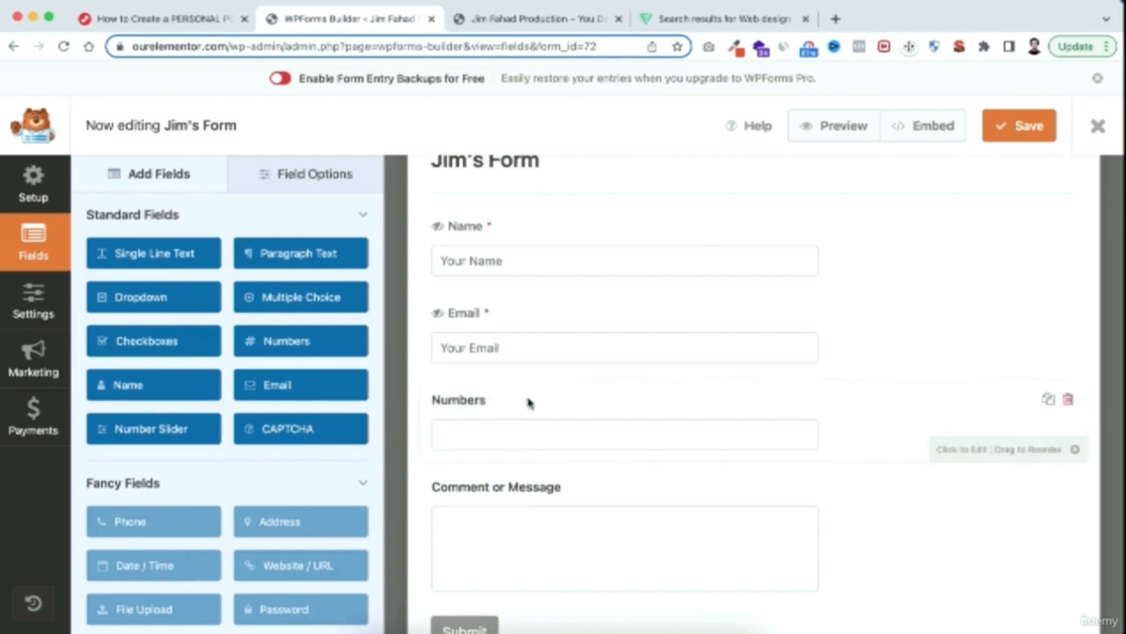
Hide the Numbers field's label and set its placeholder text to "Your Phone"
left_click(539, 402)
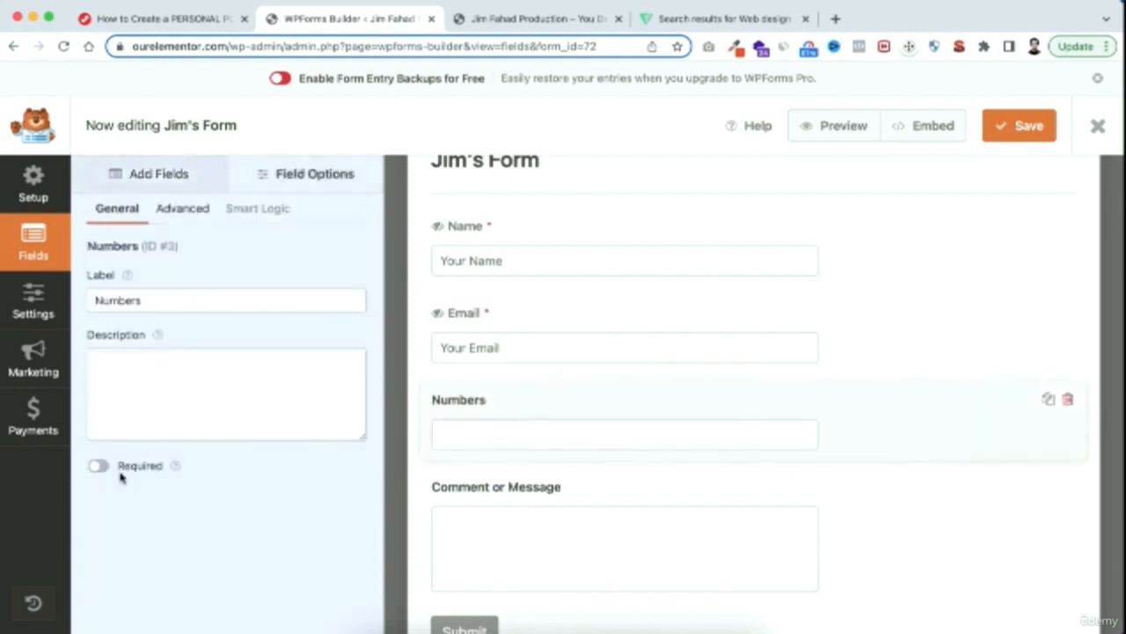
left_click(183, 211)
left_click(100, 514)
left_click(153, 363)
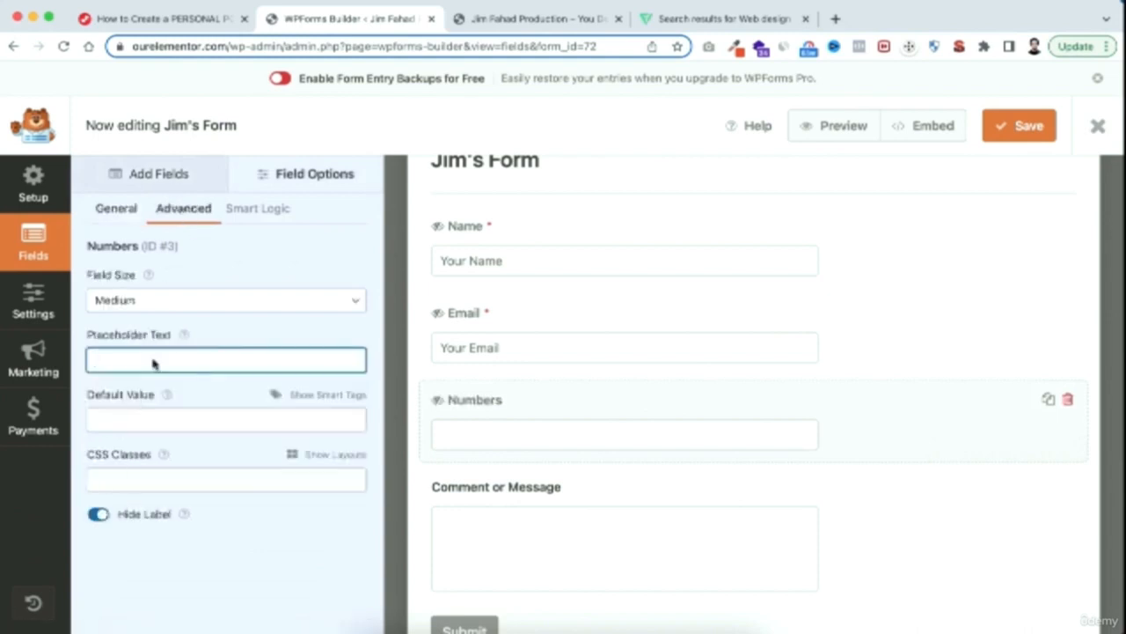
type("Your Phone")
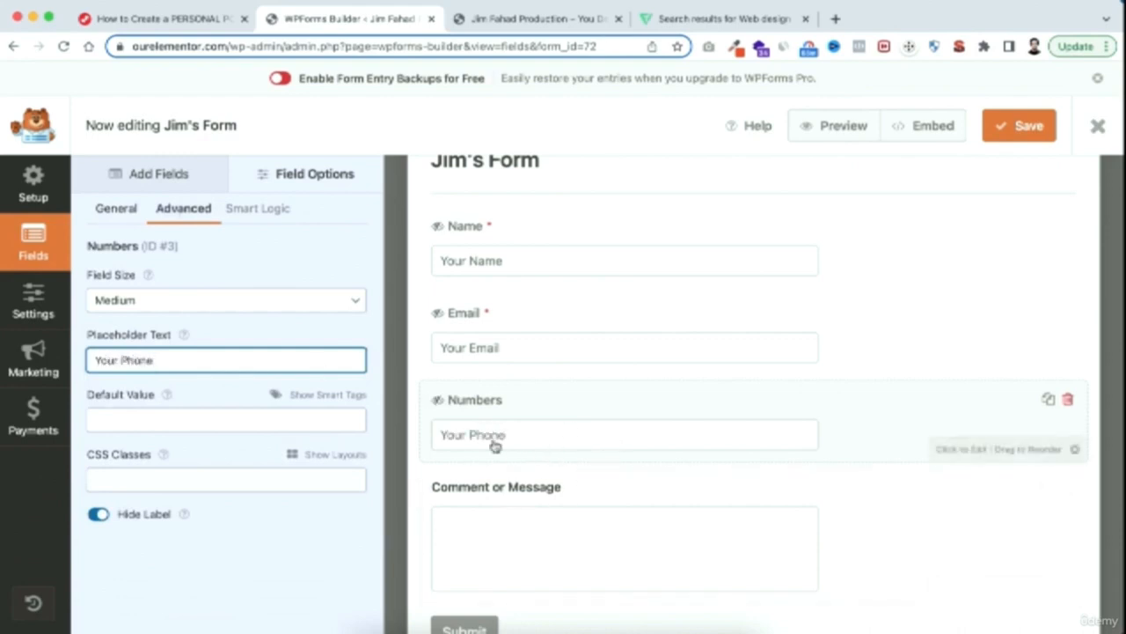
Add a Single Line Text field to the form and place it between the Numbers and Comment or Message fields
left_click(141, 176)
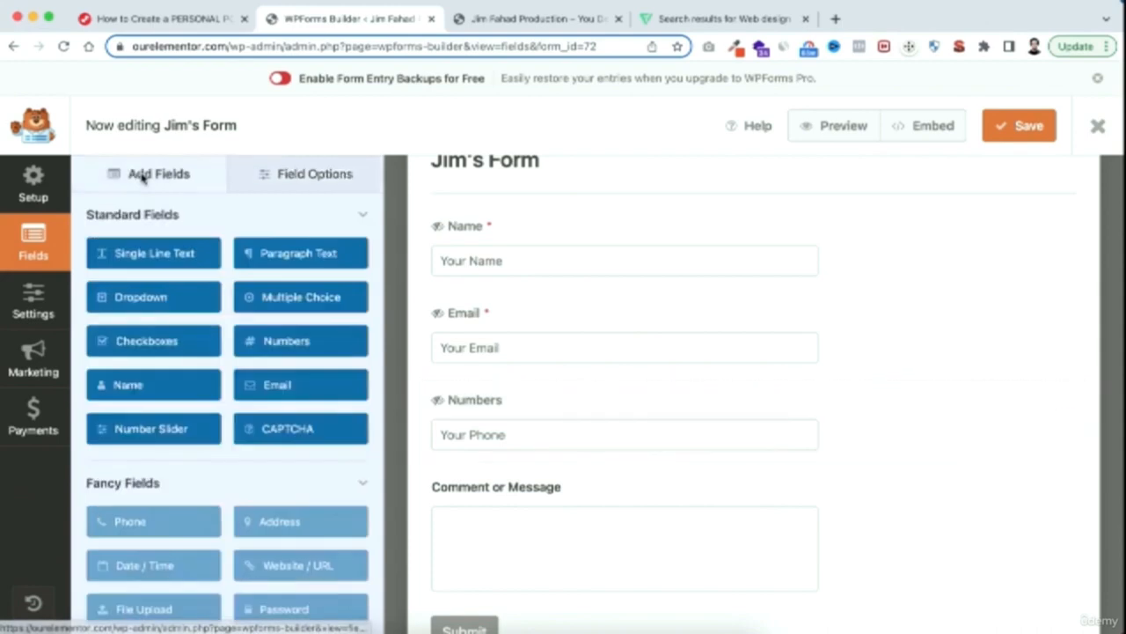
left_click(158, 256)
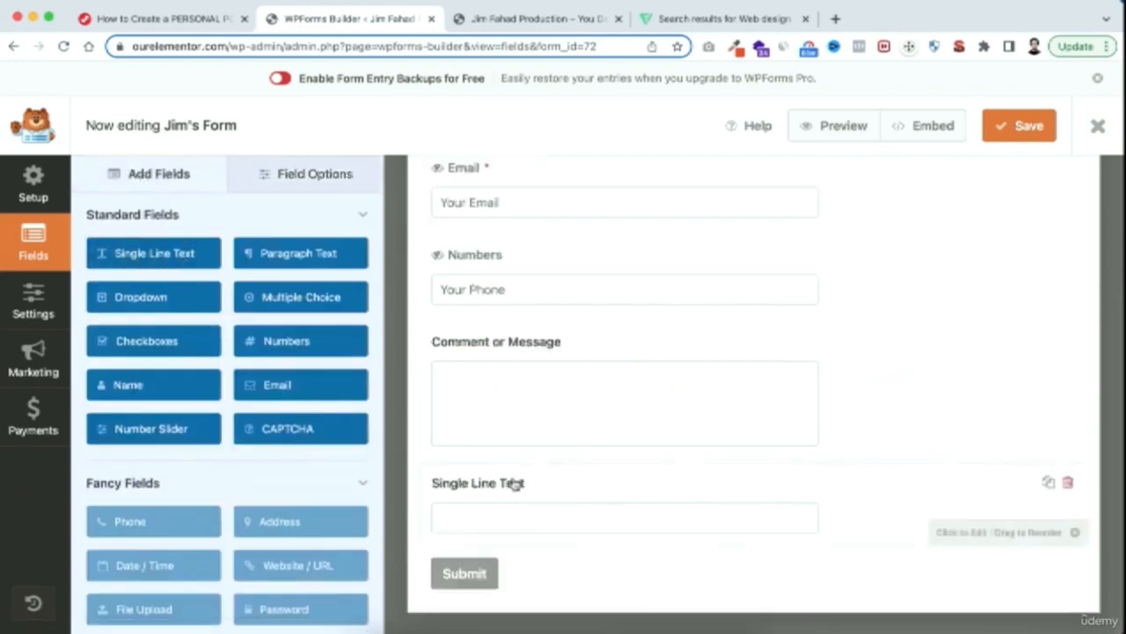
left_click_drag(548, 495, 543, 410)
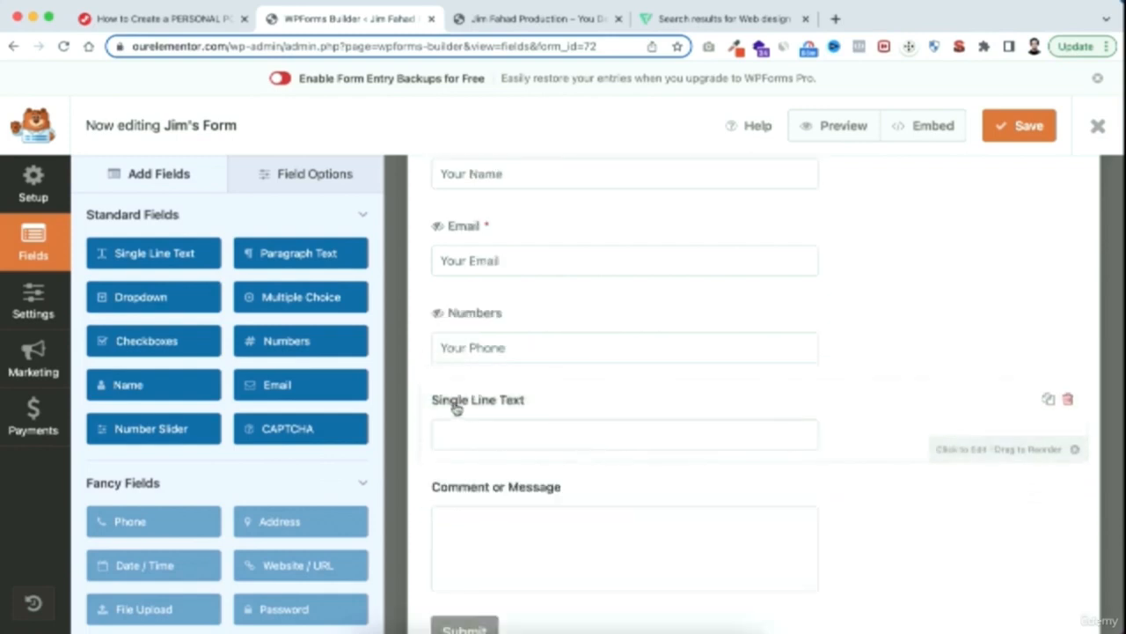
Hide the Single Line Text field's label and set its placeholder text to "Subject"
left_click(555, 399)
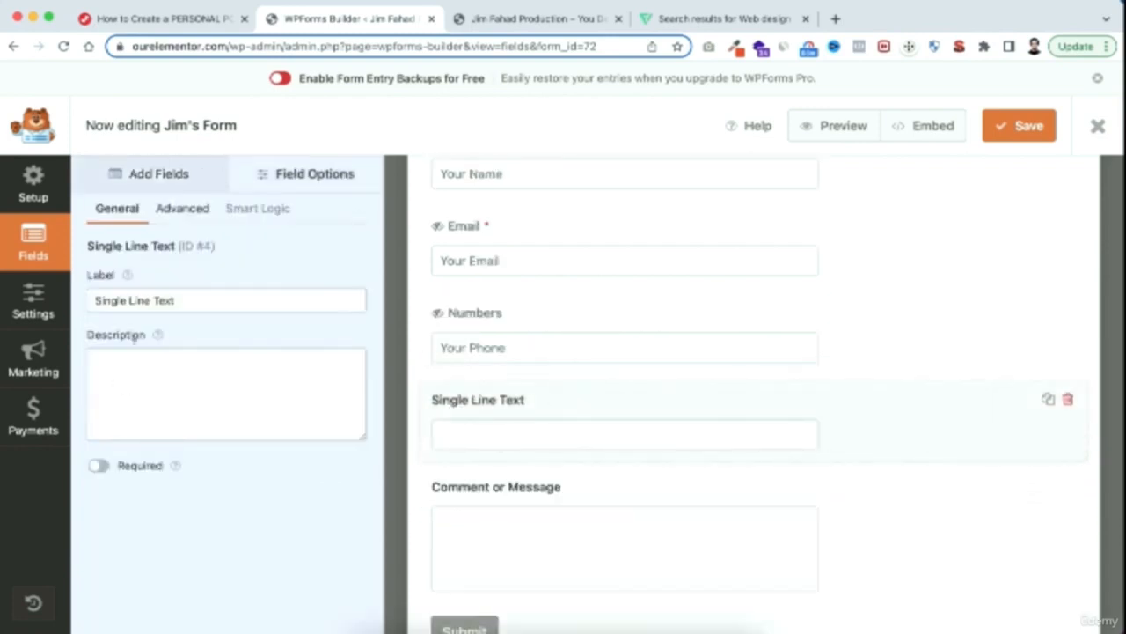
left_click(183, 208)
scroll(190, 445, "down", 1)
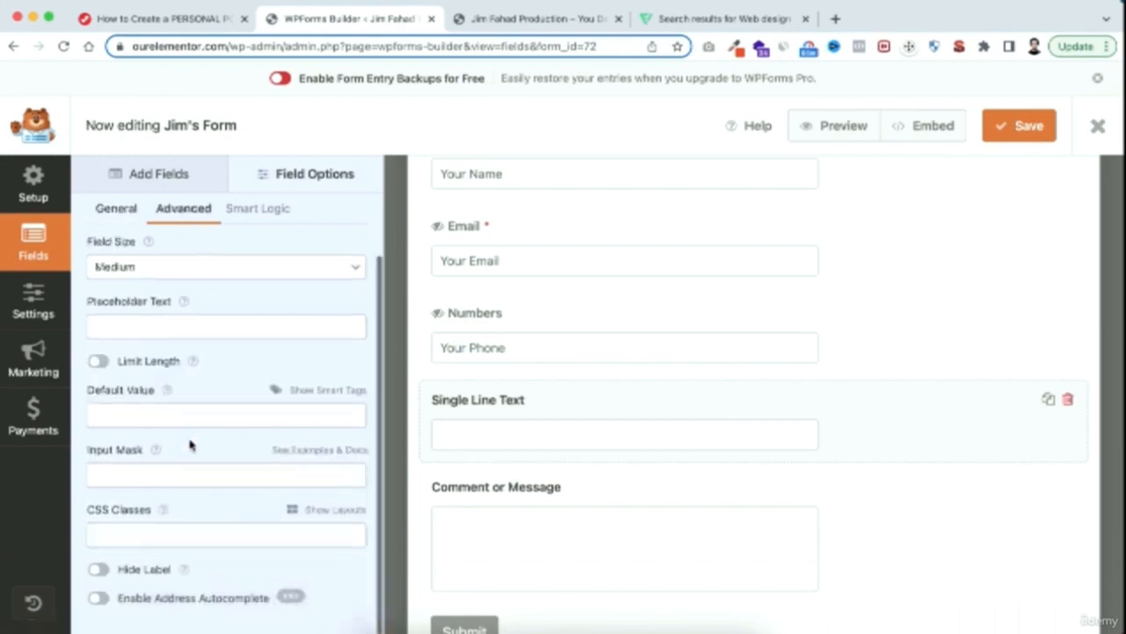
left_click(98, 569)
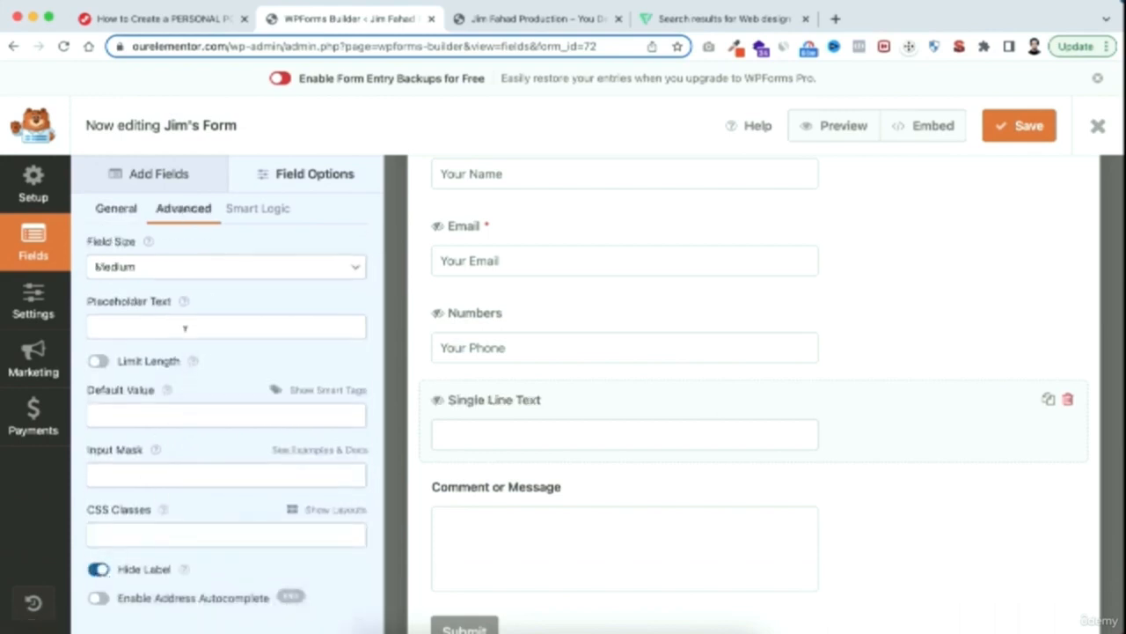
left_click(146, 322)
type("S")
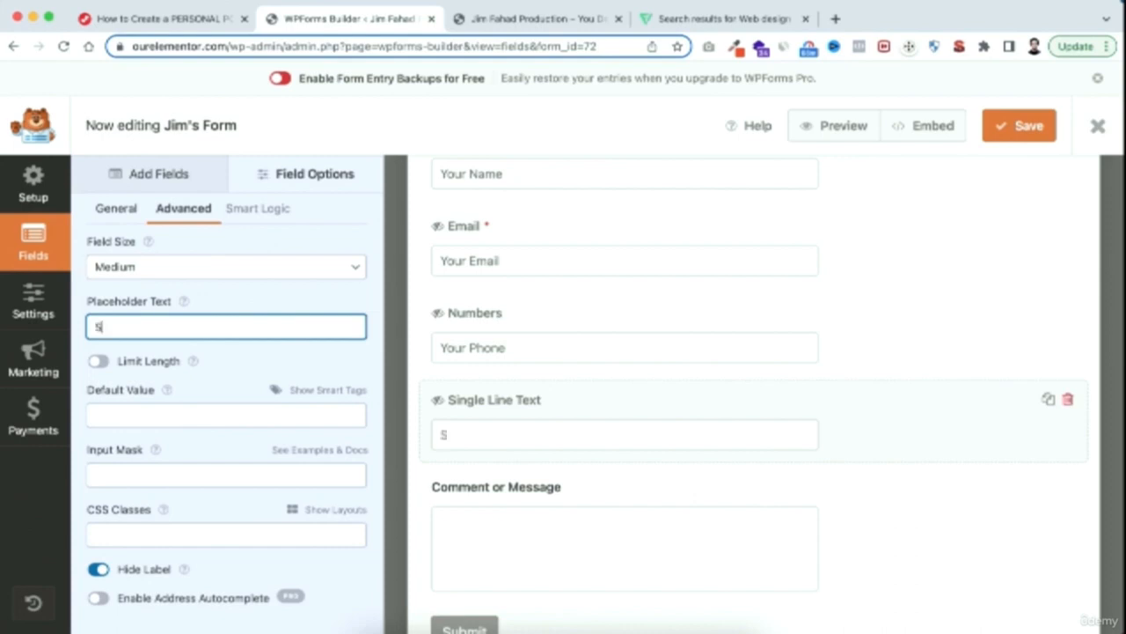
type("ubject")
Make the Comment or Message field required with its label hidden and the placeholder text "Write your message here"
left_click(566, 491)
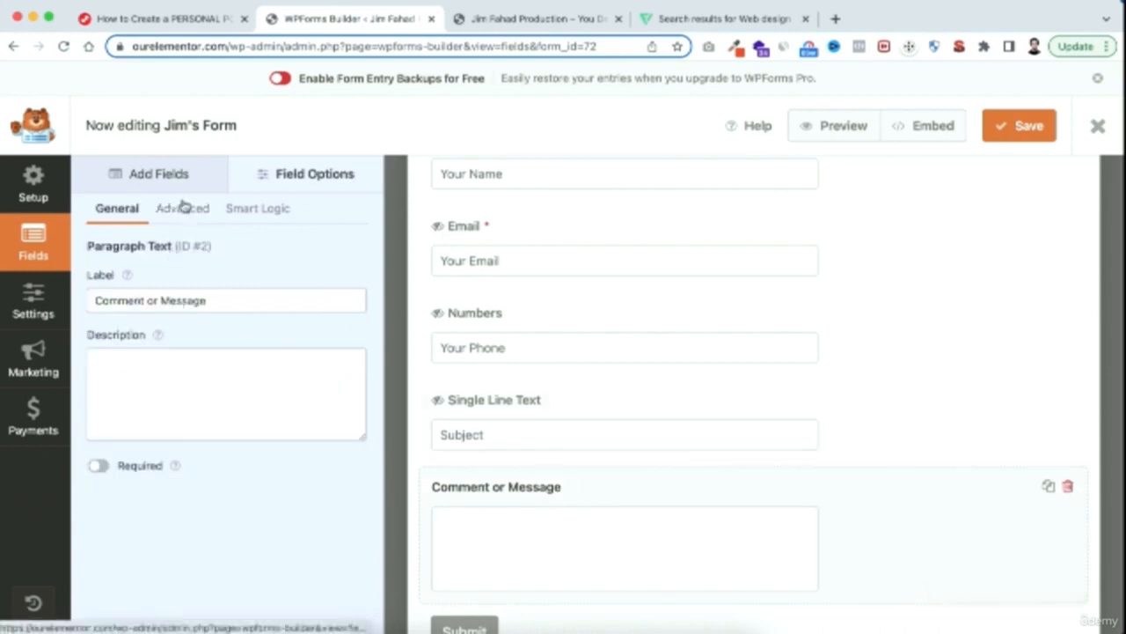
left_click(99, 465)
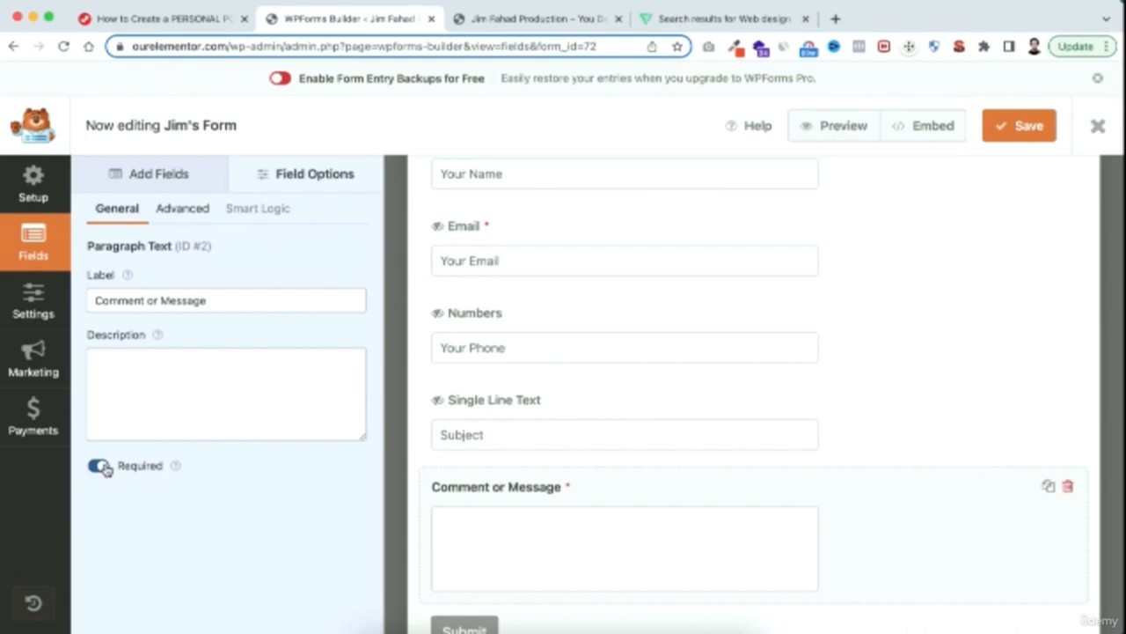
left_click(183, 209)
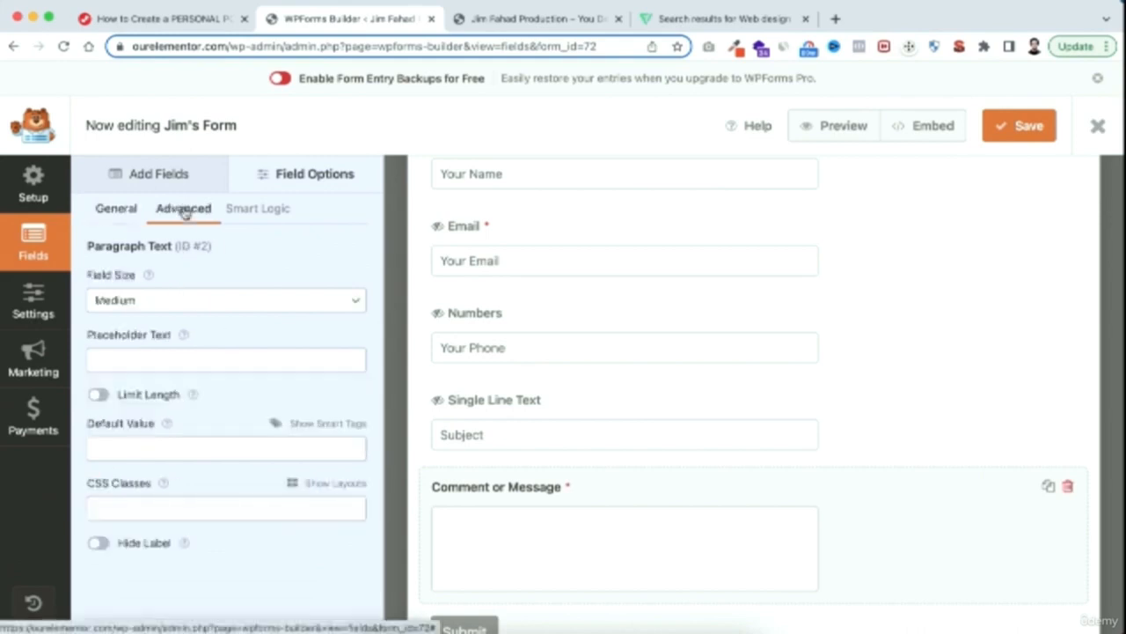
left_click(101, 543)
left_click(136, 353)
type("Write your message here")
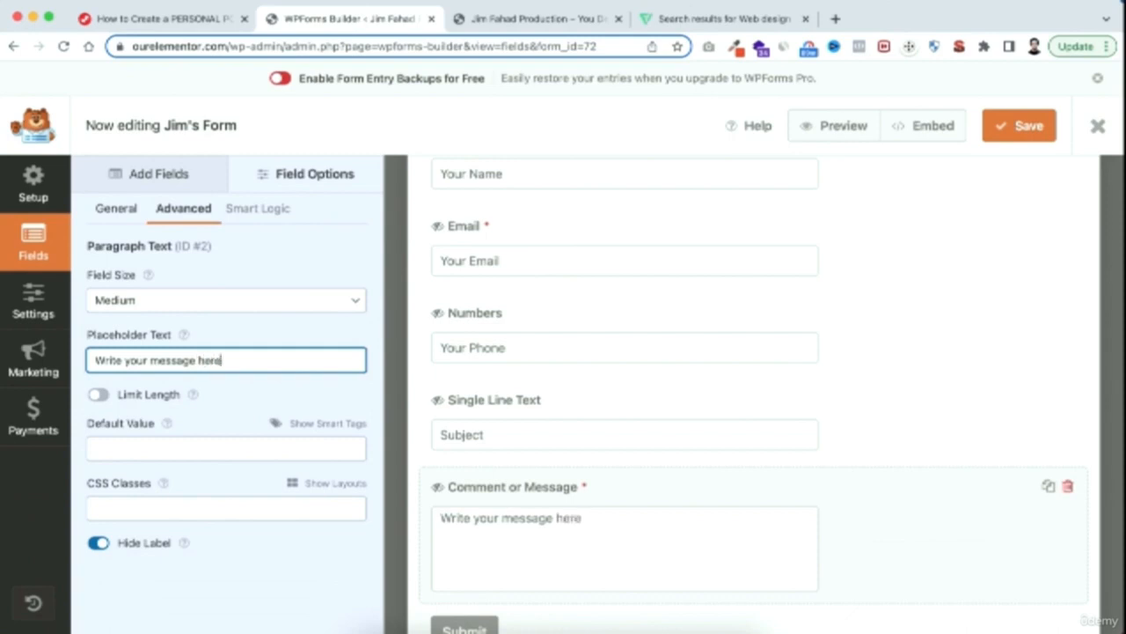
Assign the Name field to the first column of the two-column layout through its CSS classes
scroll(600, 321, "up", 2)
scroll(600, 321, "up", 1)
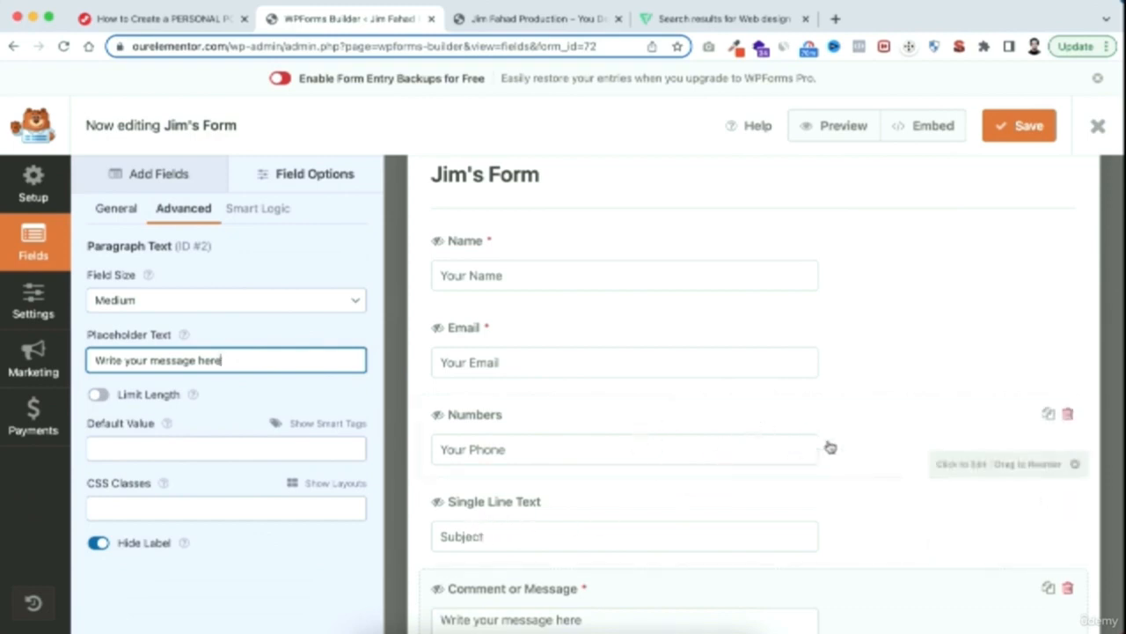
left_click(550, 256)
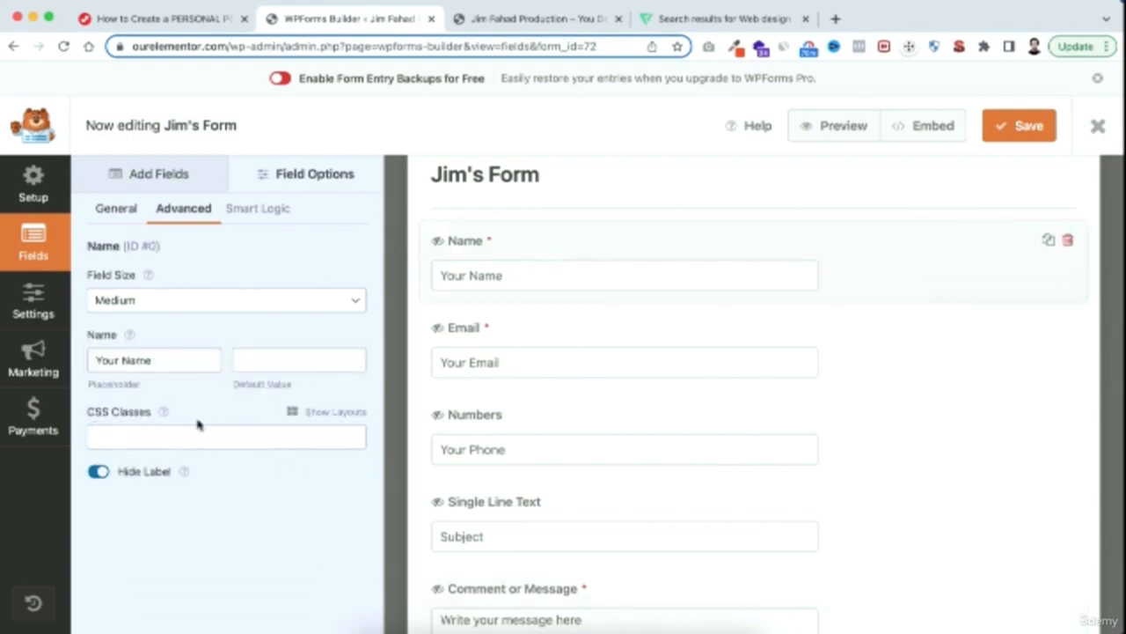
left_click(324, 412)
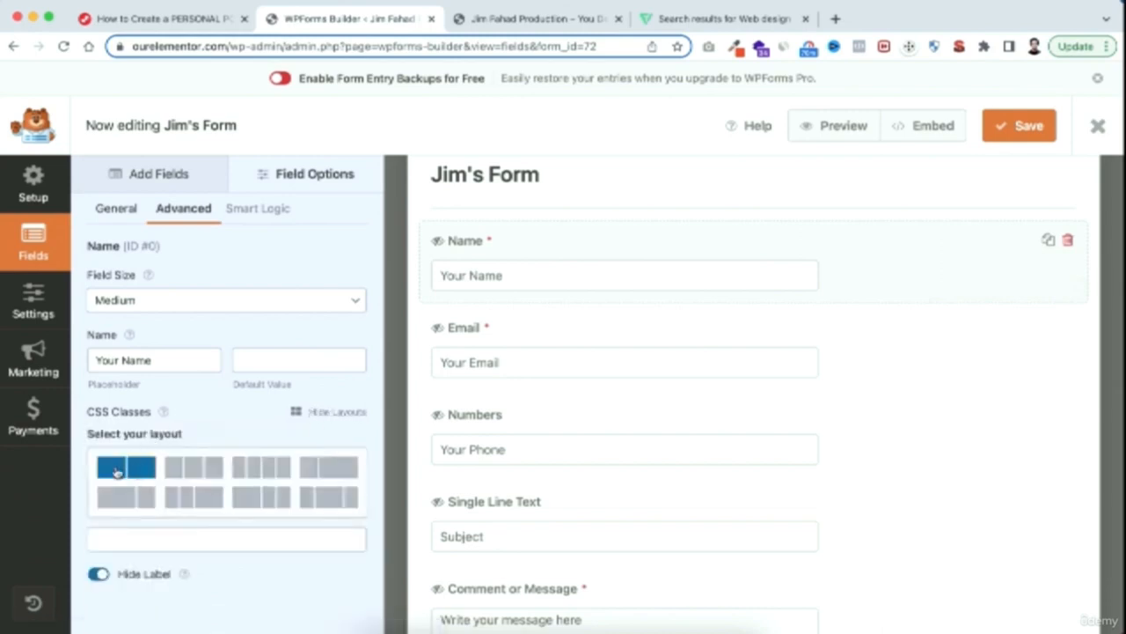
left_click(130, 473)
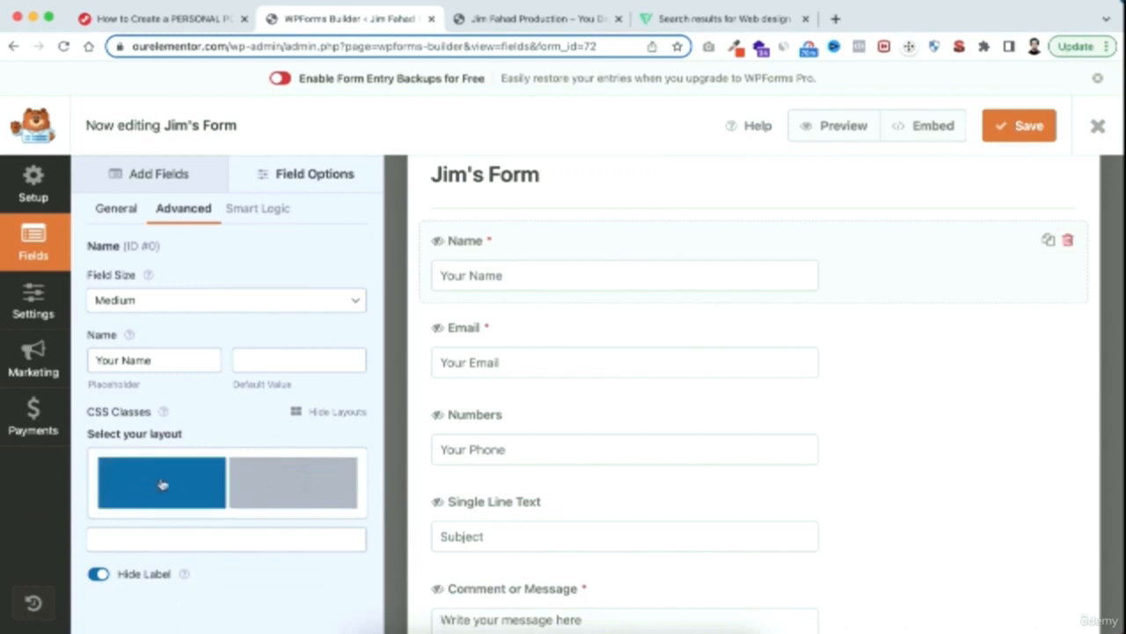
left_click(162, 483)
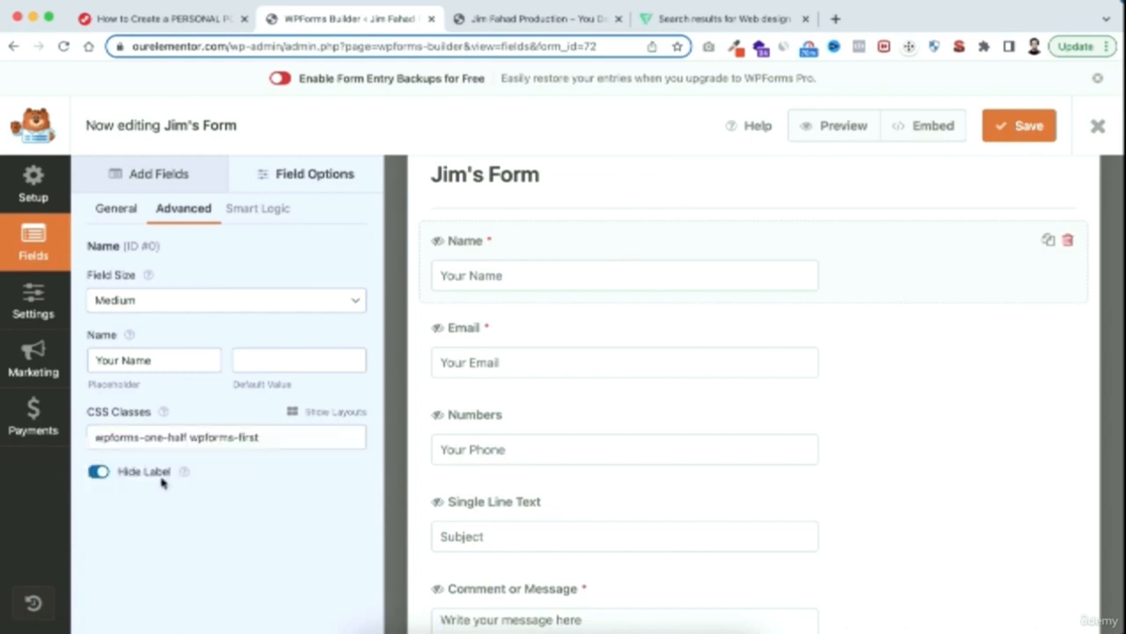
Assign the Email field to the second column of the two-column layout through its CSS classes
left_click(527, 338)
scroll(304, 537, "down", 2)
left_click(327, 525)
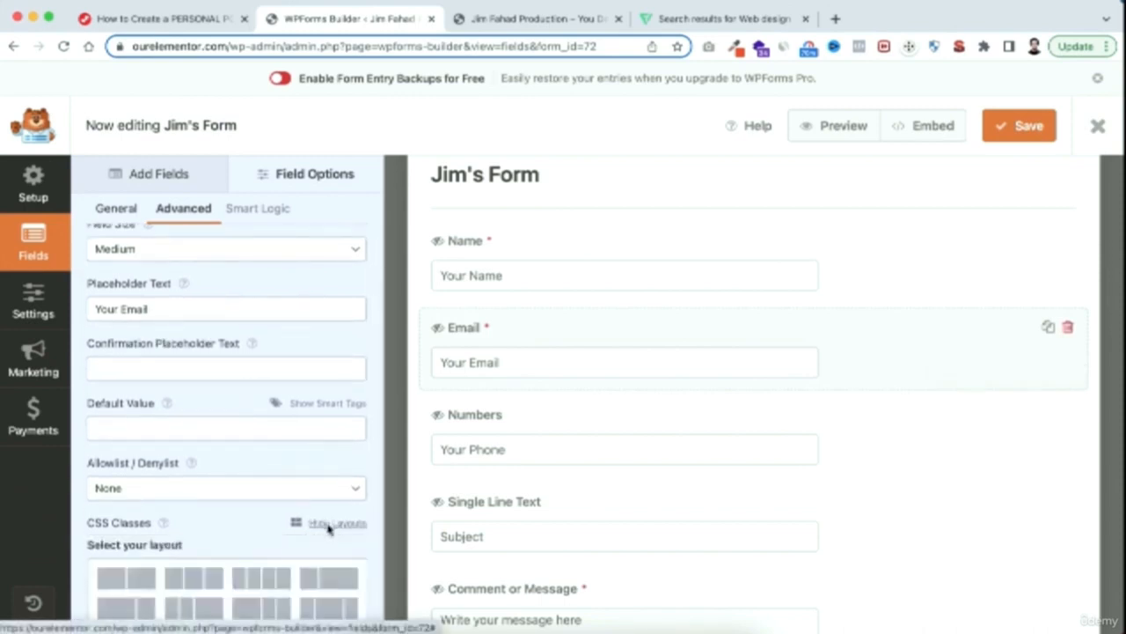
scroll(328, 528, "down", 2)
scroll(328, 528, "down", 1)
left_click(142, 506)
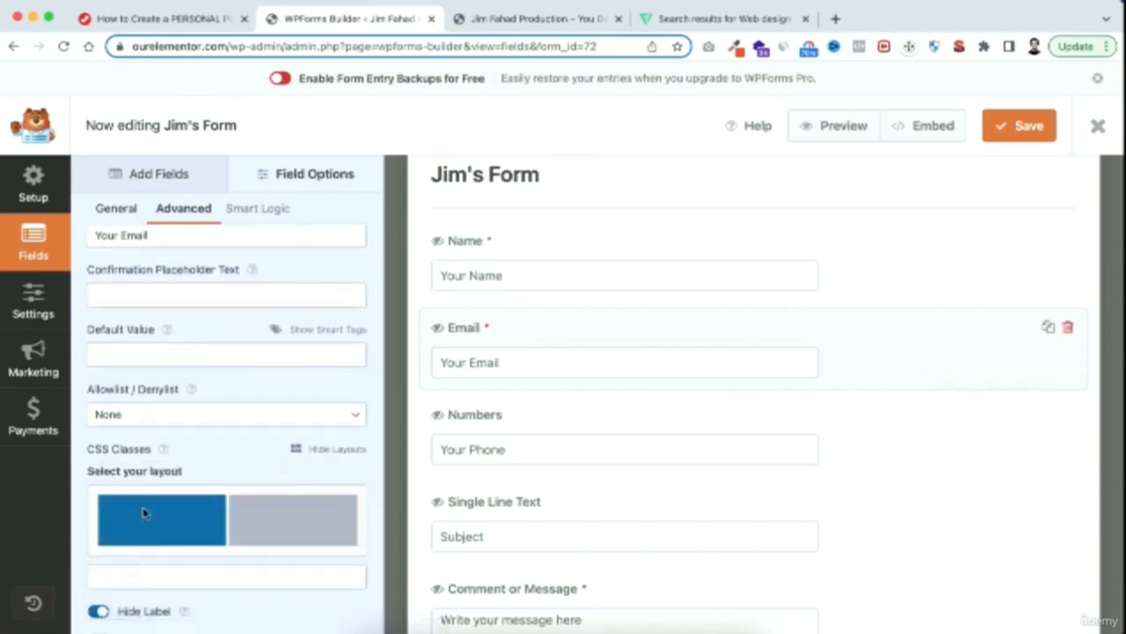
left_click(302, 525)
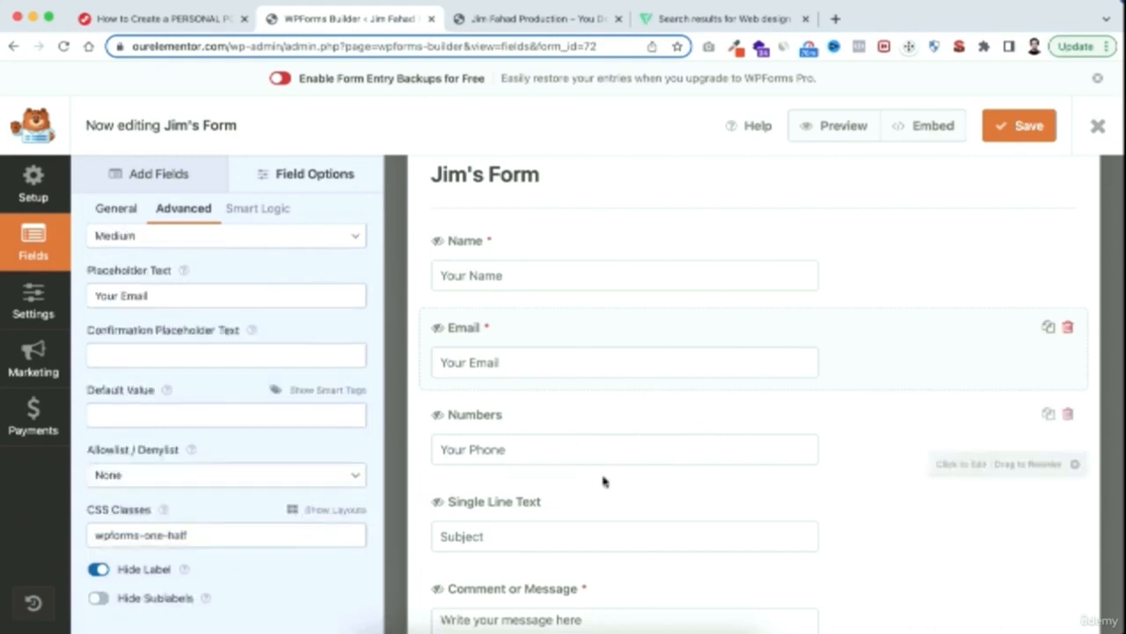
Assign the Numbers field to the first column of the two-column layout through its CSS classes
scroll(604, 493, "down", 1)
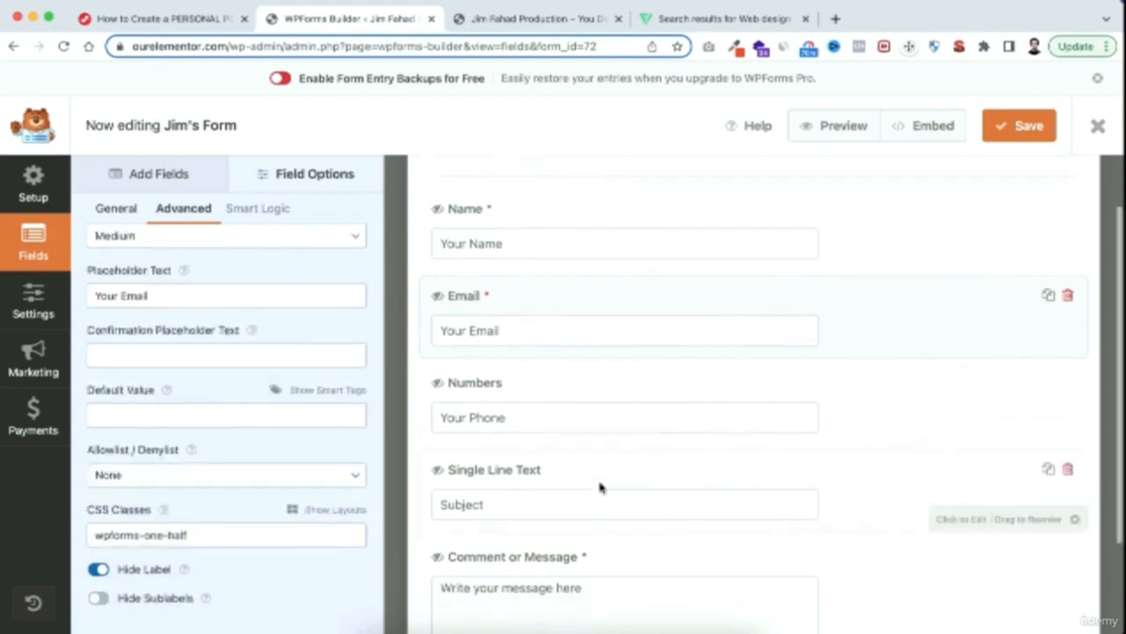
left_click(533, 392)
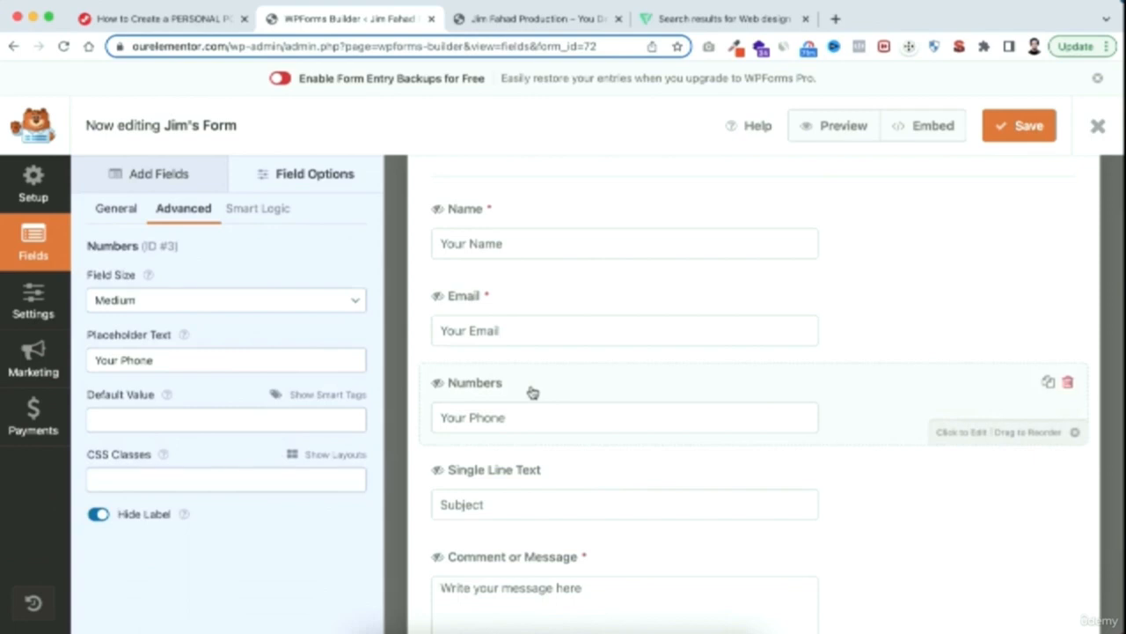
left_click(335, 456)
left_click(134, 514)
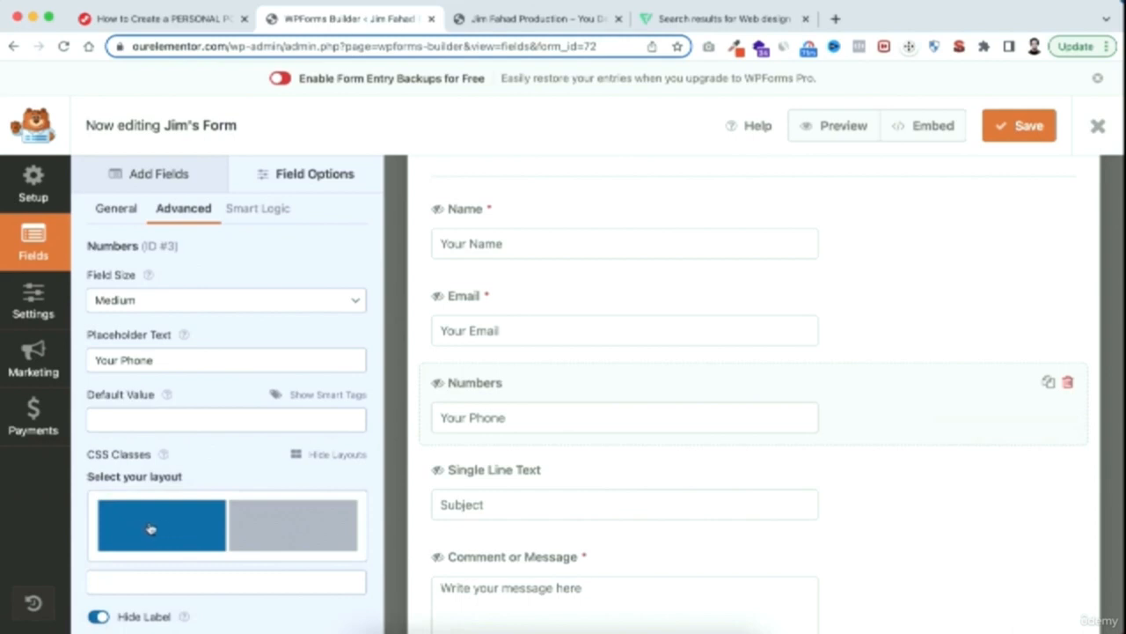
left_click(163, 528)
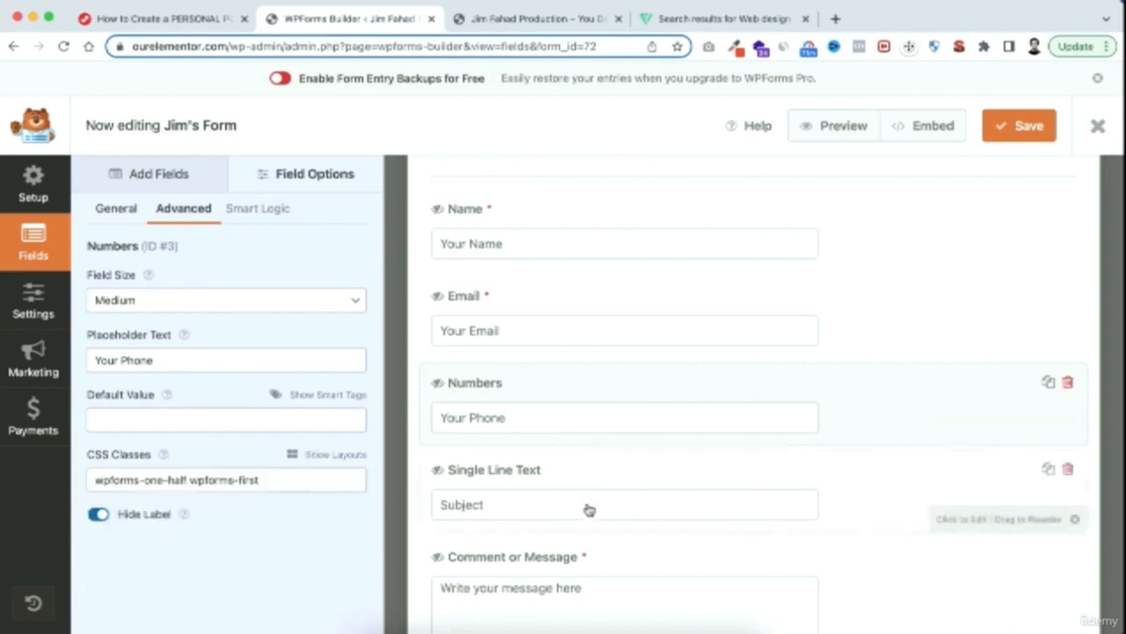
Assign the Single Line Text field to the second column of the two-column layout through its CSS classes
scroll(586, 509, "down", 1)
left_click(586, 452)
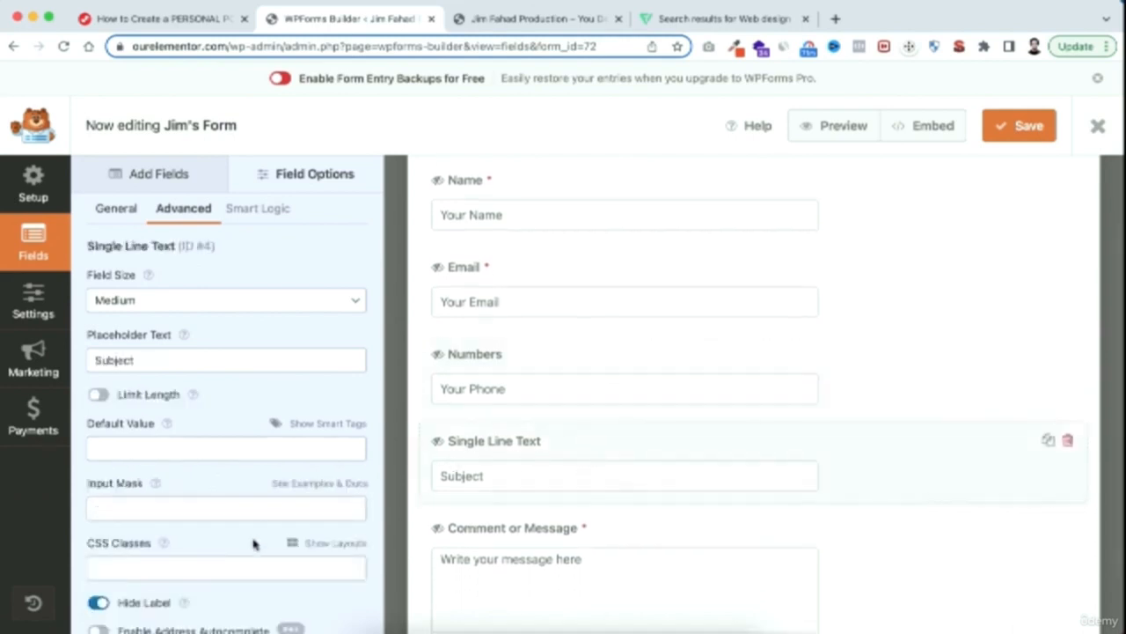
scroll(253, 539, "down", 1)
left_click(330, 511)
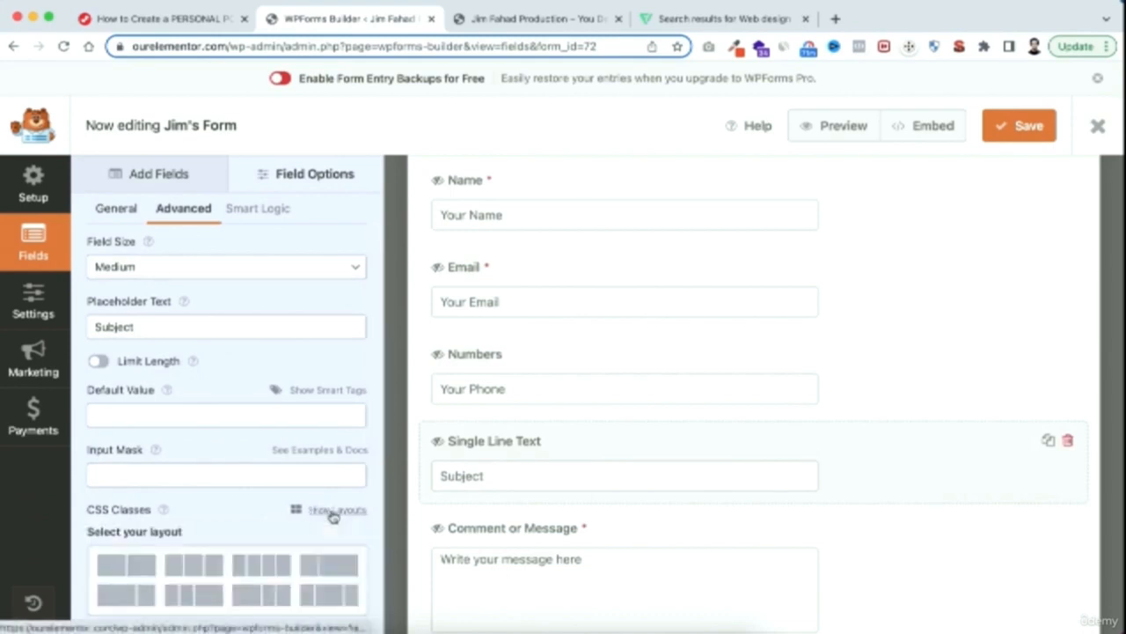
left_click(136, 564)
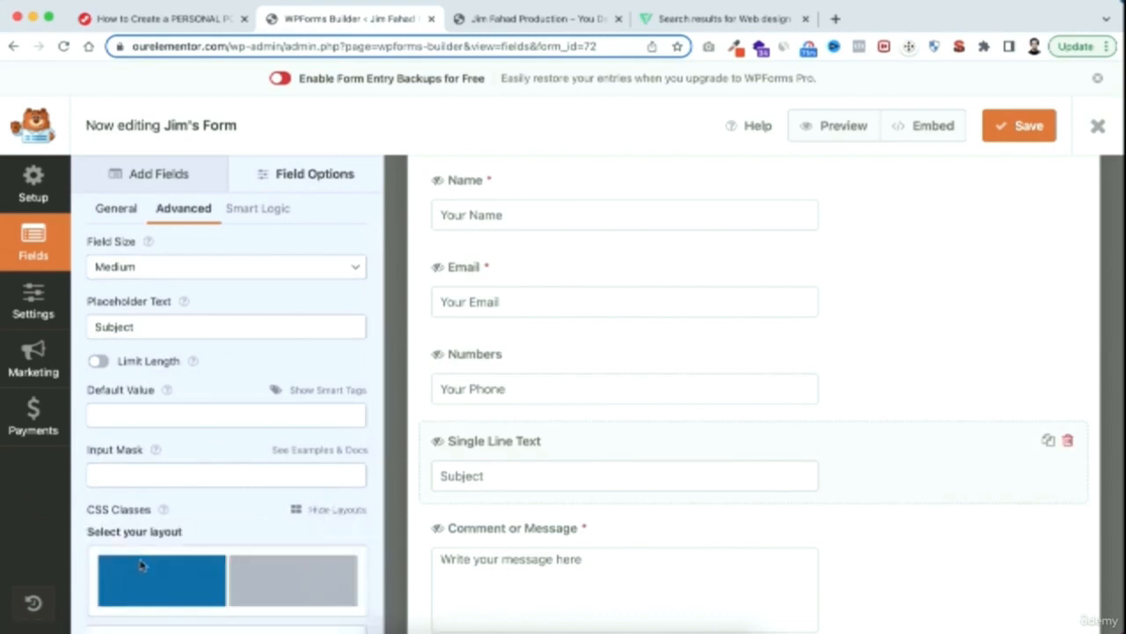
scroll(284, 590, "down", 1)
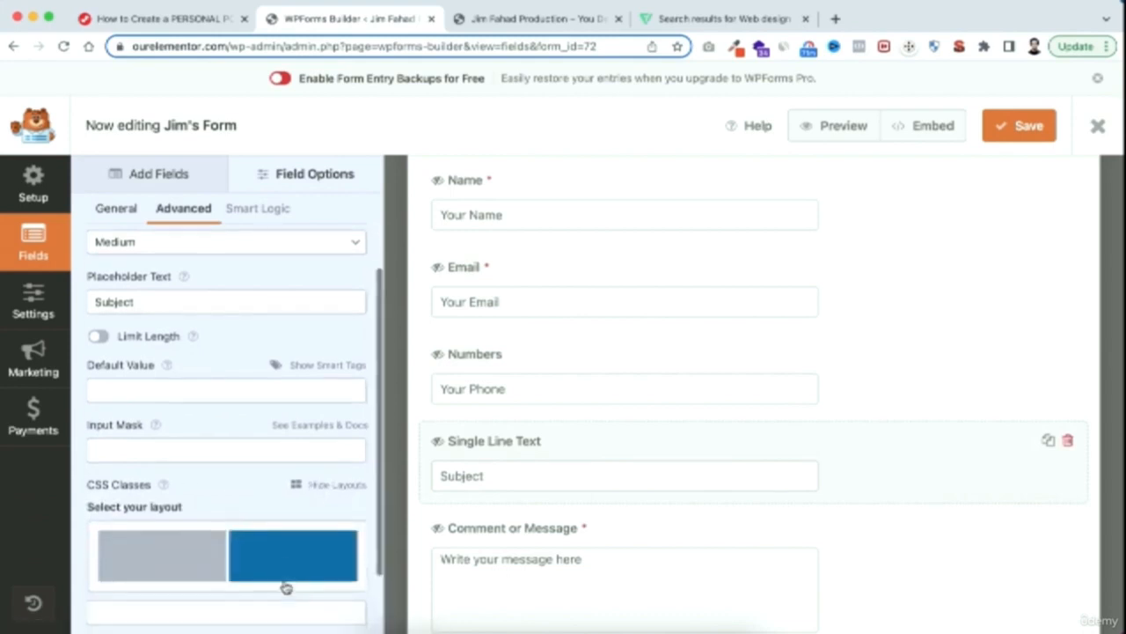
left_click(297, 562)
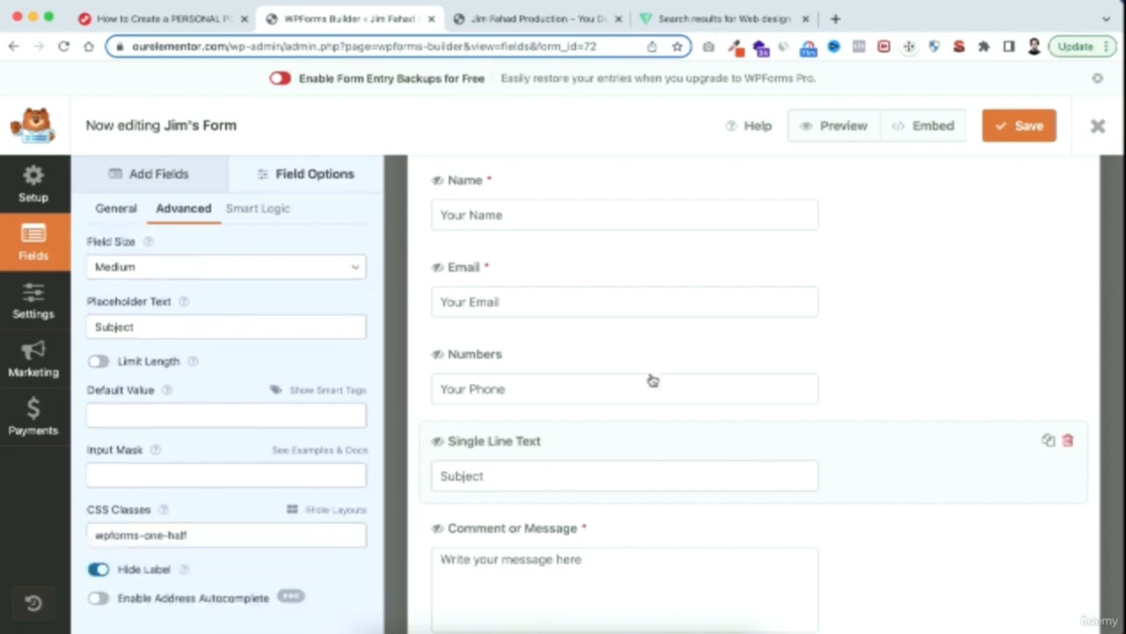
Set the submit button text to "Submit Now" in the form's general settings
scroll(746, 464, "down", 2)
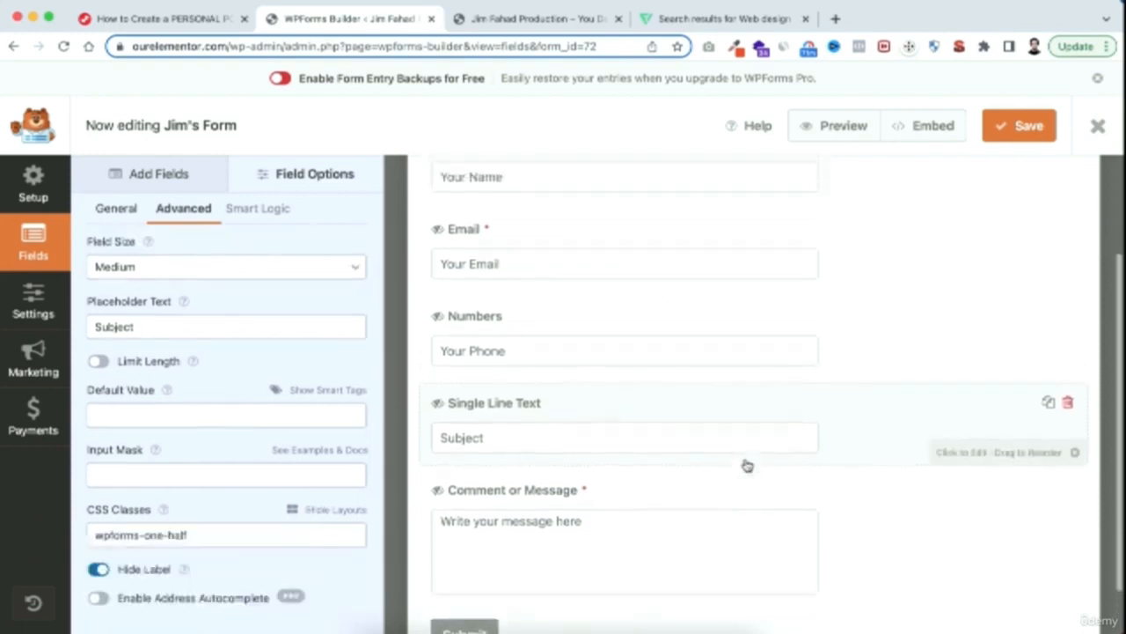
scroll(688, 362, "up", 3)
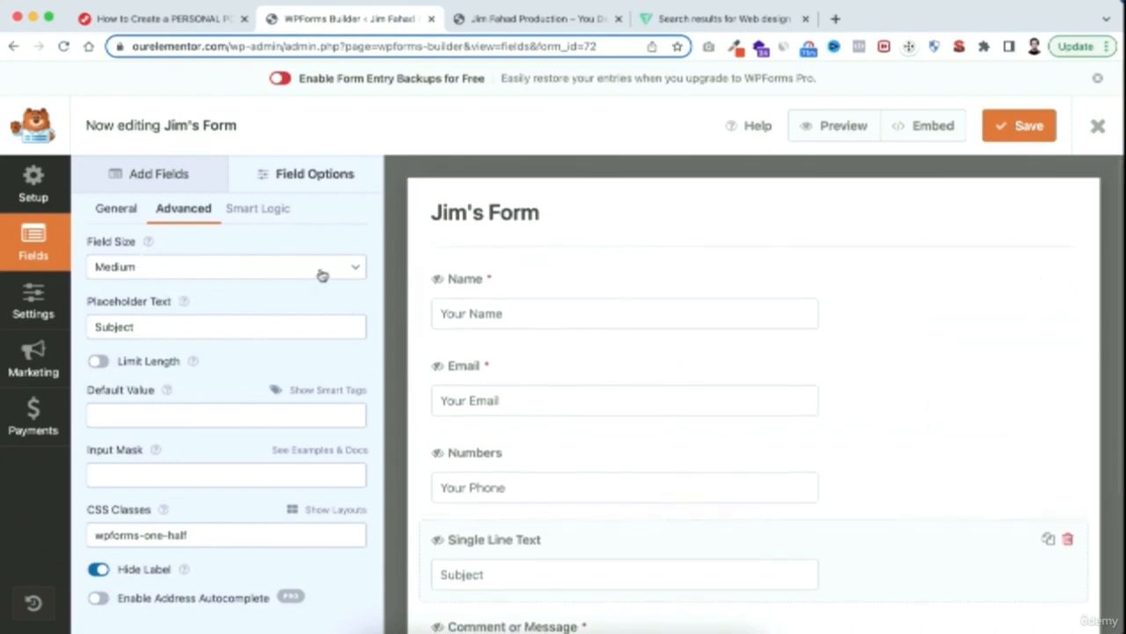
scroll(624, 321, "down", 1)
scroll(624, 322, "up", 1)
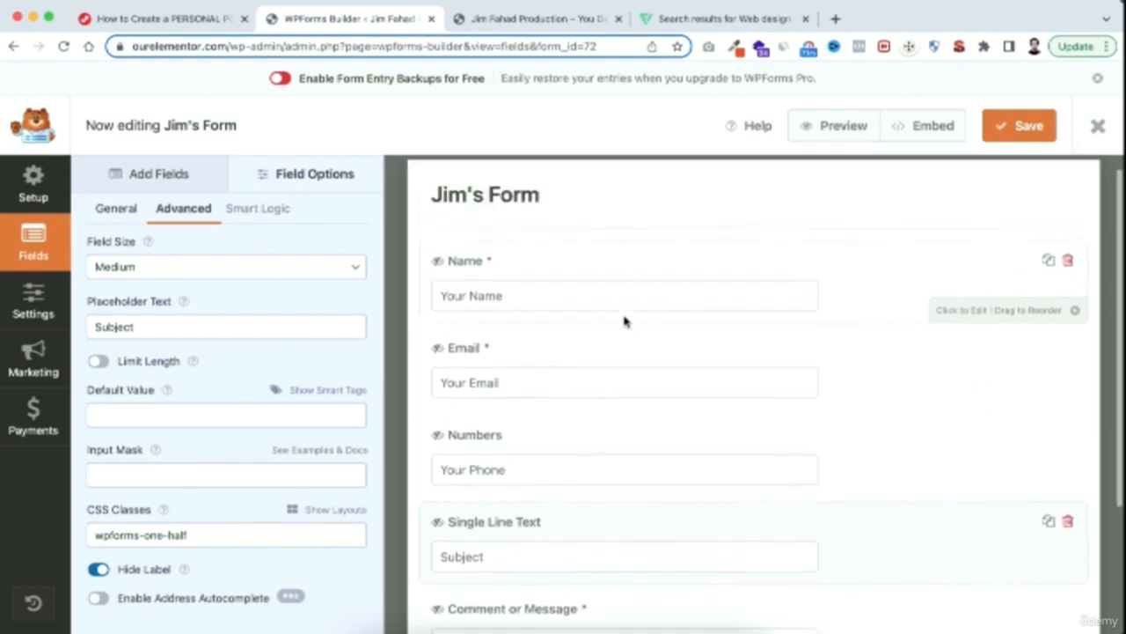
left_click(31, 312)
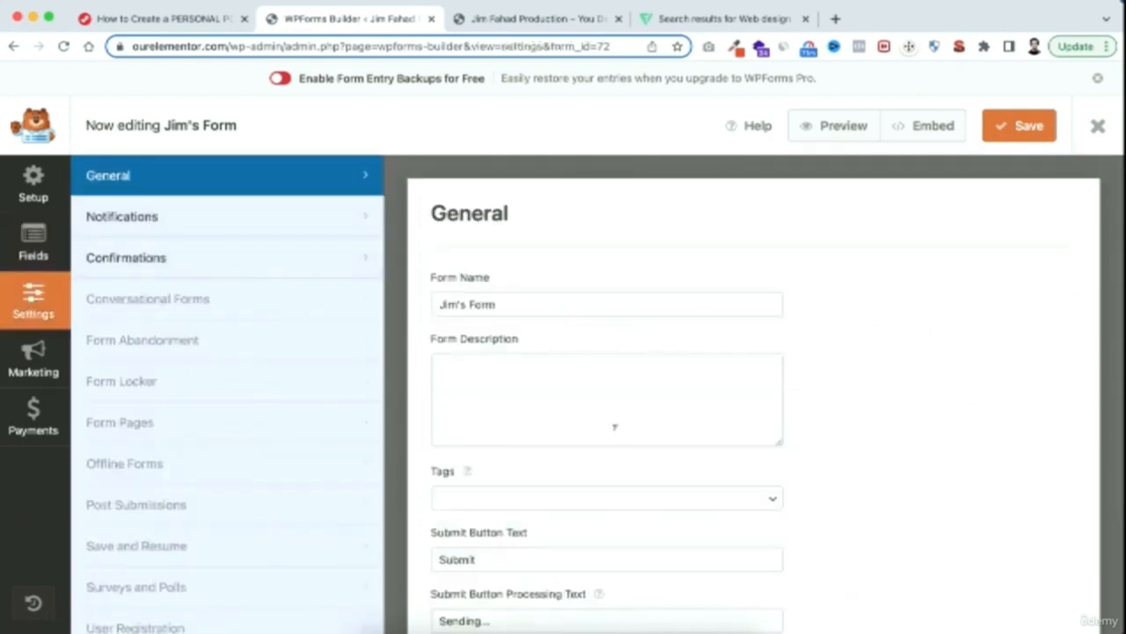
scroll(614, 469, "down", 2)
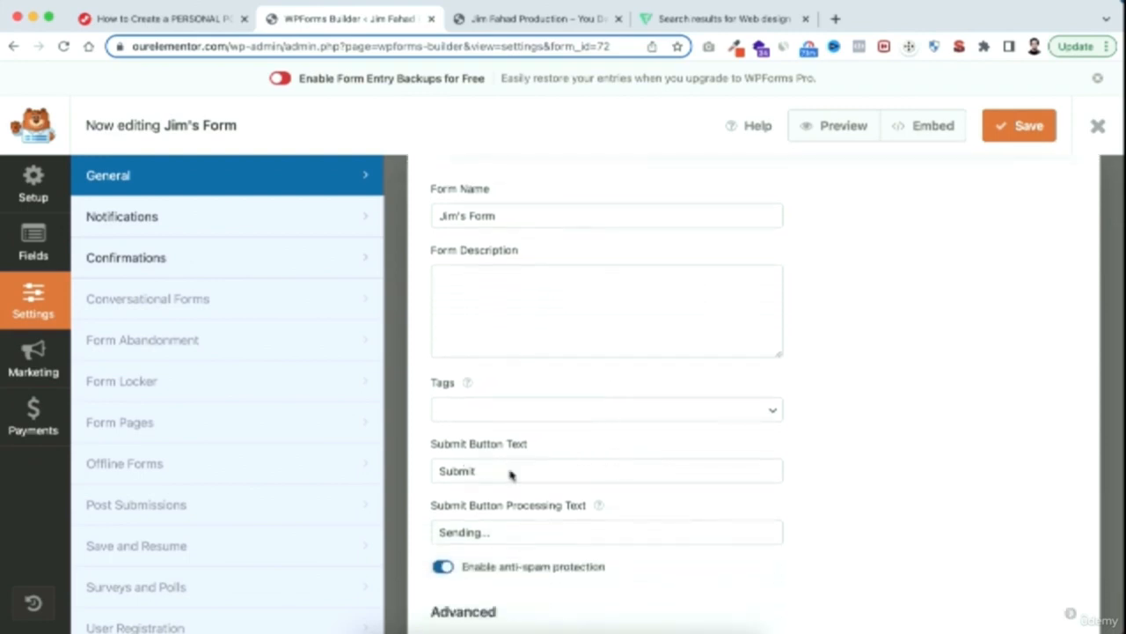
left_click(485, 472)
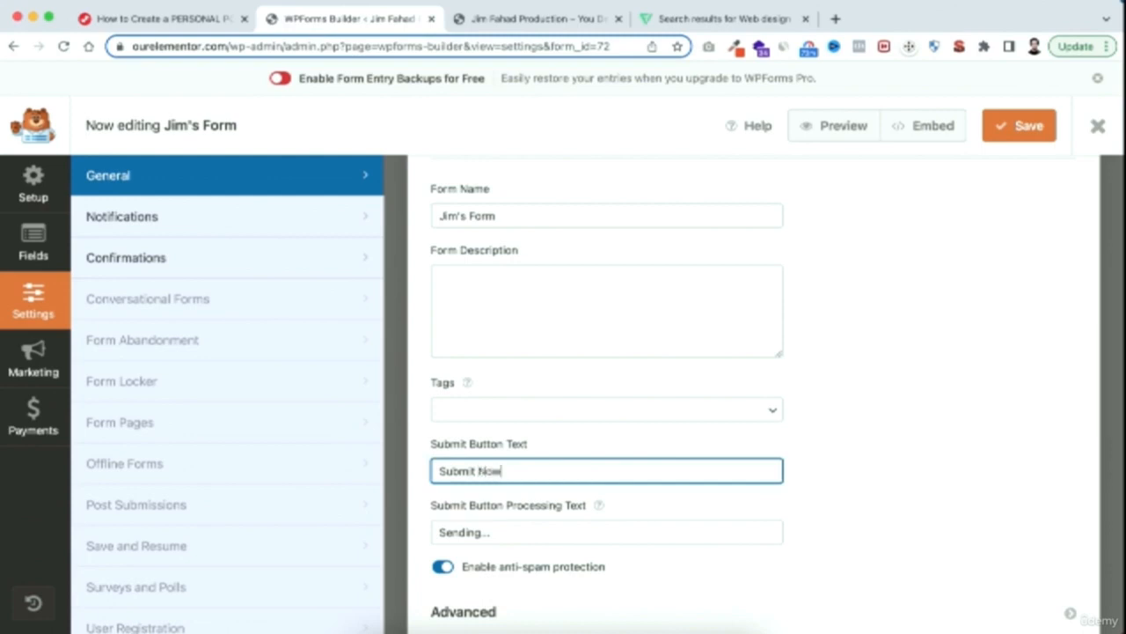
Try replacing the default notification's Send To Email Address with a specific e-mail address, and restore the {admin_email} tag
left_click(161, 226)
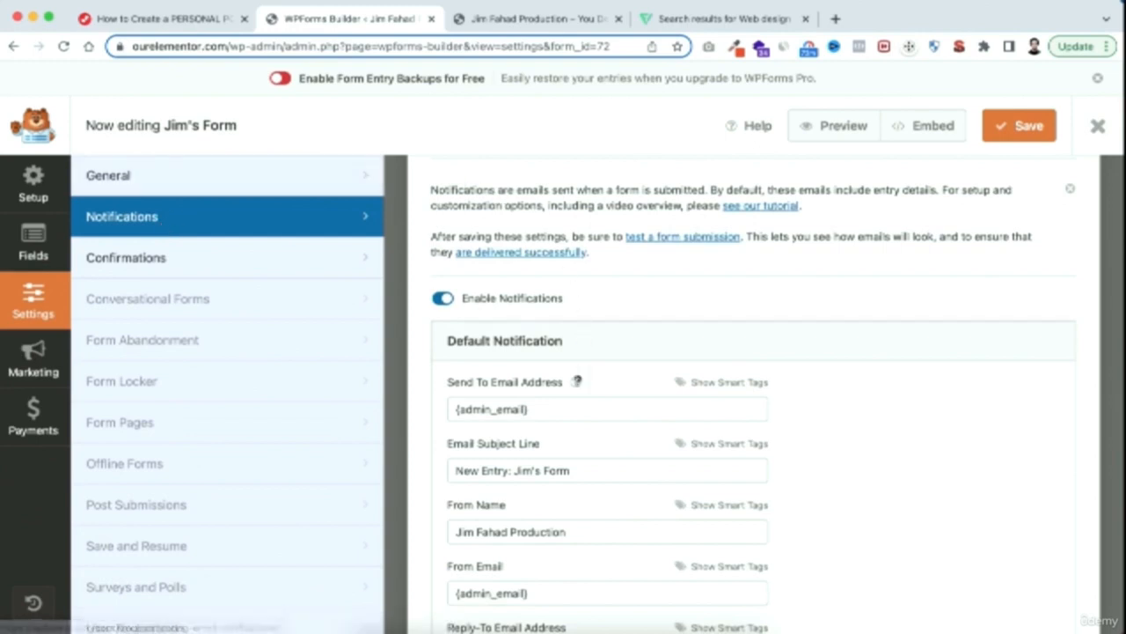
scroll(573, 372, "down", 2)
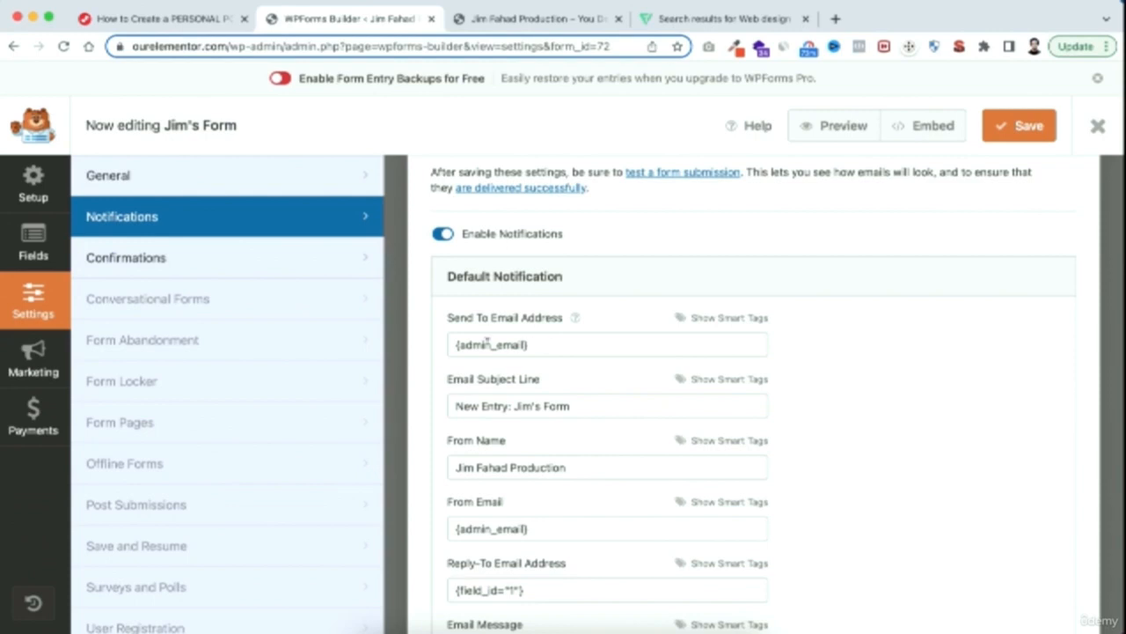
left_click_drag(535, 344, 437, 348)
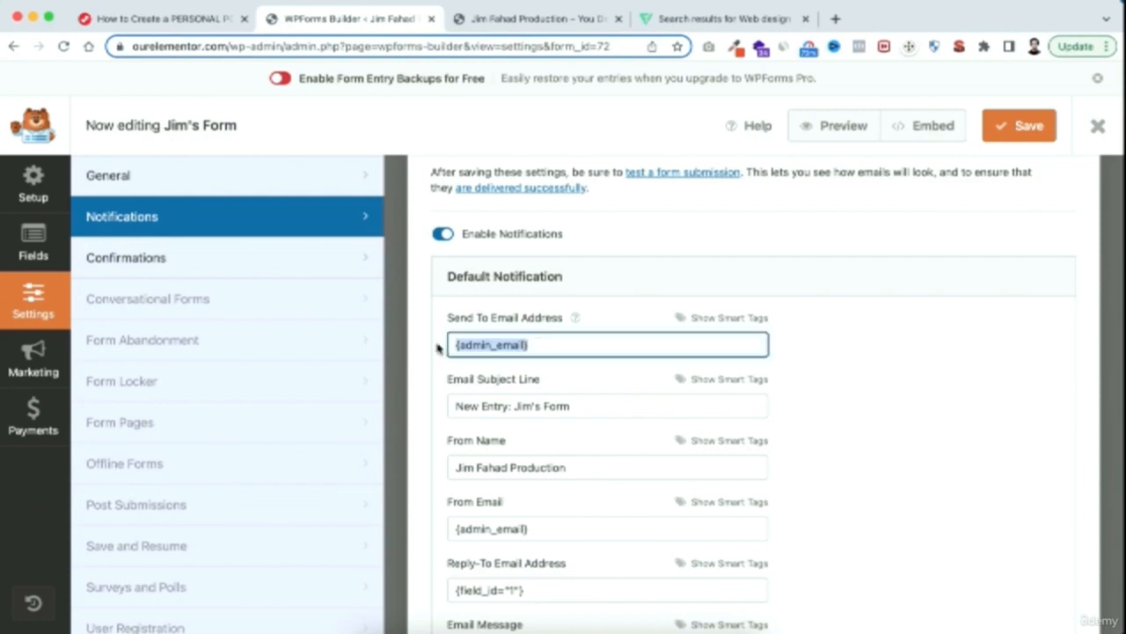
key("BackSpace")
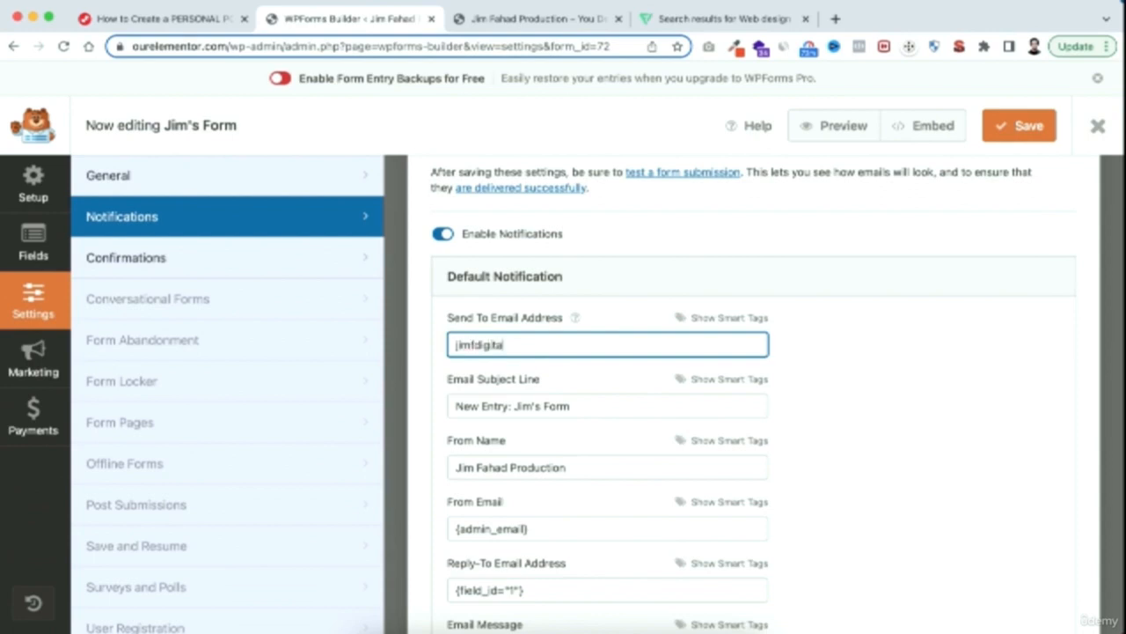
key("super+a")
key("BackSpace")
key("super+z")
key("super+z")
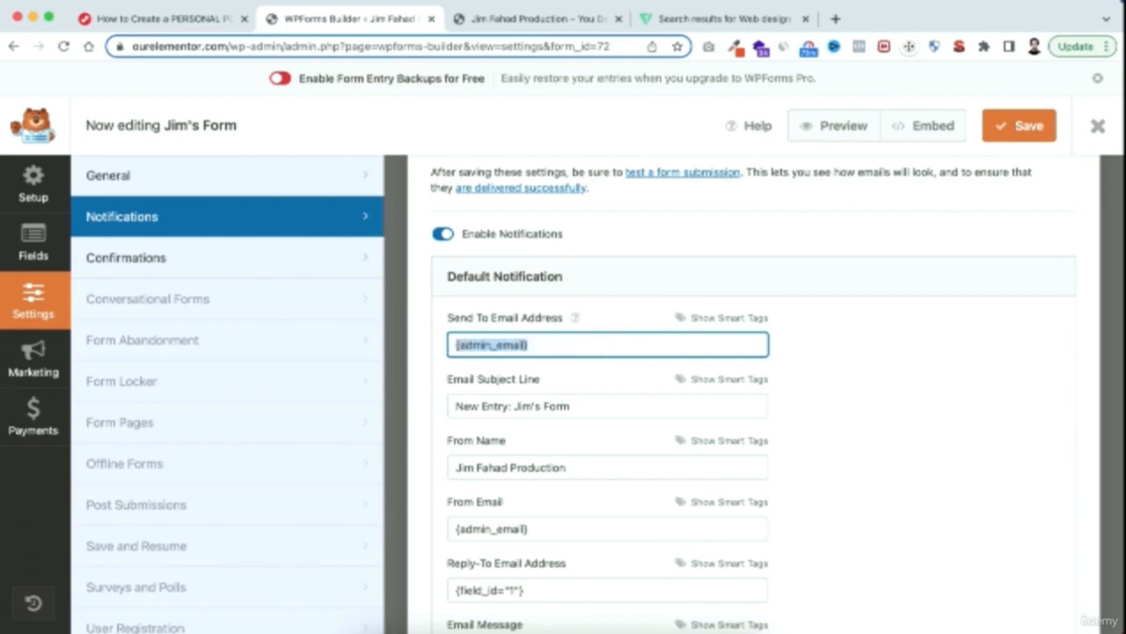
left_click(541, 346)
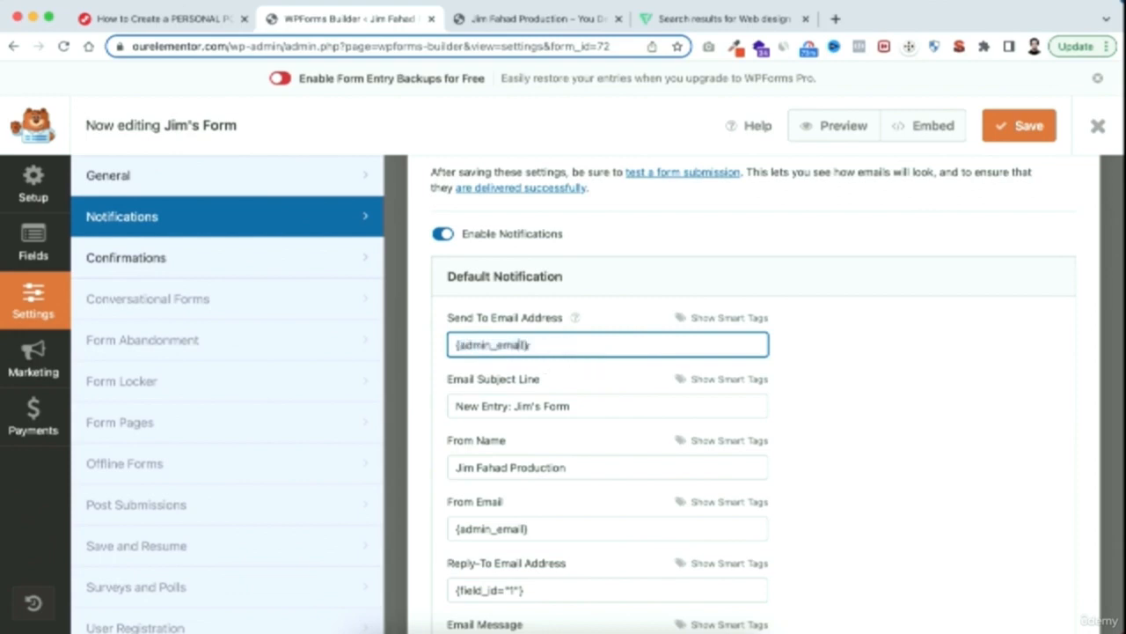
left_click(429, 372)
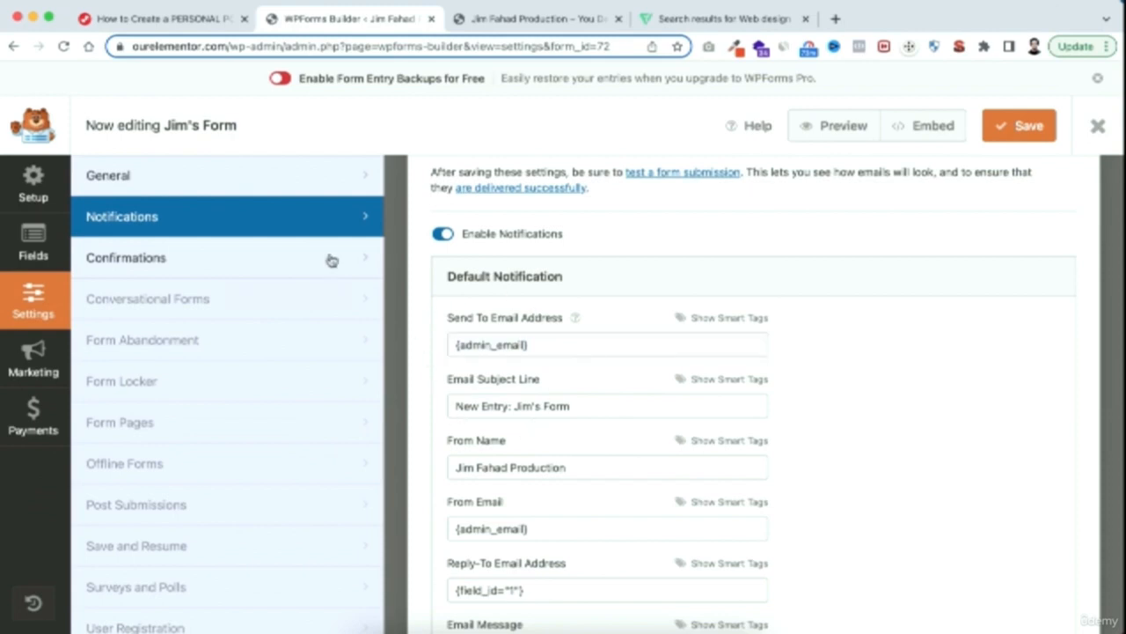
Open the form's confirmation settings and review the default confirmation message
left_click(227, 260)
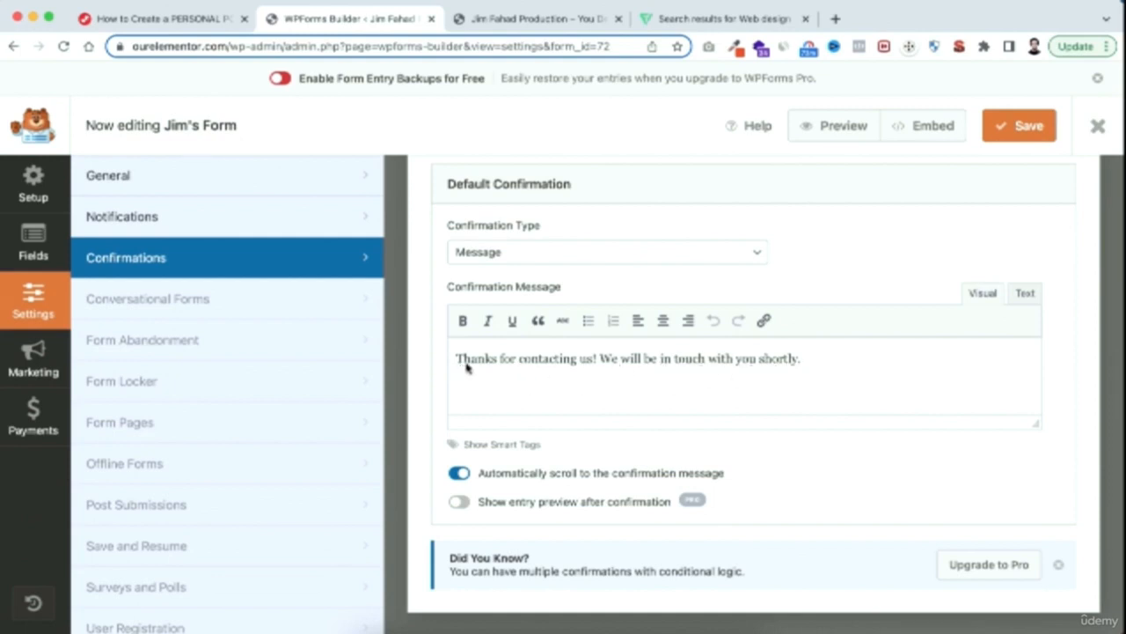
left_click_drag(458, 361, 802, 361)
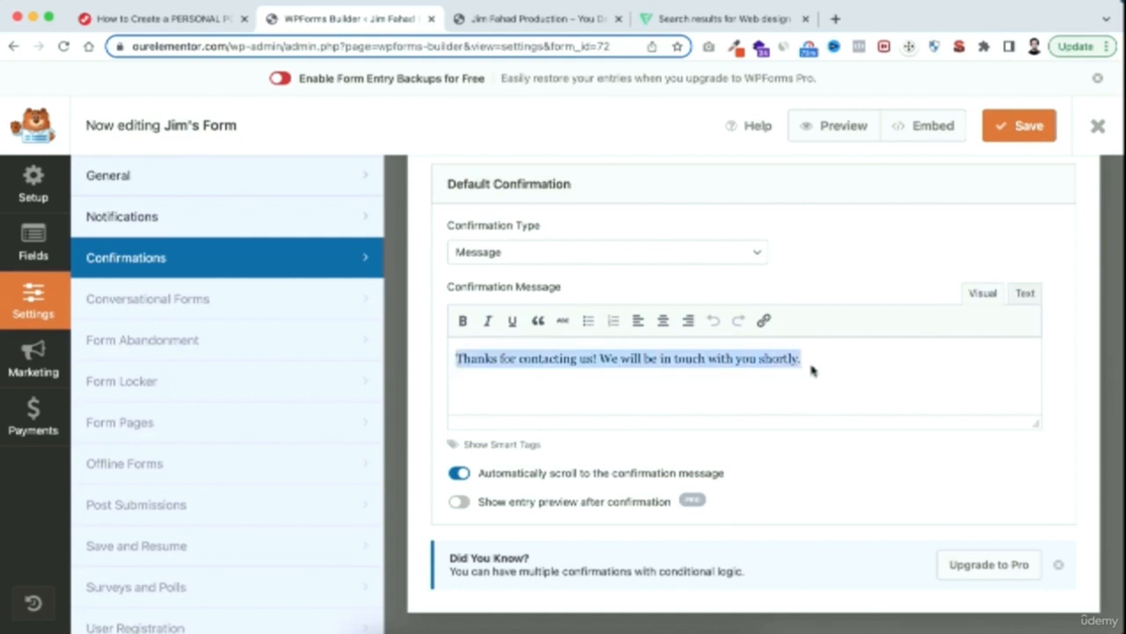
left_click(827, 386)
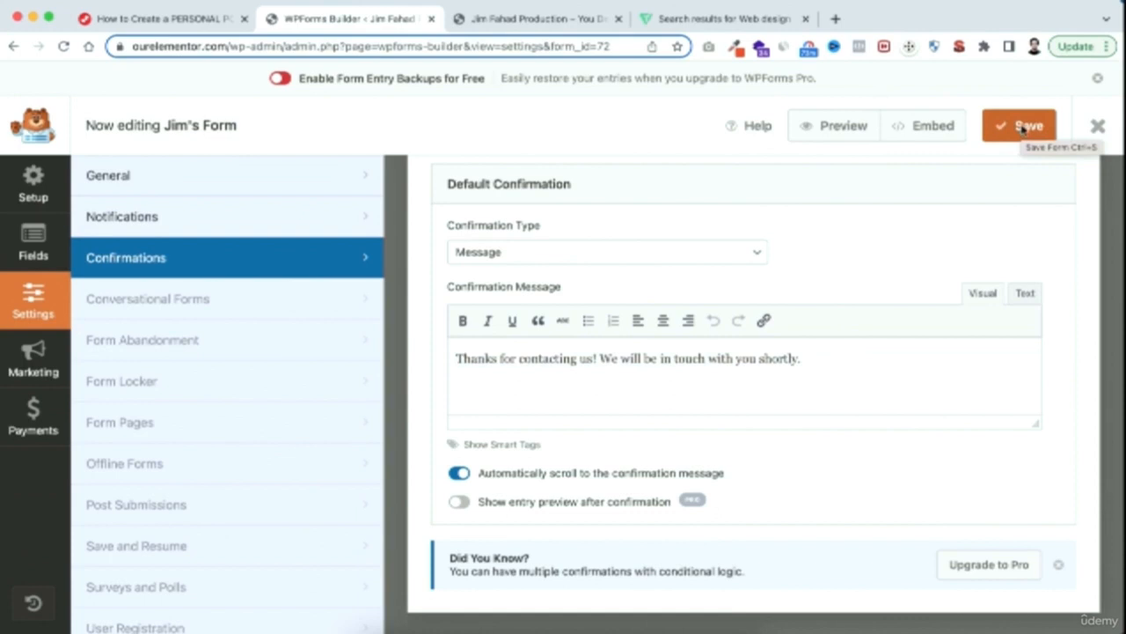
Close the form builder and open Awesome Page for editing with Elementor
left_click(1098, 127)
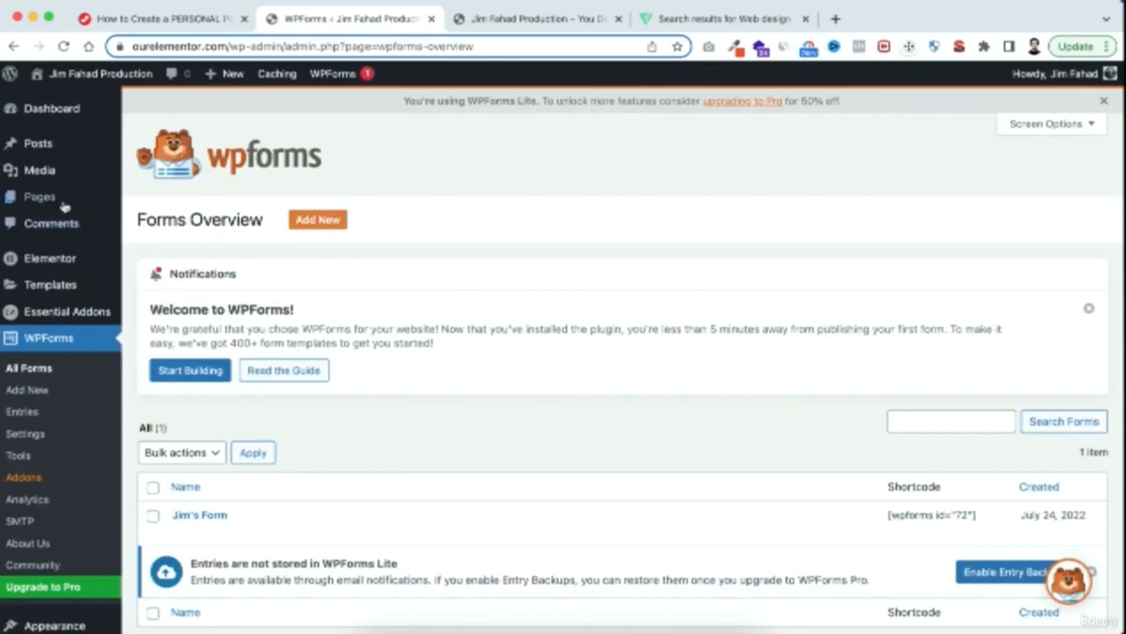
mouse_move(60, 205)
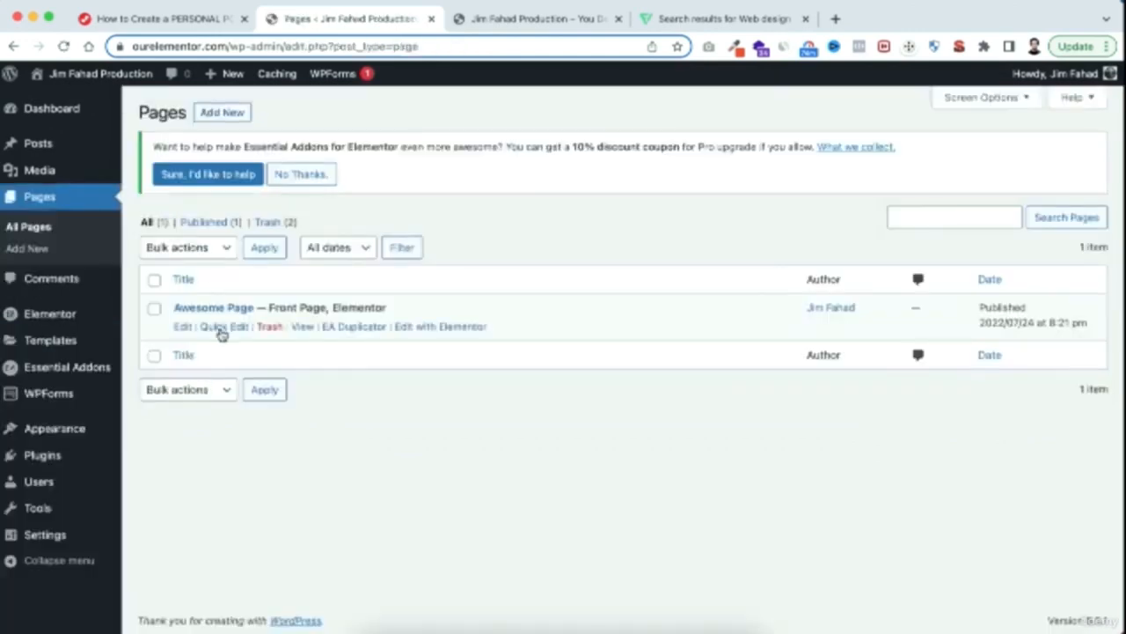
left_click(428, 327)
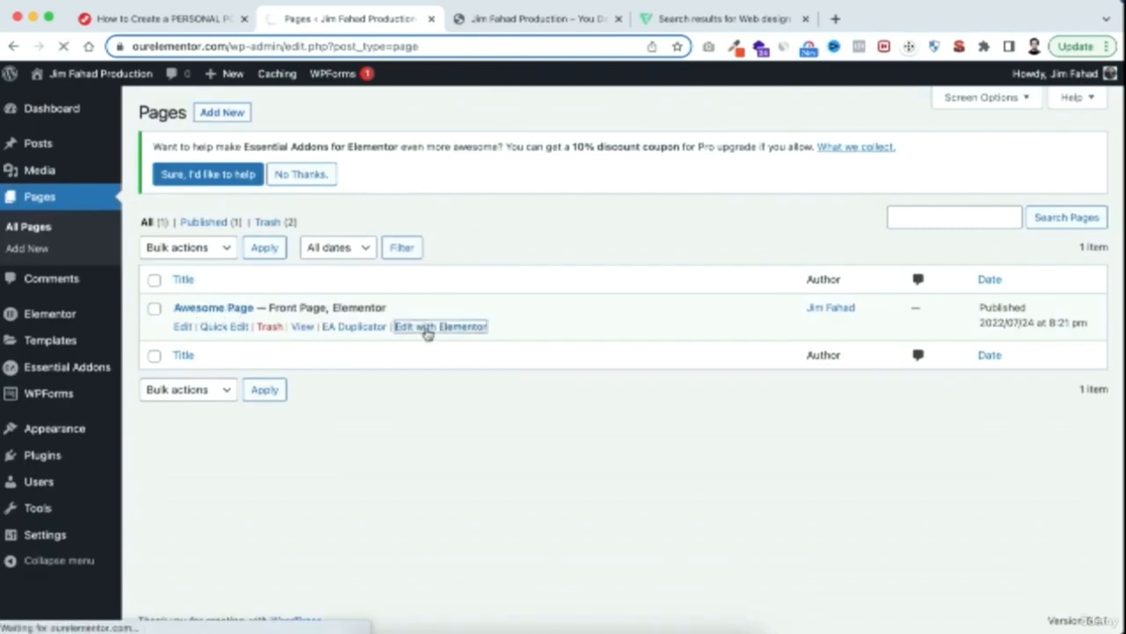
Choose Jim's Form in the empty WPForms widget beside the contact details and look over the form on the page
scroll(679, 522, "down", 8)
scroll(681, 523, "down", 20)
scroll(680, 523, "down", 20)
scroll(680, 523, "down", 20)
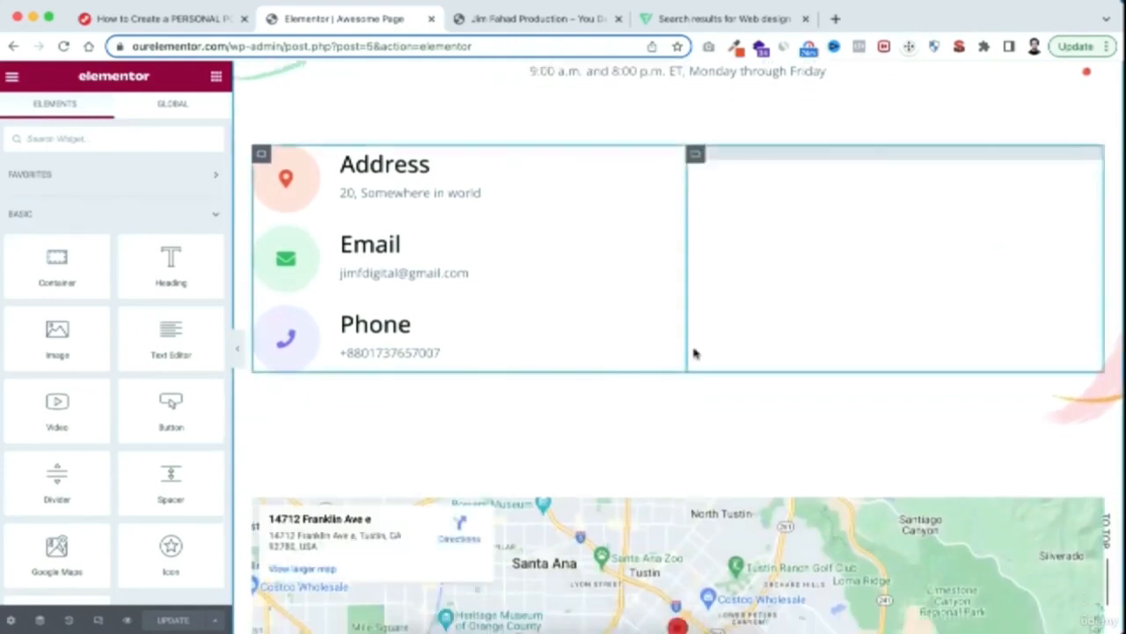
scroll(694, 353, "up", 3)
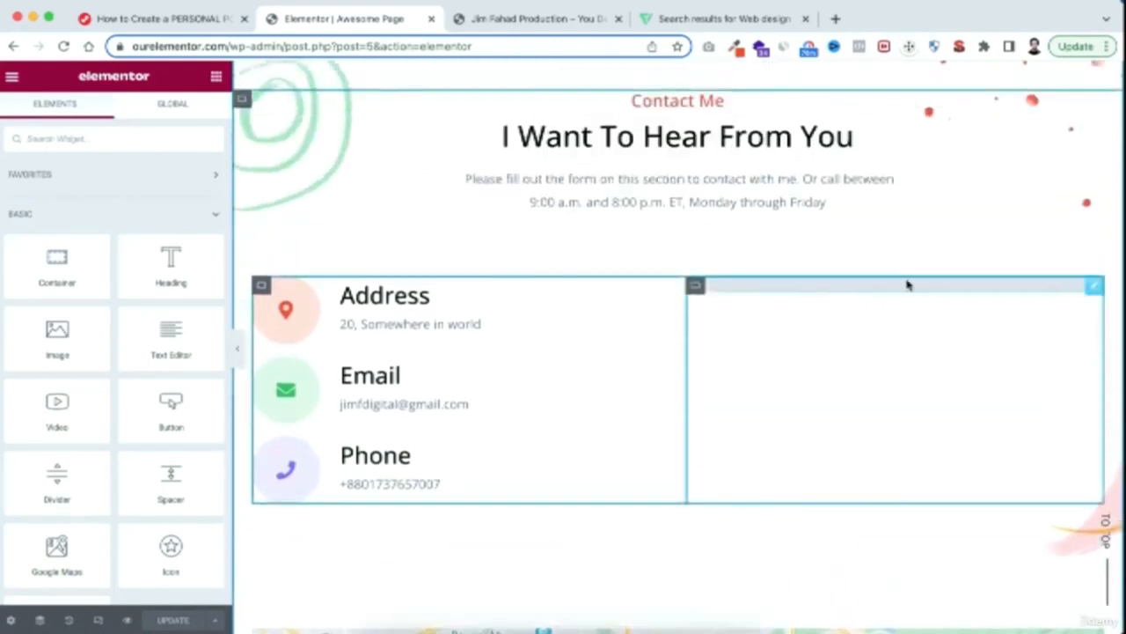
left_click(1095, 289)
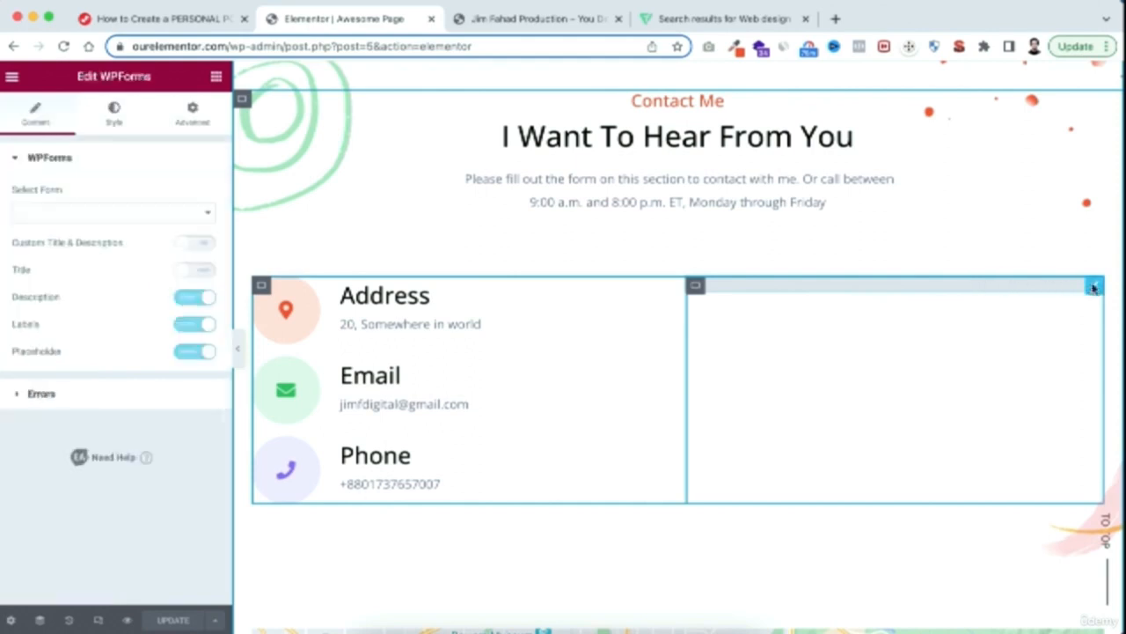
left_click(91, 218)
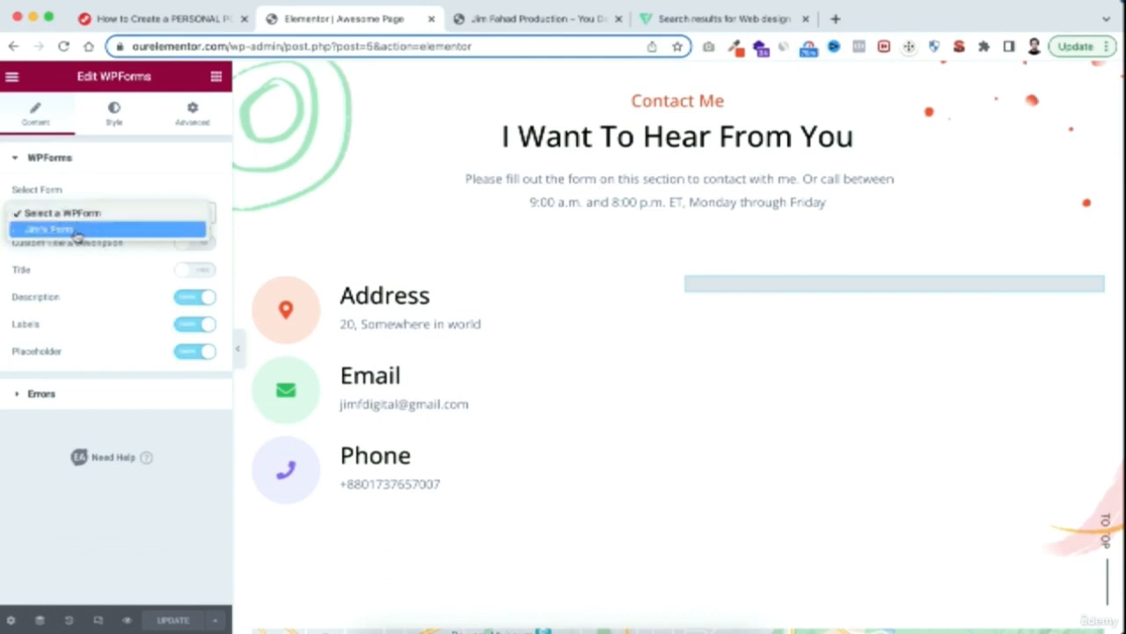
left_click(91, 230)
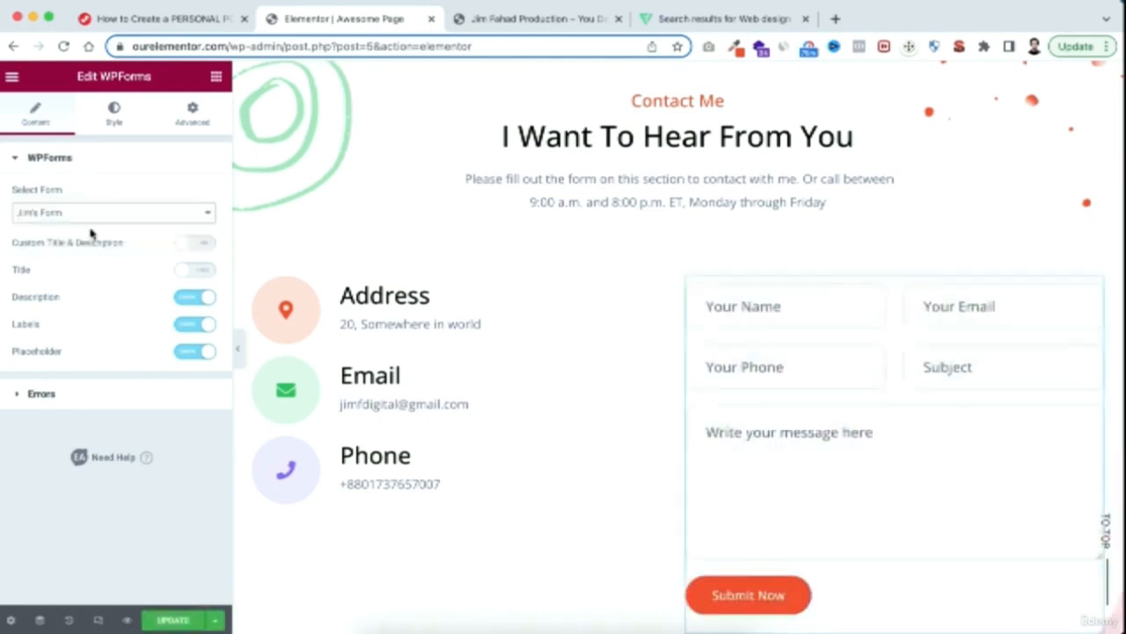
scroll(733, 437, "down", 1)
scroll(681, 276, "up", 2)
scroll(683, 278, "down", 7)
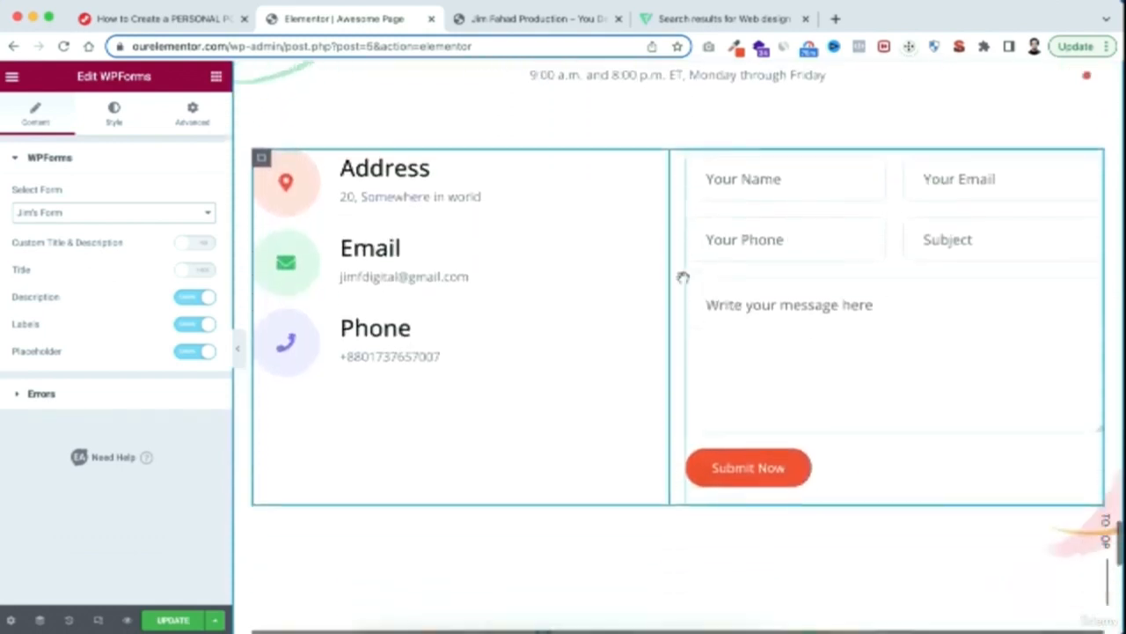
Open the settings of the Google Maps widget below the contact form and examine its location
scroll(682, 277, "down", 5)
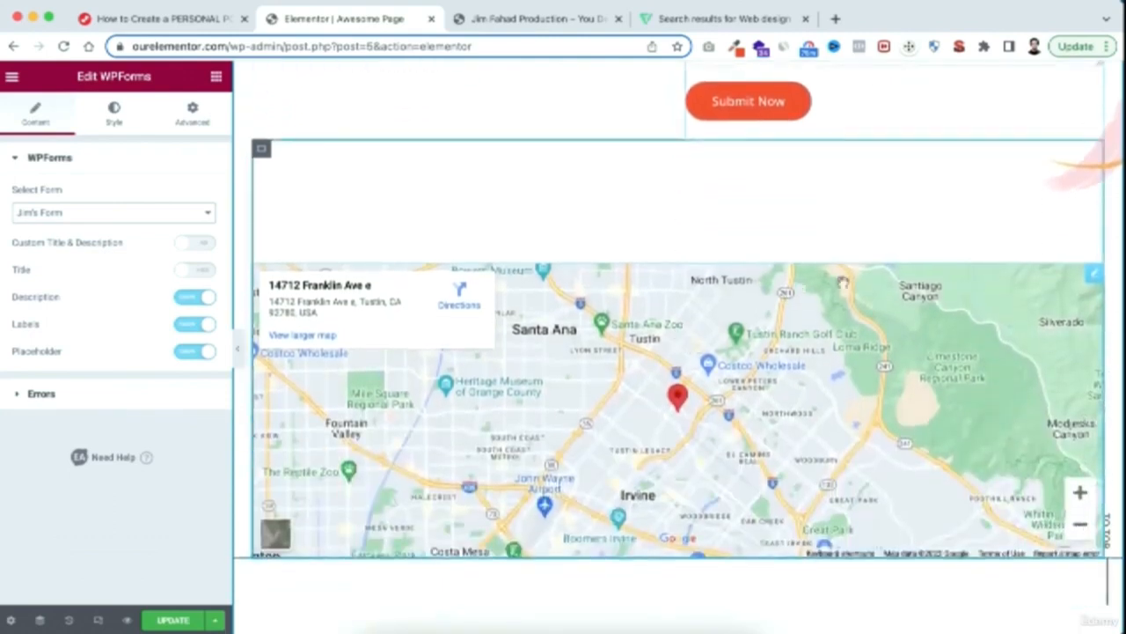
left_click(1094, 275)
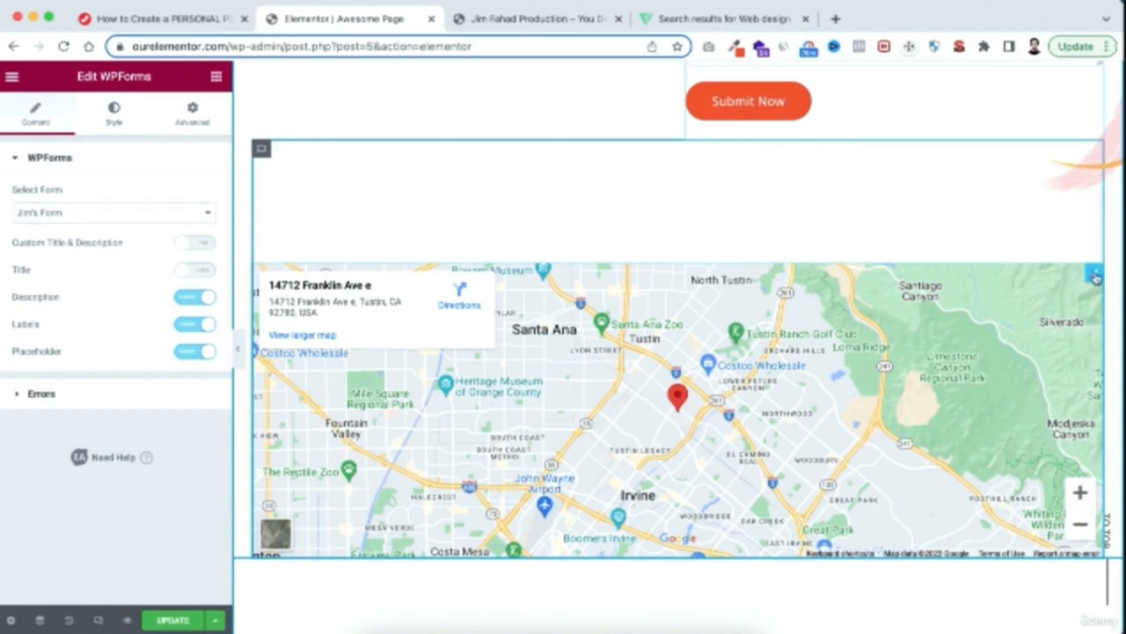
left_click_drag(16, 288, 228, 301)
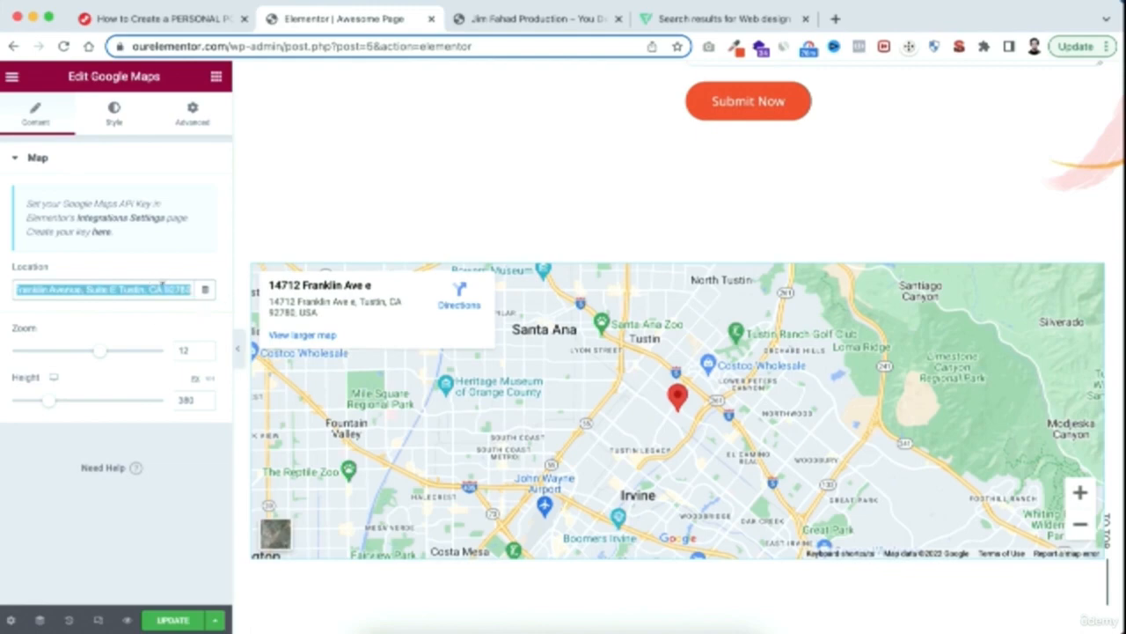
left_click(138, 373)
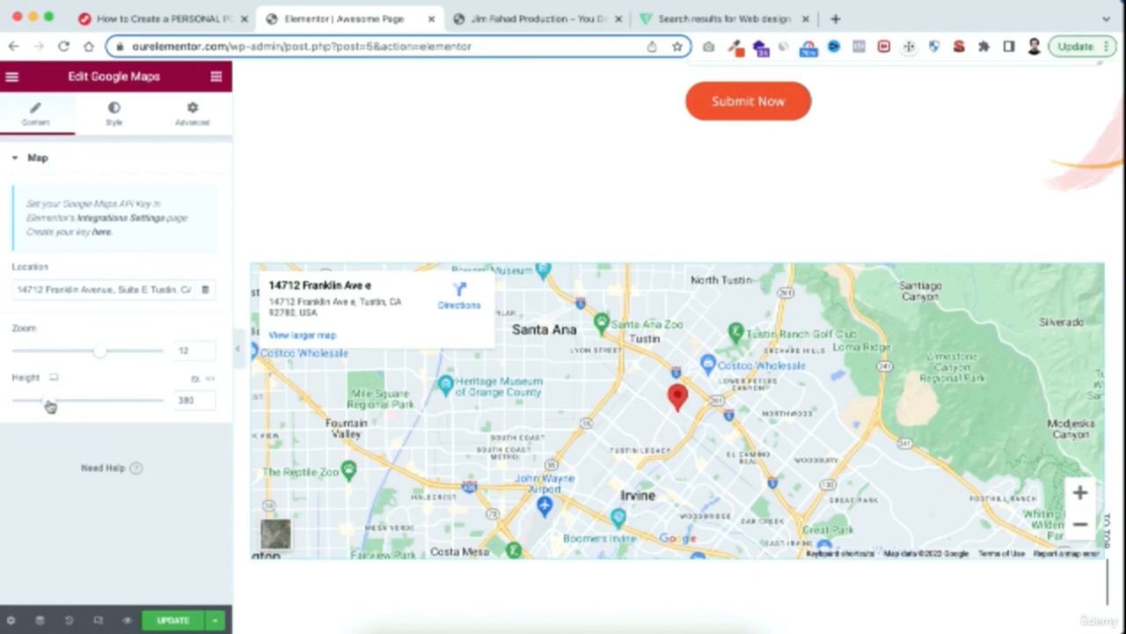
Try a map height of 488 and restore the height to 380
left_click_drag(50, 406, 60, 403)
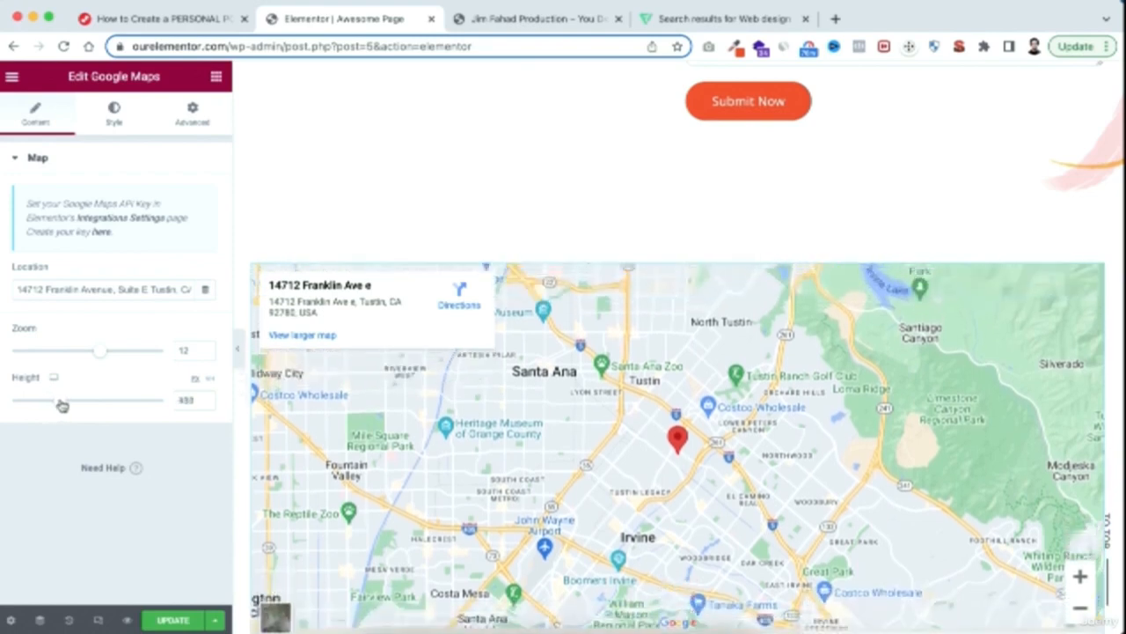
scroll(539, 222, "down", 2)
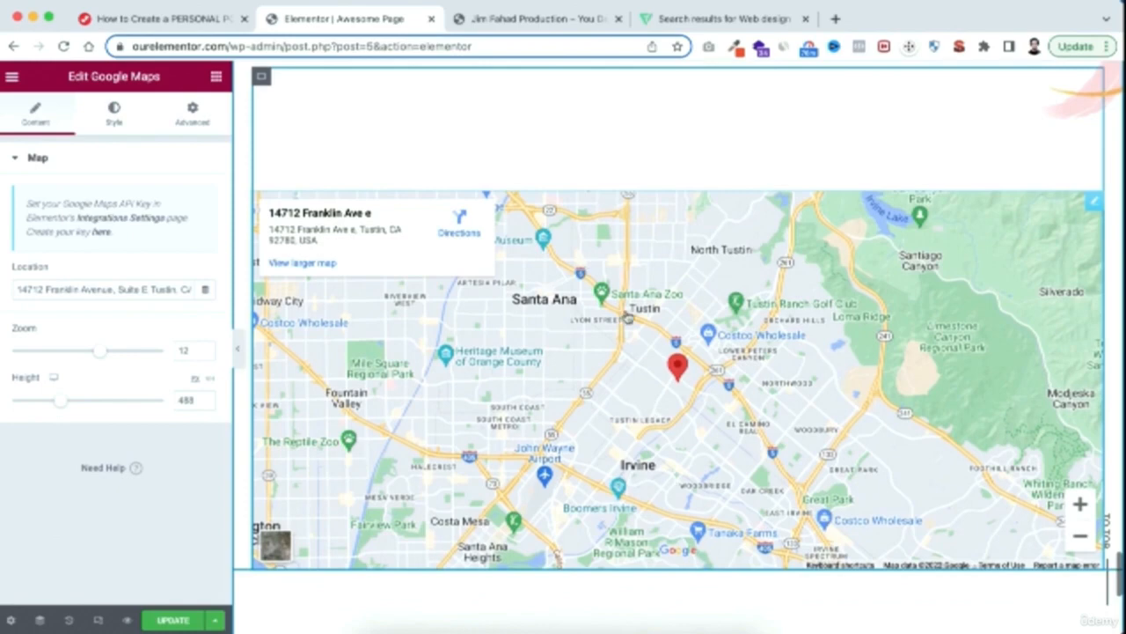
double_click(207, 401)
type("380")
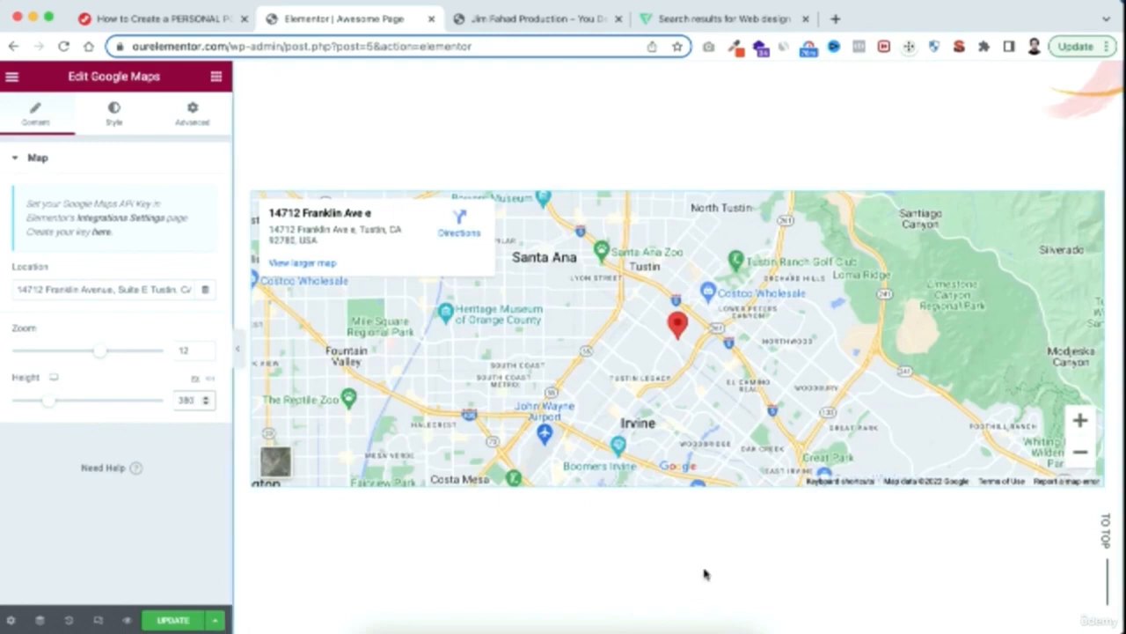
Open the footer's copyright text and examine its content in the text editor
scroll(704, 586, "down", 5)
scroll(704, 586, "up", 3)
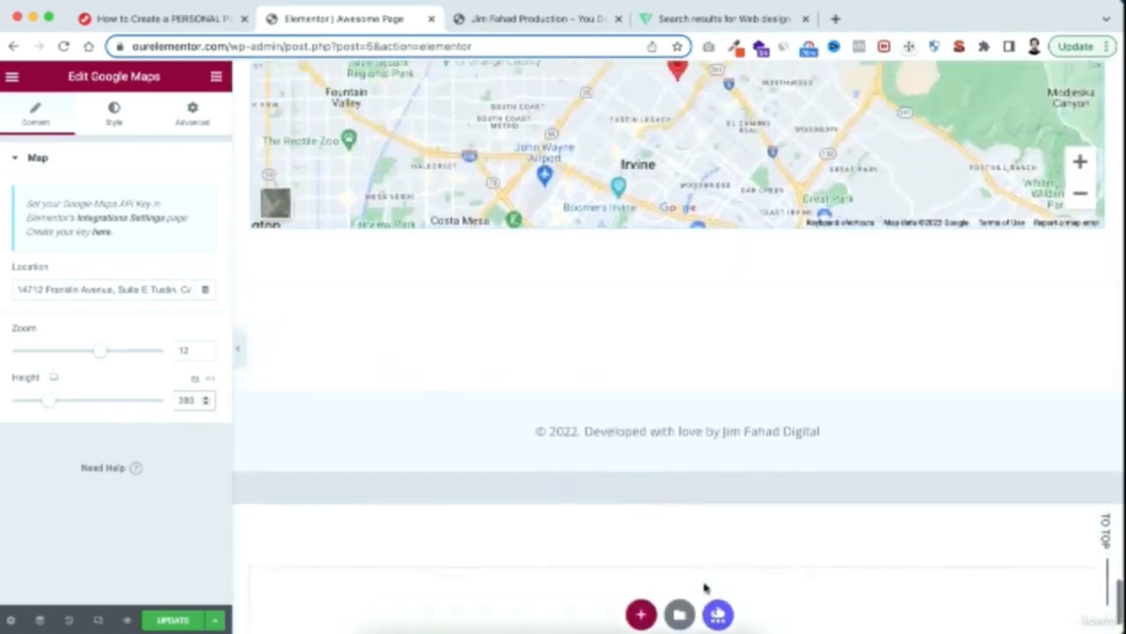
scroll(607, 462, "up", 1)
scroll(610, 457, "up", 2)
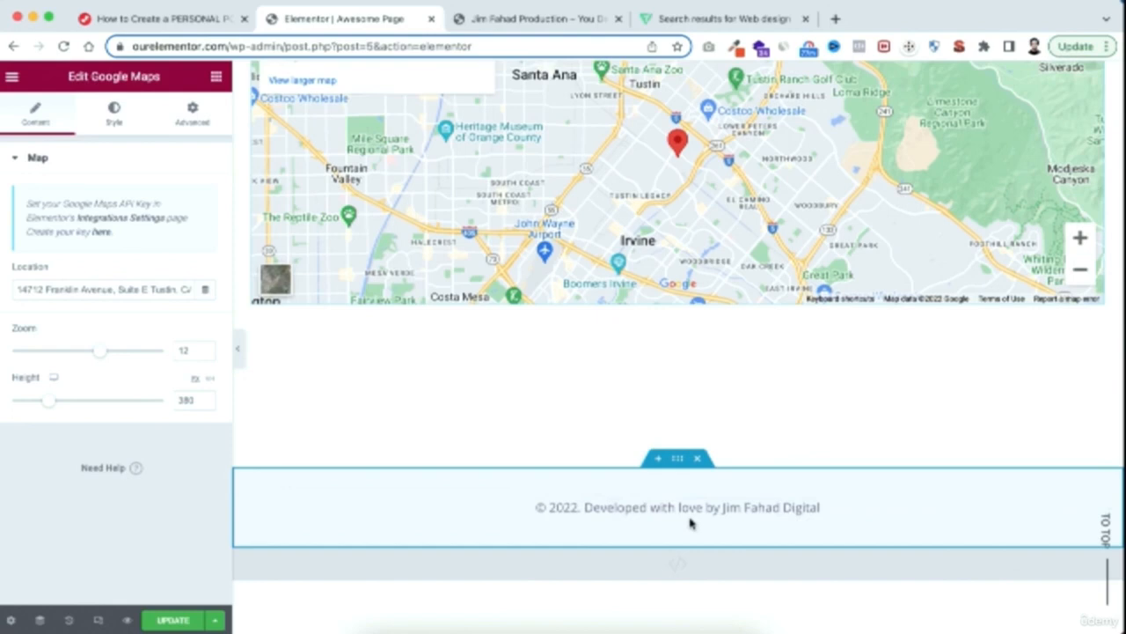
left_click(676, 511)
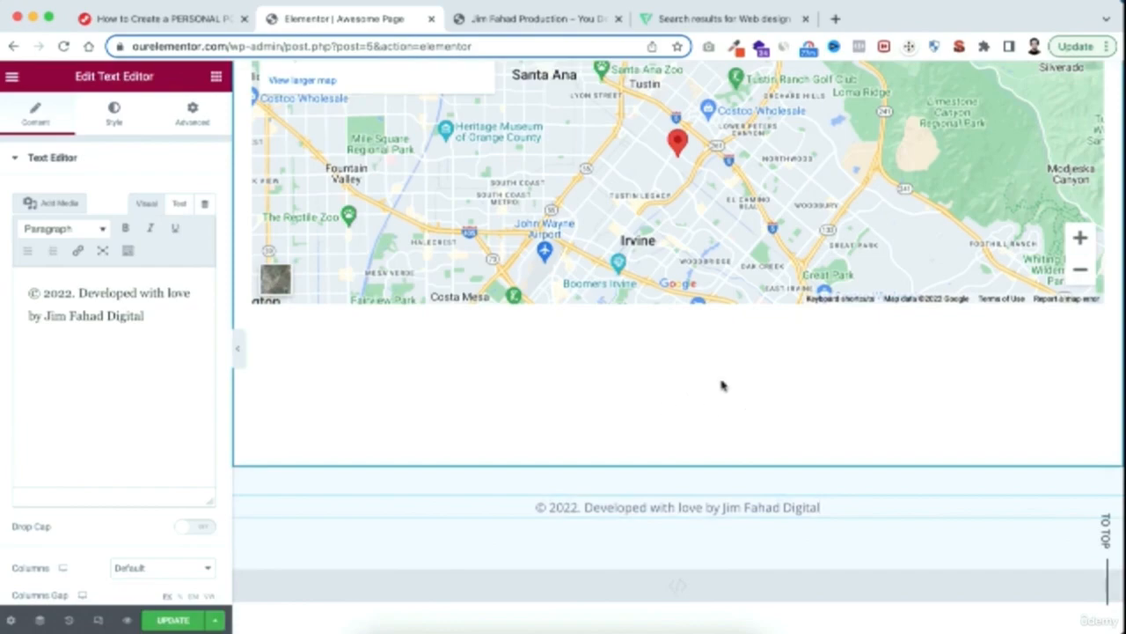
Replace the header logo image with Jim-Fahad-Digital-Logo.png, uploaded from the IMG folder
scroll(691, 344, "up", 20)
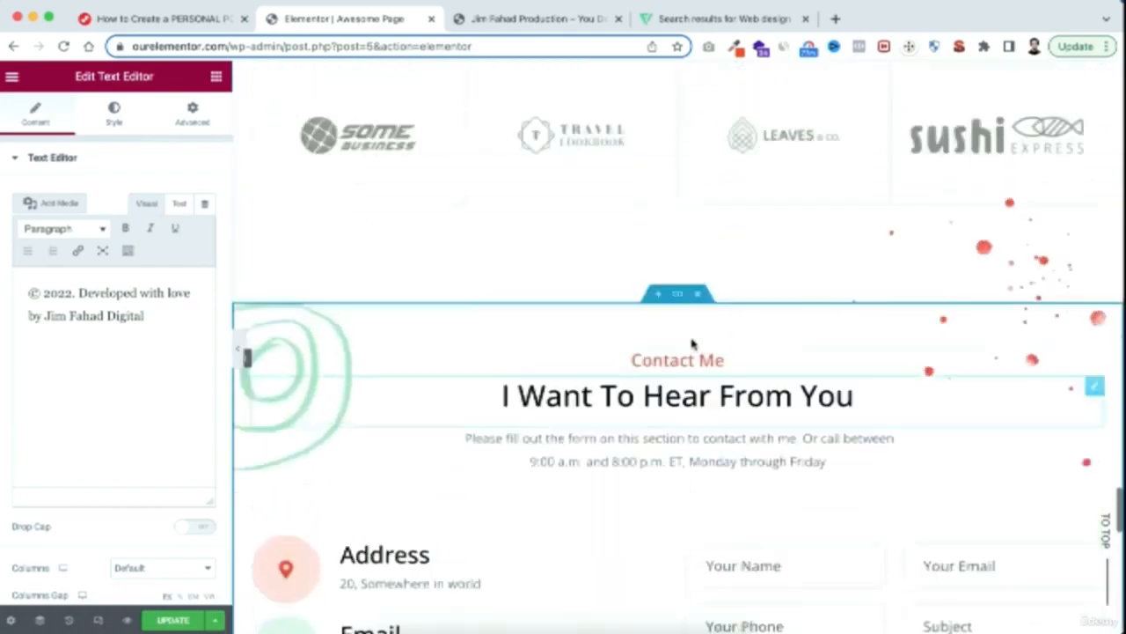
scroll(691, 344, "up", 20)
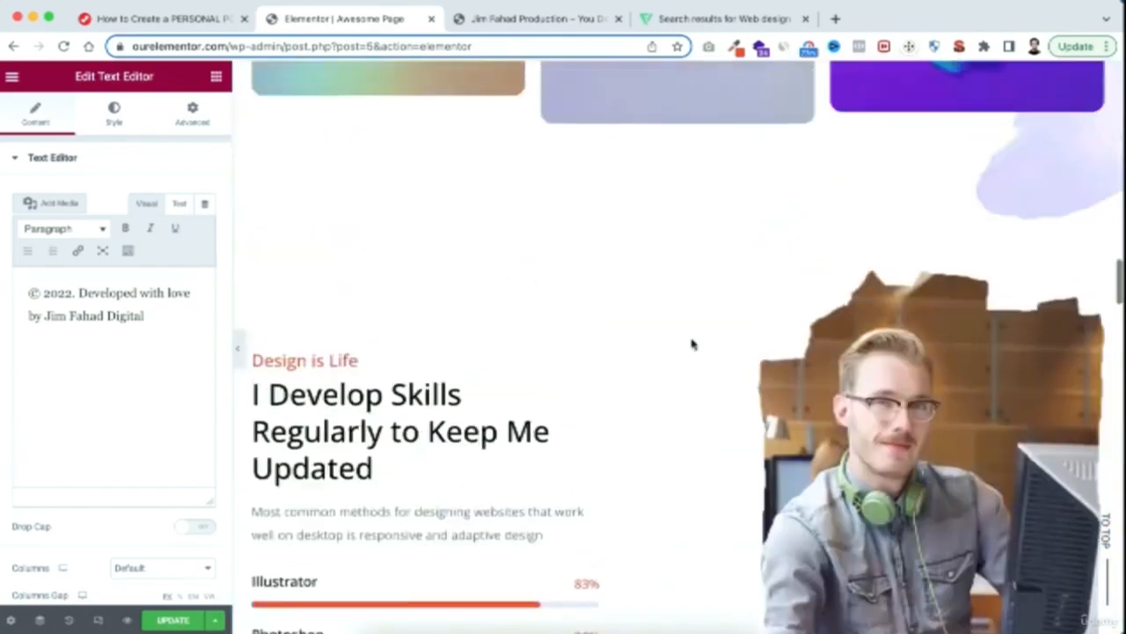
scroll(692, 344, "up", 10)
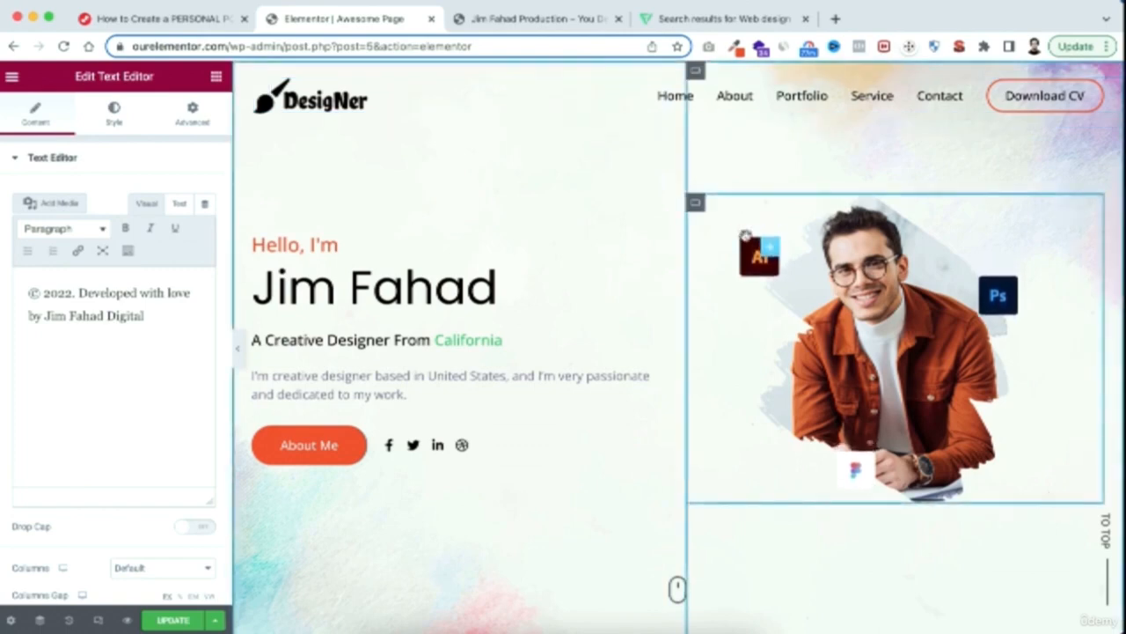
left_click(337, 104)
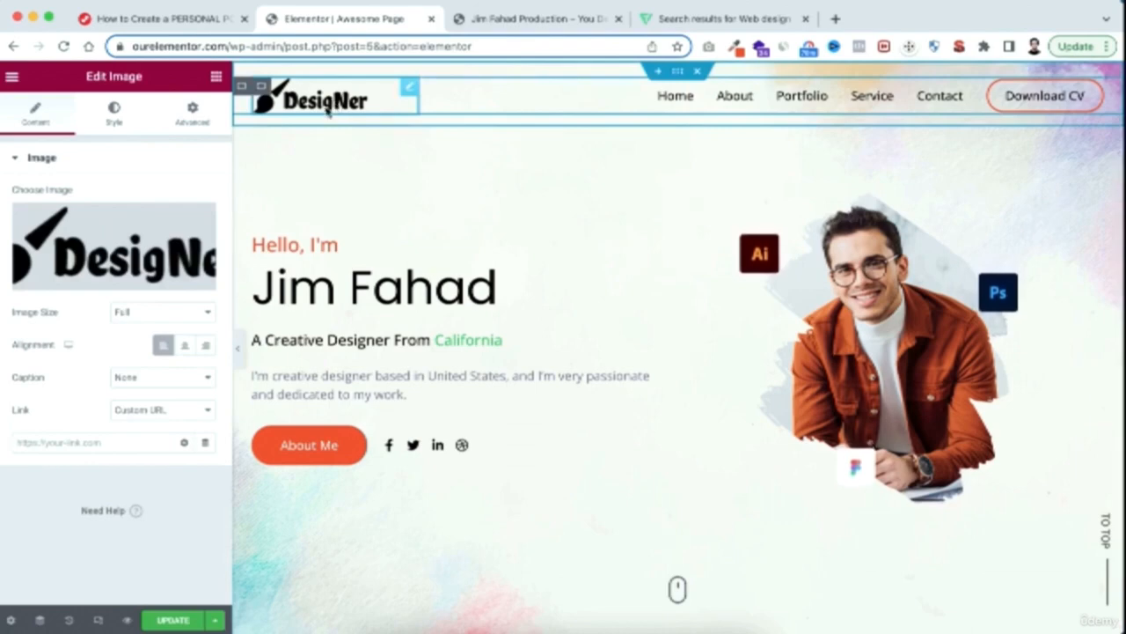
left_click(140, 247)
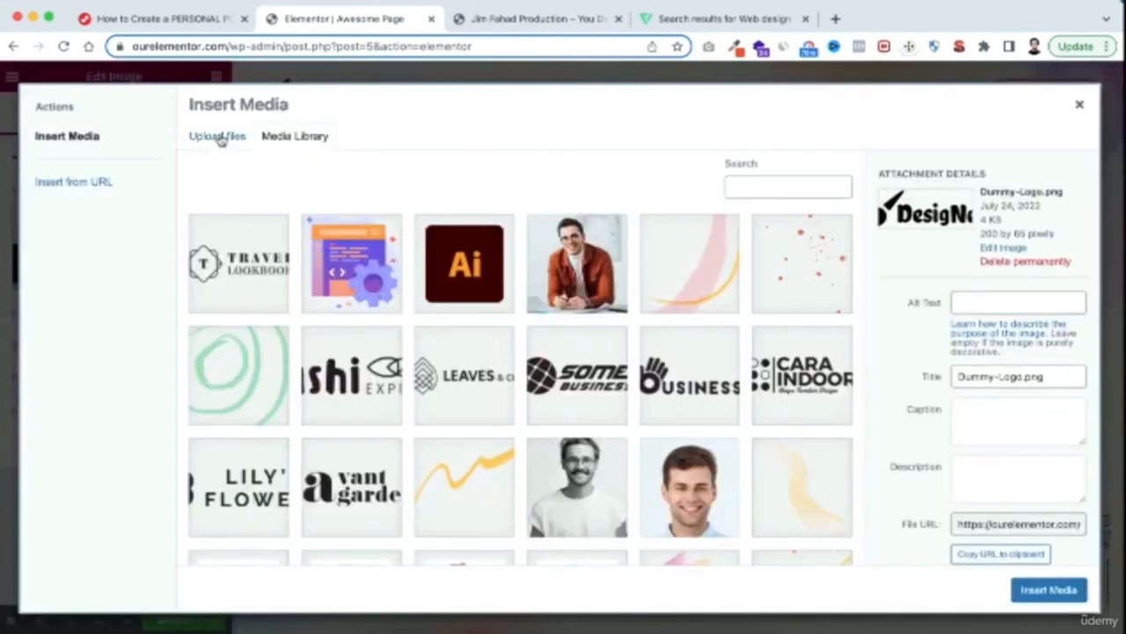
left_click(219, 137)
left_click(600, 351)
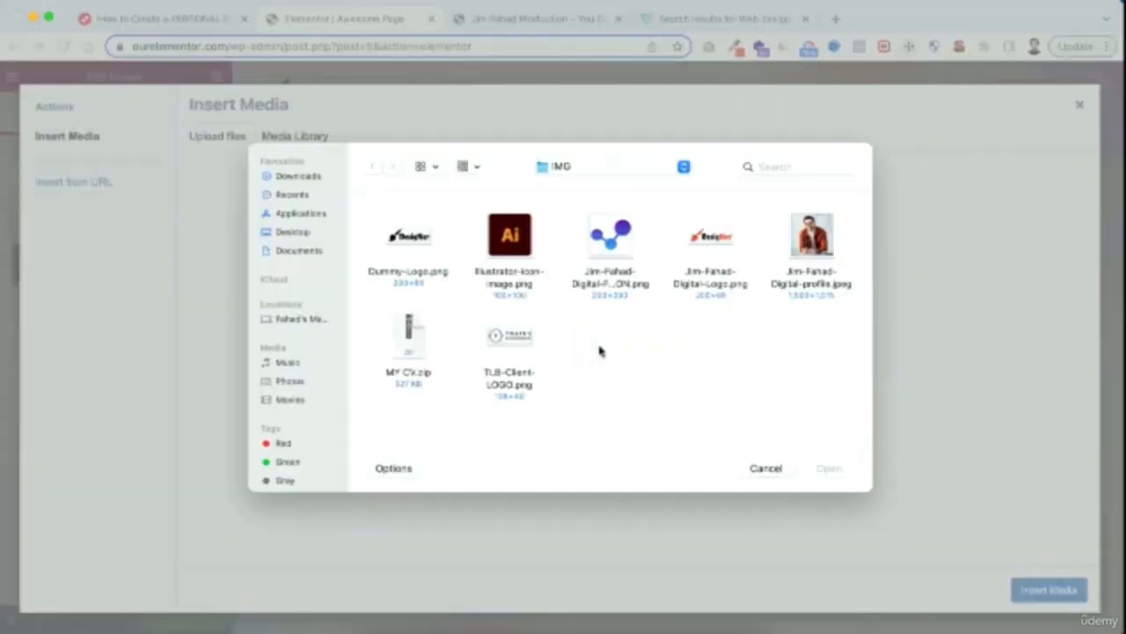
left_click(708, 235)
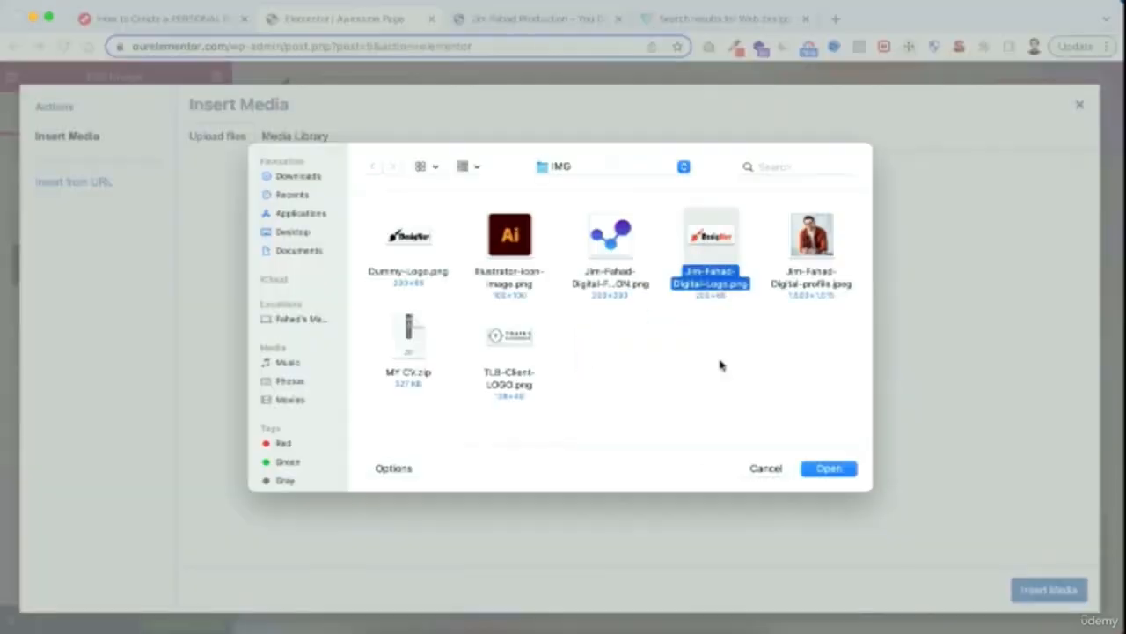
left_click(829, 469)
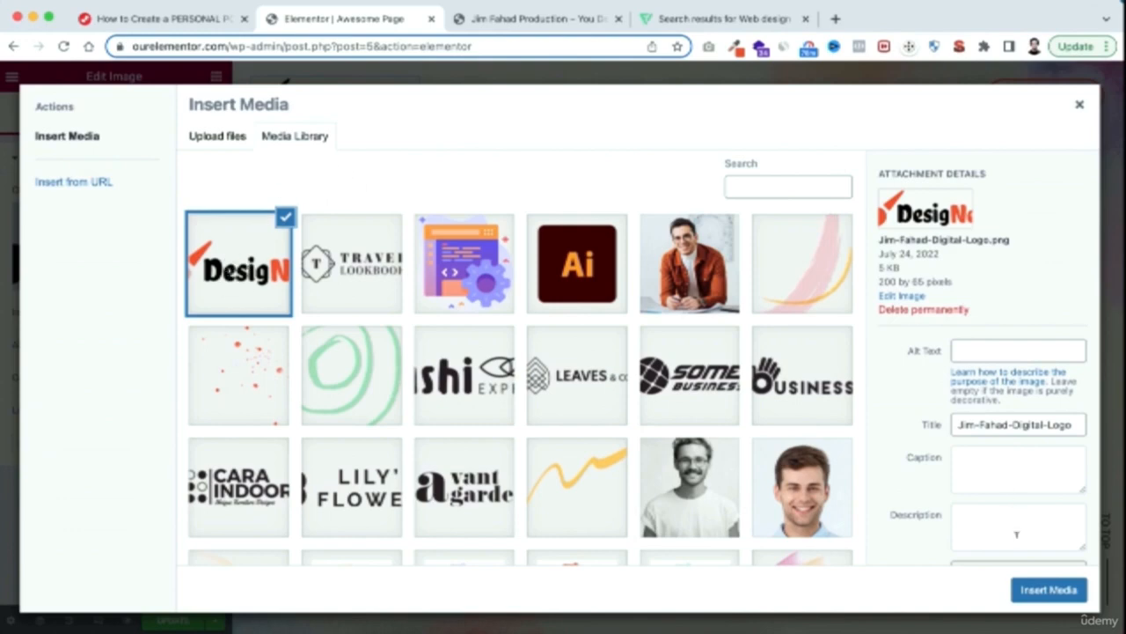
left_click(1051, 590)
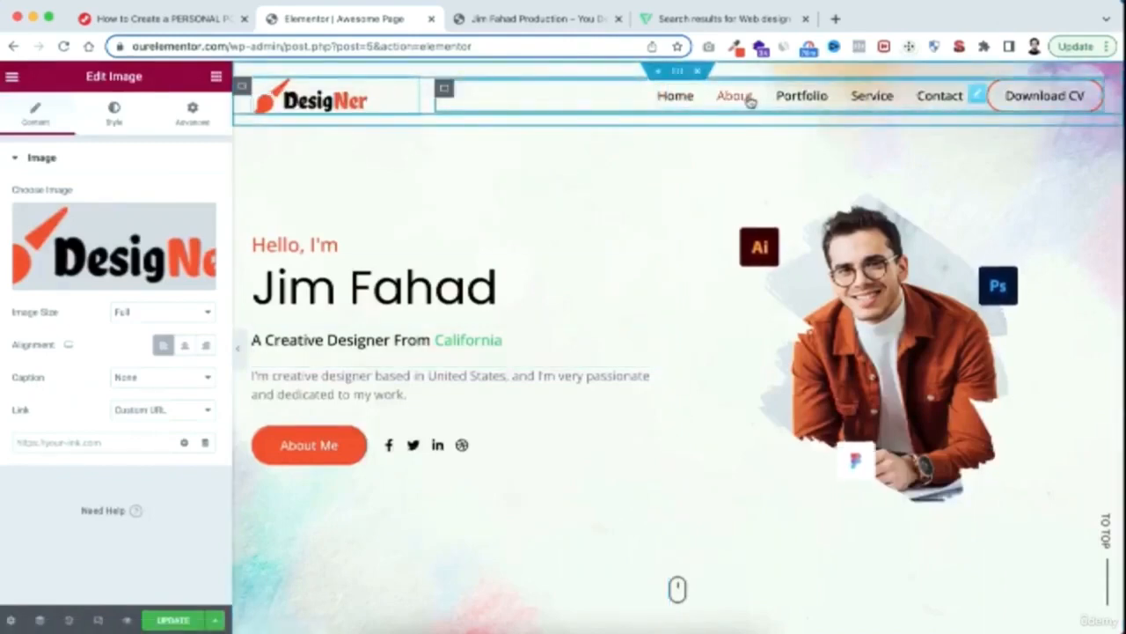
Test that the header's Portfolio menu item jumps to the portfolio section
left_click(825, 96)
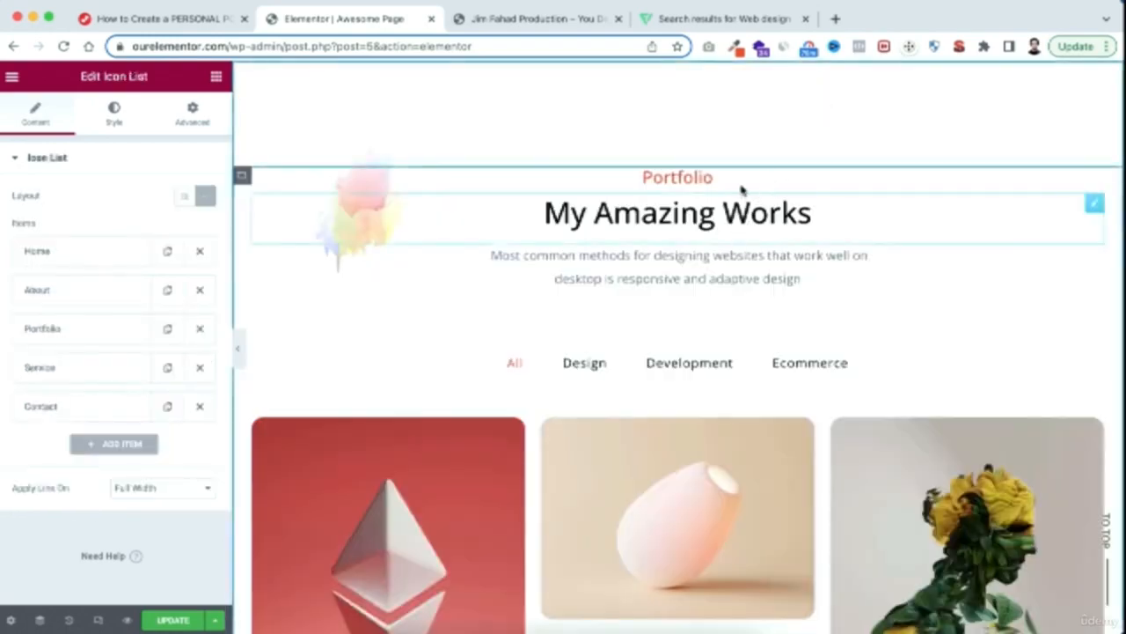
scroll(767, 151, "up", 10)
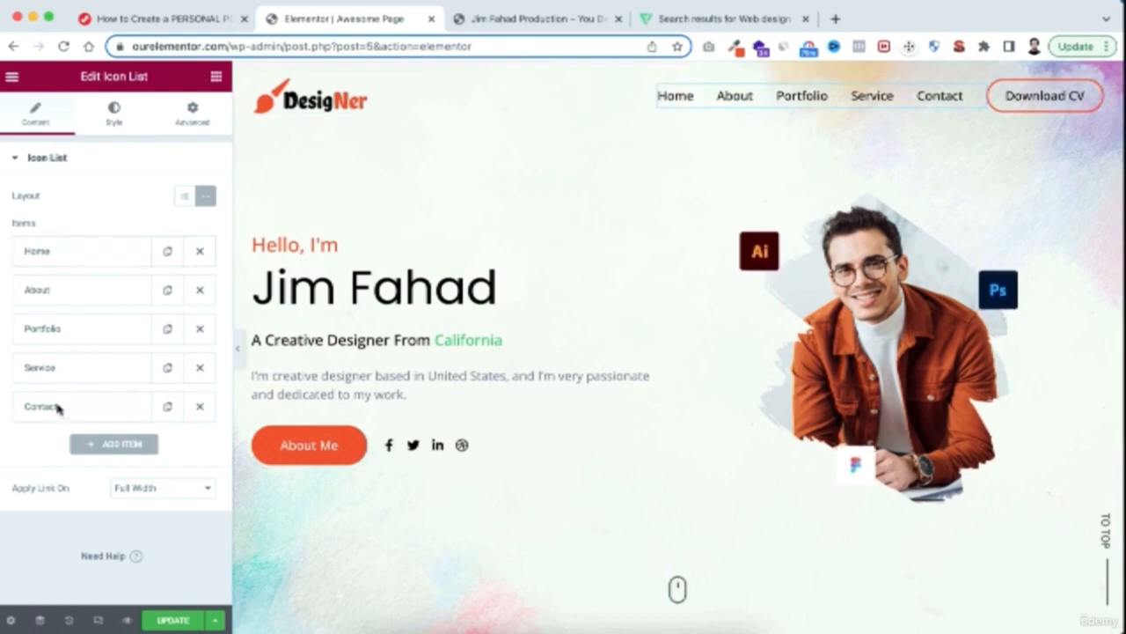
left_click(811, 98)
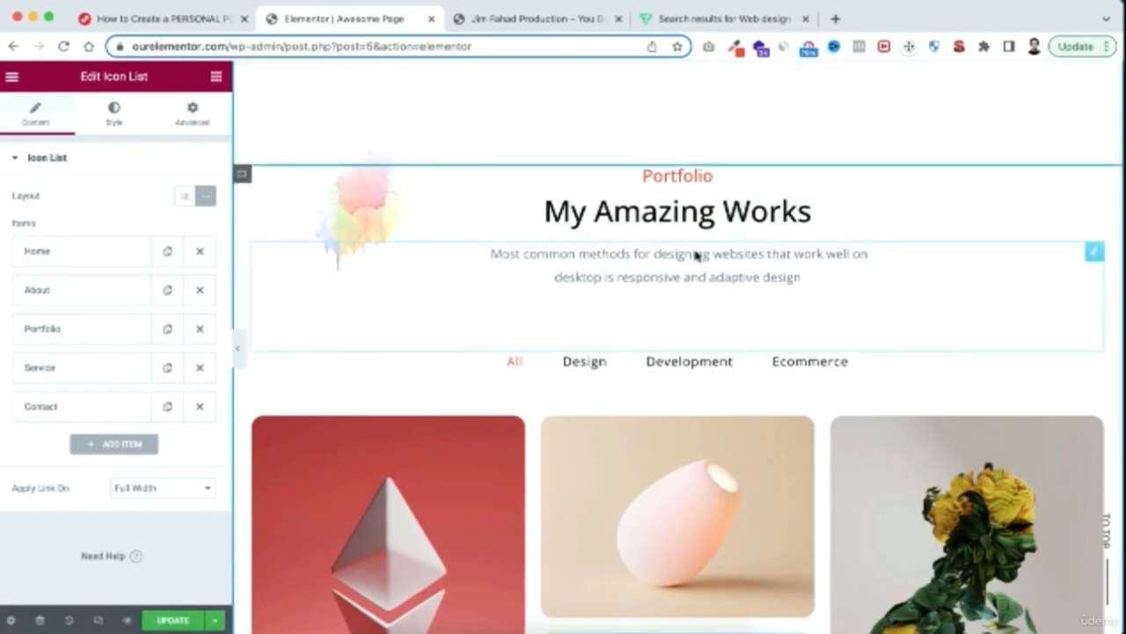
scroll(682, 130, "up", 1)
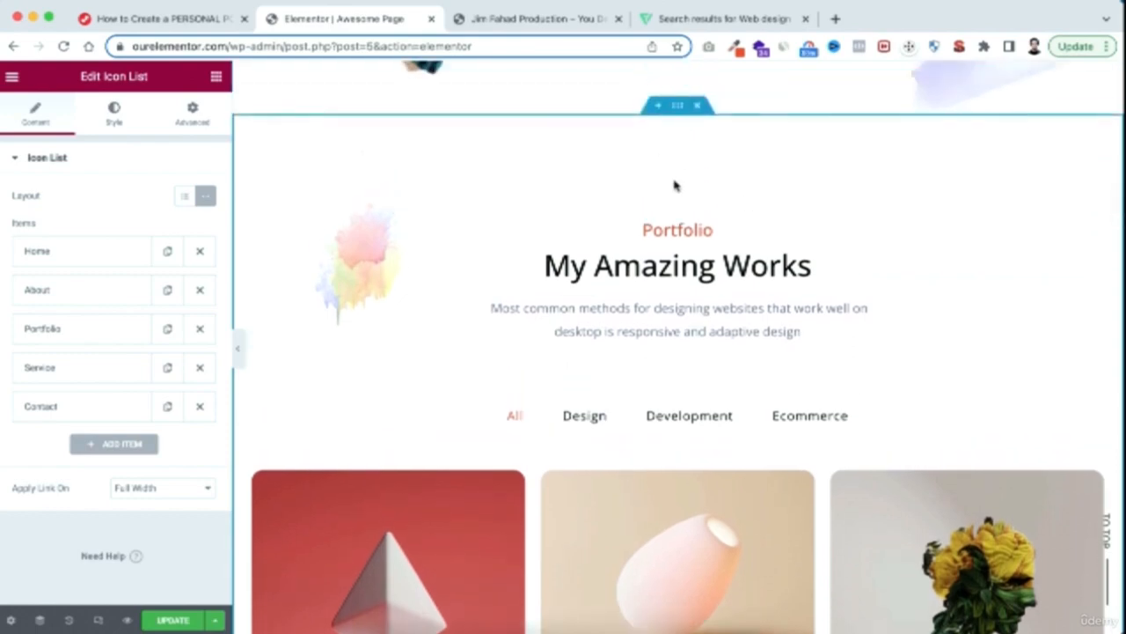
Examine the CSS ID assigned to the Portfolio section's container
left_click(677, 105)
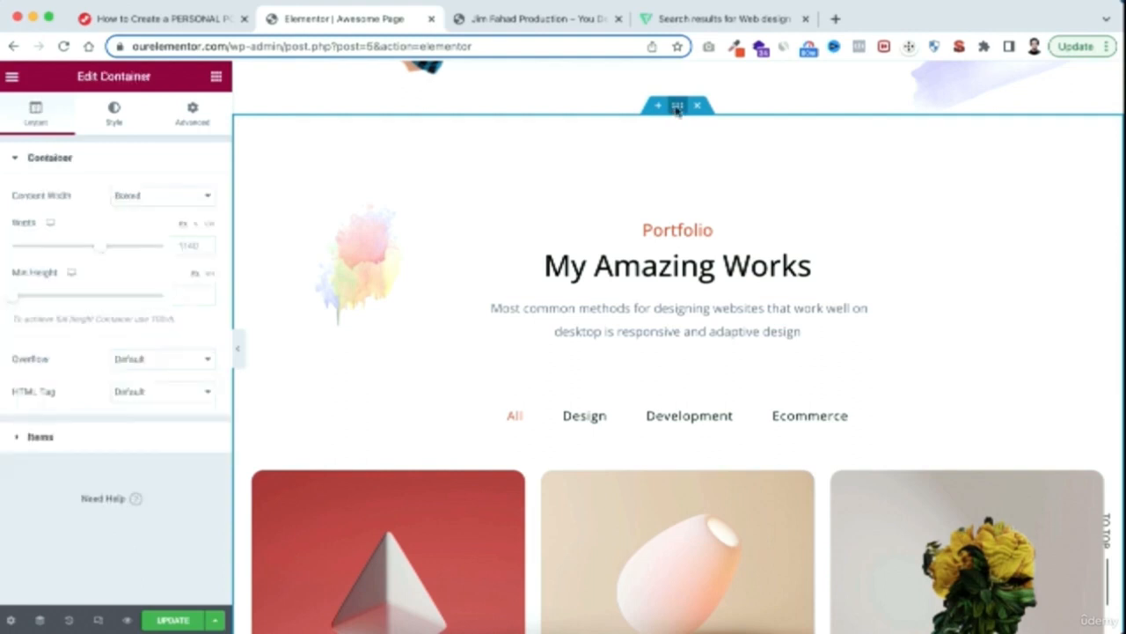
left_click(196, 116)
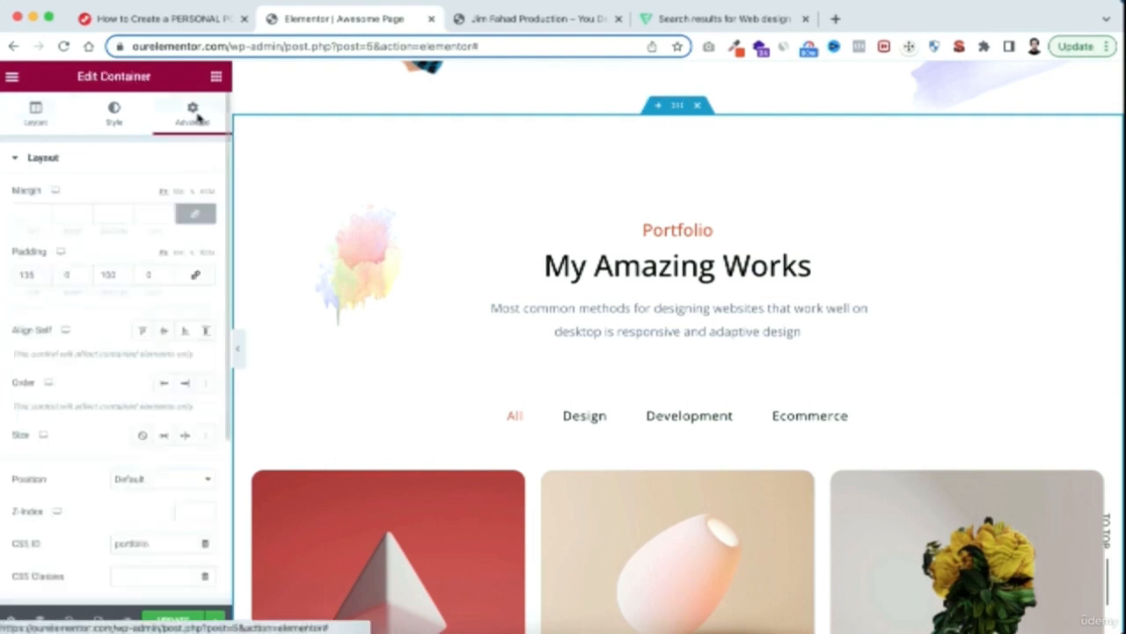
scroll(102, 465, "down", 3)
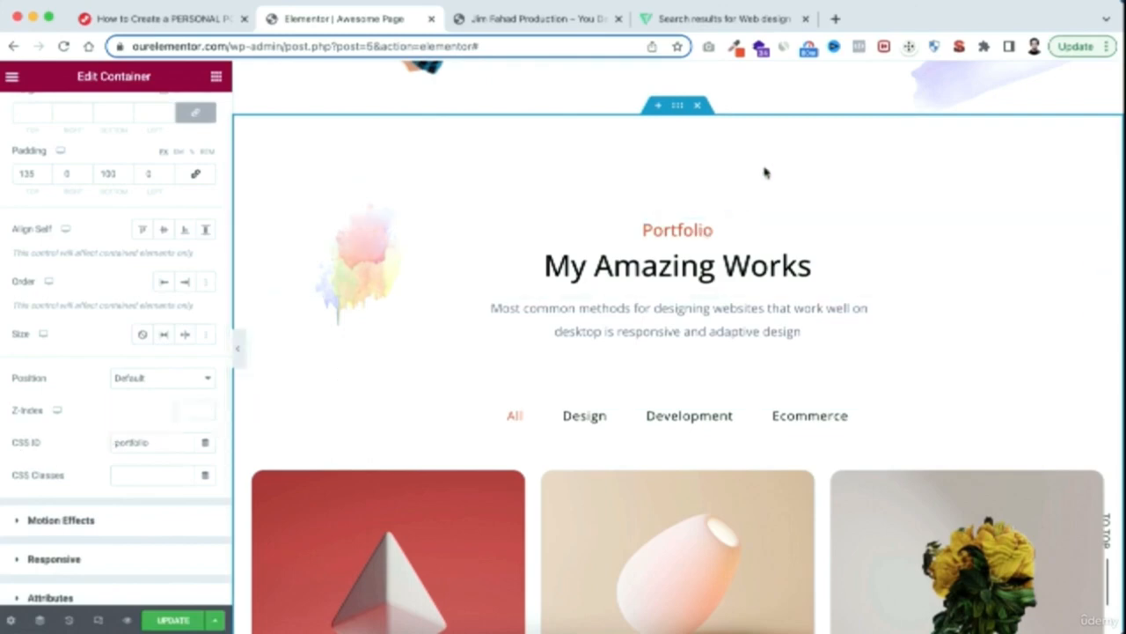
Examine the link anchors of the Portfolio, Contact and Service items in the header menu's icon list
scroll(767, 164, "up", 10)
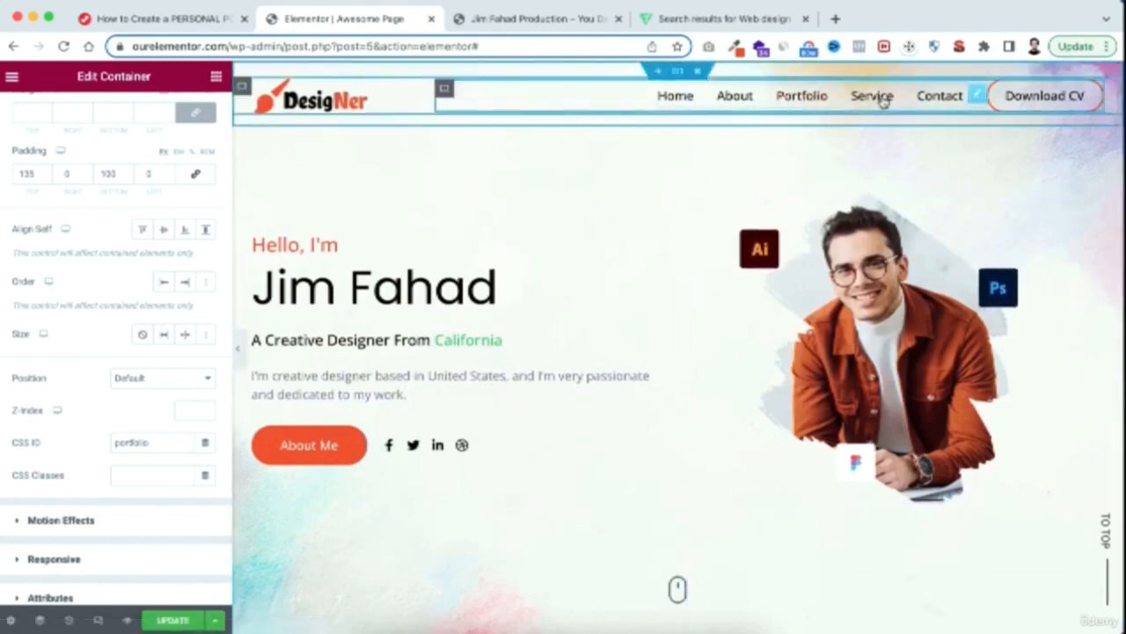
left_click(977, 95)
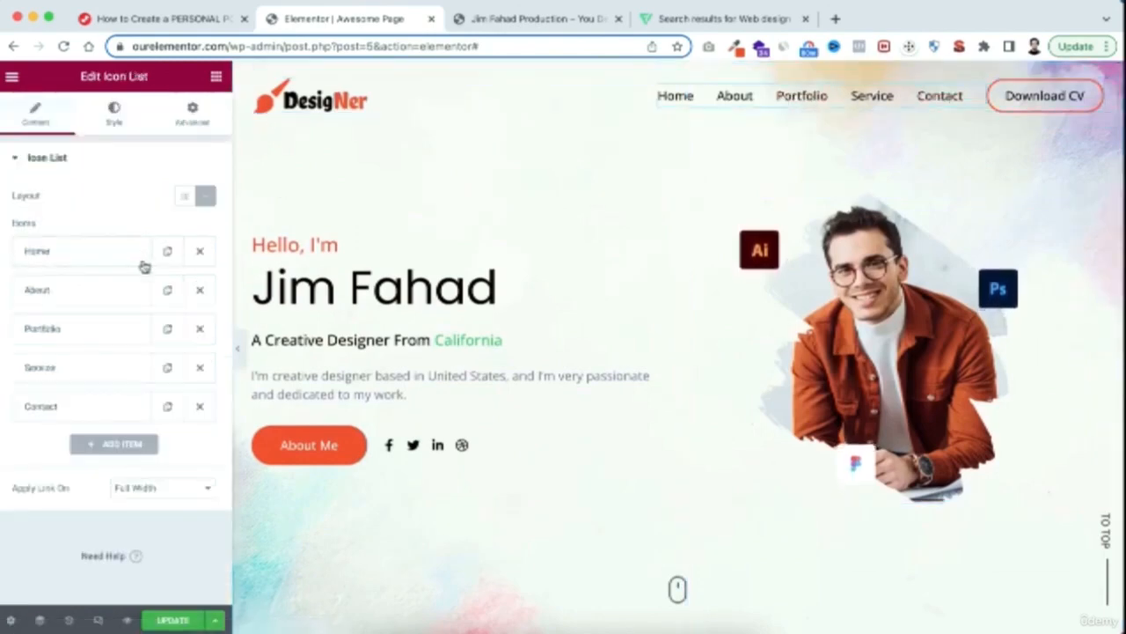
left_click(84, 336)
scroll(8, 426, "down", 1)
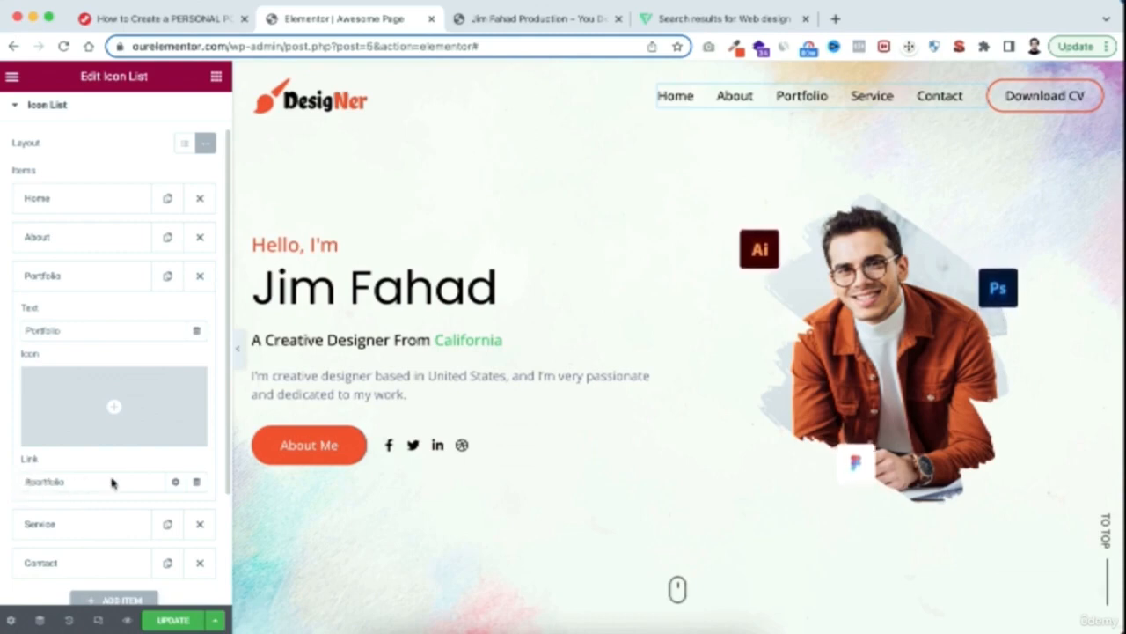
scroll(112, 482, "down", 2)
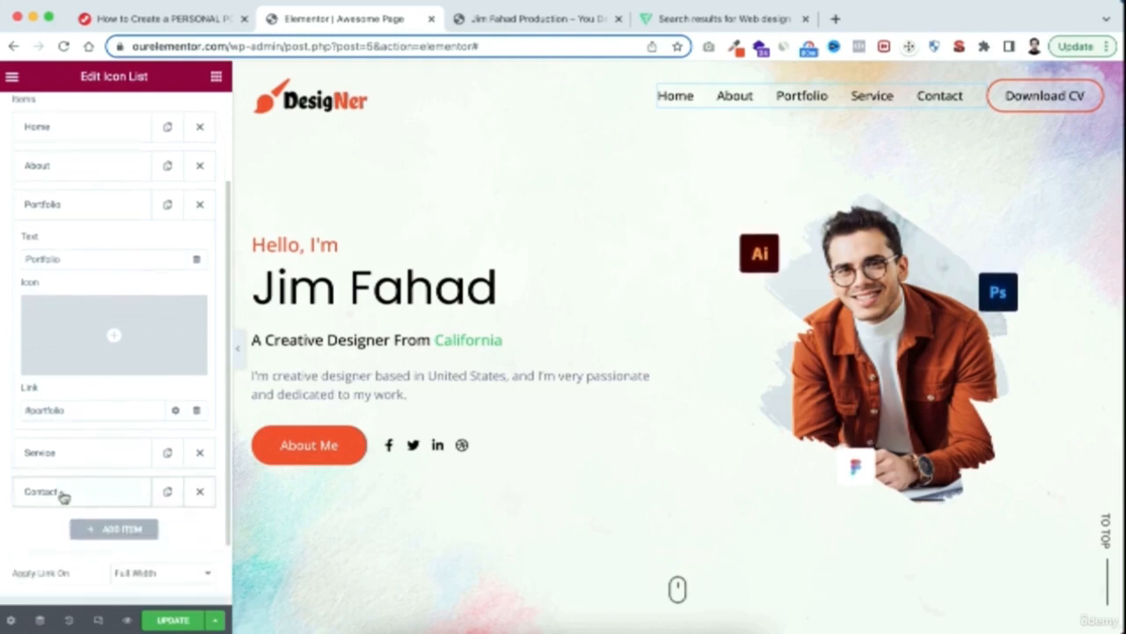
left_click(76, 492)
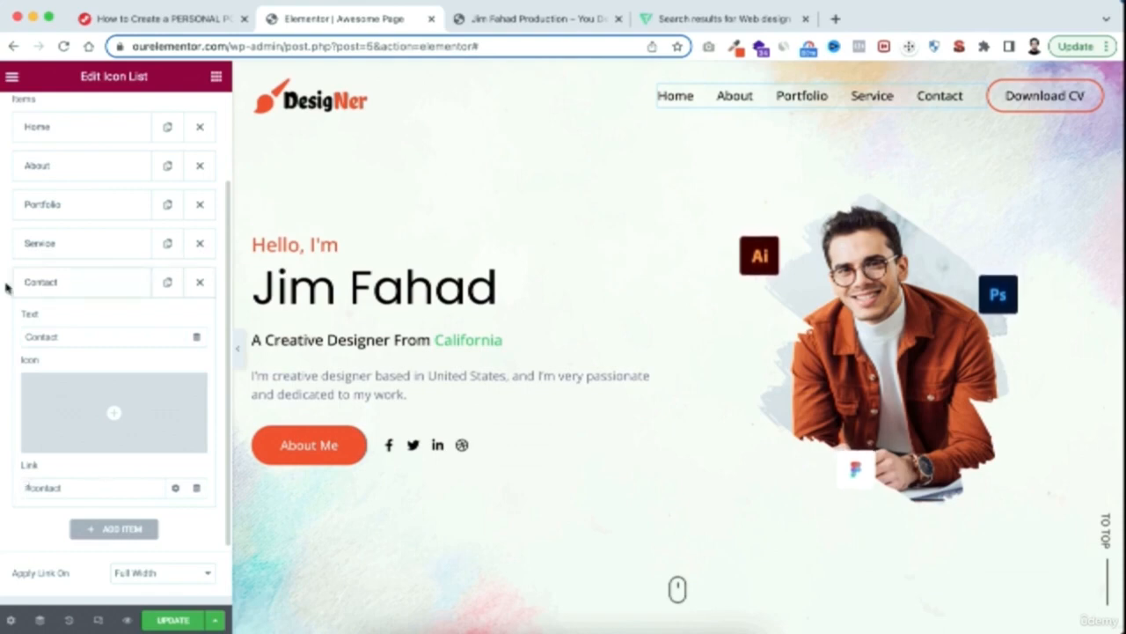
left_click(68, 251)
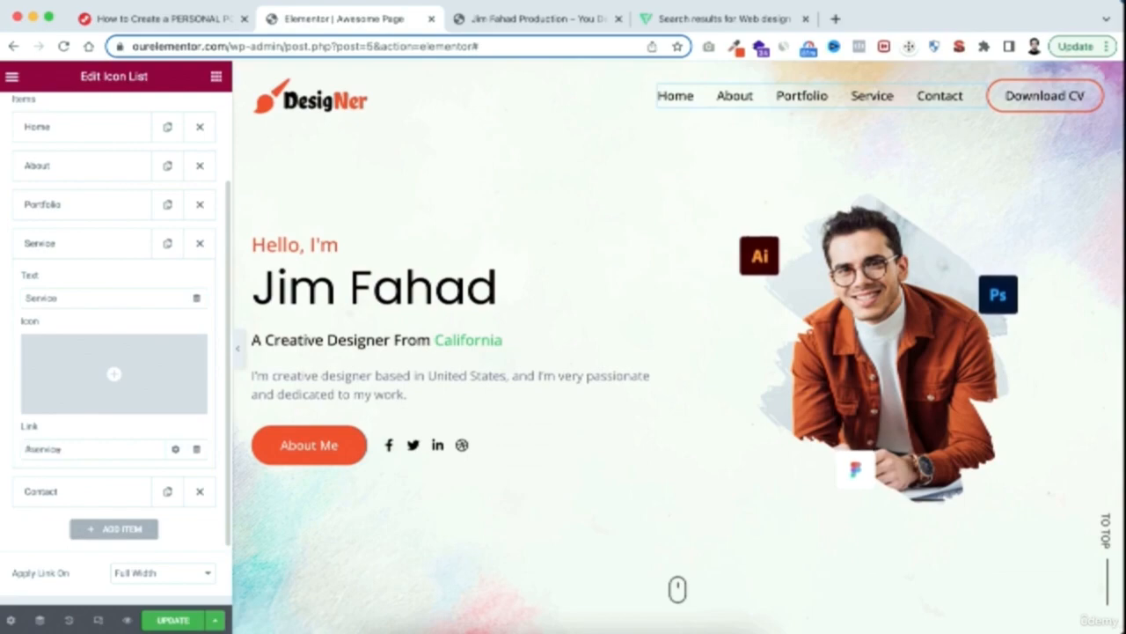
Find the Services section and examine the CSS ID of its container
scroll(640, 501, "down", 2)
scroll(640, 501, "down", 15)
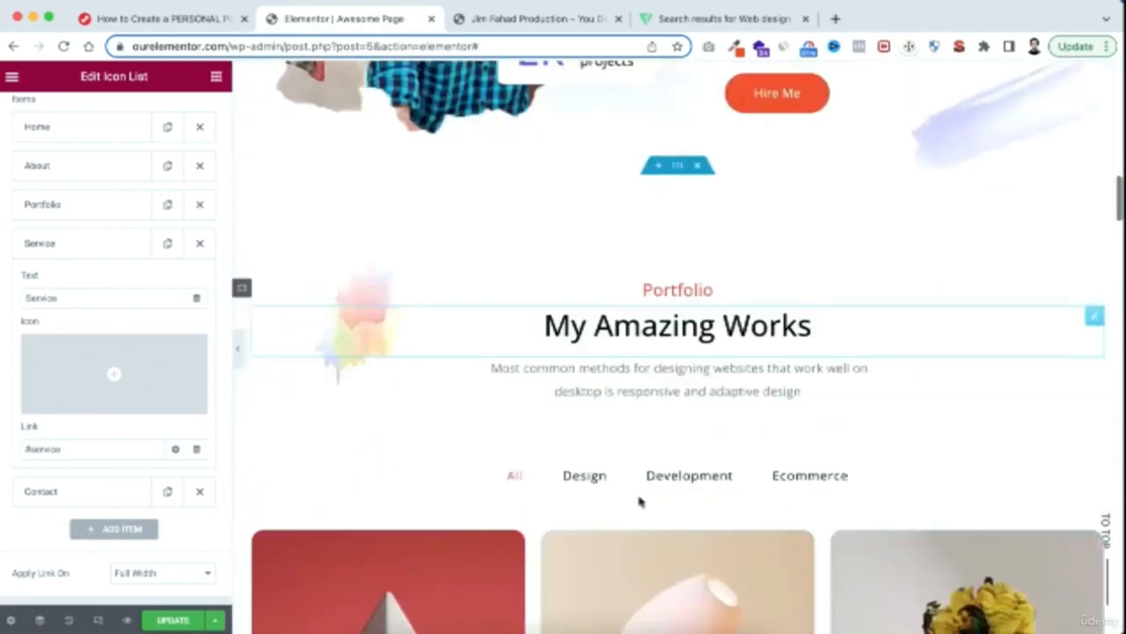
scroll(639, 502, "down", 4)
scroll(638, 500, "up", 4)
scroll(669, 310, "up", 2)
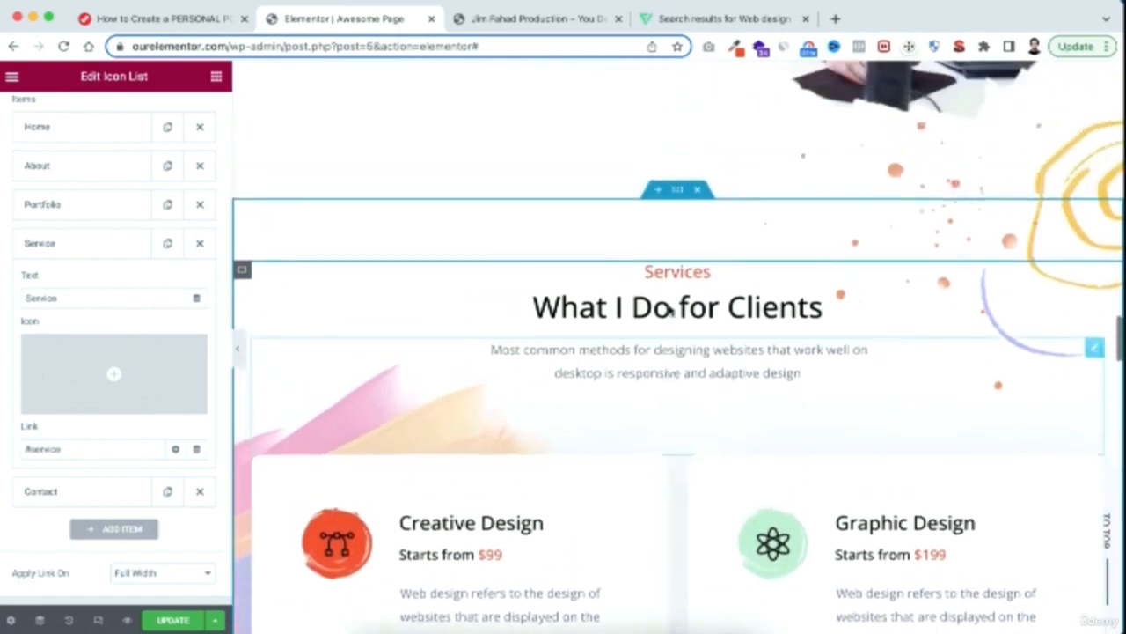
left_click(678, 195)
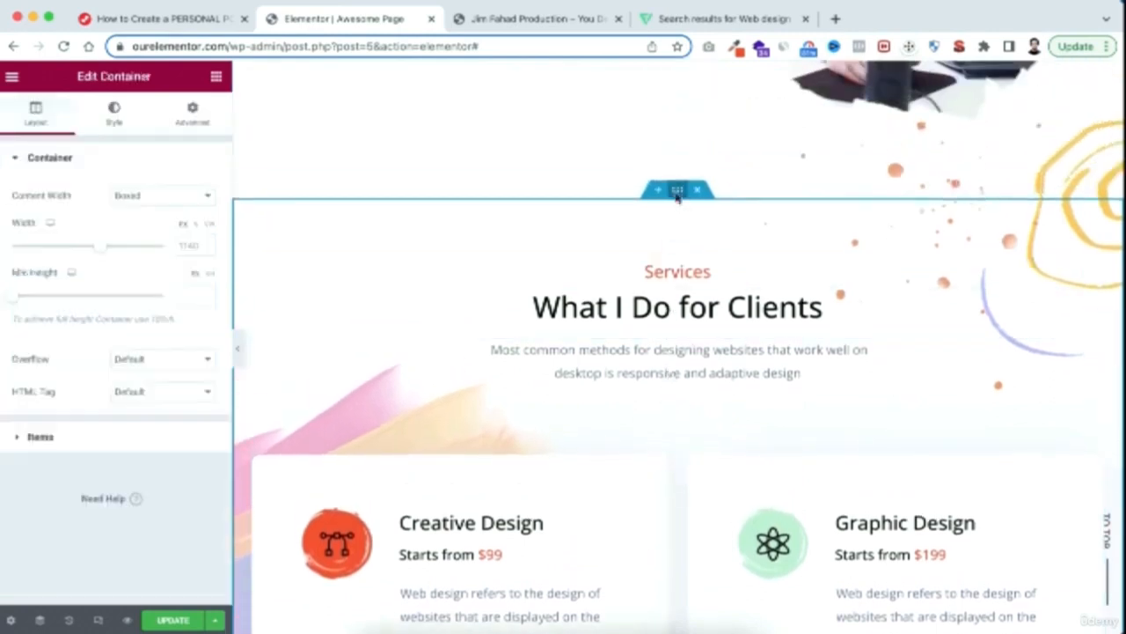
left_click(195, 120)
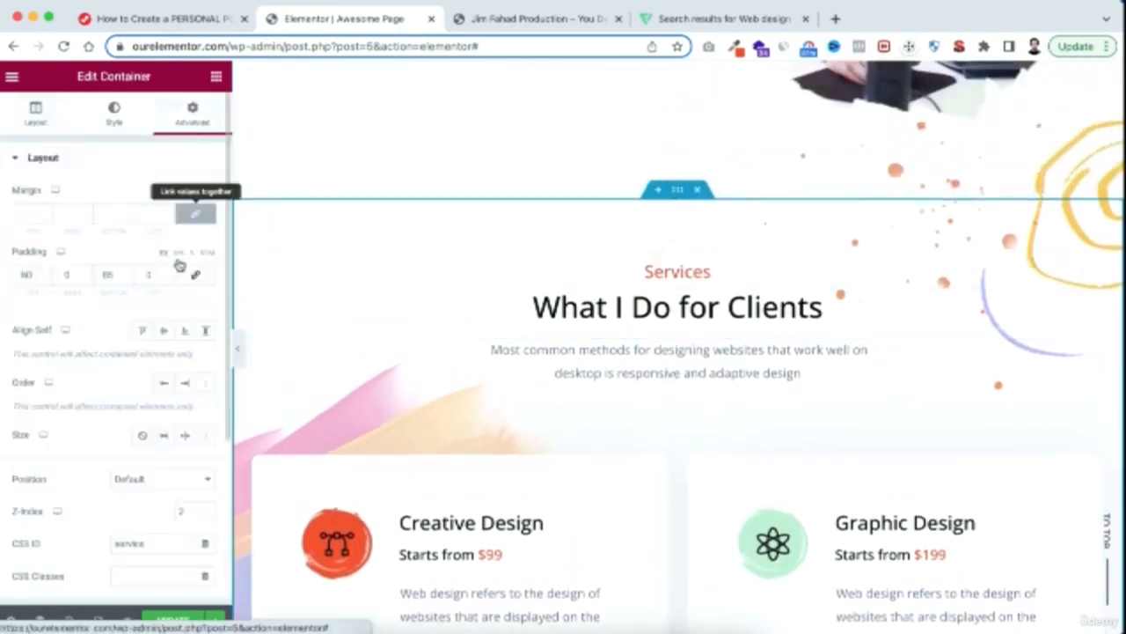
scroll(48, 466, "down", 2)
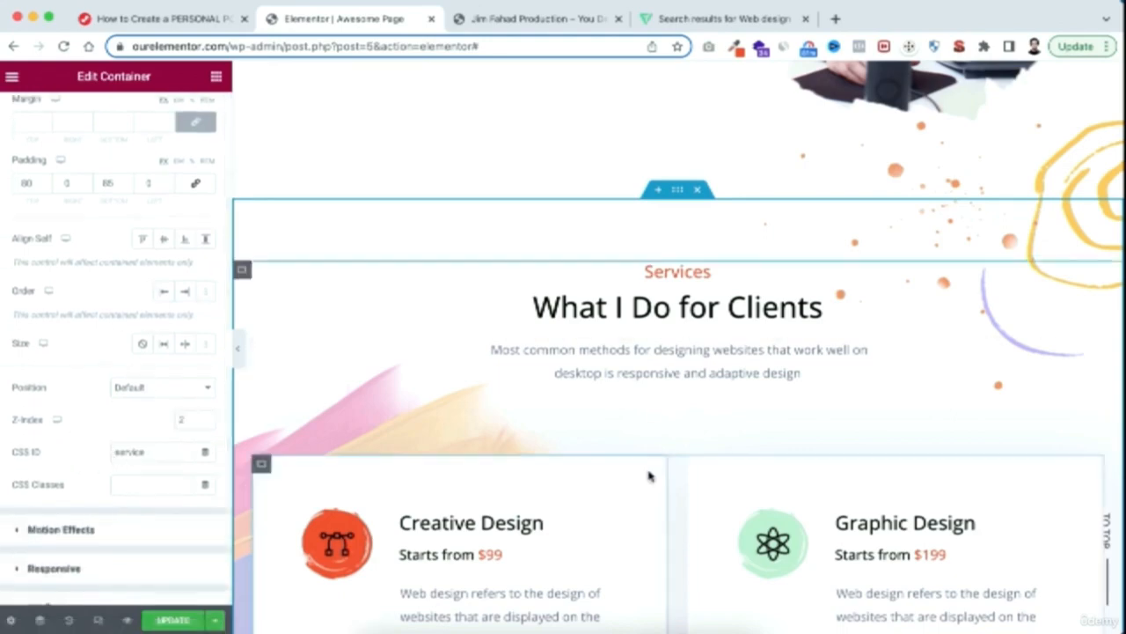
Find the Contact Me section and examine its container's advanced settings for the CSS ID
scroll(649, 472, "down", 9)
scroll(649, 472, "down", 10)
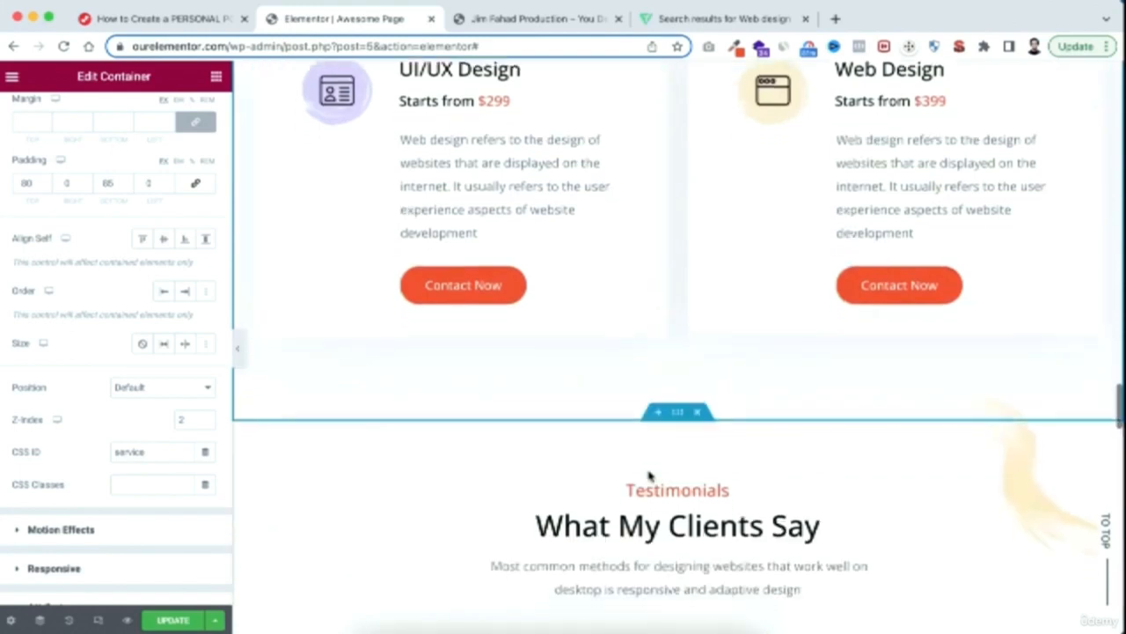
left_click(678, 190)
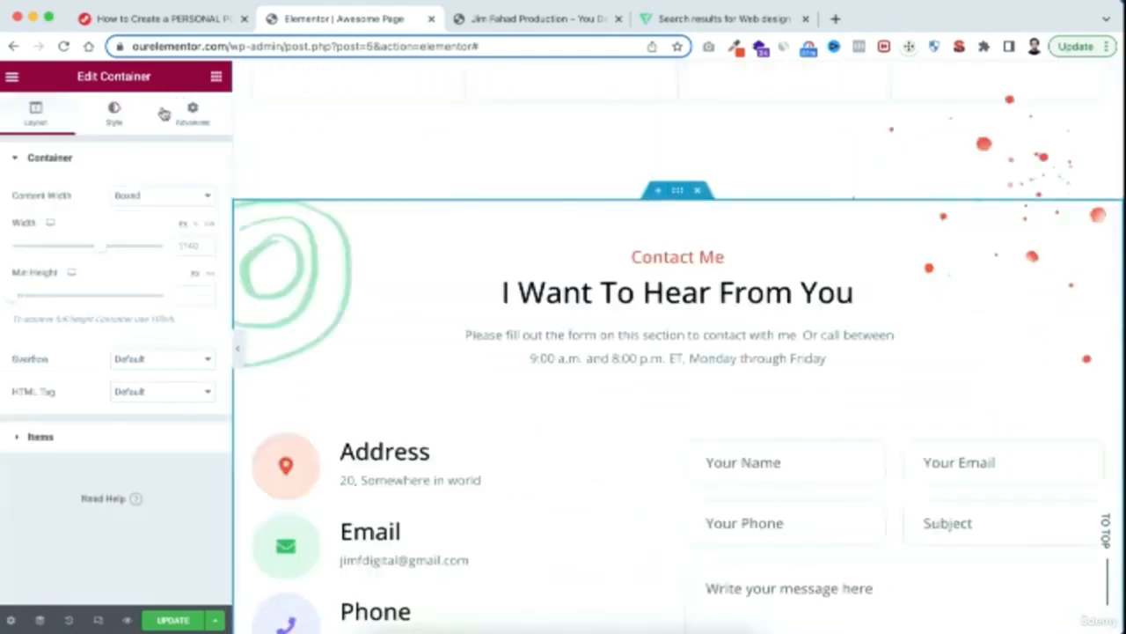
left_click(192, 111)
scroll(129, 471, "down", 3)
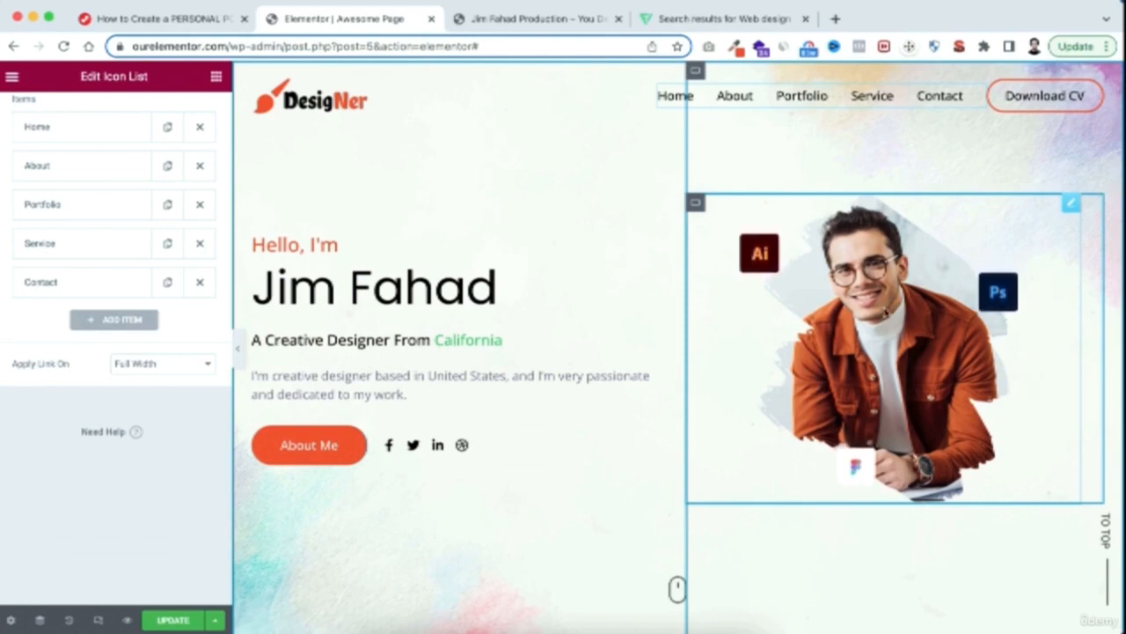
Upload MY CV.zip from the IMG folder to the media library through the hero image's media dialog
left_click(874, 301)
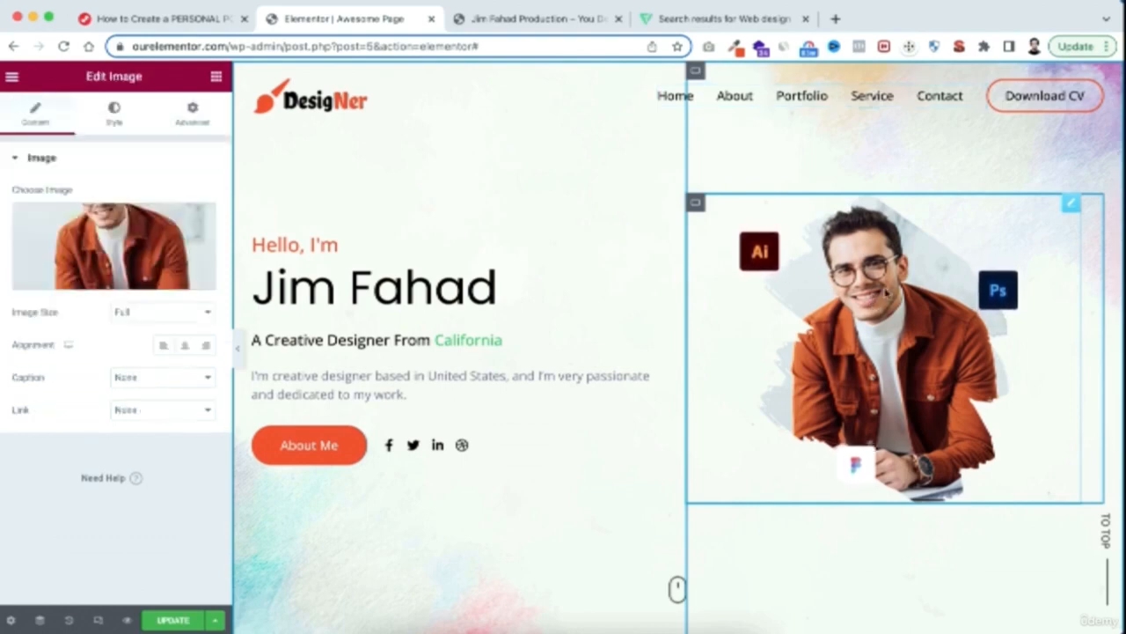
left_click(110, 249)
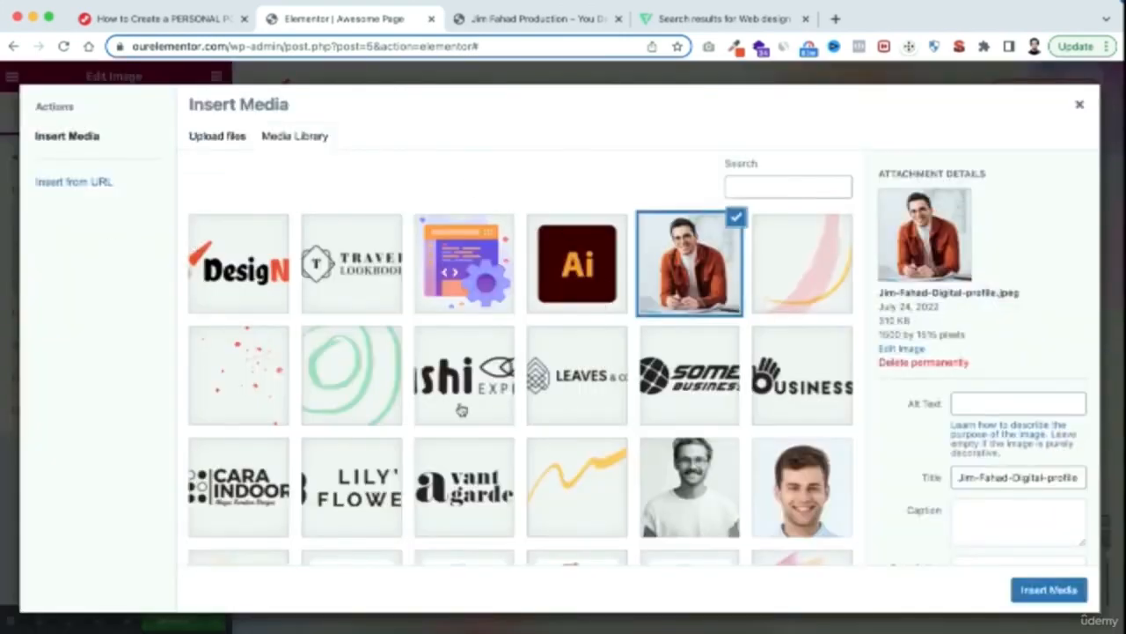
scroll(437, 402, "down", 2)
scroll(432, 402, "up", 2)
left_click(219, 141)
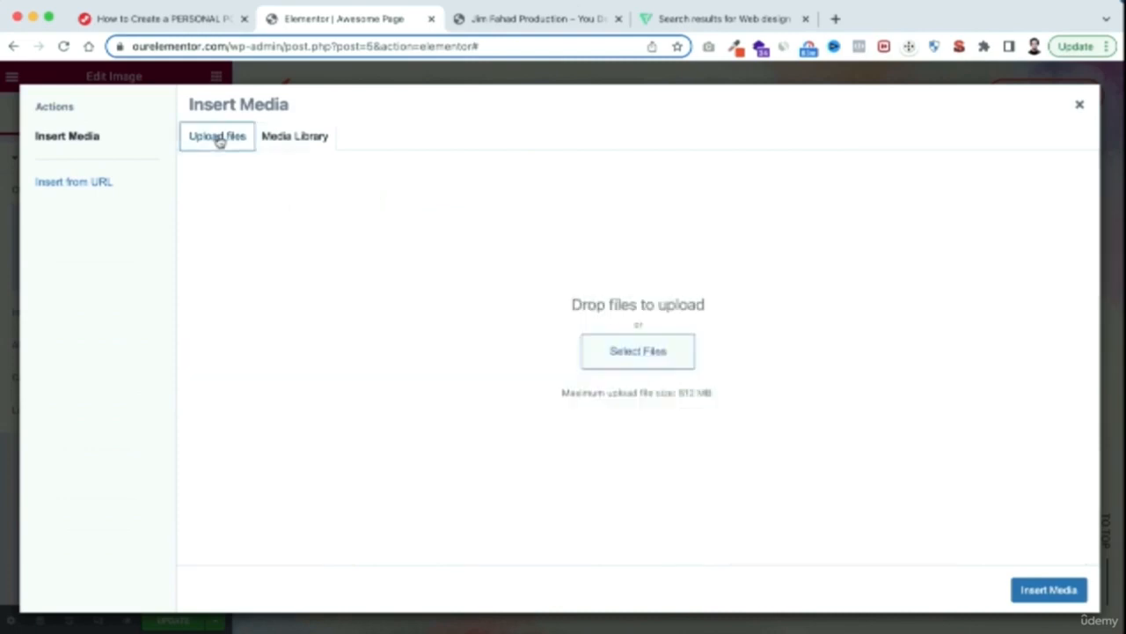
left_click(624, 358)
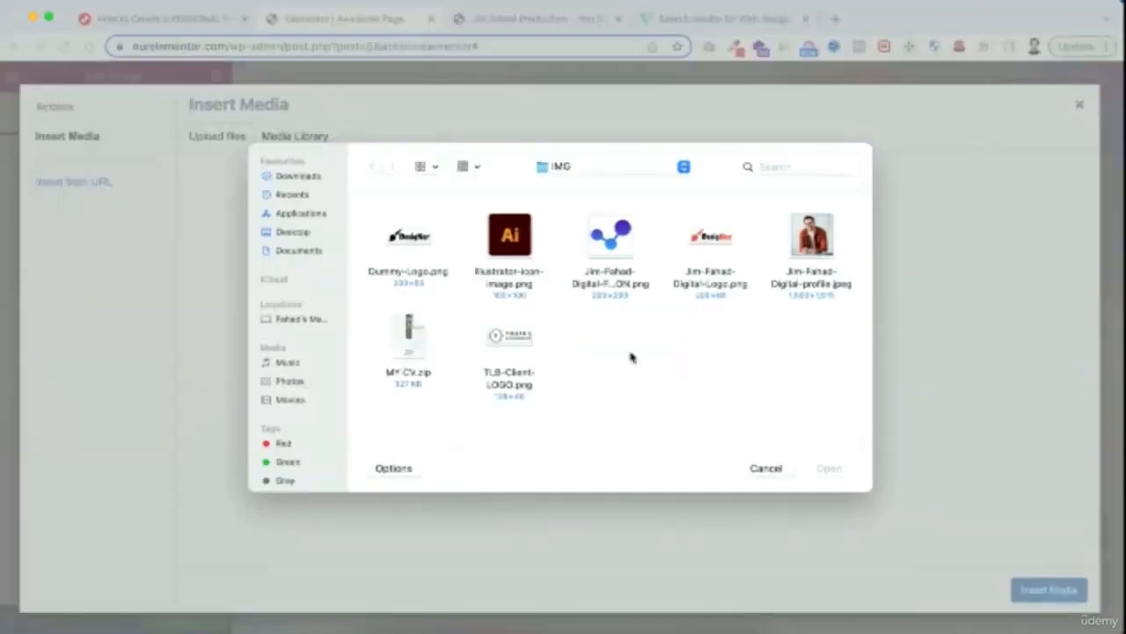
left_click(409, 346)
left_click(834, 471)
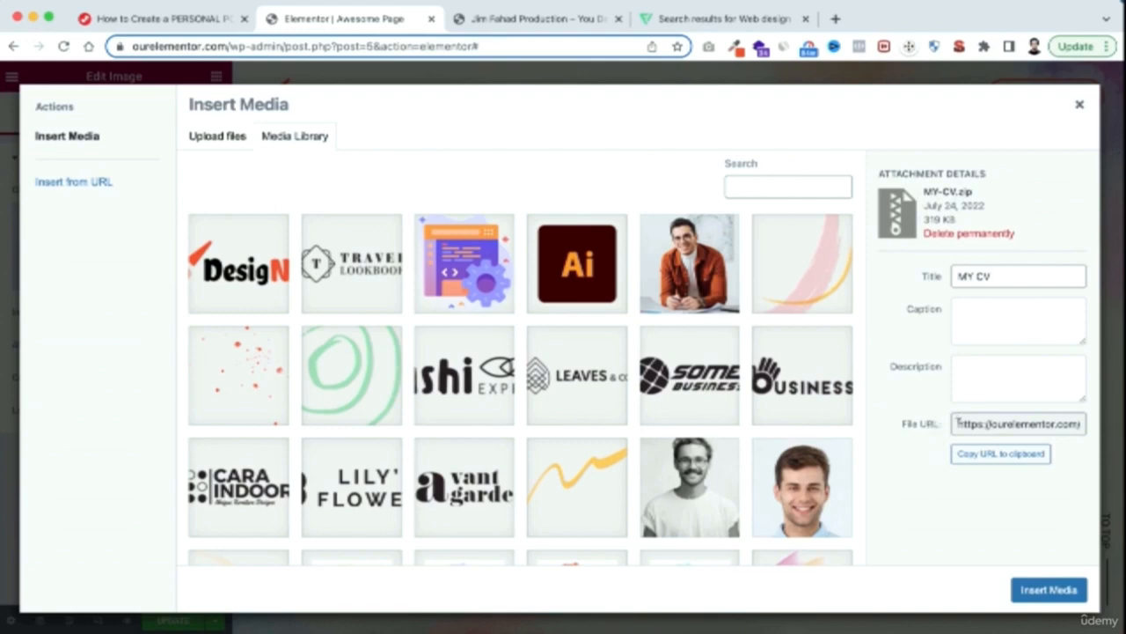
Link the header's Download CV button to the copied file URL of MY-CV.zip, leaving the hero image unchanged, and update the page
left_click_drag(959, 425, 1095, 426)
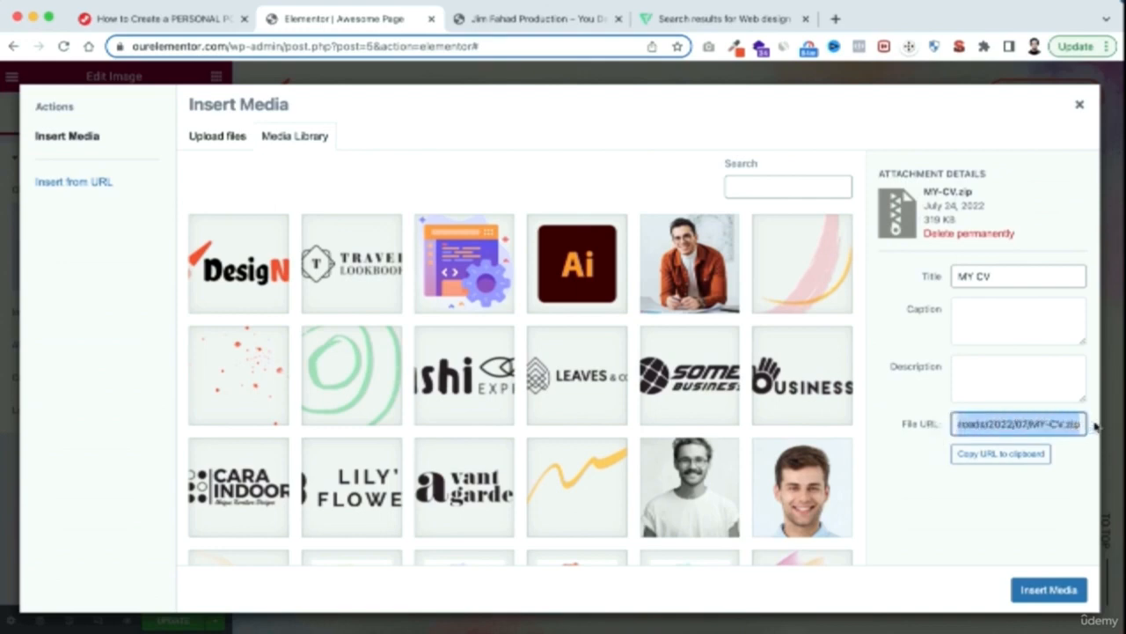
left_click(1000, 455)
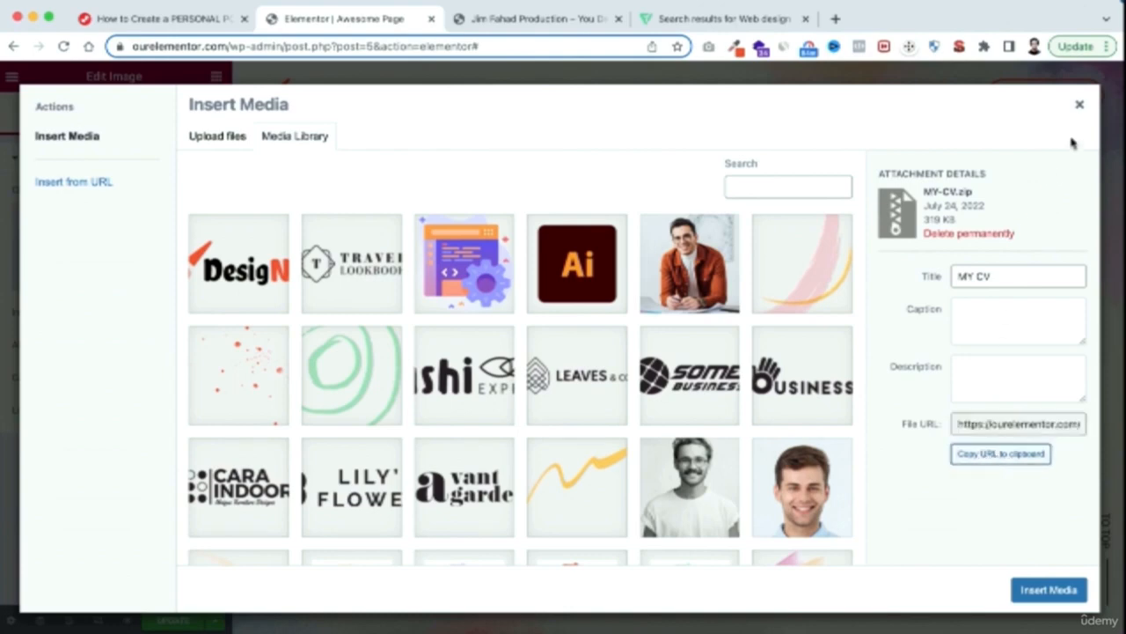
left_click(1080, 107)
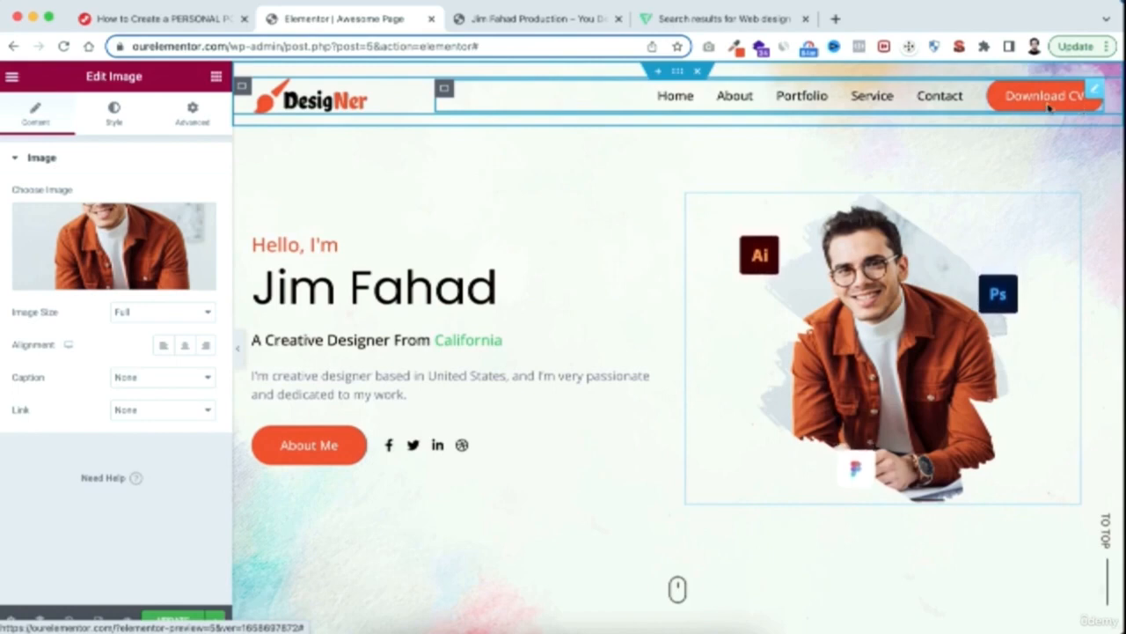
left_click(1048, 107)
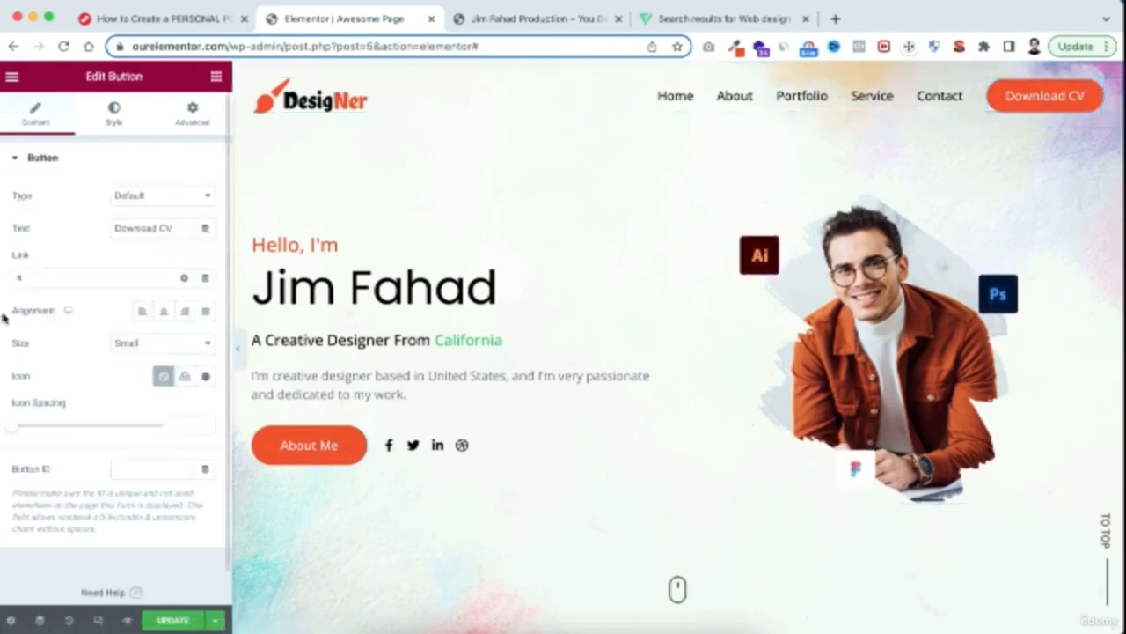
left_click_drag(25, 278, 1, 282)
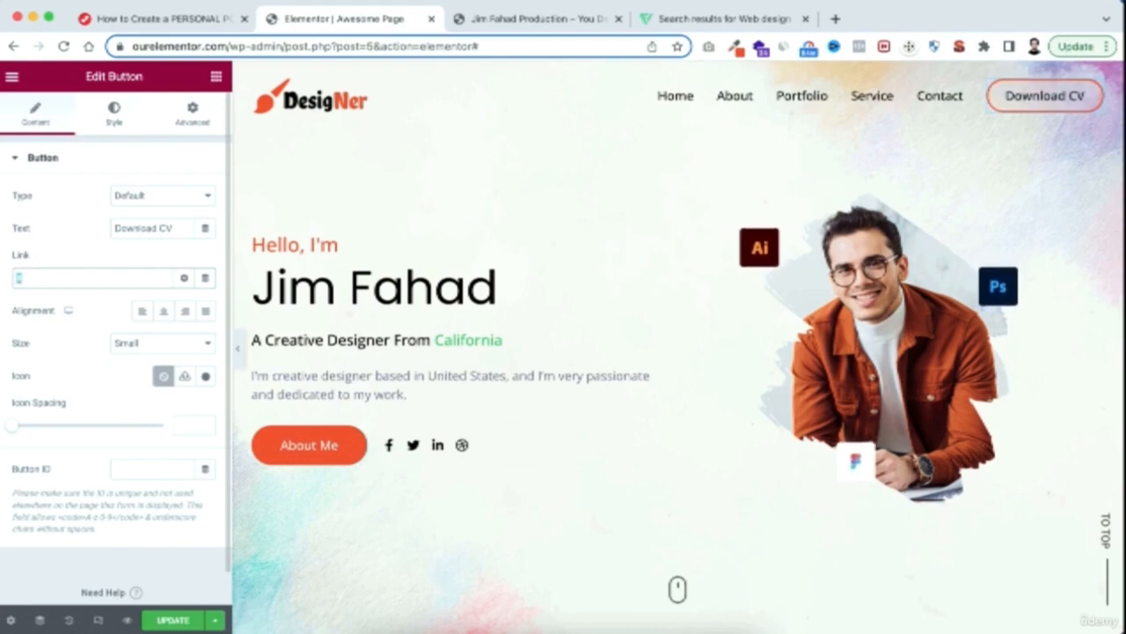
key("BackSpace")
key("super+v")
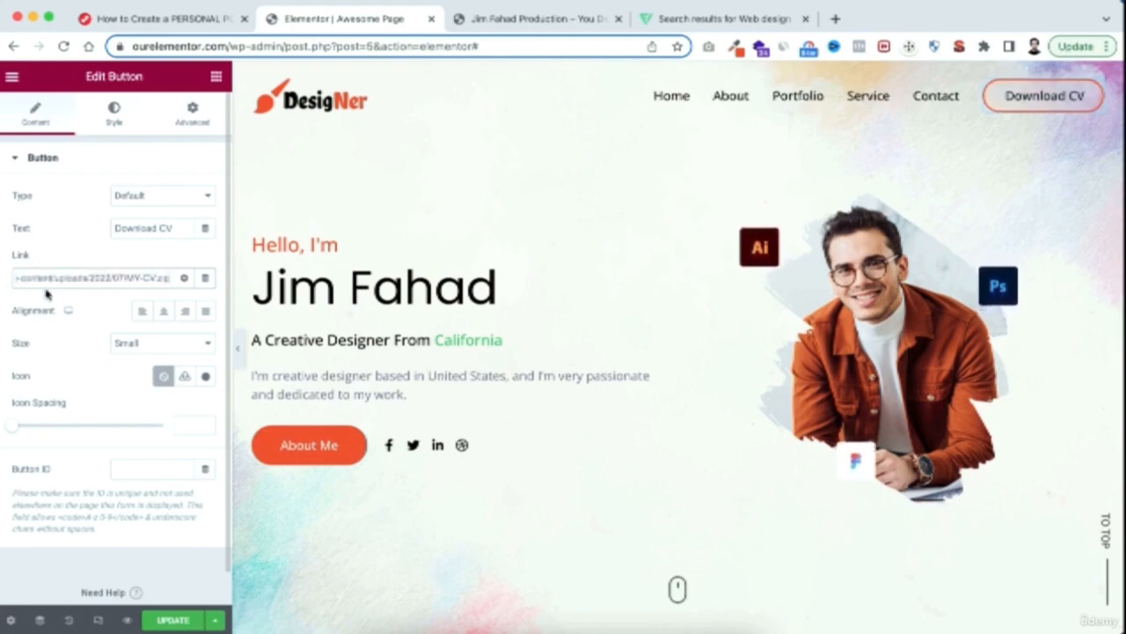
left_click(185, 620)
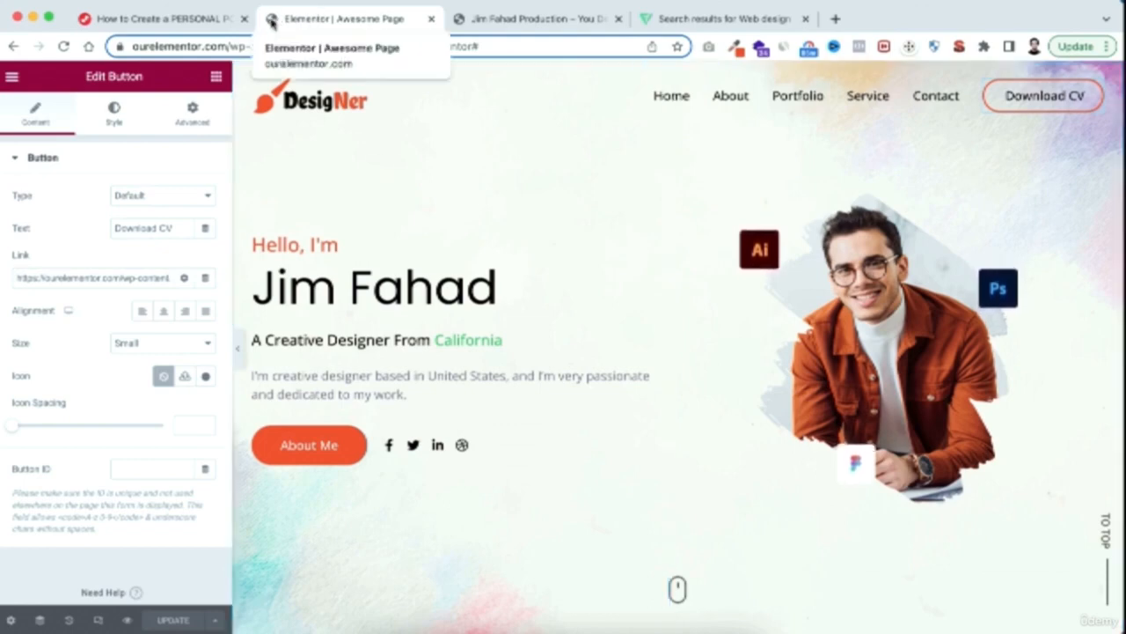
left_click(163, 21)
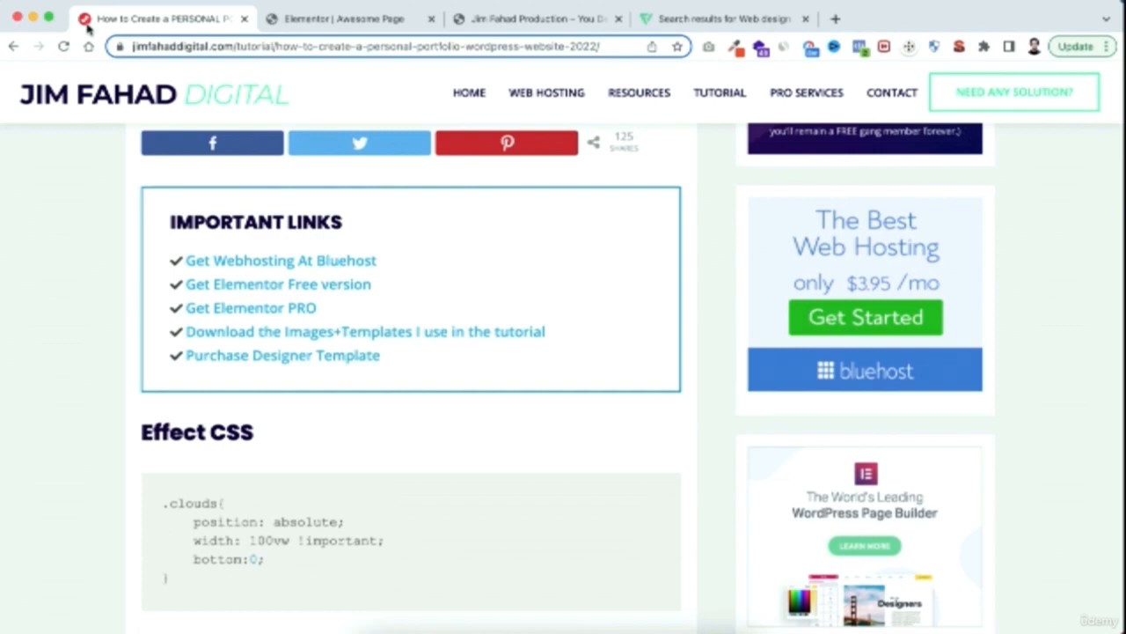
left_click(331, 19)
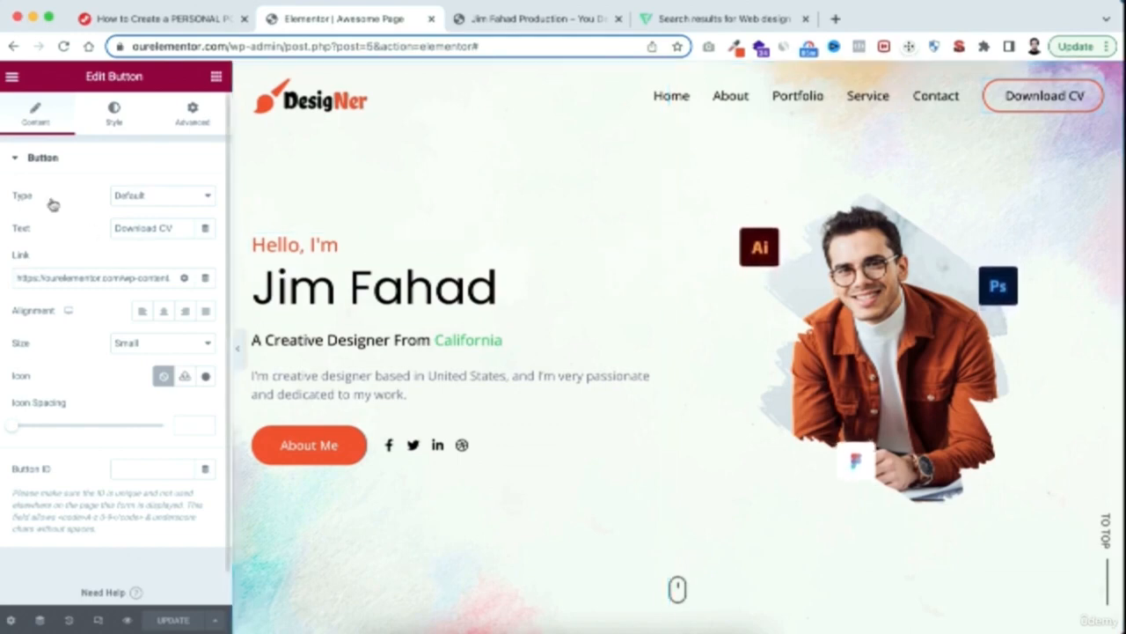
Open the Site Identity section of the site settings and find the Site Favicon setting
left_click(12, 80)
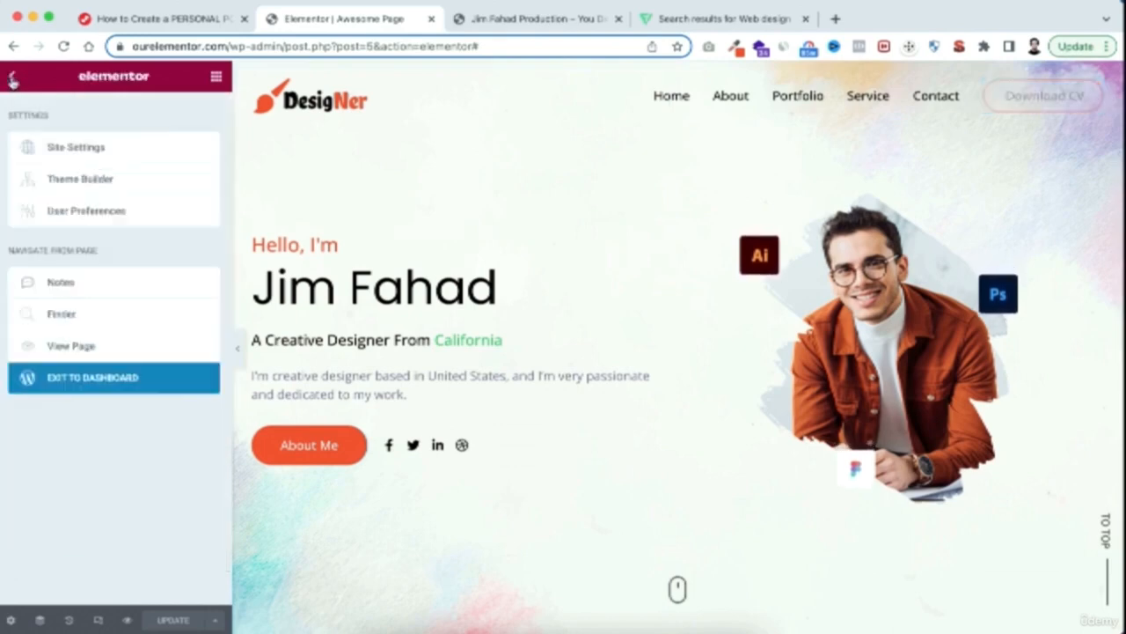
left_click(77, 150)
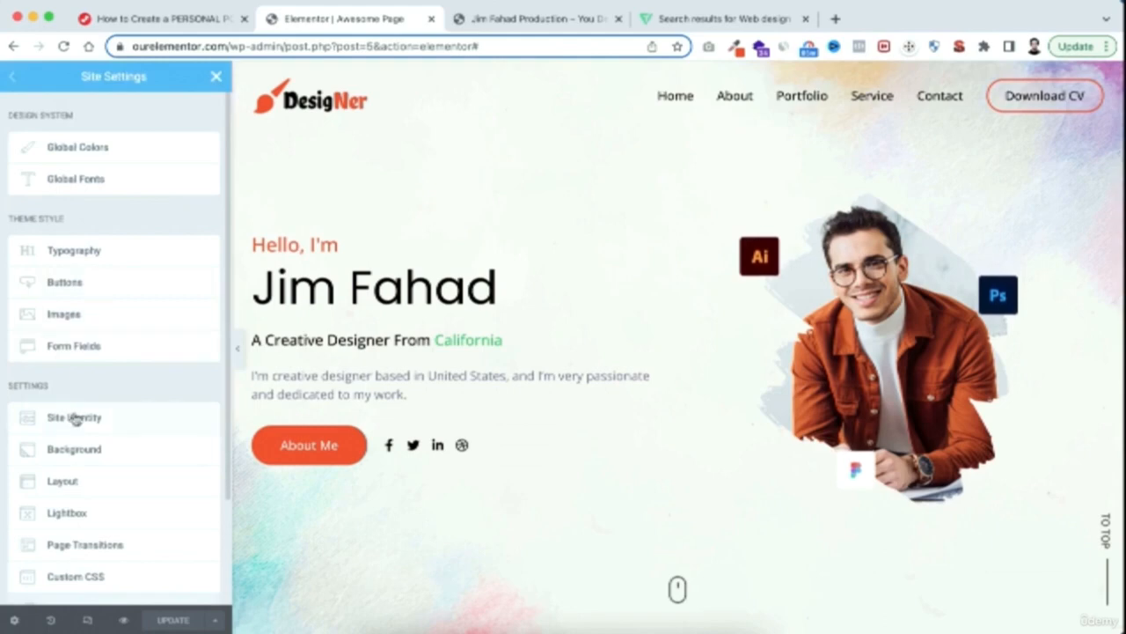
scroll(75, 418, "down", 2)
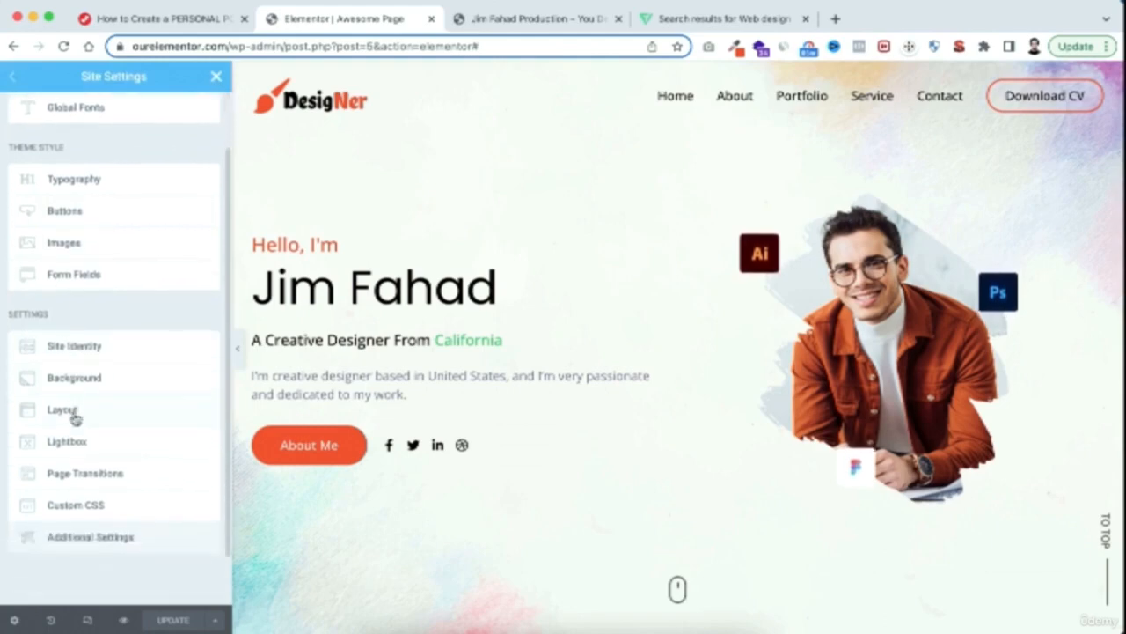
left_click(82, 353)
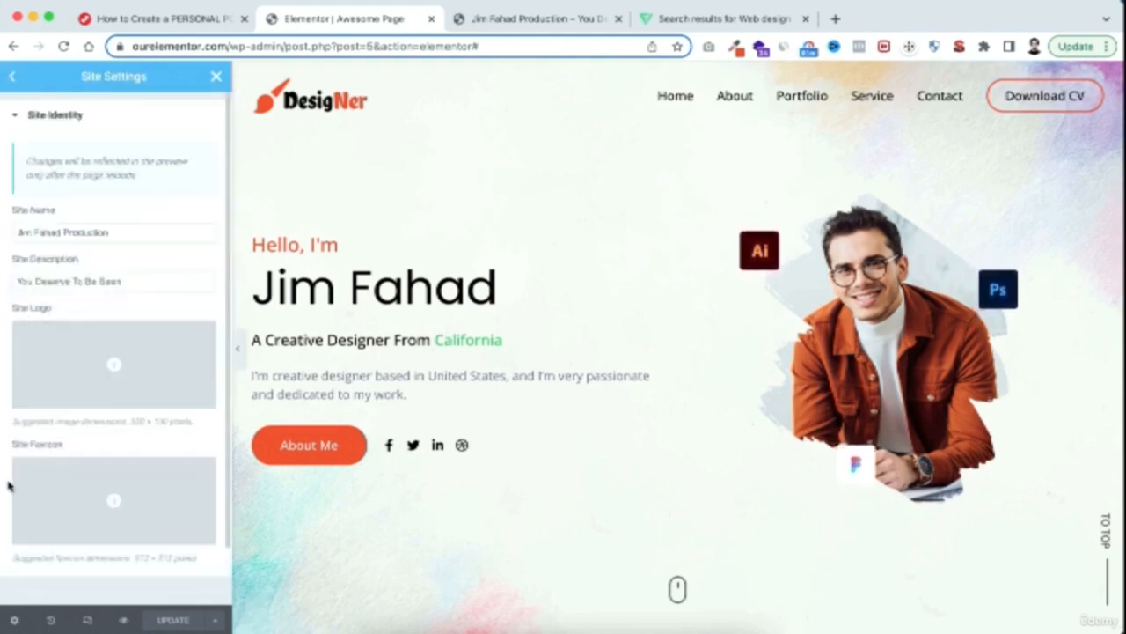
scroll(35, 440, "down", 2)
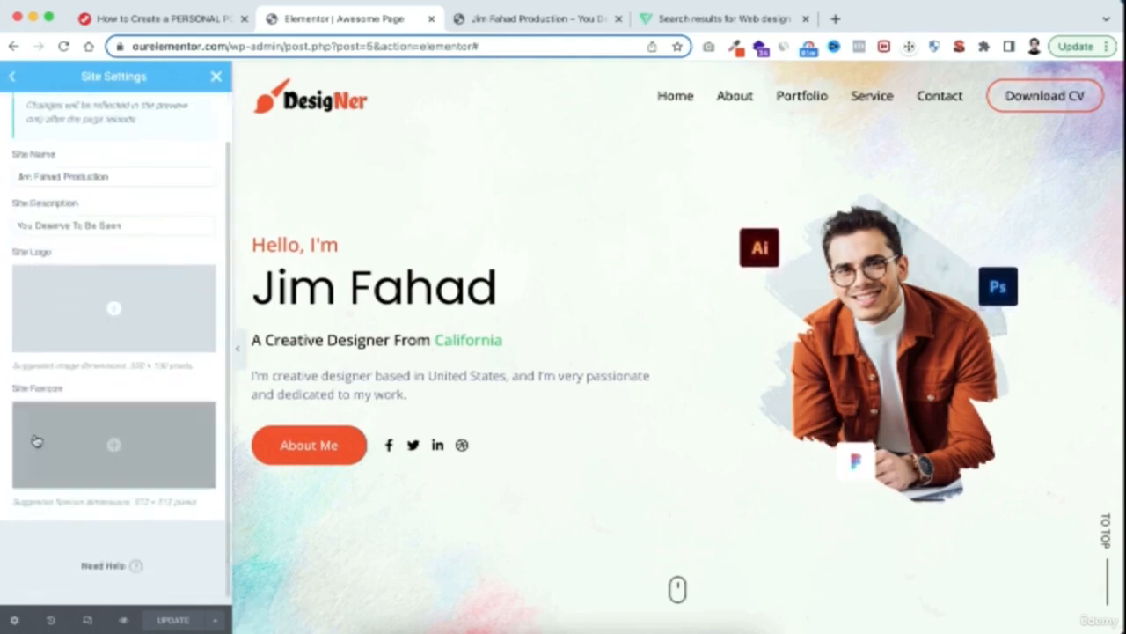
Upload the FAVICON PNG from the IMG folder as the site favicon, update the site settings and return to the page editor
left_click(110, 444)
left_click(231, 139)
left_click(623, 356)
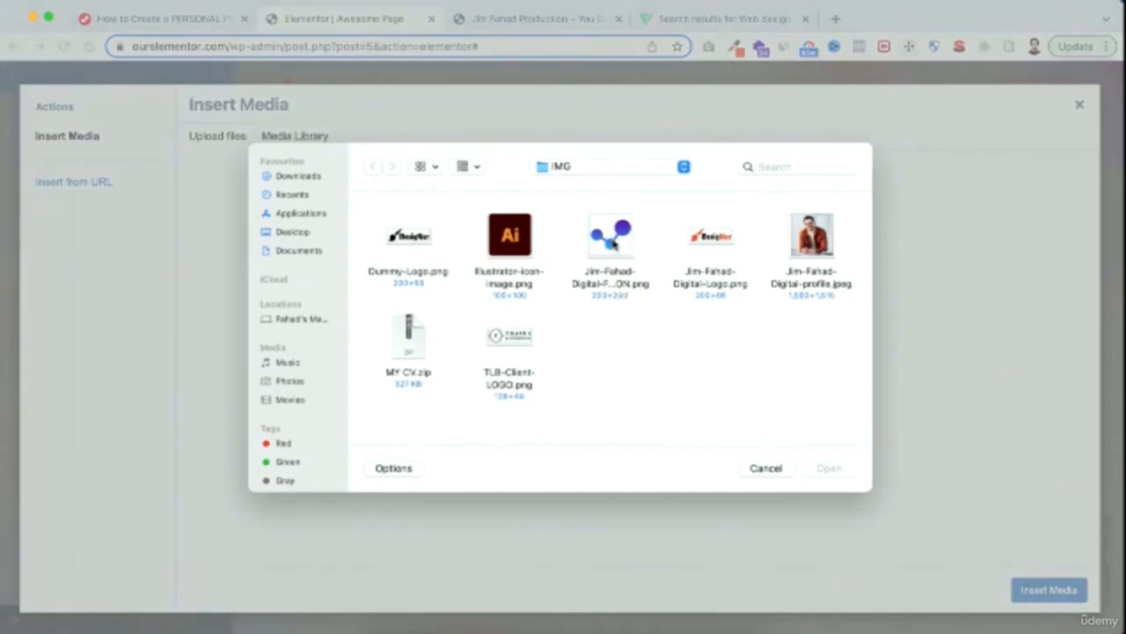
left_click(614, 245)
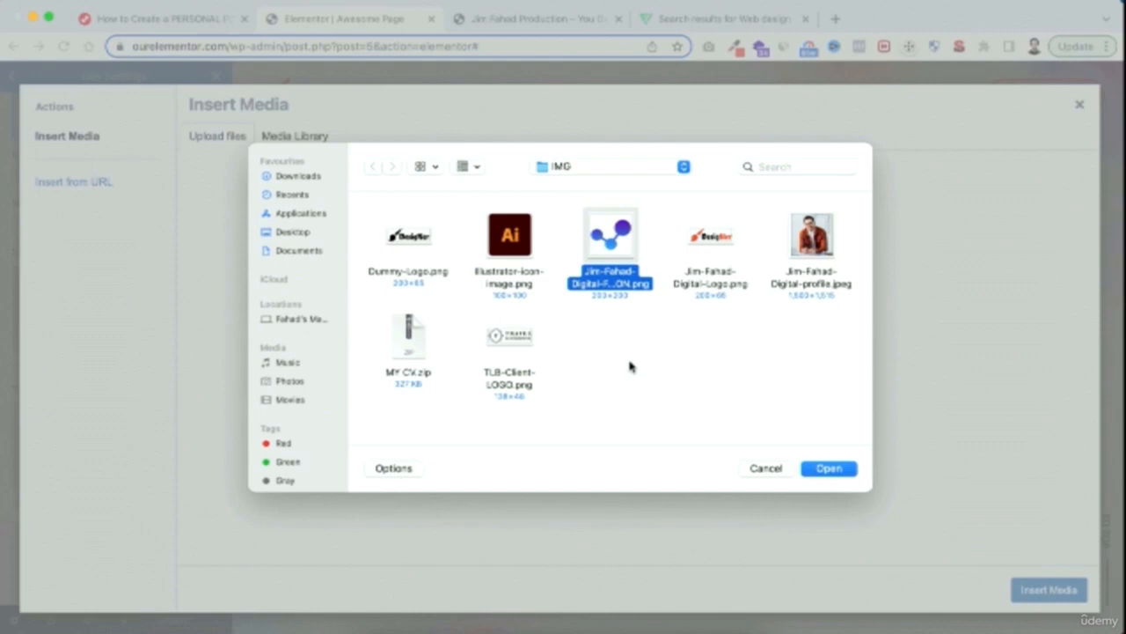
left_click(827, 467)
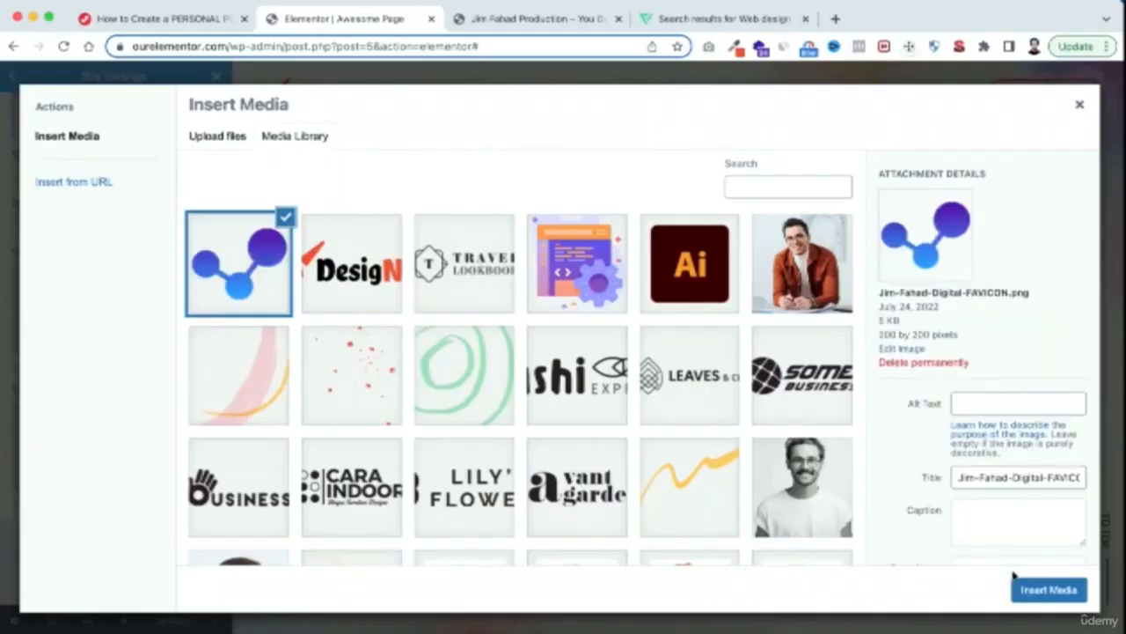
left_click(1049, 590)
left_click(176, 619)
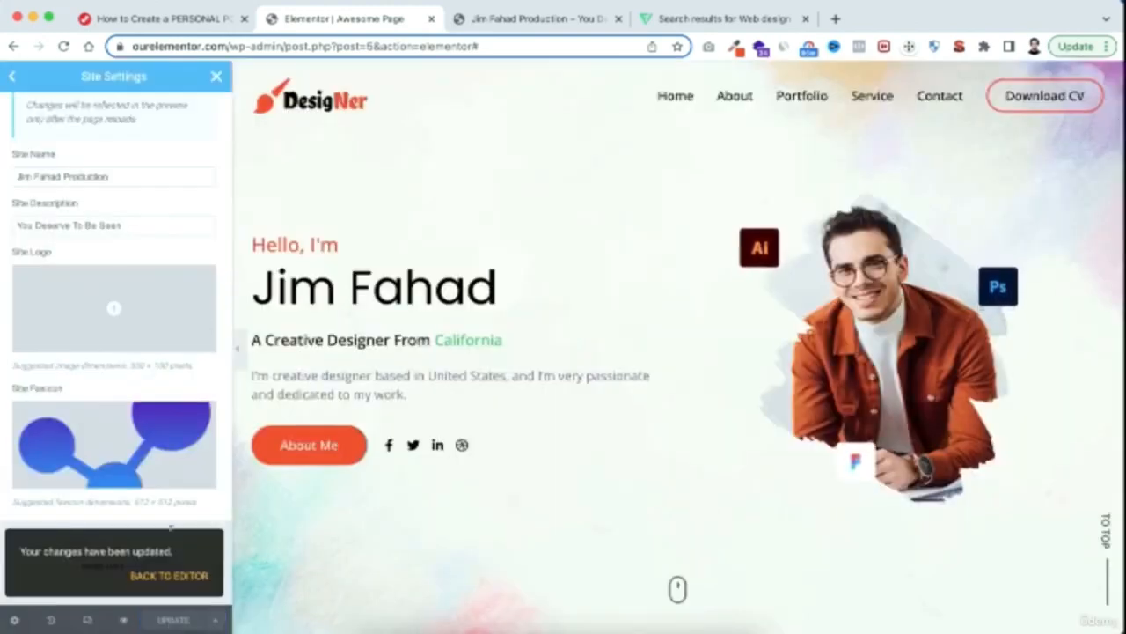
left_click(218, 79)
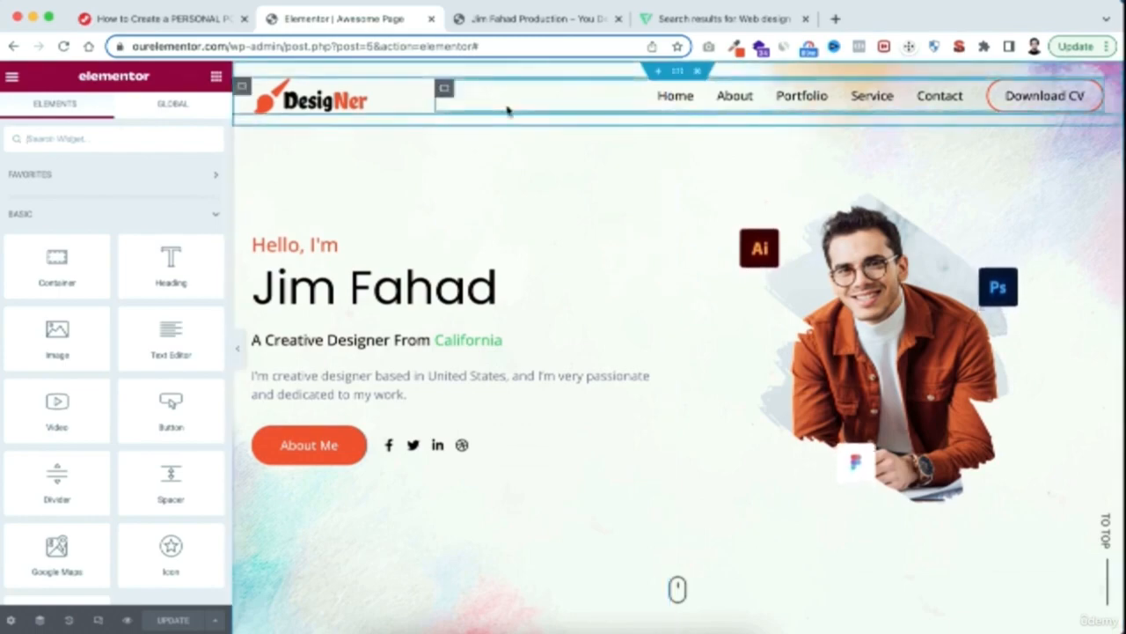
Review the desktop layout from the hero to the portfolio gallery, and turn on responsive mode
scroll(659, 485, "down", 10)
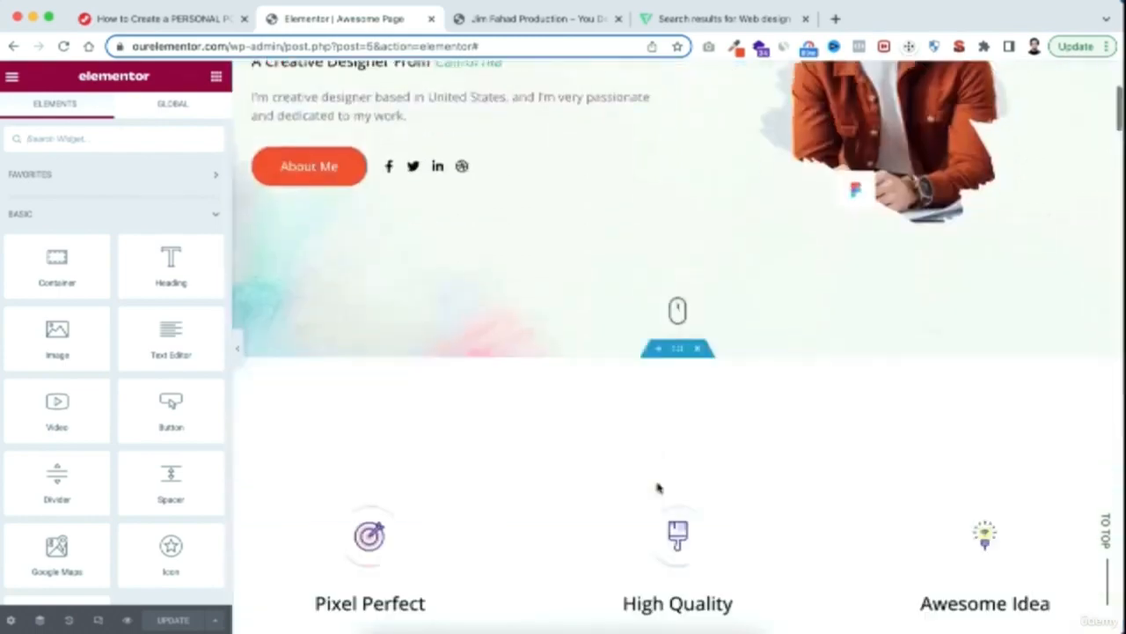
scroll(657, 487, "down", 10)
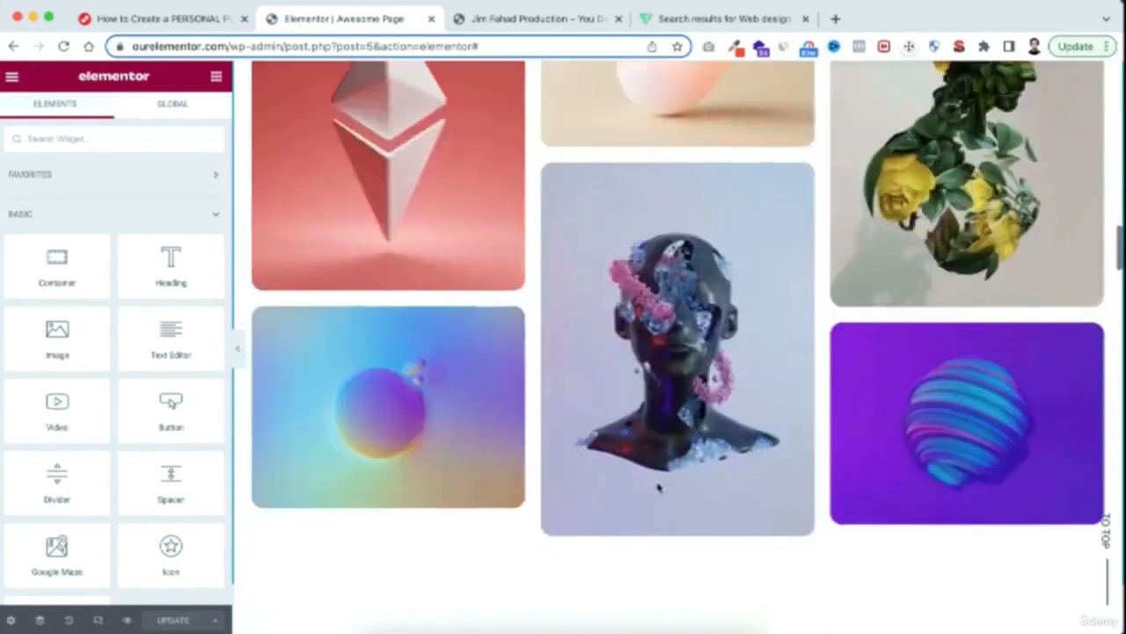
scroll(657, 486, "up", 15)
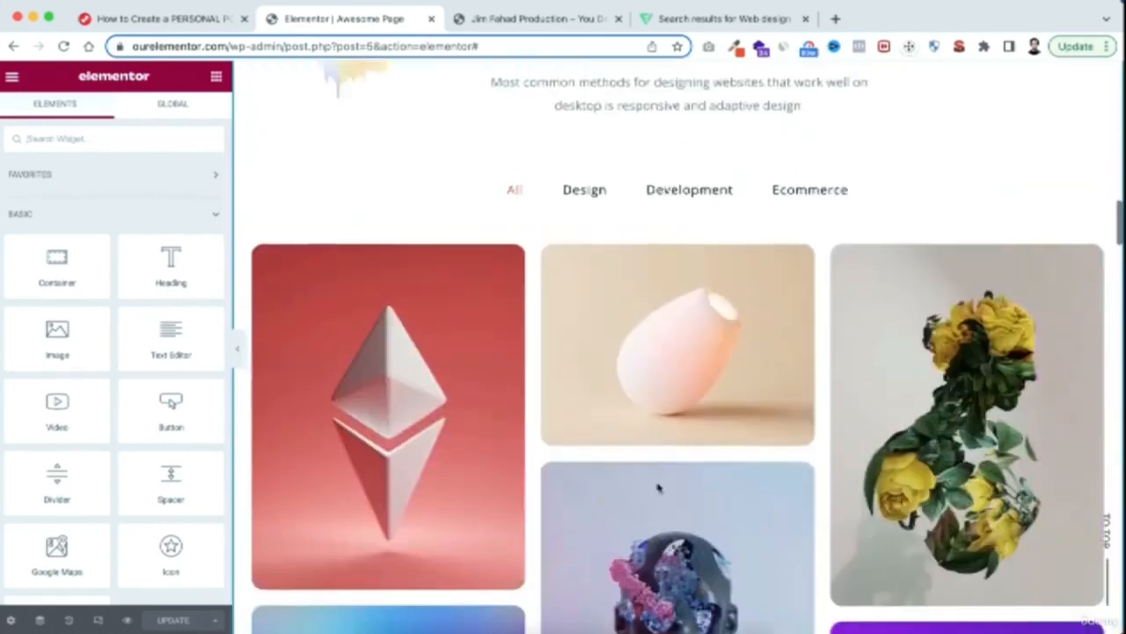
scroll(657, 487, "up", 5)
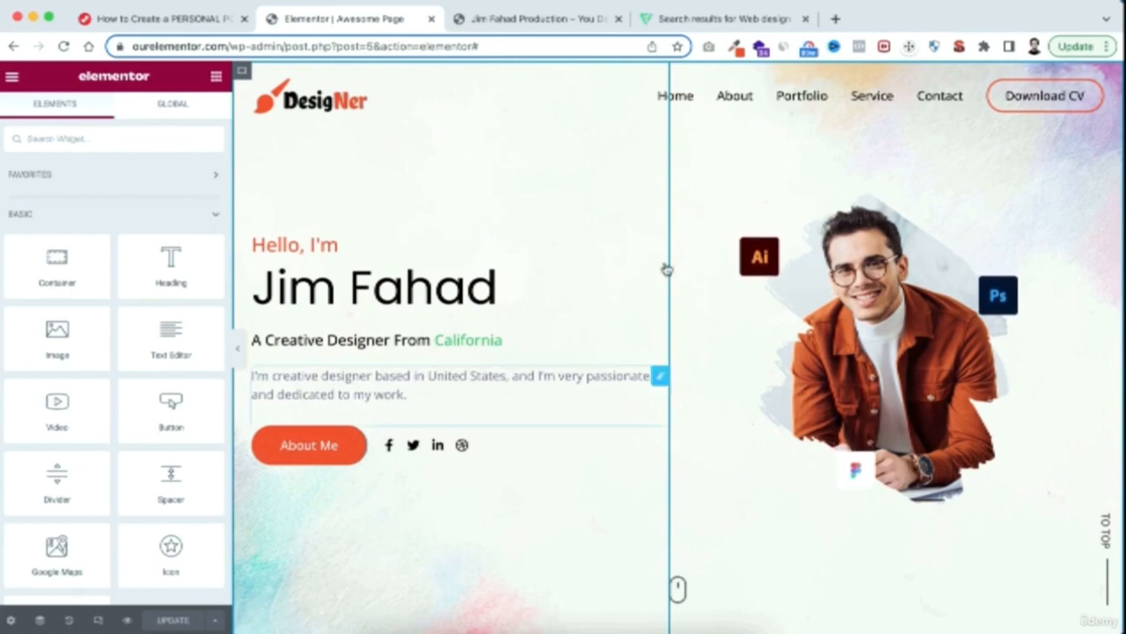
left_click(98, 620)
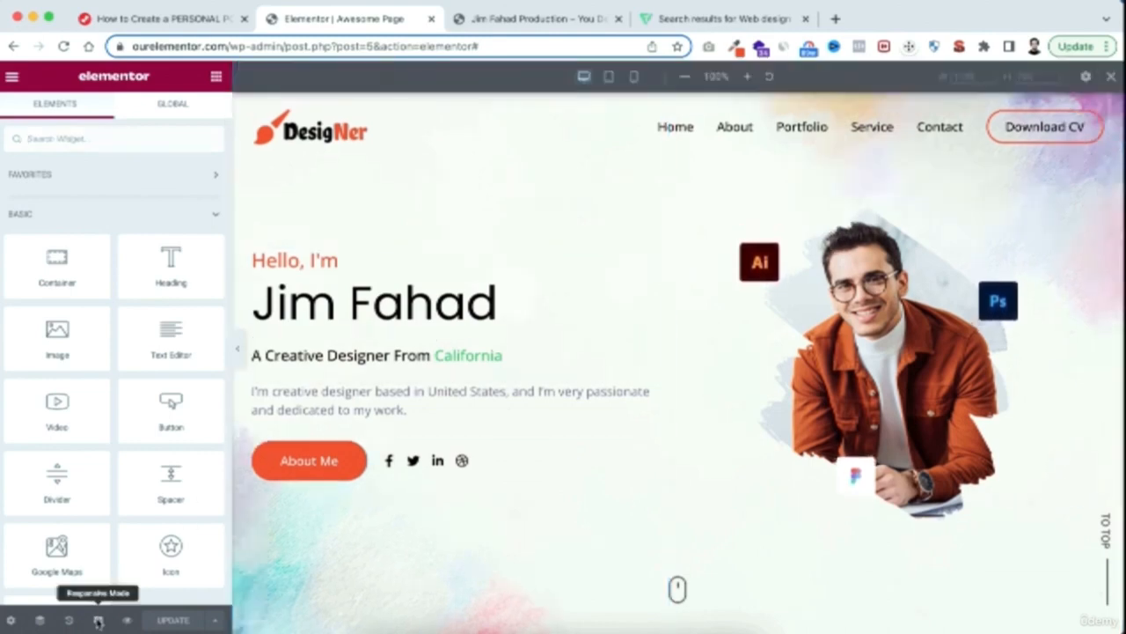
scroll(660, 431, "down", 5)
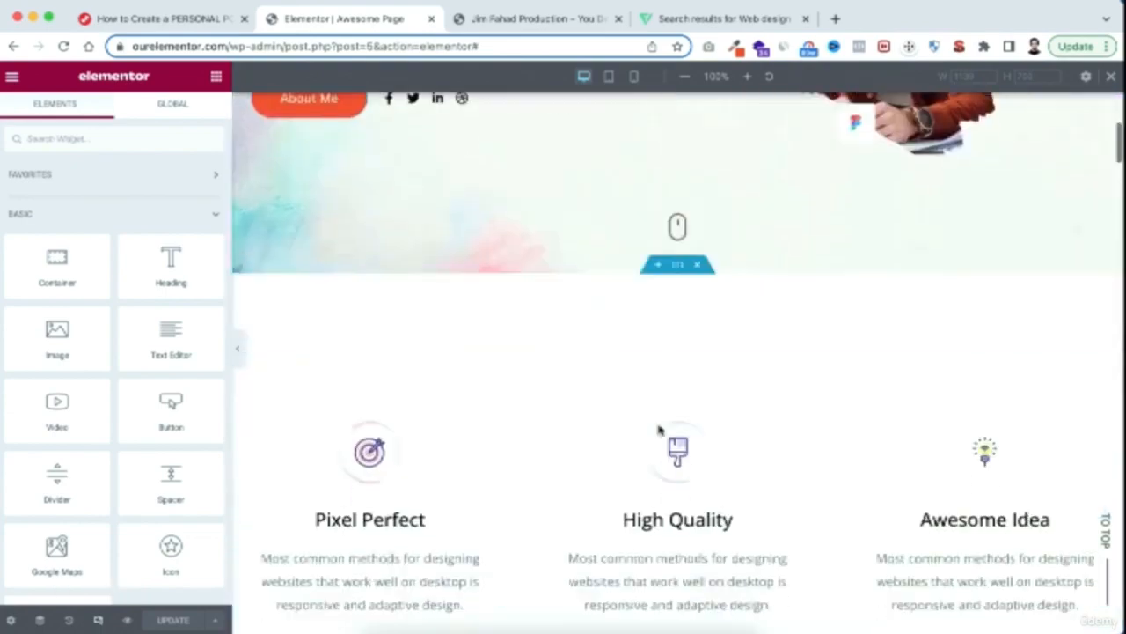
scroll(659, 430, "up", 6)
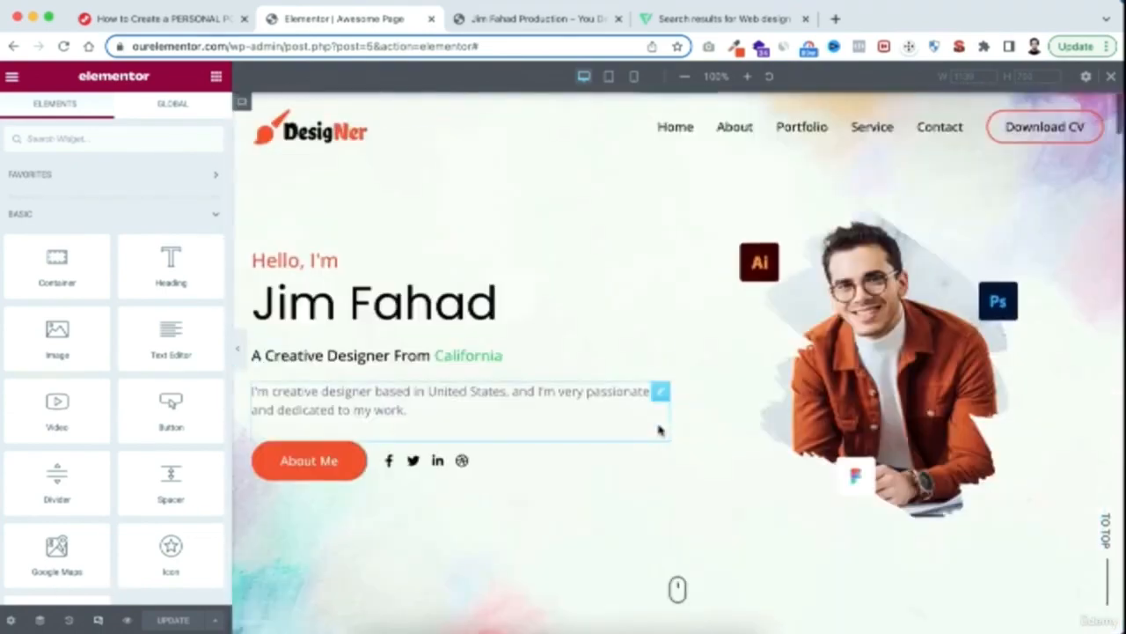
Preview the page in tablet size and examine the layout of its sections from the header to below the contact form
left_click(609, 77)
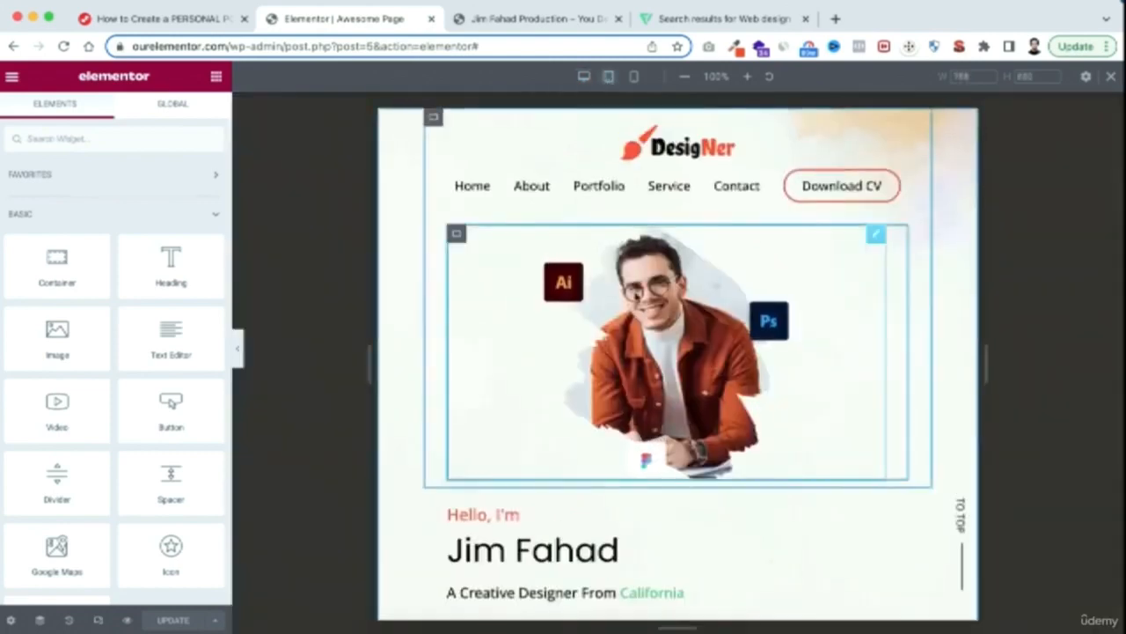
scroll(657, 446, "down", 10)
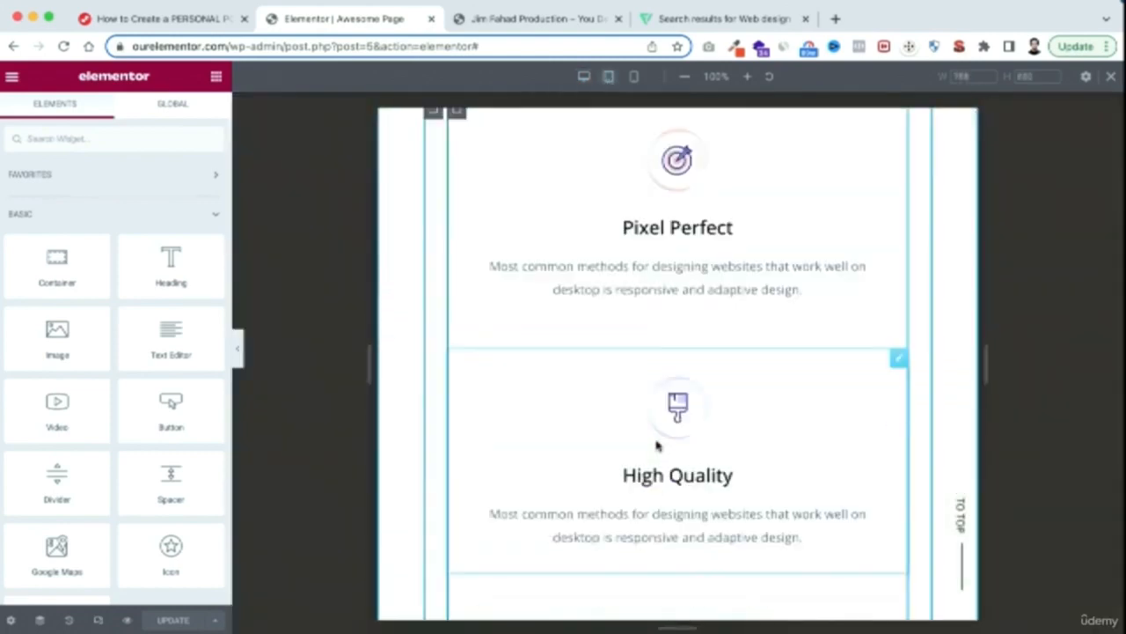
scroll(656, 446, "down", 10)
scroll(656, 446, "down", 10)
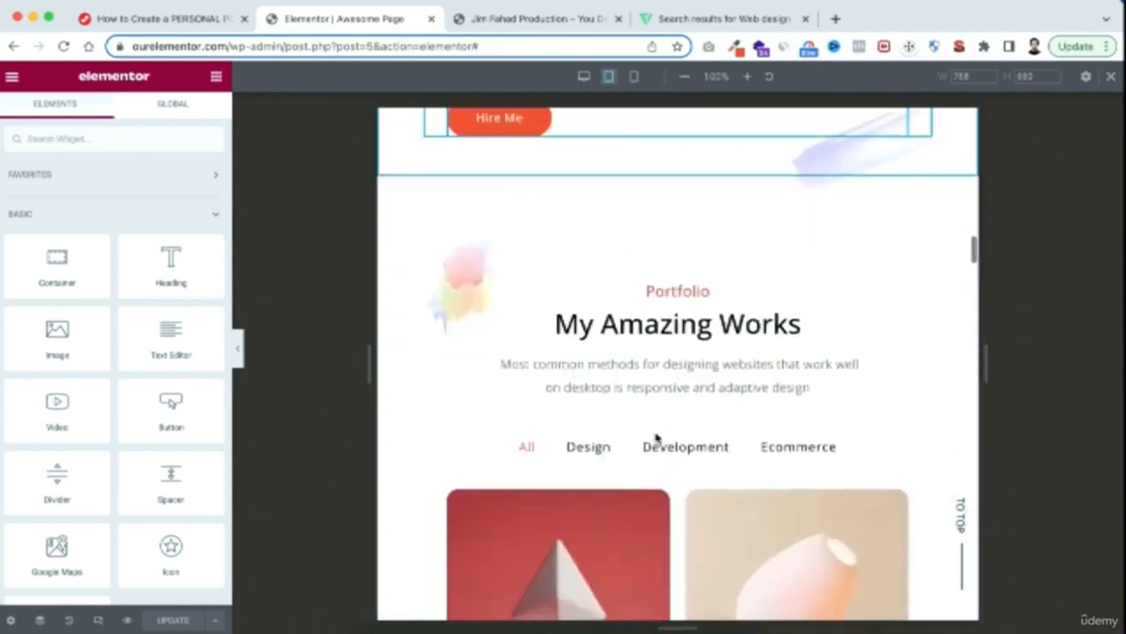
scroll(656, 437, "down", 5)
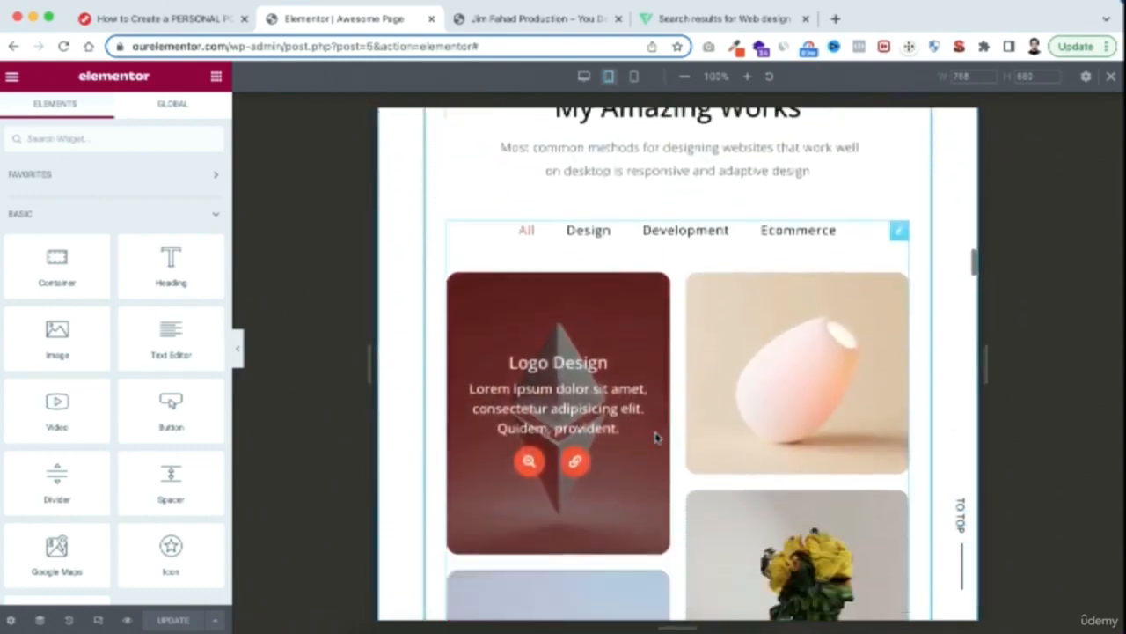
scroll(656, 438, "down", 10)
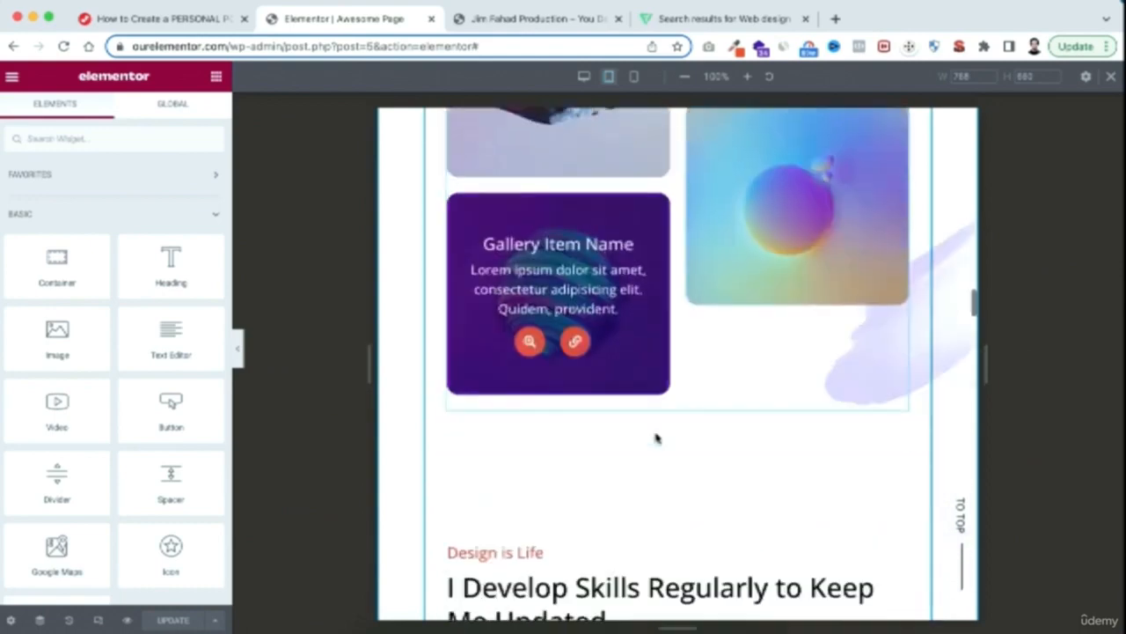
scroll(657, 437, "down", 5)
scroll(656, 437, "up", 3)
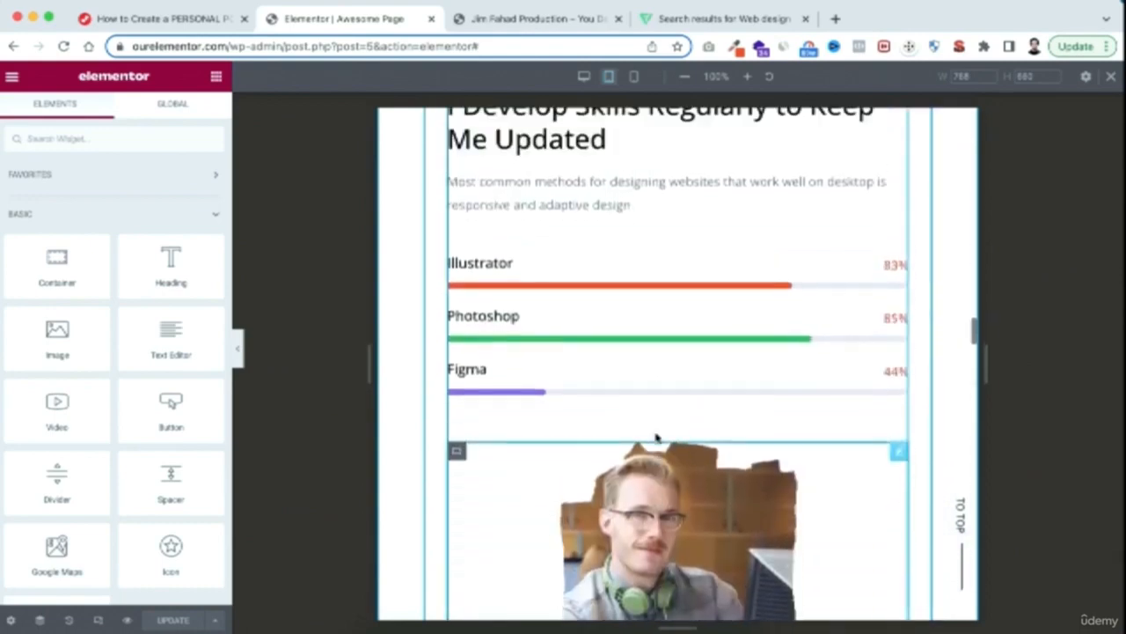
scroll(666, 423, "down", 10)
scroll(666, 422, "down", 15)
scroll(666, 422, "down", 12)
scroll(666, 423, "down", 12)
scroll(667, 423, "down", 12)
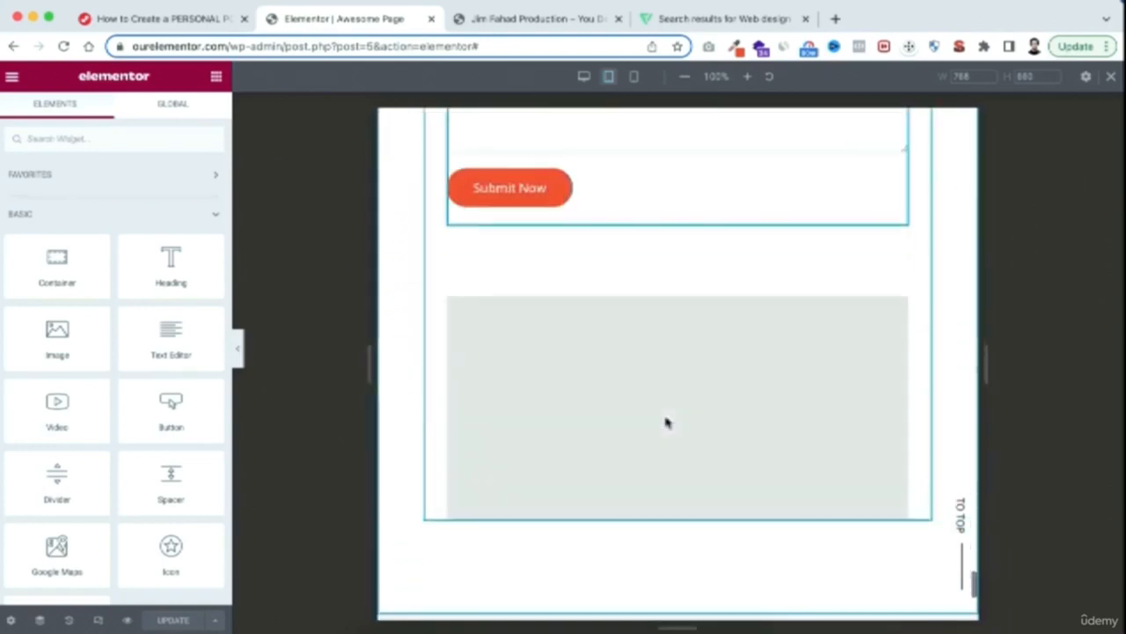
scroll(666, 422, "down", 1)
scroll(666, 289, "up", 20)
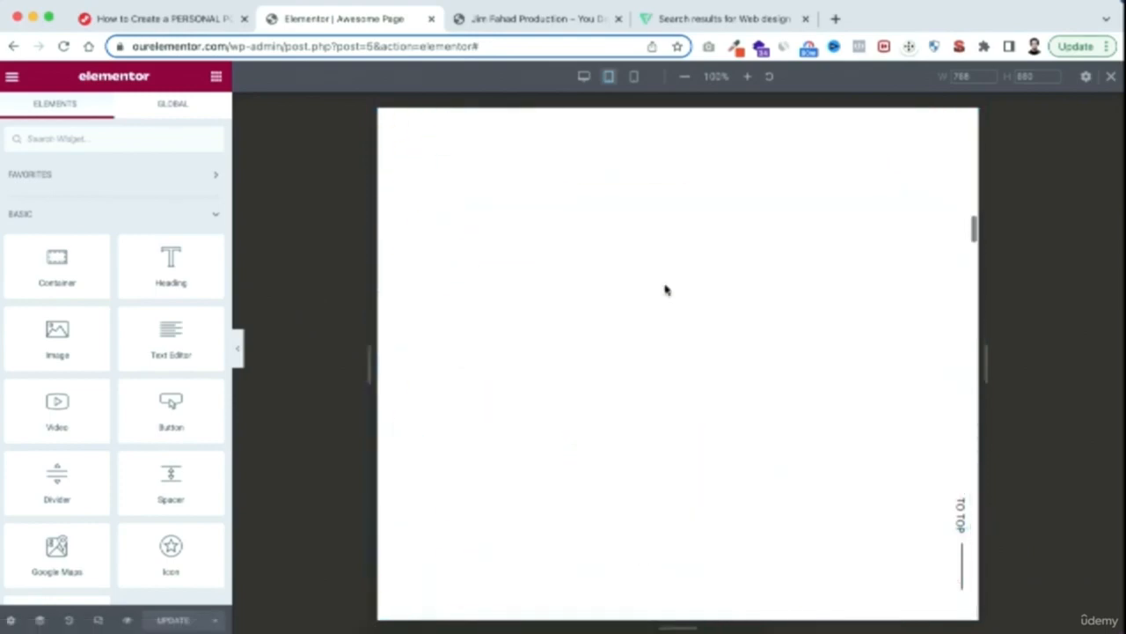
scroll(666, 290, "up", 5)
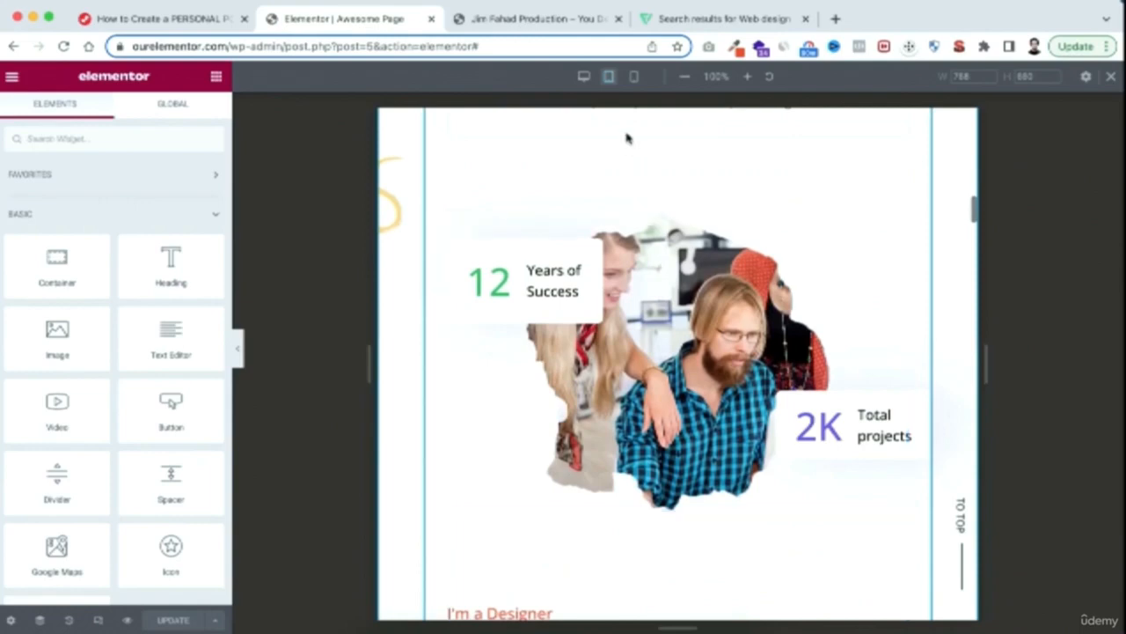
Preview the page in mobile size and examine the layout of the portfolio, skills and services sections
left_click(633, 78)
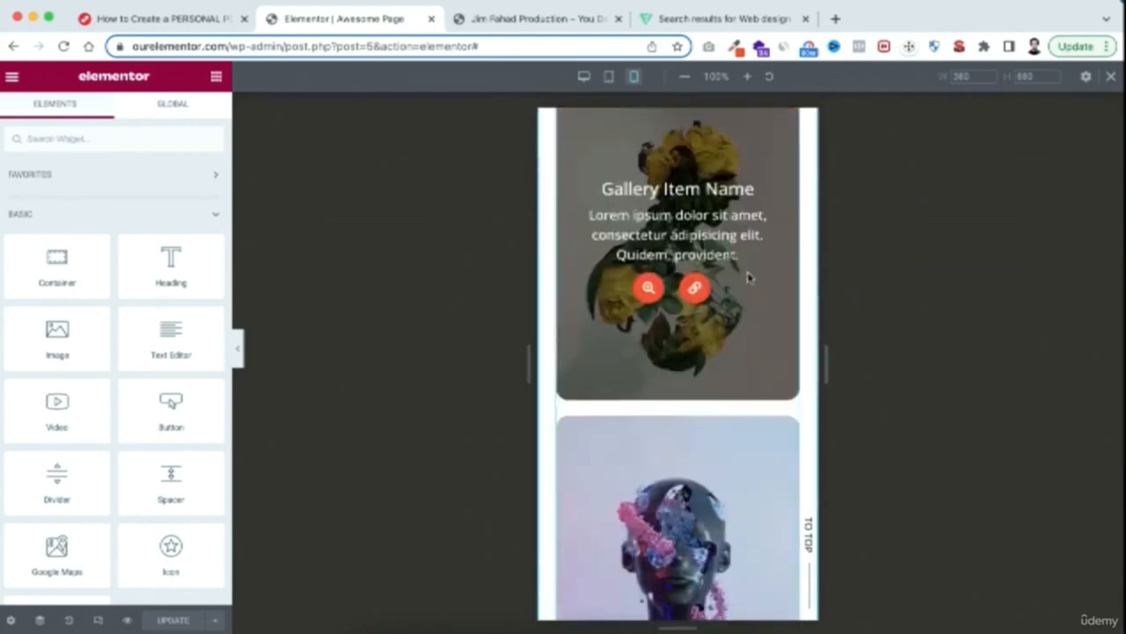
scroll(748, 278, "down", 10)
scroll(749, 278, "down", 15)
scroll(748, 277, "down", 10)
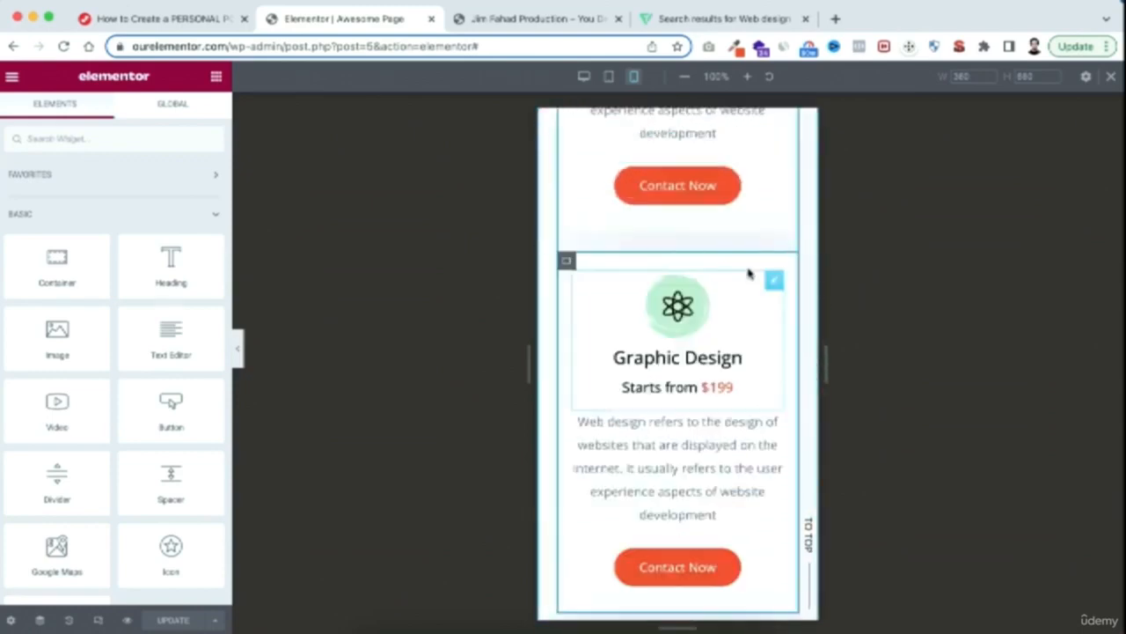
scroll(750, 230, "up", 8)
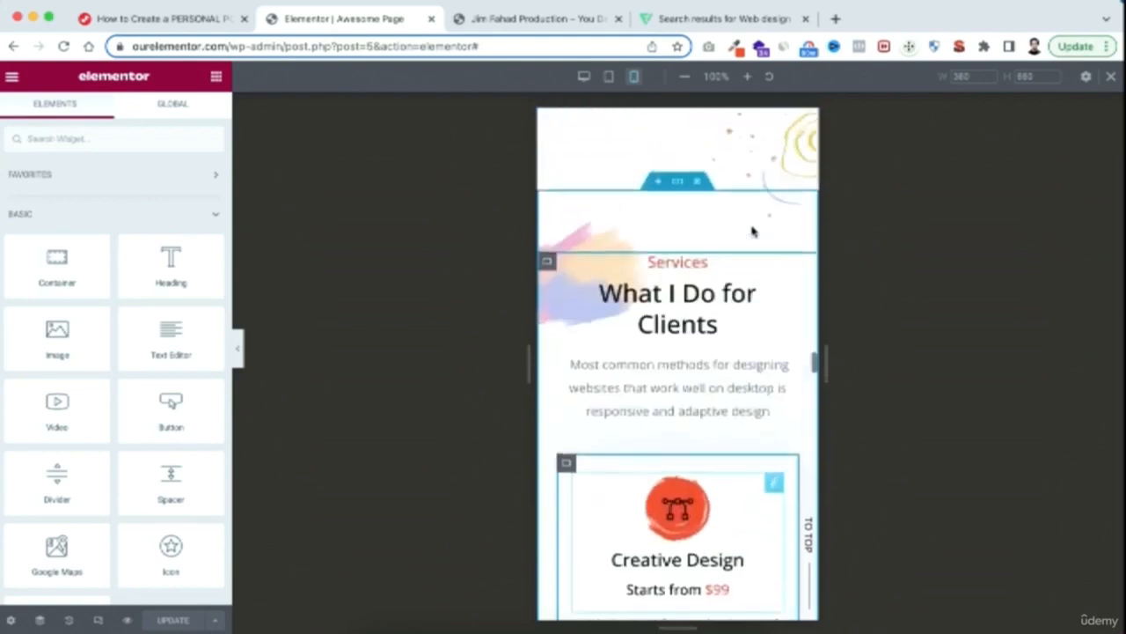
scroll(752, 230, "up", 10)
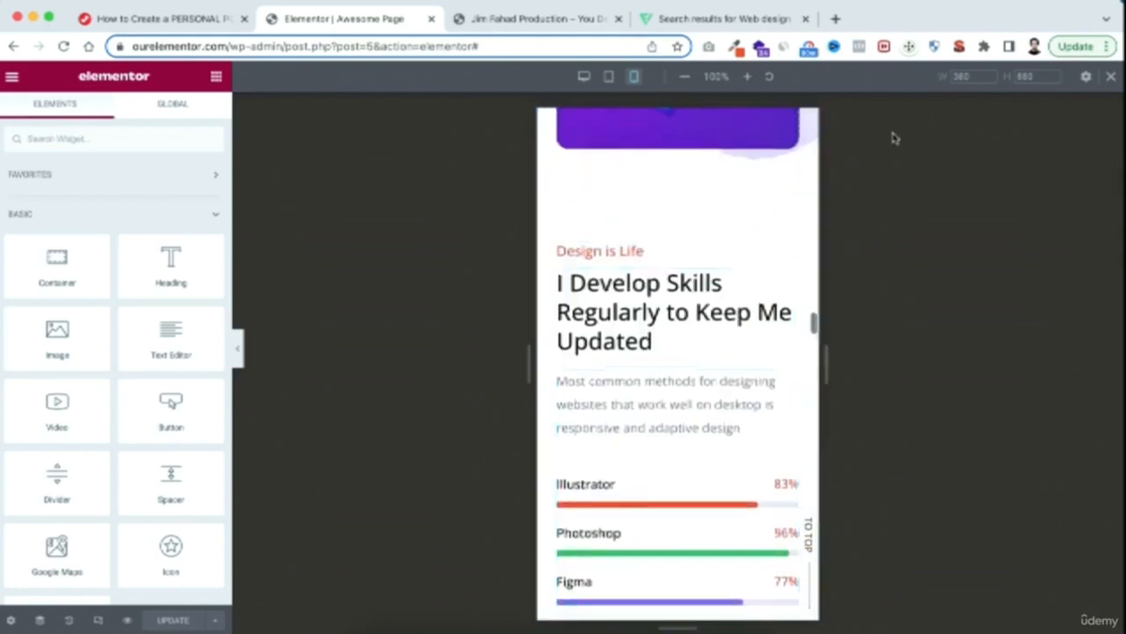